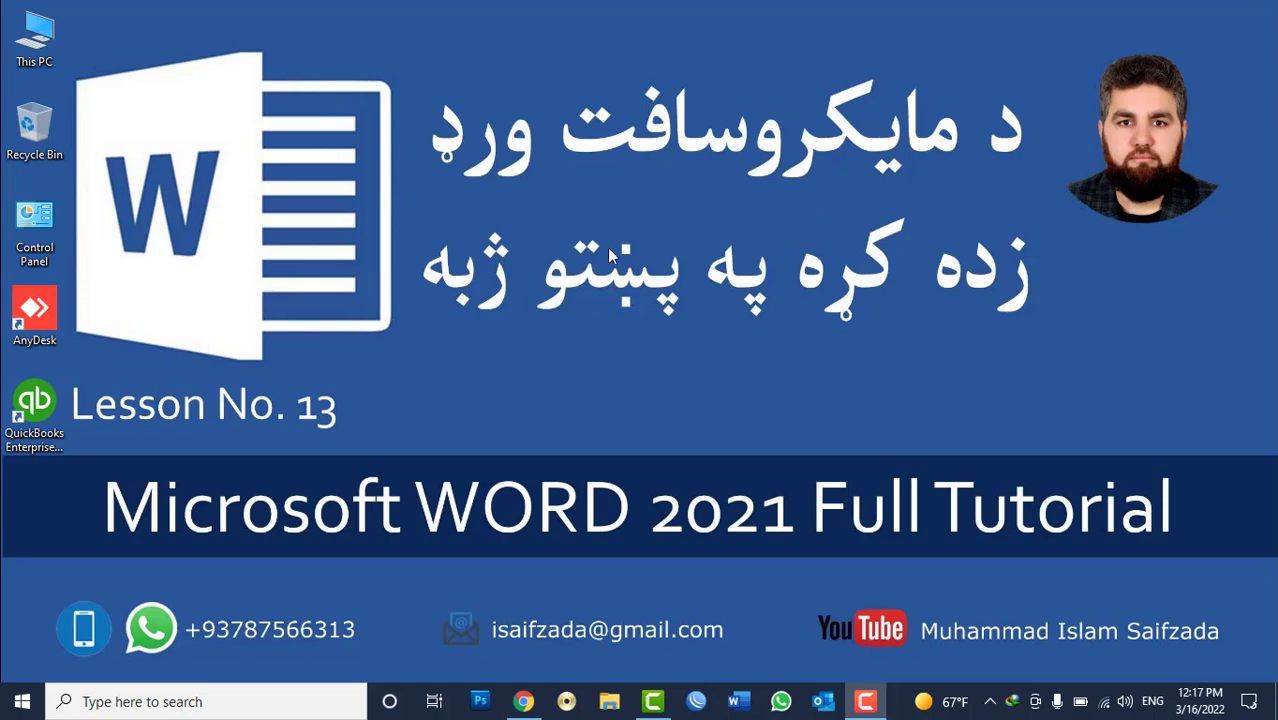
Step: Refresh the desktop, then launch Word with the winword command from the Run box
{"action": "right_click", "coordinate": [620, 189]}
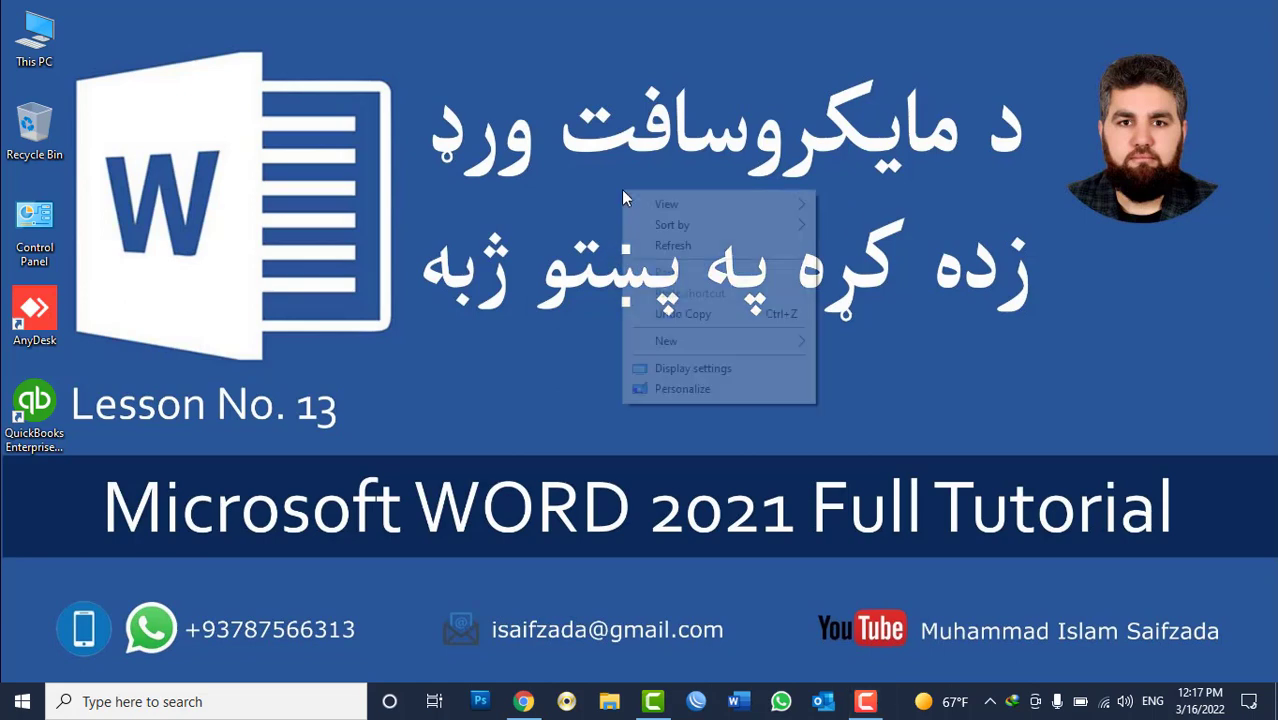
{"action": "left_click", "coordinate": [665, 250]}
{"action": "key", "text": "super+r"}
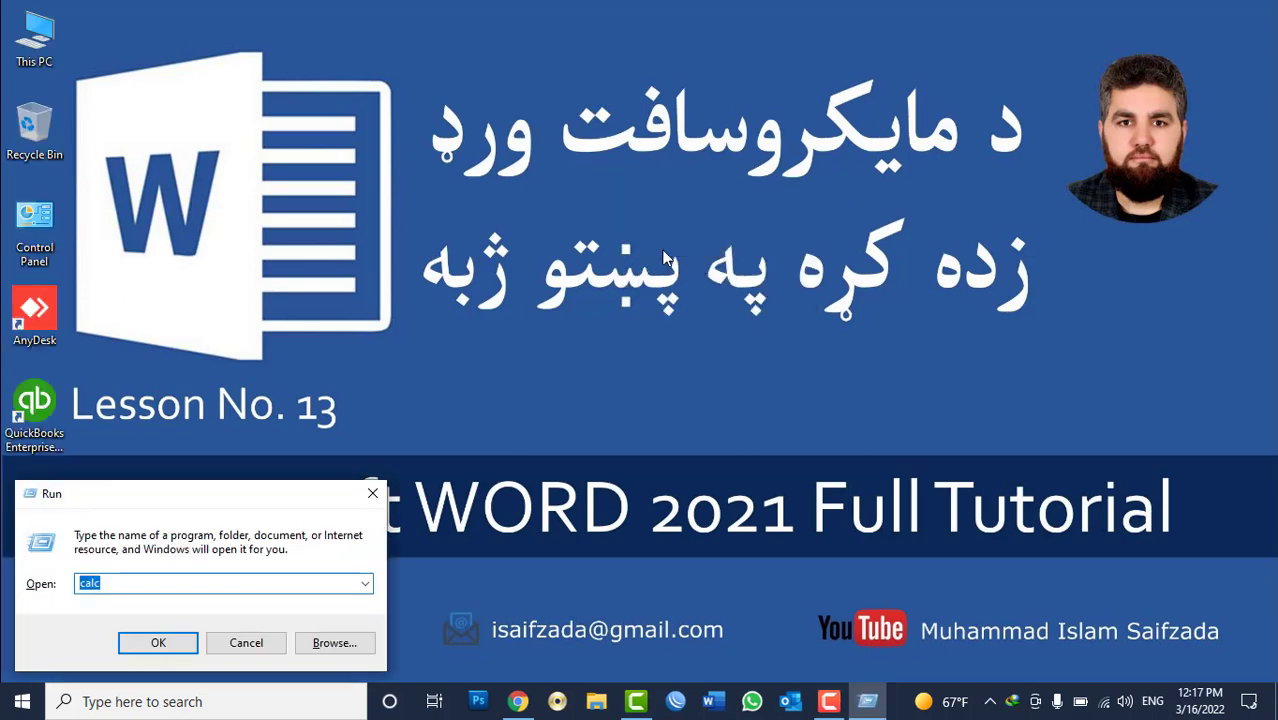
{"action": "type", "text": "winword"}
{"action": "key", "text": "Return"}
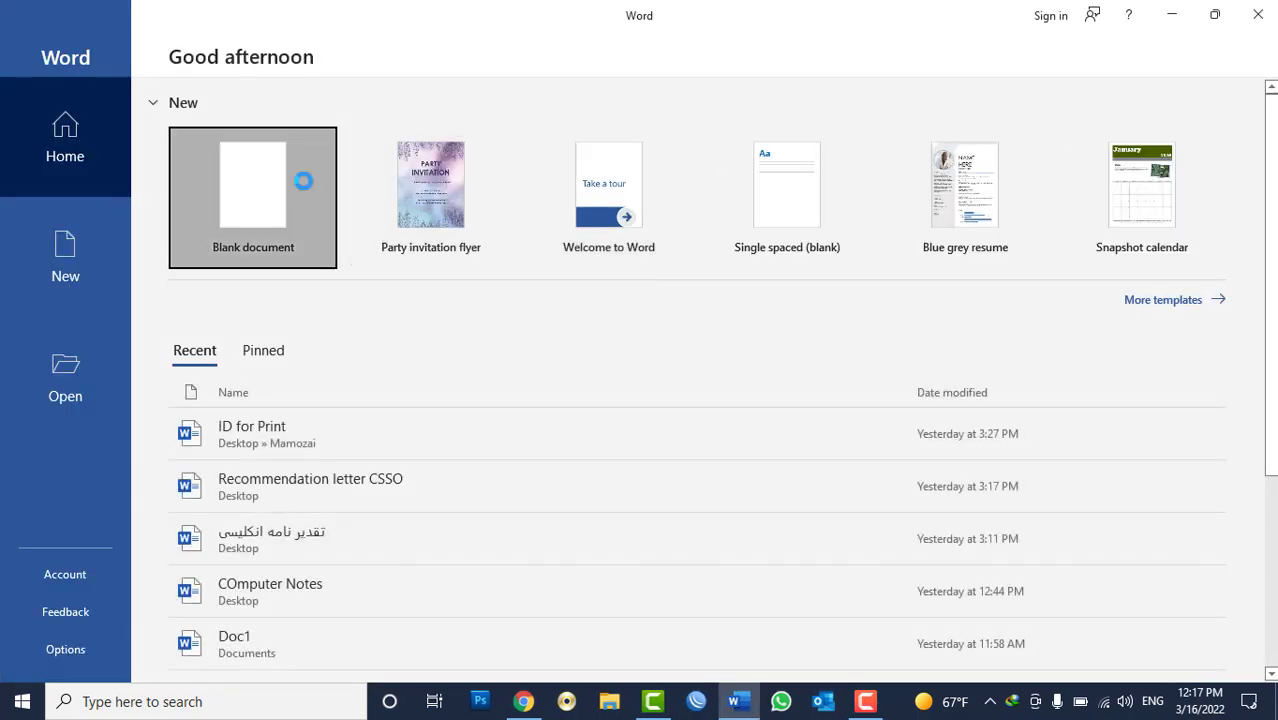
Step: Create a blank Document1 and show the Insert tab's tools
{"action": "left_click", "coordinate": [307, 189]}
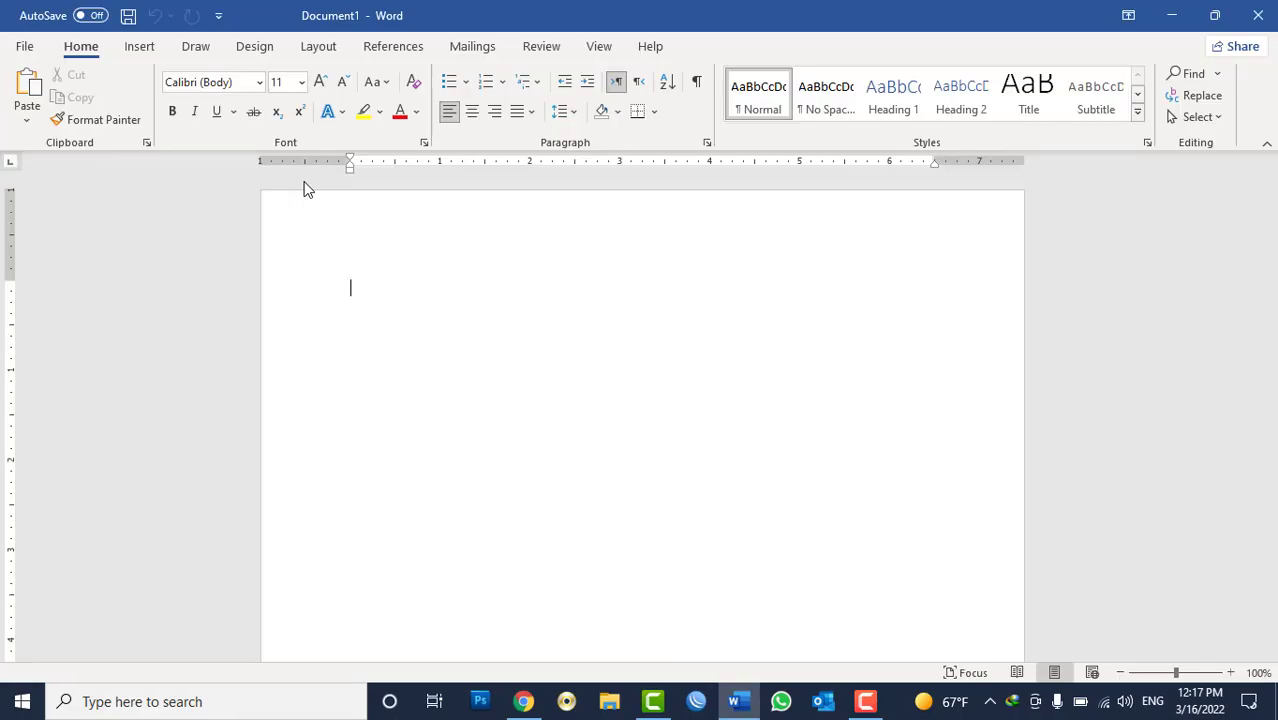
{"action": "left_click", "coordinate": [130, 48]}
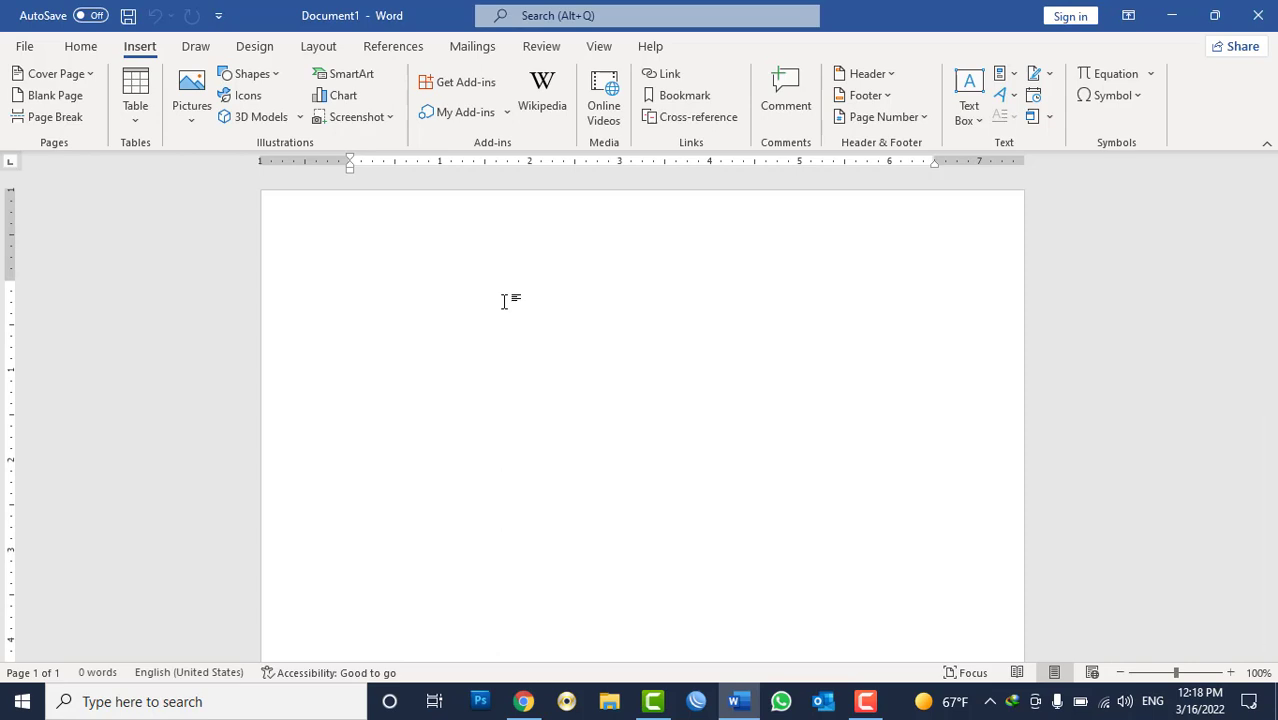
Step: Start a new page with the title 'Afghanistan' styled Heading 1
{"action": "key", "text": "ctrl+Return"}
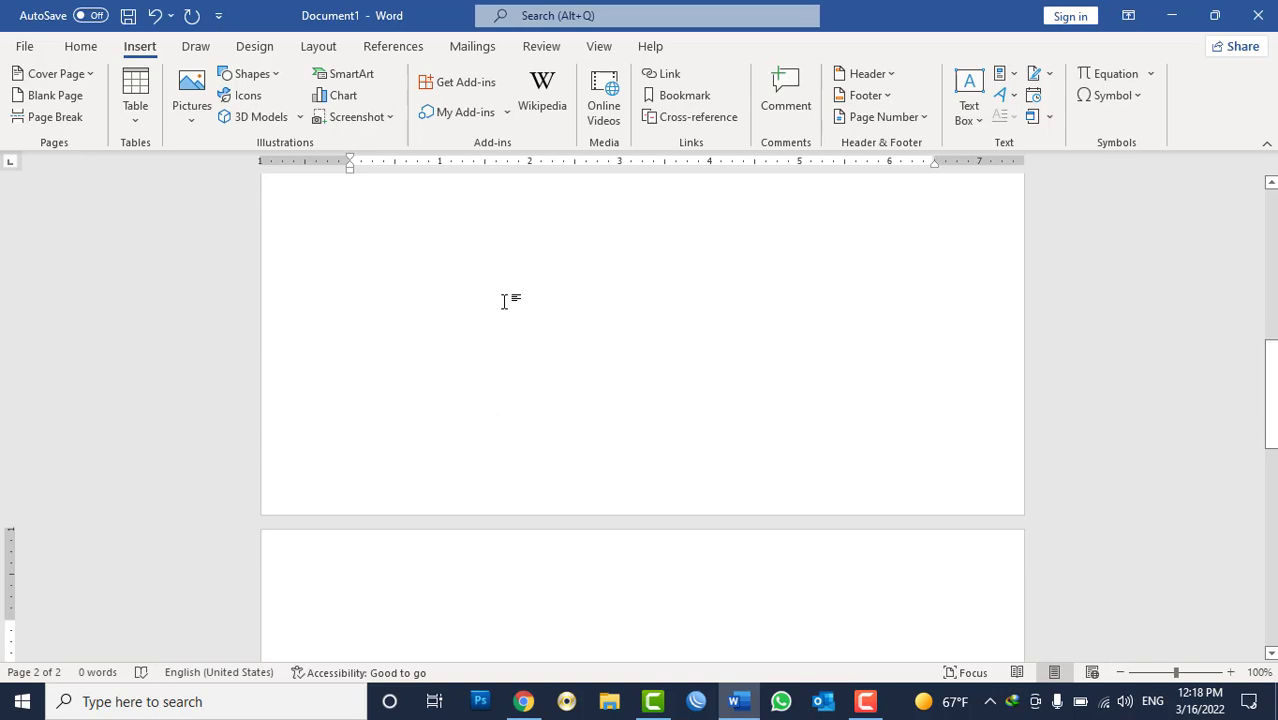
{"action": "type", "text": "A"}
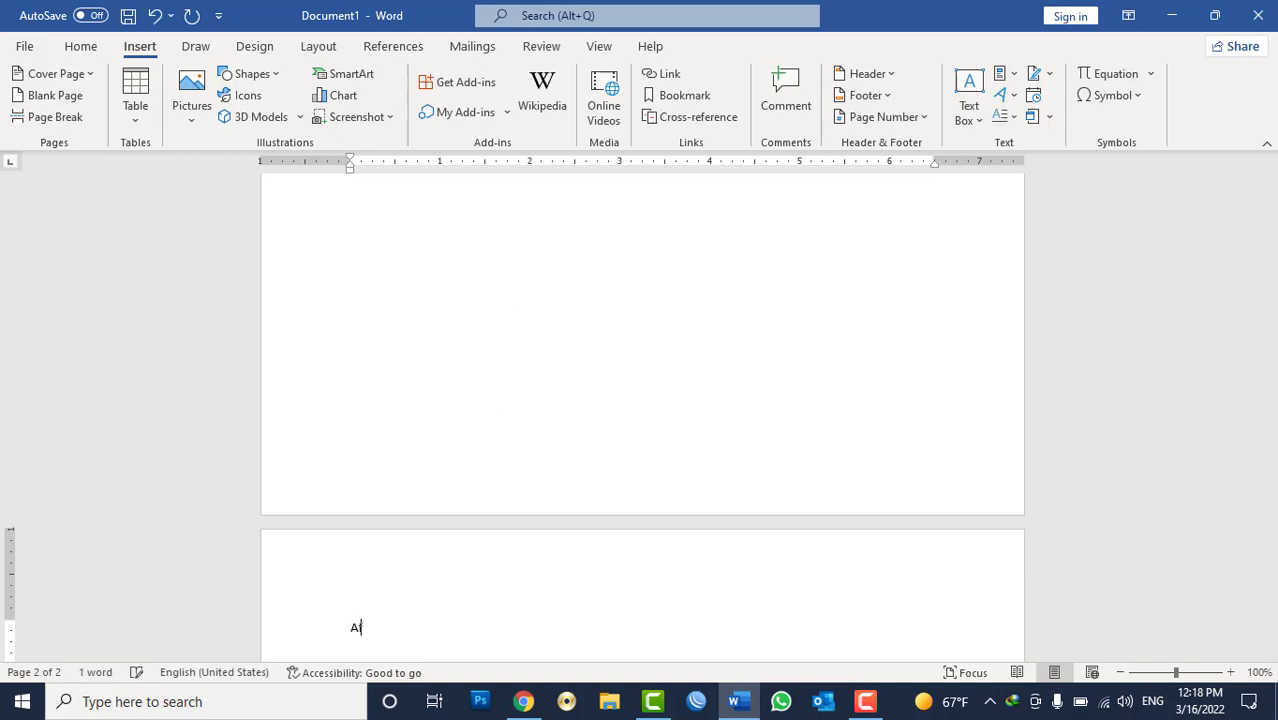
{"action": "type", "text": "fghanis"}
{"action": "key", "text": "BackSpace"}
{"action": "type", "text": "stan"}
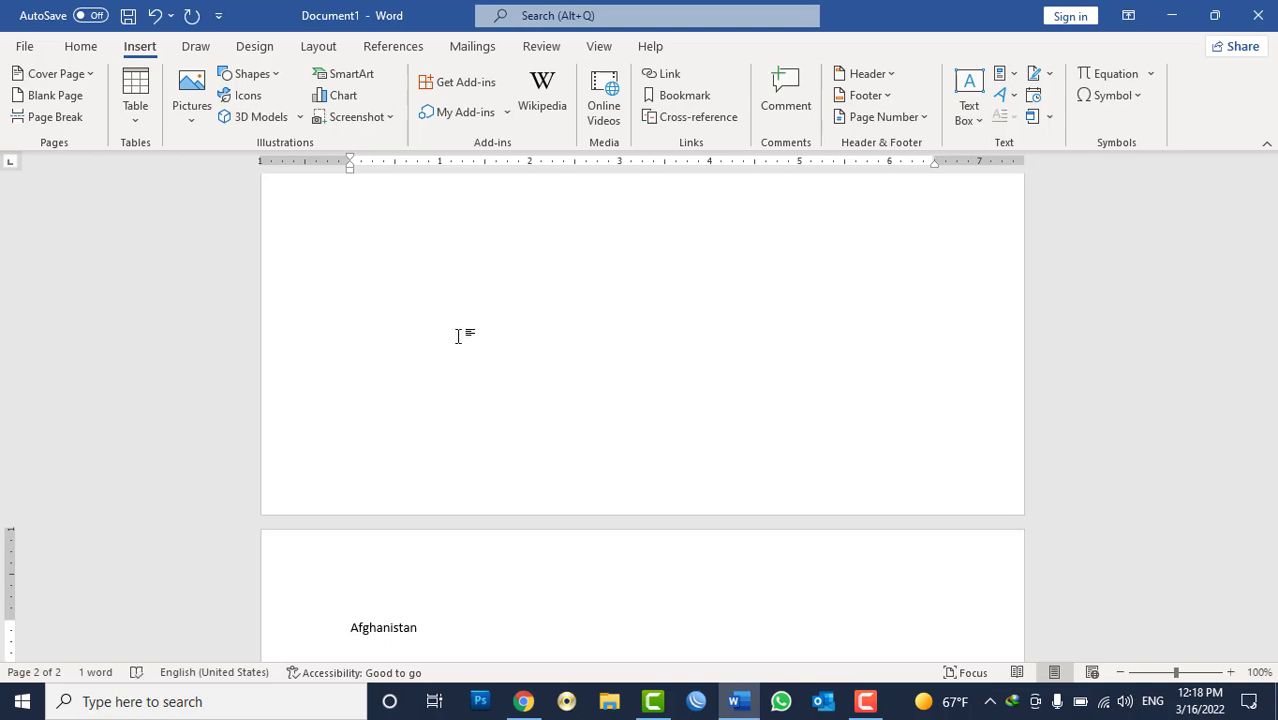
{"action": "double_click", "coordinate": [406, 631]}
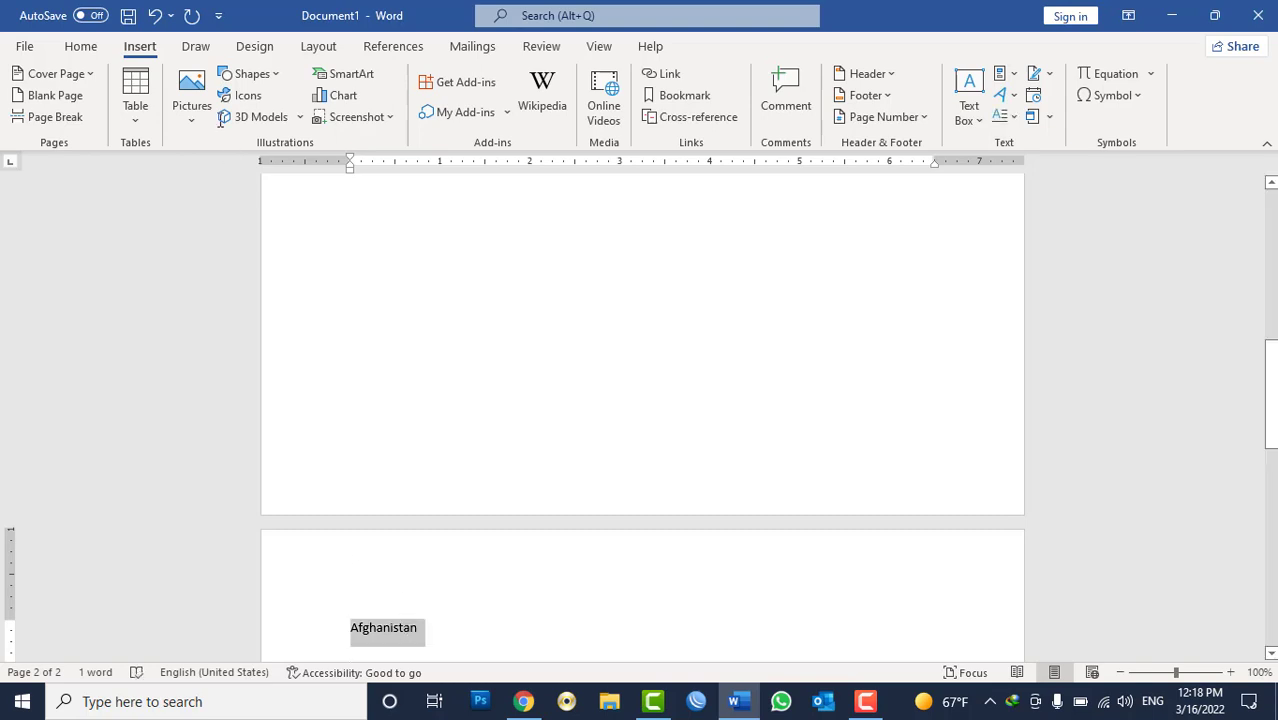
{"action": "left_click", "coordinate": [84, 48]}
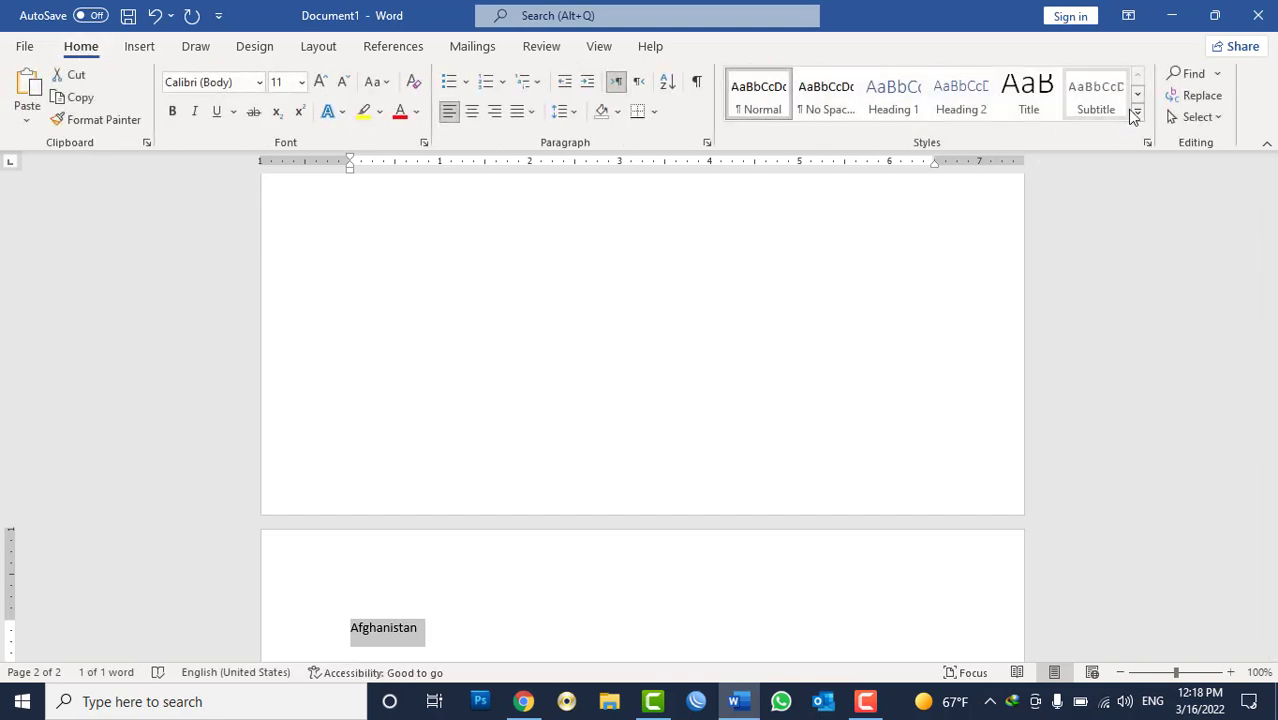
{"action": "left_click", "coordinate": [897, 109]}
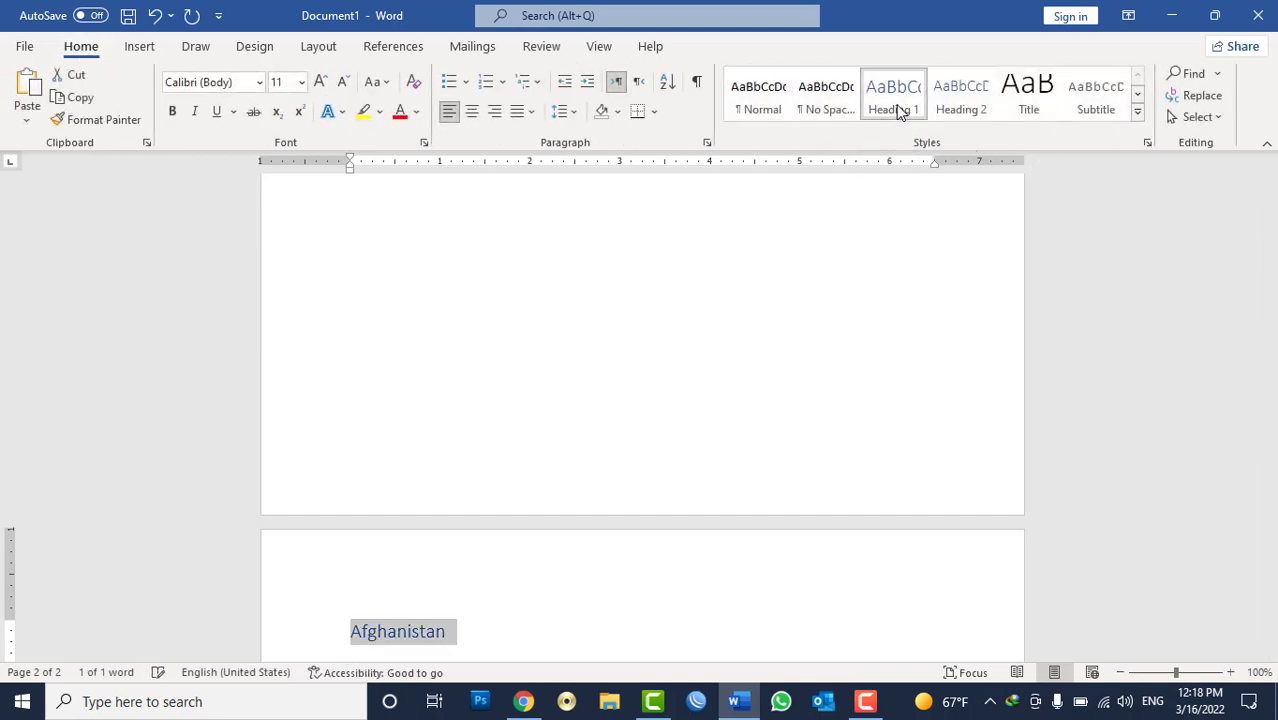
Step: Add =rand(10) sample paragraphs below Afghanistan and begin a new page titled Pakistan
{"action": "scroll", "coordinate": [600, 360], "scroll_direction": "down", "scroll_amount": 3}
{"action": "left_click", "coordinate": [407, 494]}
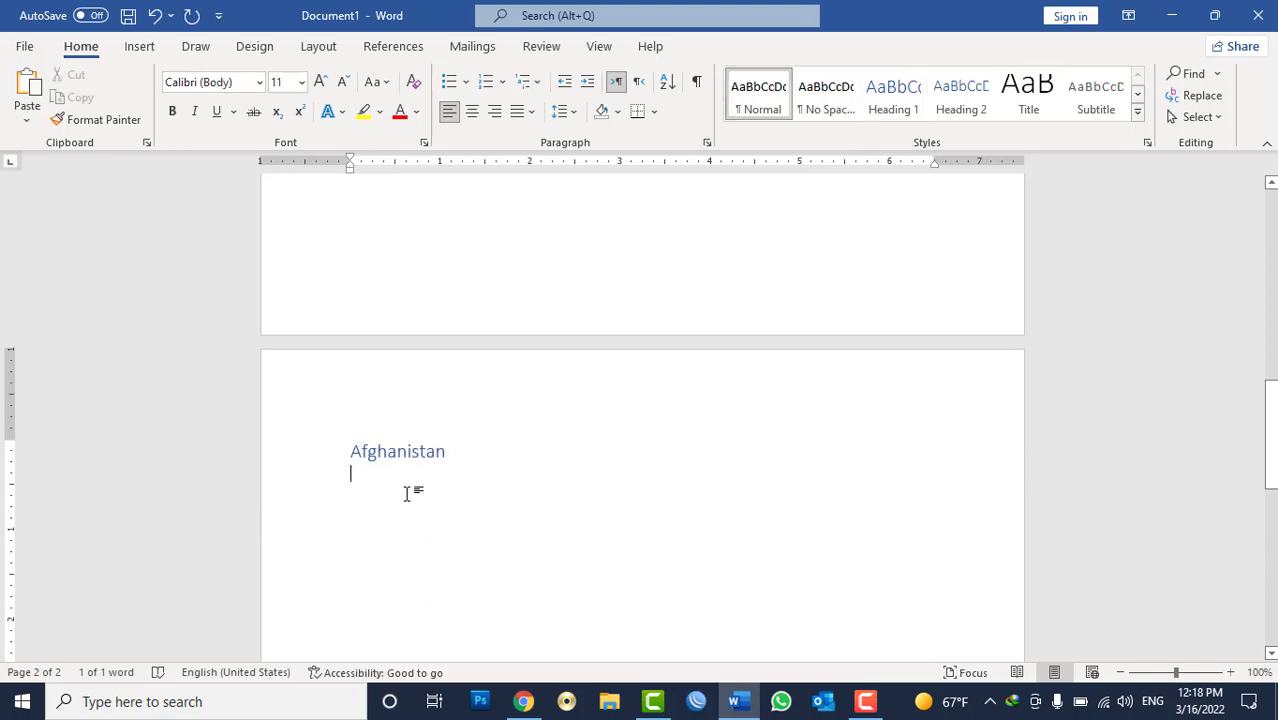
{"action": "type", "text": "=rand("}
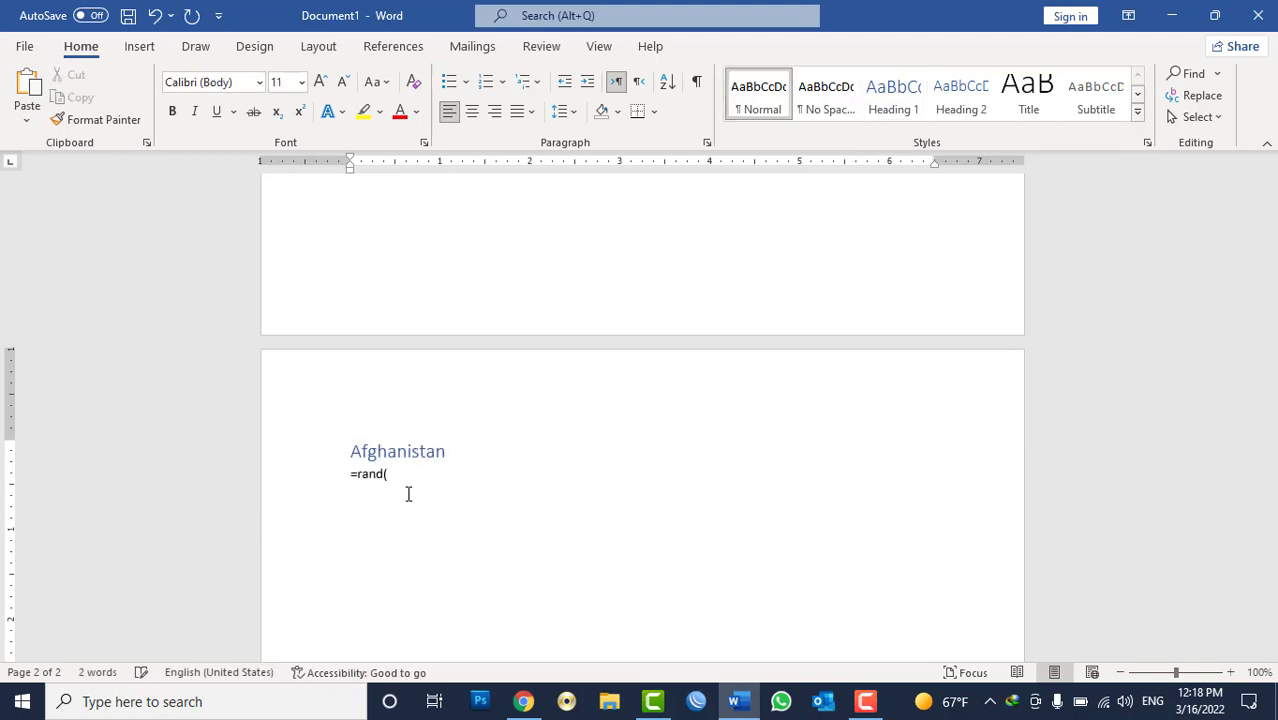
{"action": "type", "text": "10)"}
{"action": "key", "text": "Return"}
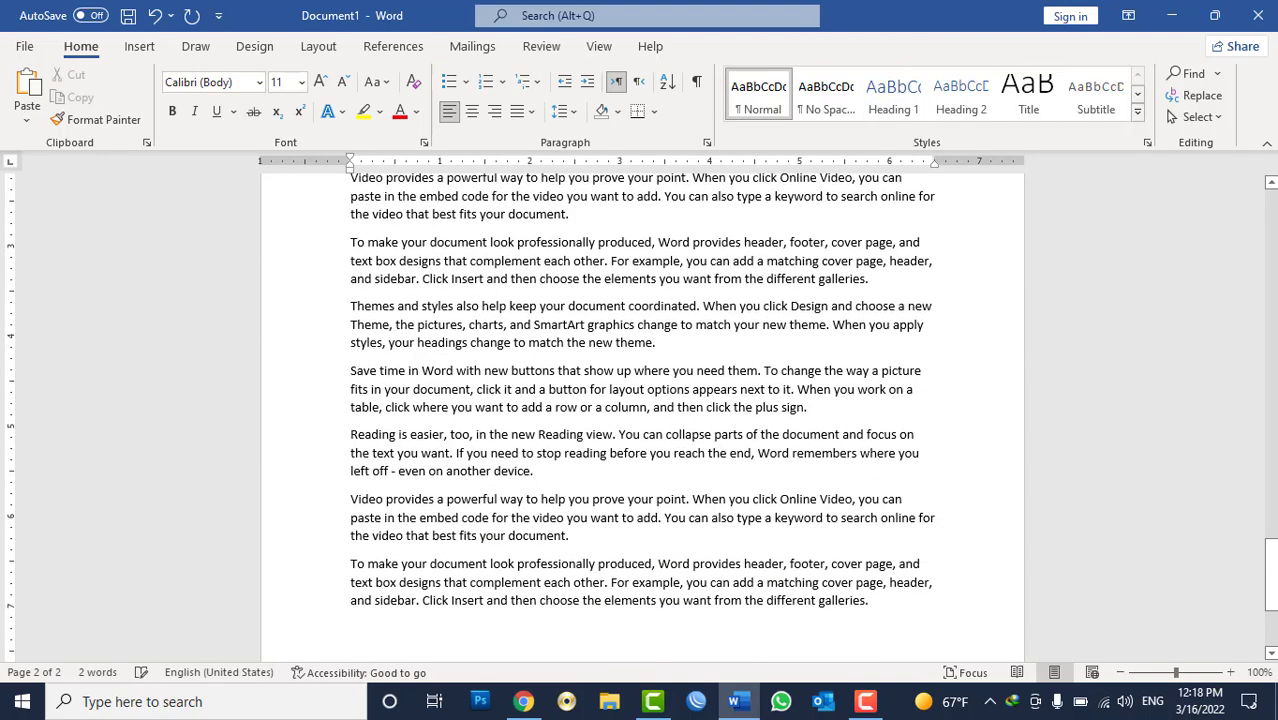
{"action": "key", "text": "ctrl+Return"}
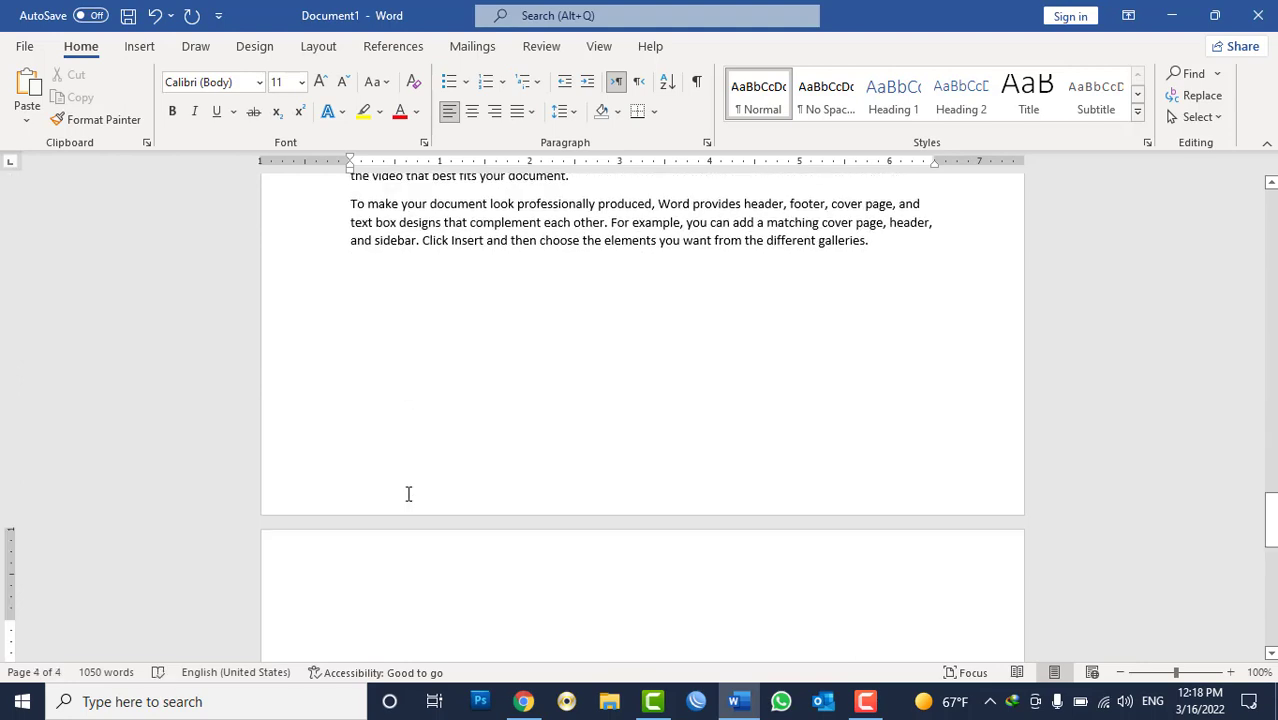
{"action": "type", "text": "Pakistan"}
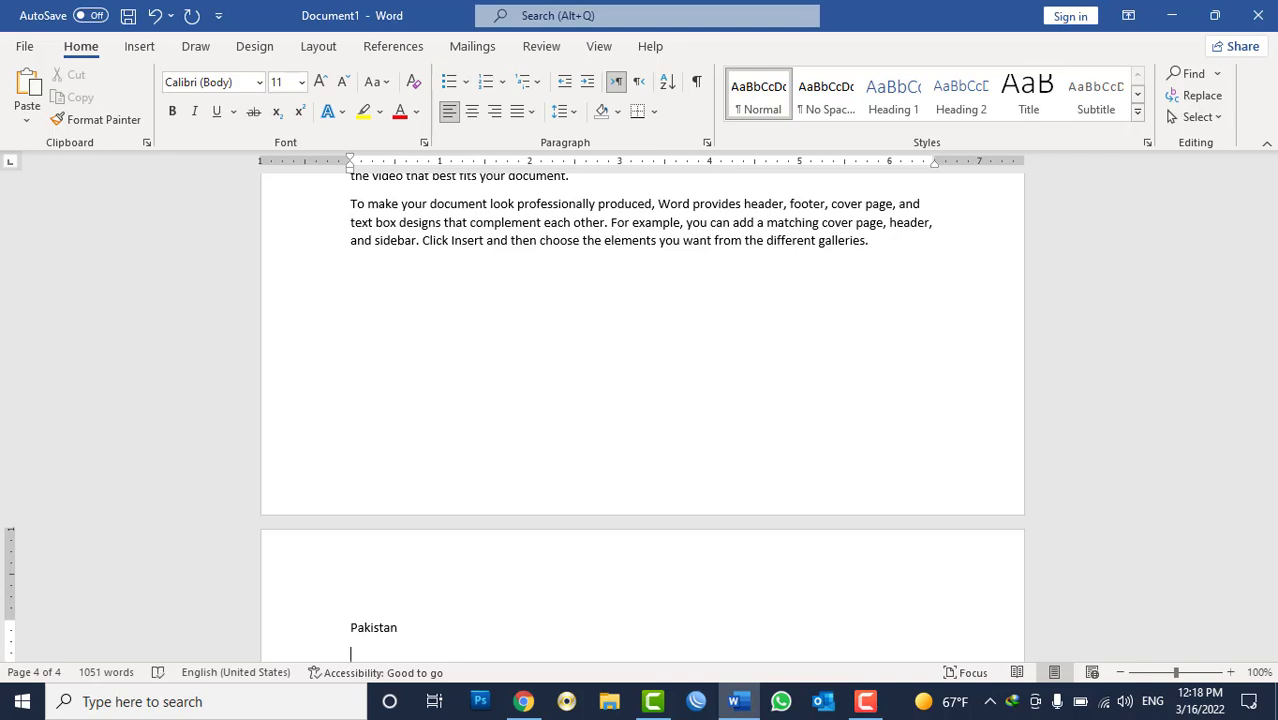
Step: Style Pakistan as Heading 1 and add =rand(5) sample paragraphs beneath it
{"action": "double_click", "coordinate": [372, 627]}
{"action": "left_click", "coordinate": [893, 95]}
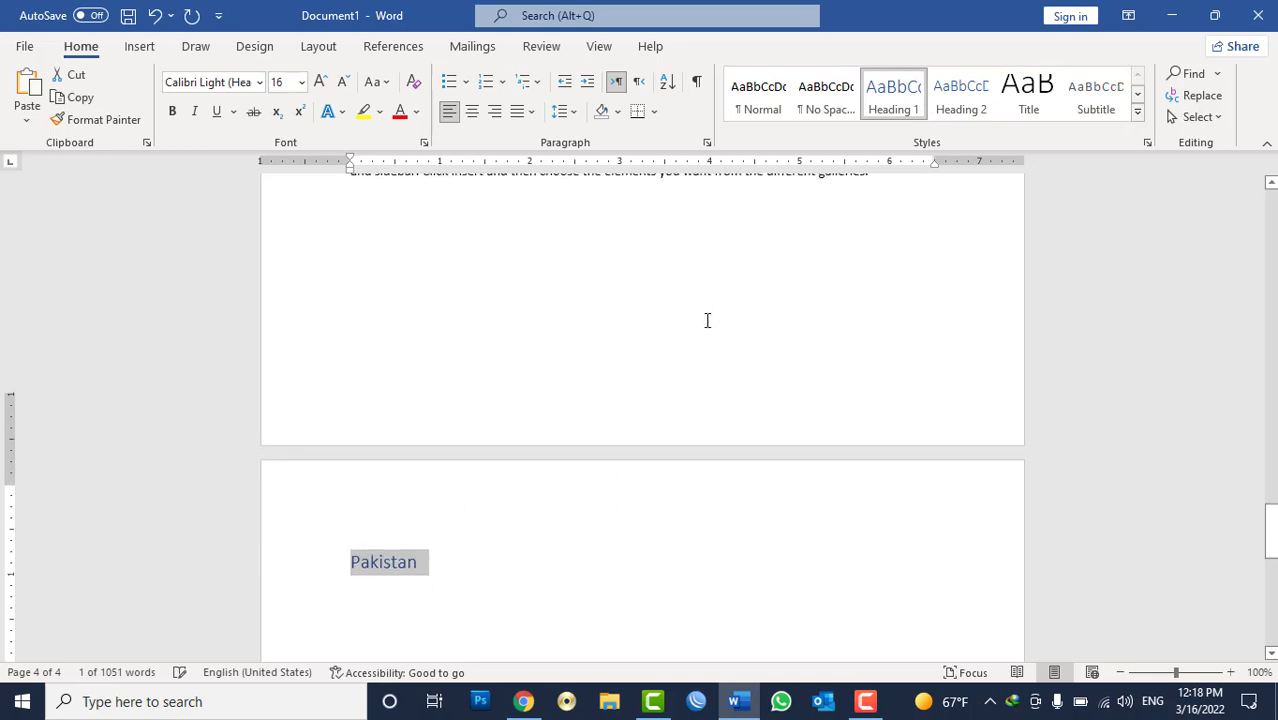
{"action": "scroll", "coordinate": [707, 320], "scroll_direction": "down", "scroll_amount": 2}
{"action": "left_click", "coordinate": [380, 486]}
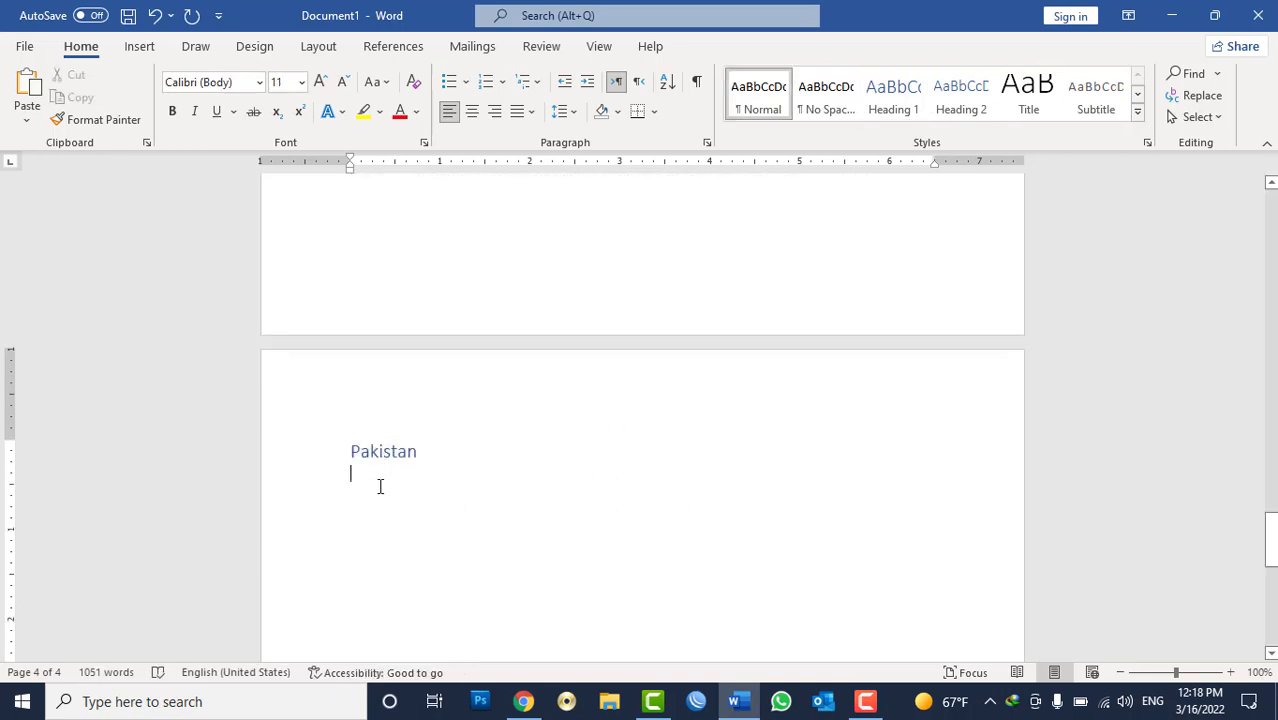
{"action": "type", "text": "=rand("}
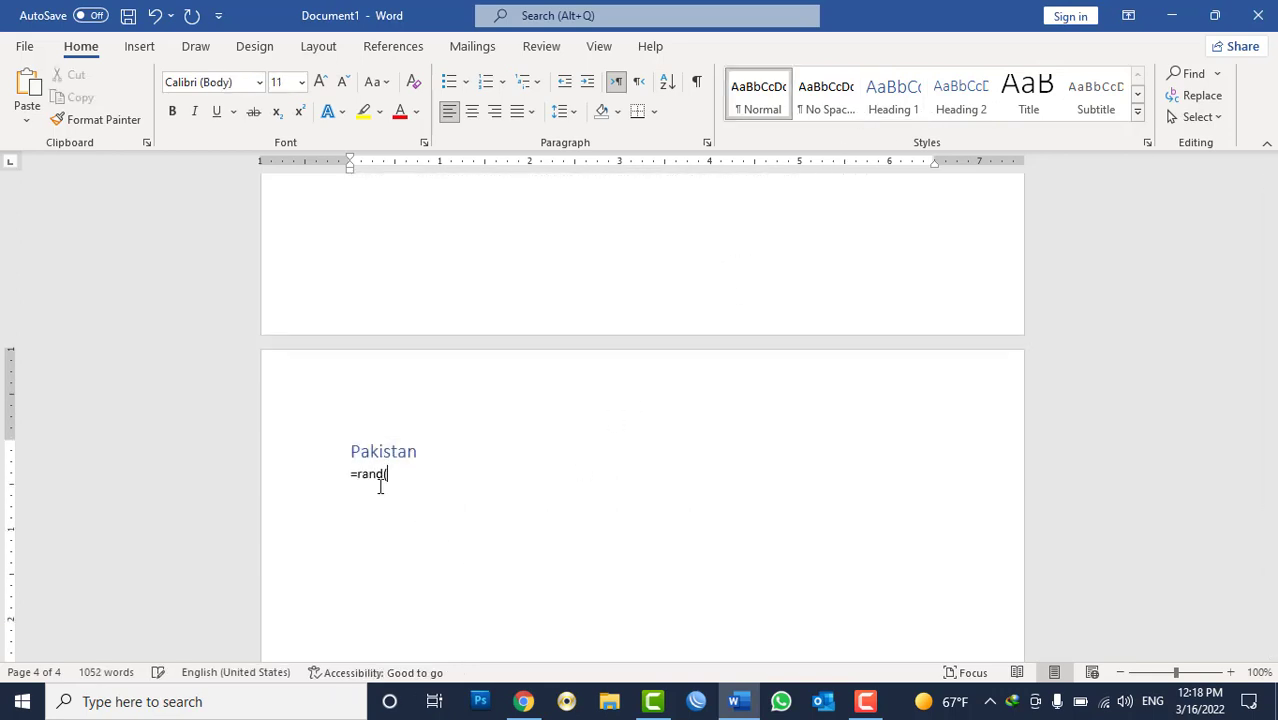
{"action": "type", "text": "5)"}
{"action": "key", "text": "Return"}
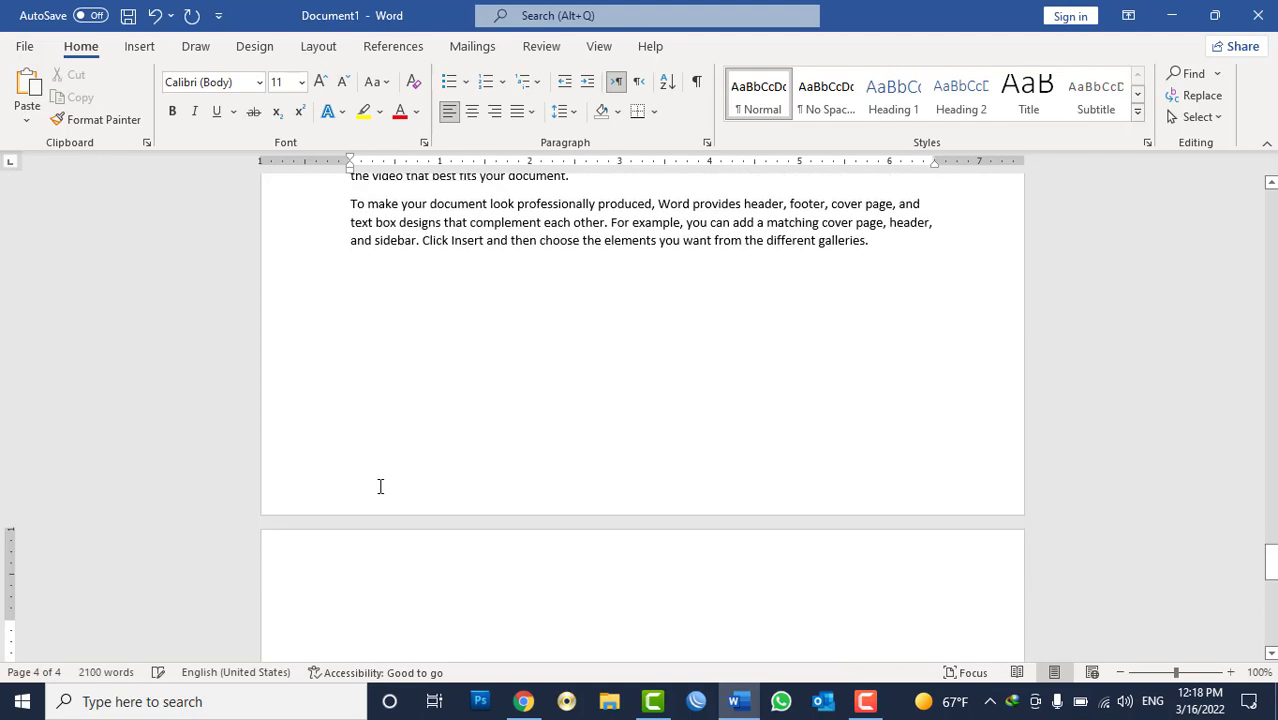
Step: Add an India Heading 1 with =rand(22) sample paragraphs below it
{"action": "type", "text": "Indian"}
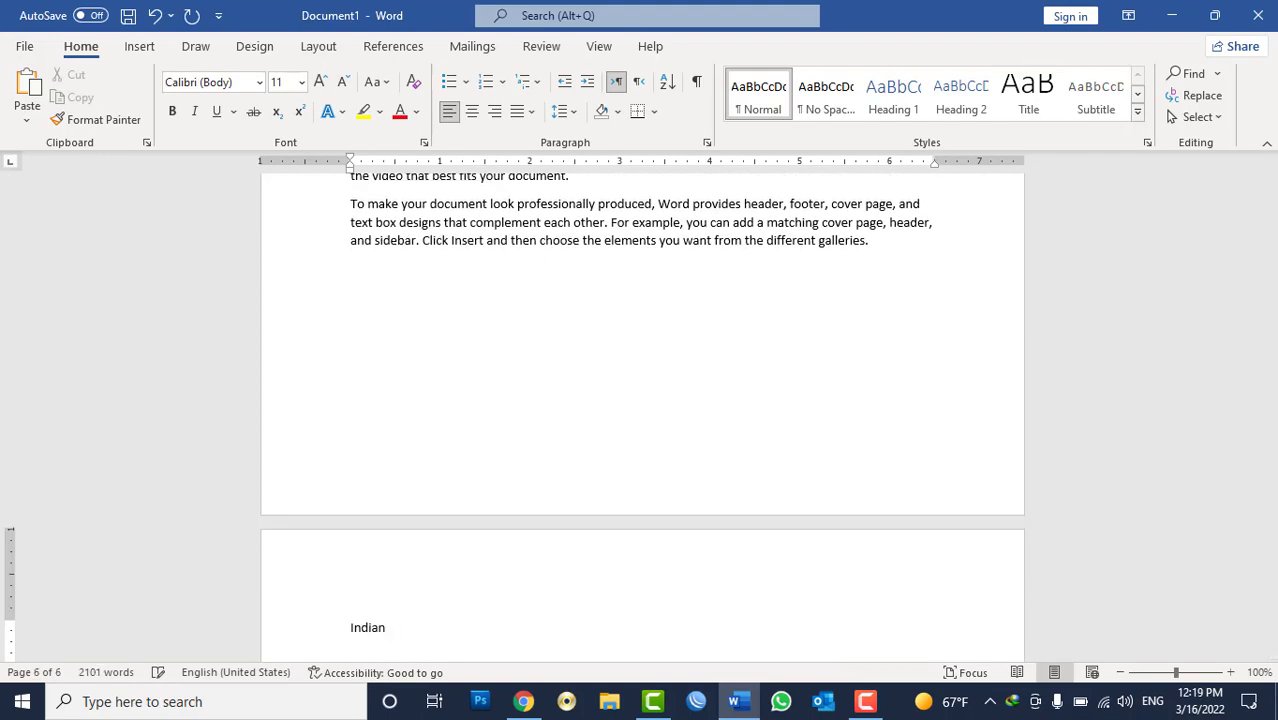
{"action": "key", "text": "BackSpace"}
{"action": "key", "text": "Return"}
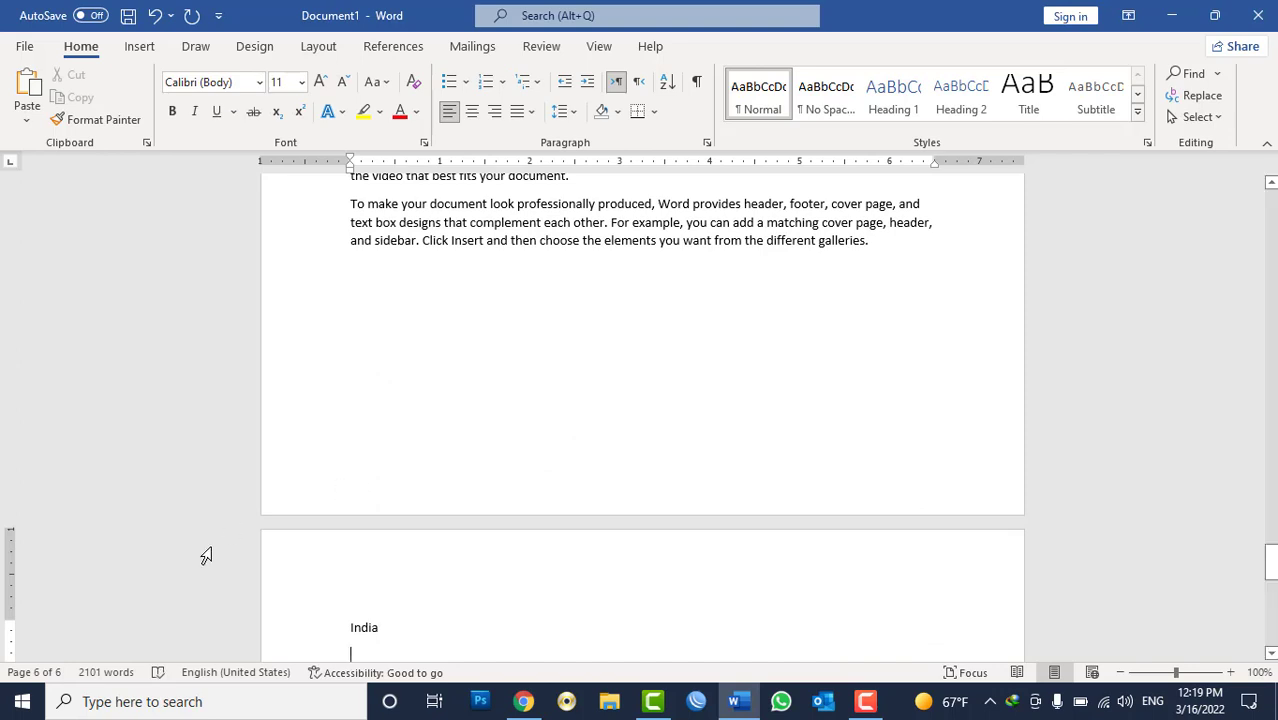
{"action": "double_click", "coordinate": [368, 628]}
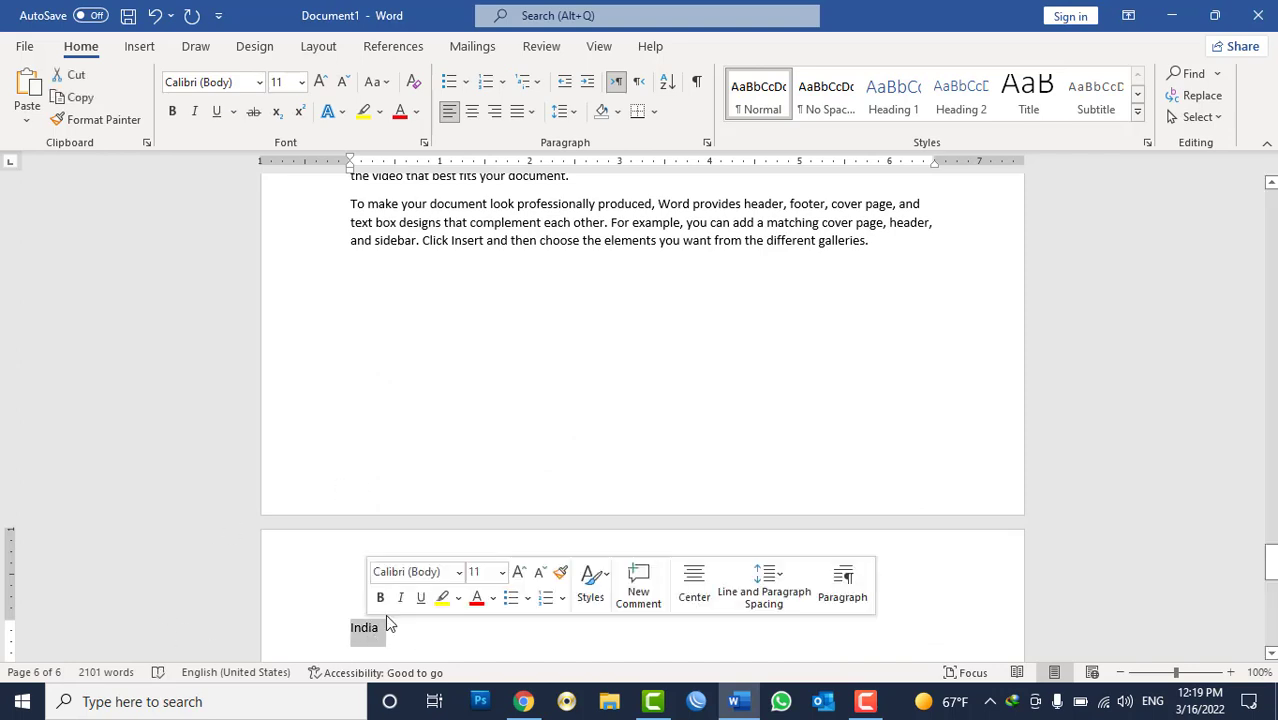
{"action": "left_click", "coordinate": [888, 108]}
{"action": "scroll", "coordinate": [588, 420], "scroll_direction": "down", "scroll_amount": 1}
{"action": "left_click", "coordinate": [388, 517]}
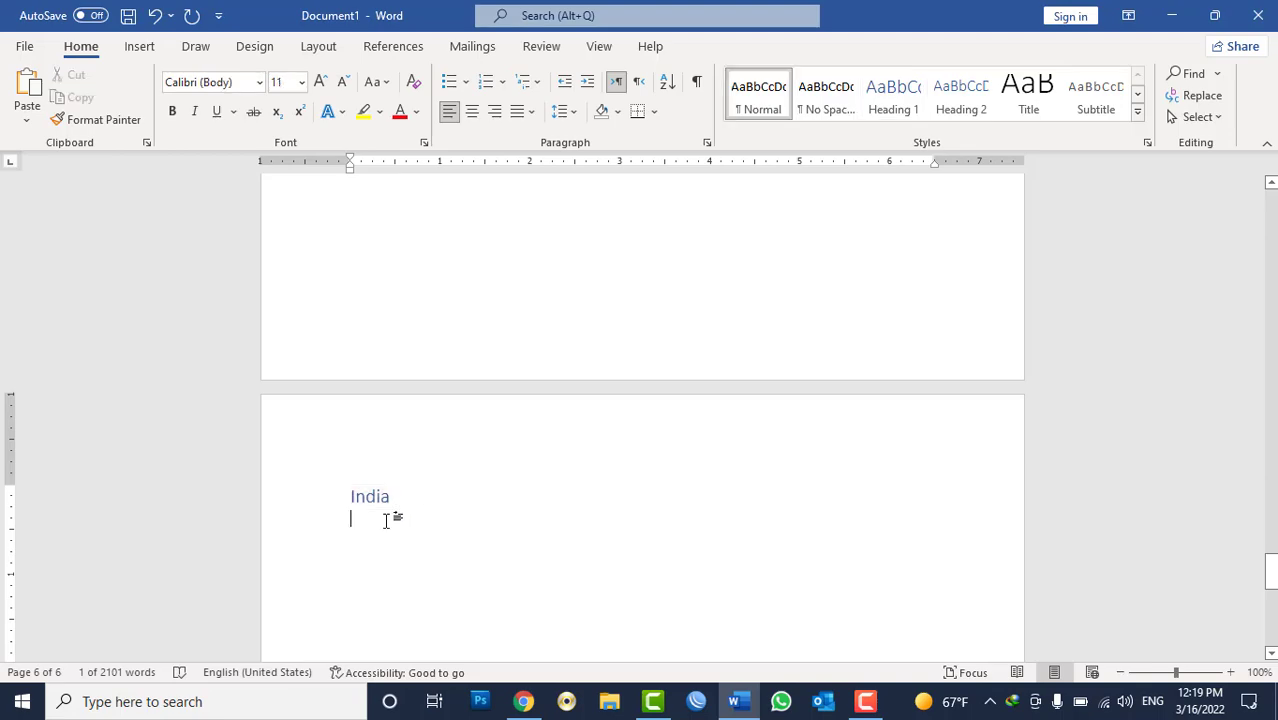
{"action": "type", "text": "=rand(22"}
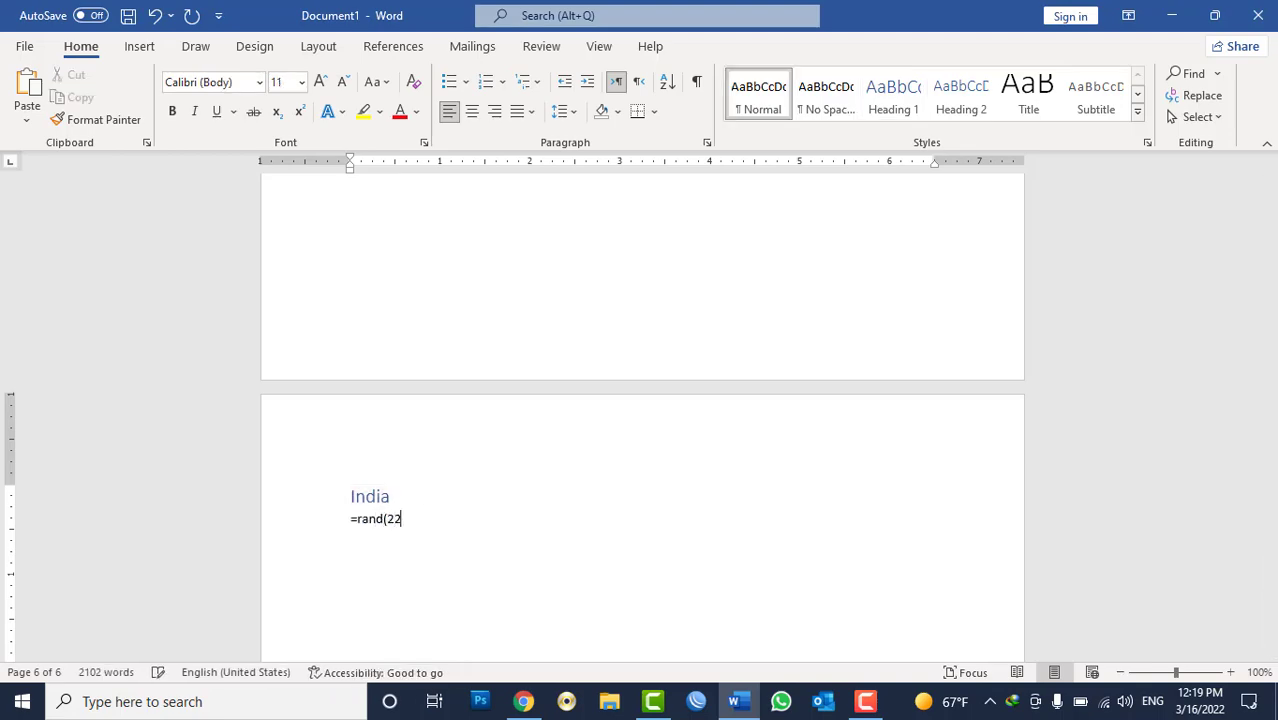
{"action": "key", "text": "Return"}
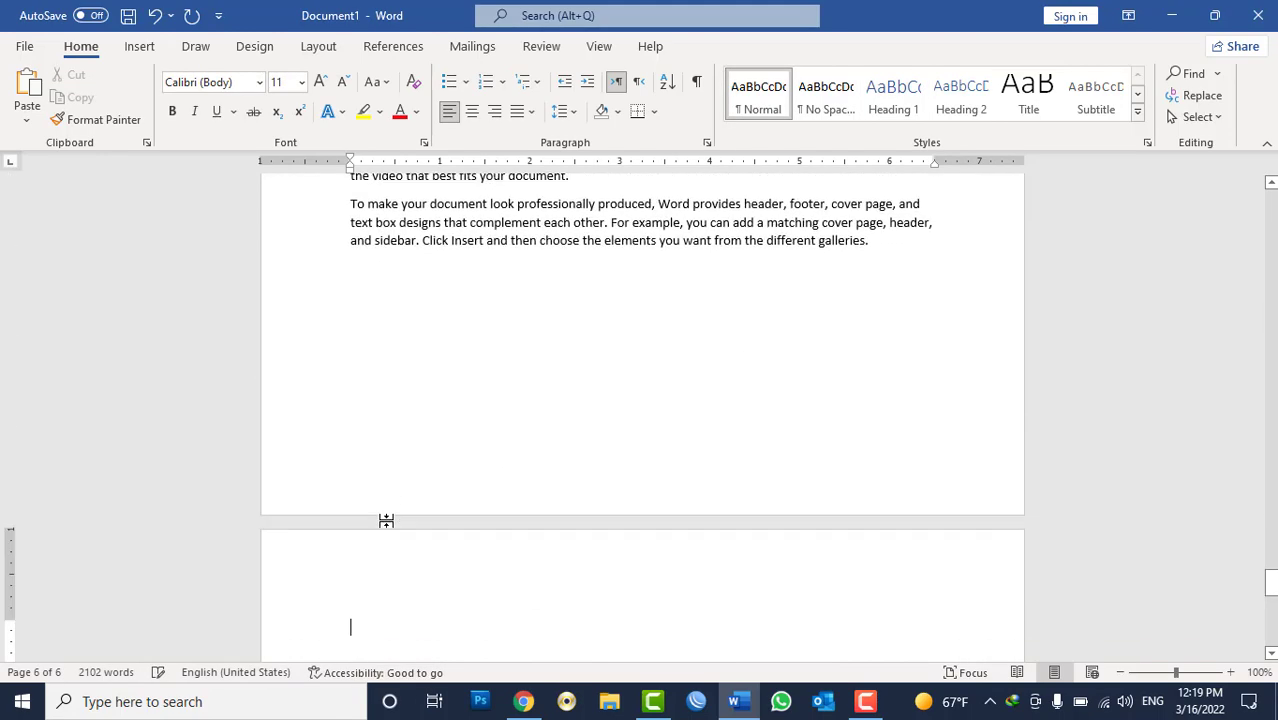
Step: Add an Iran Heading 1 followed by =rand() sample paragraphs
{"action": "type", "text": "Iran"}
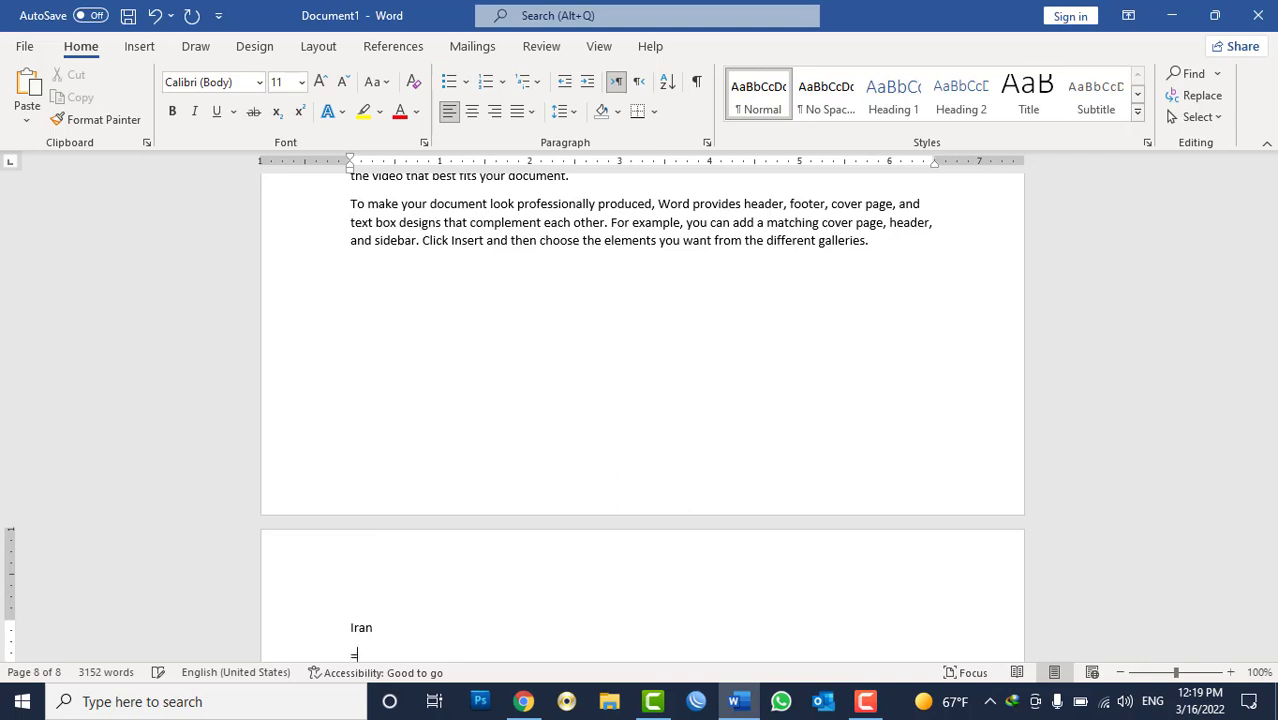
{"action": "double_click", "coordinate": [364, 632]}
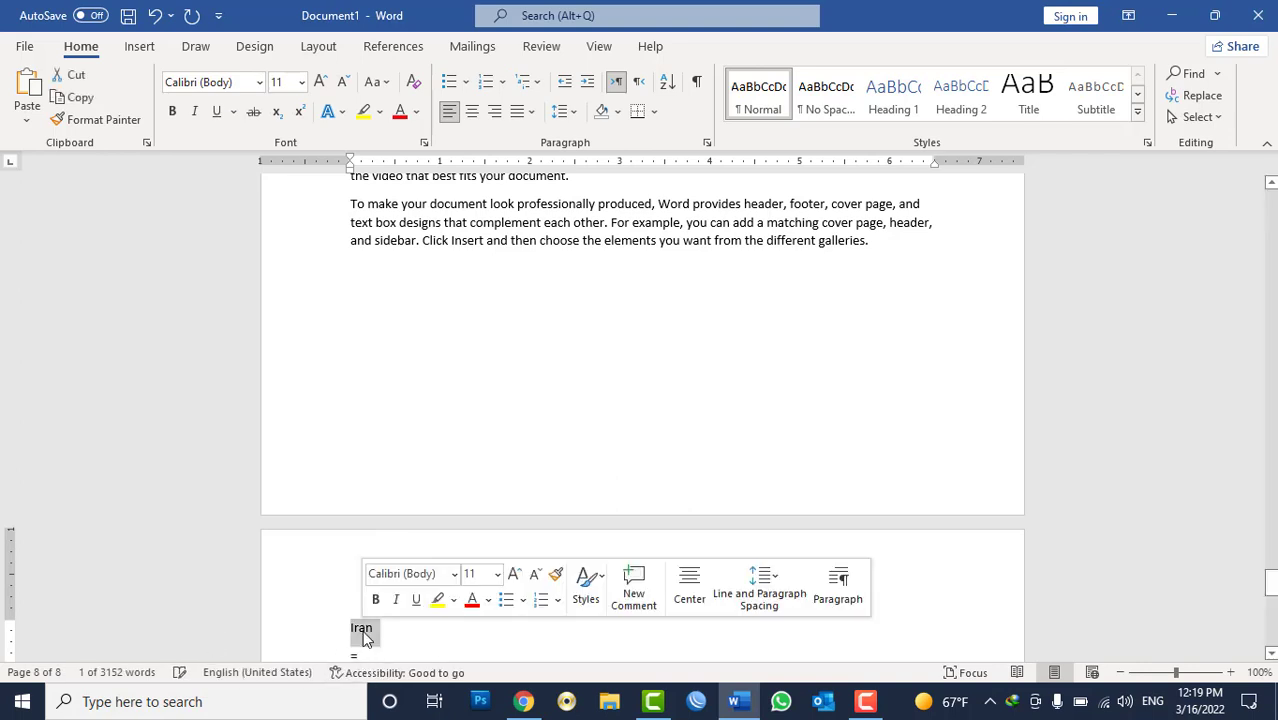
{"action": "left_click", "coordinate": [895, 98]}
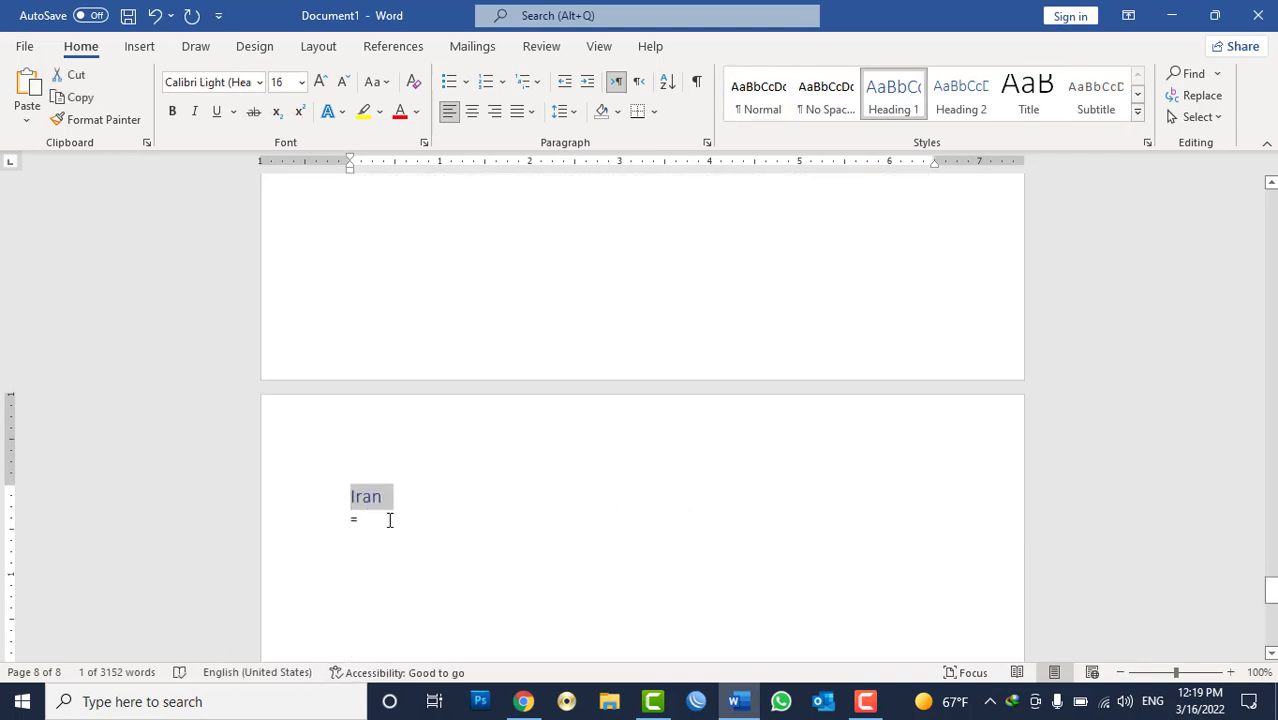
{"action": "left_click", "coordinate": [374, 525]}
{"action": "type", "text": "rand("}
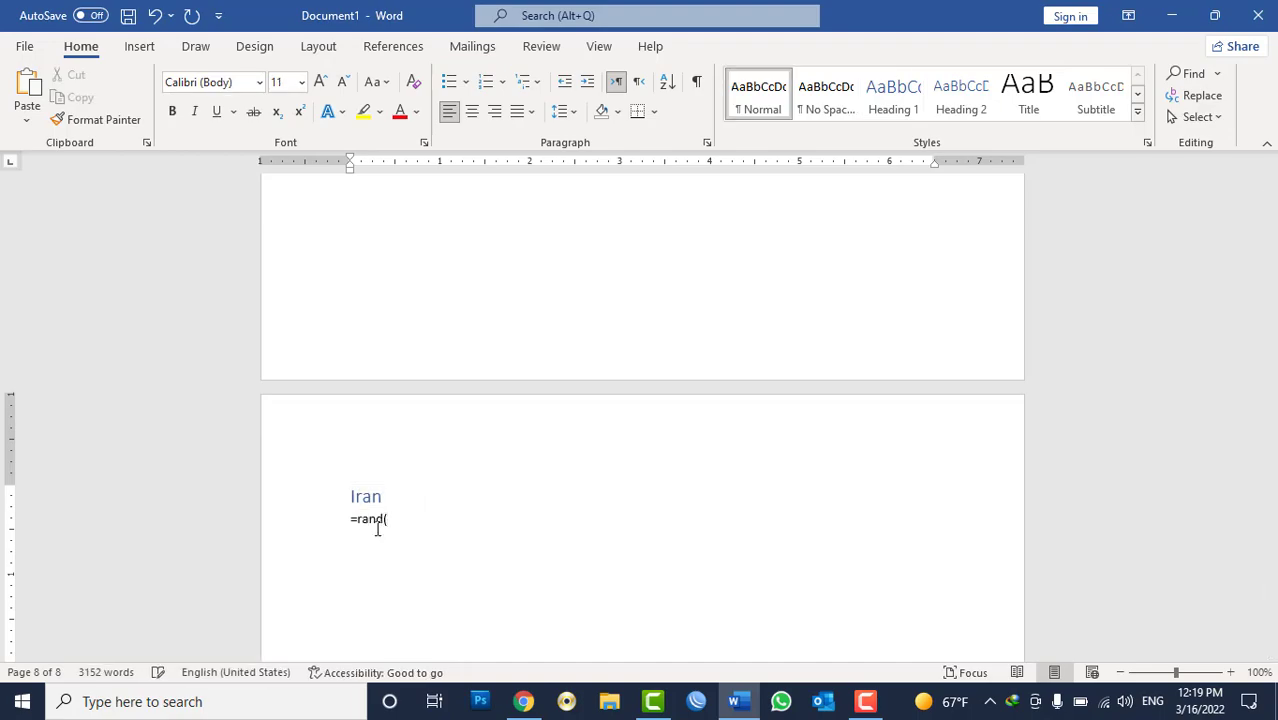
{"action": "type", "text": ")"}
{"action": "key", "text": "Return"}
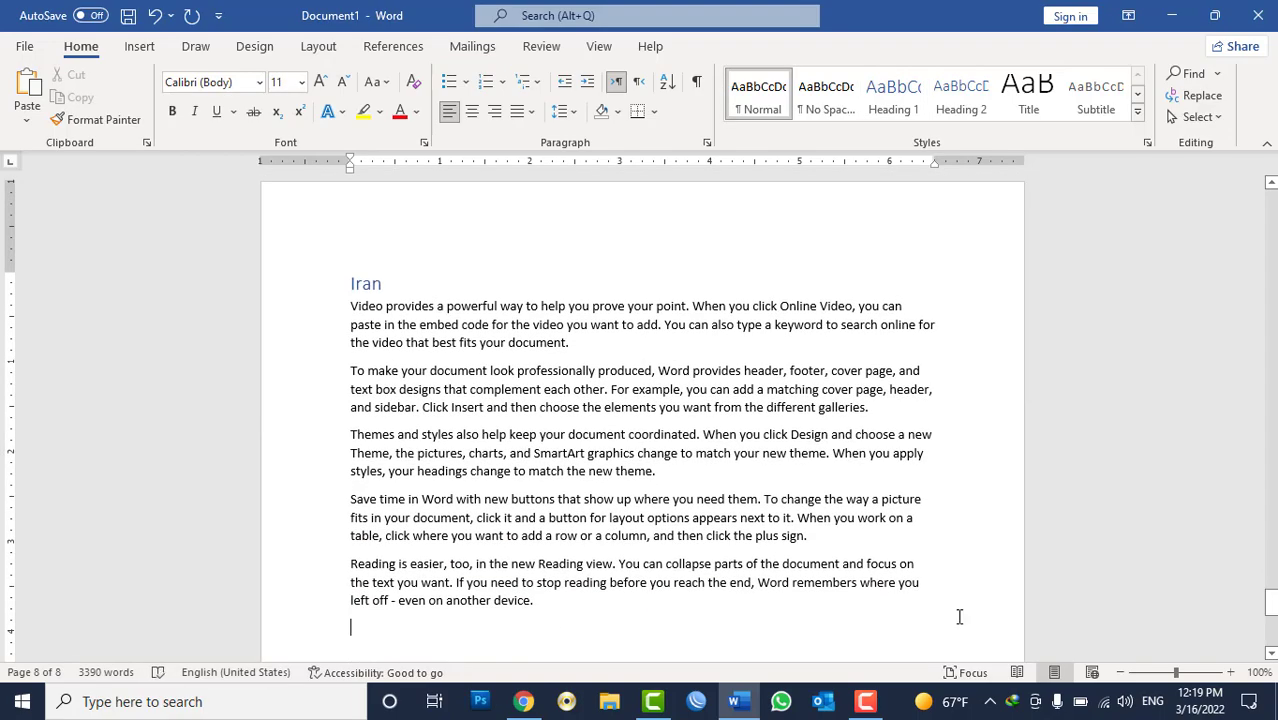
Step: Type 'Link to Heading' as the first line of page 1, with a new line below it
{"action": "left_click_drag", "start_coordinate": [1270, 604], "coordinate": [1266, 190]}
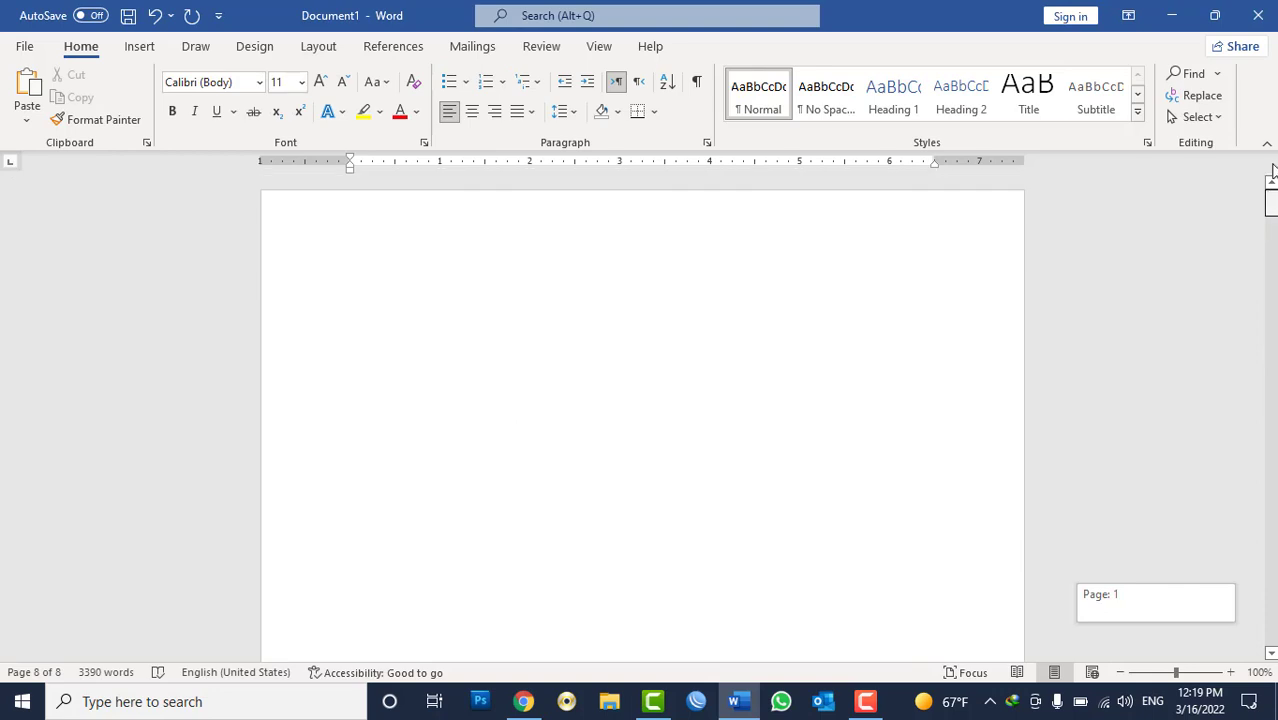
{"action": "left_click", "coordinate": [434, 258]}
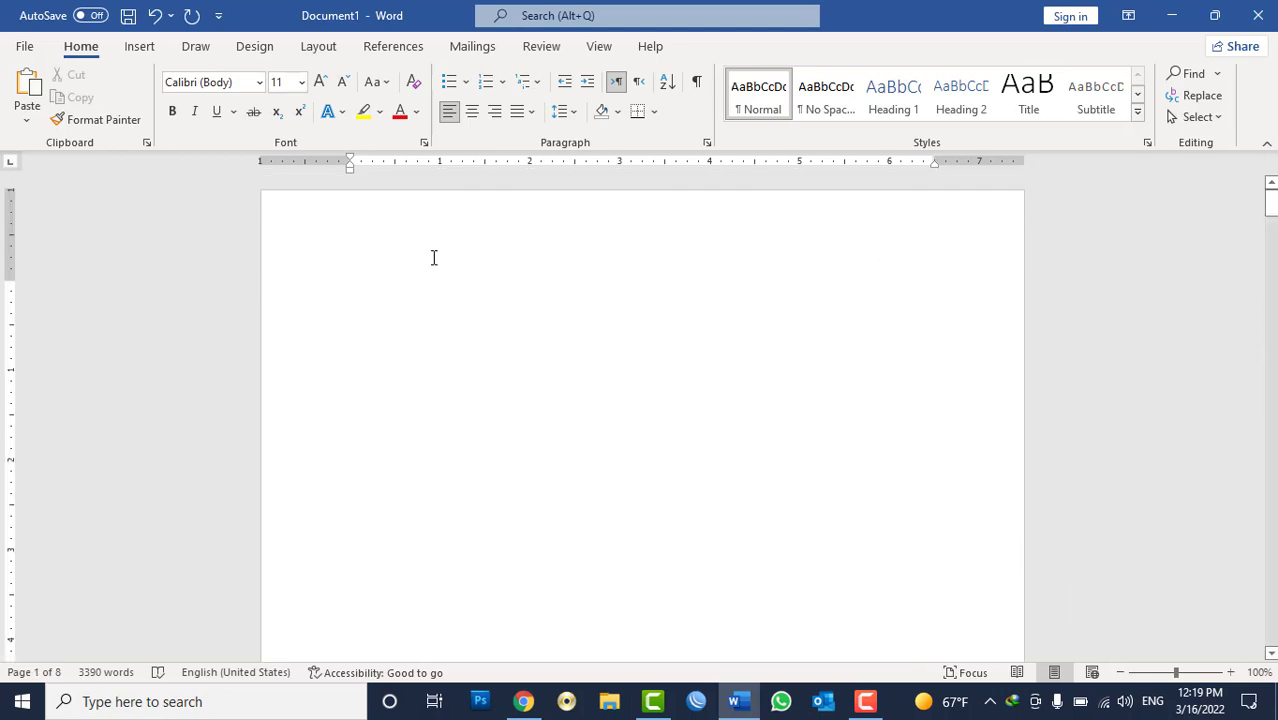
{"action": "left_click", "coordinate": [146, 50]}
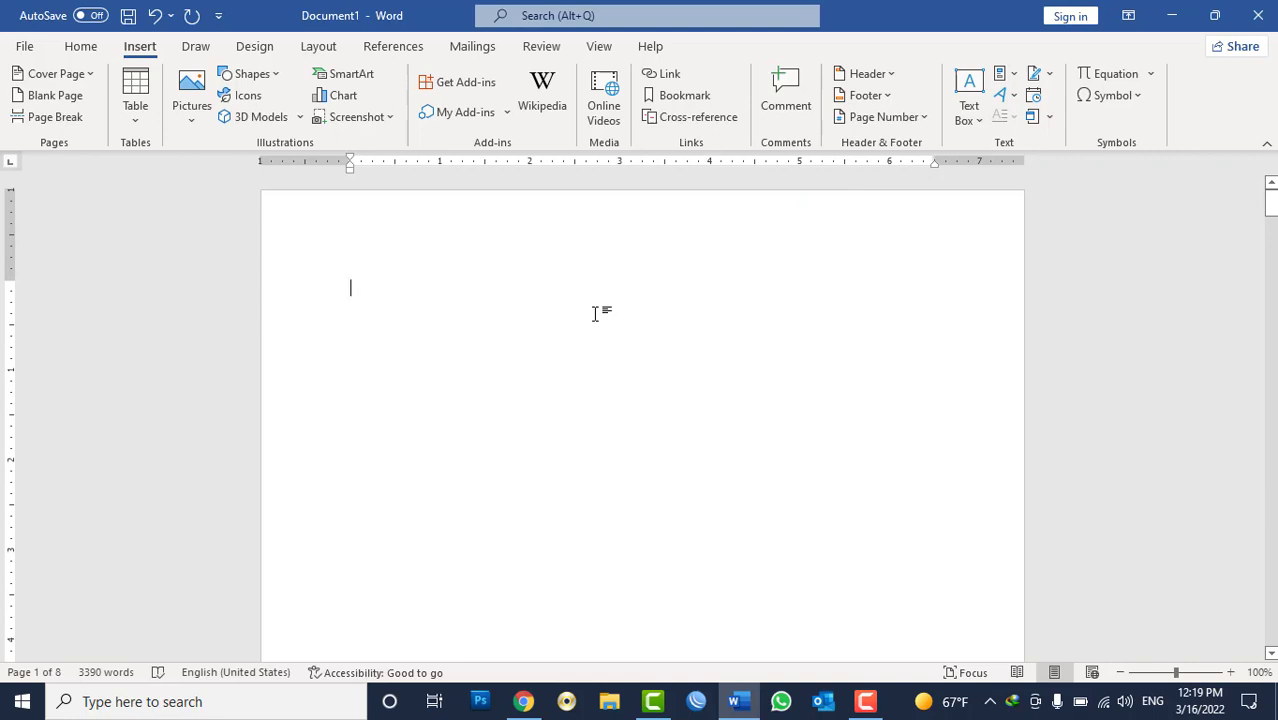
{"action": "type", "text": "Link to"}
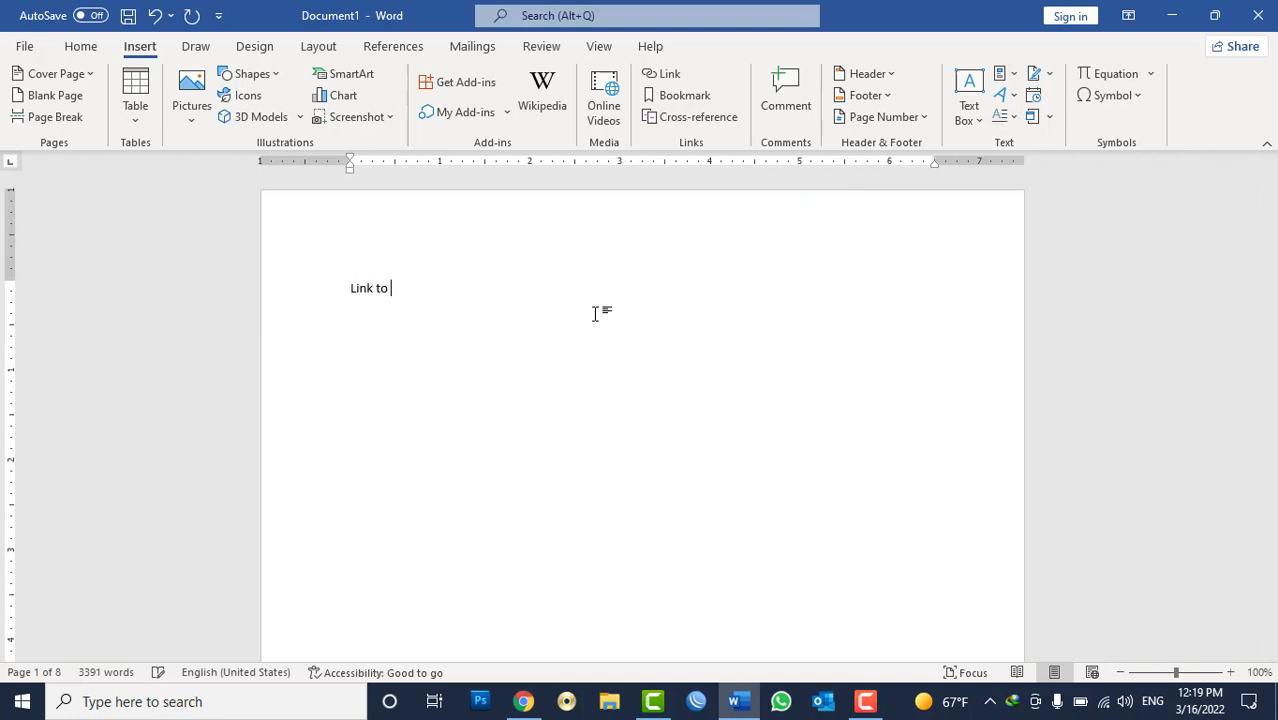
{"action": "type", "text": " Heading"}
{"action": "key", "text": "Return"}
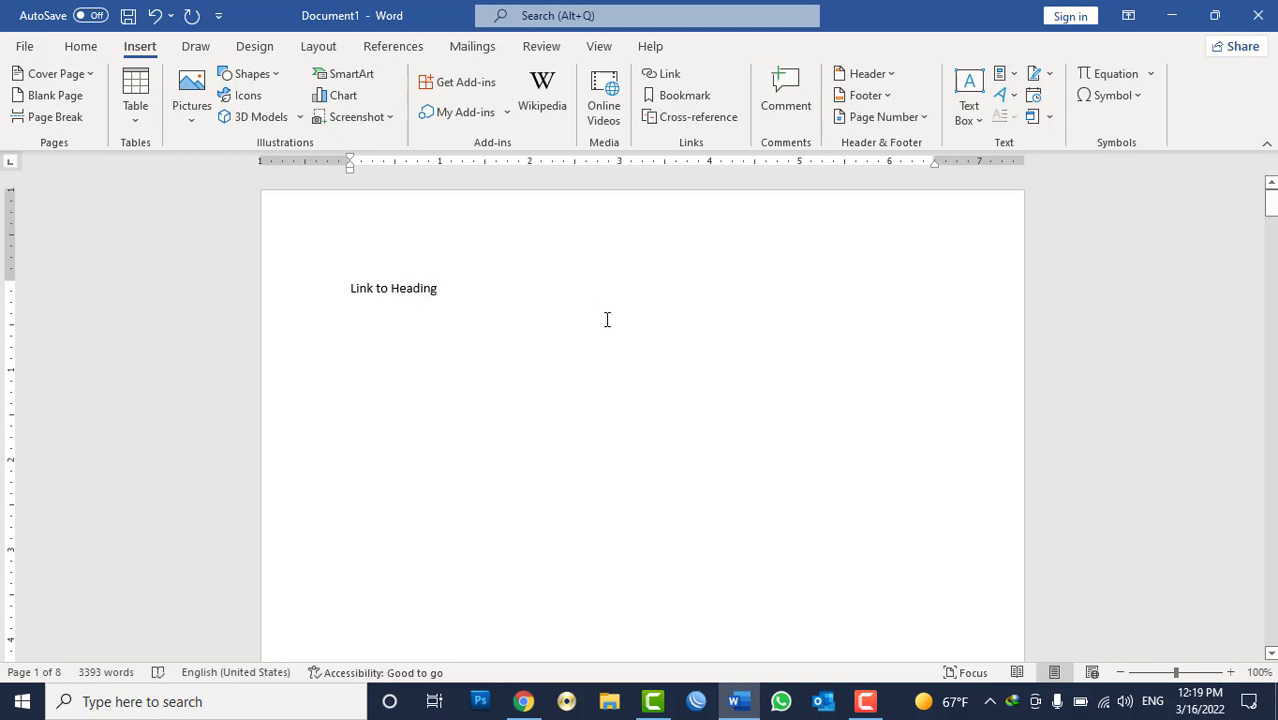
Step: Set the cross-reference type to Heading and insert a reference to Afghanistan
{"action": "left_click", "coordinate": [697, 118]}
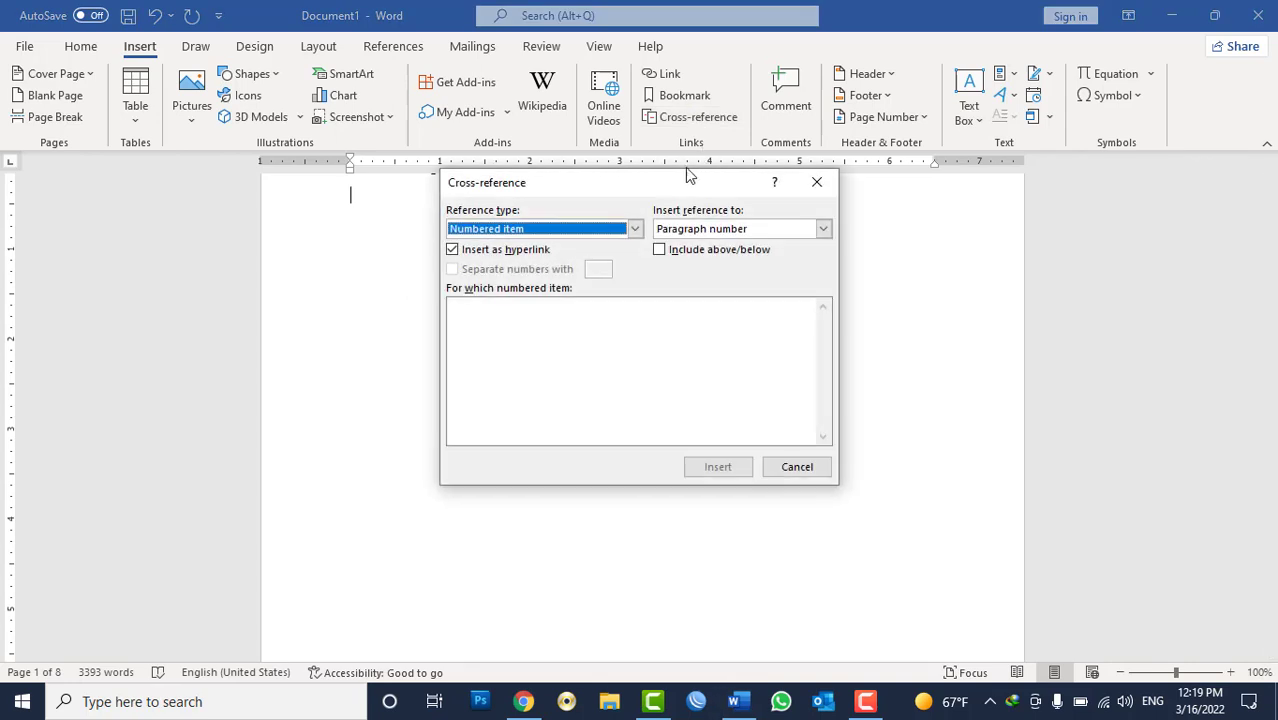
{"action": "left_click_drag", "start_coordinate": [685, 170], "coordinate": [848, 216]}
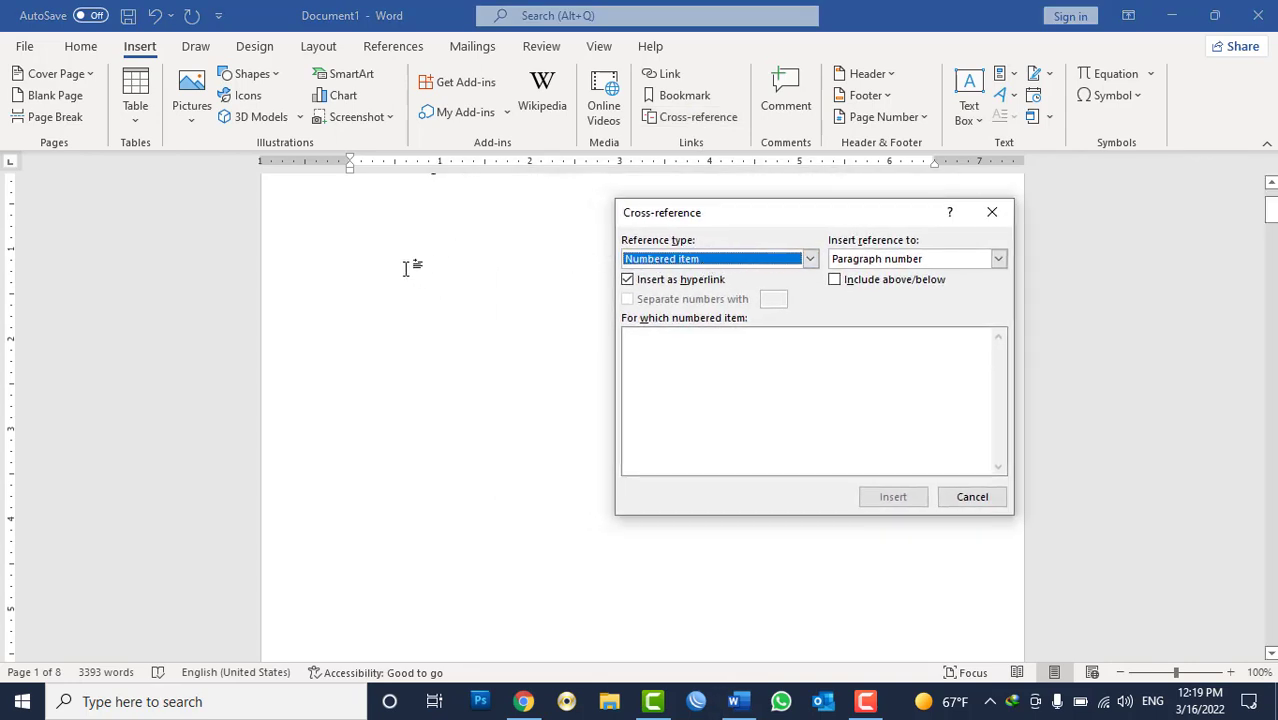
{"action": "scroll", "coordinate": [407, 262], "scroll_direction": "up", "scroll_amount": 2}
{"action": "left_click", "coordinate": [683, 261]}
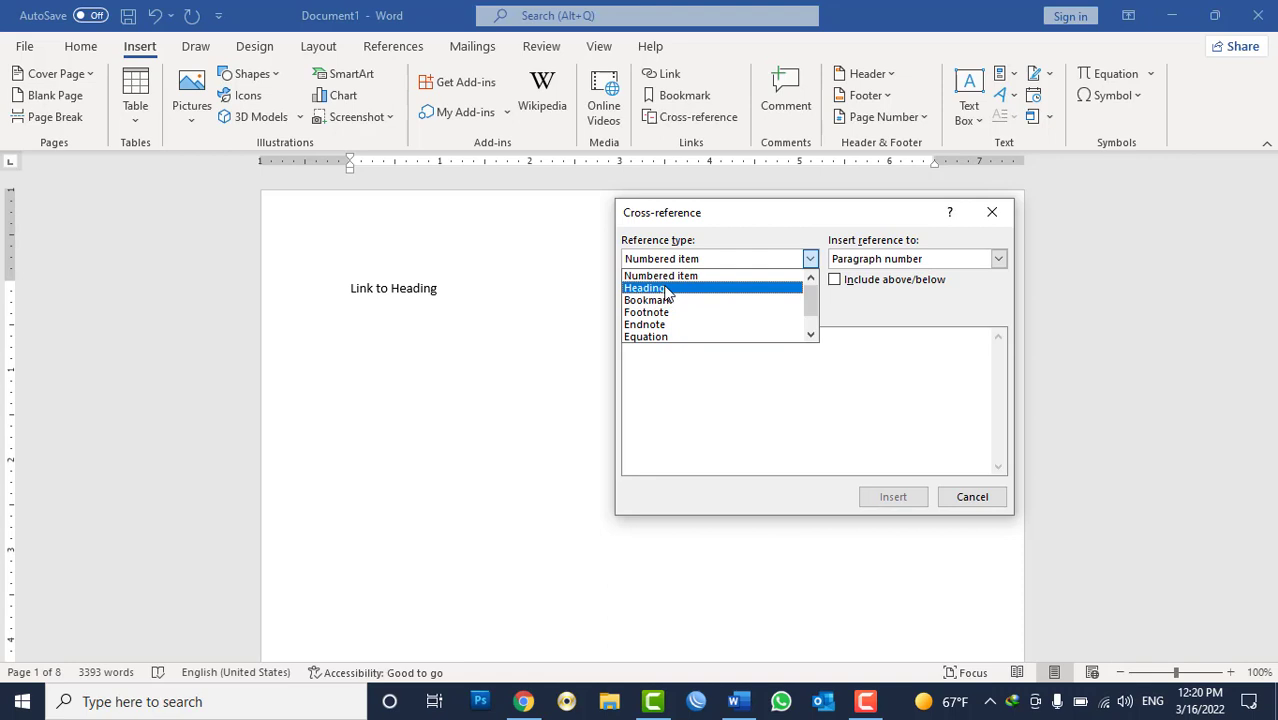
{"action": "left_click", "coordinate": [667, 291]}
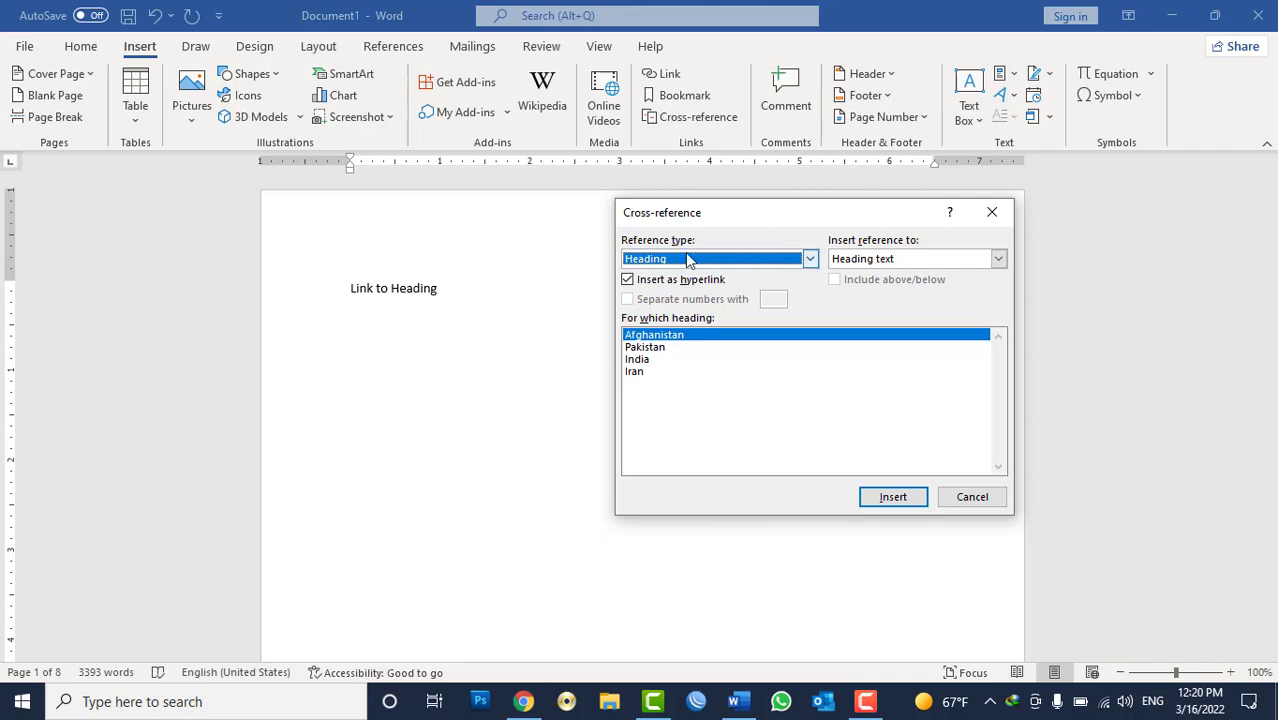
{"action": "left_click", "coordinate": [893, 497]}
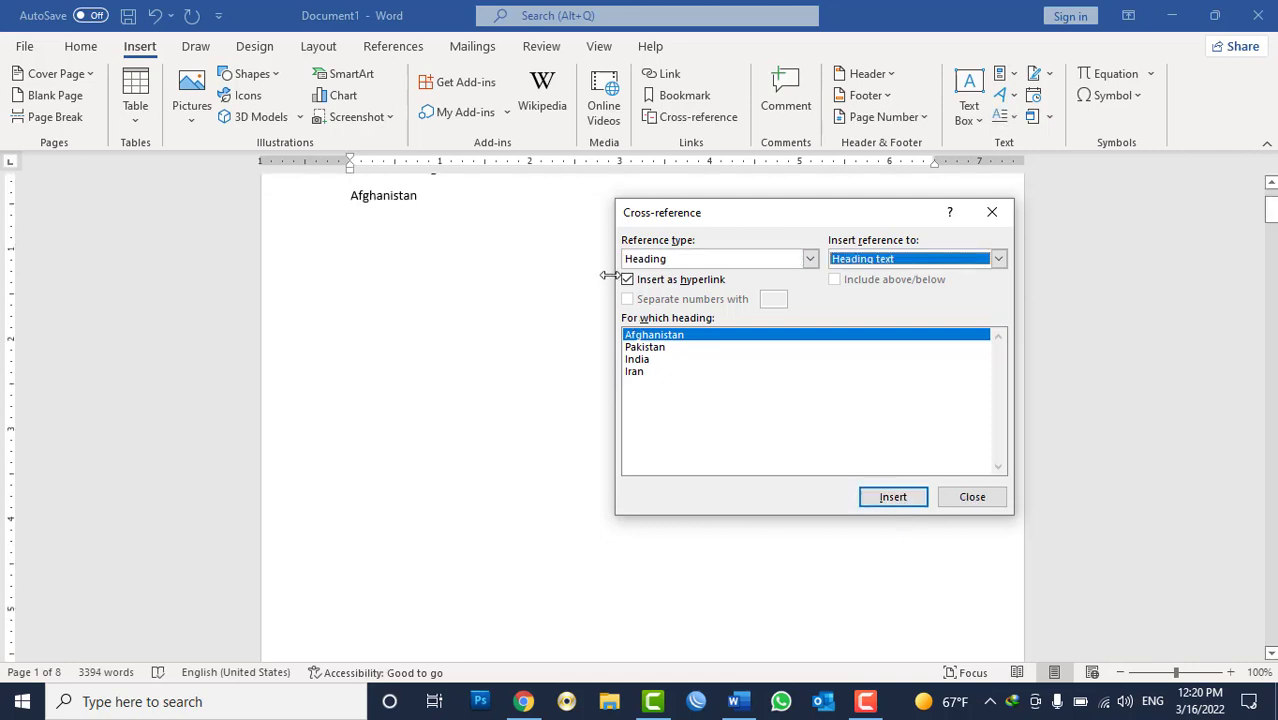
Step: Insert a cross-reference to the Pakistan heading and undo the accidental duplicate
{"action": "left_click", "coordinate": [502, 212]}
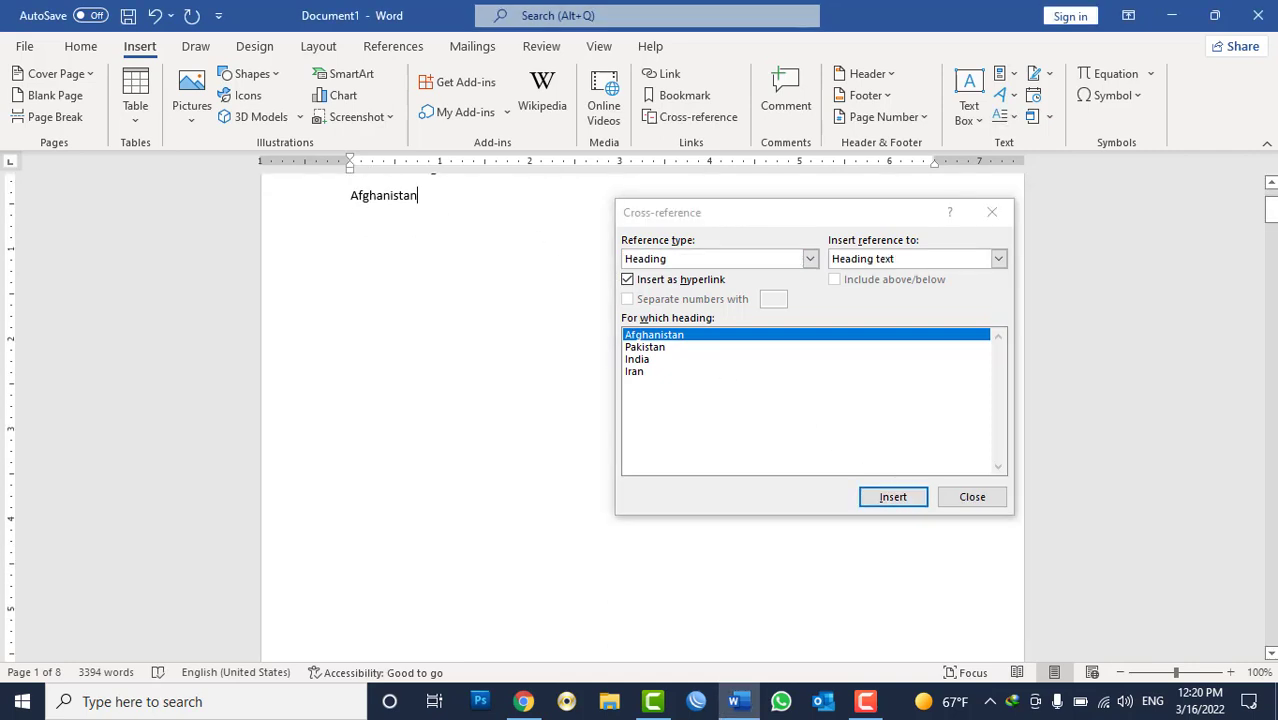
{"action": "left_click", "coordinate": [652, 349]}
{"action": "left_click", "coordinate": [885, 500]}
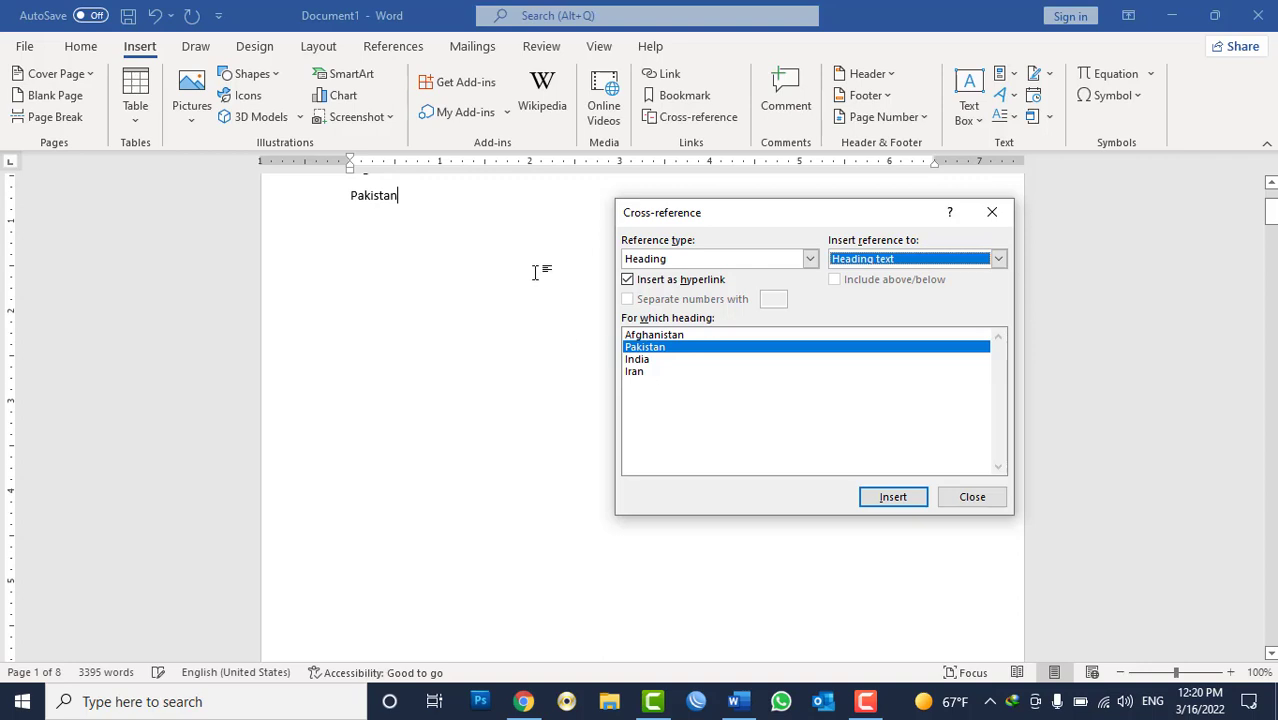
{"action": "key", "text": "Return"}
{"action": "key", "text": "alt+Down"}
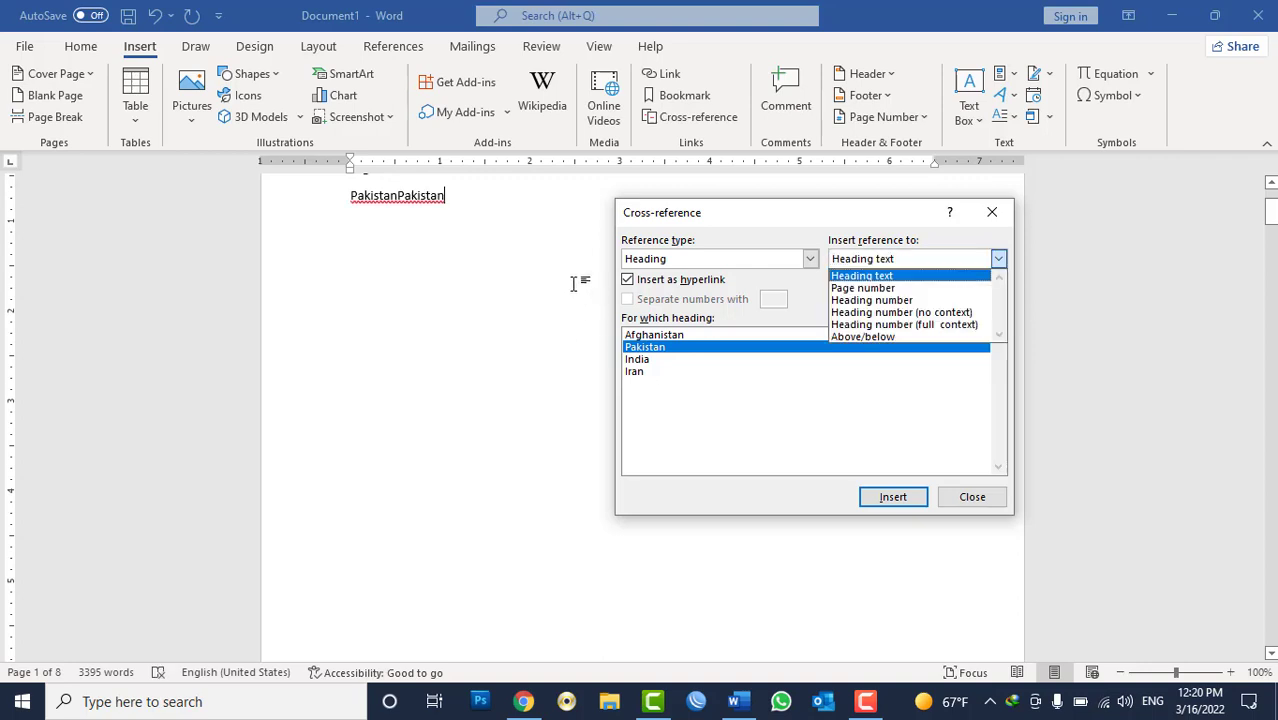
{"action": "left_click", "coordinate": [482, 211]}
{"action": "key", "text": "ctrl+z"}
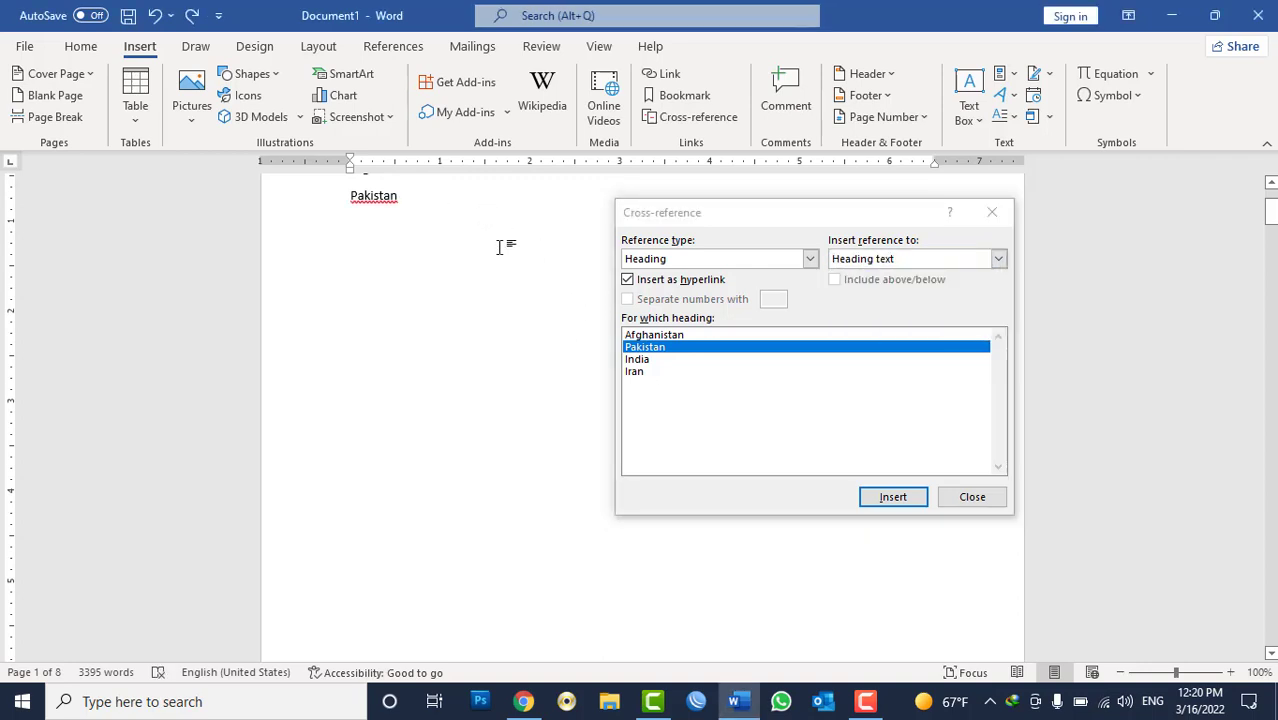
Step: Insert India and Iran heading cross-references on separate lines and close the dialog
{"action": "left_click", "coordinate": [655, 360]}
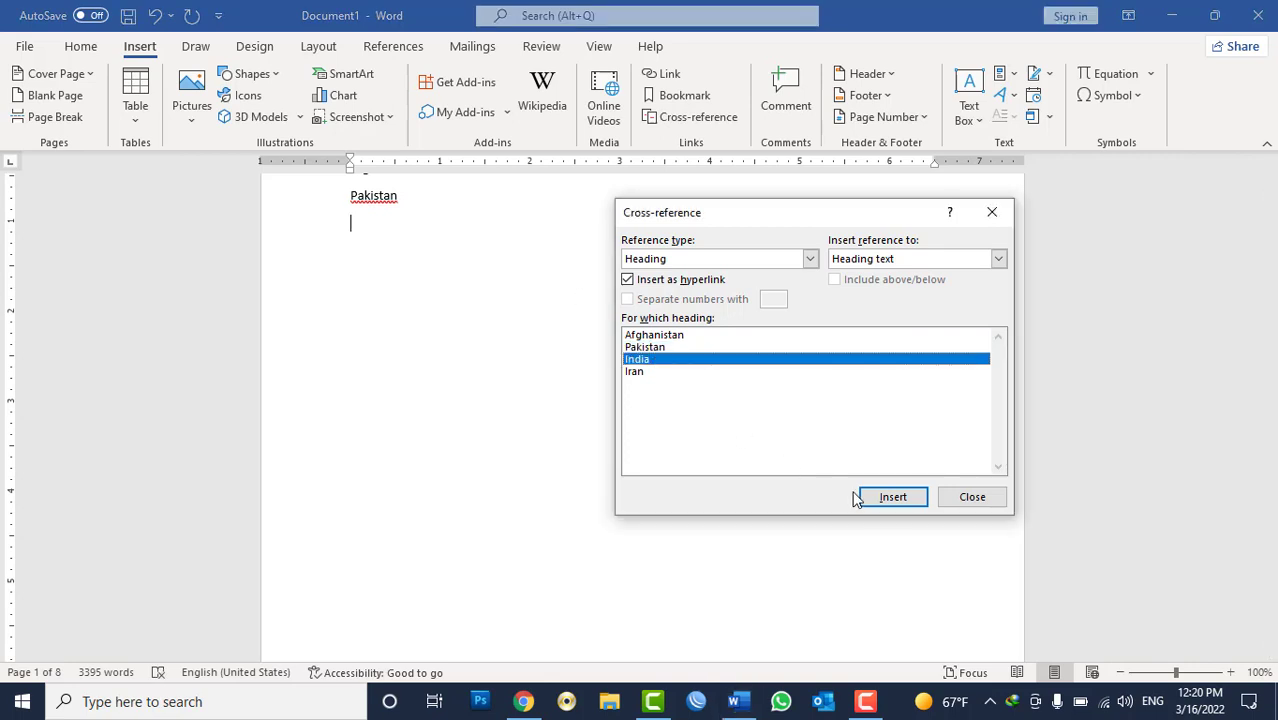
{"action": "left_click", "coordinate": [893, 497]}
{"action": "scroll", "coordinate": [490, 268], "scroll_direction": "down", "scroll_amount": 1}
{"action": "left_click", "coordinate": [466, 219]}
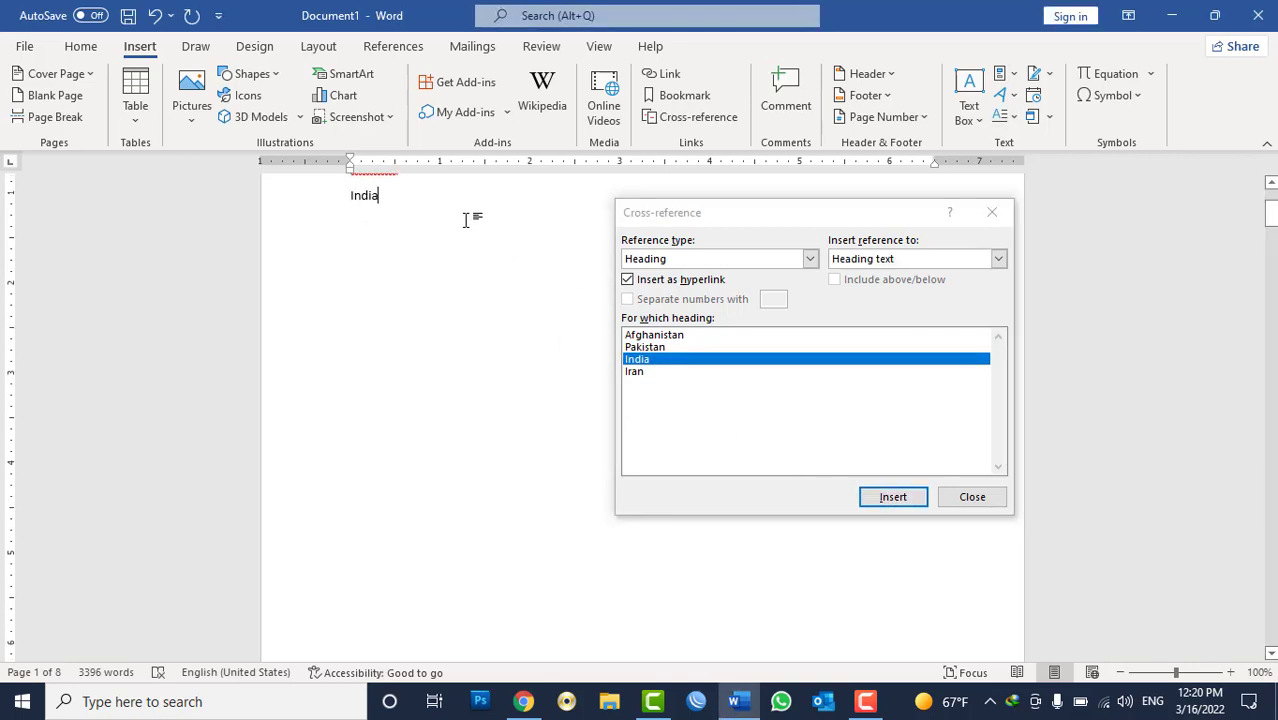
{"action": "key", "text": "Return"}
{"action": "left_click", "coordinate": [645, 373]}
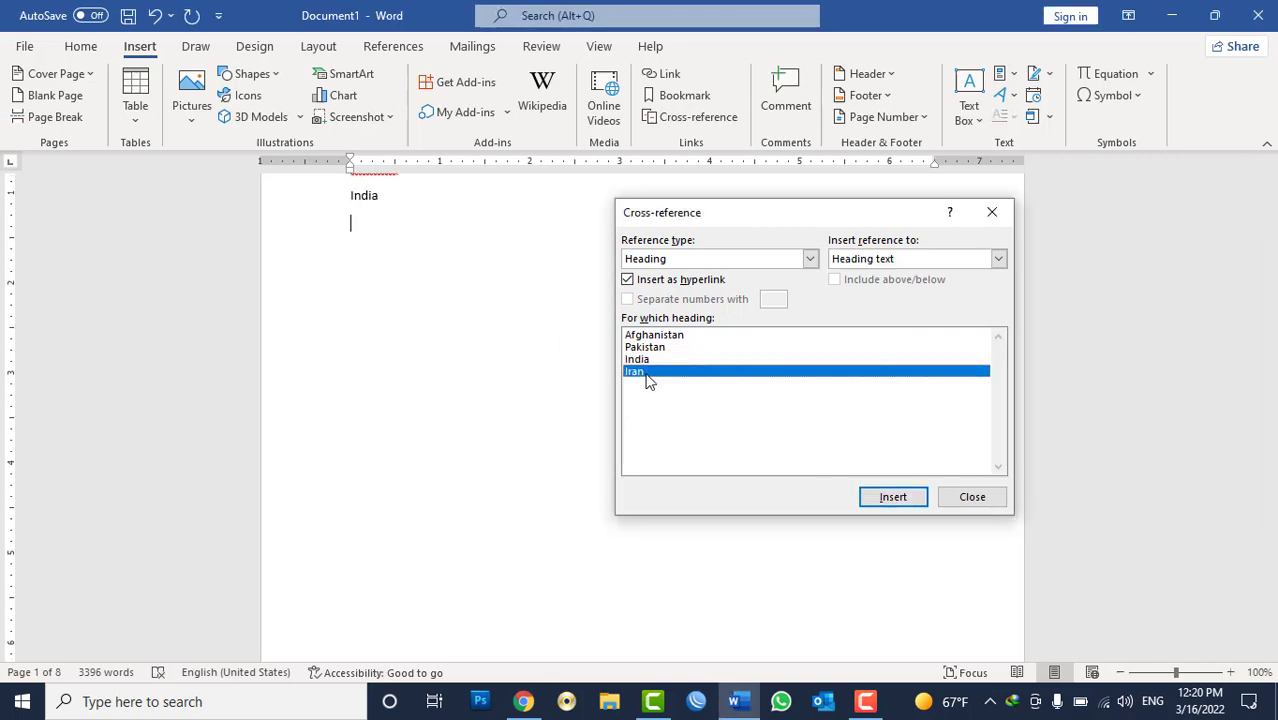
{"action": "left_click", "coordinate": [905, 505]}
{"action": "left_click", "coordinate": [962, 503]}
Step: Make the 'Link to Heading' title bold and grow its font to 20
{"action": "scroll", "coordinate": [672, 415], "scroll_direction": "up", "scroll_amount": 3}
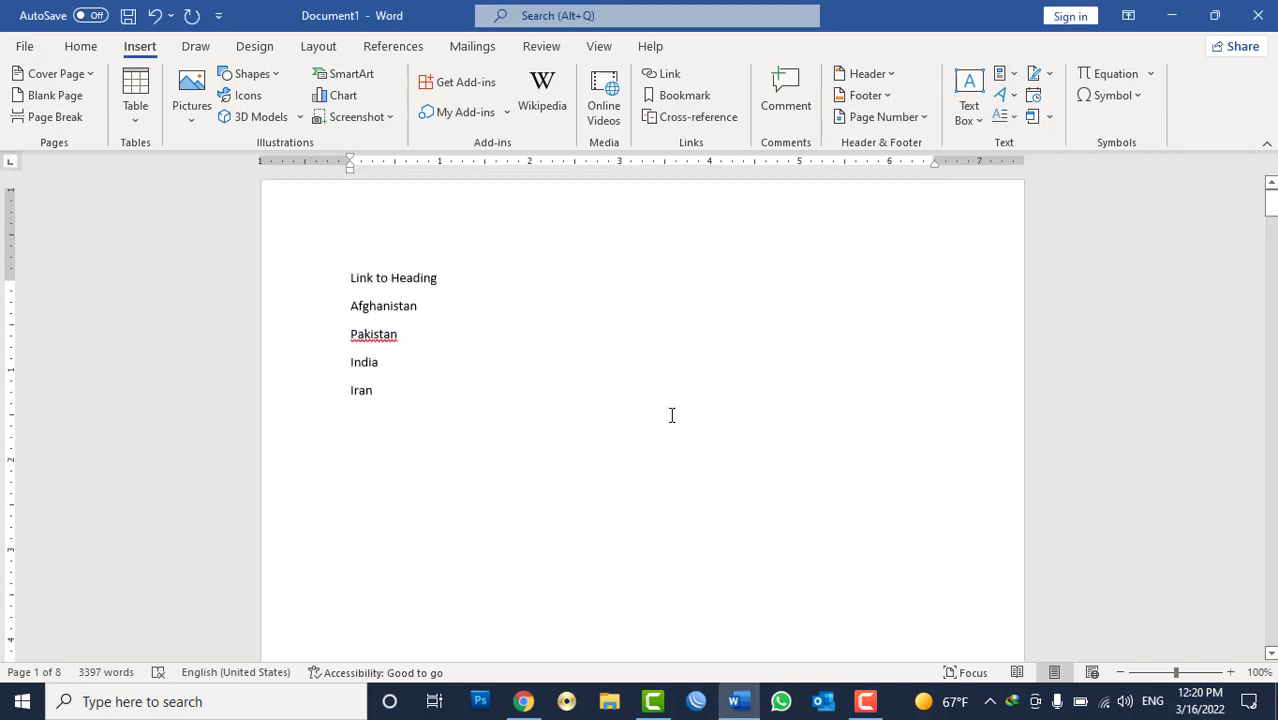
{"action": "triple_click", "coordinate": [420, 286]}
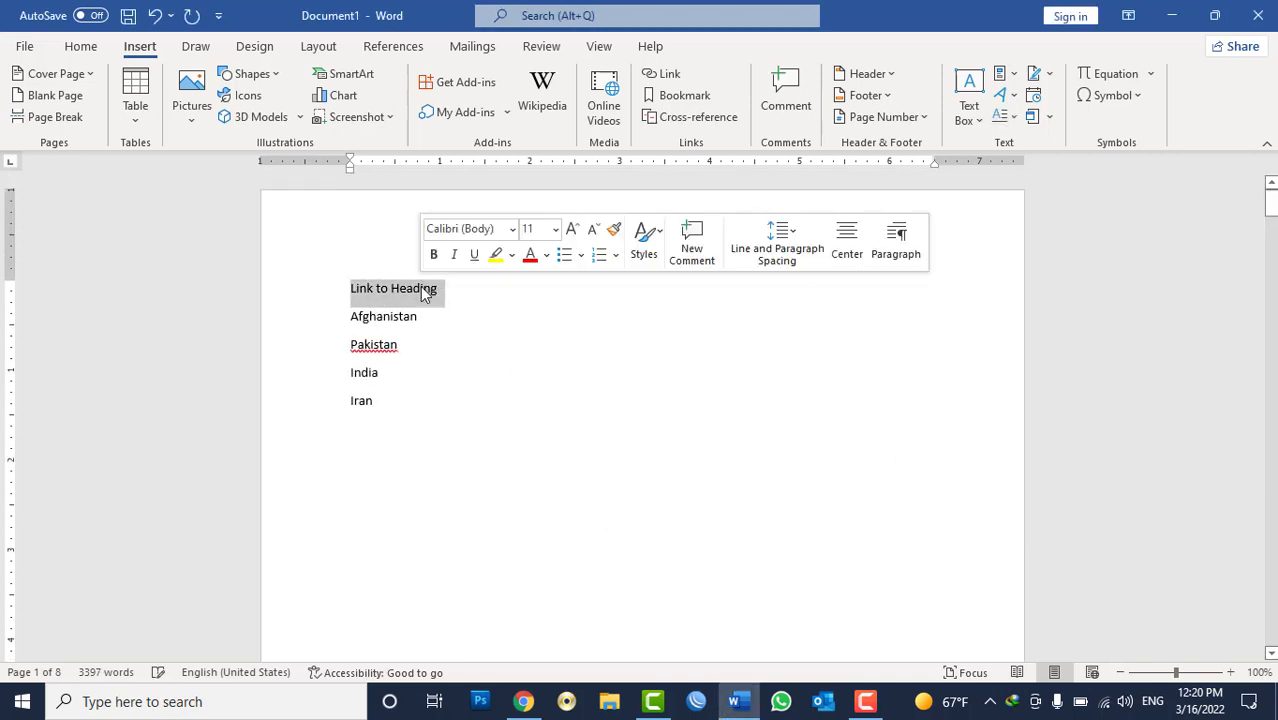
{"action": "left_click", "coordinate": [80, 46]}
{"action": "left_click", "coordinate": [171, 111]}
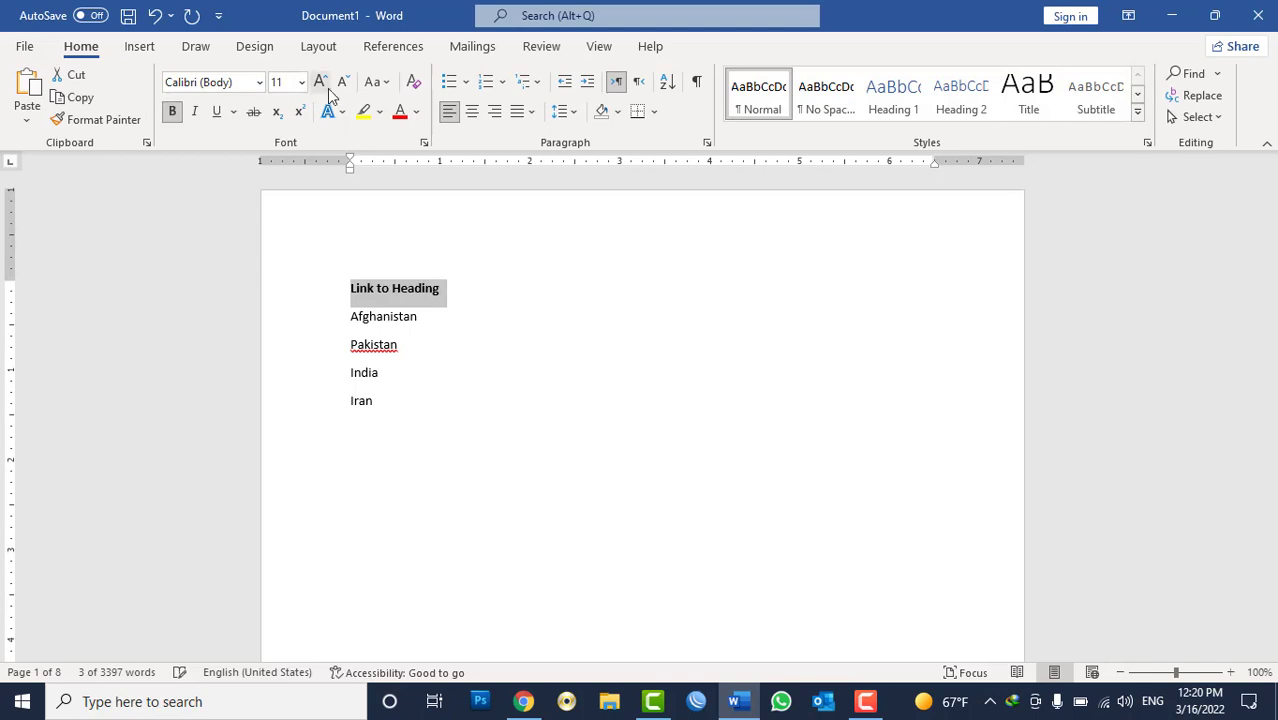
{"action": "left_click", "coordinate": [320, 81]}
{"action": "left_click", "coordinate": [320, 81]}
{"action": "left_click", "coordinate": [320, 81]}
{"action": "left_click", "coordinate": [320, 81]}
{"action": "left_click", "coordinate": [320, 81]}
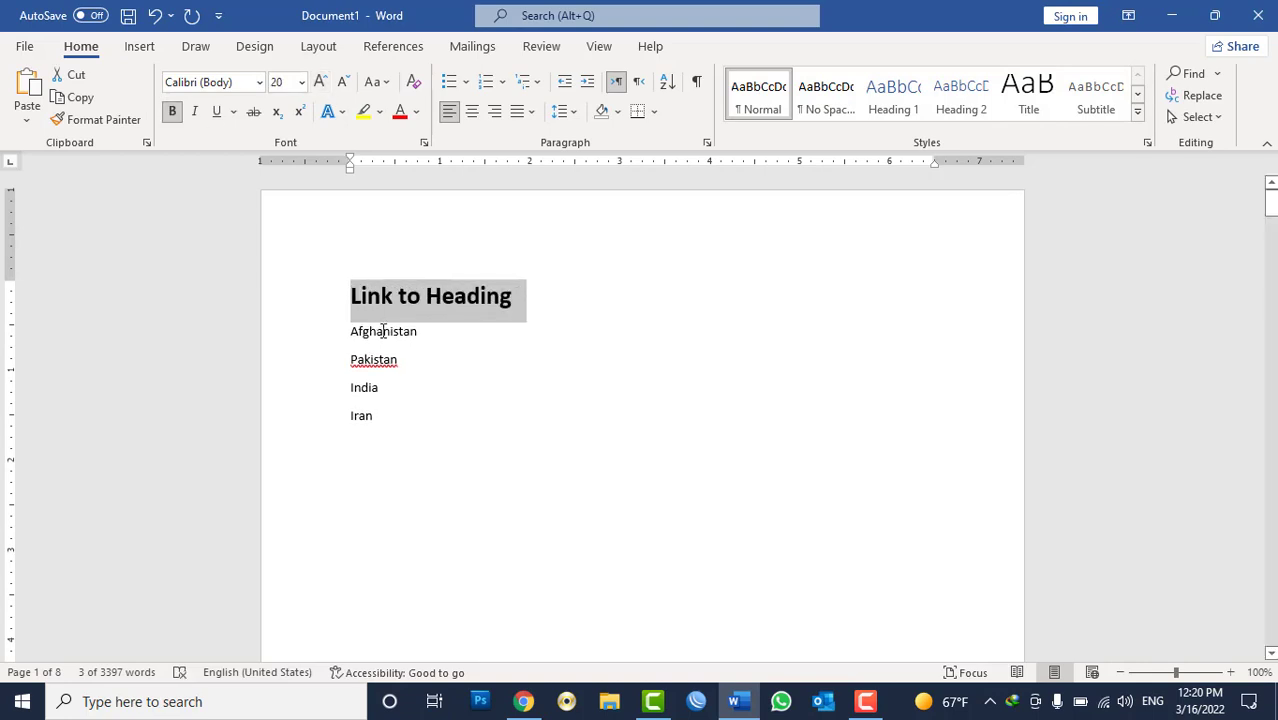
Step: Add two tabs after Afghanistan to leave room for its page number
{"action": "left_click", "coordinate": [383, 331]}
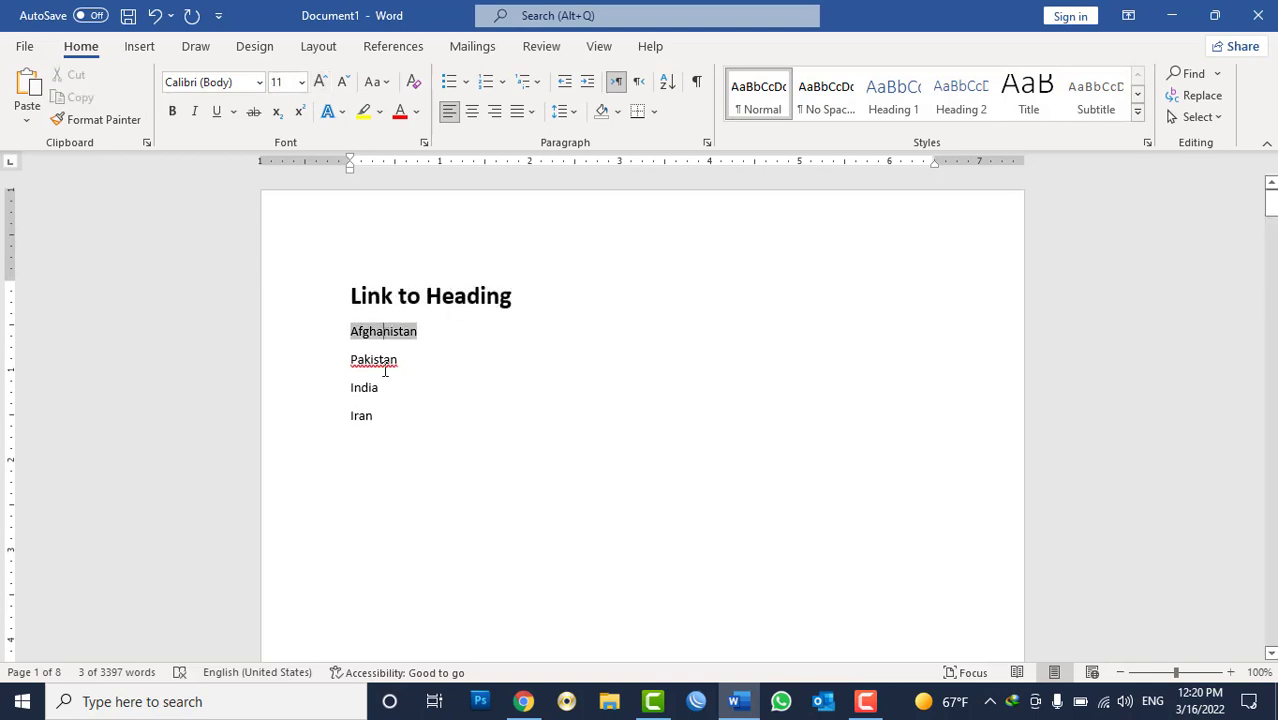
{"action": "left_click", "coordinate": [390, 422]}
{"action": "left_click", "coordinate": [428, 331]}
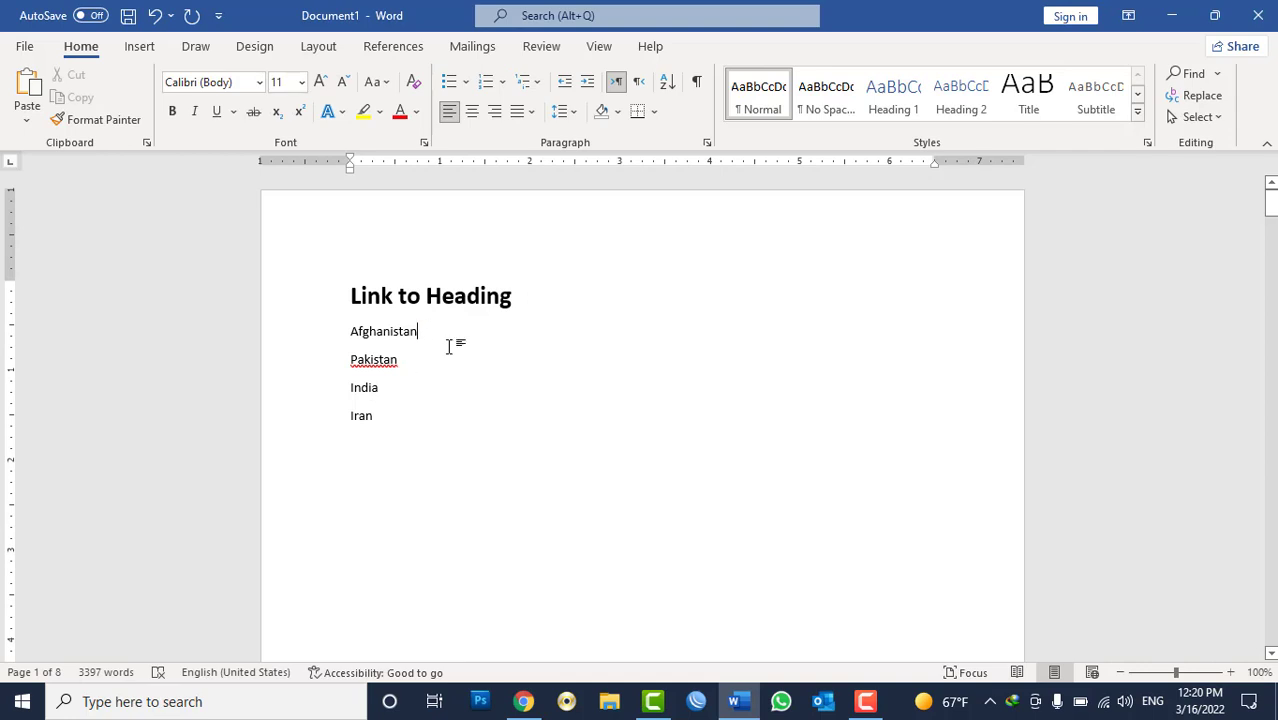
{"action": "key", "text": "Tab"}
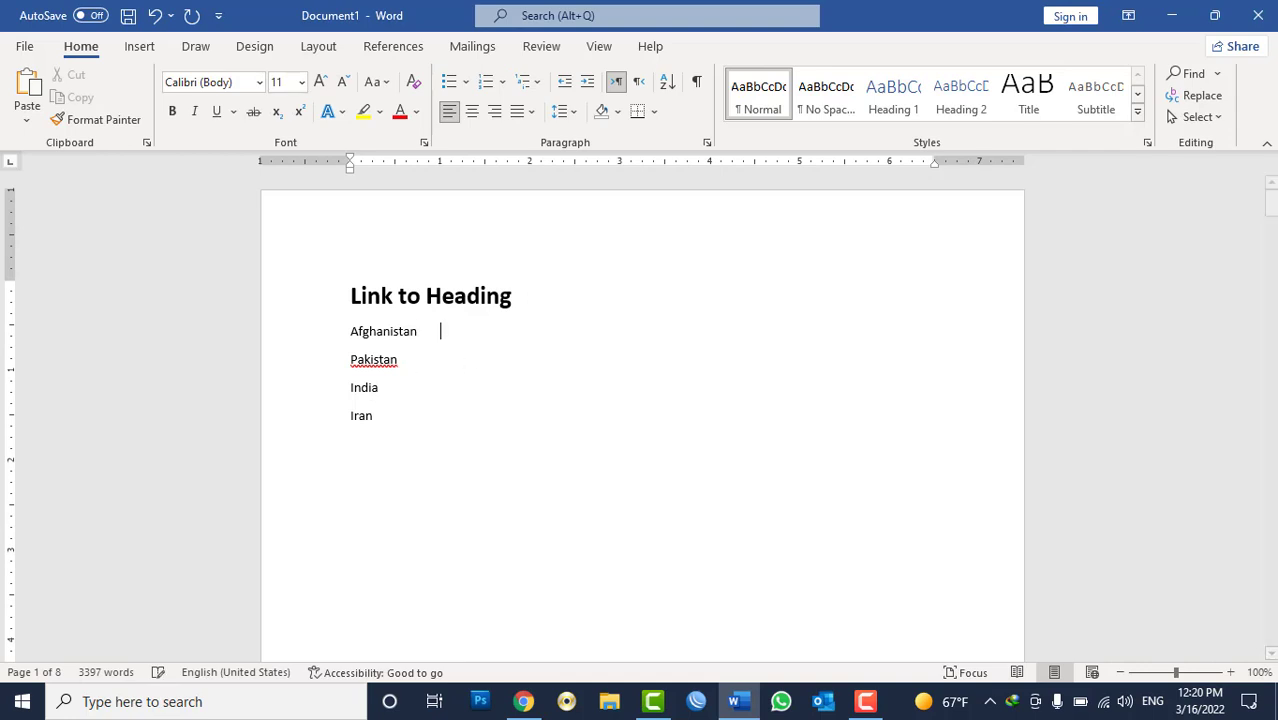
{"action": "key", "text": "Tab"}
{"action": "key", "text": "Tab"}
{"action": "key", "text": "Tab"}
{"action": "key", "text": "Tab"}
{"action": "key", "text": "Tab"}
{"action": "left_click", "coordinate": [140, 46]}
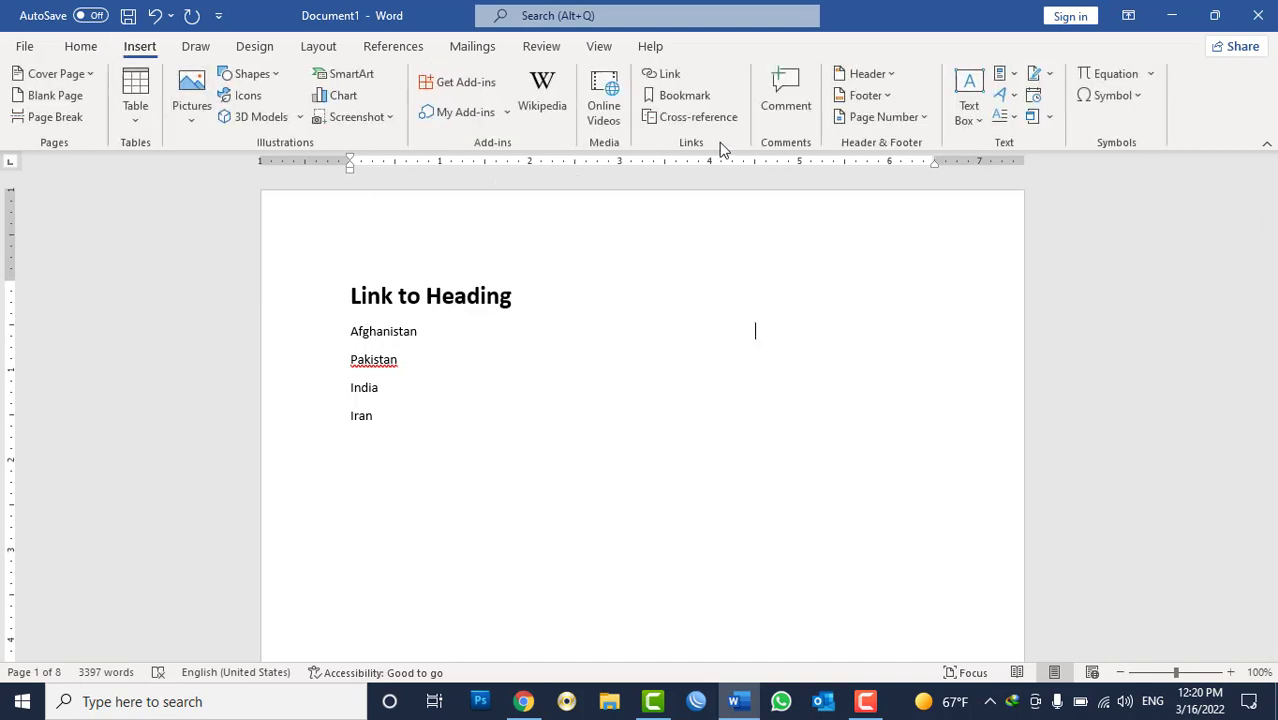
Step: Insert page-number cross-references: Afghanistan page 2 and, after a tab, Pakistan page 4
{"action": "left_click", "coordinate": [715, 117]}
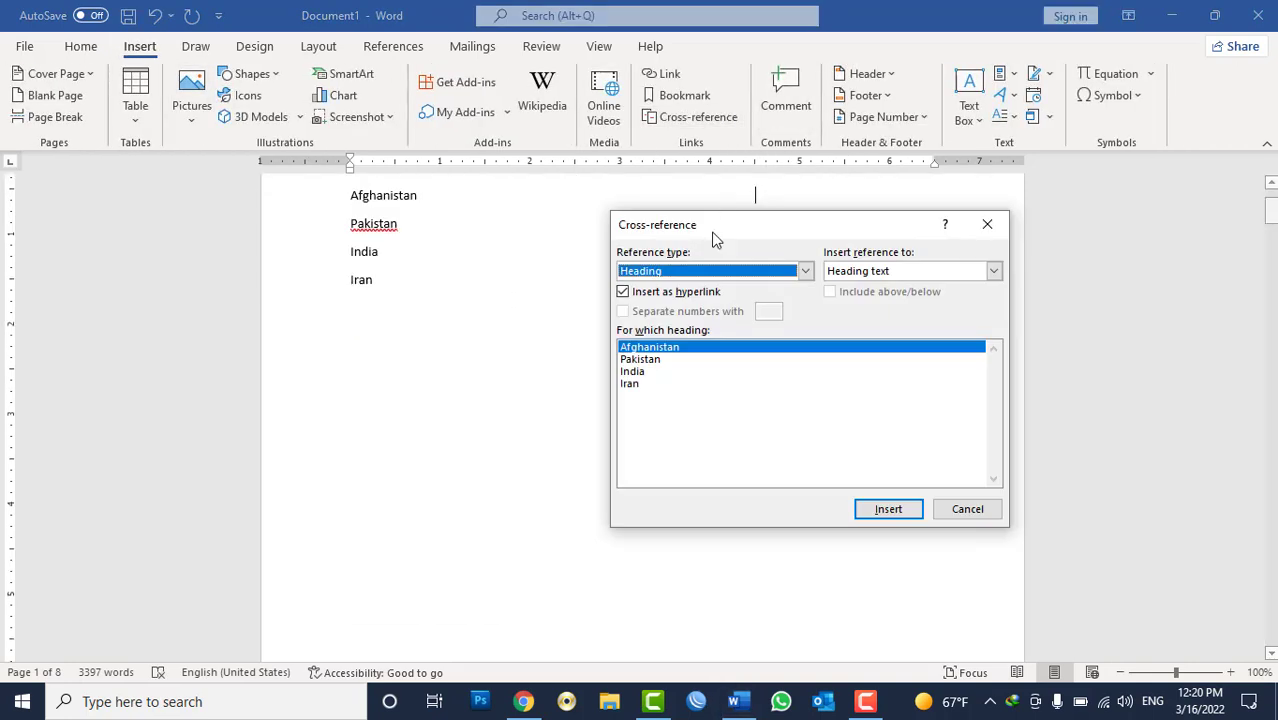
{"action": "left_click", "coordinate": [866, 272]}
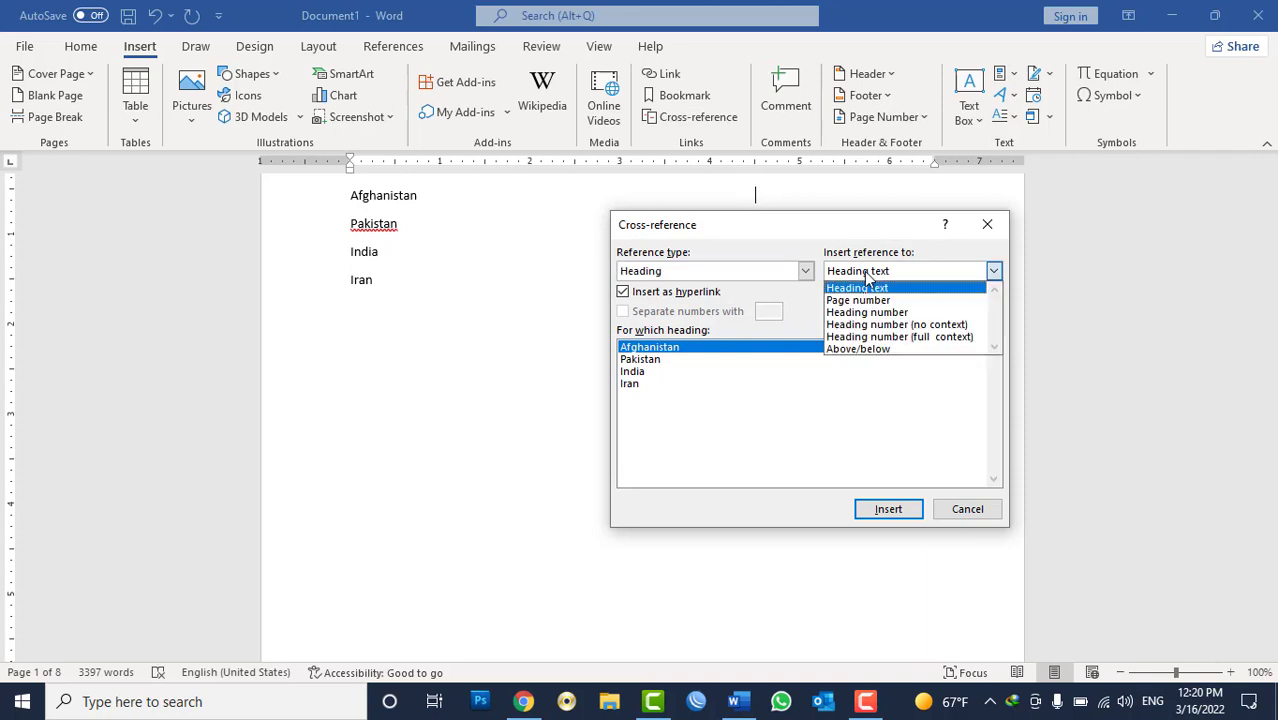
{"action": "left_click", "coordinate": [865, 299]}
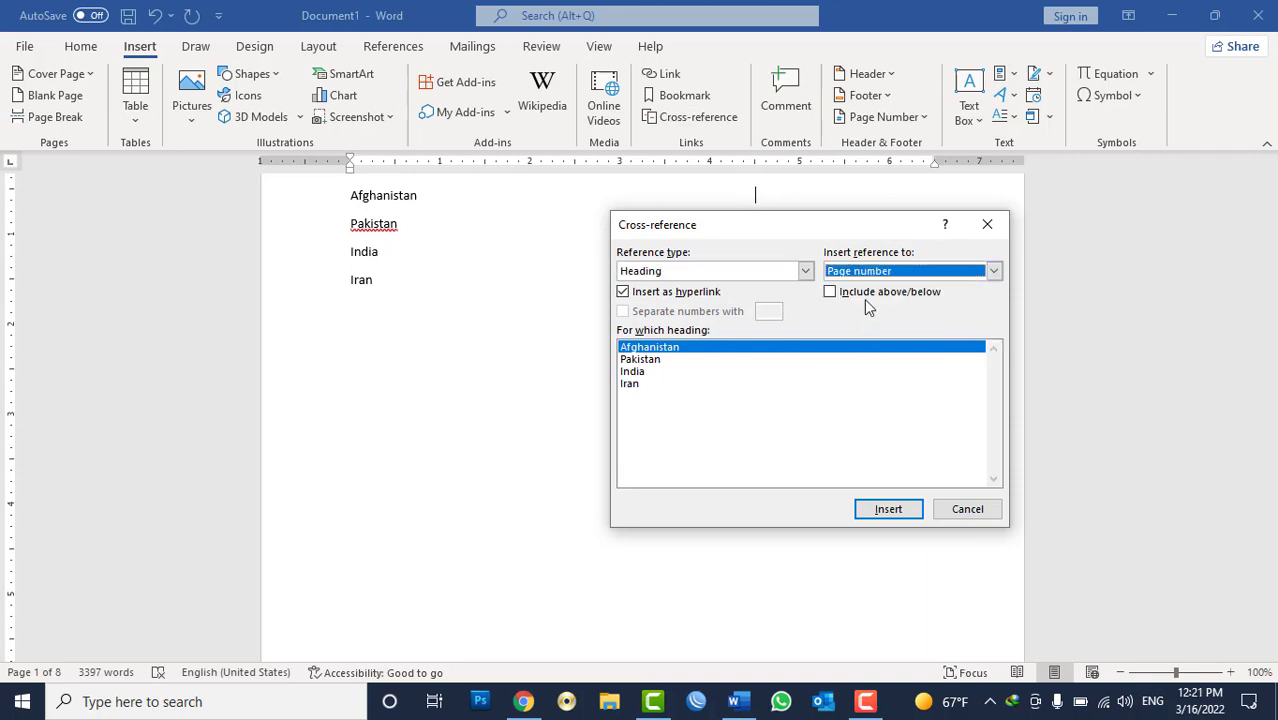
{"action": "left_click", "coordinate": [888, 509]}
{"action": "left_click_drag", "start_coordinate": [768, 226], "coordinate": [762, 308]}
{"action": "left_click", "coordinate": [415, 229]}
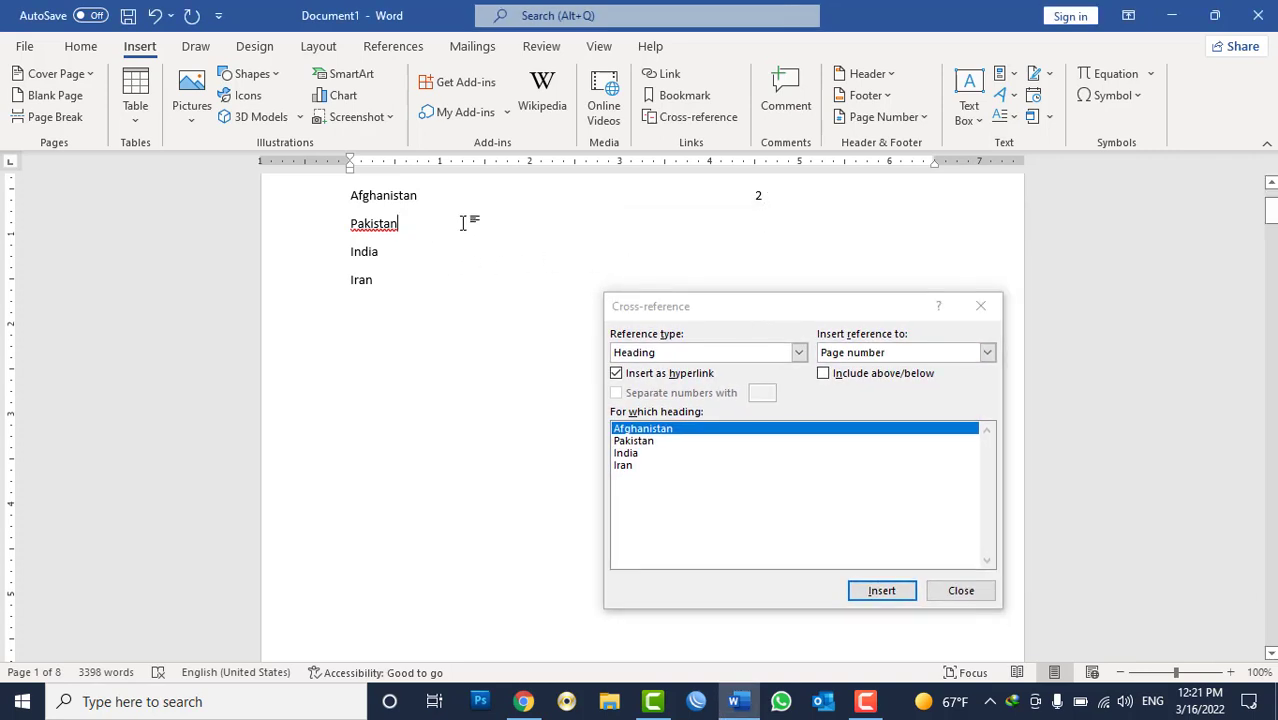
{"action": "key", "text": "Tab"}
{"action": "key", "text": "Tab"}
{"action": "key", "text": "Tab"}
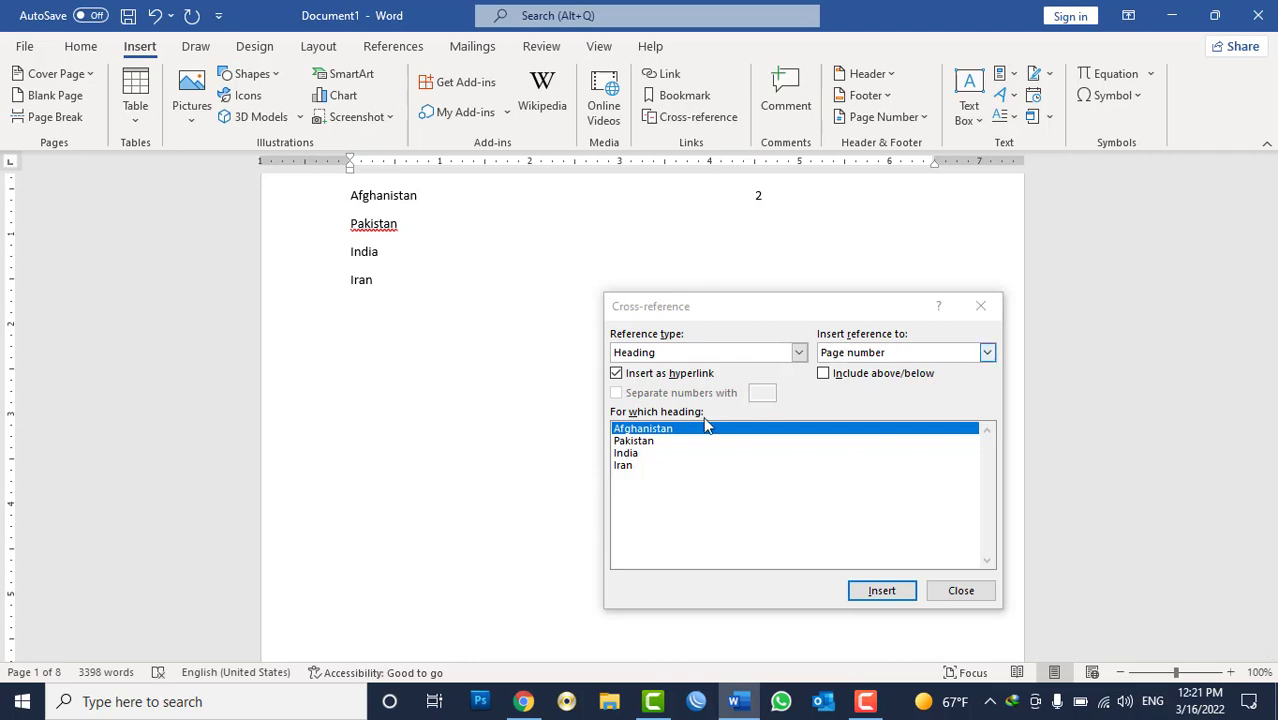
{"action": "left_click", "coordinate": [667, 441]}
{"action": "left_click", "coordinate": [881, 590]}
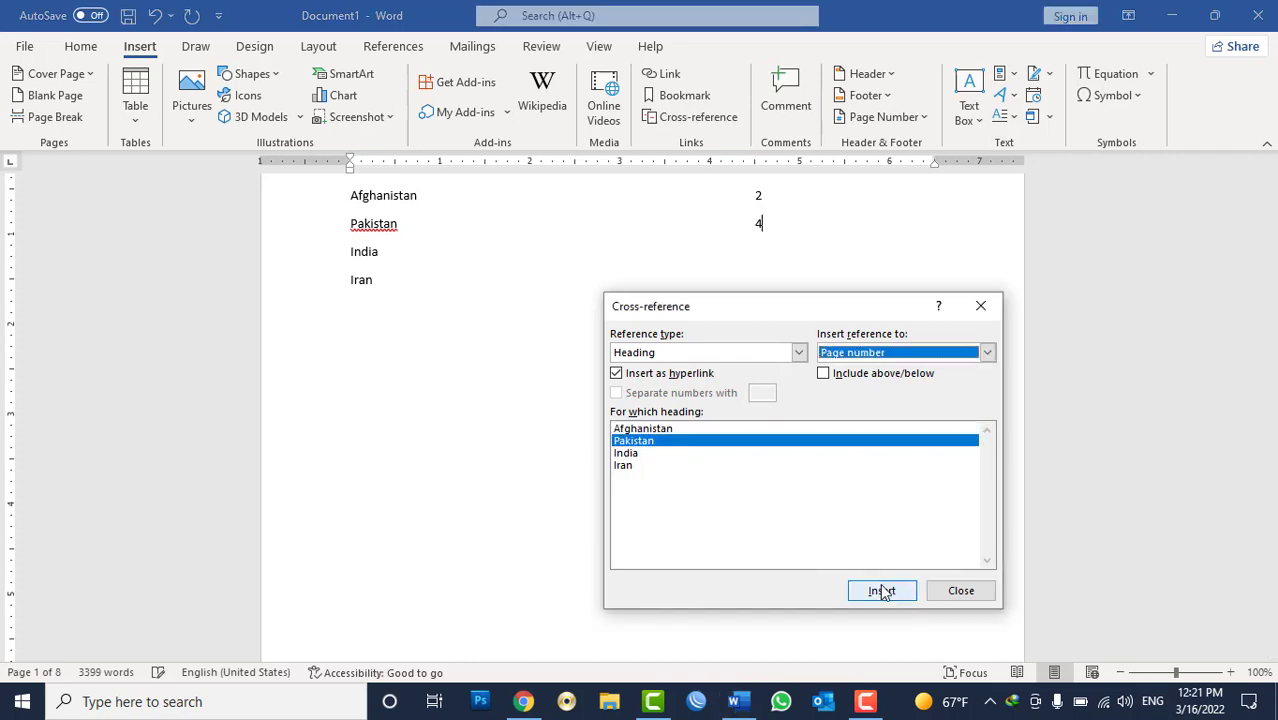
Step: Add tabbed page-number references India 6 and Iran 8, then select the four list lines
{"action": "left_click", "coordinate": [413, 256]}
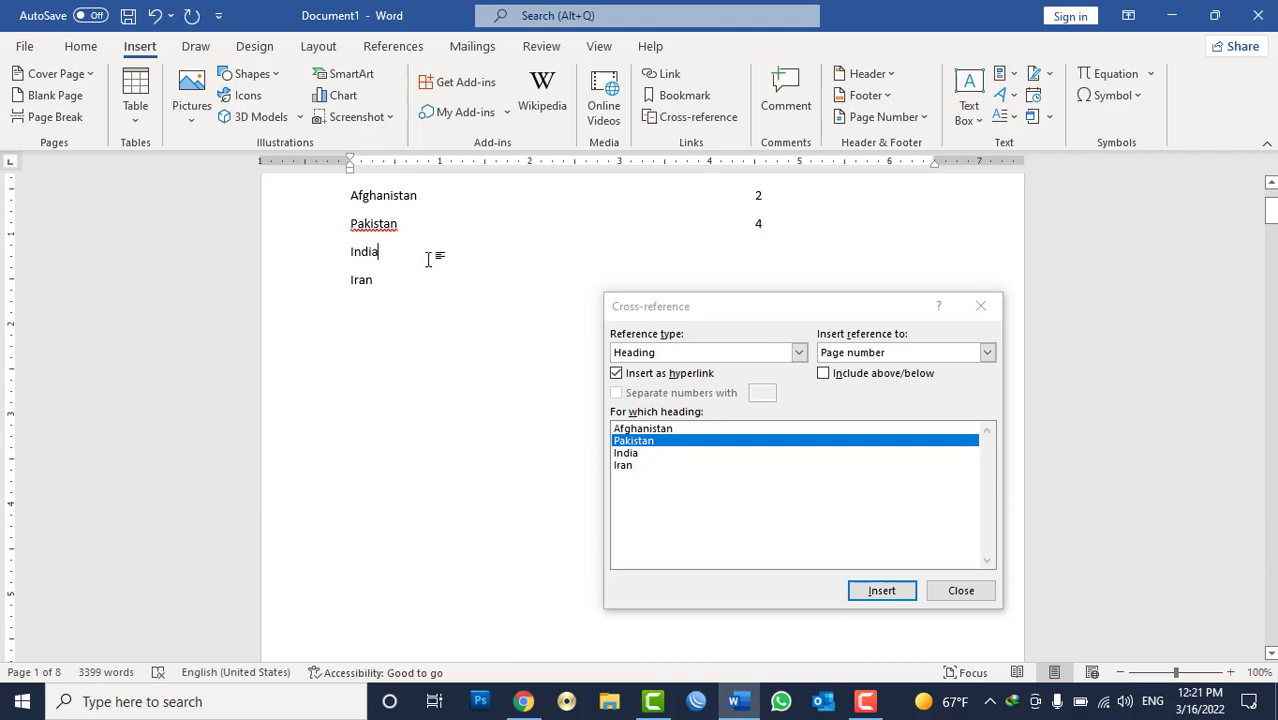
{"action": "key", "text": "Tab"}
{"action": "key", "text": "Tab"}
{"action": "key", "text": "Tab"}
{"action": "key", "text": "Tab"}
{"action": "key", "text": "Tab"}
{"action": "key", "text": "Tab"}
{"action": "key", "text": "Tab"}
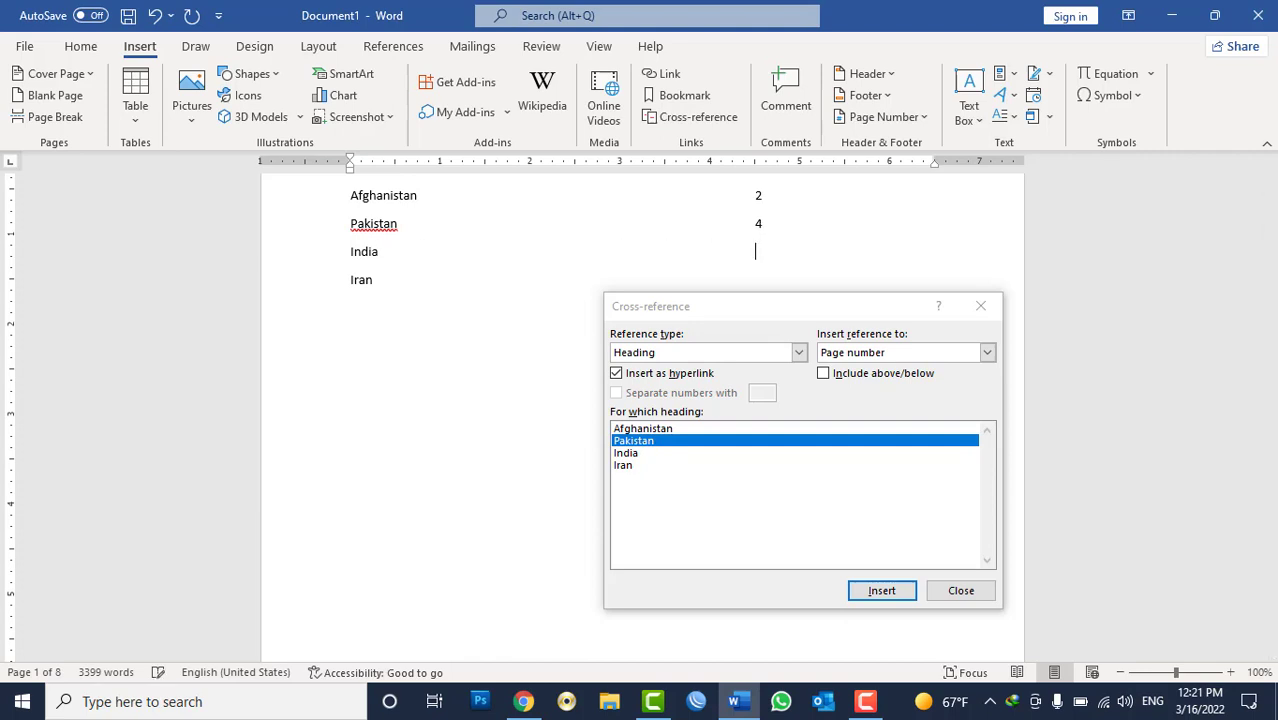
{"action": "left_click", "coordinate": [650, 455]}
{"action": "left_click", "coordinate": [876, 591]}
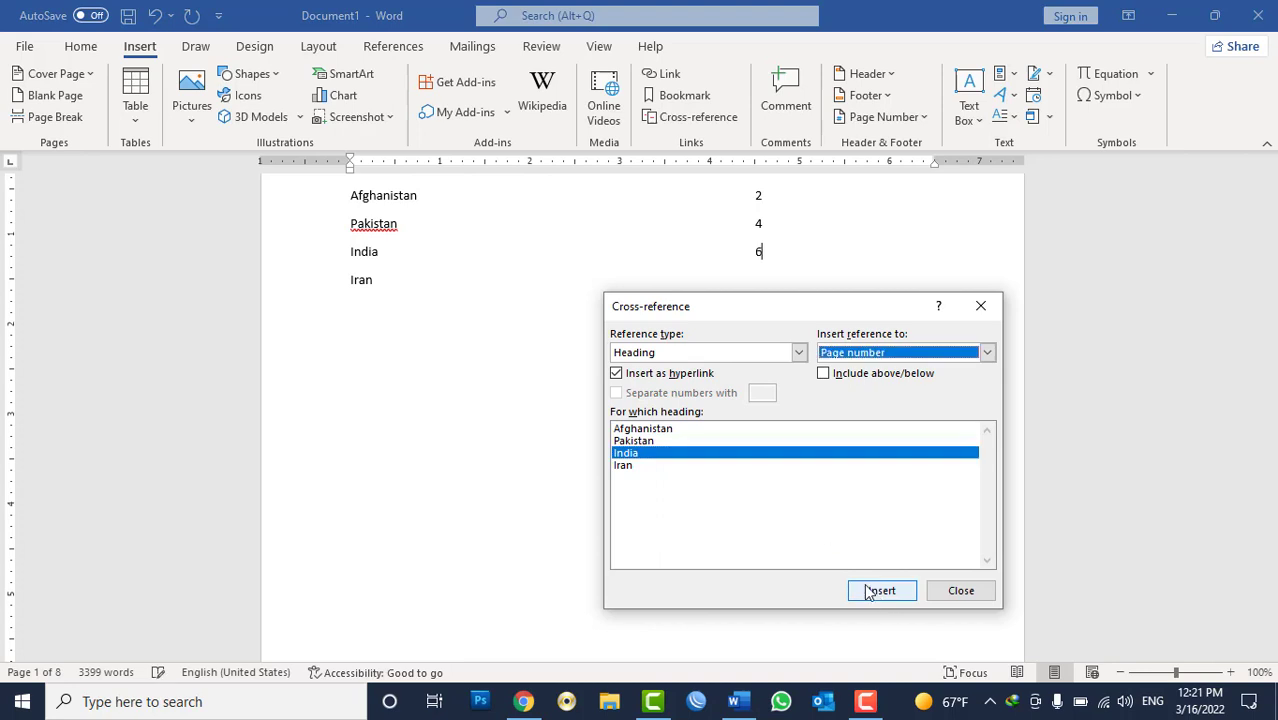
{"action": "left_click", "coordinate": [458, 280]}
{"action": "key", "text": "Tab"}
{"action": "key", "text": "Tab"}
{"action": "key", "text": "Tab"}
{"action": "key", "text": "Tab"}
{"action": "key", "text": "Tab"}
{"action": "key", "text": "Tab"}
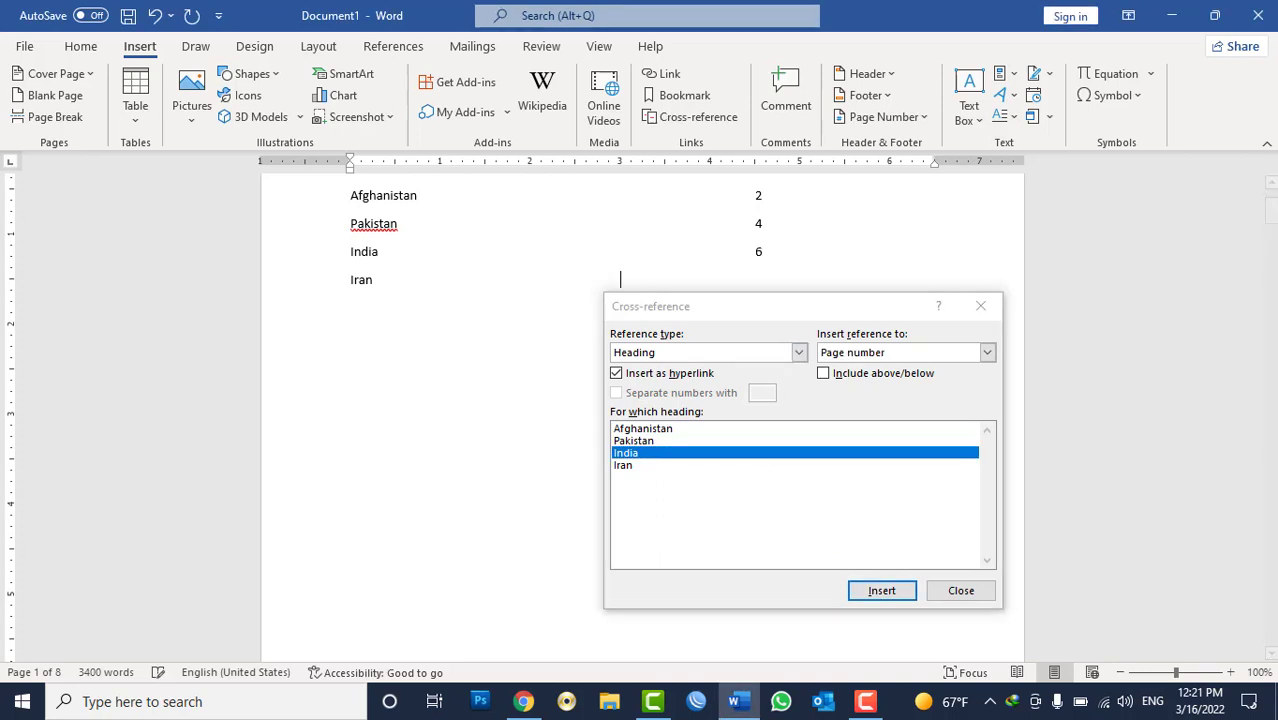
{"action": "key", "text": "Tab"}
{"action": "left_click", "coordinate": [632, 466]}
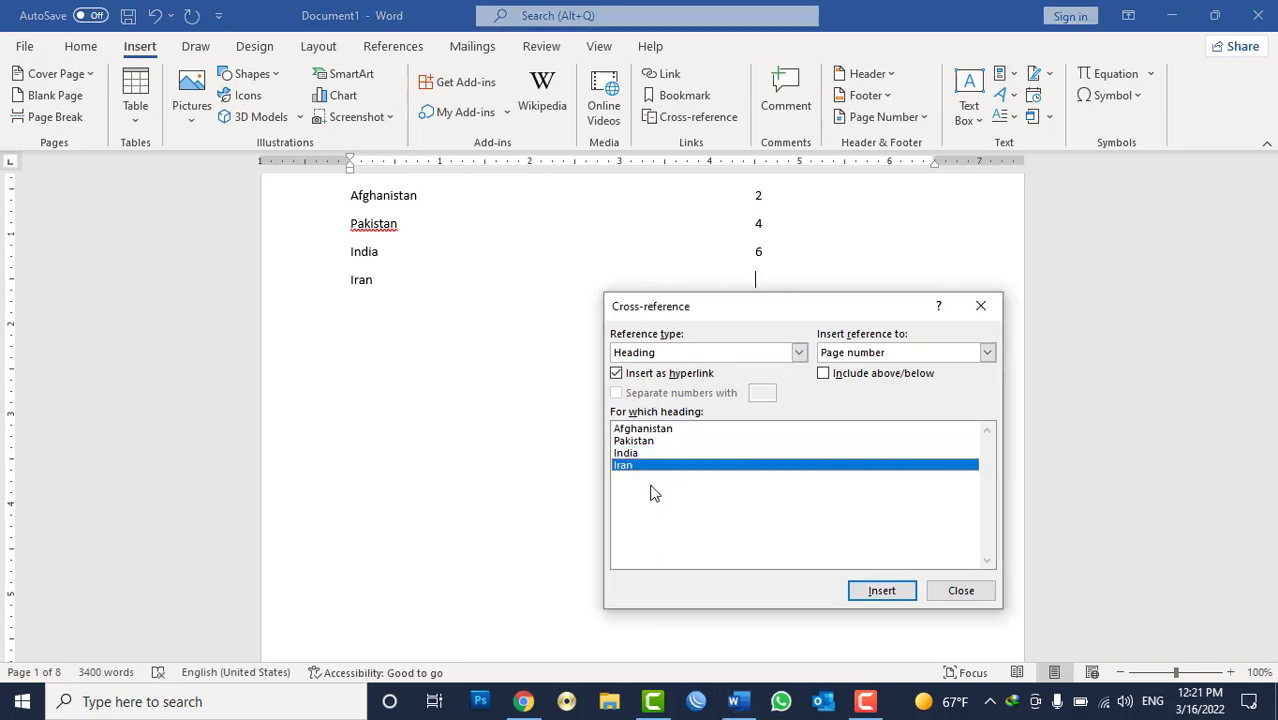
{"action": "left_click", "coordinate": [897, 594]}
{"action": "left_click", "coordinate": [960, 598]}
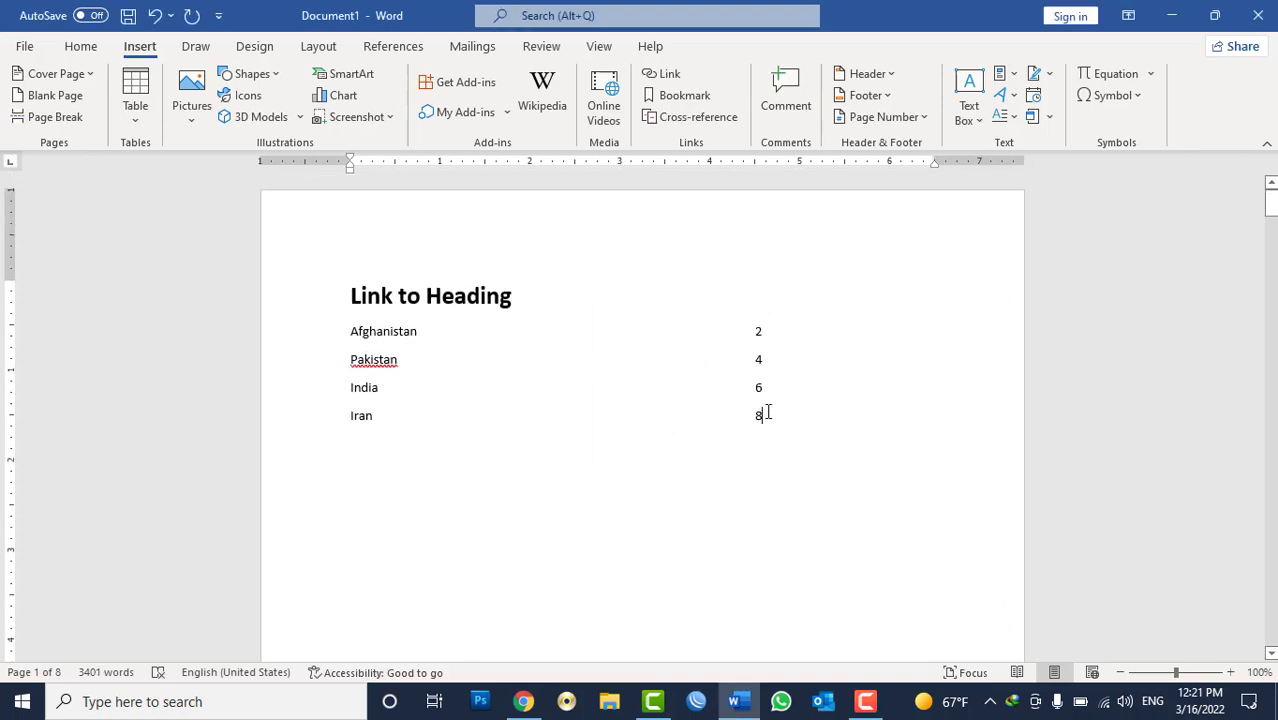
{"action": "left_click_drag", "start_coordinate": [768, 412], "coordinate": [328, 336]}
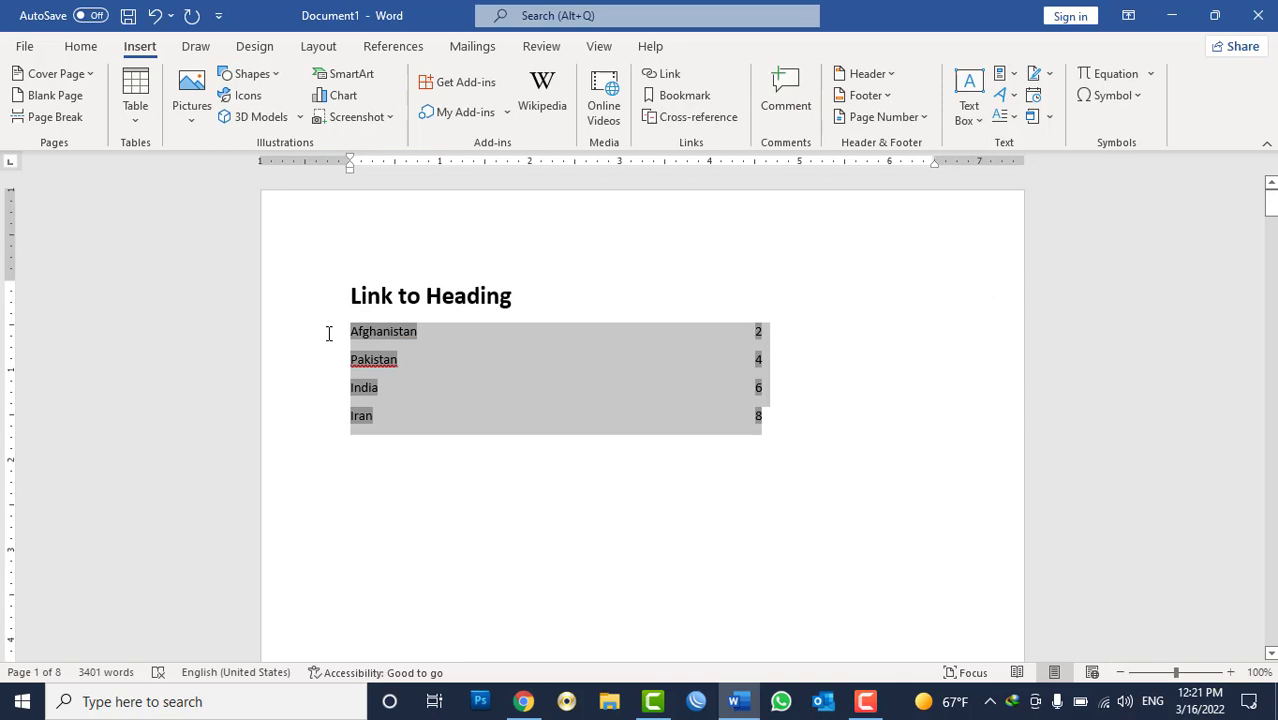
{"action": "left_click", "coordinate": [142, 119]}
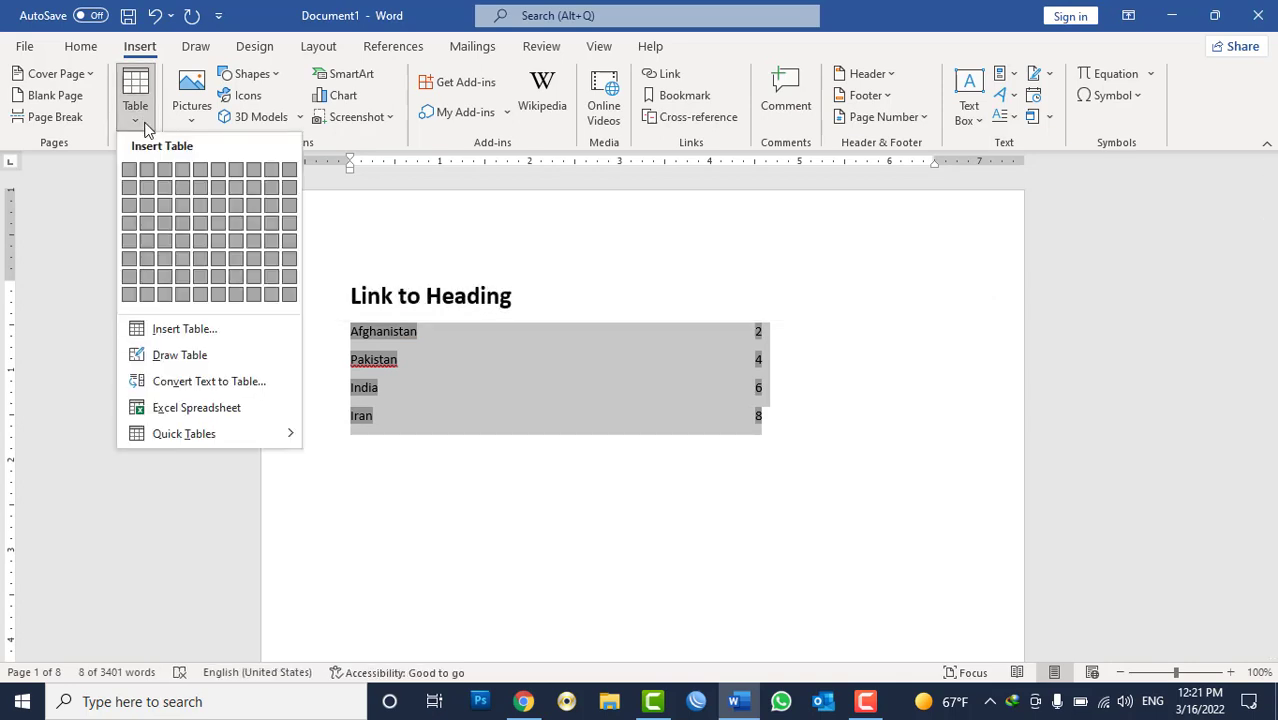
{"action": "left_click", "coordinate": [238, 382]}
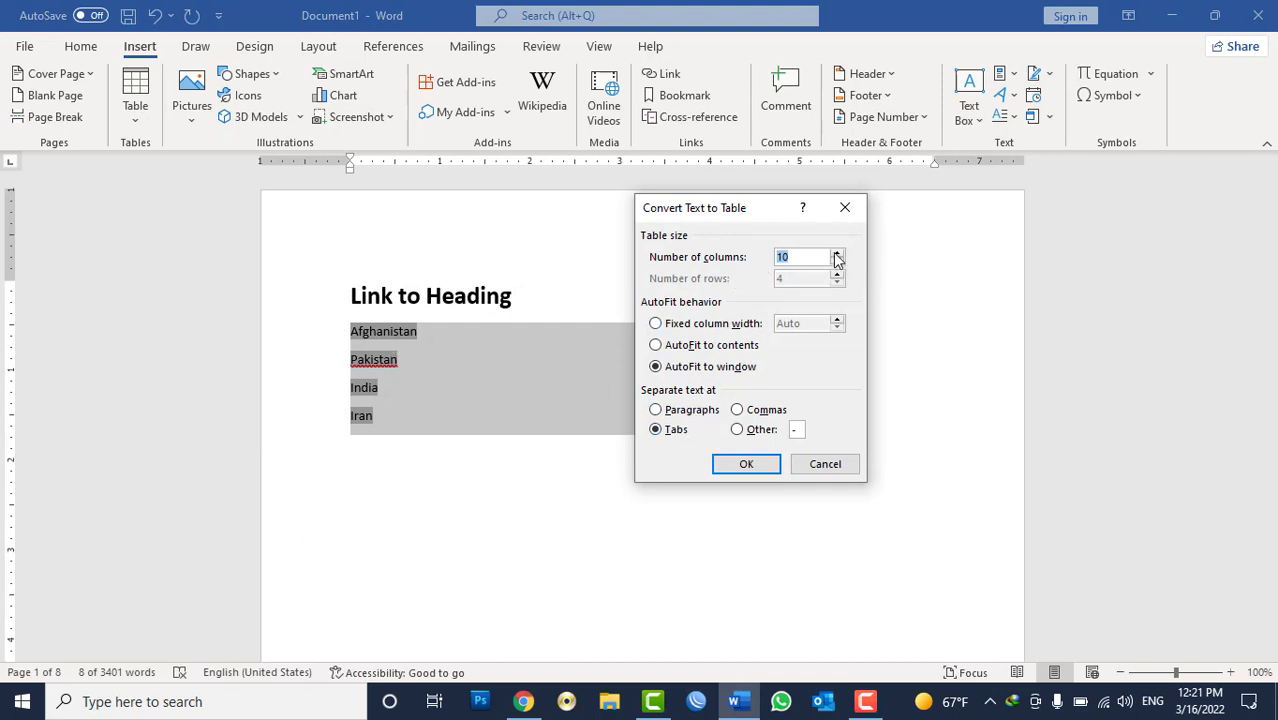
{"action": "left_click", "coordinate": [845, 466]}
{"action": "left_click", "coordinate": [685, 494]}
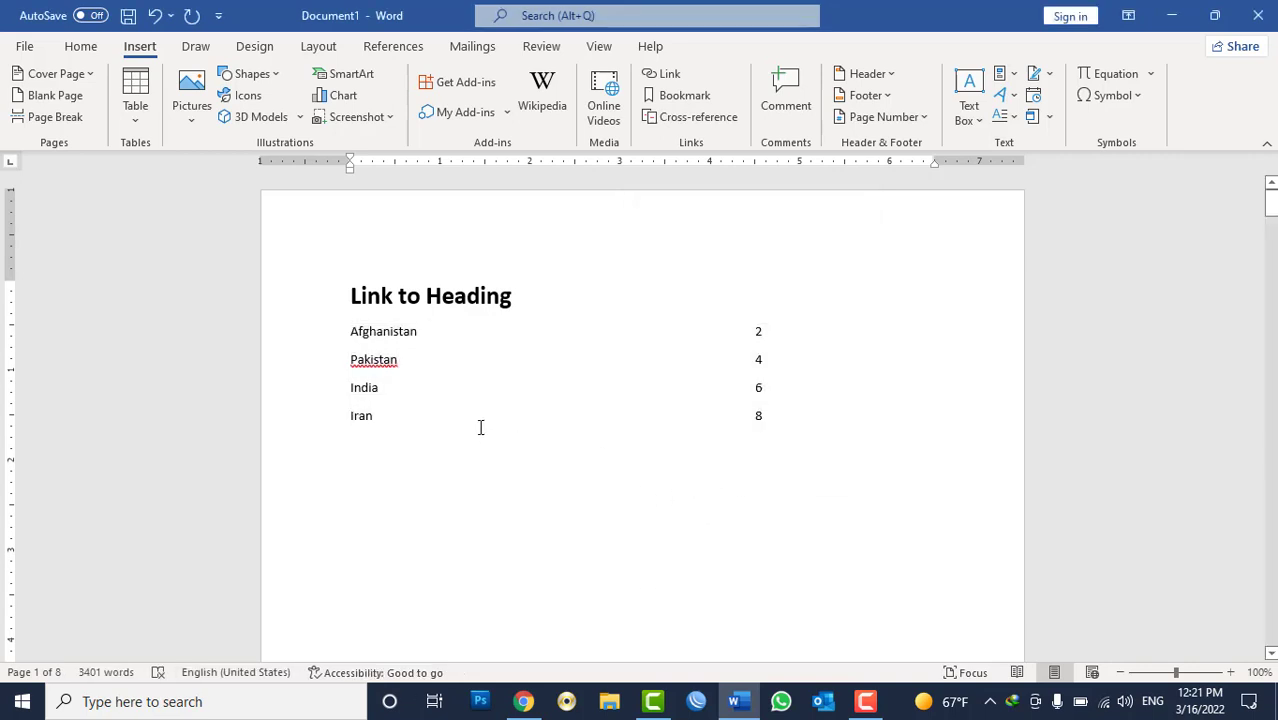
Step: Follow the Afghanistan and Pakistan list entries to their headings, returning to the list between jumps
{"action": "left_click", "coordinate": [390, 337], "text": "ctrl"}
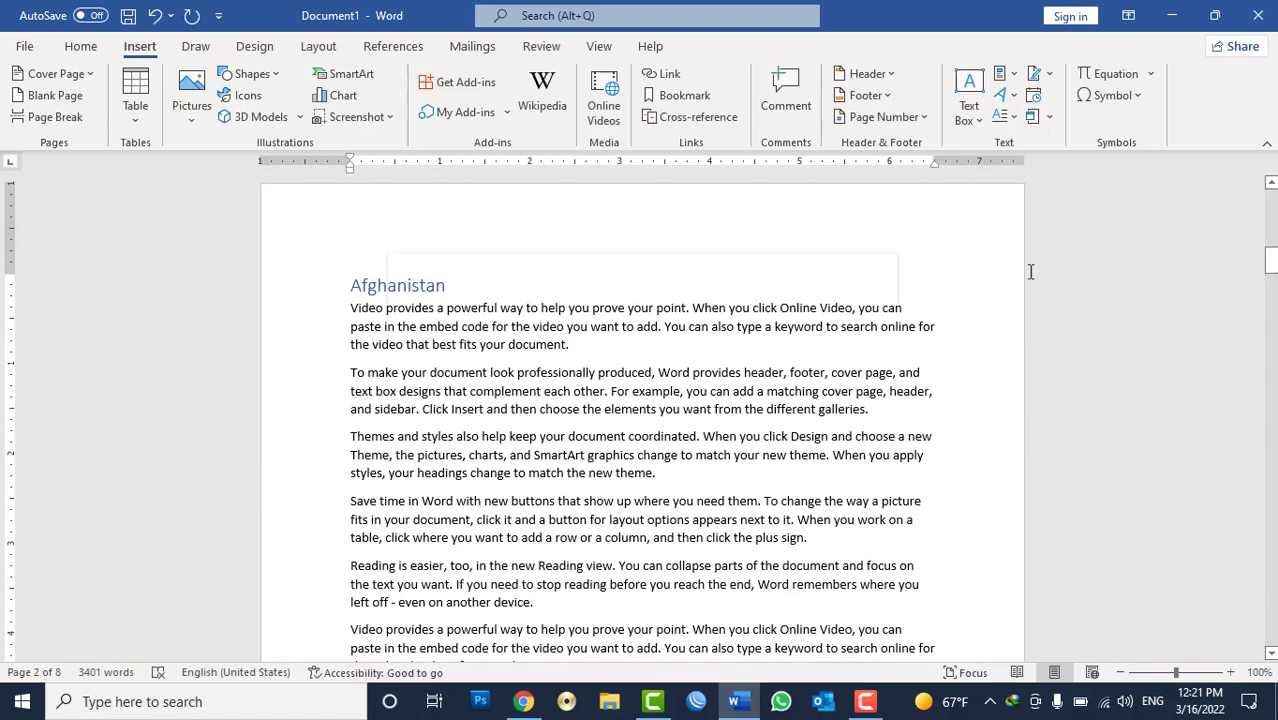
{"action": "left_click_drag", "start_coordinate": [1270, 260], "coordinate": [1270, 195]}
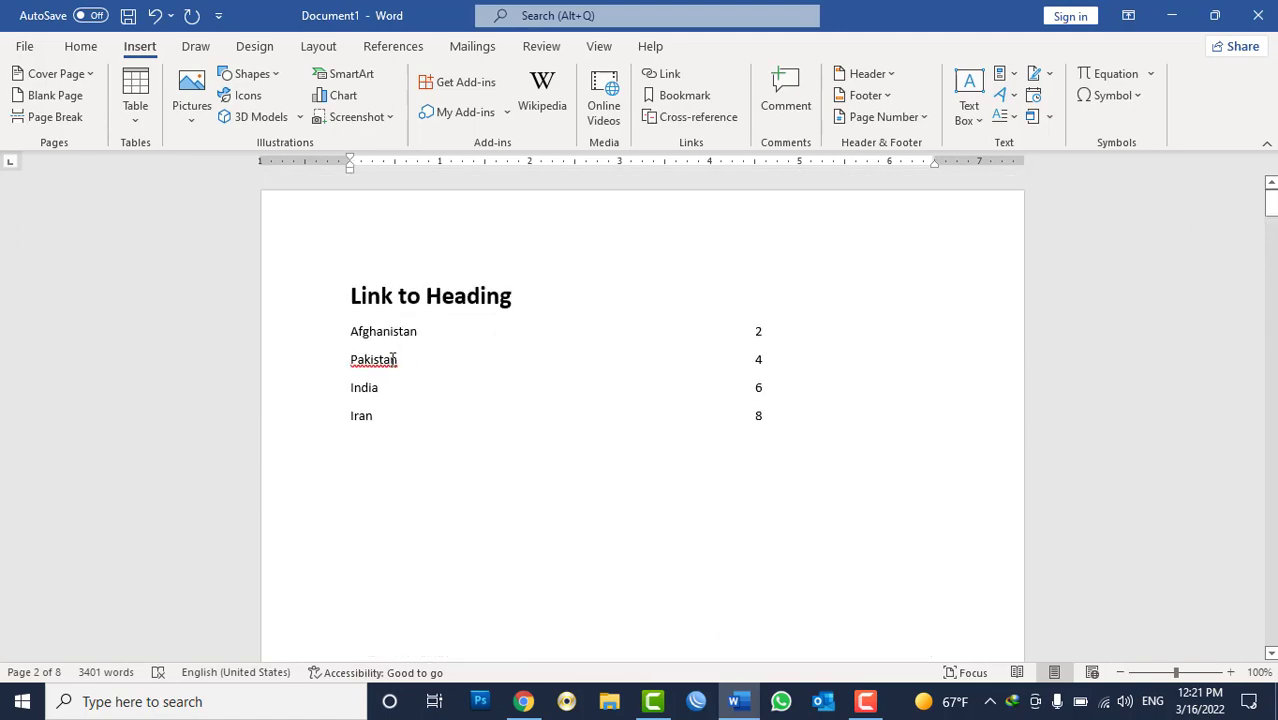
{"action": "left_click", "coordinate": [380, 366], "text": "ctrl"}
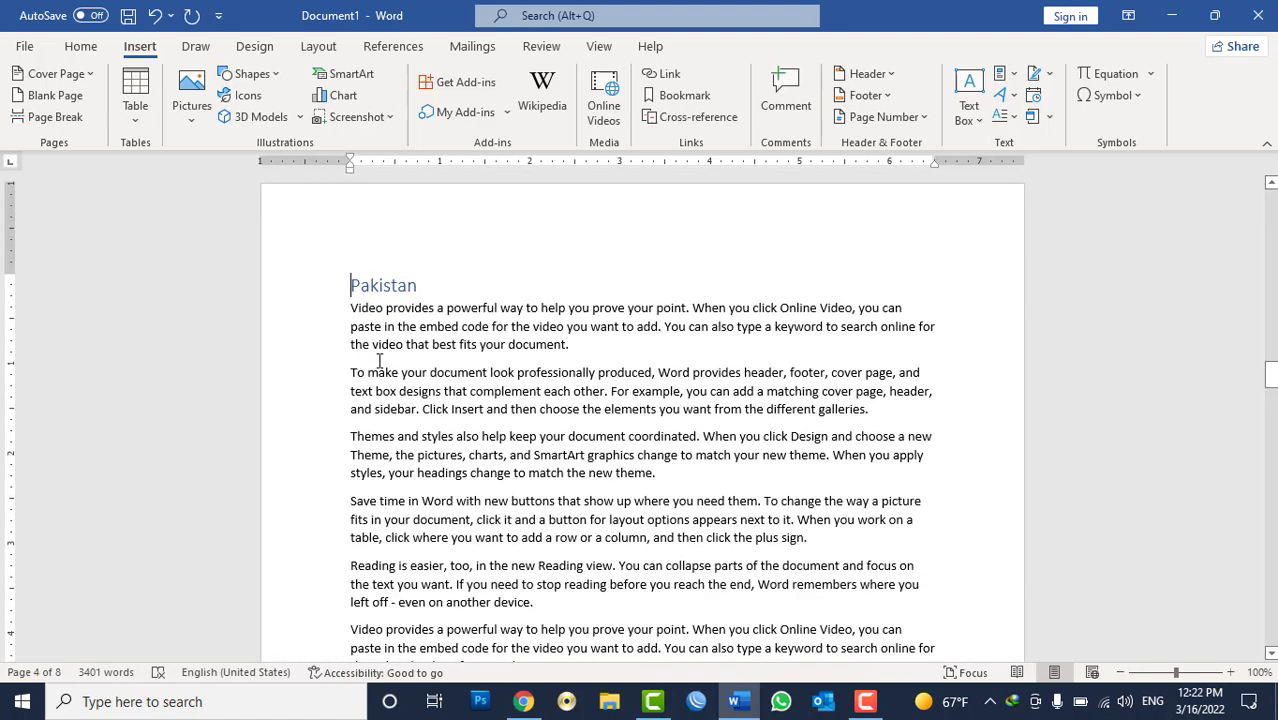
{"action": "left_click_drag", "start_coordinate": [1270, 373], "coordinate": [1270, 200]}
Step: Follow the Iran entry to its heading, then scroll back up the document
{"action": "left_click", "coordinate": [403, 414]}
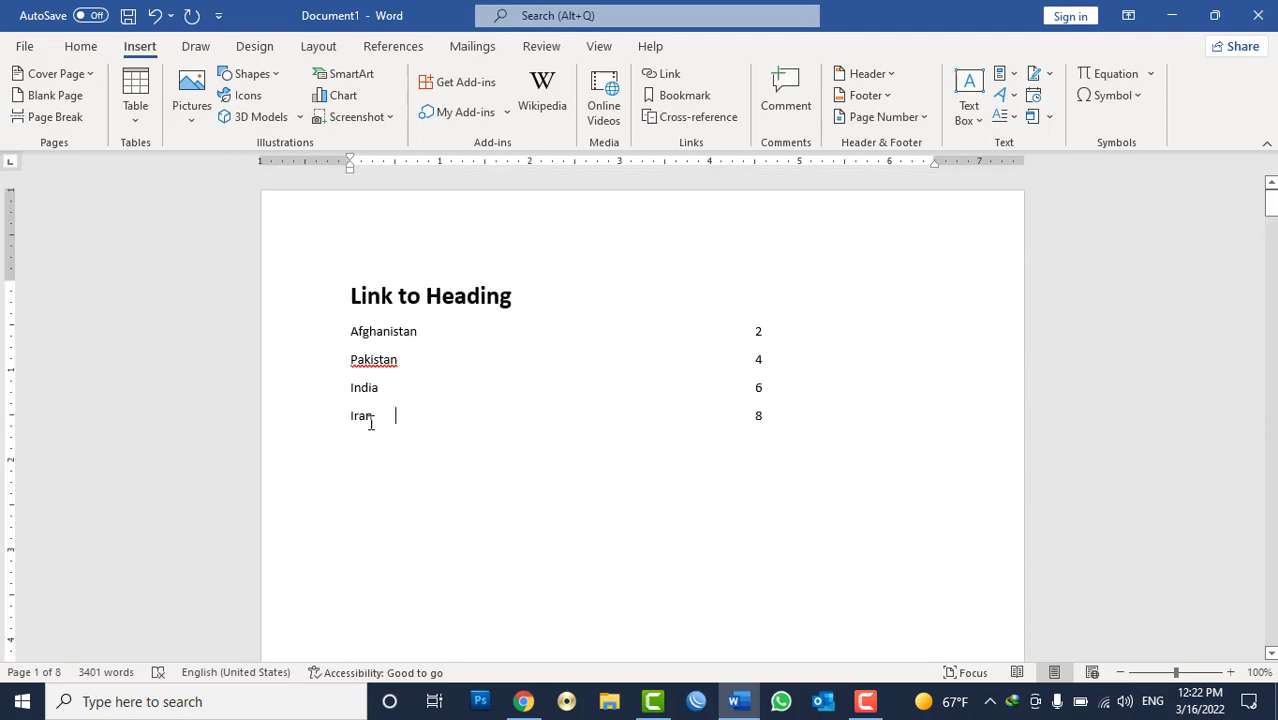
{"action": "left_click", "coordinate": [372, 418], "text": "ctrl"}
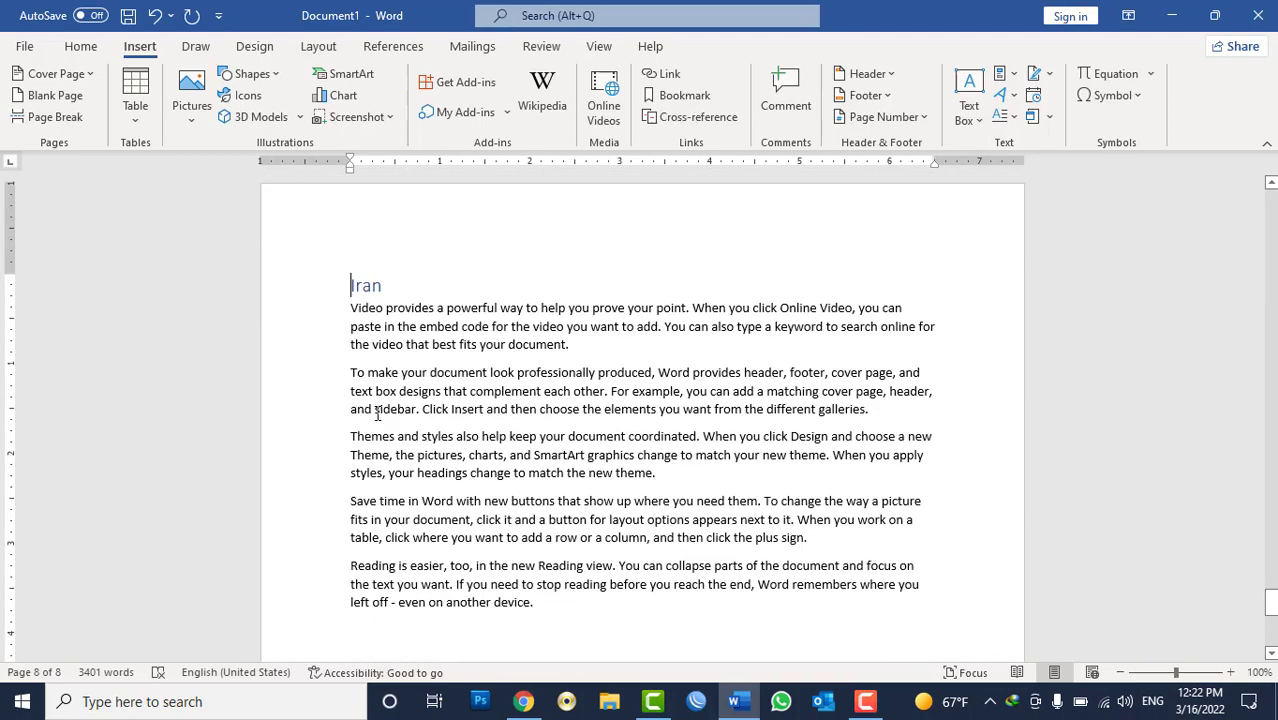
{"action": "scroll", "coordinate": [378, 416], "scroll_direction": "up", "scroll_amount": 3}
{"action": "scroll", "coordinate": [375, 412], "scroll_direction": "up", "scroll_amount": 8}
{"action": "scroll", "coordinate": [380, 412], "scroll_direction": "up", "scroll_amount": 8}
{"action": "scroll", "coordinate": [391, 414], "scroll_direction": "up", "scroll_amount": 8}
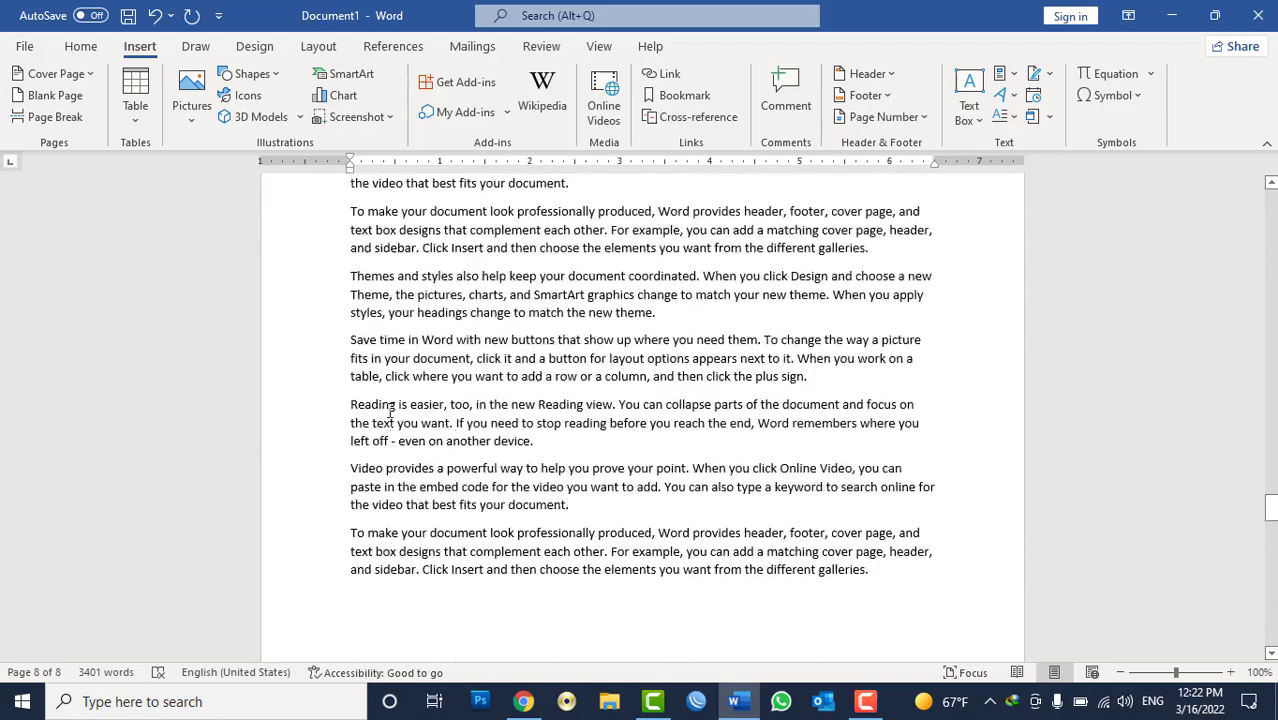
{"action": "scroll", "coordinate": [391, 414], "scroll_direction": "up", "scroll_amount": 5}
{"action": "scroll", "coordinate": [390, 412], "scroll_direction": "up", "scroll_amount": 5}
{"action": "scroll", "coordinate": [390, 410], "scroll_direction": "up", "scroll_amount": 3}
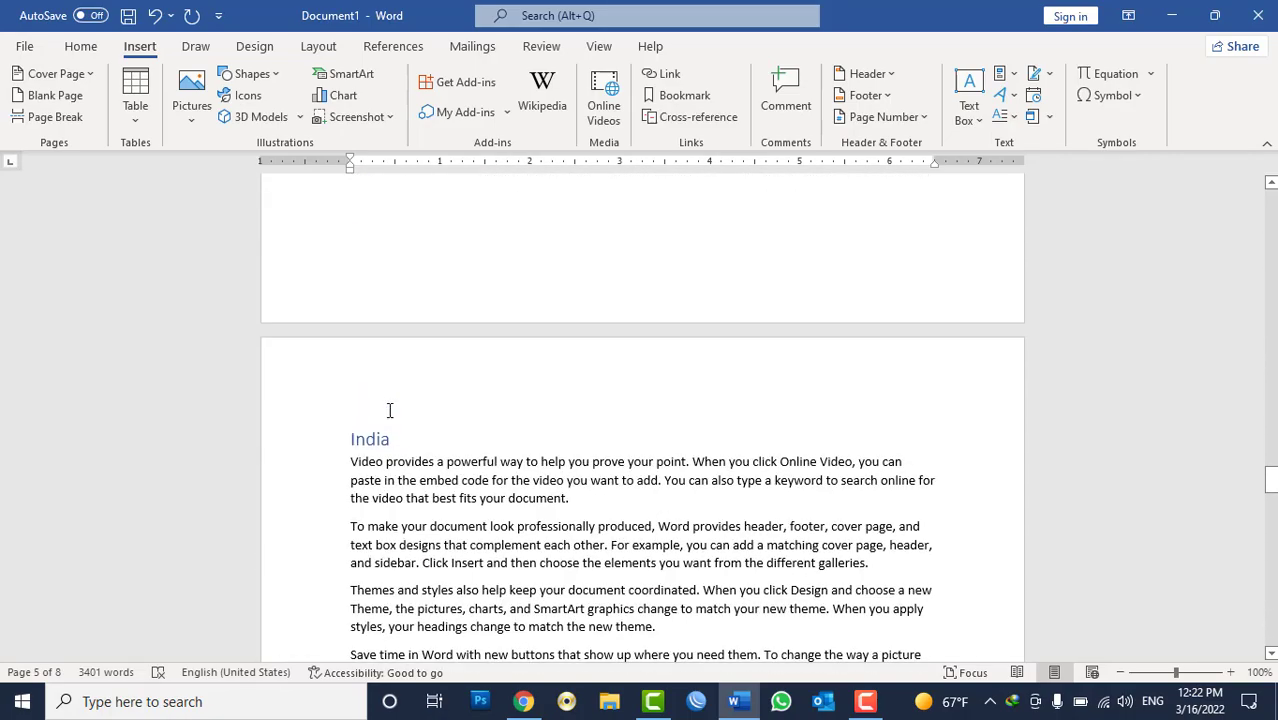
{"action": "scroll", "coordinate": [437, 382], "scroll_direction": "up", "scroll_amount": 3}
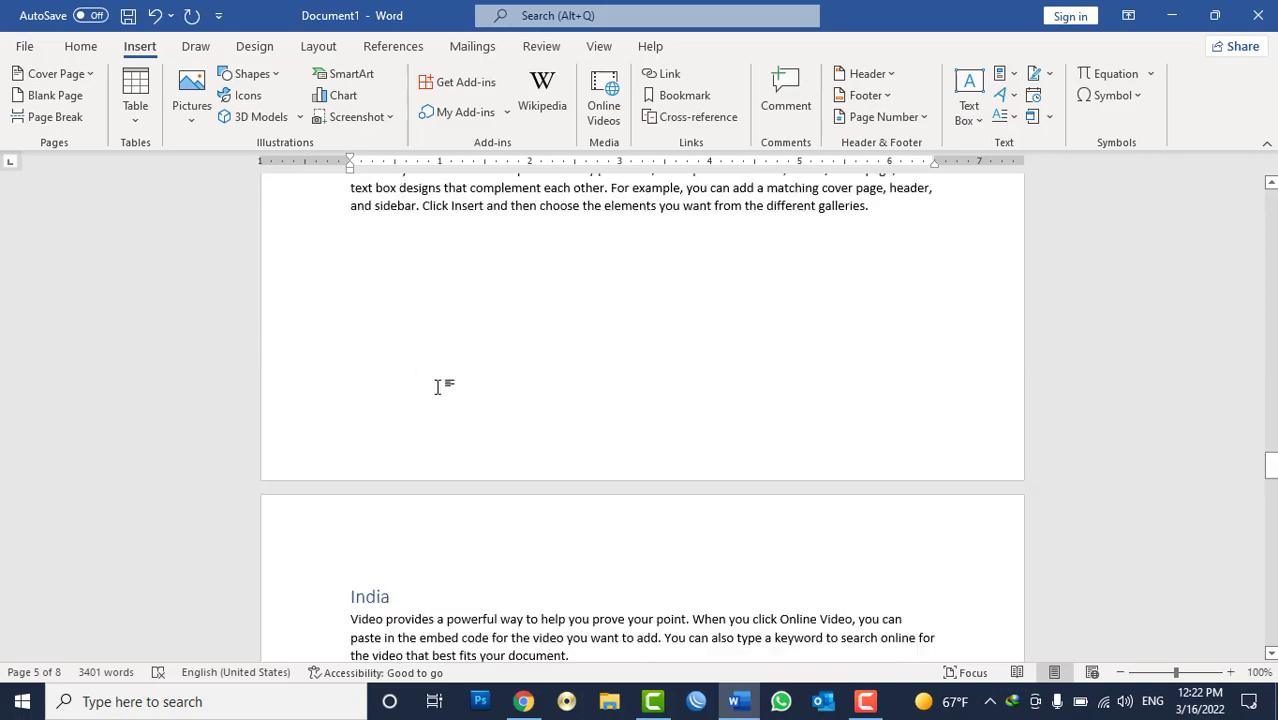
{"action": "scroll", "coordinate": [450, 390], "scroll_direction": "up", "scroll_amount": 8}
{"action": "scroll", "coordinate": [463, 400], "scroll_direction": "down", "scroll_amount": 4}
{"action": "scroll", "coordinate": [463, 400], "scroll_direction": "up", "scroll_amount": 10}
{"action": "scroll", "coordinate": [600, 395], "scroll_direction": "up", "scroll_amount": 5}
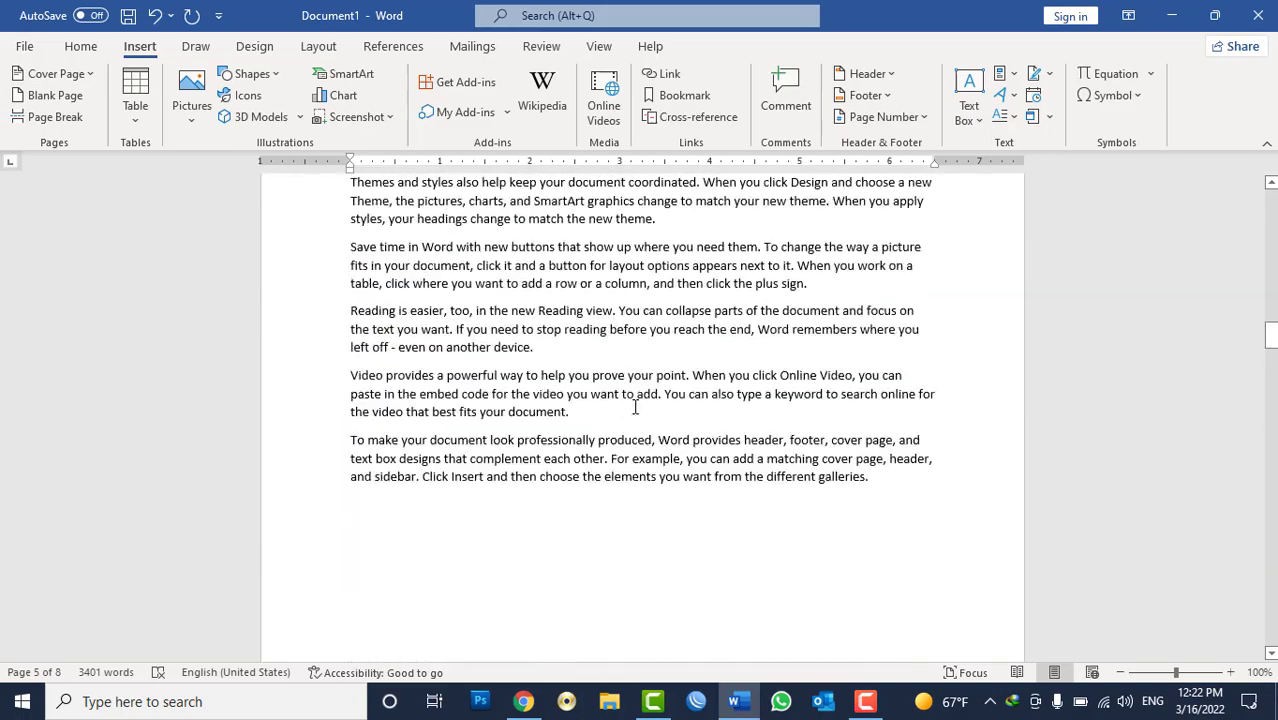
{"action": "scroll", "coordinate": [700, 390], "scroll_direction": "up", "scroll_amount": 2}
Step: Clear all content, then type 'Afghanistan' followed by =rand() sample paragraphs
{"action": "key", "text": "ctrl+a"}
{"action": "key", "text": "Delete"}
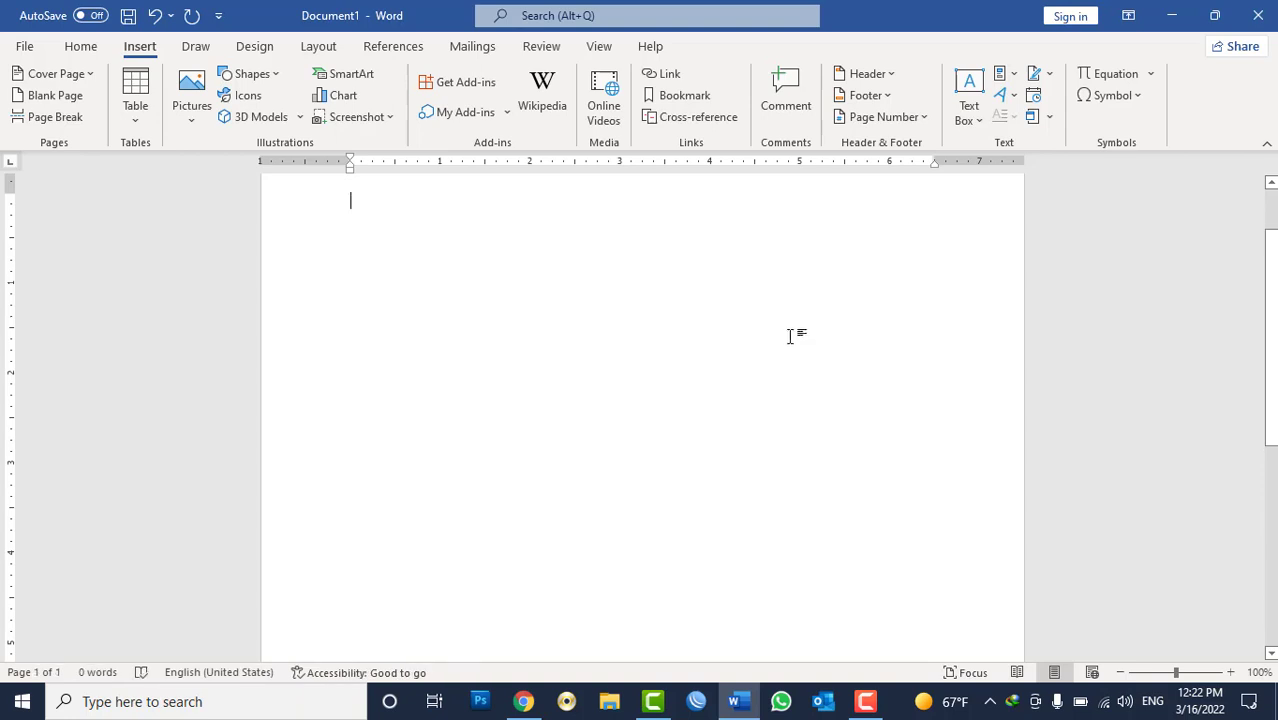
{"action": "type", "text": "Afgh"}
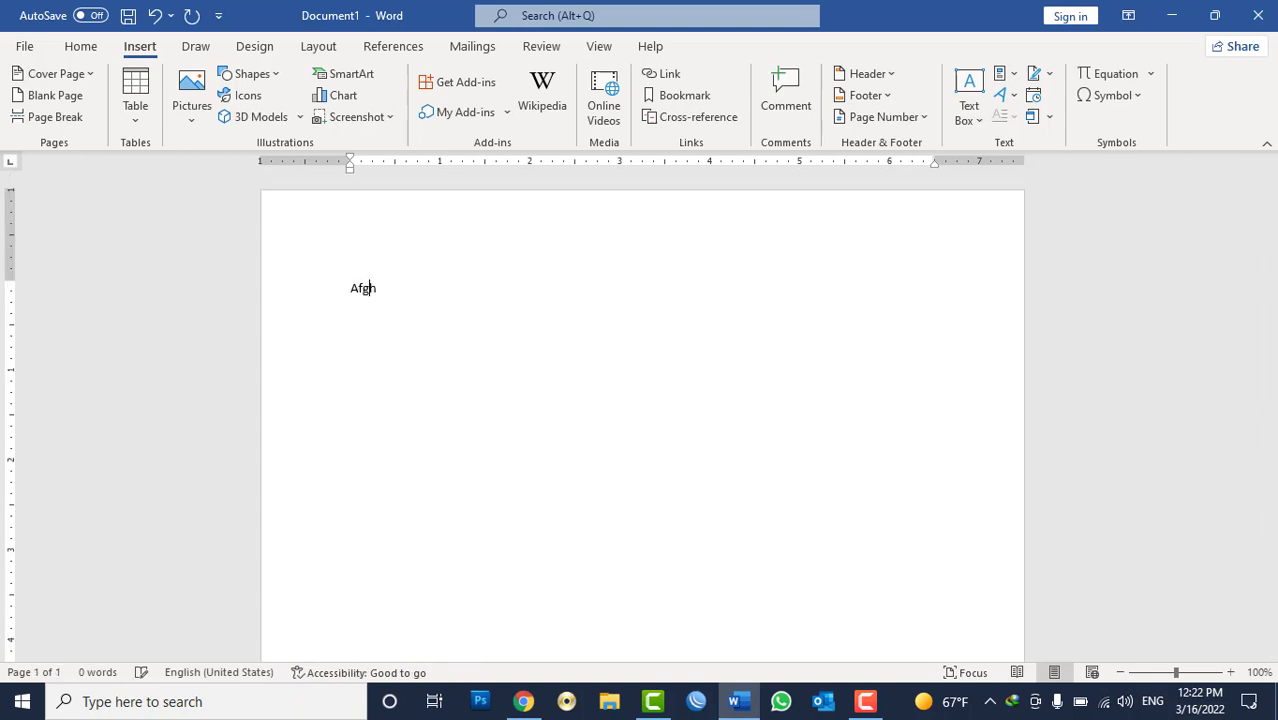
{"action": "type", "text": "anistan"}
{"action": "key", "text": "Return"}
{"action": "key", "text": "Return"}
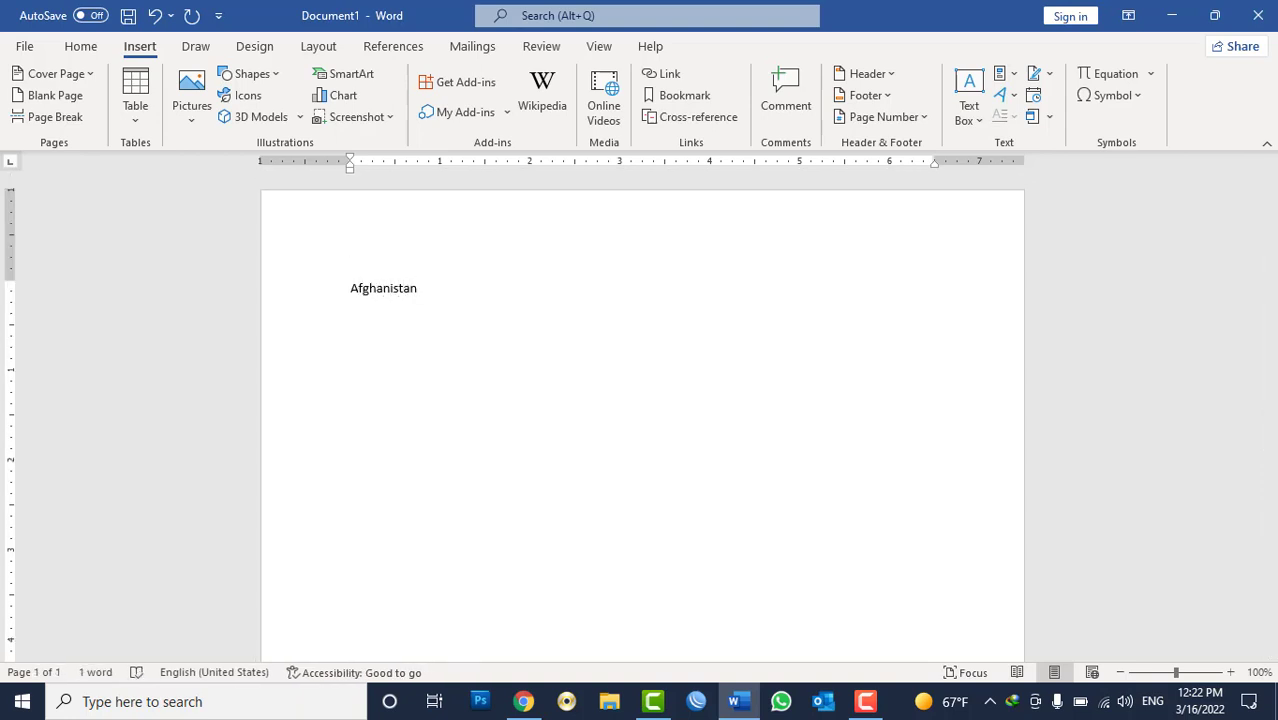
{"action": "type", "text": "=rand()"}
{"action": "key", "text": "Return"}
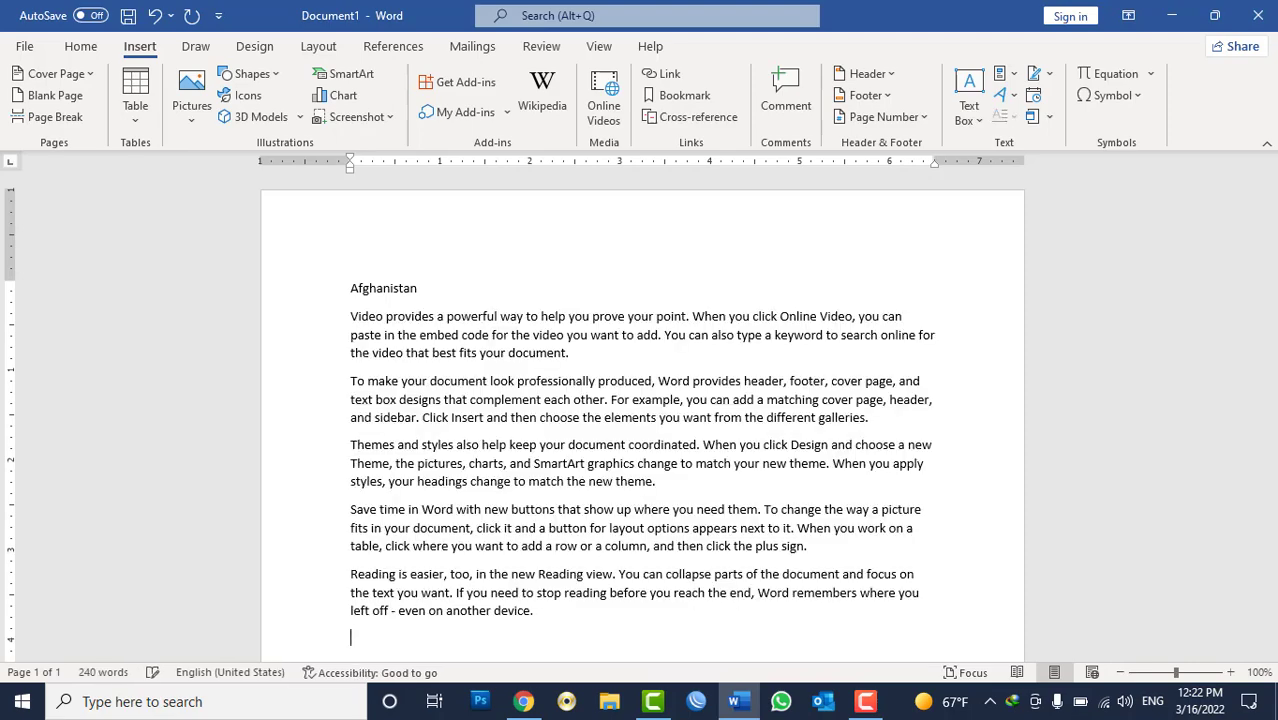
{"action": "scroll", "coordinate": [516, 431], "scroll_direction": "down", "scroll_amount": 3}
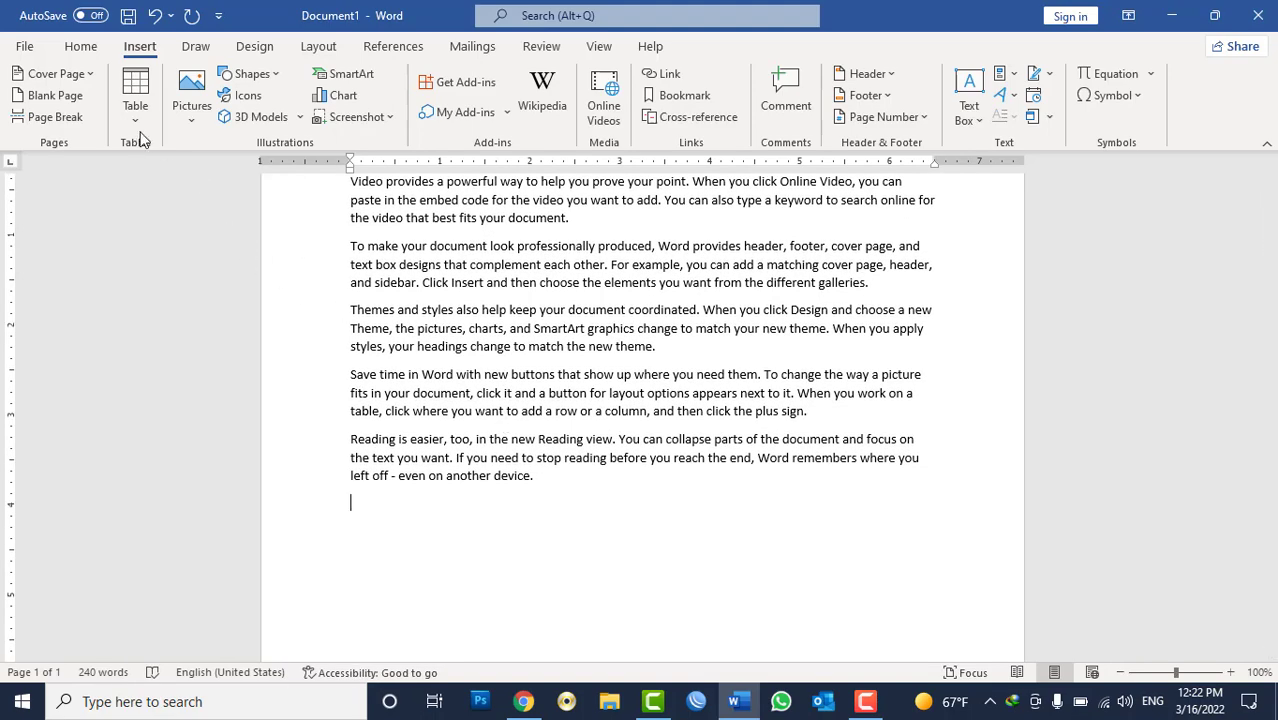
Step: Insert a 4-by-3 table below the sample text
{"action": "left_click", "coordinate": [137, 121]}
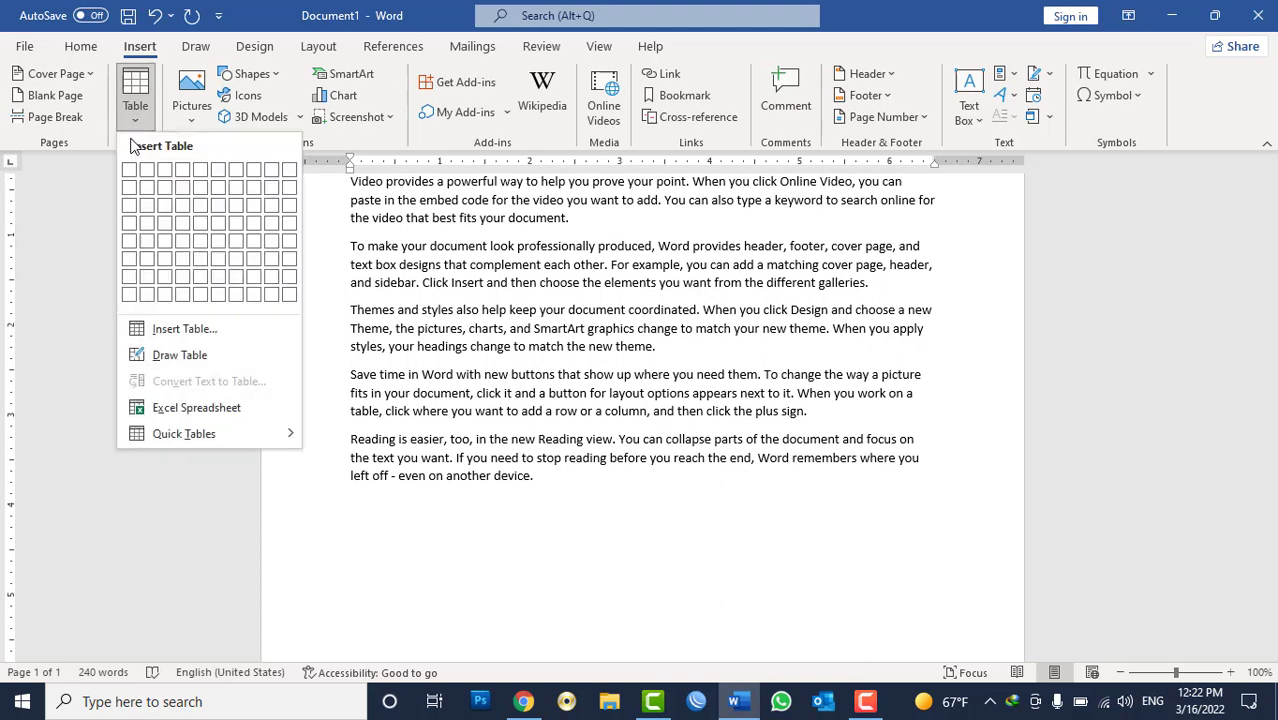
{"action": "left_click", "coordinate": [405, 497]}
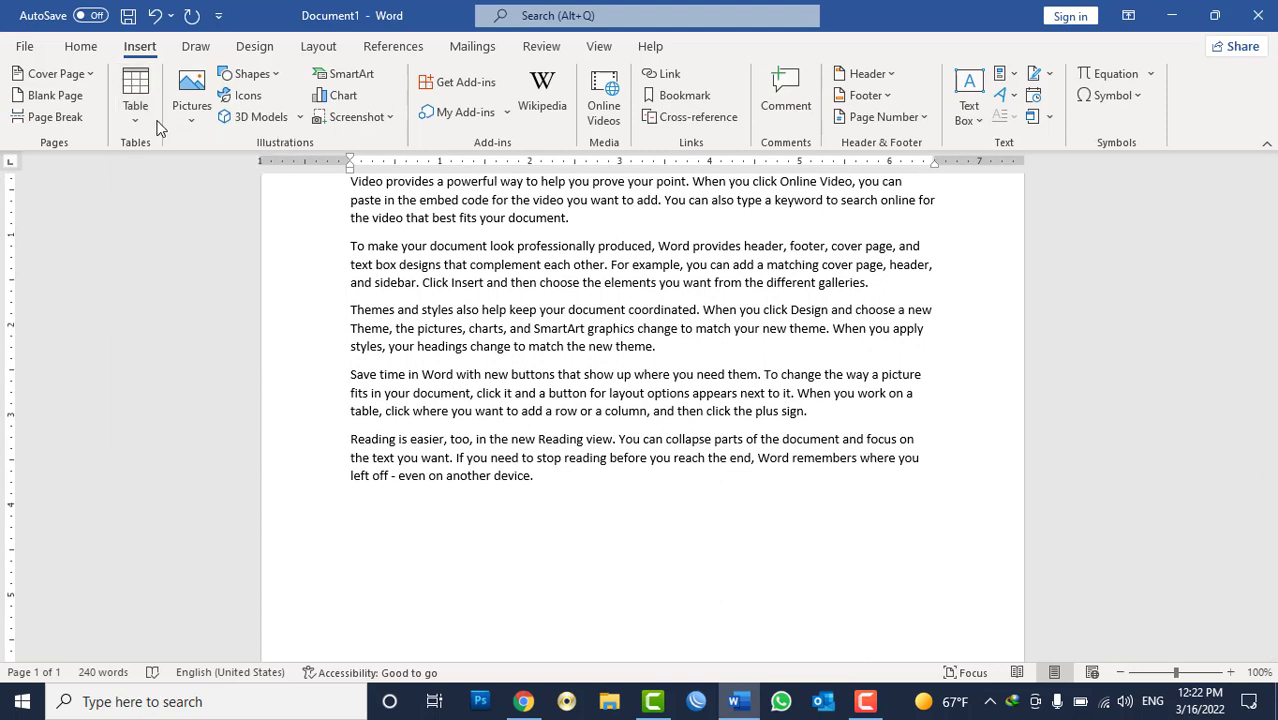
{"action": "left_click", "coordinate": [136, 112]}
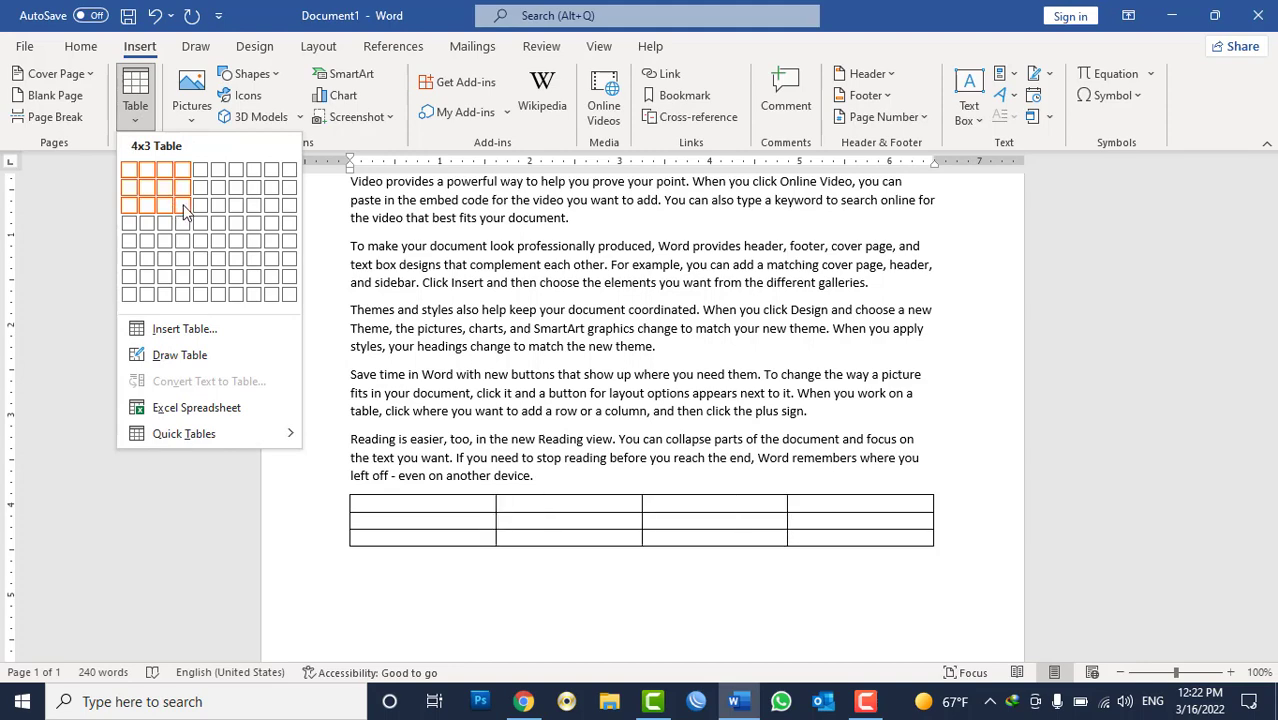
{"action": "left_click", "coordinate": [185, 210]}
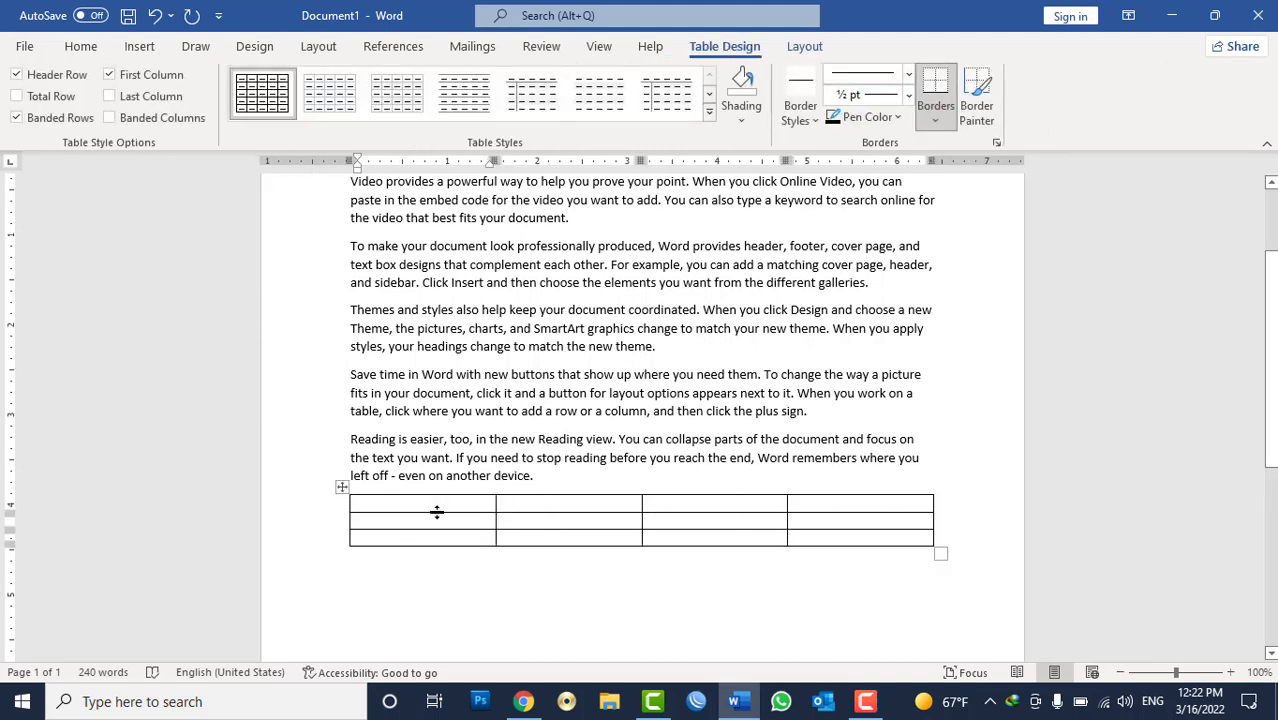
Step: Fill the header row with S.No, Province, Capital and Comments
{"action": "type", "text": "S.No"}
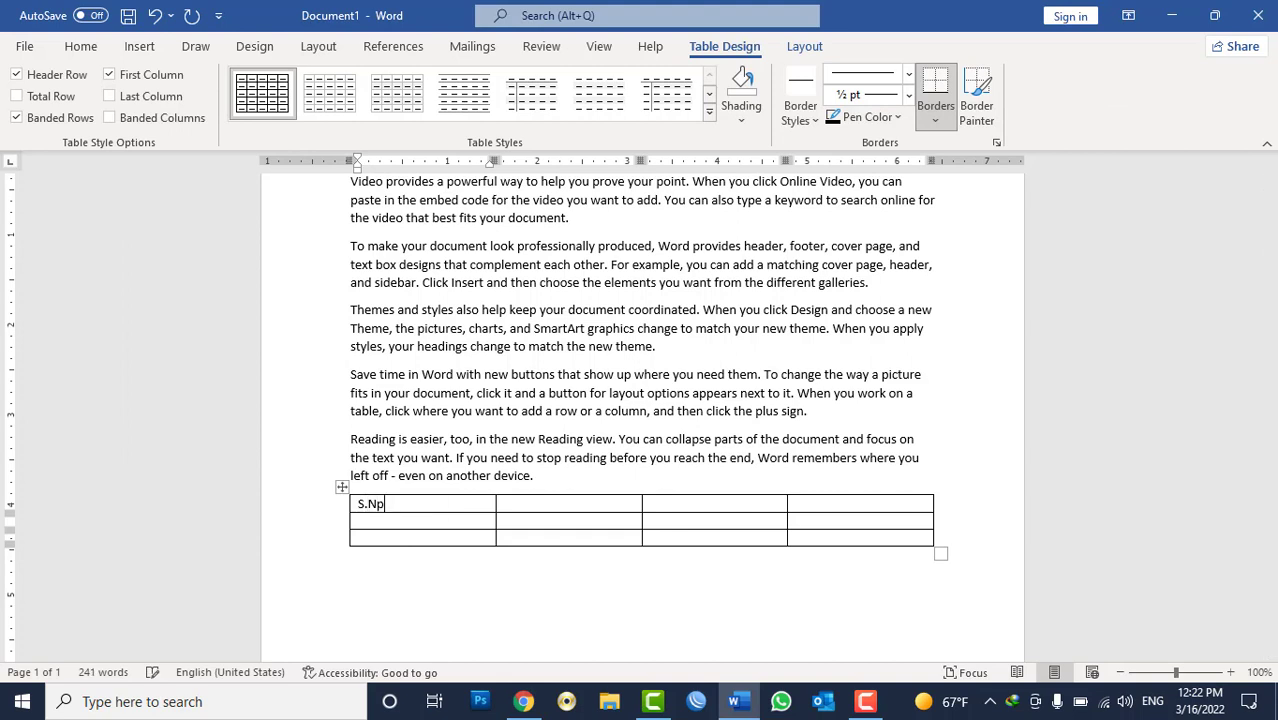
{"action": "key", "text": "BackSpace"}
{"action": "type", "text": "o"}
{"action": "key", "text": "Tab"}
{"action": "type", "text": "P"}
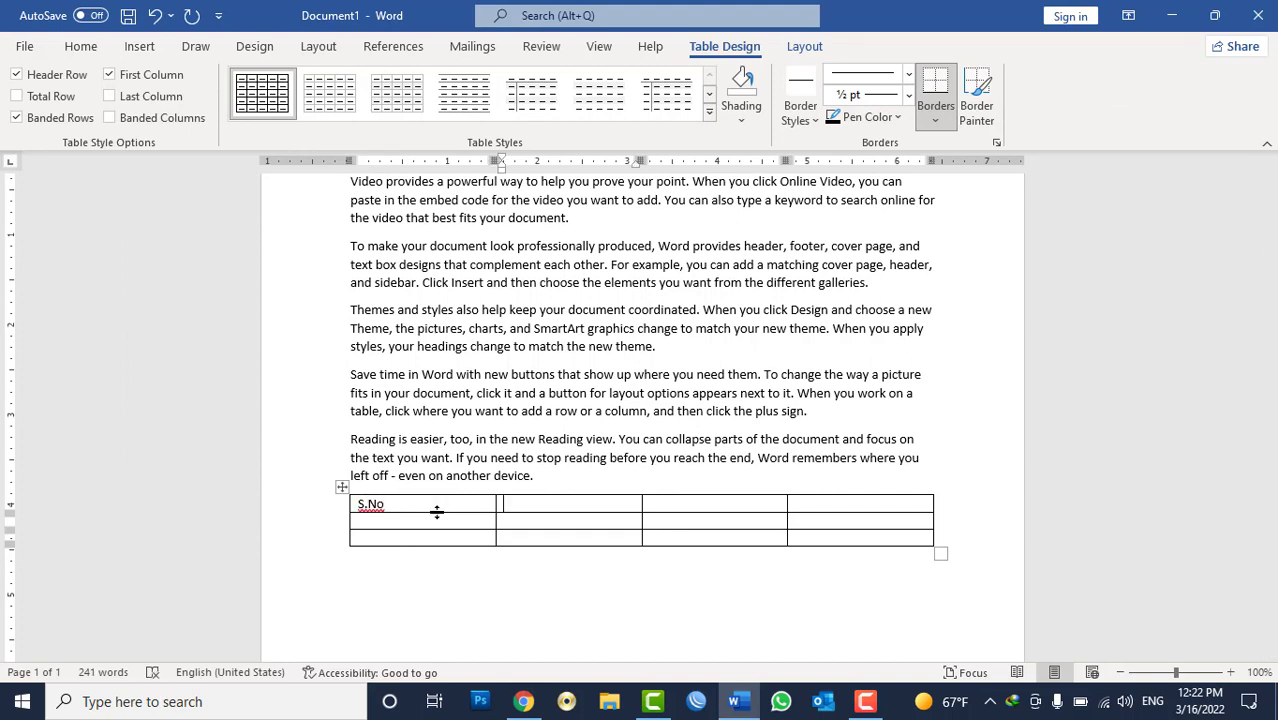
{"action": "type", "text": "rovince"}
{"action": "key", "text": "Tab"}
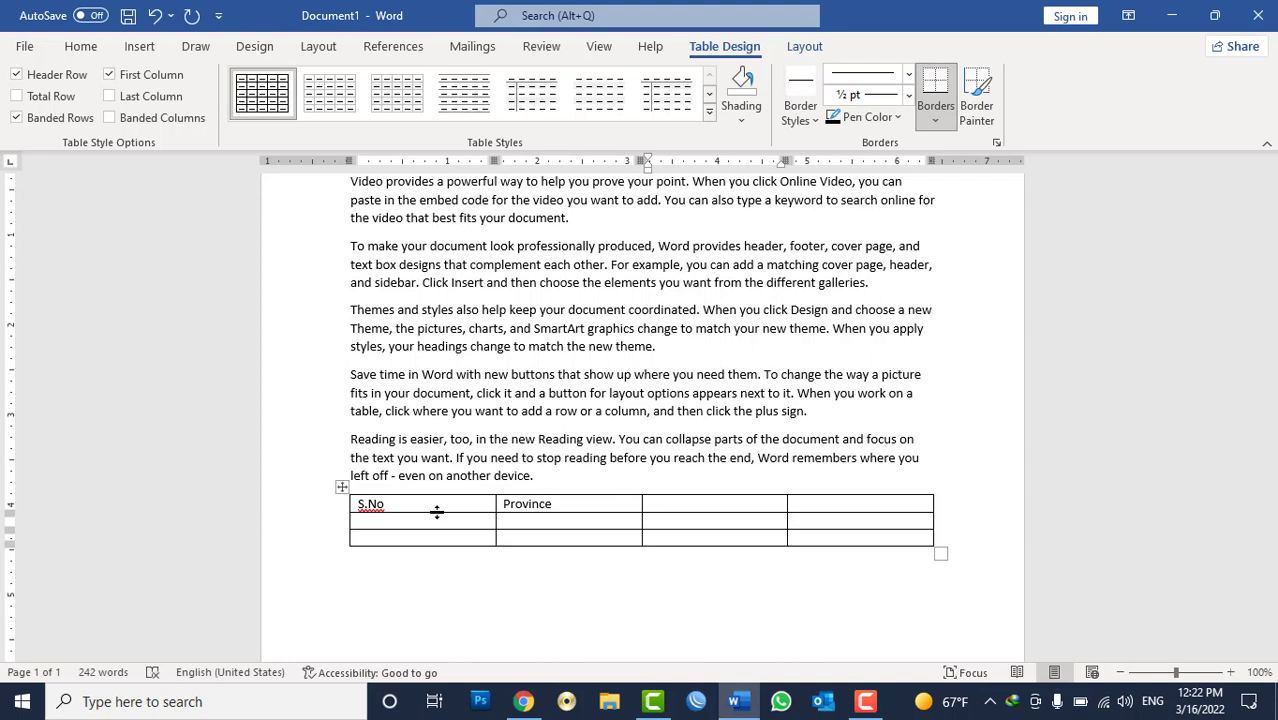
{"action": "type", "text": "Capital"}
{"action": "left_click", "coordinate": [876, 508]}
{"action": "type", "text": "C"}
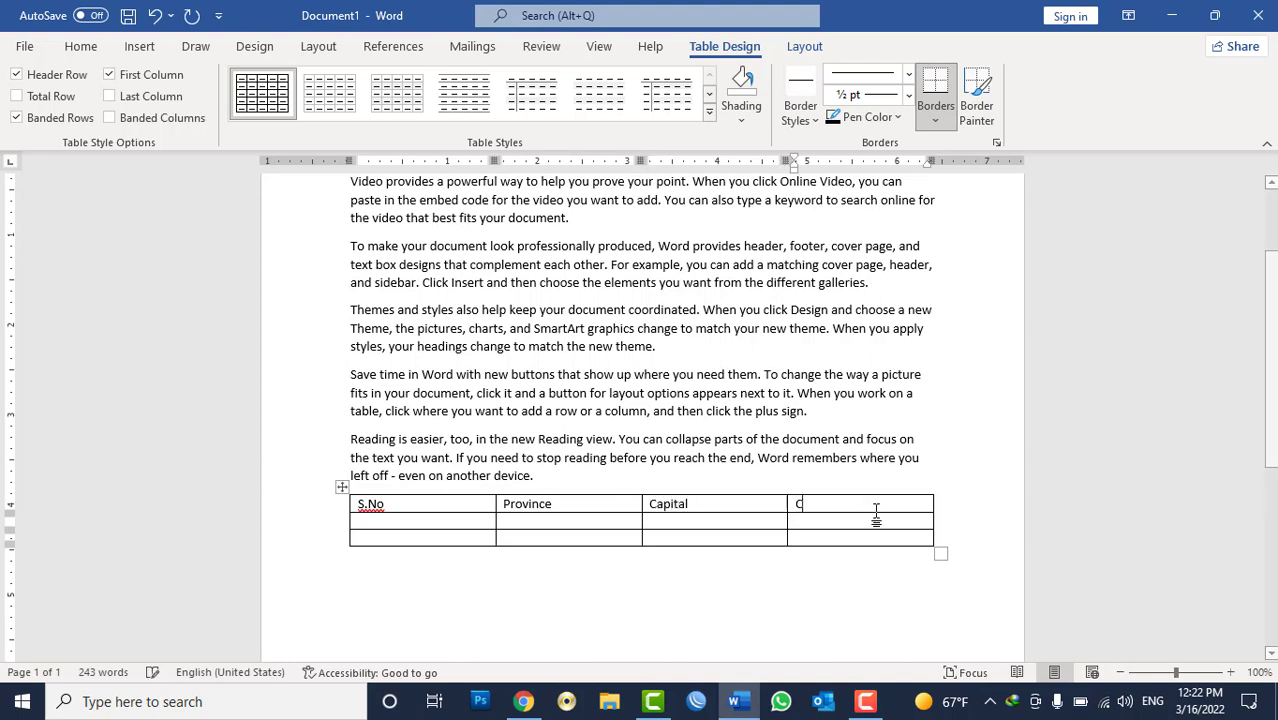
{"action": "type", "text": "omments"}
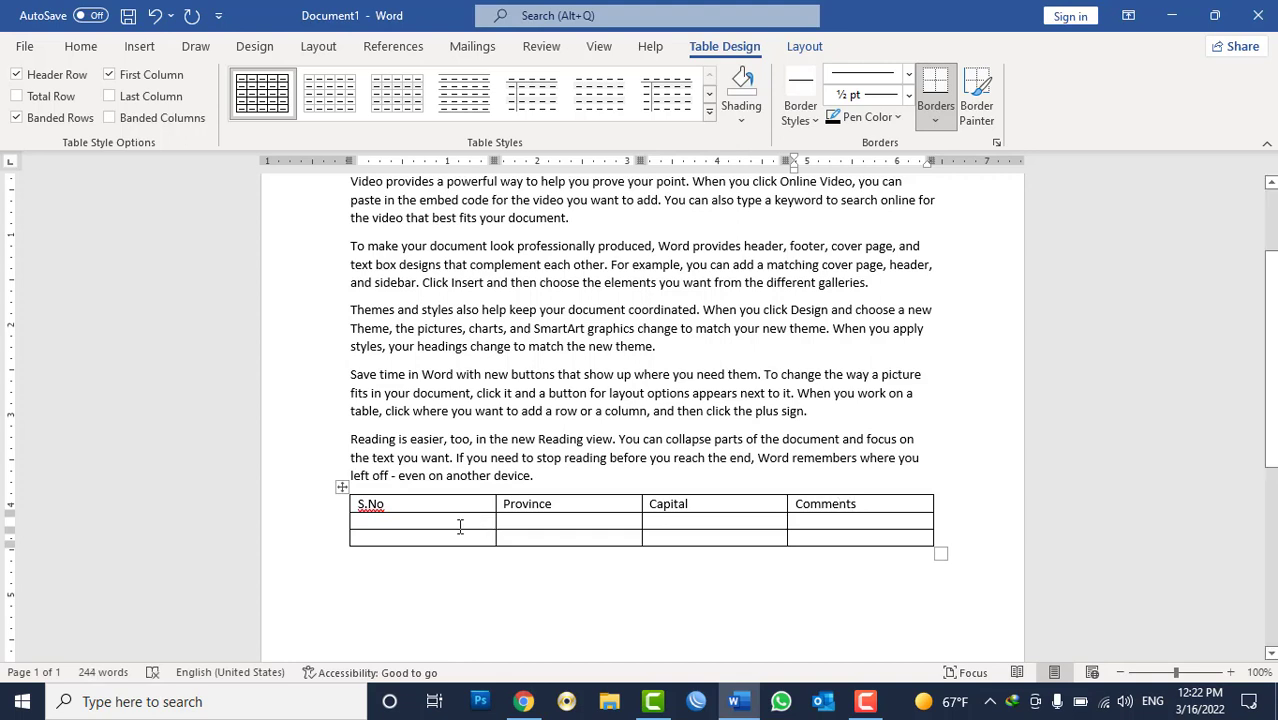
{"action": "left_click", "coordinate": [457, 524]}
Step: Number the S.No column 1 to 4, adding rows at the table's end
{"action": "type", "text": "1"}
{"action": "key", "text": "Down"}
{"action": "type", "text": "2"}
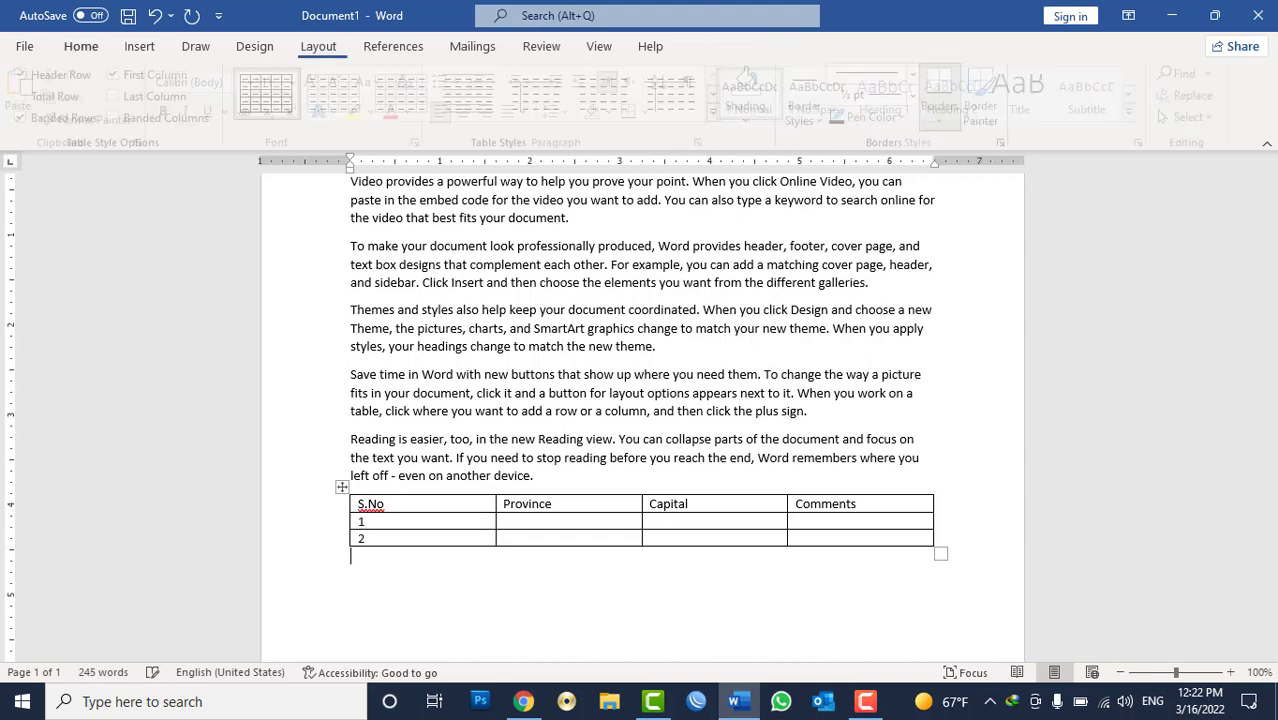
{"action": "key", "text": "Tab"}
{"action": "key", "text": "Tab"}
{"action": "key", "text": "Tab"}
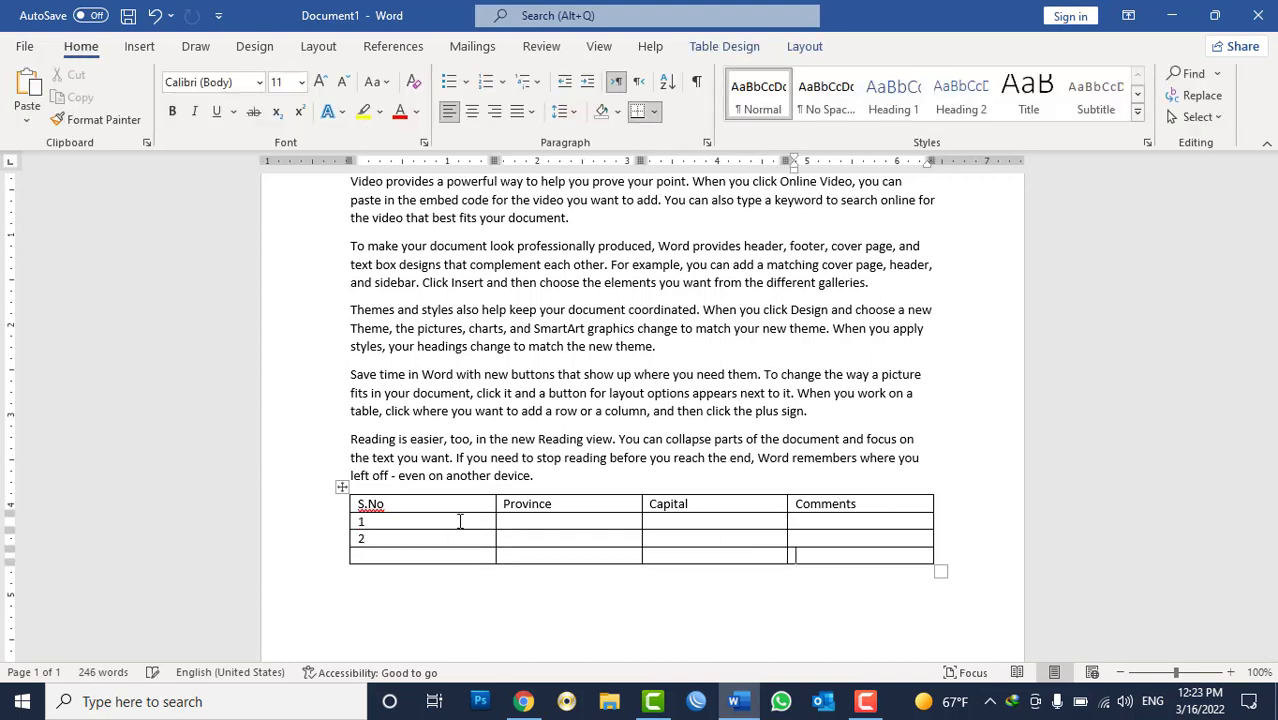
{"action": "key", "text": "Tab"}
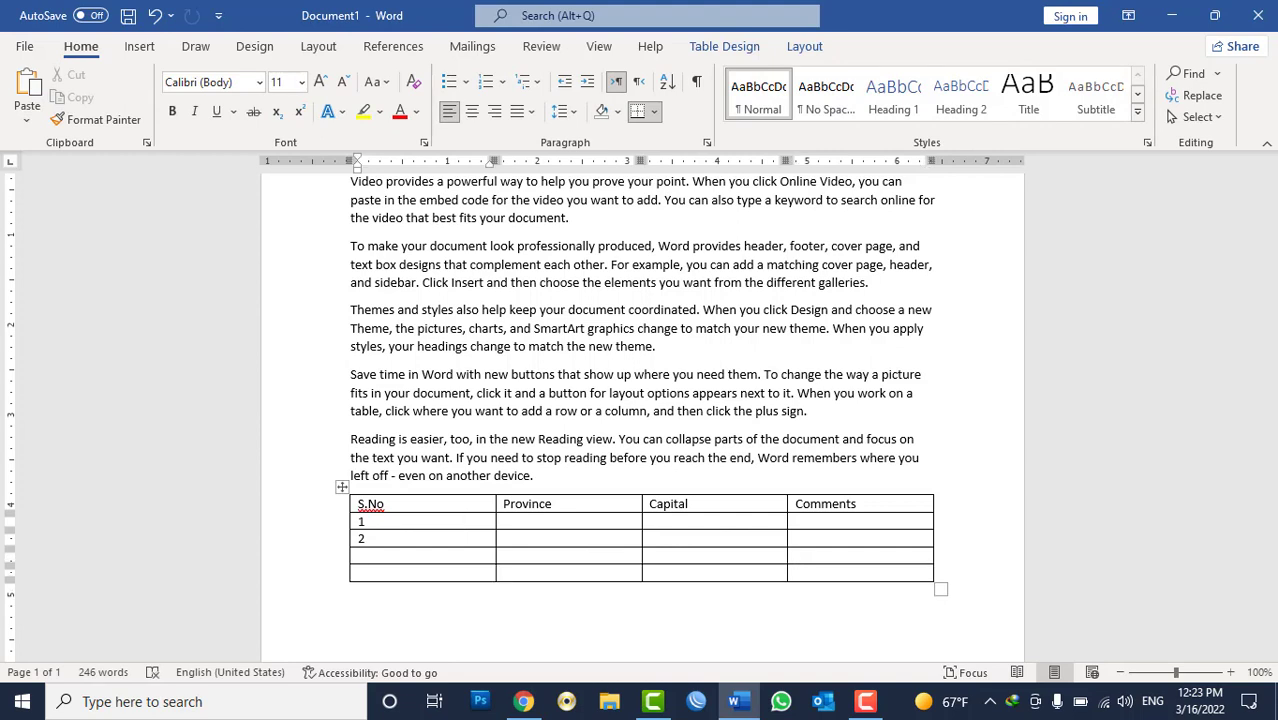
{"action": "type", "text": "3"}
{"action": "key", "text": "Down"}
{"action": "type", "text": "4"}
{"action": "key", "text": "Tab"}
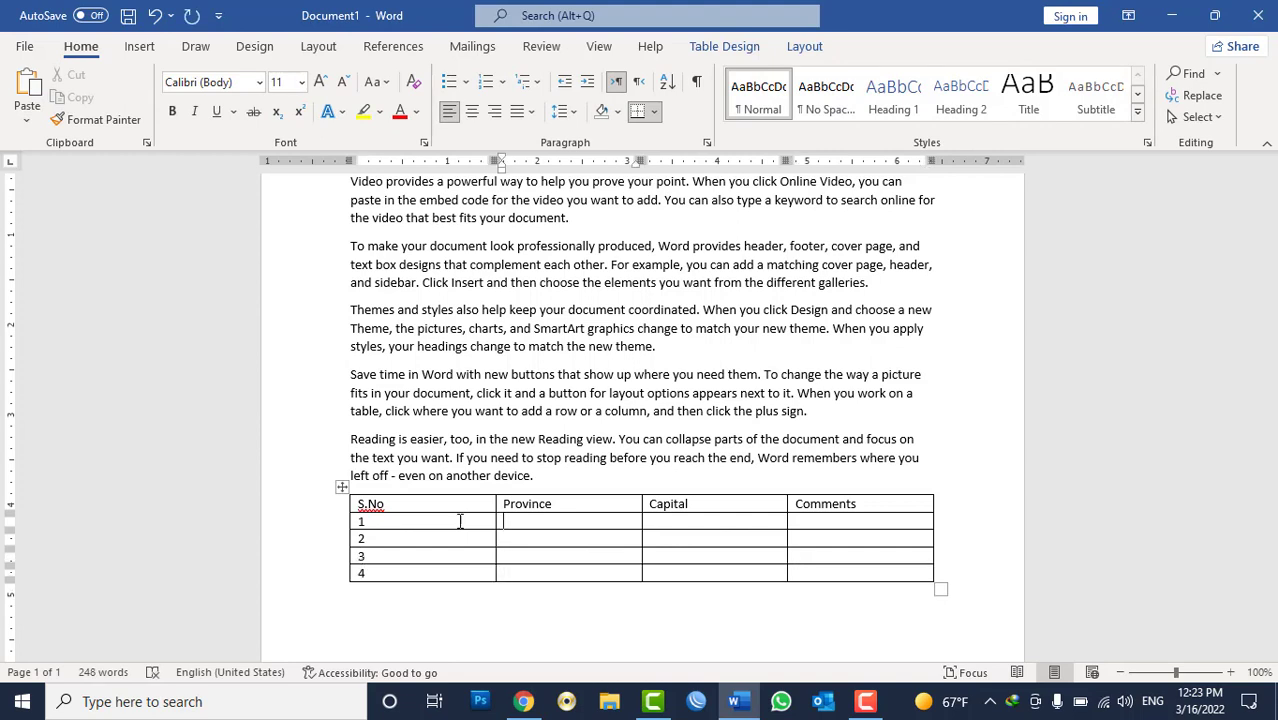
Step: Enter the provinces Baghlan, Kabul, Nangarhar and the capitals Pulikhumri, Kabul, Jalalabad
{"action": "type", "text": "Baghlan"}
{"action": "key", "text": "Down"}
{"action": "type", "text": "abu"}
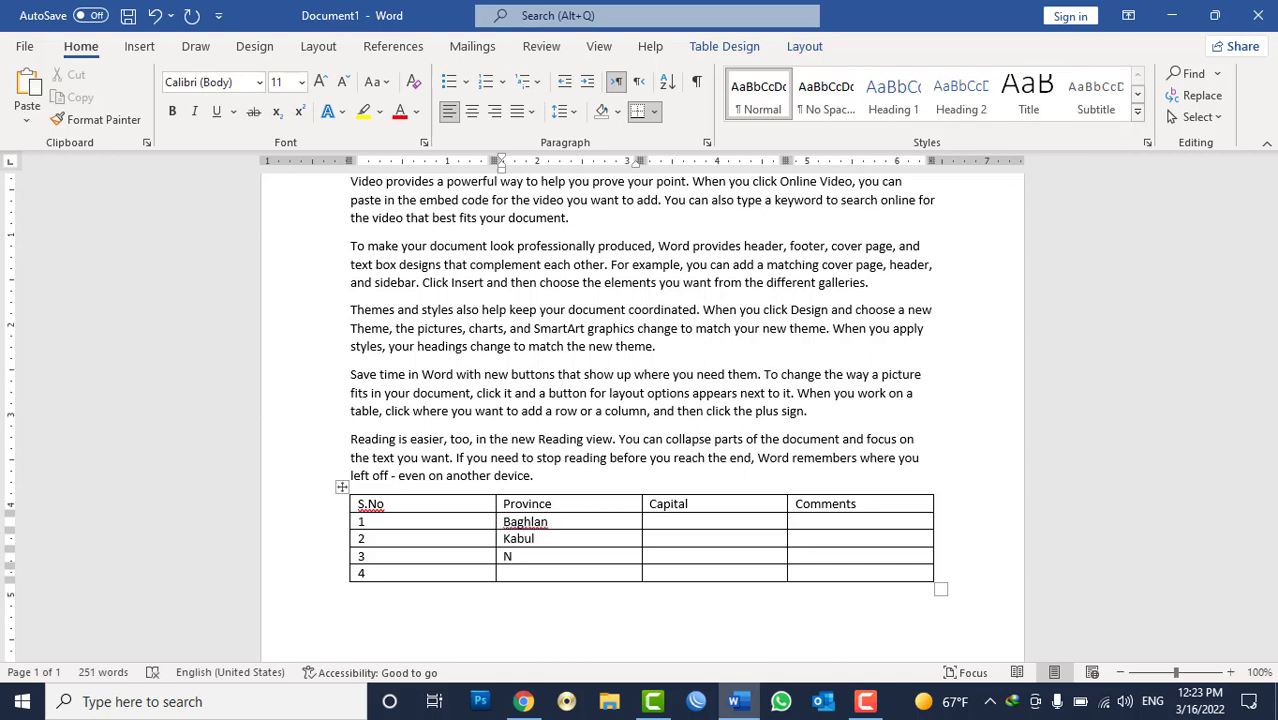
{"action": "type", "text": "angarh"}
{"action": "type", "text": "ar"}
{"action": "key", "text": "Down"}
{"action": "type", "text": "Ba"}
{"action": "type", "text": "lkh"}
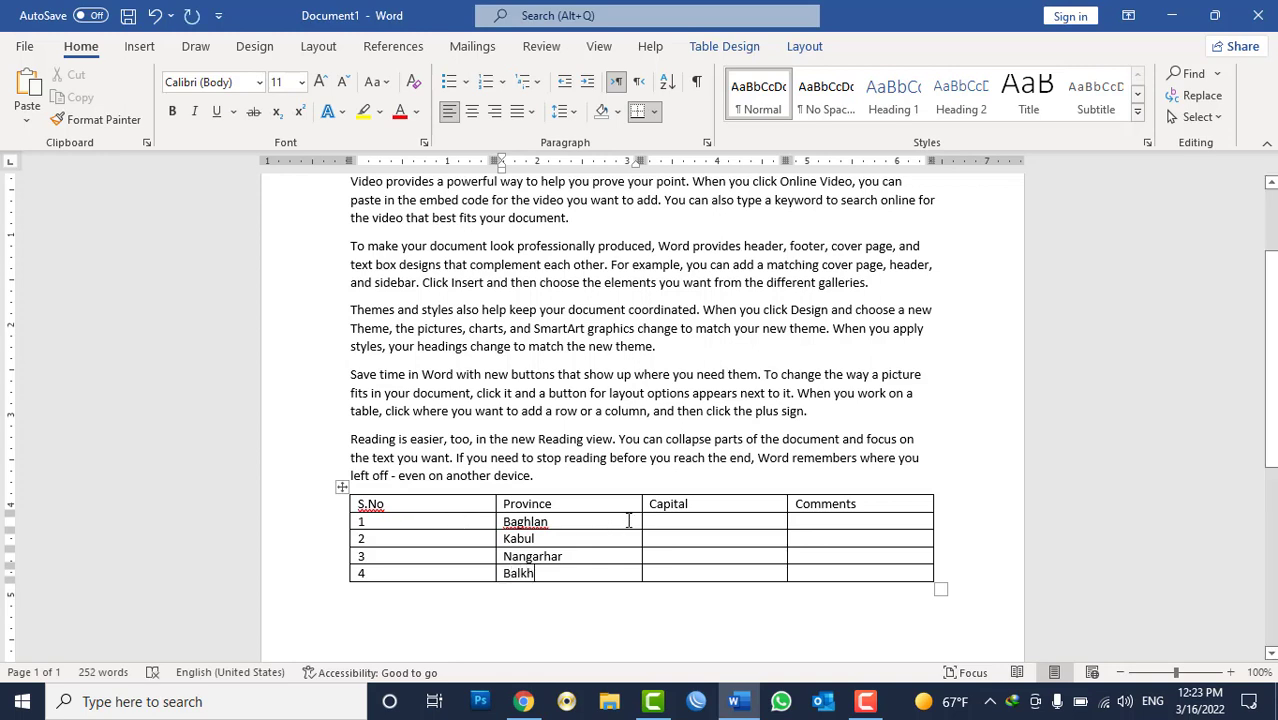
{"action": "left_click", "coordinate": [652, 520]}
{"action": "type", "text": "Pul"}
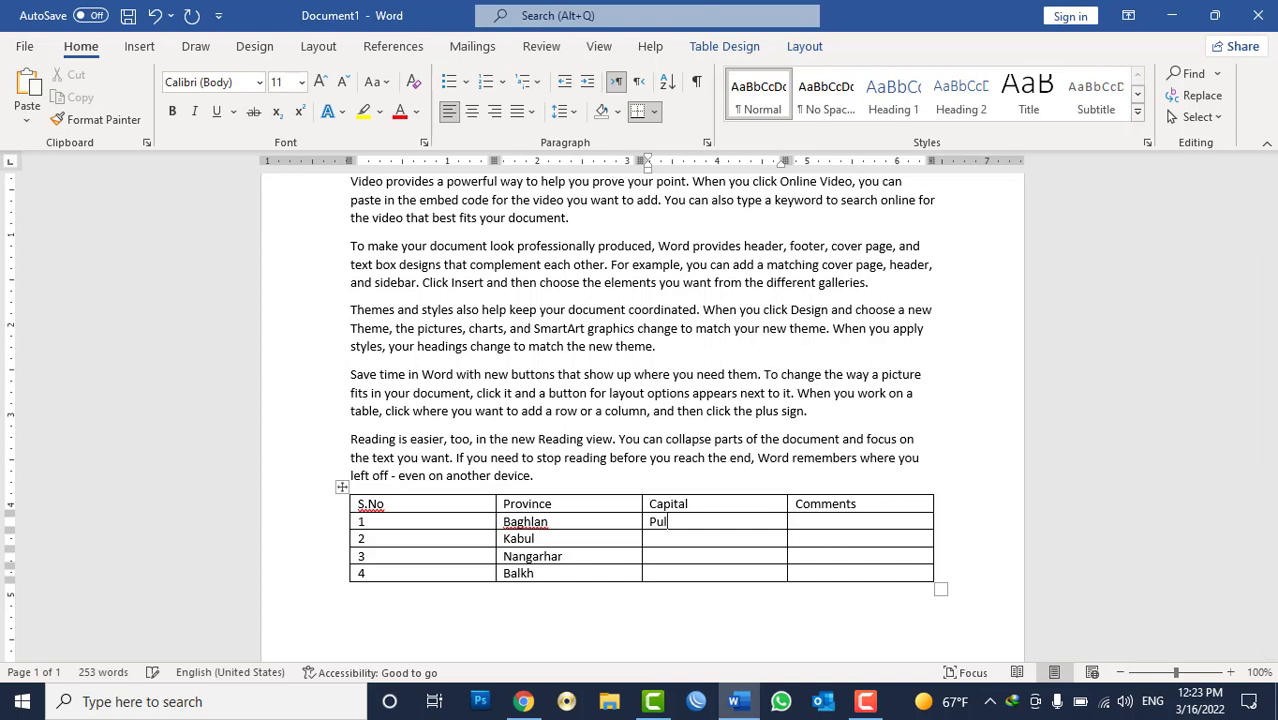
{"action": "type", "text": "ikhumri"}
{"action": "left_click", "coordinate": [652, 538]}
{"action": "type", "text": "Kabul"}
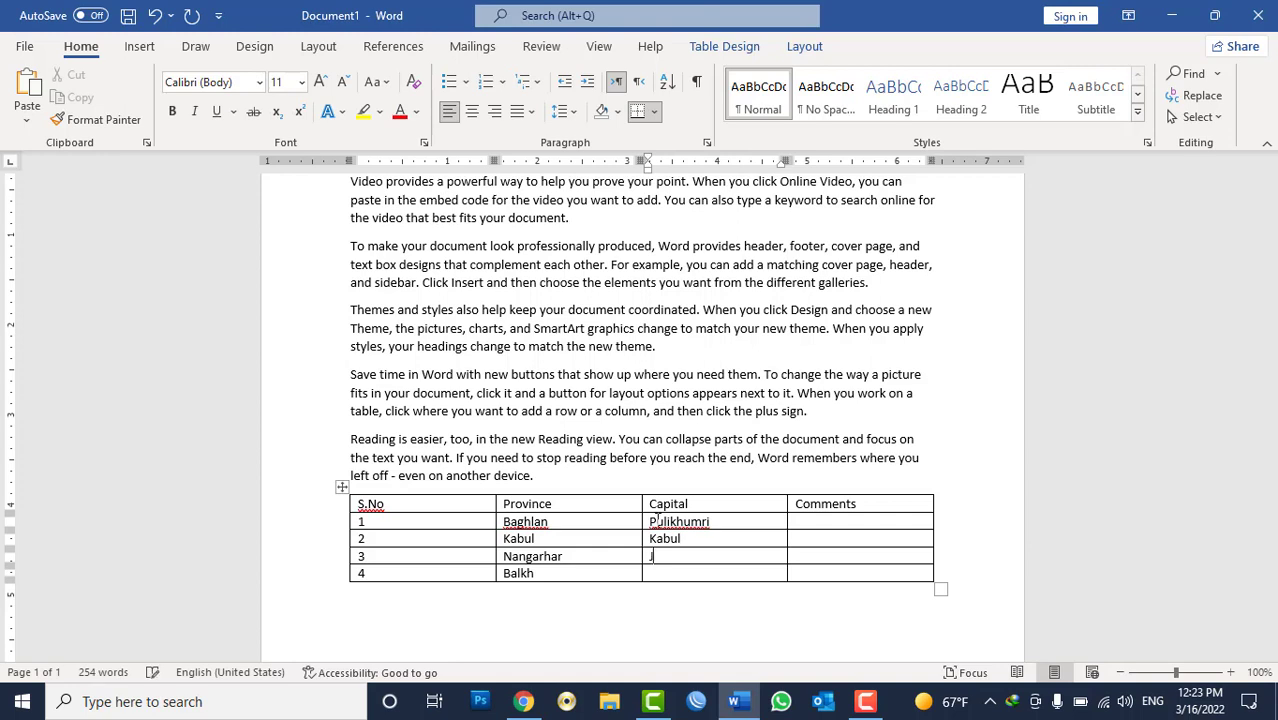
{"action": "type", "text": "alal"}
{"action": "type", "text": "abad"}
{"action": "type", "text": "Ma"}
{"action": "type", "text": "zar"}
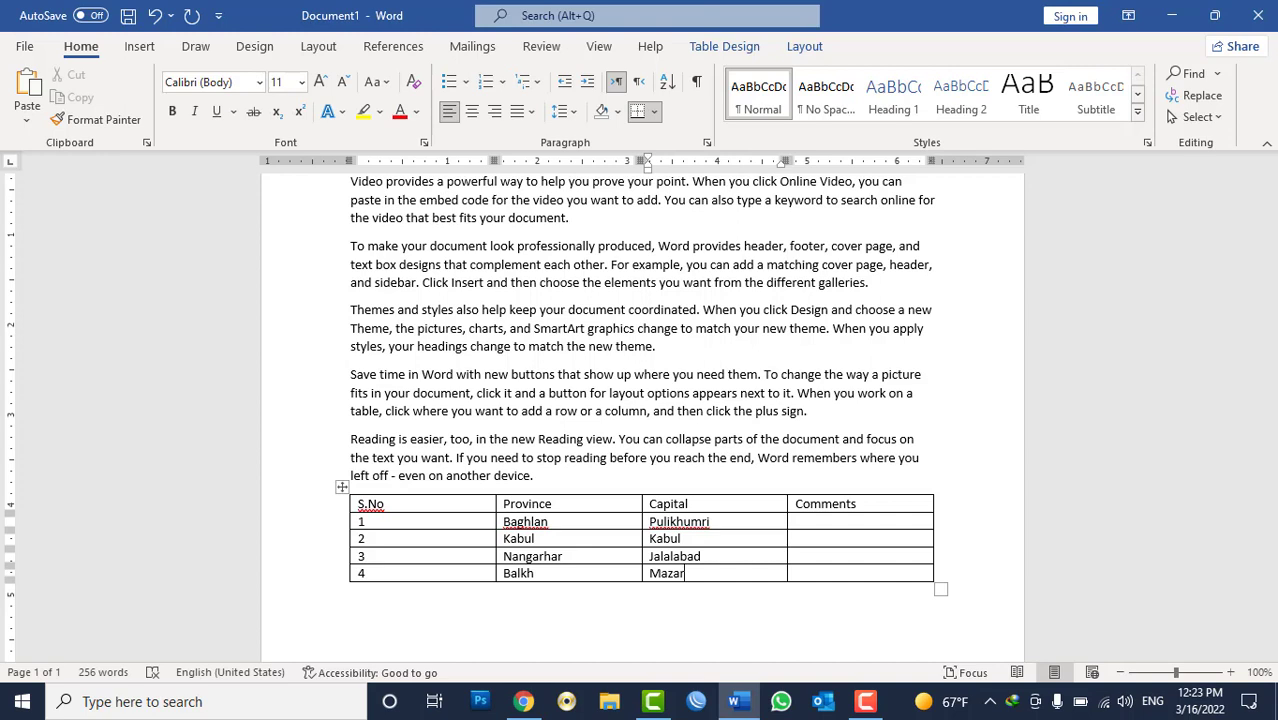
Step: Fix row 4 so Mazar is the province and Balkh the capital
{"action": "double_click", "coordinate": [522, 573]}
{"action": "key", "text": "ctrl+c"}
{"action": "key", "text": "BackSpace"}
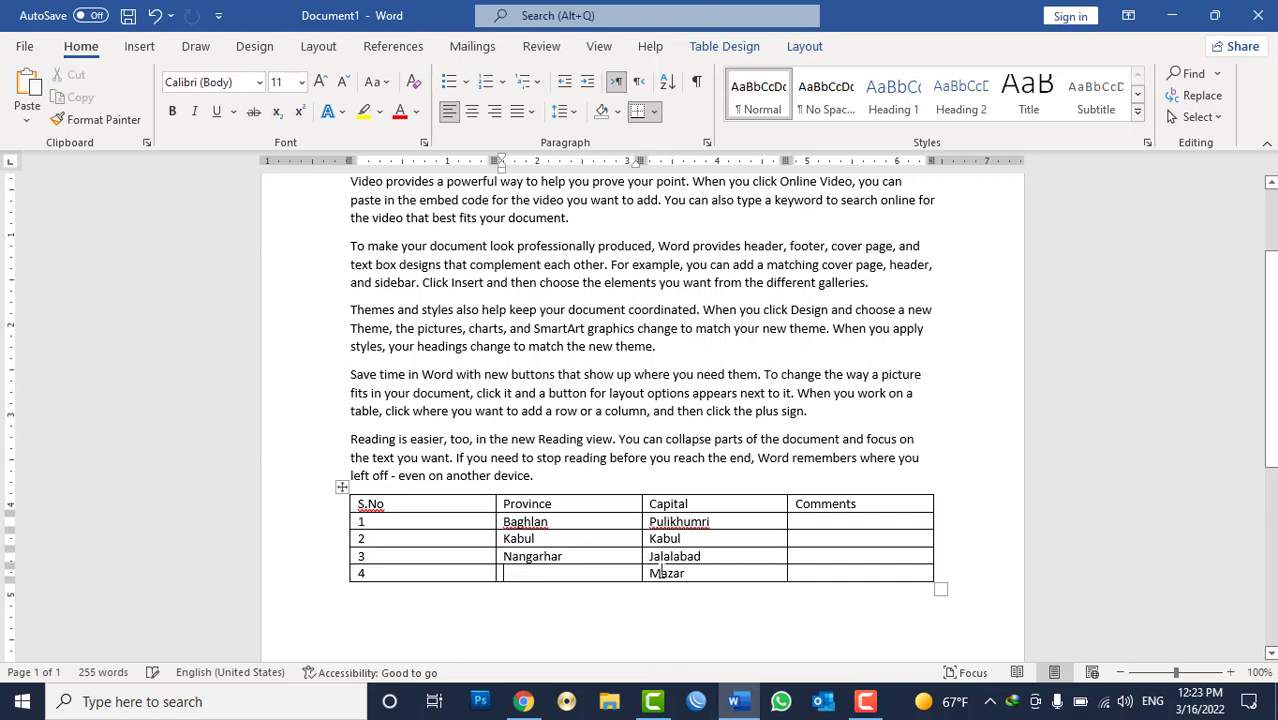
{"action": "key", "text": "ctrl+v"}
{"action": "key", "text": "Tab"}
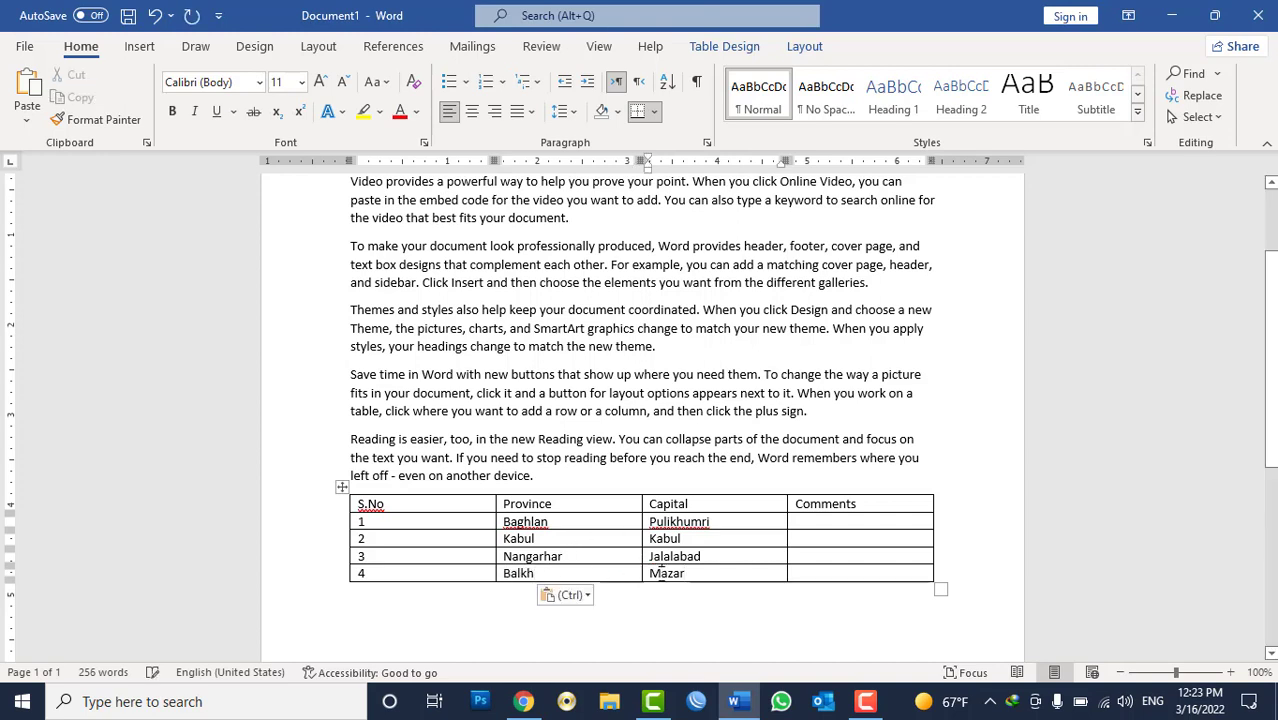
{"action": "key", "text": "ctrl+v"}
{"action": "left_click", "coordinate": [822, 521]}
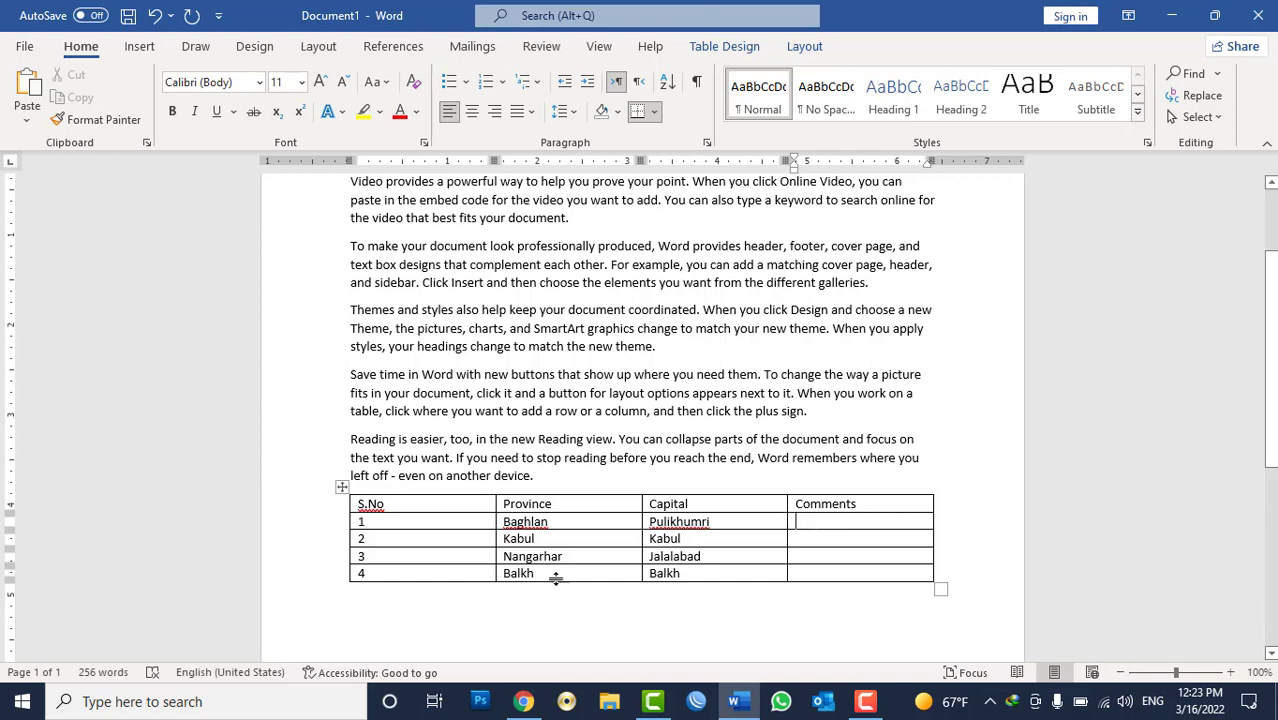
{"action": "double_click", "coordinate": [518, 573]}
{"action": "type", "text": "Maz"}
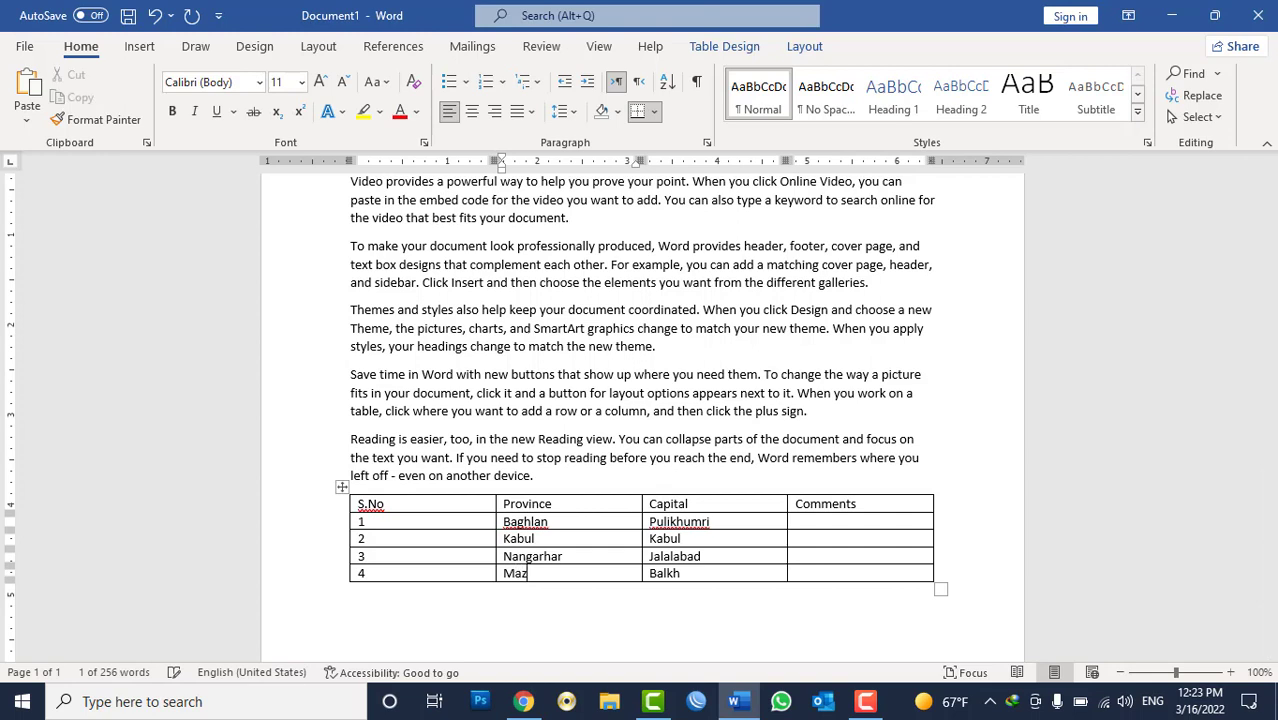
{"action": "type", "text": "ri S"}
{"action": "key", "text": "BackSpace"}
{"action": "key", "text": "BackSpace"}
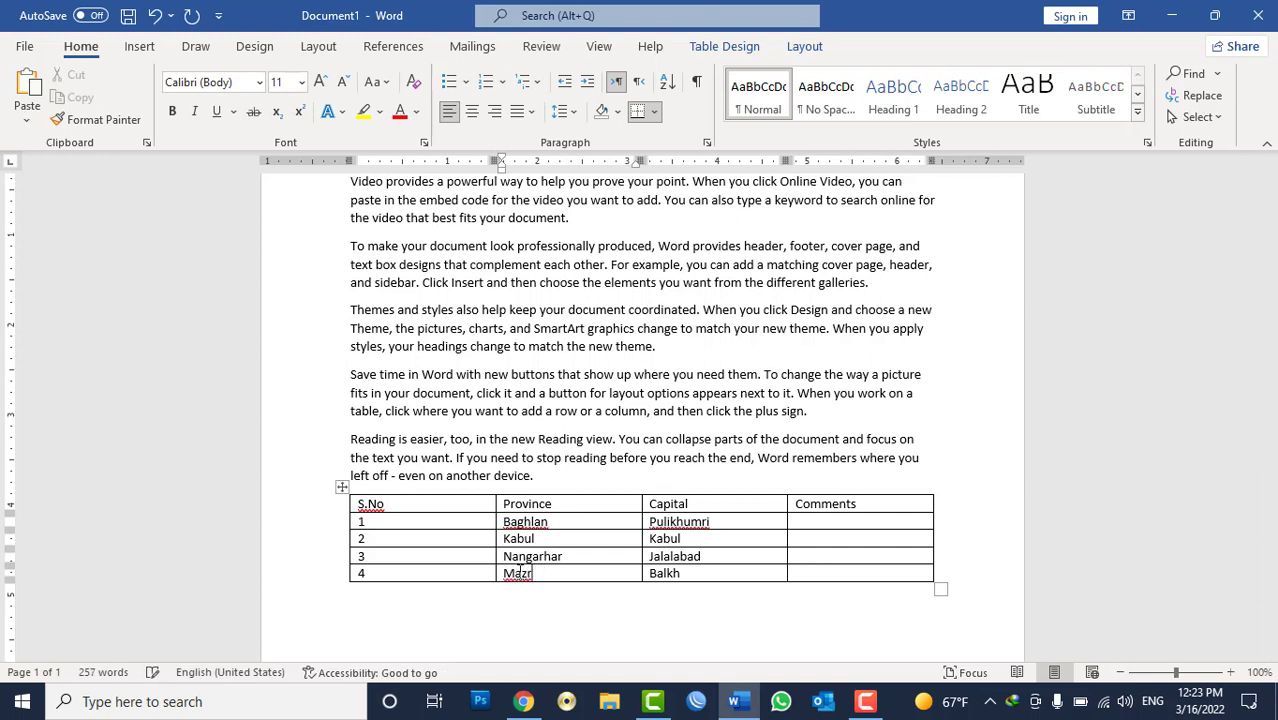
{"action": "key", "text": "BackSpace"}
{"action": "type", "text": "ar"}
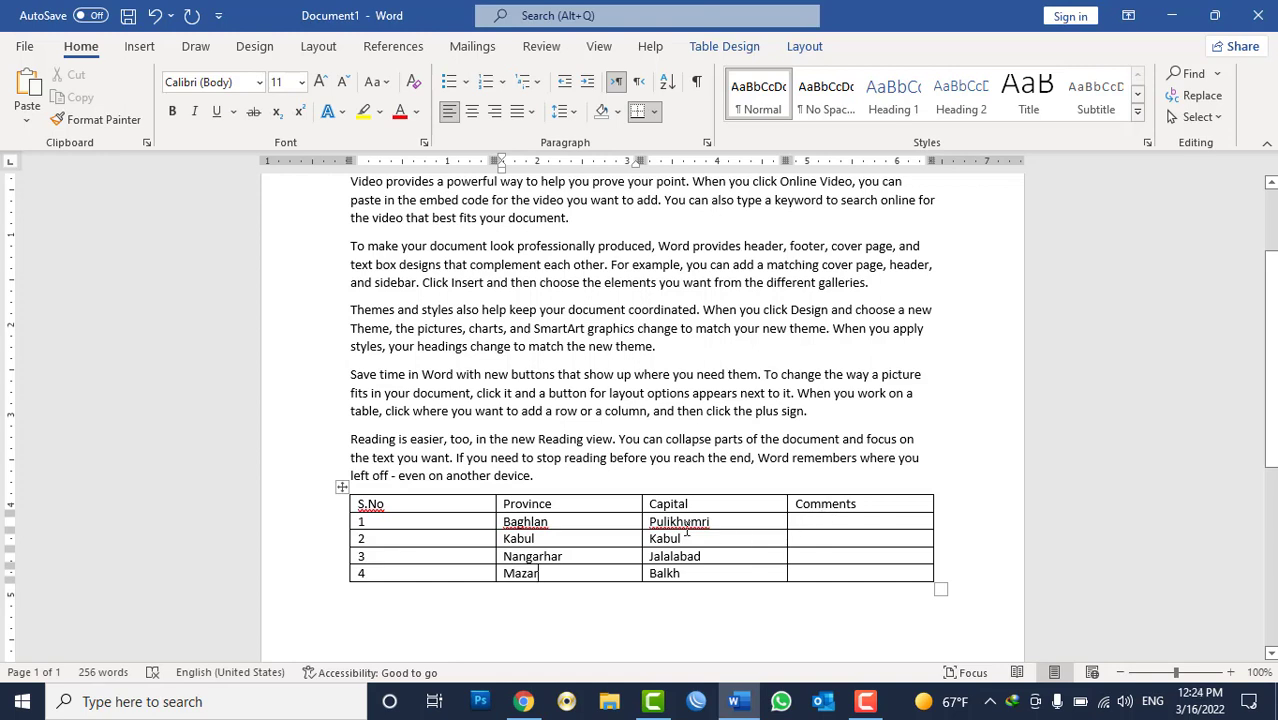
{"action": "left_click", "coordinate": [543, 479]}
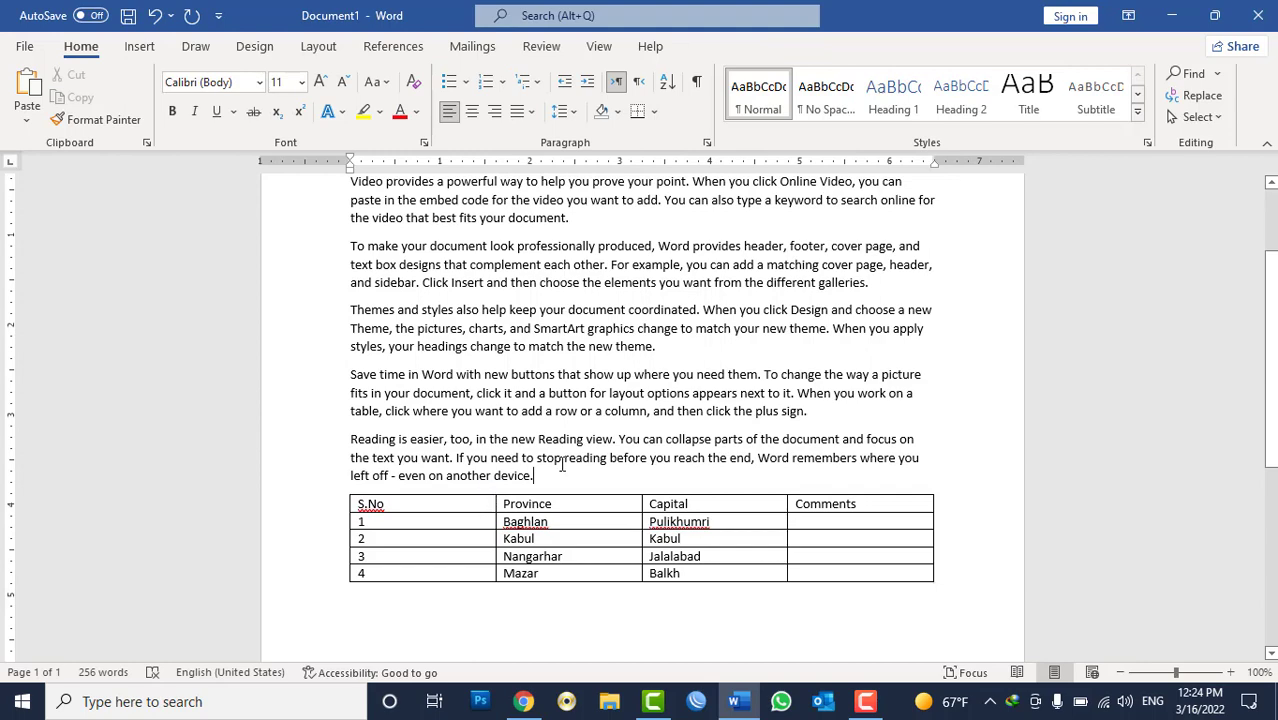
Step: Apply the Heading 1 style to the Afghanistan title
{"action": "scroll", "coordinate": [562, 464], "scroll_direction": "up", "scroll_amount": 2}
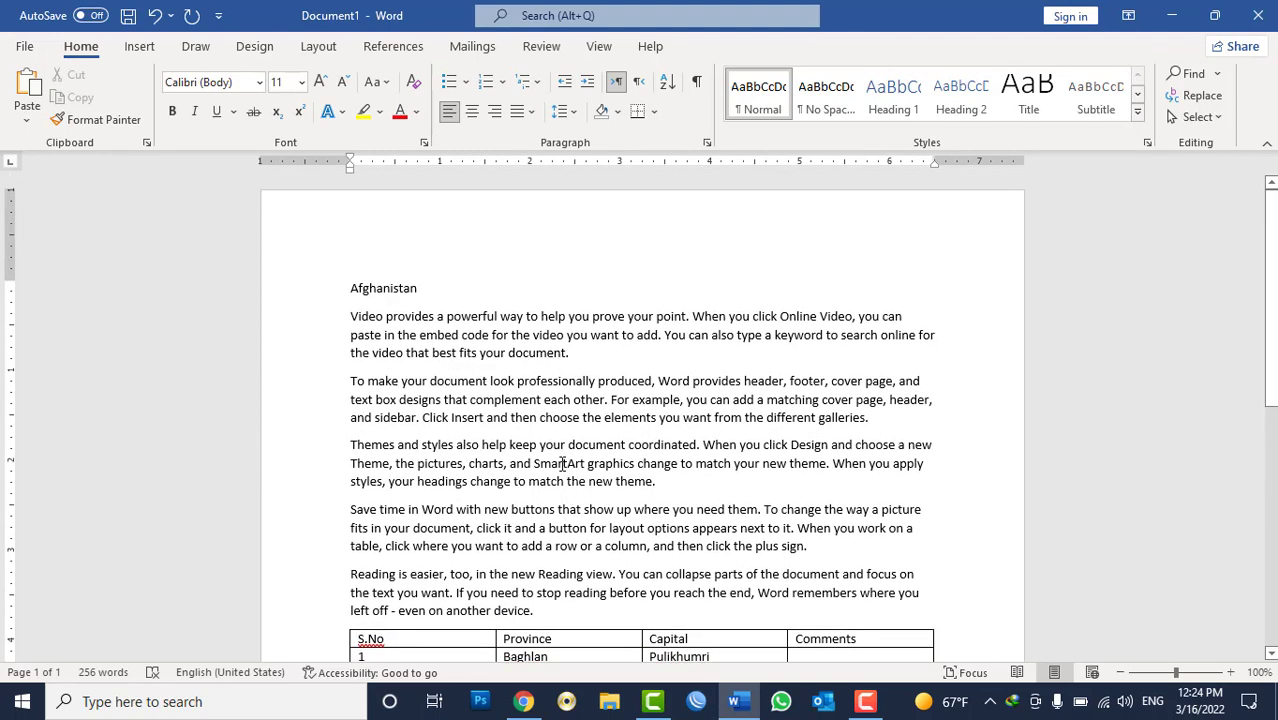
{"action": "scroll", "coordinate": [500, 470], "scroll_direction": "down", "scroll_amount": 3}
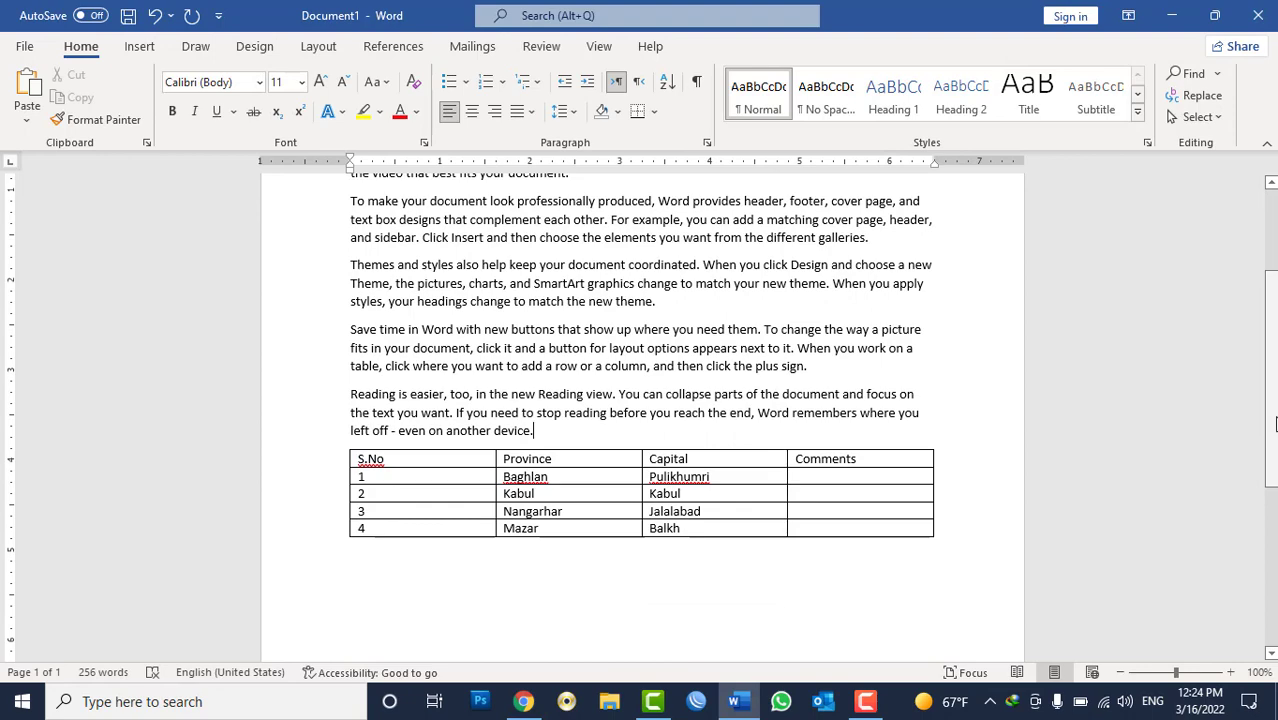
{"action": "scroll", "coordinate": [1275, 424], "scroll_direction": "up", "scroll_amount": 3}
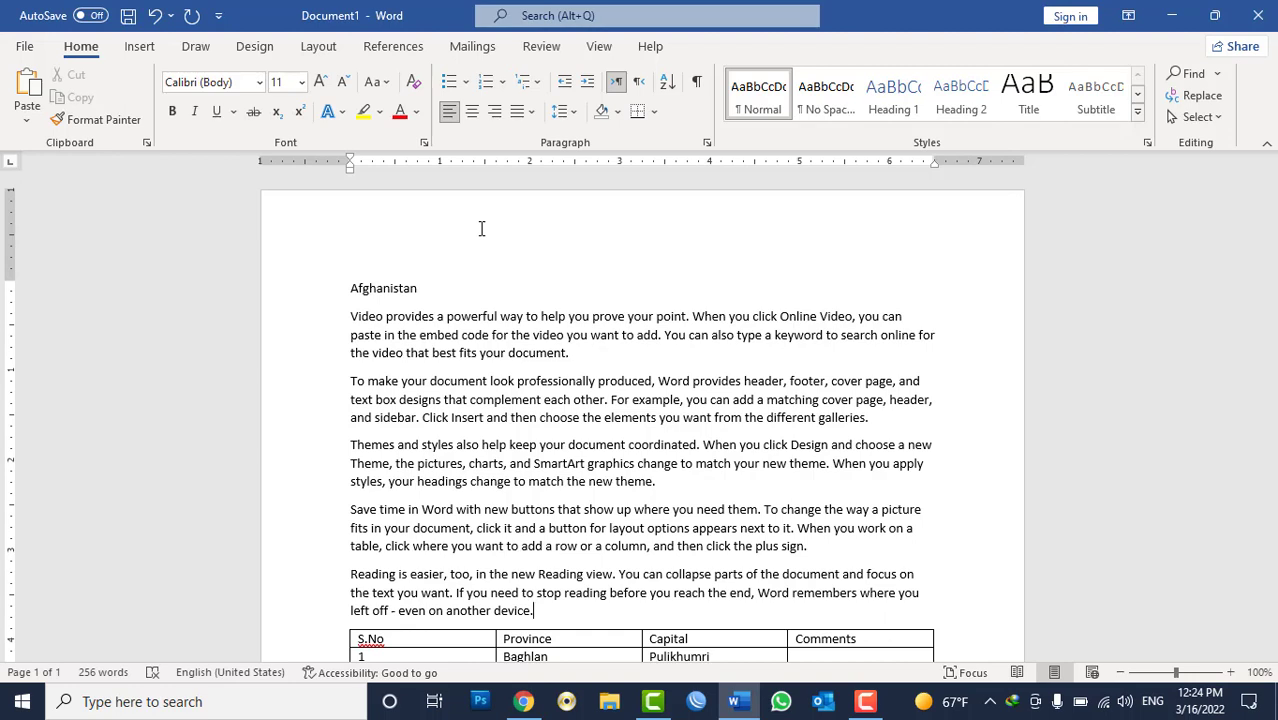
{"action": "double_click", "coordinate": [372, 289]}
{"action": "left_click", "coordinate": [893, 95]}
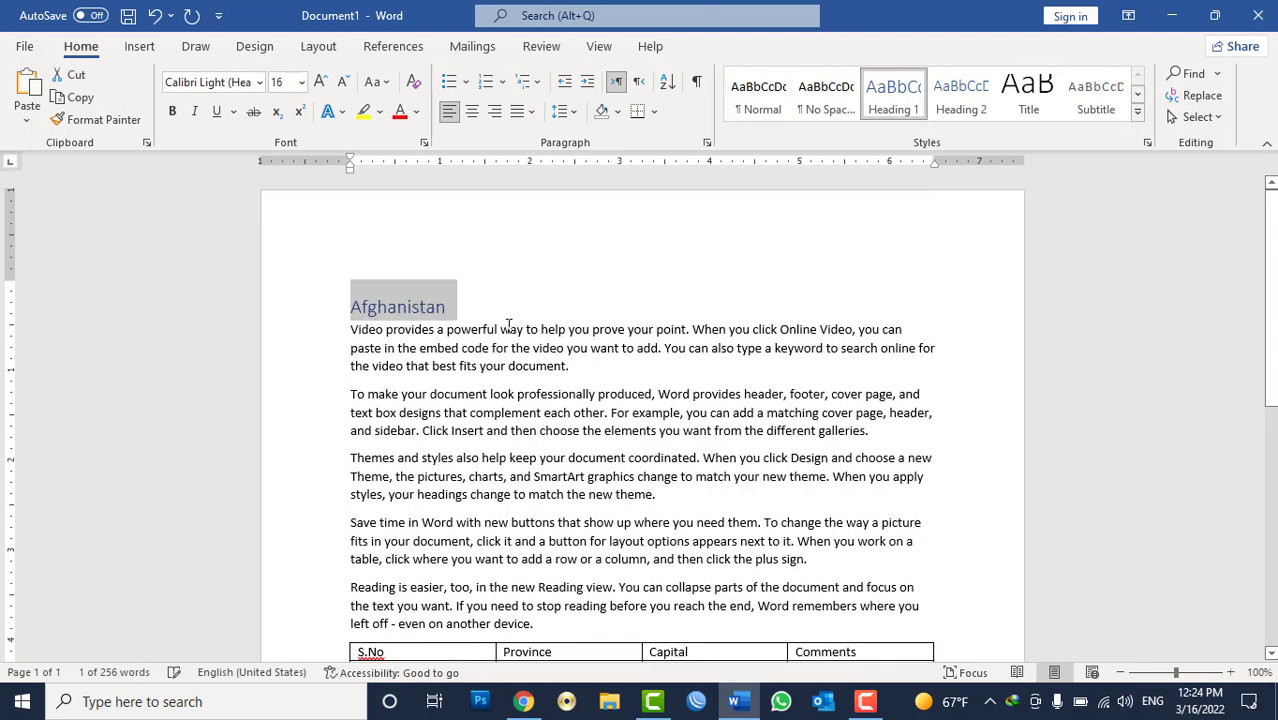
Step: Insert a page break before the heading so it starts on page 2
{"action": "left_click", "coordinate": [377, 259]}
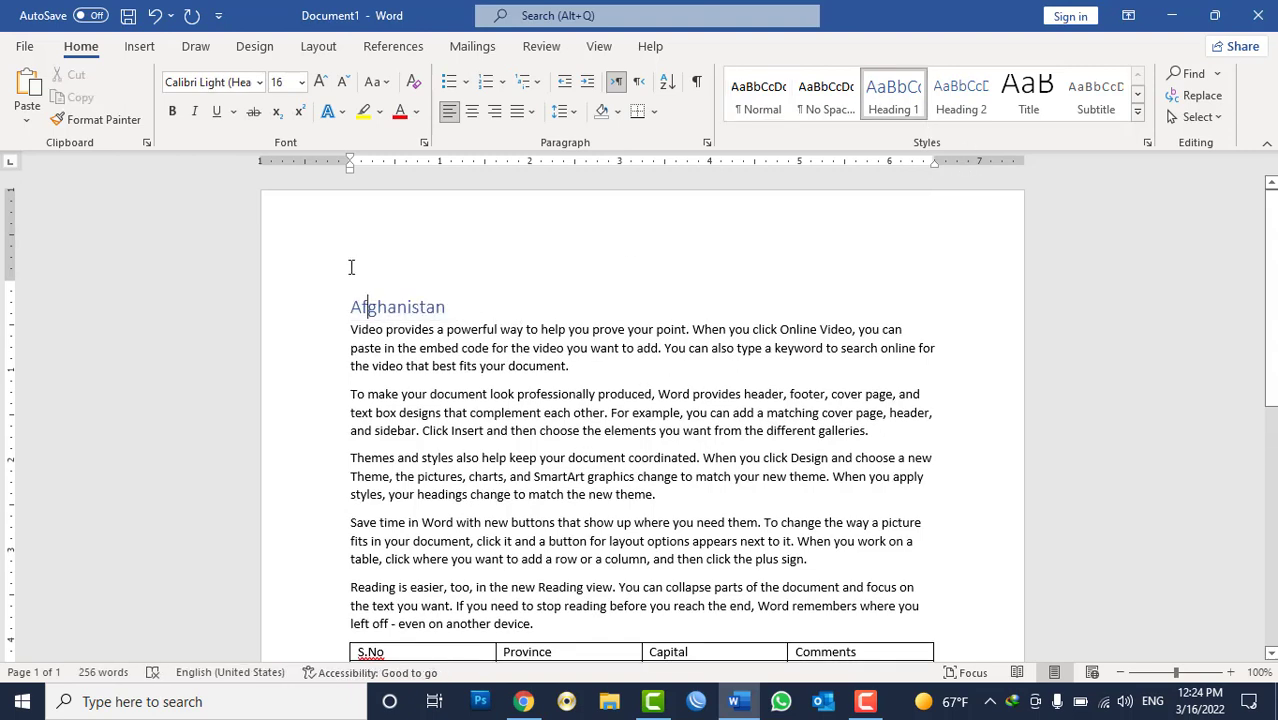
{"action": "key", "text": "ctrl+Return"}
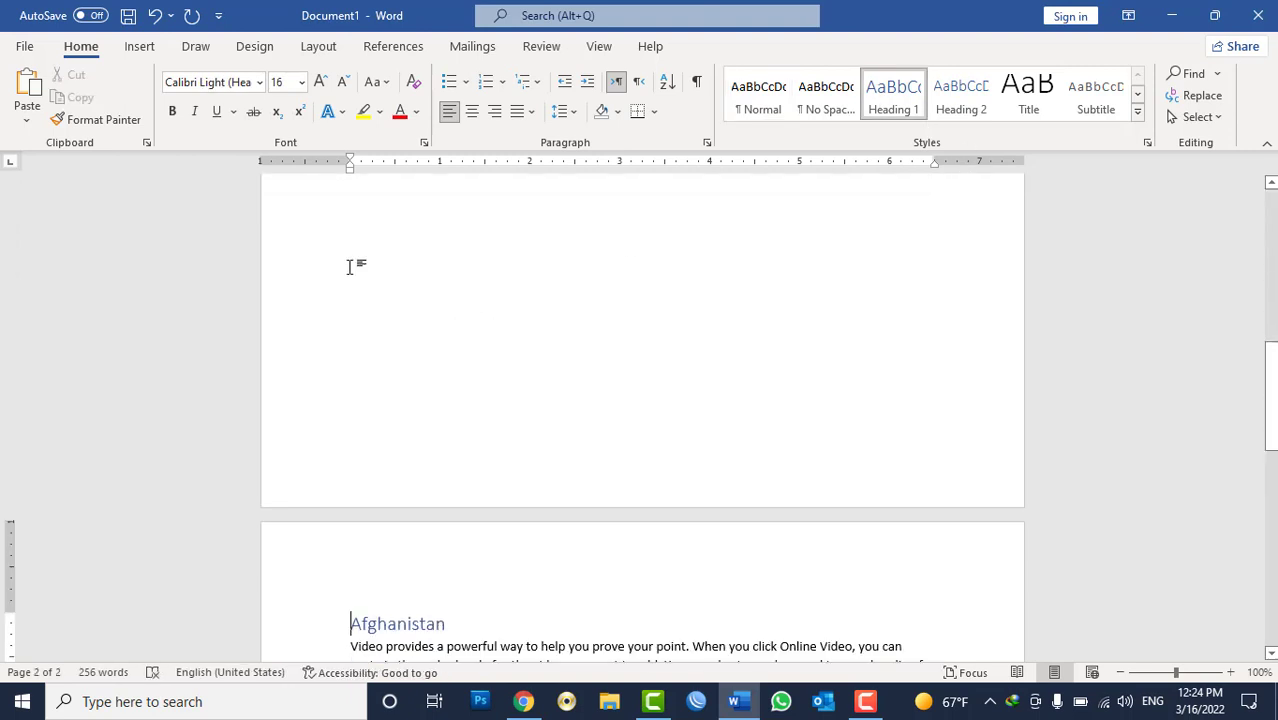
{"action": "scroll", "coordinate": [485, 300], "scroll_direction": "up", "scroll_amount": 3}
{"action": "scroll", "coordinate": [485, 370], "scroll_direction": "down", "scroll_amount": 6}
{"action": "scroll", "coordinate": [488, 383], "scroll_direction": "down", "scroll_amount": 10}
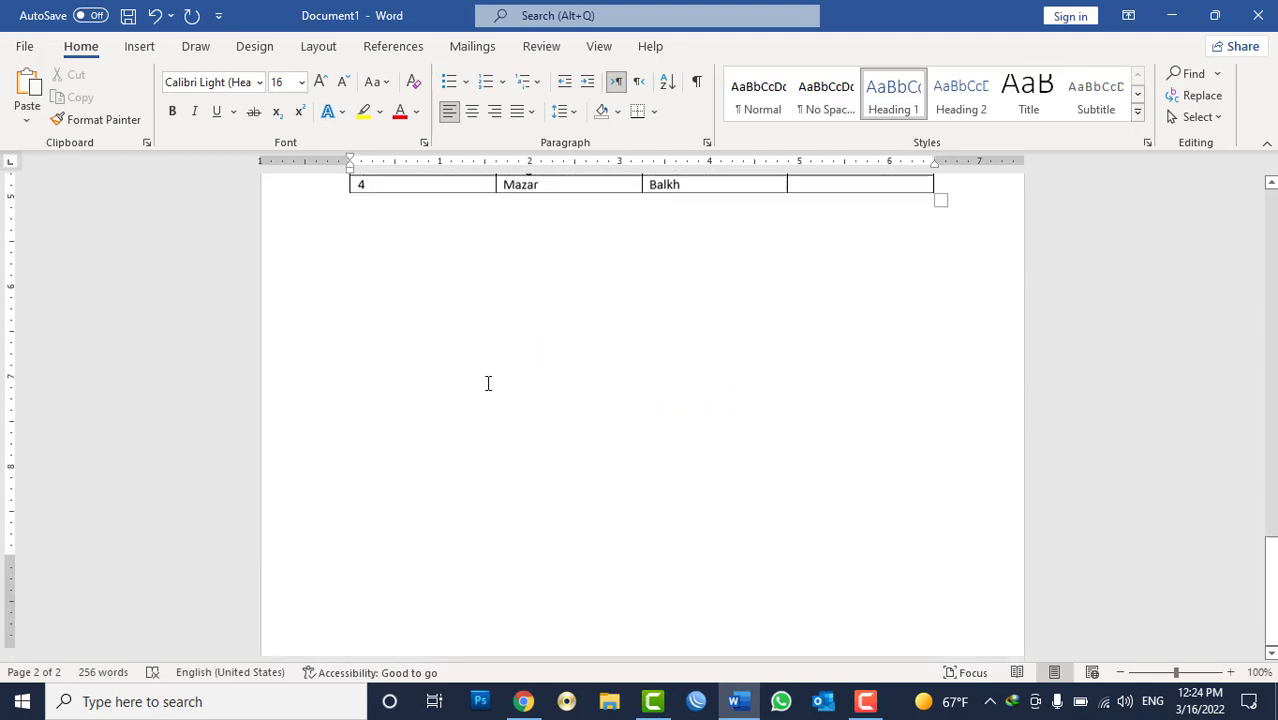
{"action": "scroll", "coordinate": [488, 383], "scroll_direction": "up", "scroll_amount": 5}
Step: Select the table and try a Numbered item cross-reference set to Above/below, then cancel
{"action": "left_click", "coordinate": [405, 374]}
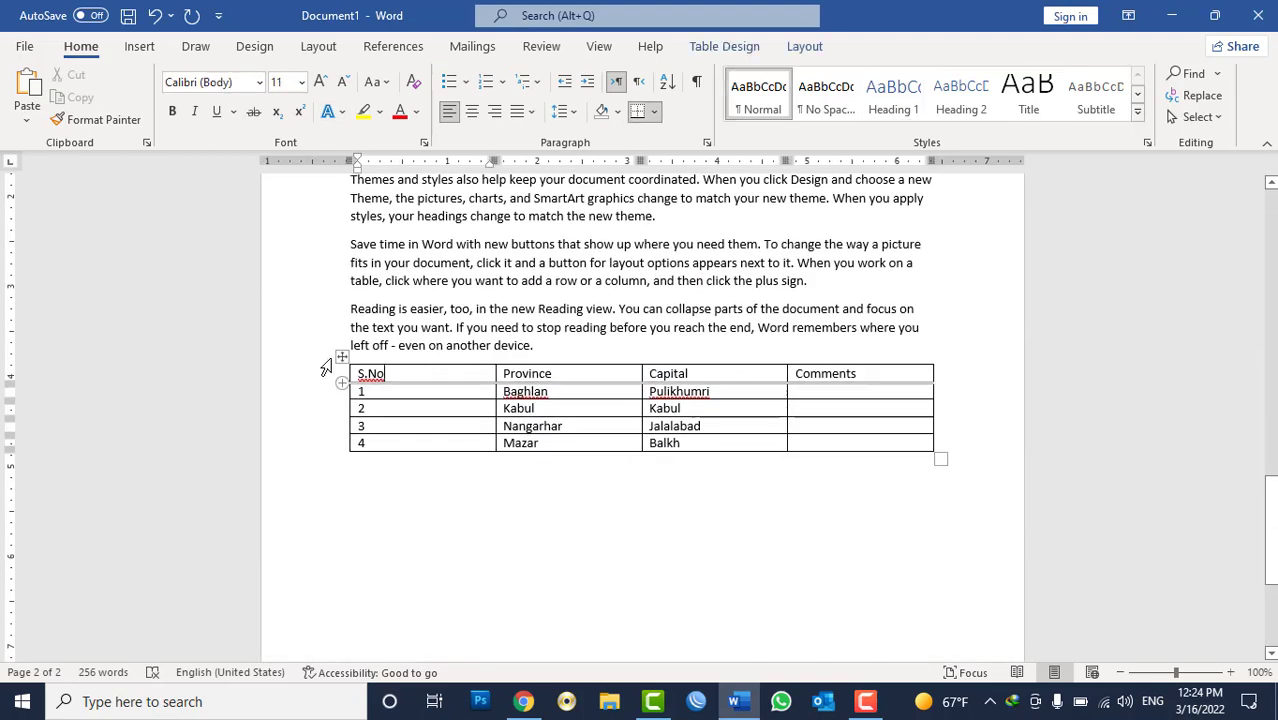
{"action": "left_click", "coordinate": [341, 357]}
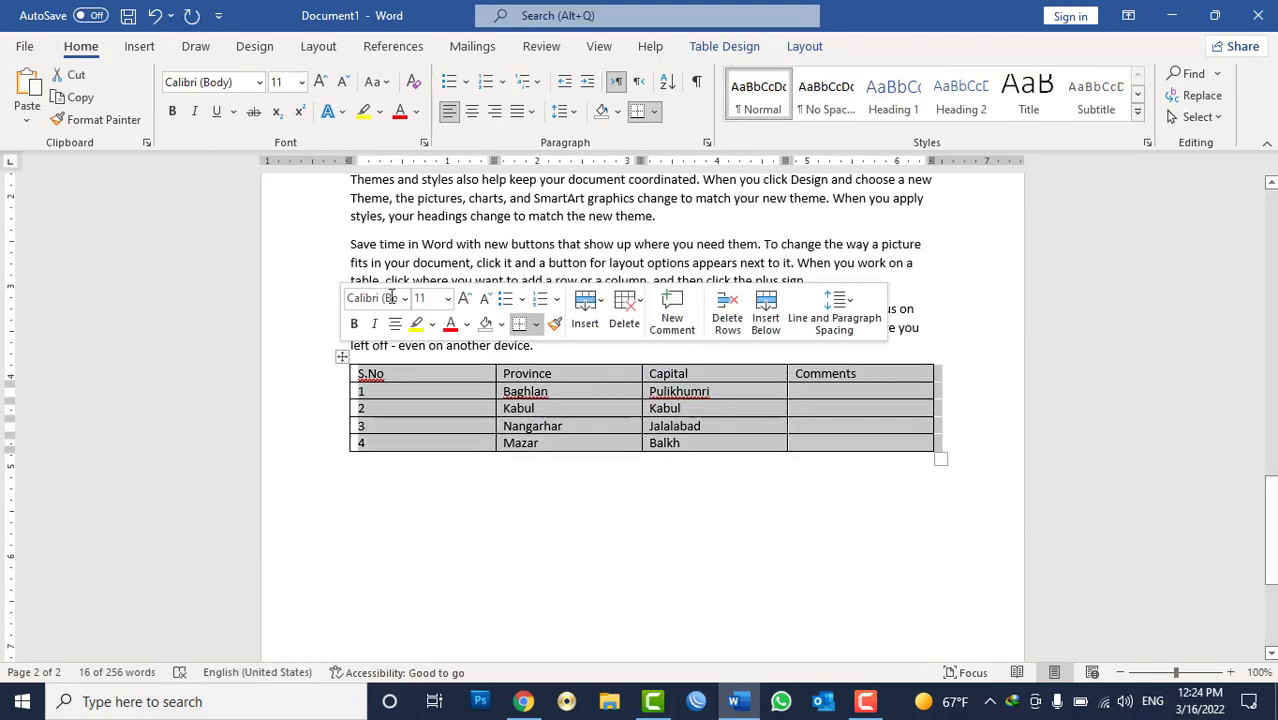
{"action": "left_click", "coordinate": [141, 48]}
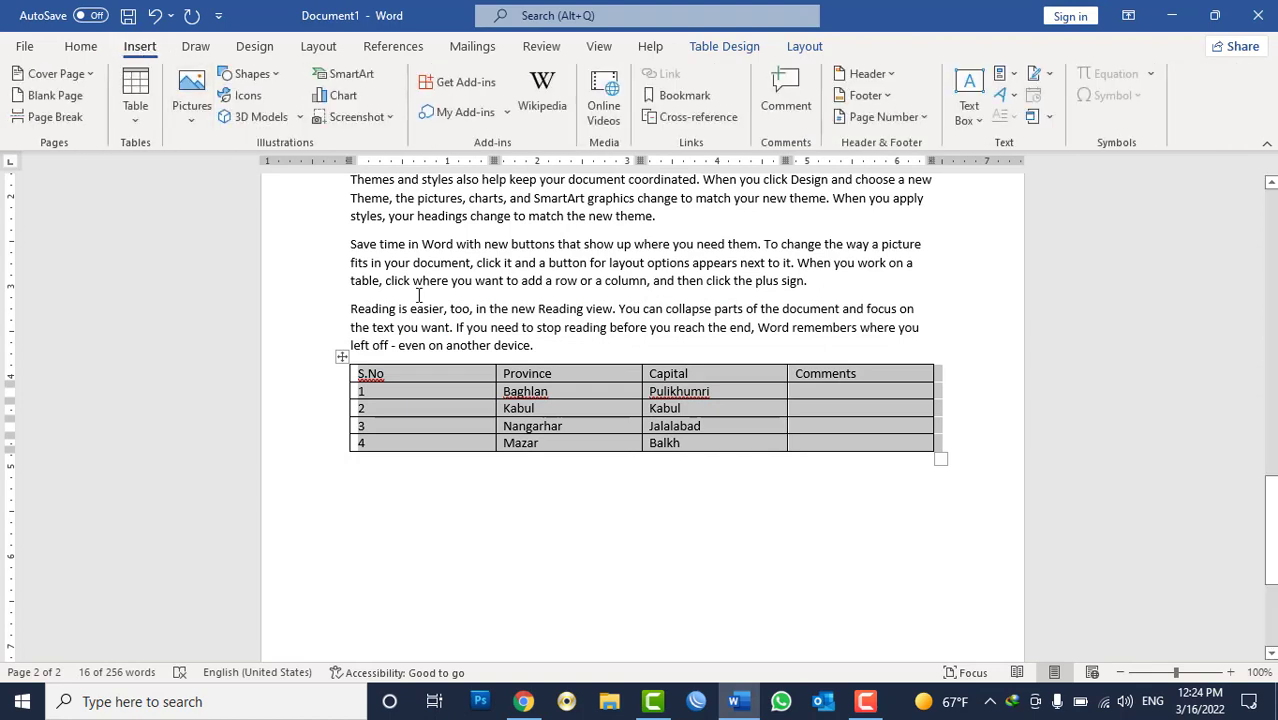
{"action": "left_click", "coordinate": [679, 118]}
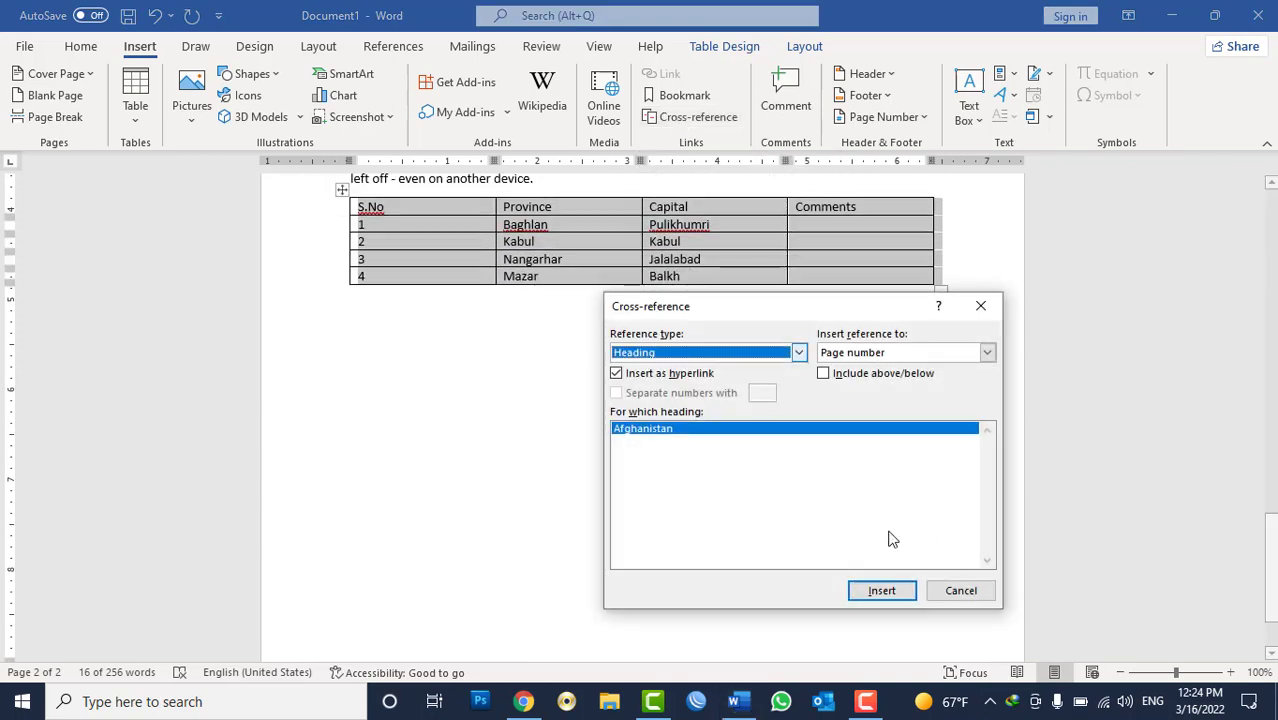
{"action": "left_click", "coordinate": [755, 352]}
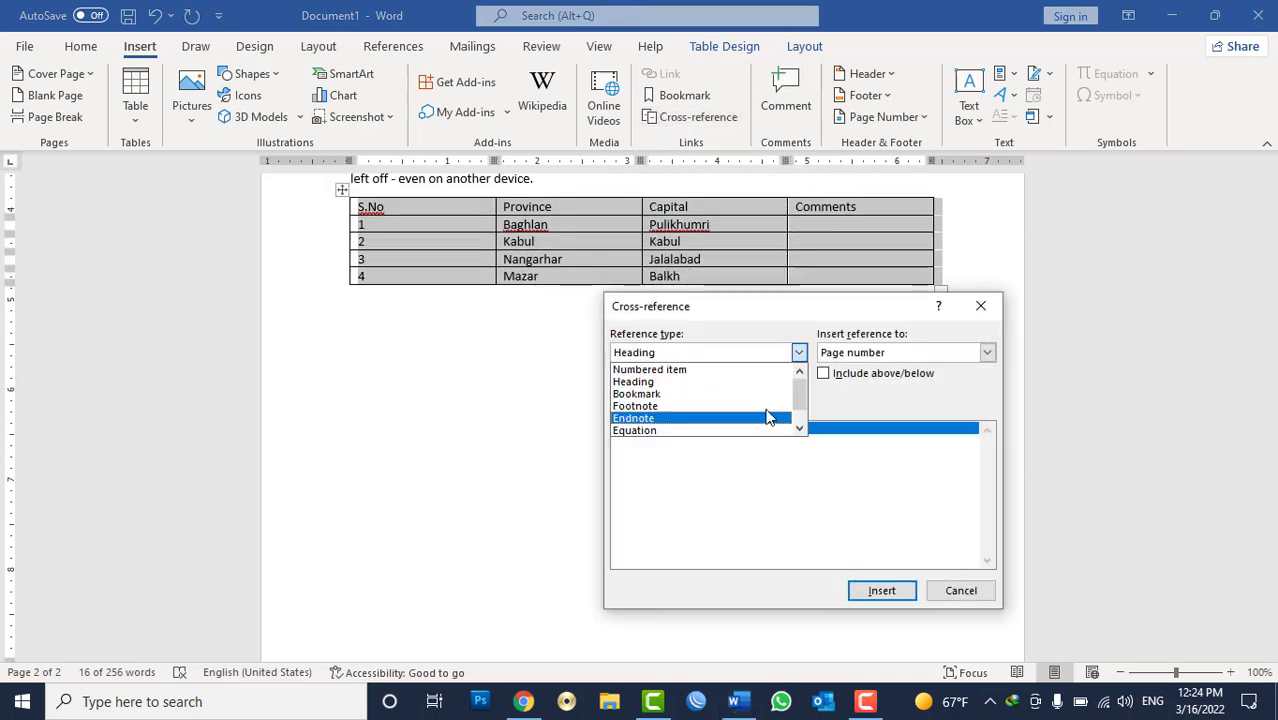
{"action": "left_click", "coordinate": [727, 371]}
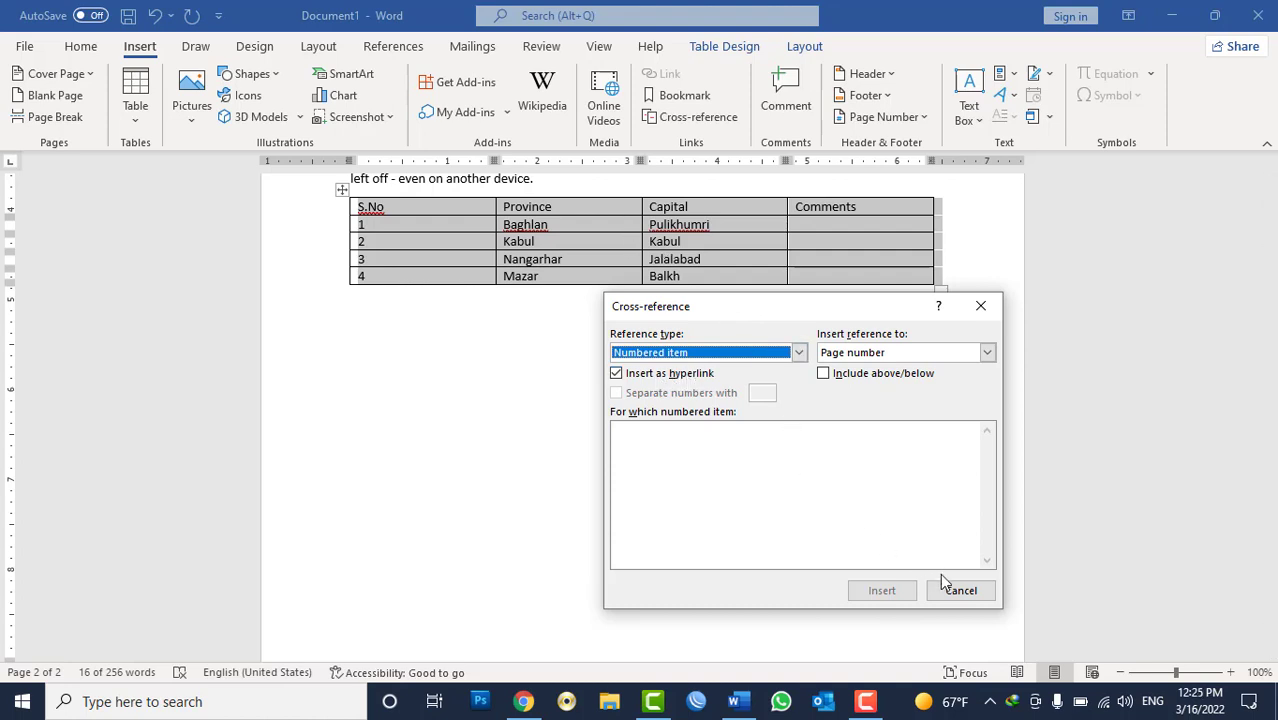
{"action": "left_click", "coordinate": [890, 353]}
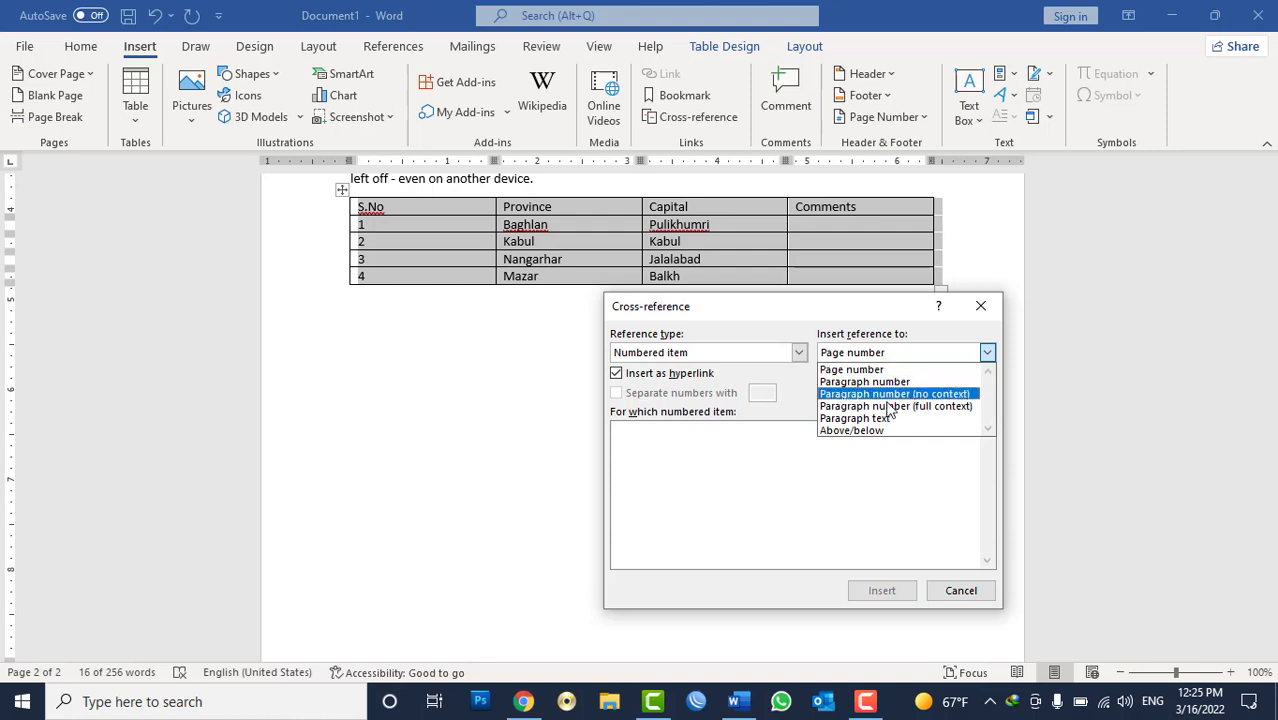
{"action": "left_click", "coordinate": [870, 430]}
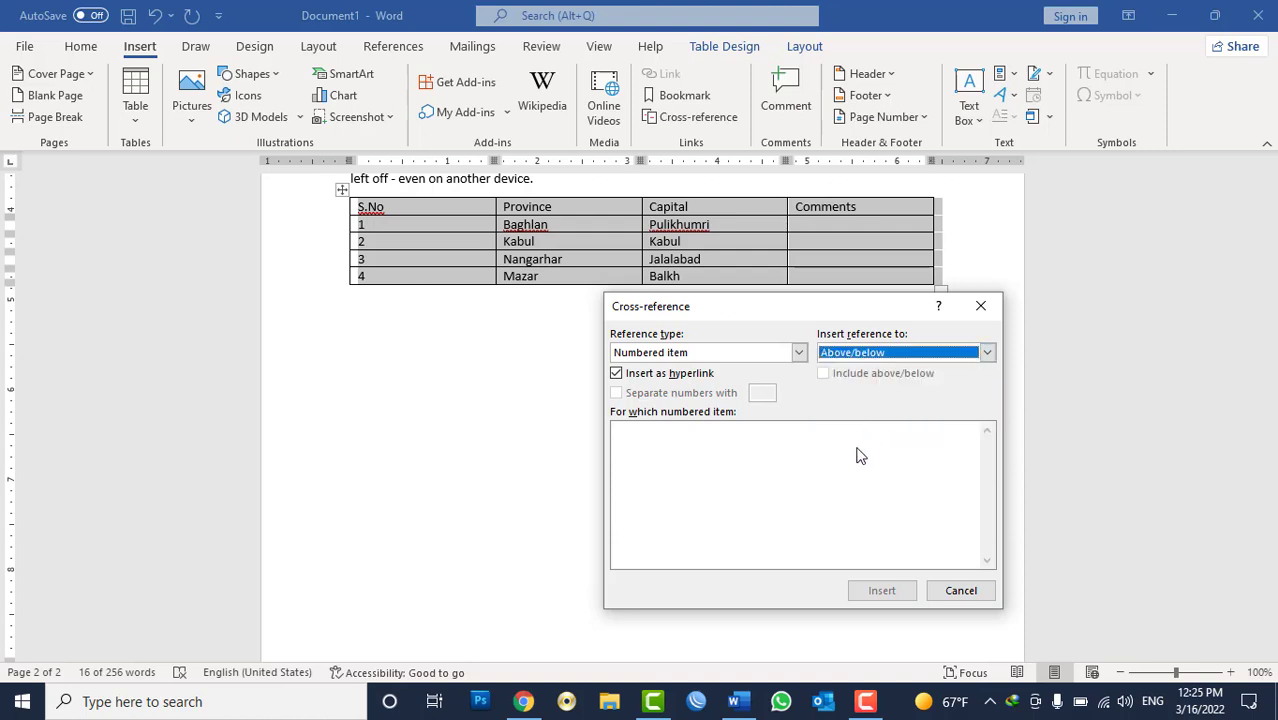
{"action": "left_click", "coordinate": [958, 590]}
Step: Select the whole province table with its move handle, ready for captioning
{"action": "scroll", "coordinate": [620, 270], "scroll_direction": "up", "scroll_amount": 3}
{"action": "scroll", "coordinate": [641, 289], "scroll_direction": "up", "scroll_amount": 2}
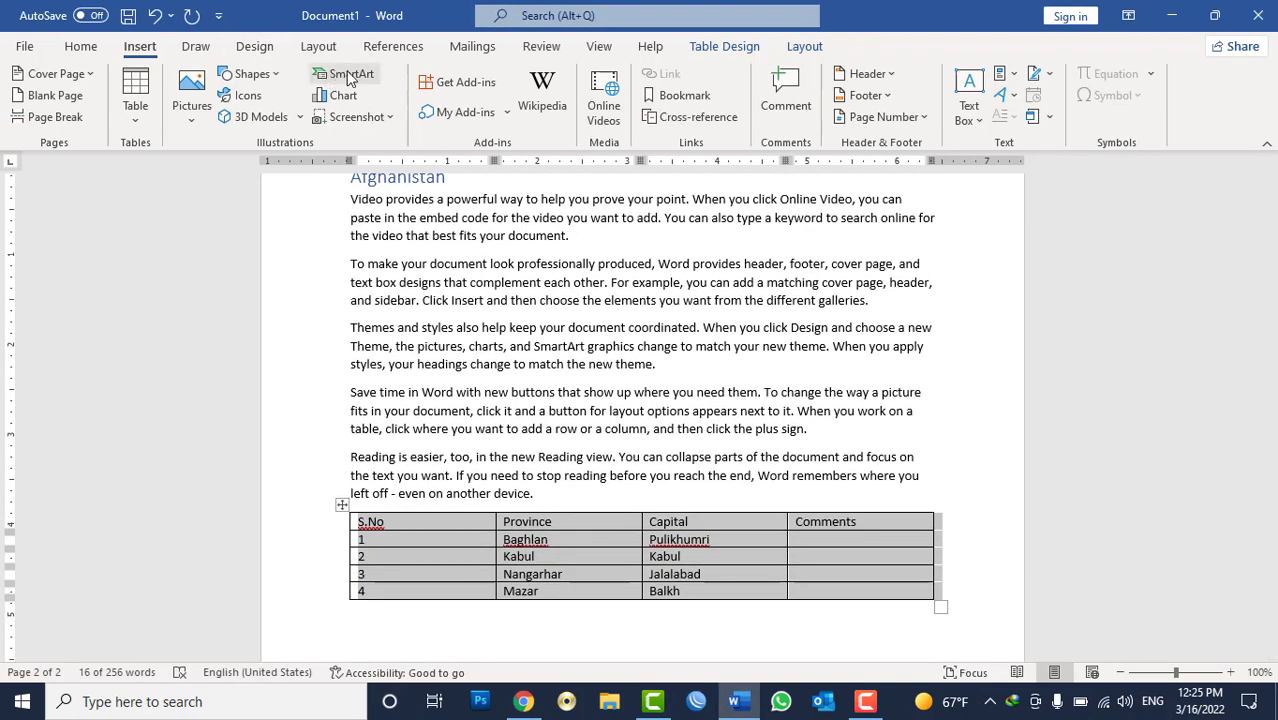
{"action": "left_click", "coordinate": [381, 52]}
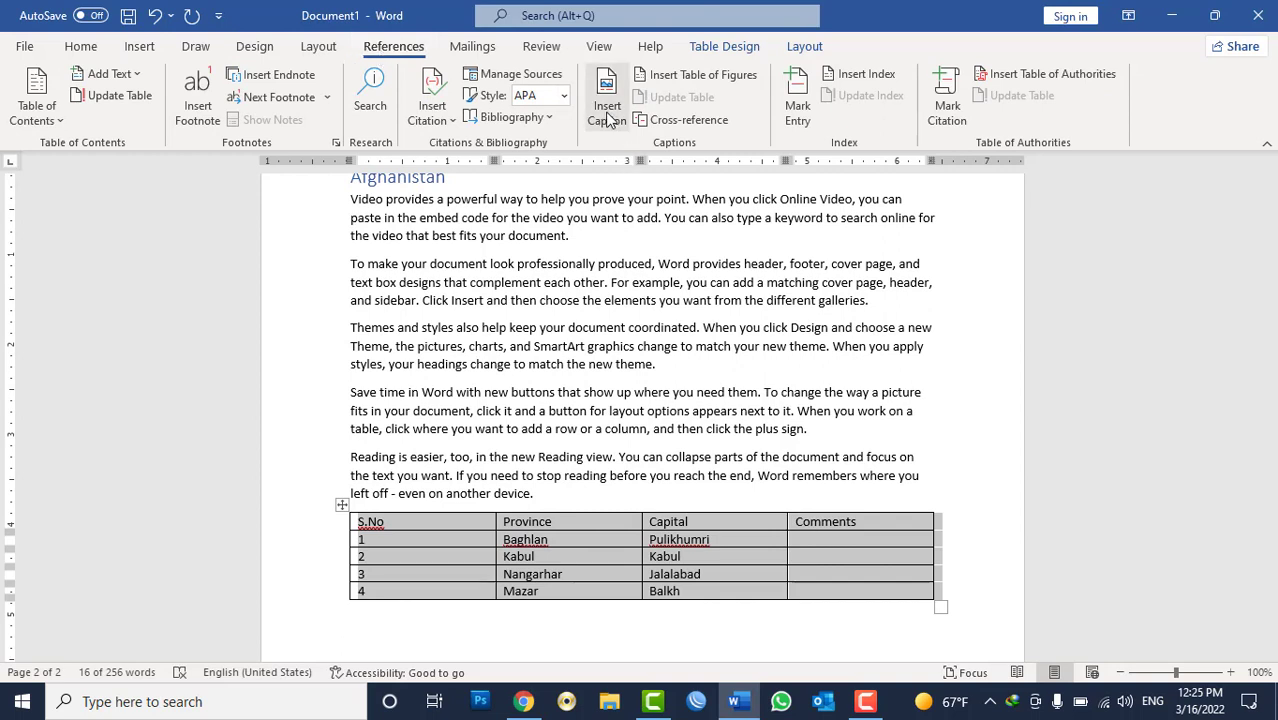
{"action": "left_click", "coordinate": [140, 50]}
{"action": "left_click", "coordinate": [512, 456]}
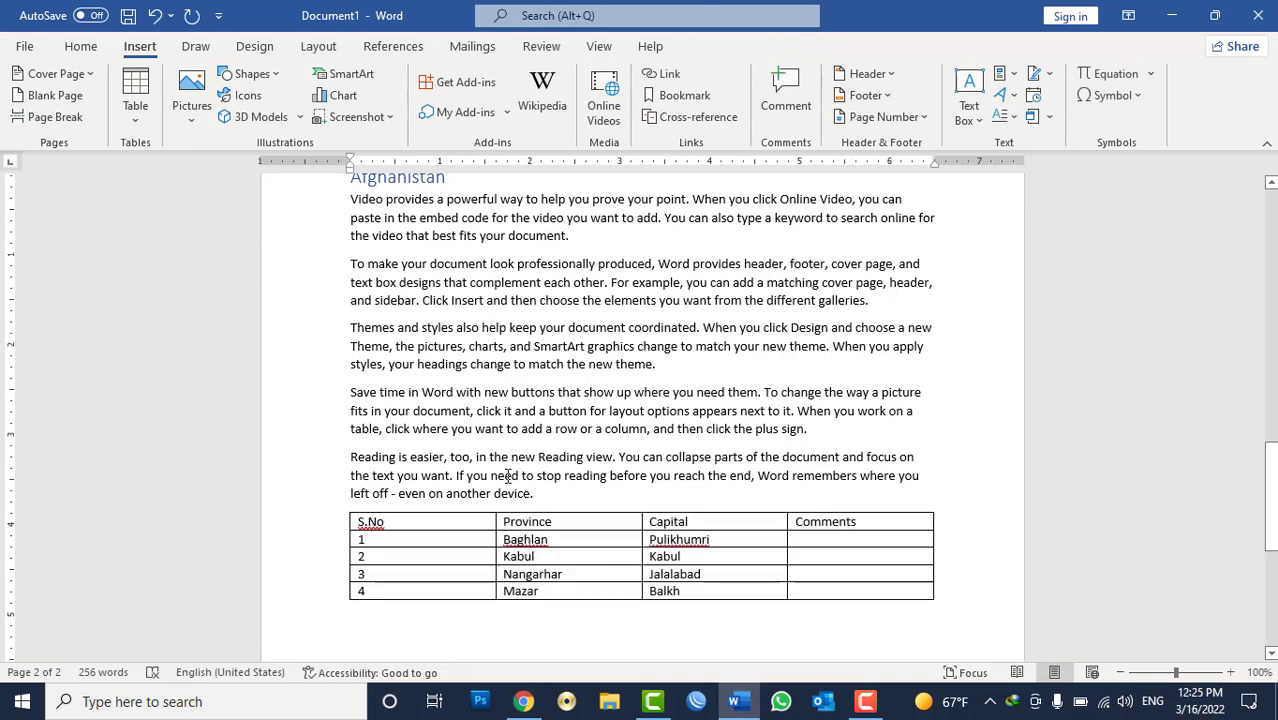
{"action": "left_click", "coordinate": [429, 520]}
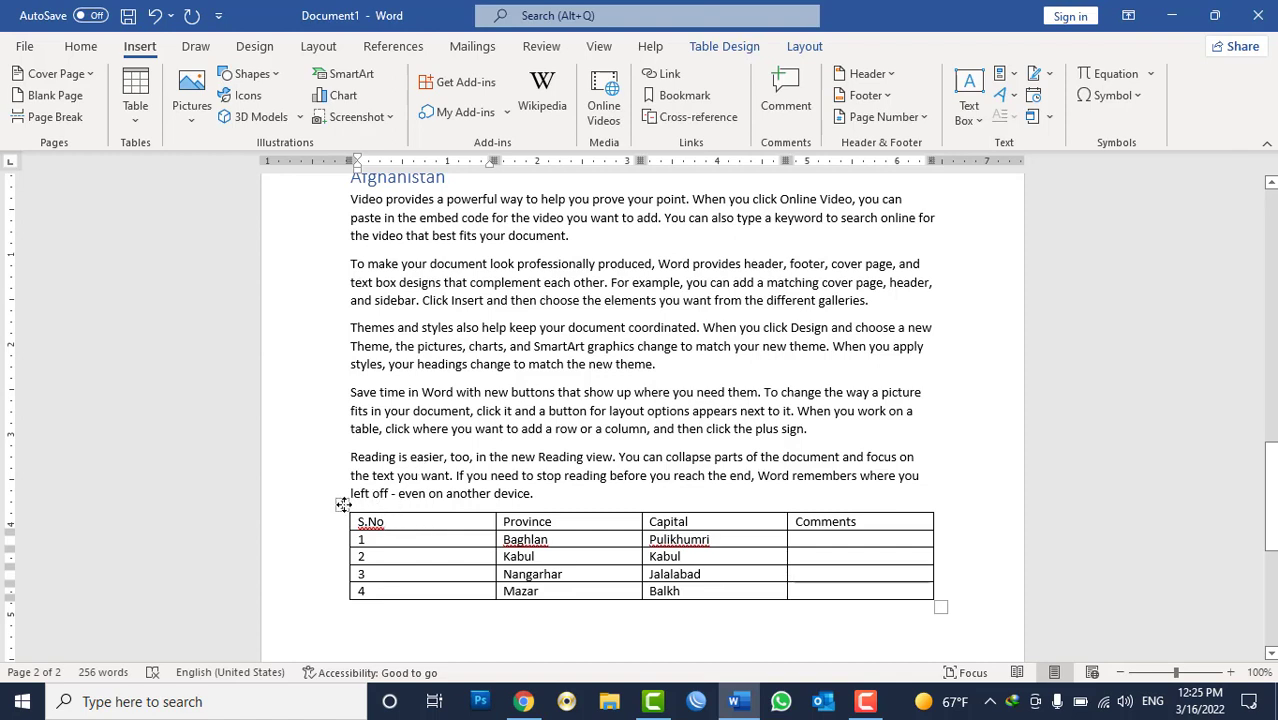
{"action": "left_click", "coordinate": [342, 505]}
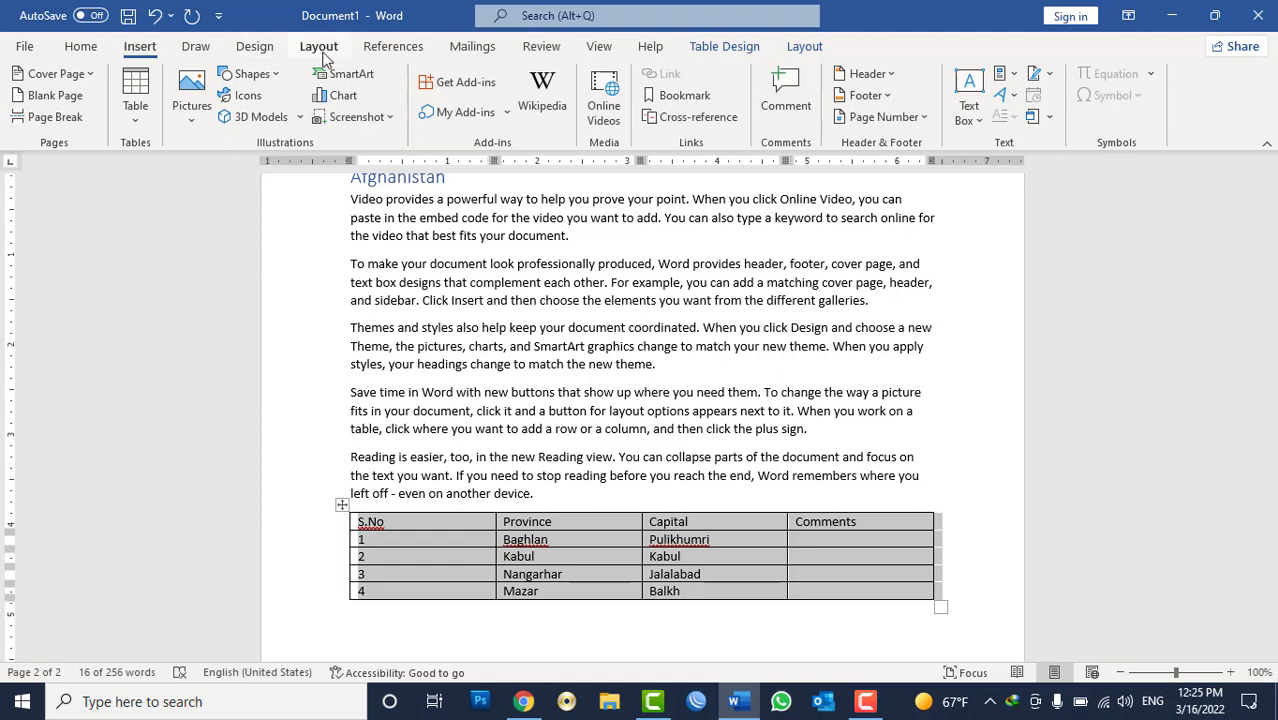
{"action": "left_click", "coordinate": [421, 56]}
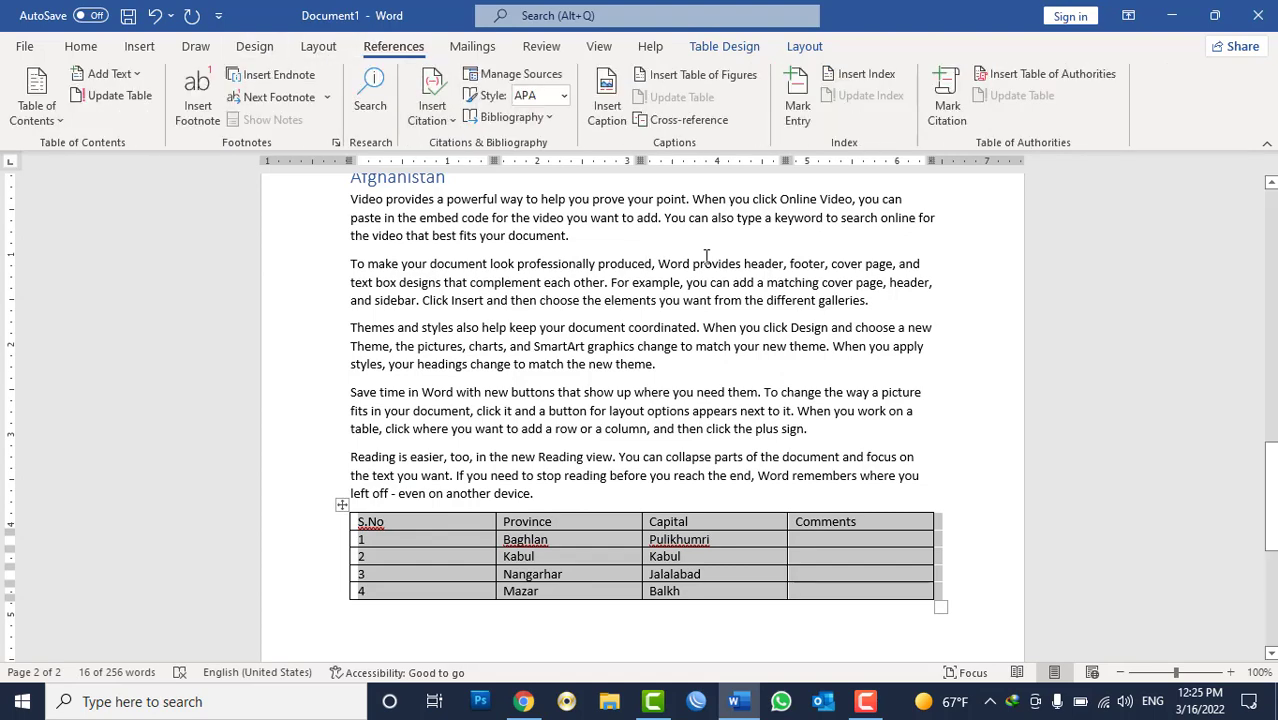
Step: Insert the caption 'Table 1: Province of Afghanistan' using the Table label
{"action": "left_click", "coordinate": [622, 119]}
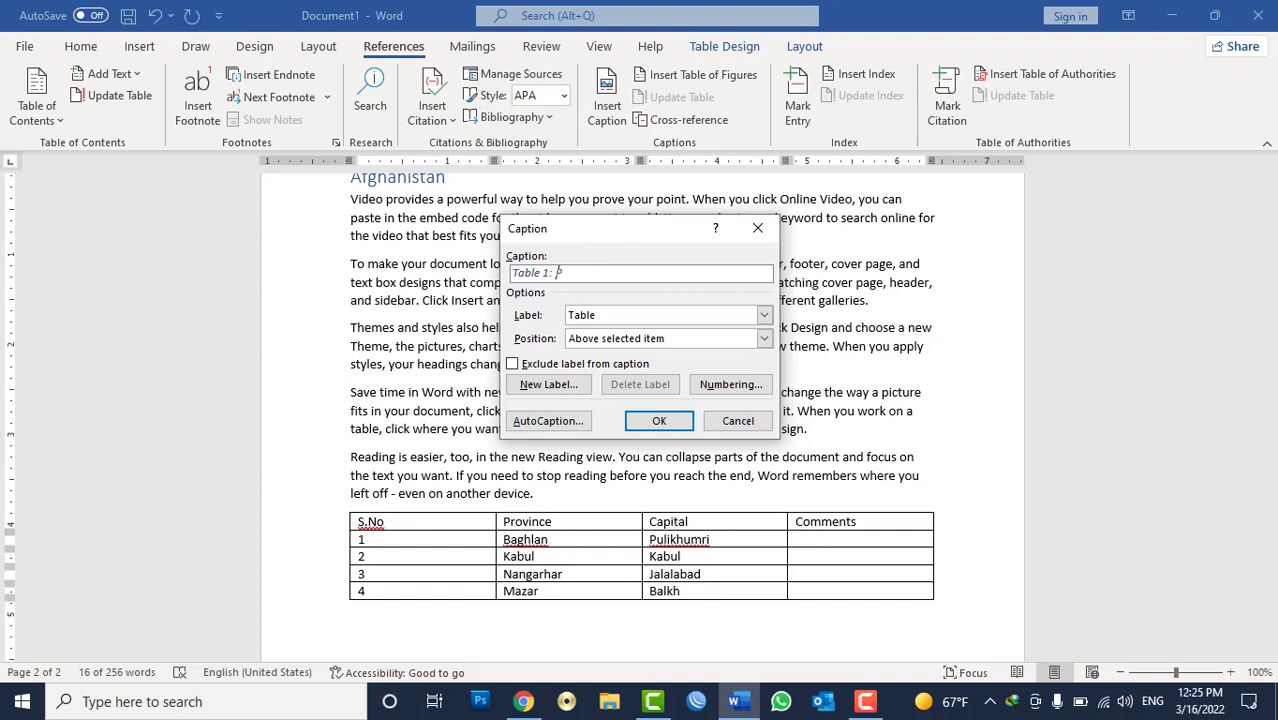
{"action": "type", "text": "of Afgha"}
{"action": "type", "text": "nistan"}
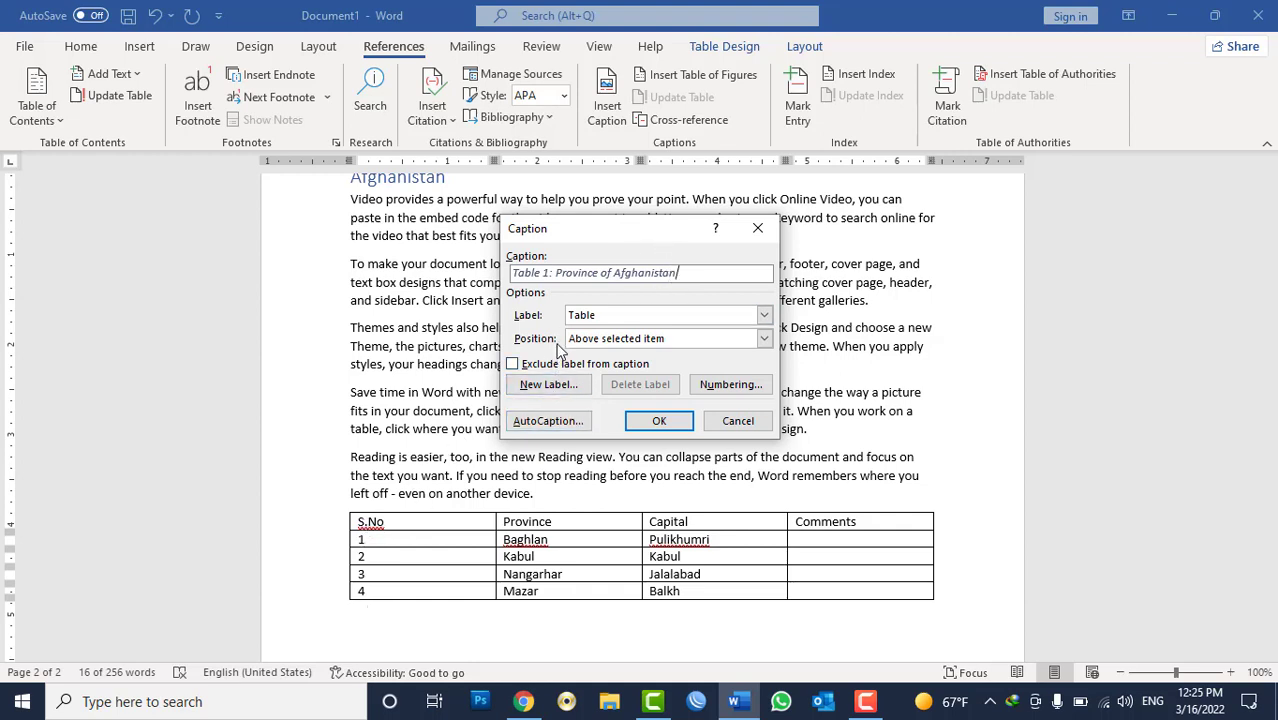
{"action": "left_click", "coordinate": [638, 318]}
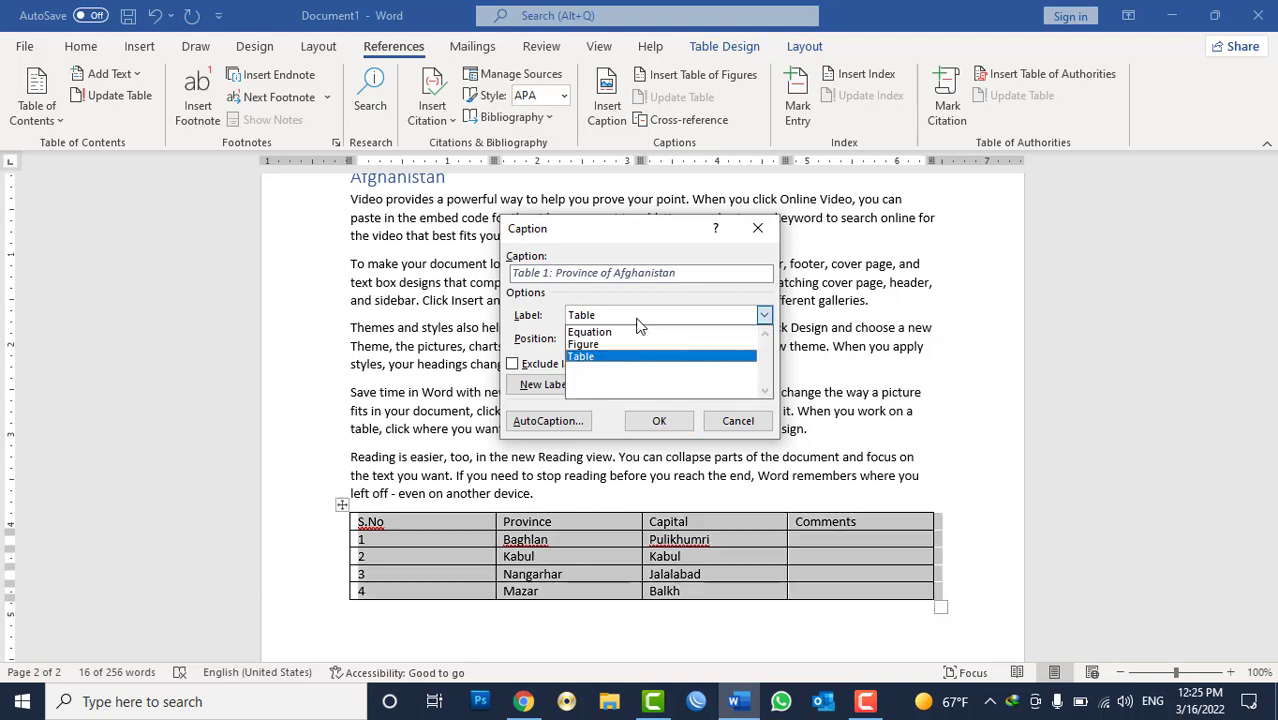
{"action": "left_click", "coordinate": [638, 322]}
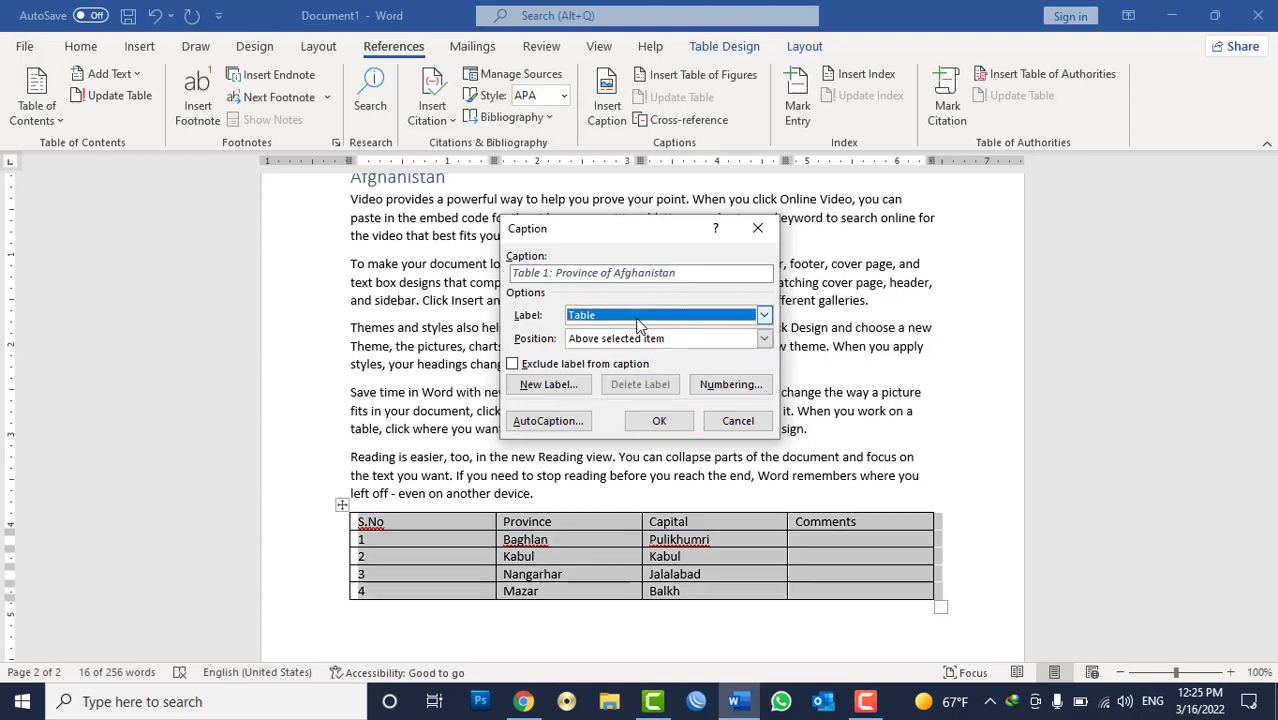
{"action": "left_click", "coordinate": [656, 421]}
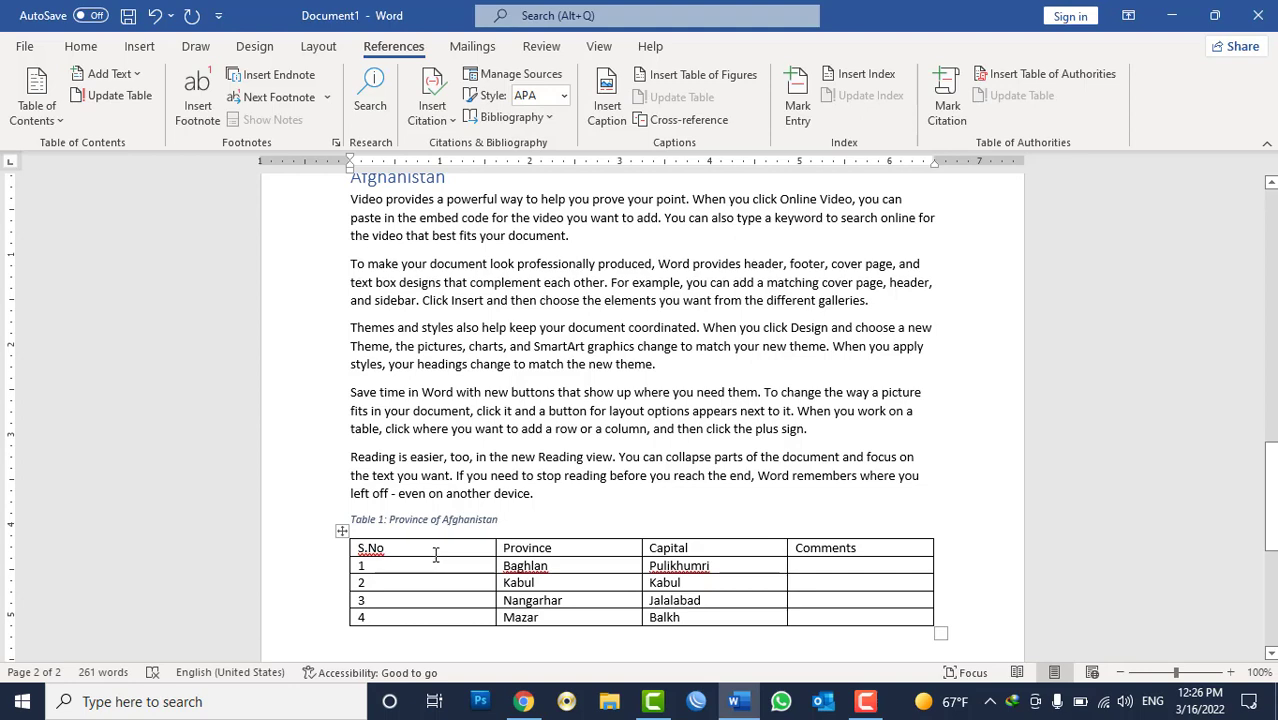
Step: Add filler paragraphs below the table with =rand()
{"action": "scroll", "coordinate": [513, 507], "scroll_direction": "down", "scroll_amount": 3}
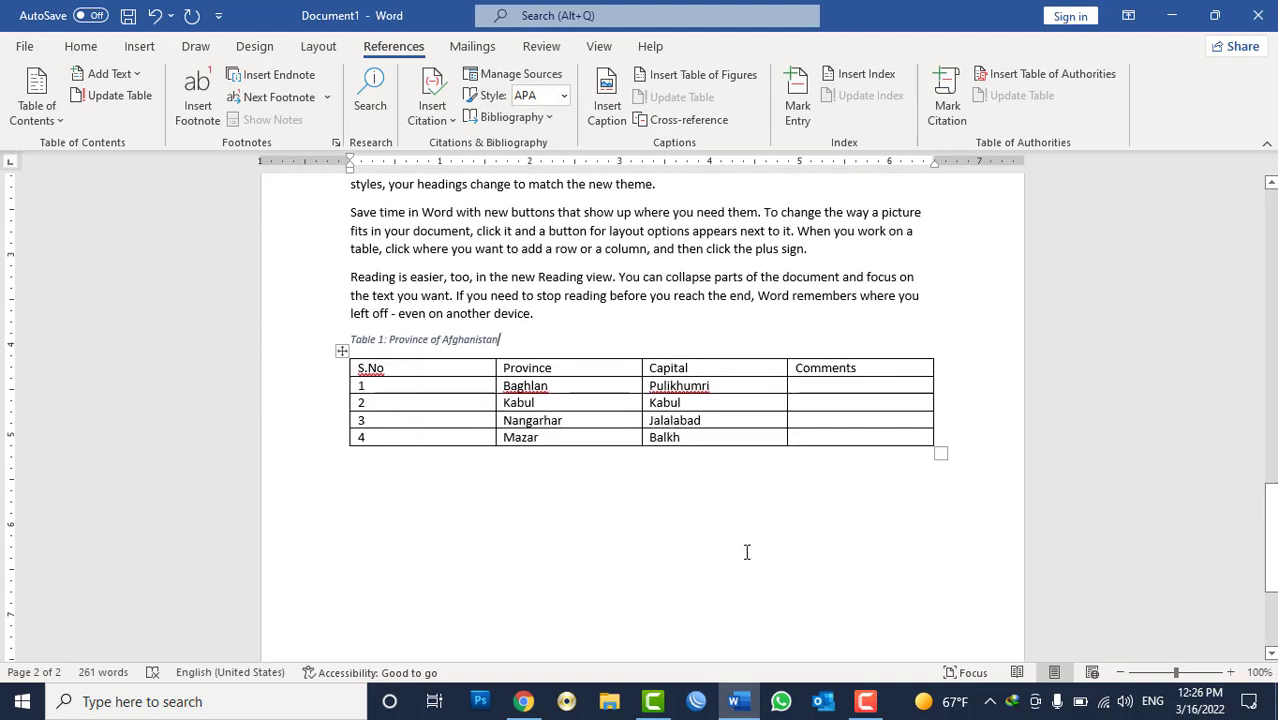
{"action": "key", "text": "Return"}
{"action": "key", "text": "Return"}
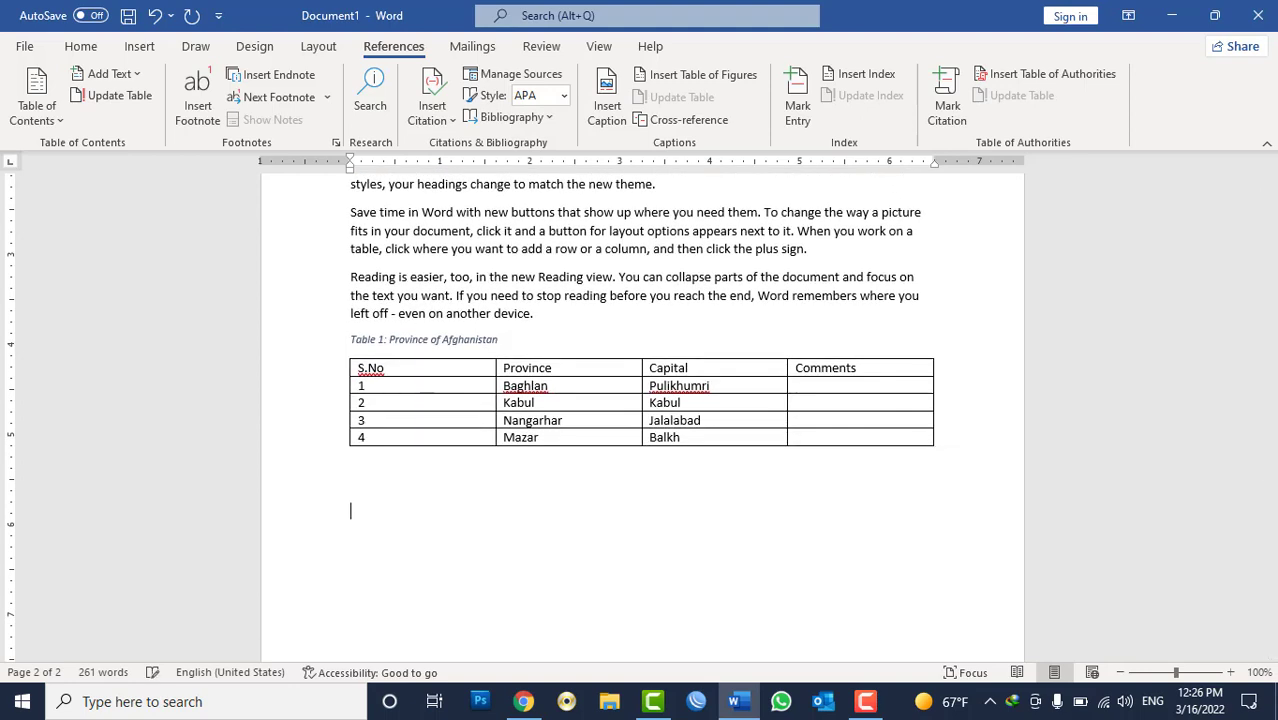
{"action": "type", "text": "rand()"}
{"action": "key", "text": "Return"}
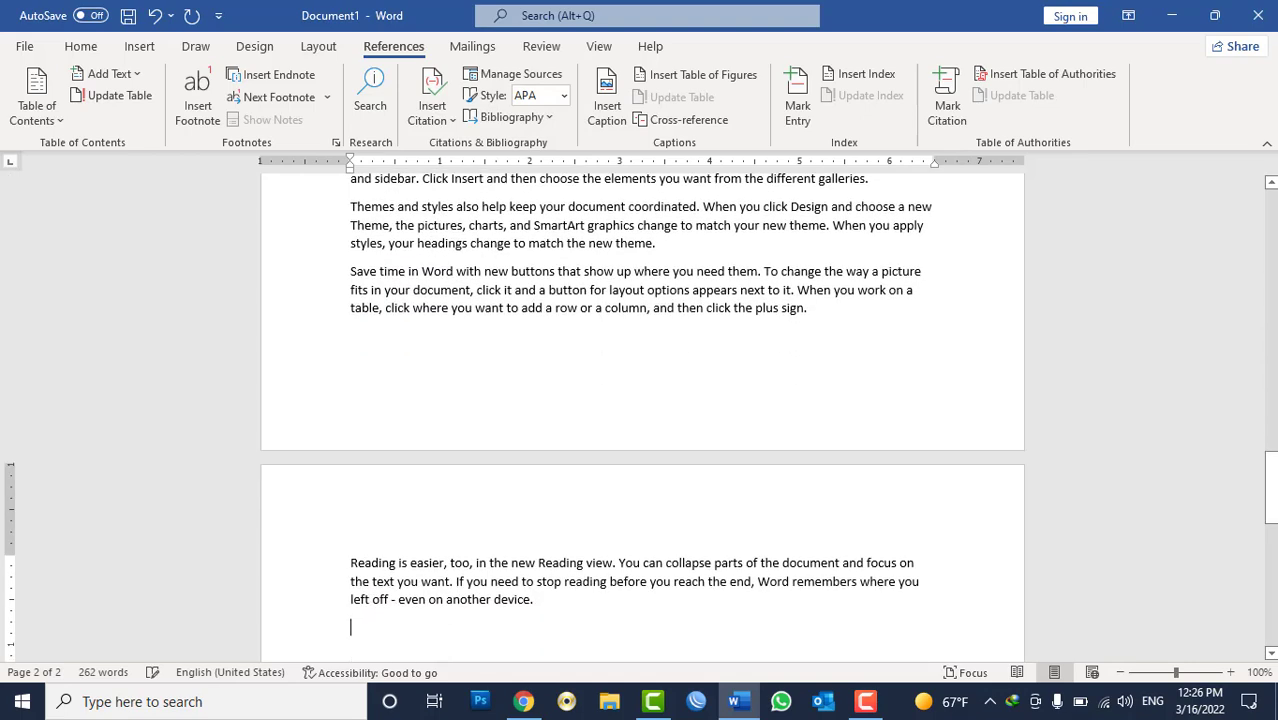
Step: Paste the province table onto the next page below the filler text
{"action": "scroll", "coordinate": [983, 494], "scroll_direction": "up", "scroll_amount": 6}
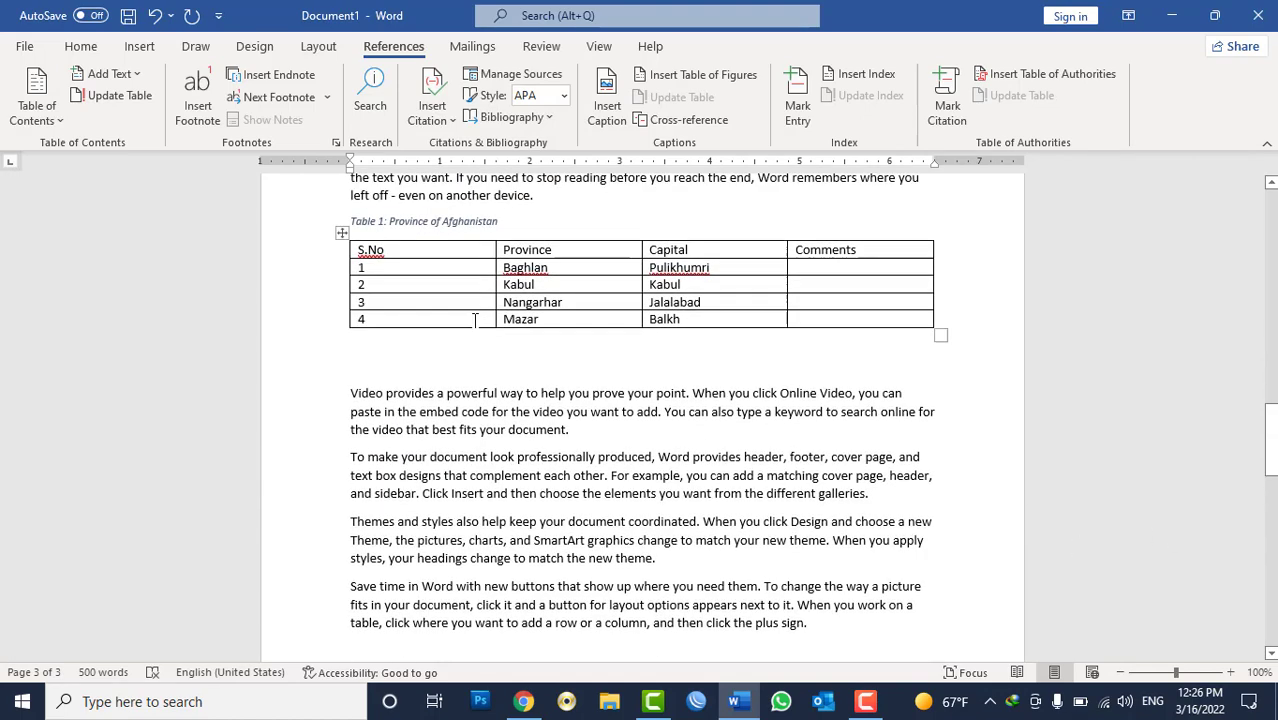
{"action": "left_click", "coordinate": [343, 233]}
{"action": "key", "text": "ctrl+x"}
{"action": "scroll", "coordinate": [456, 362], "scroll_direction": "down", "scroll_amount": 4}
{"action": "left_click", "coordinate": [408, 505]}
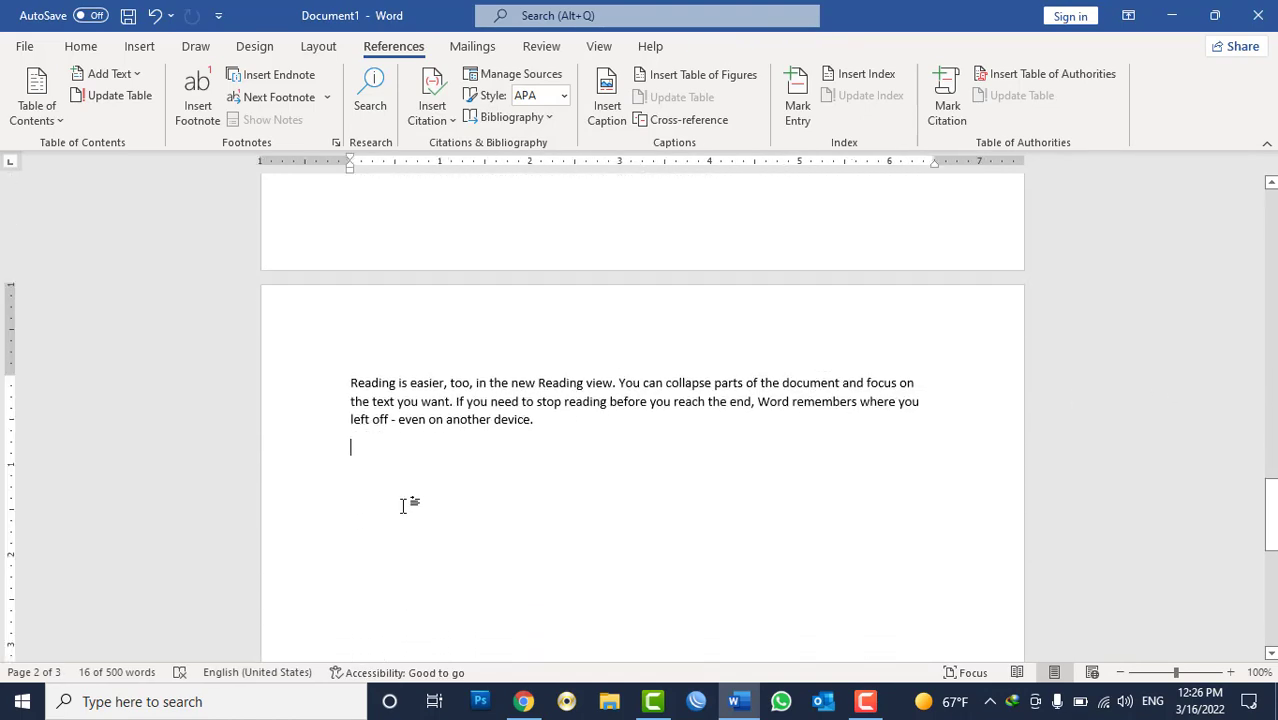
{"action": "key", "text": "ctrl+v"}
Step: Caption the pasted table 'Table 2: Top Districts of Afghanistan'
{"action": "left_click", "coordinate": [342, 431]}
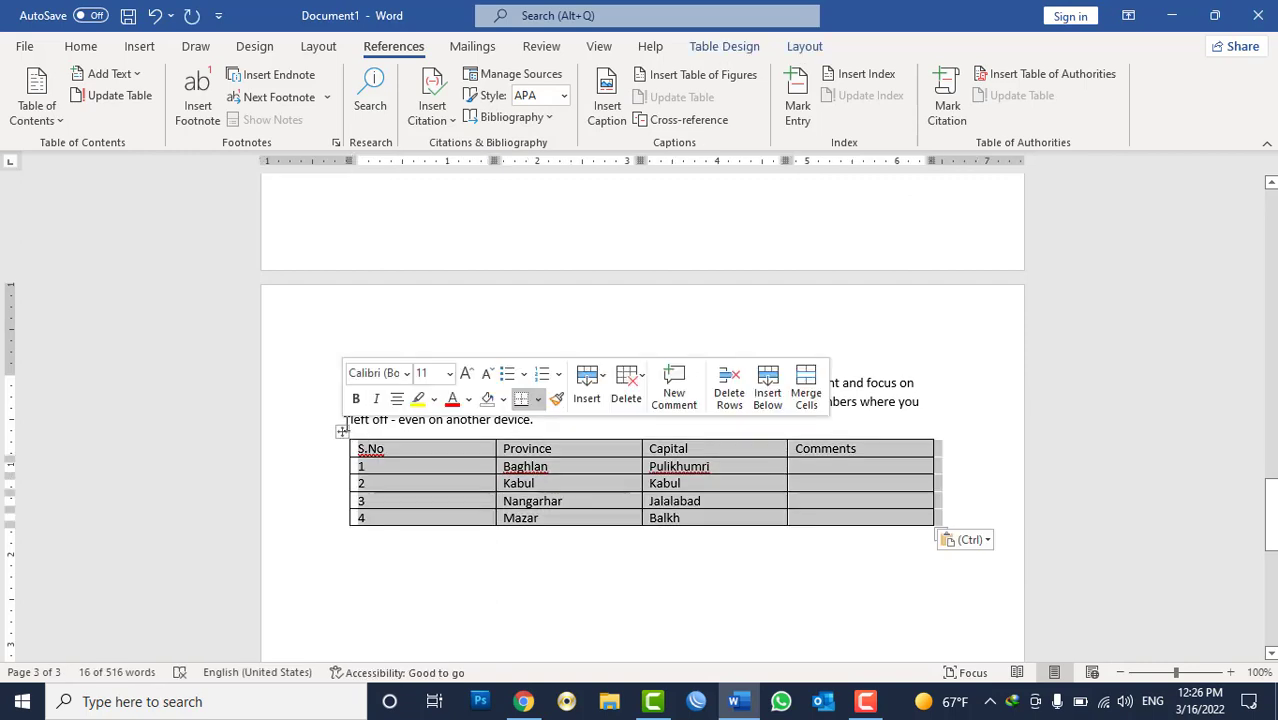
{"action": "left_click", "coordinate": [606, 108]}
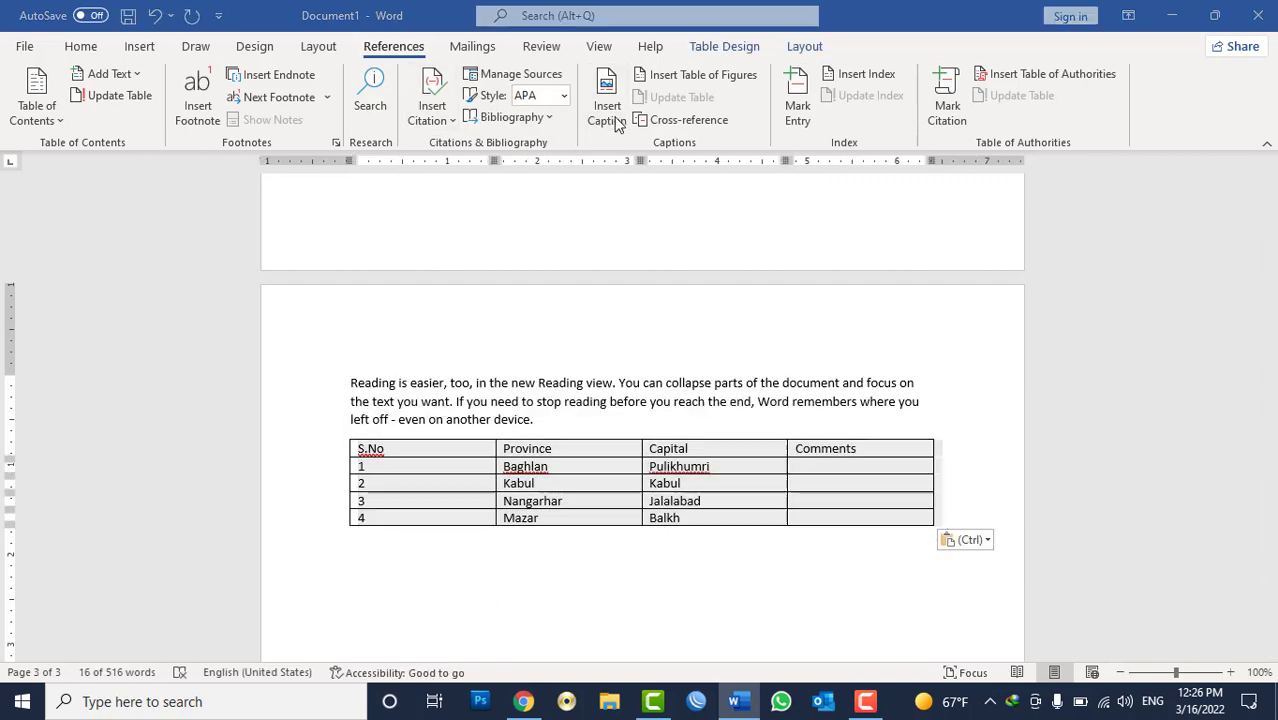
{"action": "type", "text": ": "}
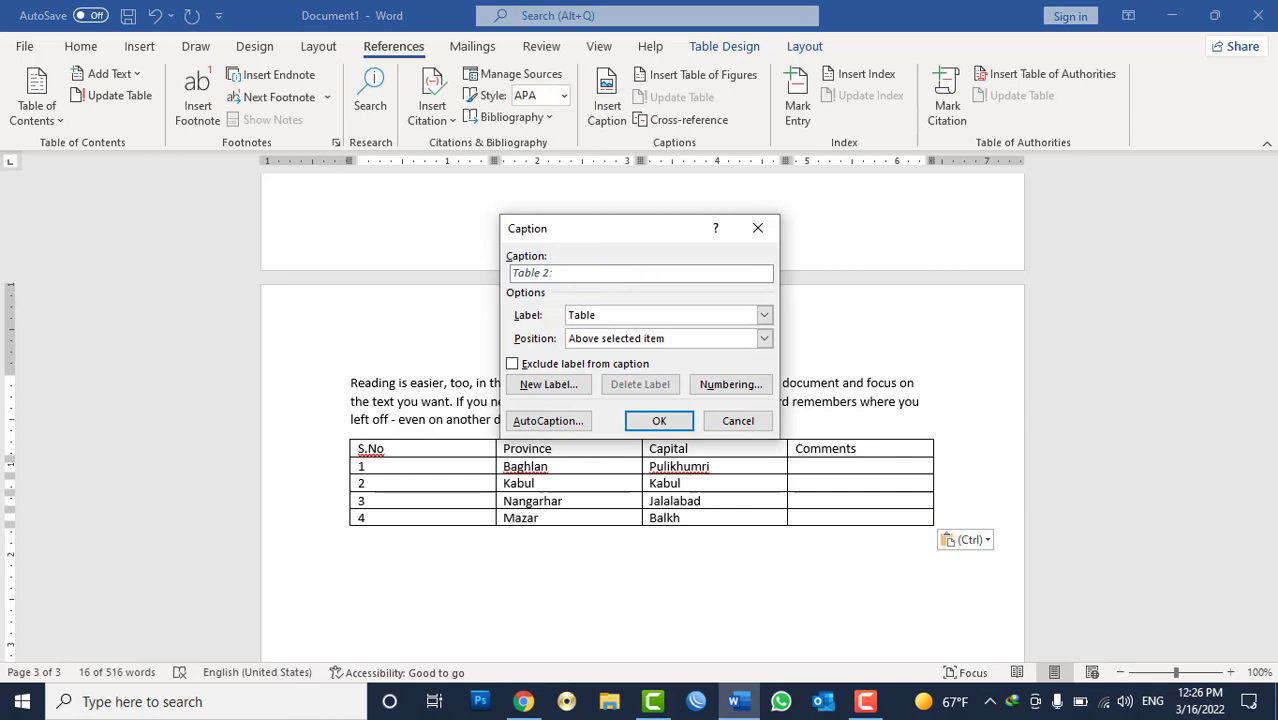
{"action": "type", "text": "In"}
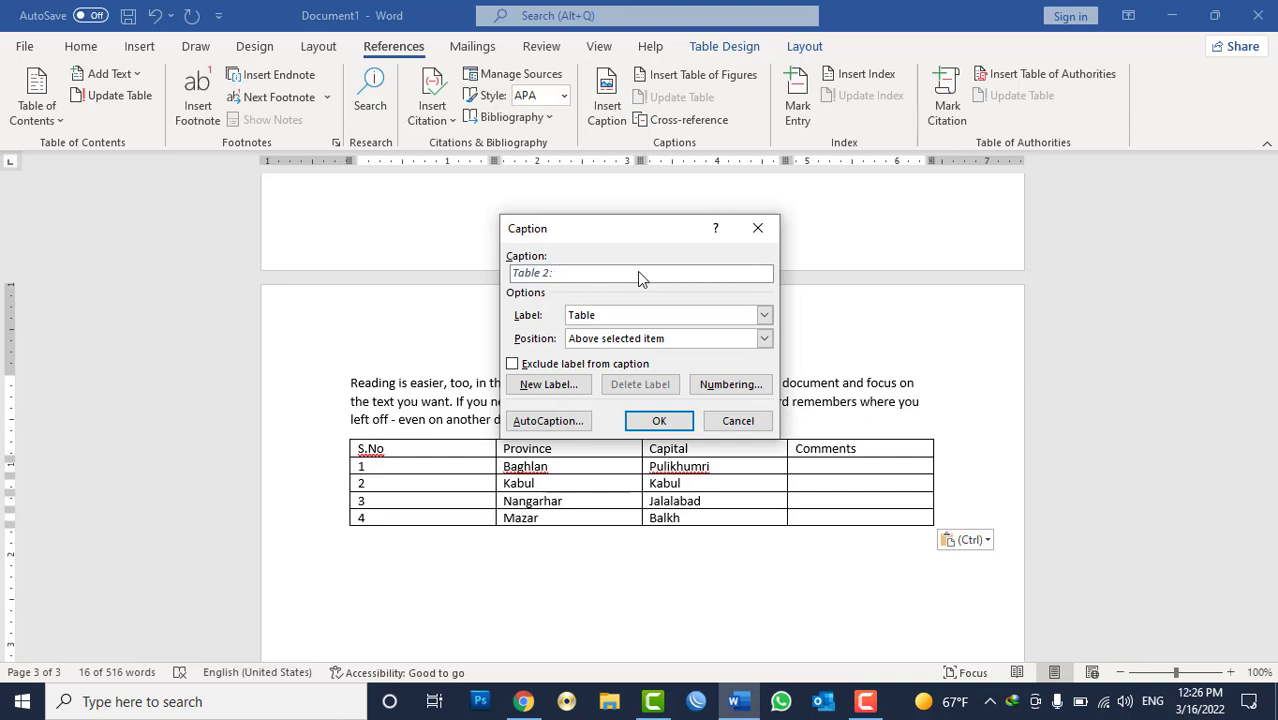
{"action": "type", "text": "Dist"}
{"action": "type", "text": "FDI"}
{"action": "key", "text": "BackSpace"}
{"action": "key", "text": "BackSpace"}
{"action": "key", "text": "BackSpace"}
{"action": "type", "text": "Dist"}
{"action": "left_click", "coordinate": [657, 420]}
Step: Type 'Table of Figures:' at the top of page 1 followed by an empty line
{"action": "scroll", "coordinate": [767, 370], "scroll_direction": "up", "scroll_amount": 5}
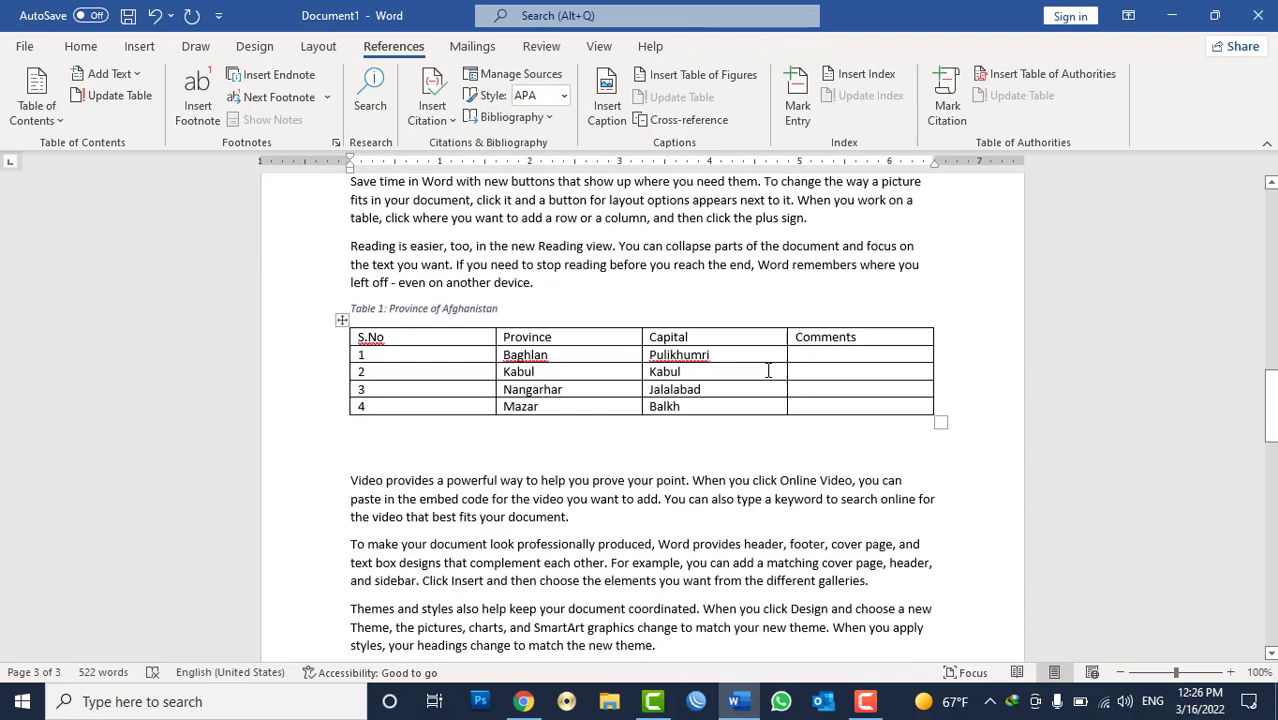
{"action": "scroll", "coordinate": [767, 368], "scroll_direction": "up", "scroll_amount": 5}
{"action": "scroll", "coordinate": [768, 370], "scroll_direction": "up", "scroll_amount": 3}
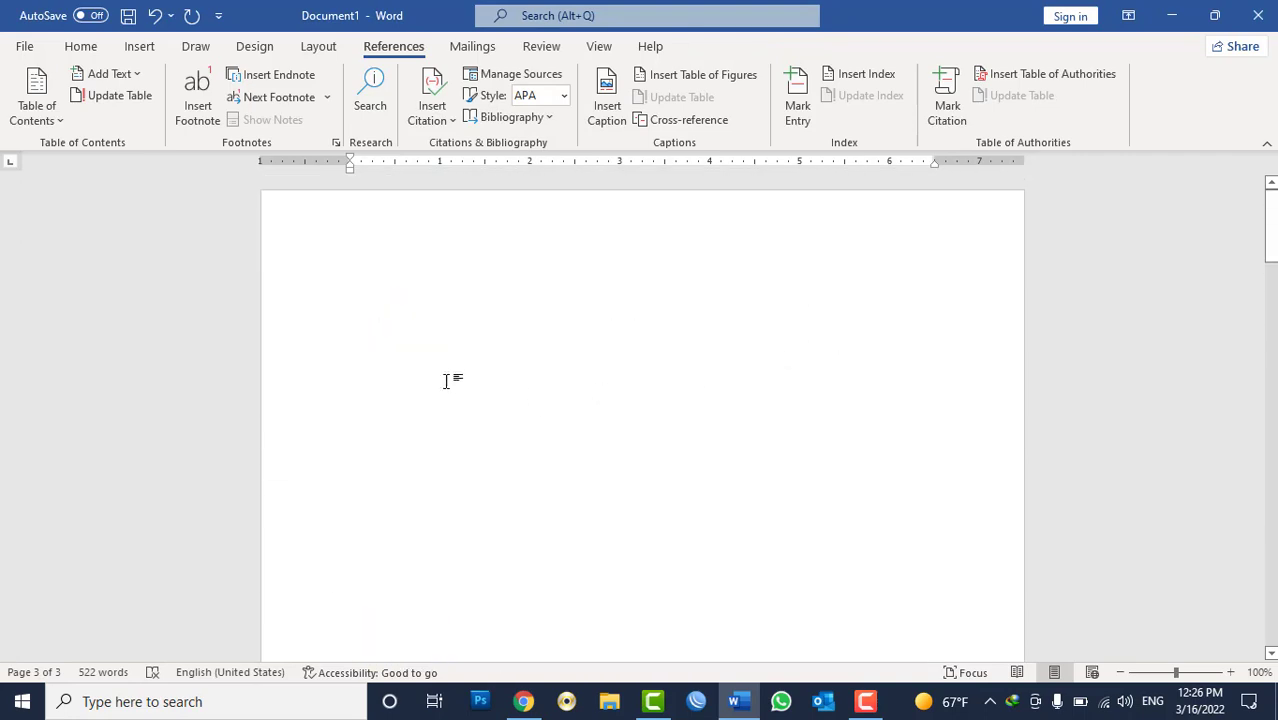
{"action": "left_click", "coordinate": [385, 325]}
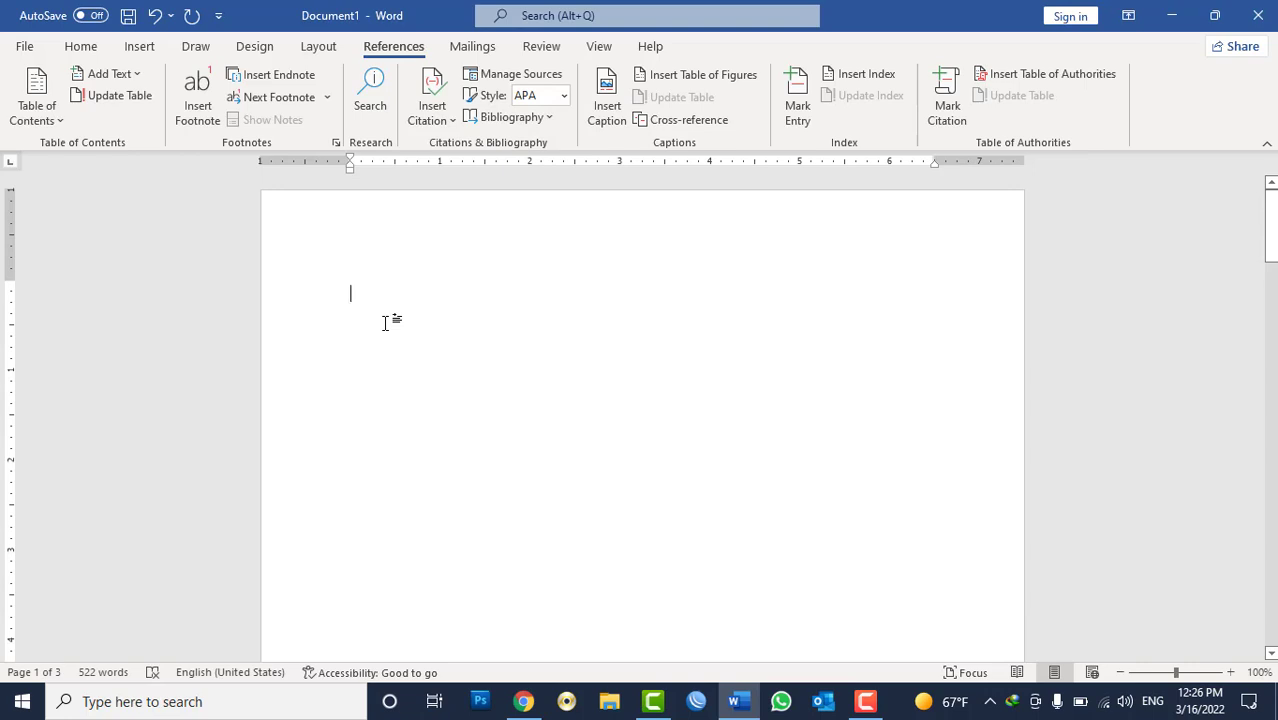
{"action": "type", "text": "Table o"}
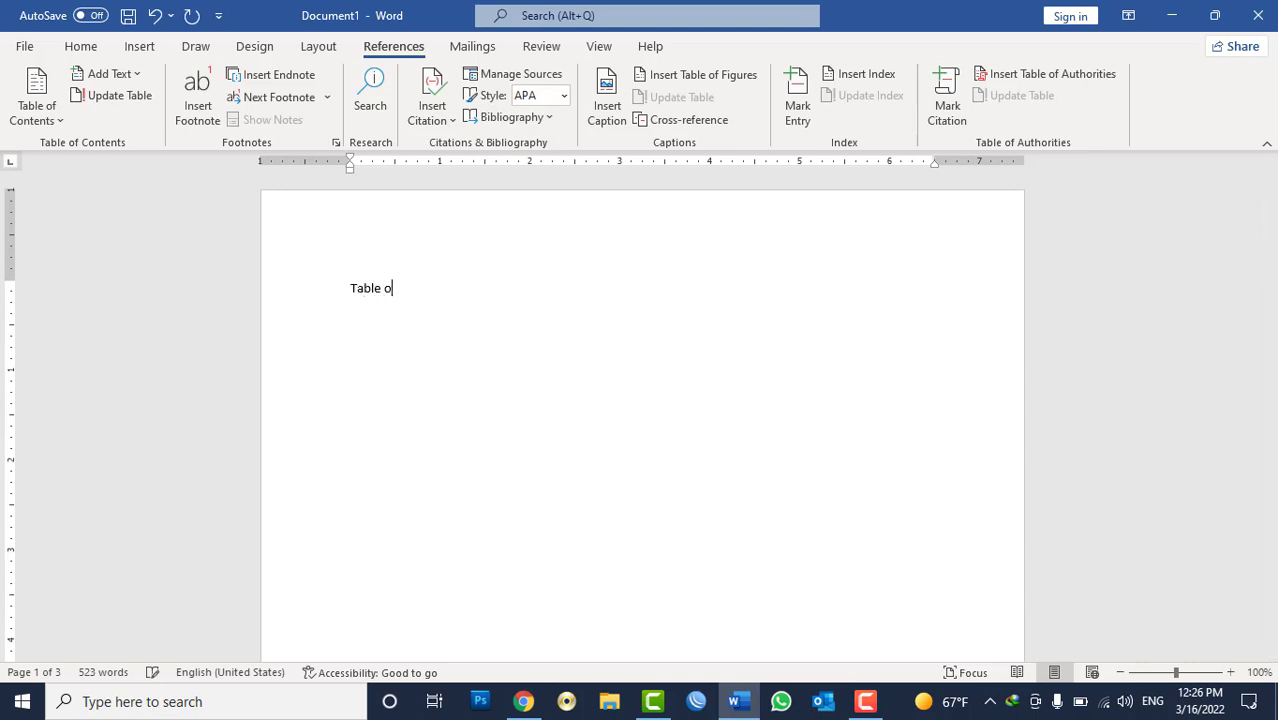
{"action": "type", "text": "f Fig"}
{"action": "type", "text": "ures:"}
{"action": "key", "text": "Return"}
{"action": "left_click", "coordinate": [137, 48]}
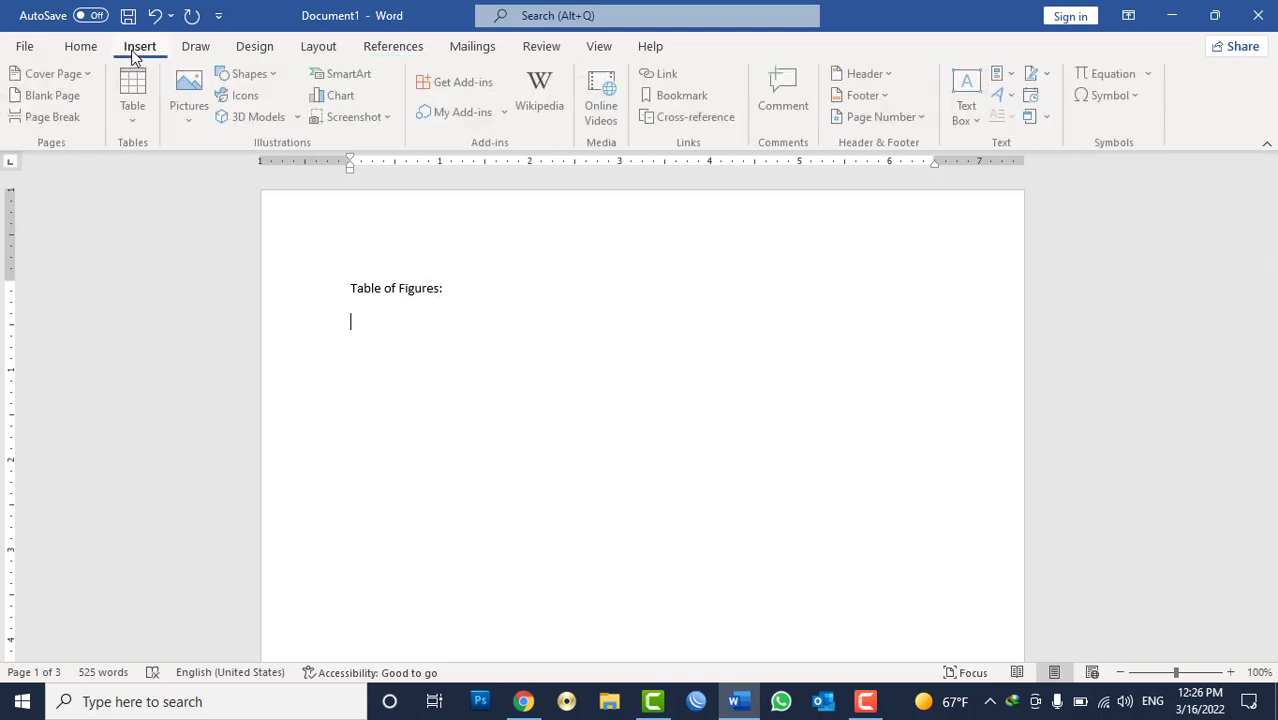
Step: Insert the Table 1 caption as a Table, entire-caption cross-reference under the heading
{"action": "left_click", "coordinate": [721, 124]}
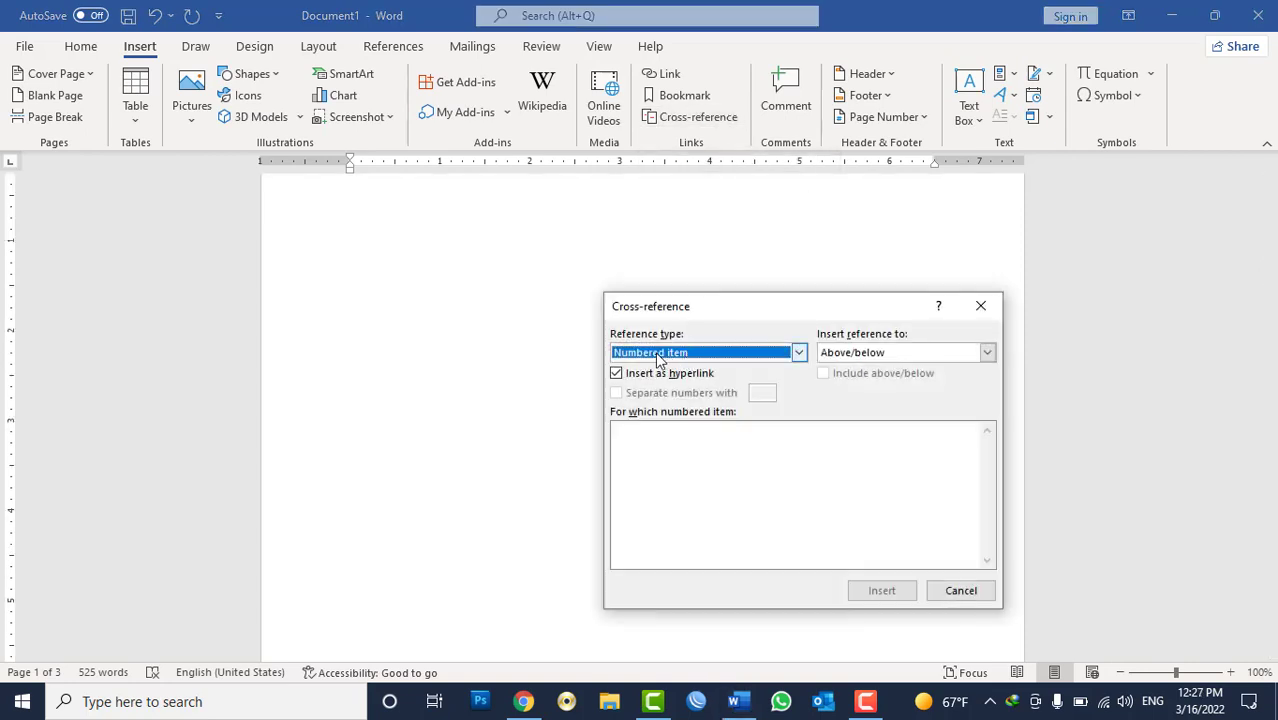
{"action": "left_click", "coordinate": [689, 355]}
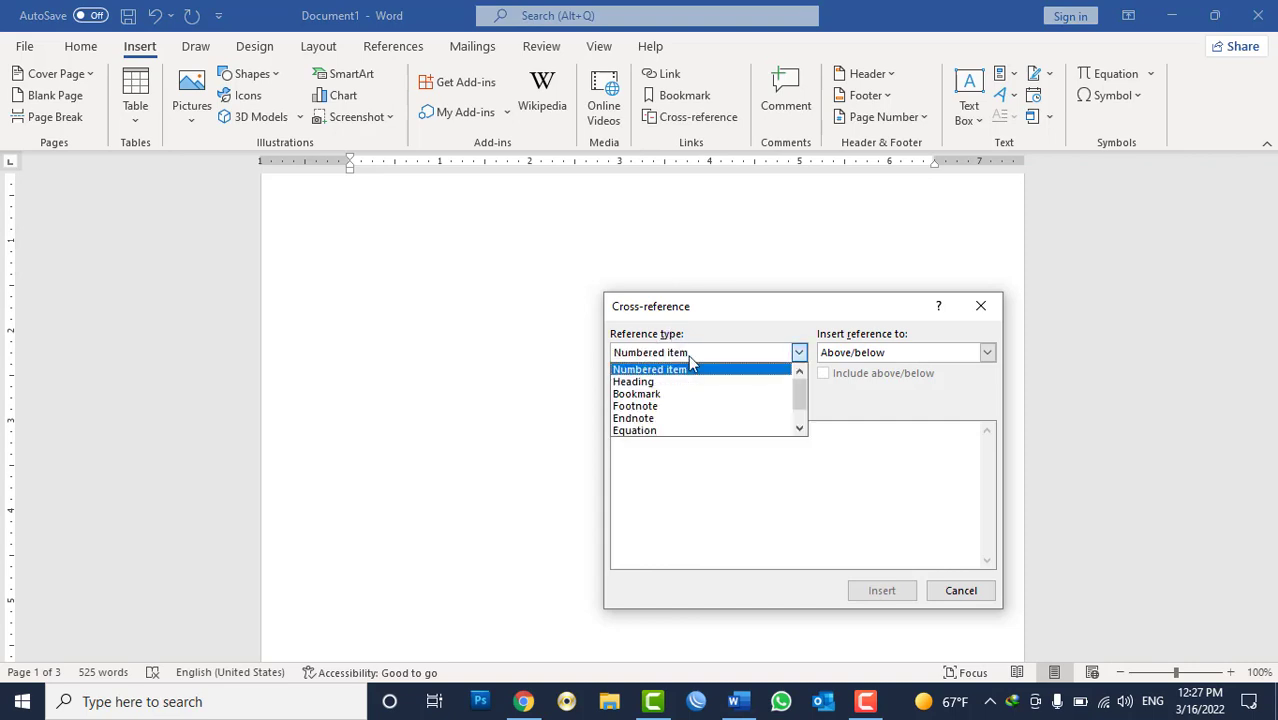
{"action": "scroll", "coordinate": [685, 393], "scroll_direction": "down", "scroll_amount": 1}
{"action": "scroll", "coordinate": [685, 393], "scroll_direction": "down", "scroll_amount": 1}
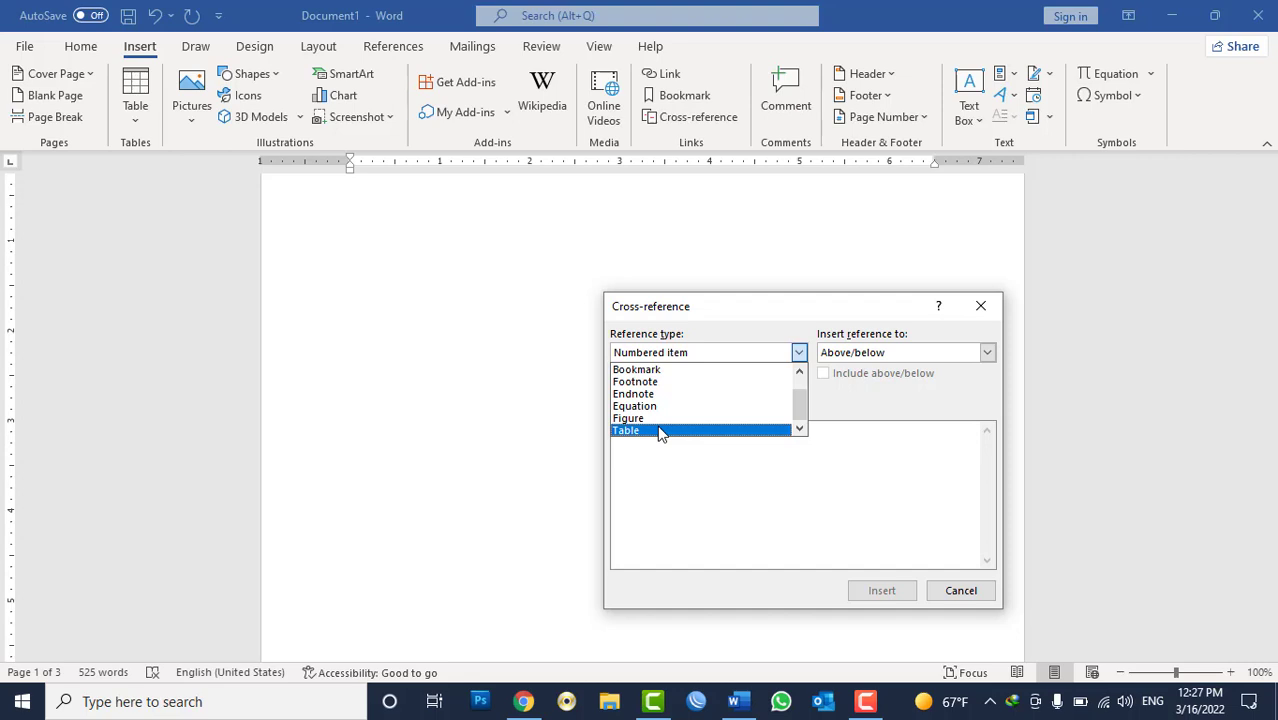
{"action": "left_click", "coordinate": [659, 431]}
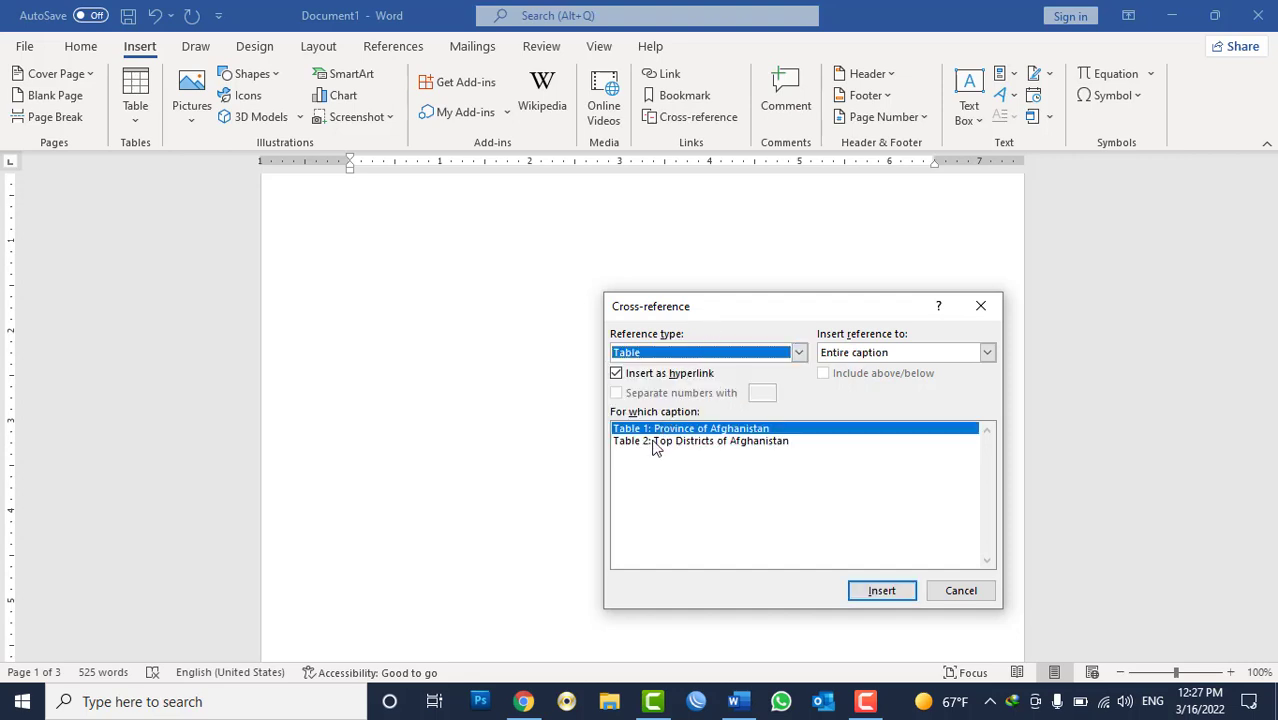
{"action": "left_click", "coordinate": [868, 596]}
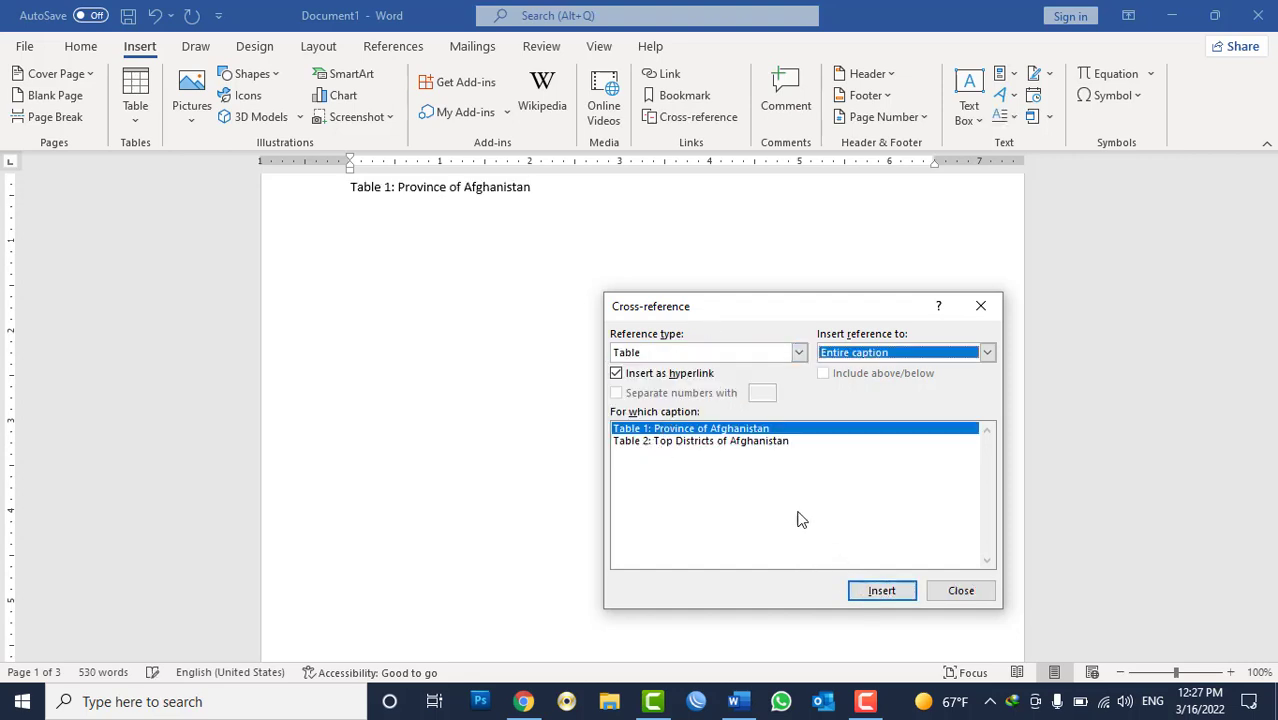
{"action": "left_click", "coordinate": [743, 441]}
{"action": "left_click", "coordinate": [871, 594]}
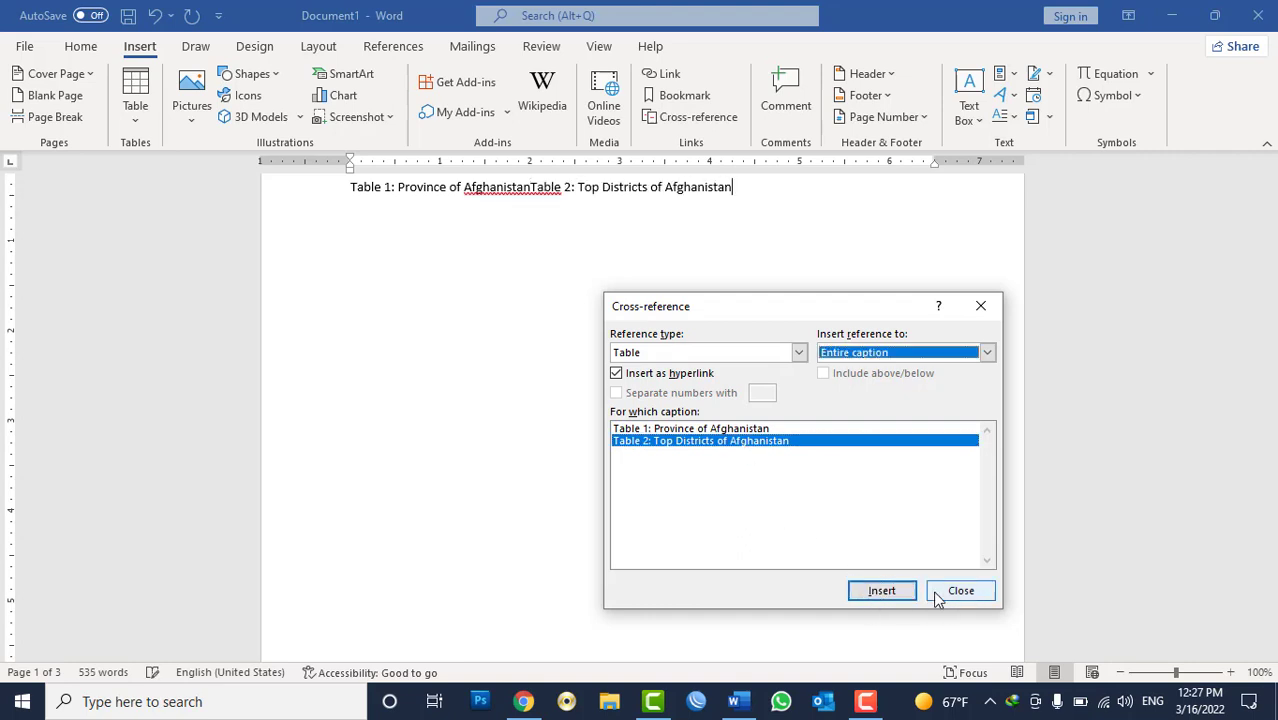
{"action": "left_click", "coordinate": [955, 592]}
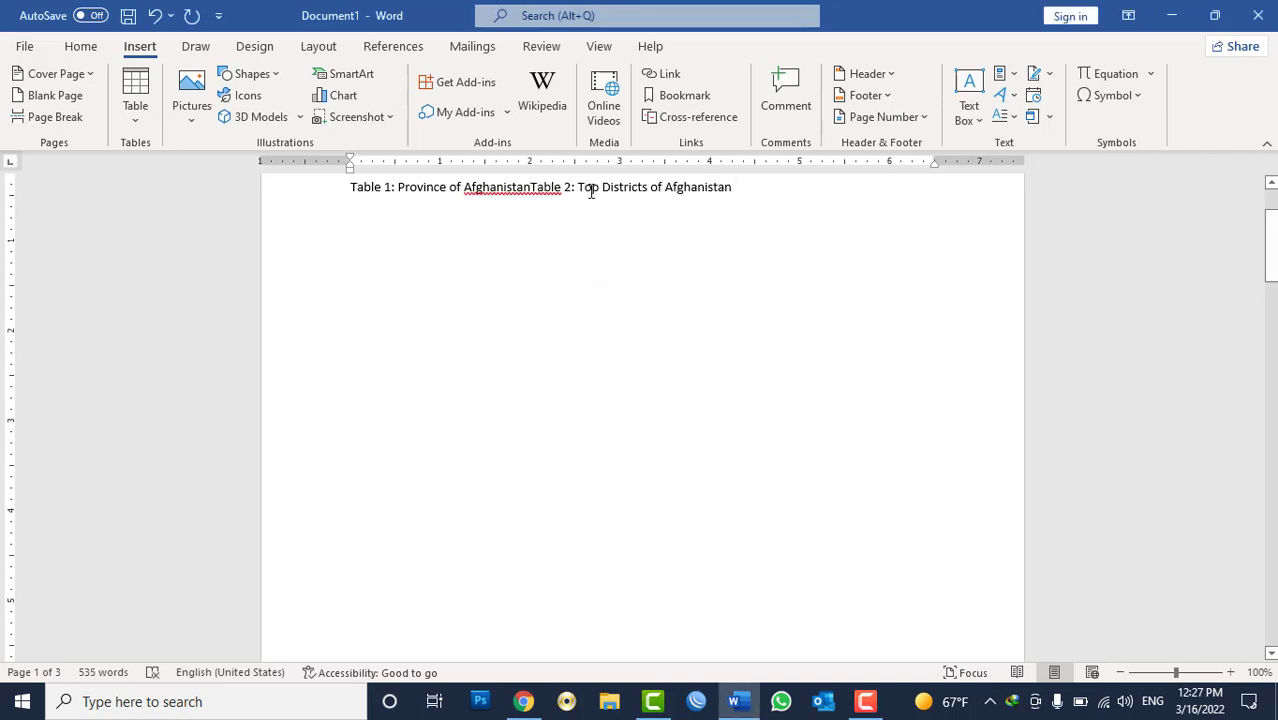
{"action": "key", "text": "ctrl+z"}
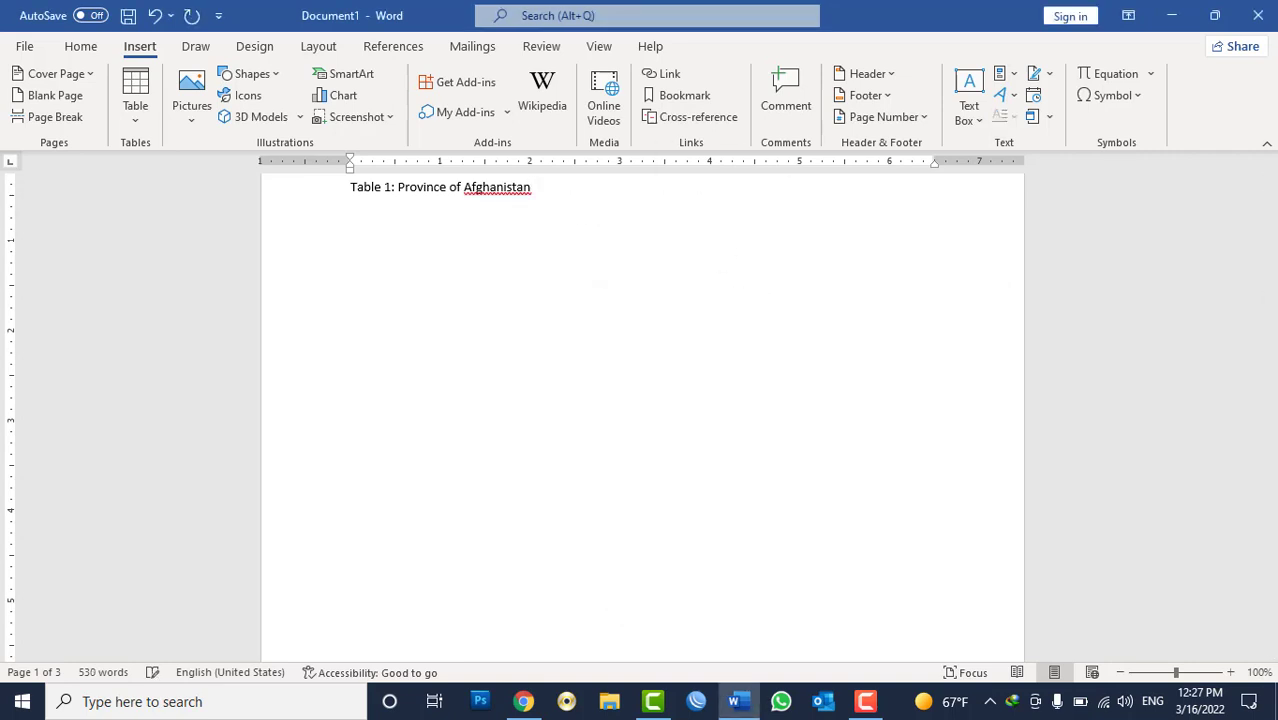
{"action": "key", "text": "Return"}
Step: Add the Table 2 caption cross-reference on the next line
{"action": "left_click", "coordinate": [690, 117]}
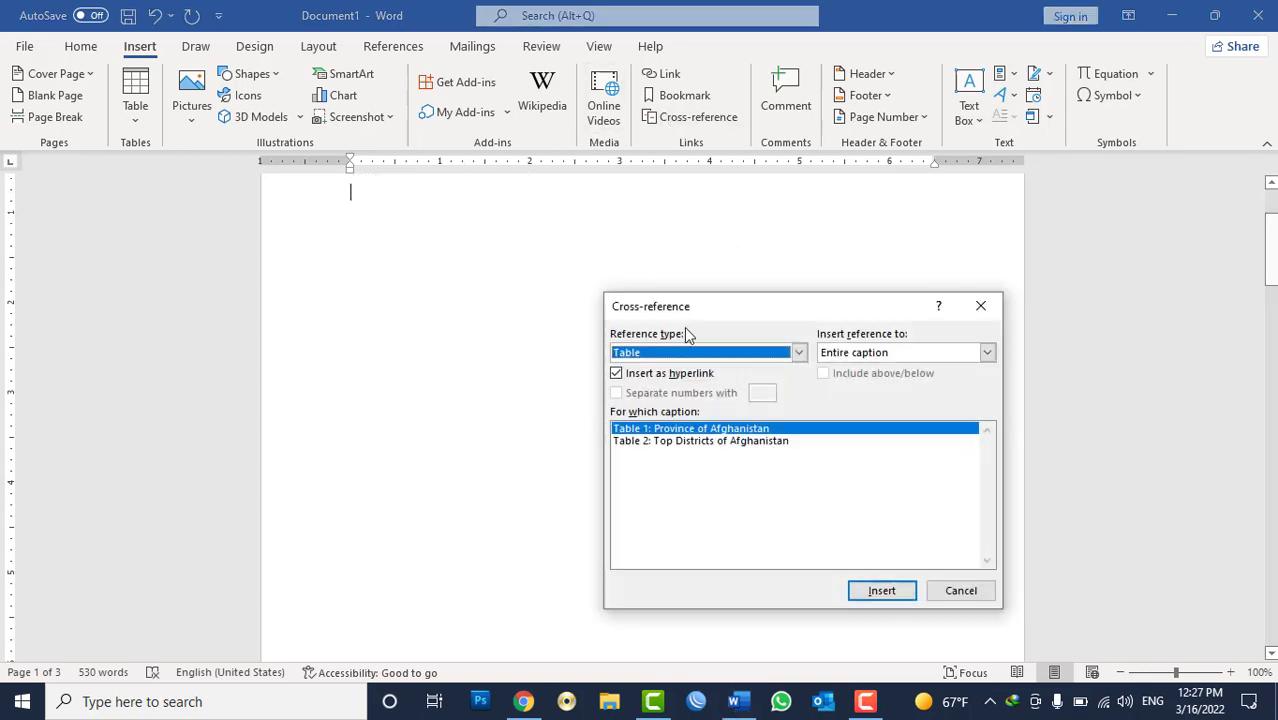
{"action": "left_click", "coordinate": [665, 441]}
{"action": "left_click", "coordinate": [870, 591]}
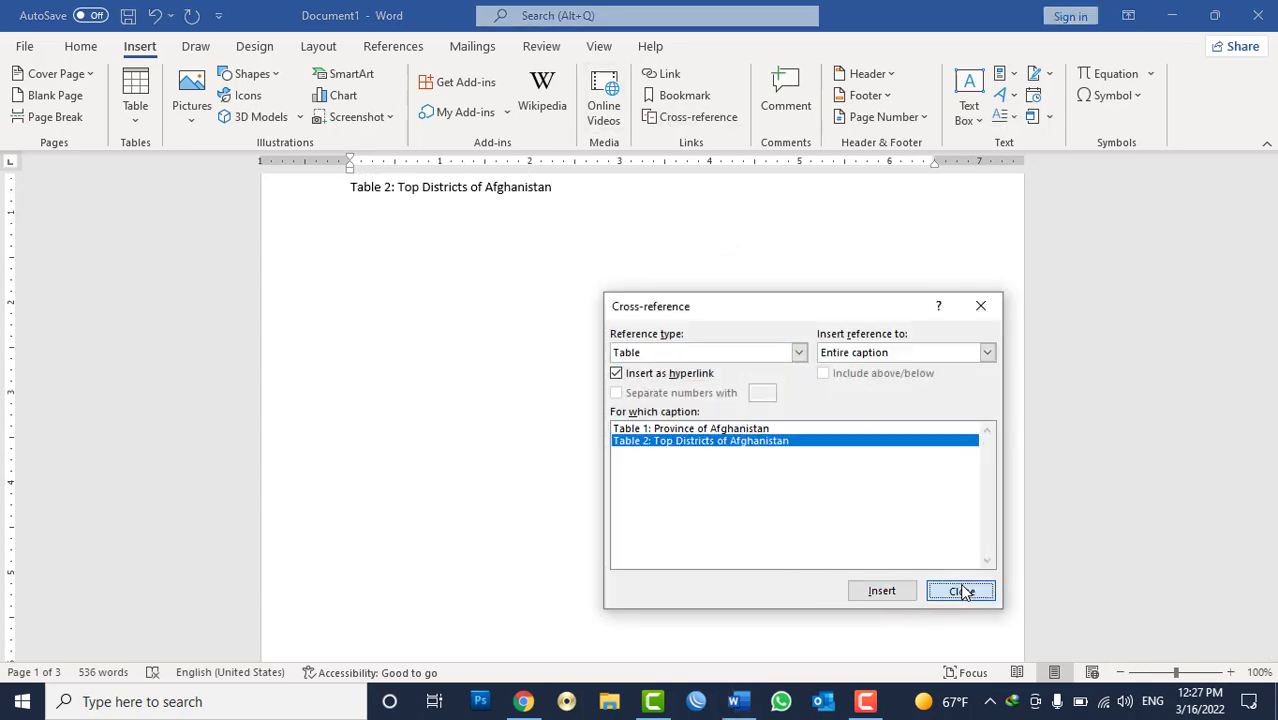
{"action": "left_click", "coordinate": [961, 591]}
Step: Bold and enlarge the 'Table of Figures:' heading, and add a tab after the Table 1 entry
{"action": "scroll", "coordinate": [620, 350], "scroll_direction": "up", "scroll_amount": 3}
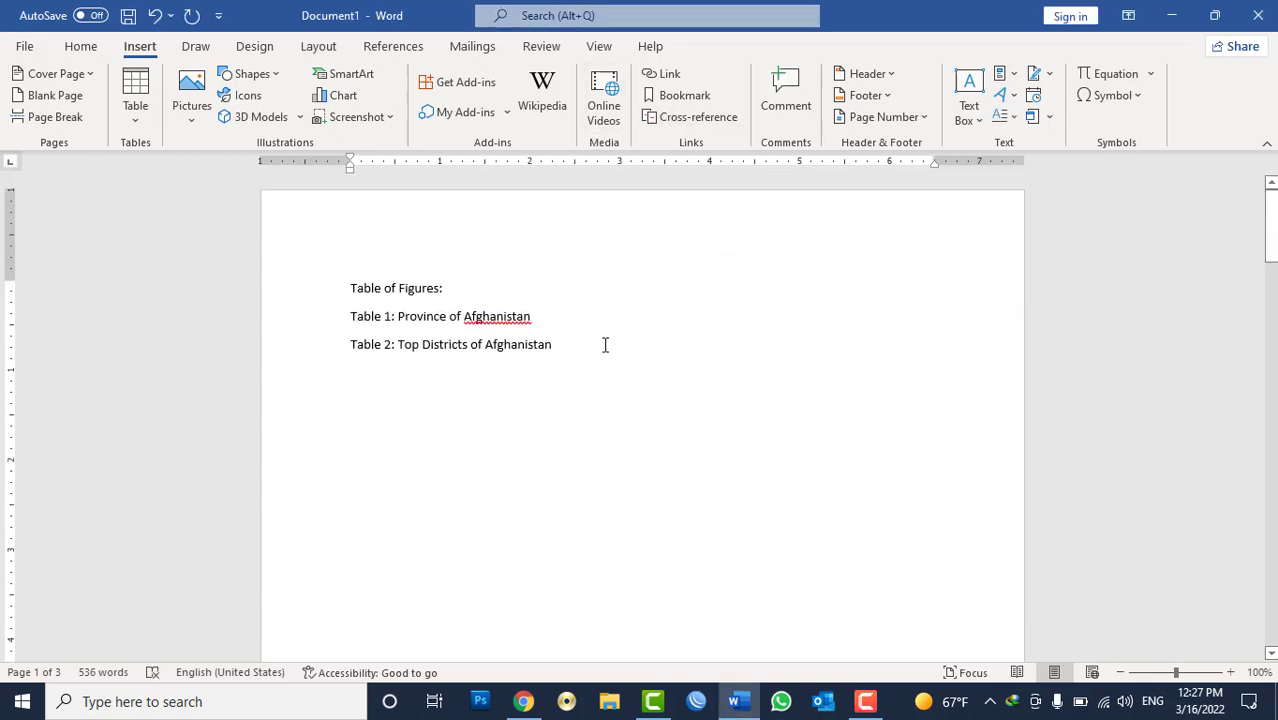
{"action": "triple_click", "coordinate": [418, 287]}
{"action": "key", "text": "ctrl+b"}
{"action": "key", "text": "ctrl+shift+period"}
{"action": "key", "text": "ctrl+shift+period"}
{"action": "key", "text": "ctrl+shift+period"}
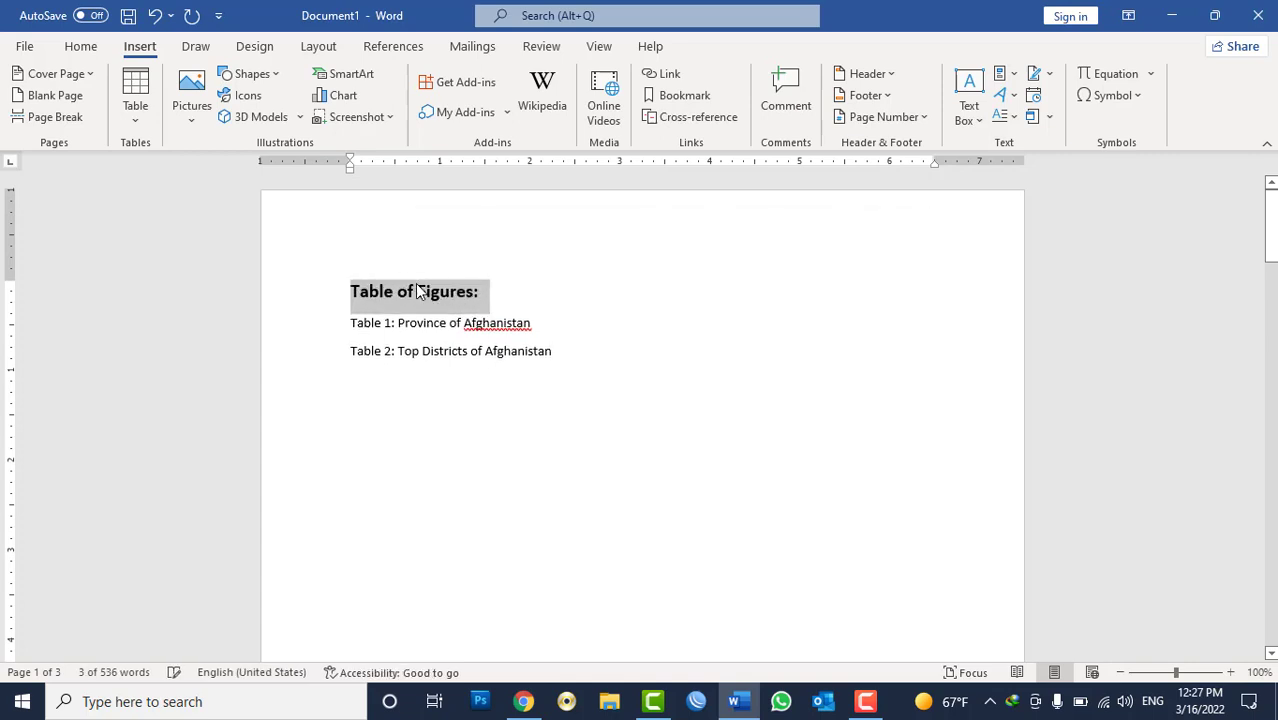
{"action": "key", "text": "ctrl+shift+period"}
{"action": "key", "text": "ctrl+shift+period"}
{"action": "triple_click", "coordinate": [394, 330]}
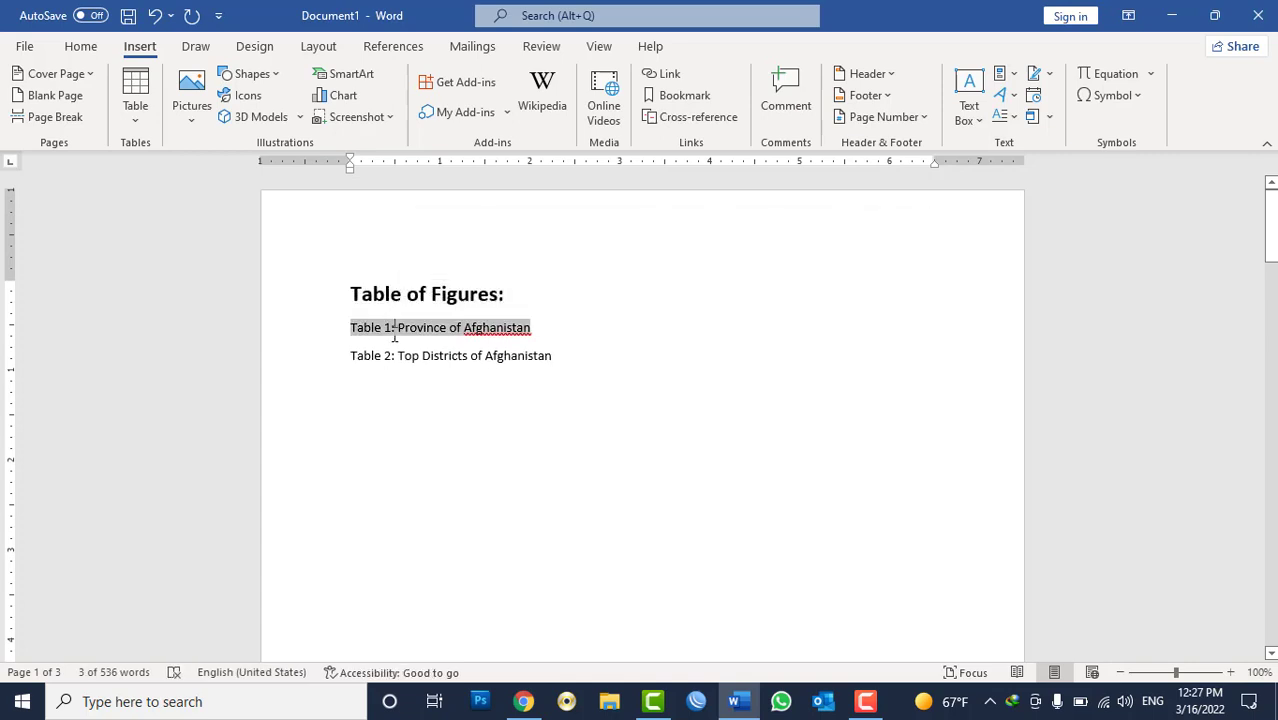
{"action": "triple_click", "coordinate": [400, 358]}
{"action": "left_click", "coordinate": [576, 328]}
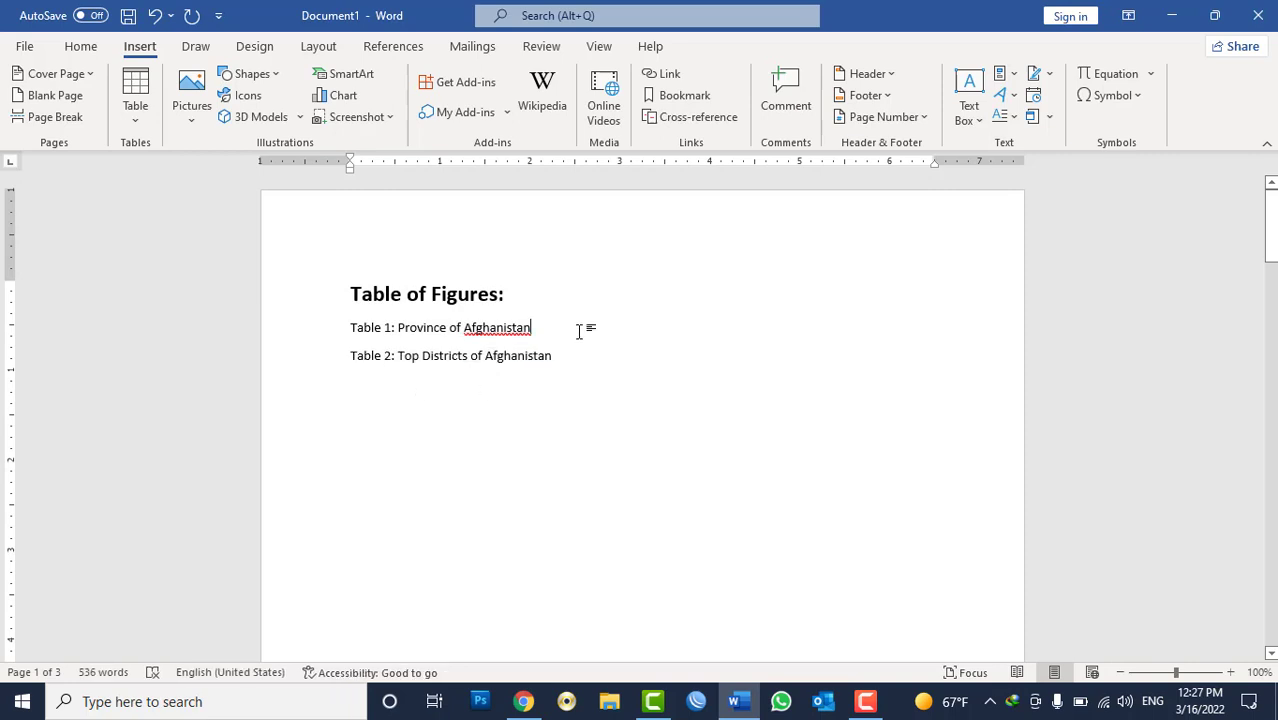
{"action": "key", "text": "Tab"}
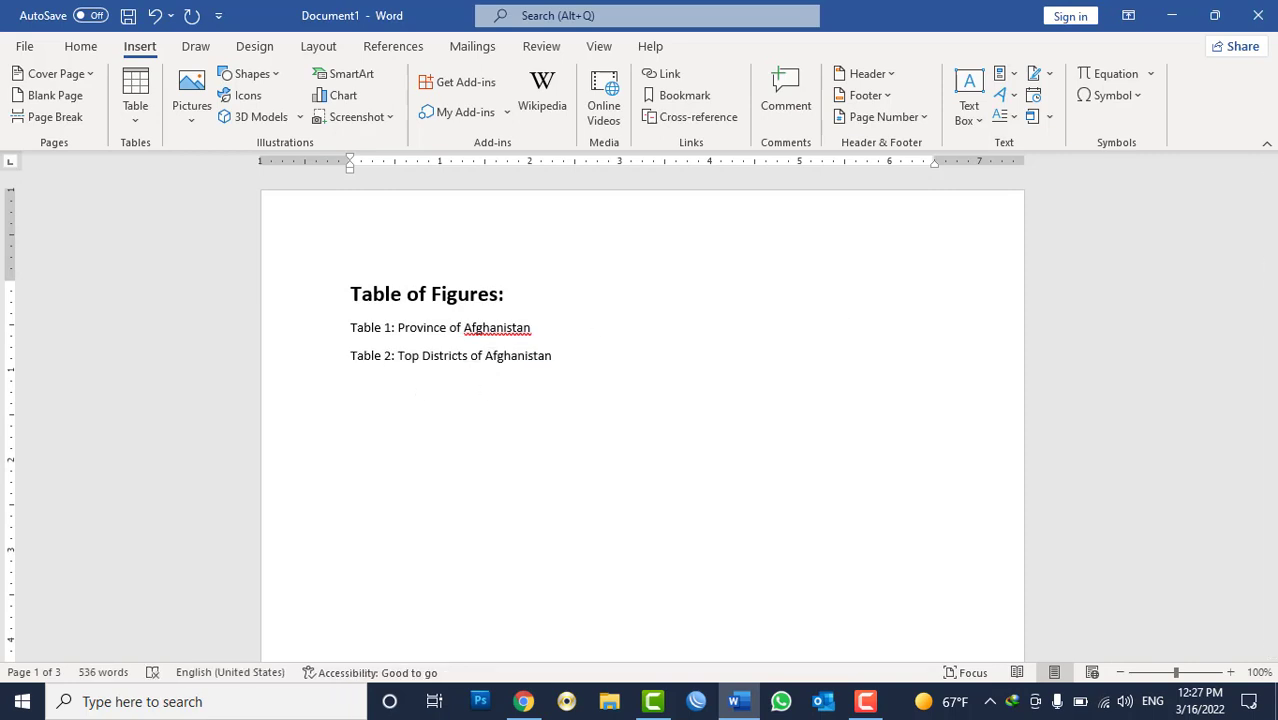
Step: Insert page-number cross-references showing pages 2 and 3 beside the Table 1 and Table 2 entries
{"action": "left_click", "coordinate": [693, 117]}
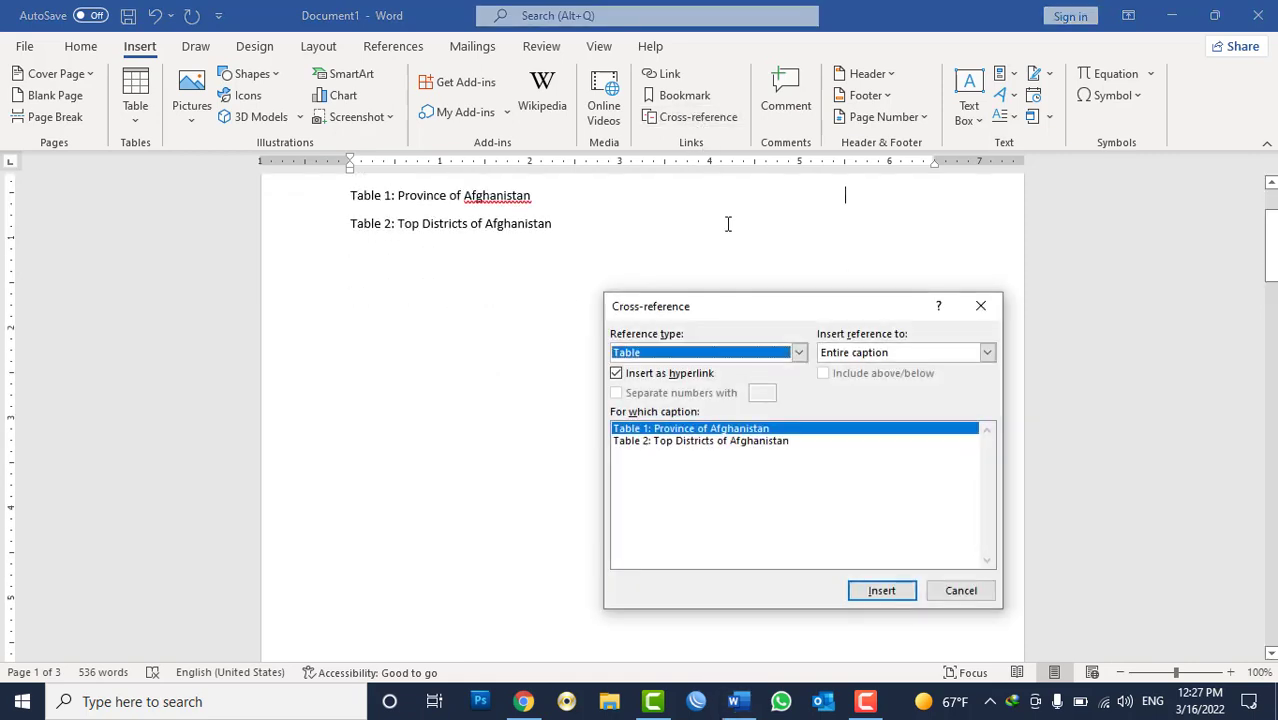
{"action": "left_click", "coordinate": [862, 356]}
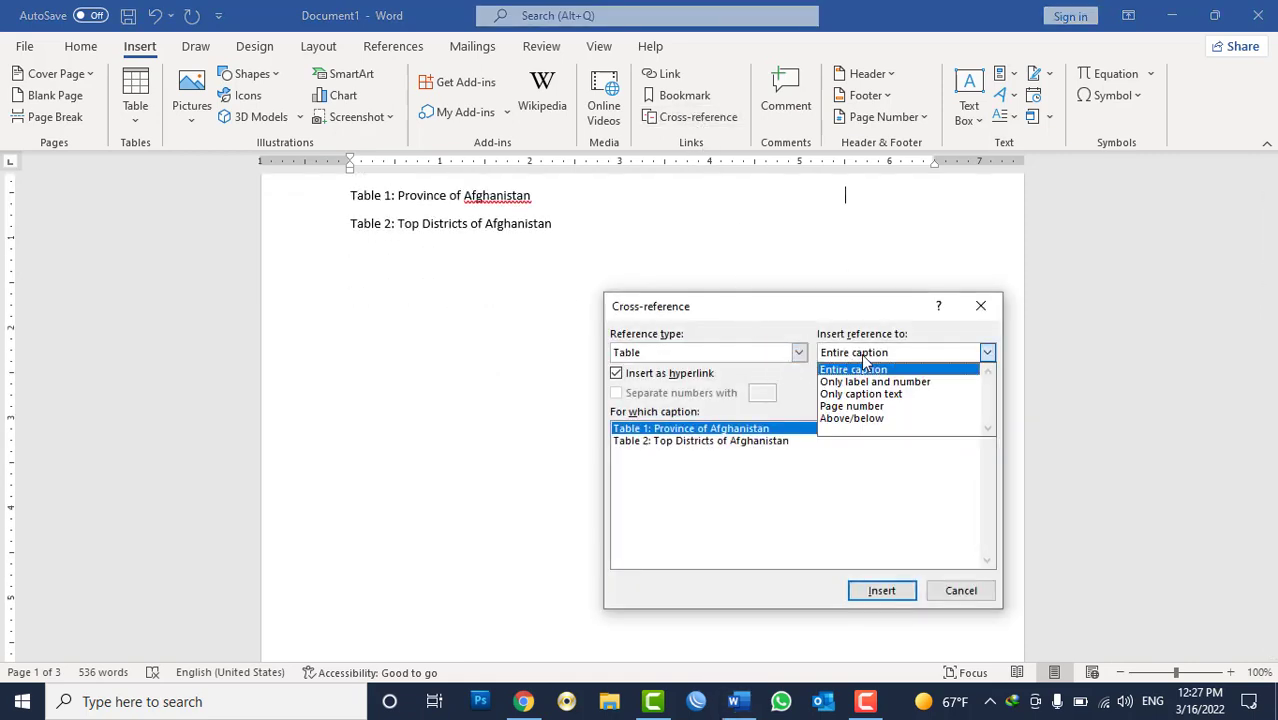
{"action": "left_click", "coordinate": [868, 408]}
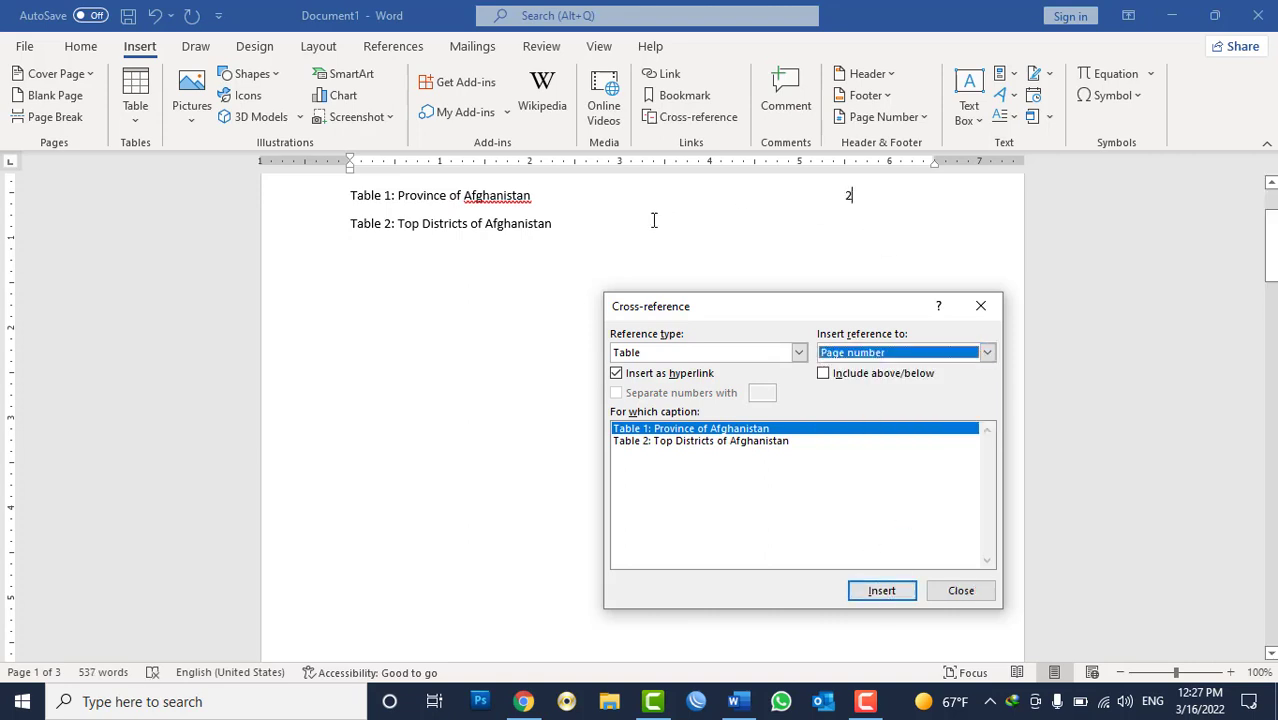
{"action": "left_click", "coordinate": [618, 231]}
{"action": "key", "text": "Tab"}
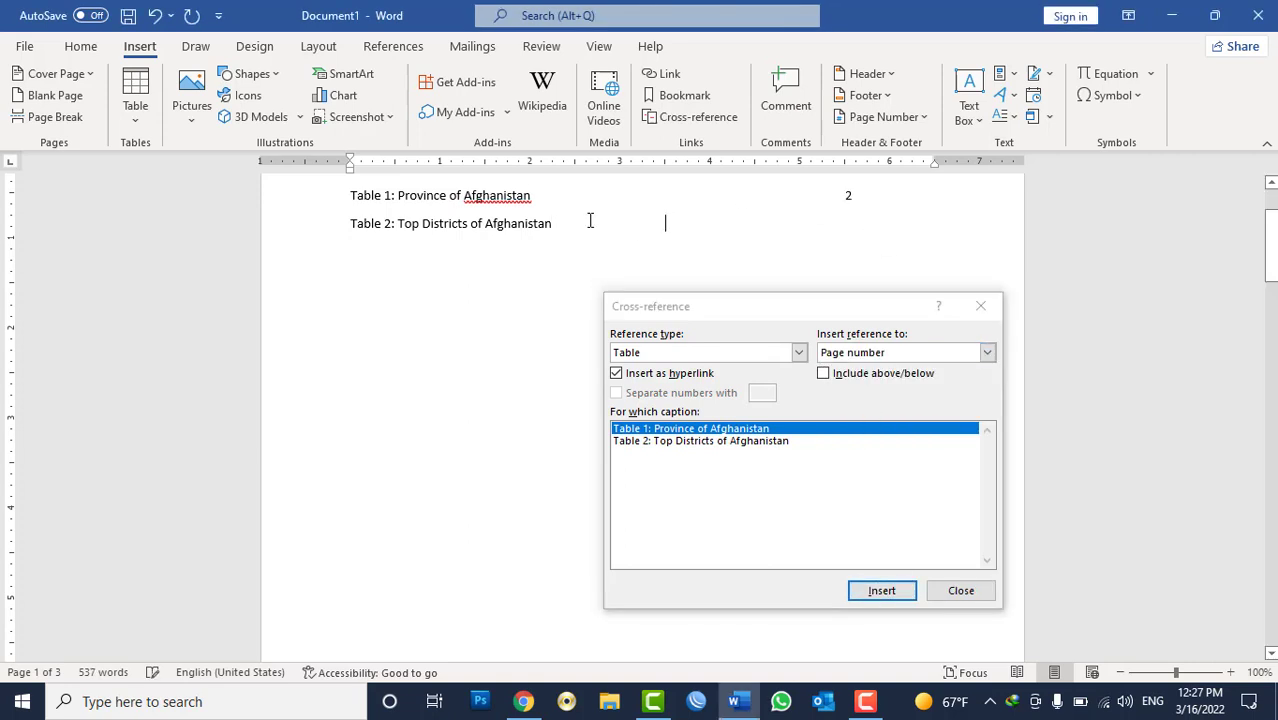
{"action": "key", "text": "Tab"}
{"action": "key", "text": "Tab"}
{"action": "key", "text": "Tab"}
{"action": "key", "text": "Tab"}
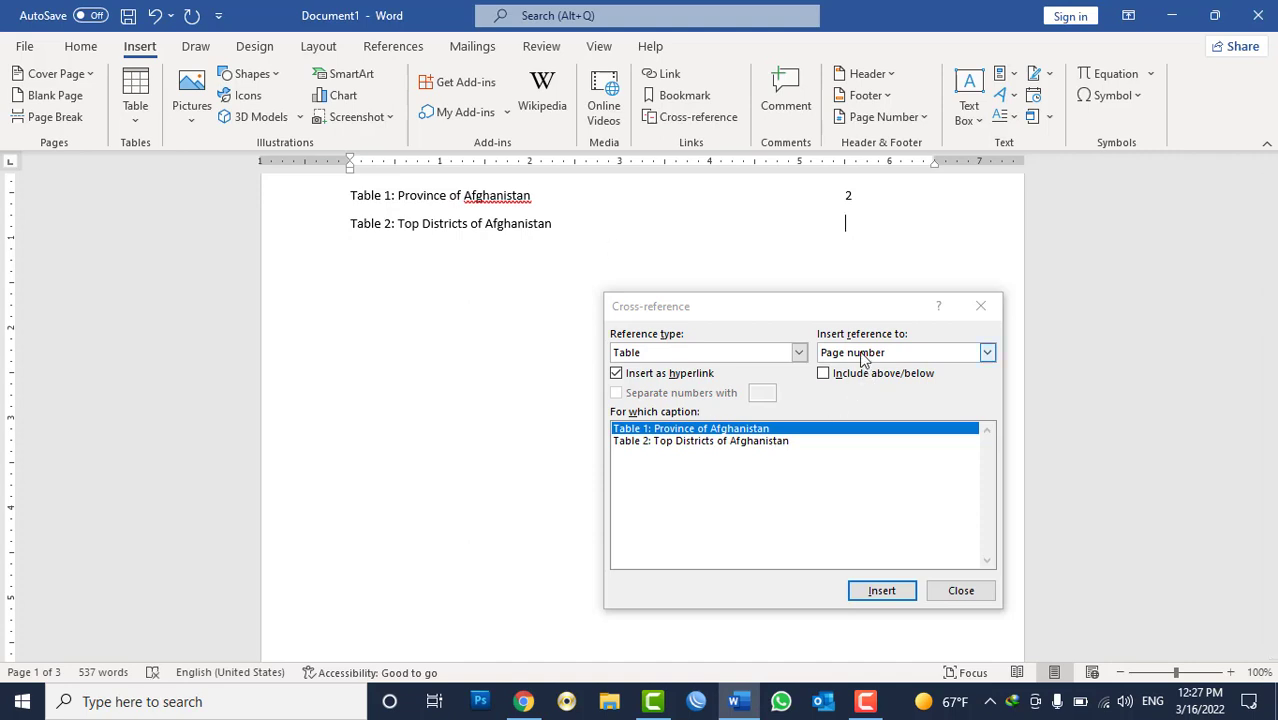
{"action": "left_click", "coordinate": [709, 442]}
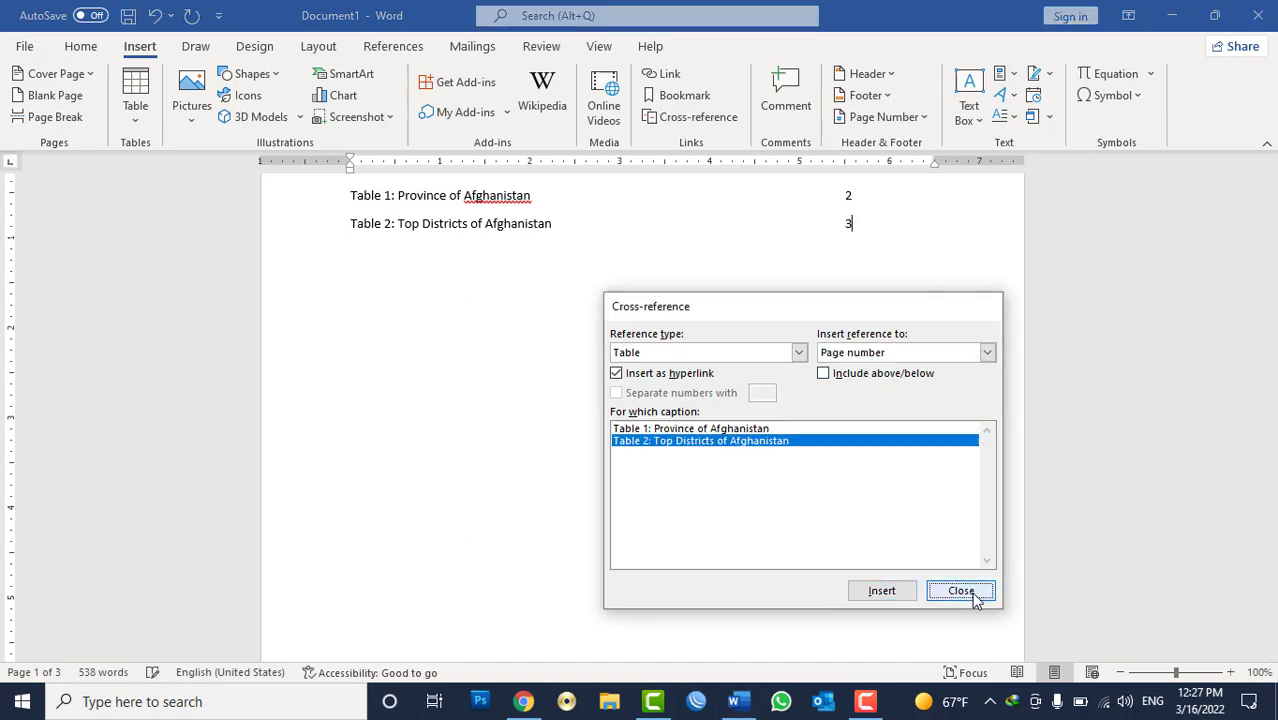
{"action": "left_click", "coordinate": [962, 591]}
Step: Select the Table 1 and Table 2 entries to check their page numbers
{"action": "scroll", "coordinate": [900, 400], "scroll_direction": "up", "scroll_amount": 3}
{"action": "triple_click", "coordinate": [478, 325]}
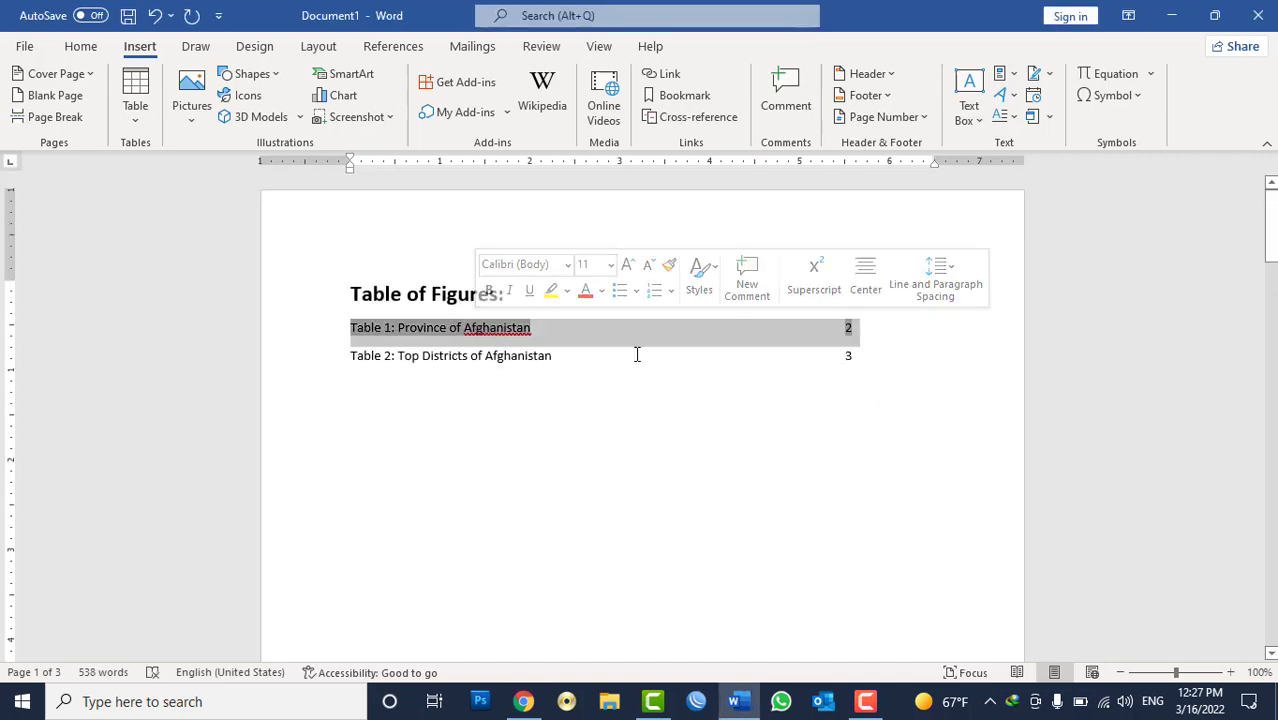
{"action": "triple_click", "coordinate": [497, 357]}
{"action": "left_click_drag", "start_coordinate": [498, 367], "coordinate": [890, 382]}
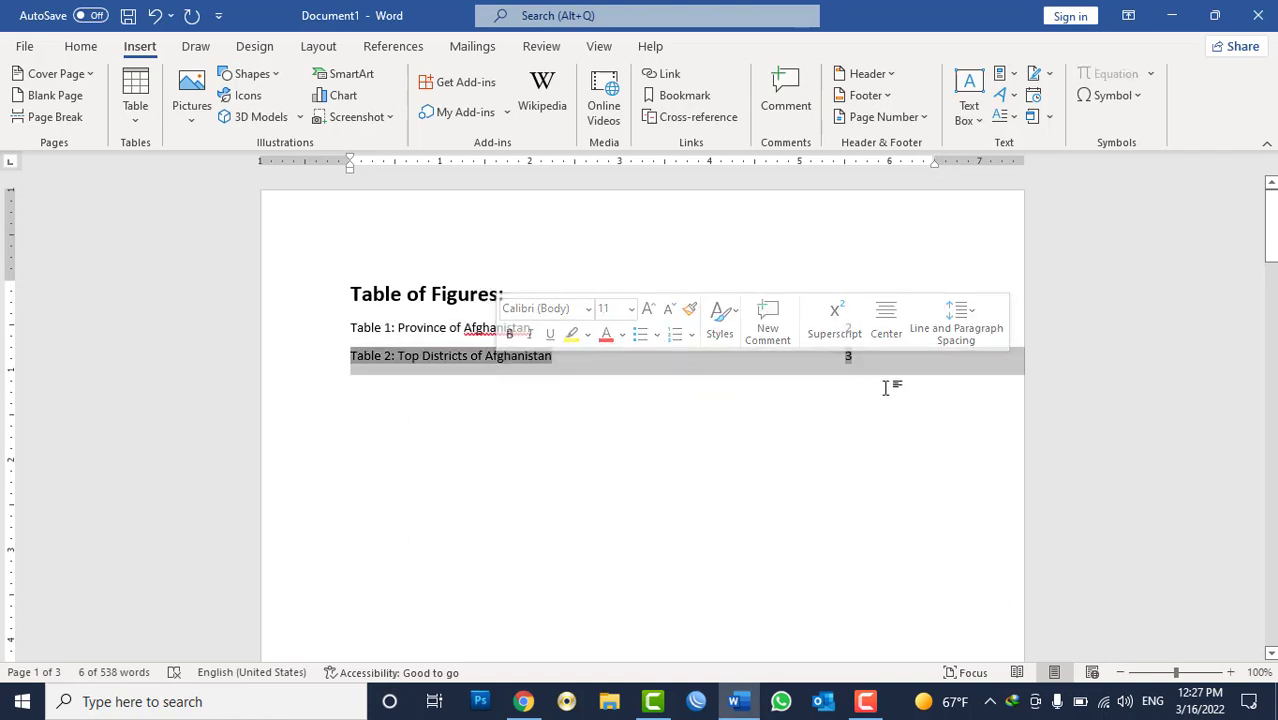
{"action": "left_click", "coordinate": [897, 372]}
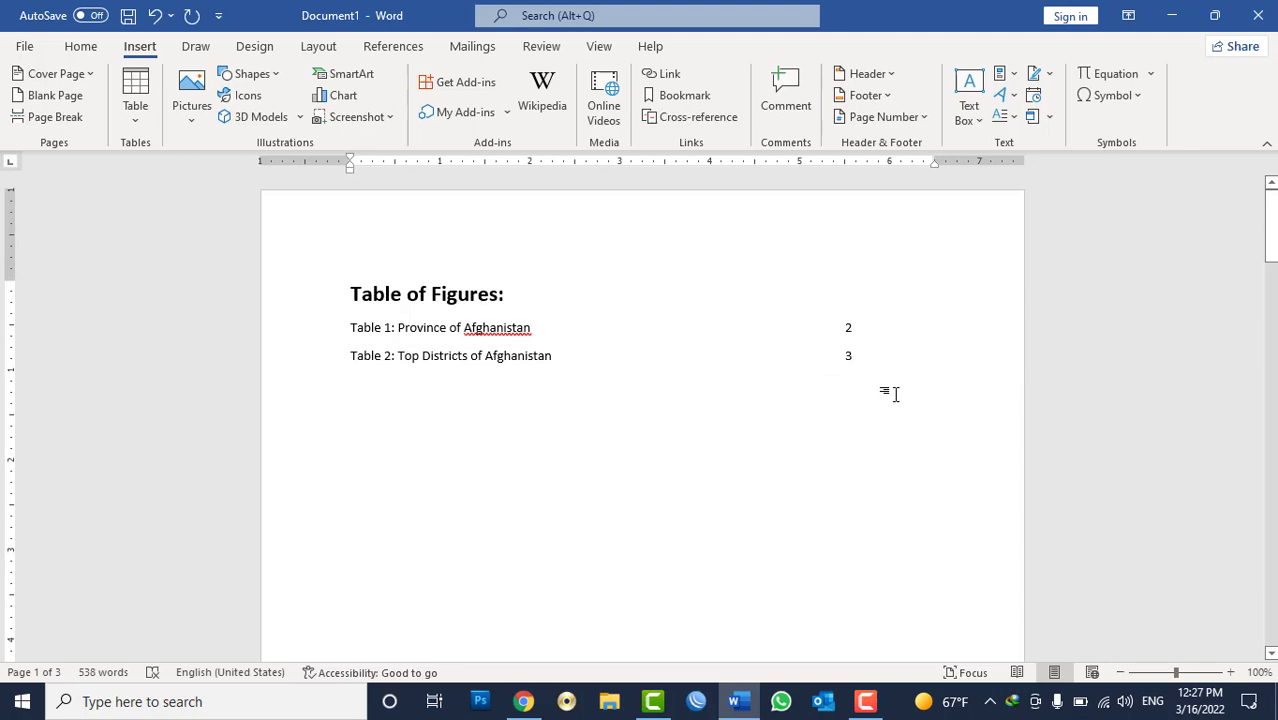
Step: Add five =rand() sample paragraphs below the Table 2 province table on page 3
{"action": "scroll", "coordinate": [895, 394], "scroll_direction": "down", "scroll_amount": 8}
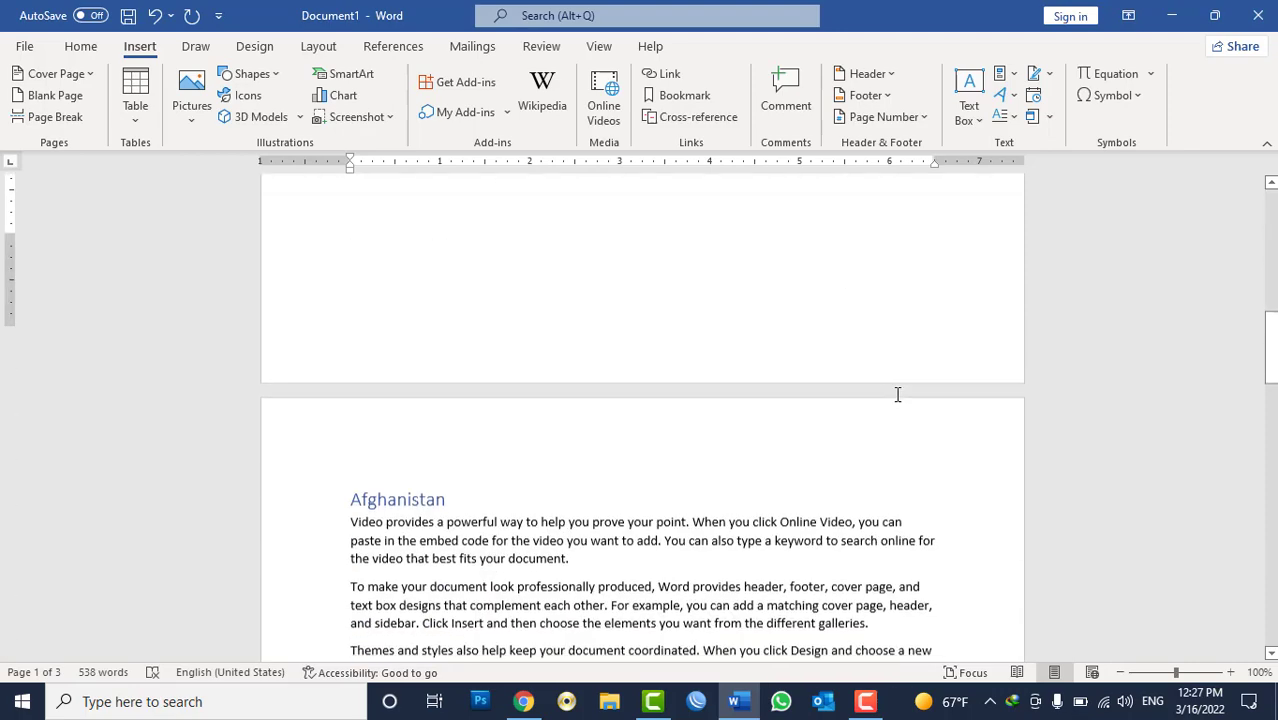
{"action": "scroll", "coordinate": [895, 394], "scroll_direction": "down", "scroll_amount": 5}
{"action": "scroll", "coordinate": [892, 402], "scroll_direction": "down", "scroll_amount": 5}
{"action": "scroll", "coordinate": [887, 408], "scroll_direction": "down", "scroll_amount": 5}
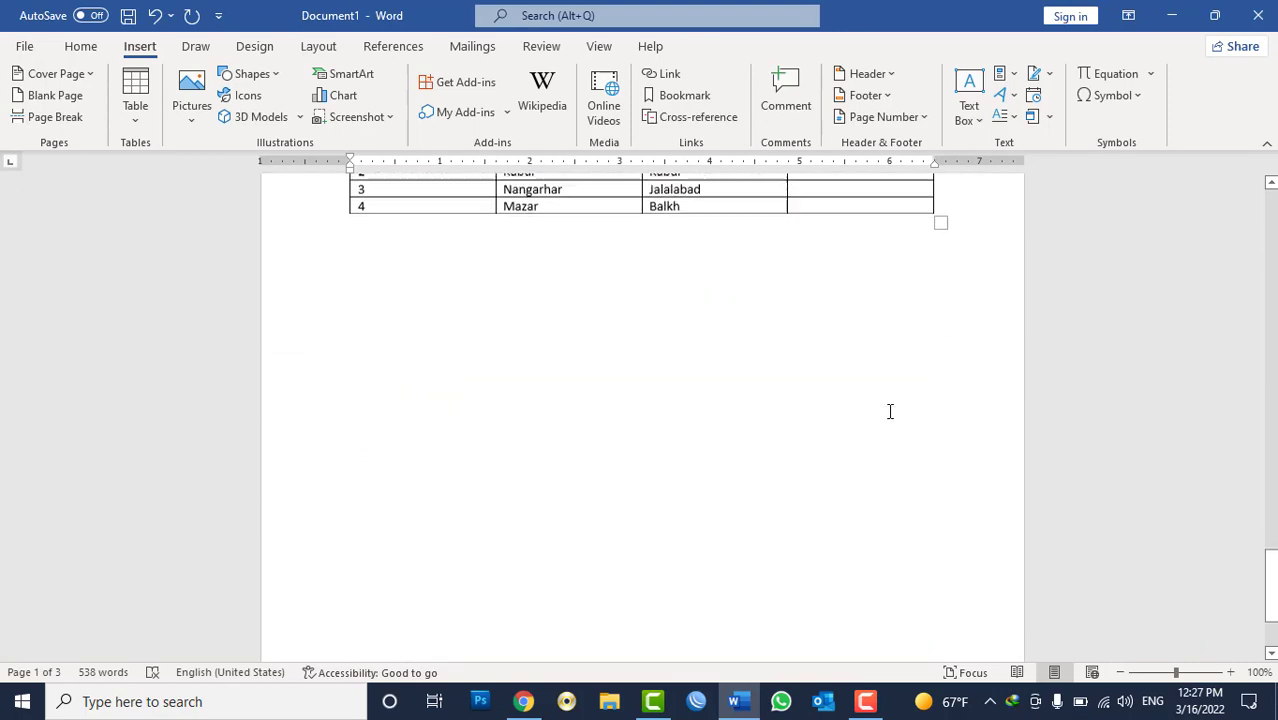
{"action": "left_click", "coordinate": [842, 360]}
{"action": "scroll", "coordinate": [835, 358], "scroll_direction": "up", "scroll_amount": 5}
{"action": "type", "text": "=ran"}
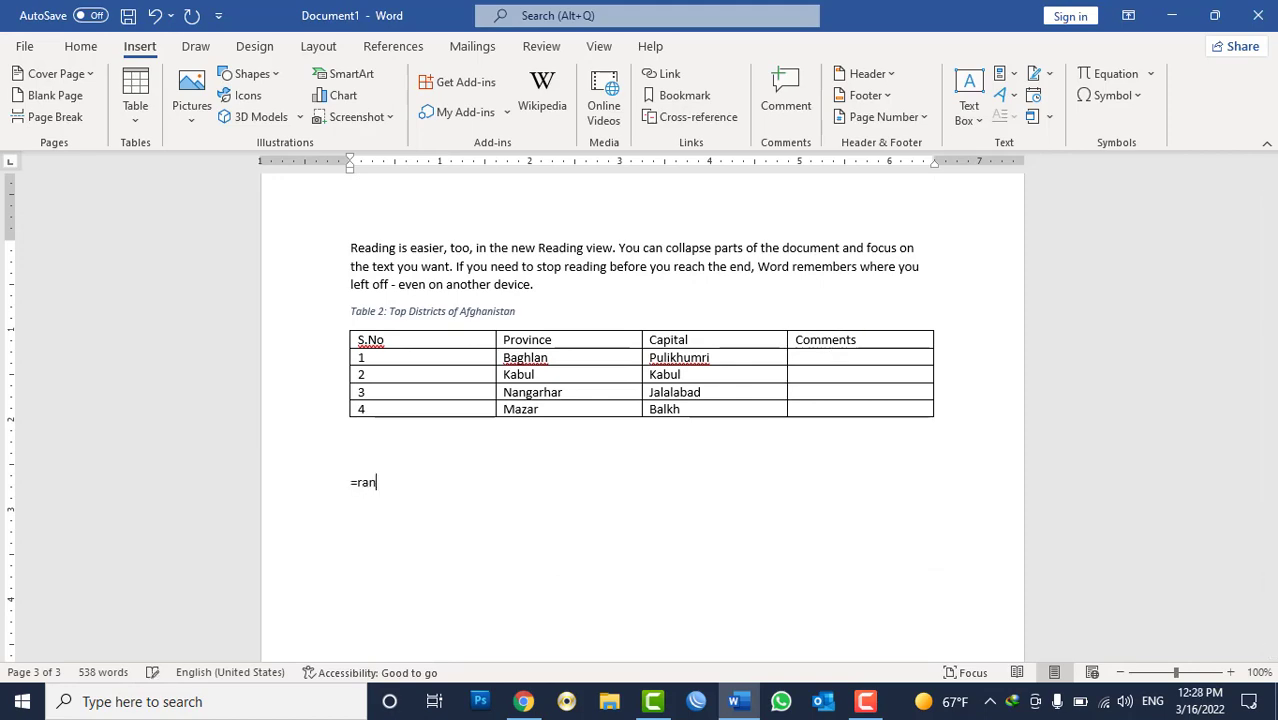
{"action": "type", "text": "d()"}
{"action": "key", "text": "Return"}
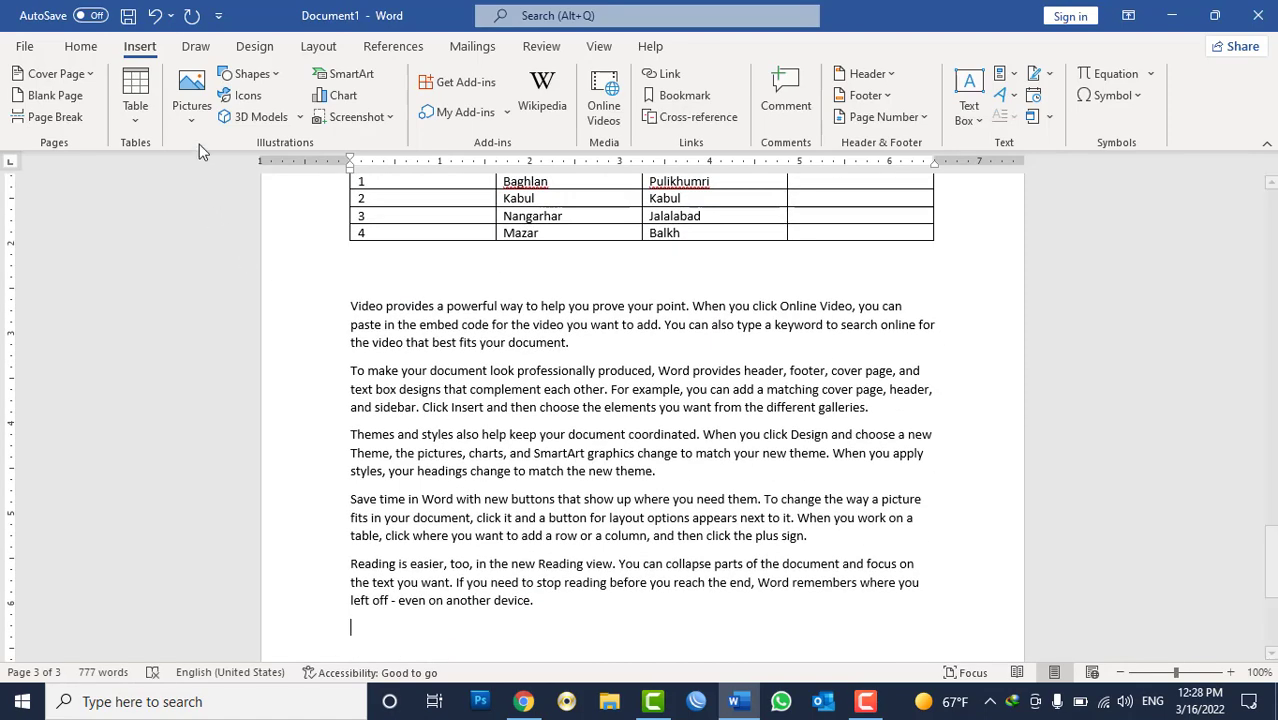
Step: Insert Picture1, the maple leaf image from this device, below the sample paragraphs
{"action": "left_click", "coordinate": [200, 75]}
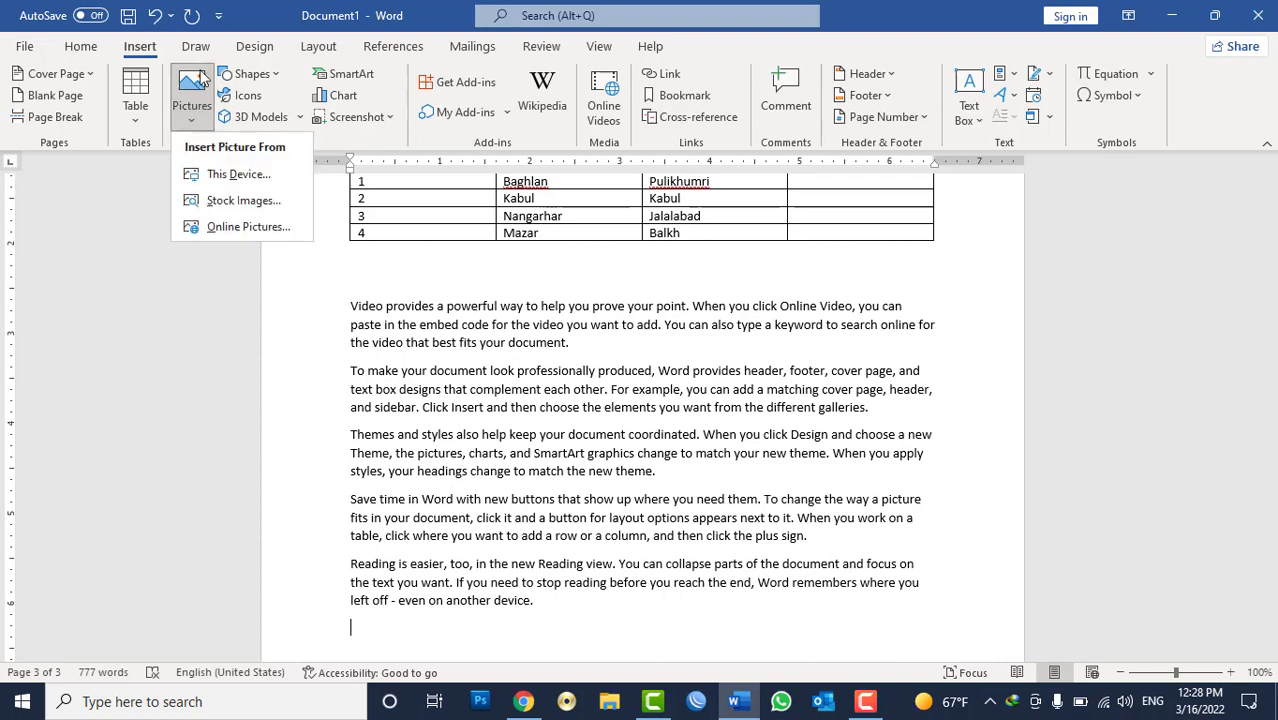
{"action": "left_click", "coordinate": [215, 174]}
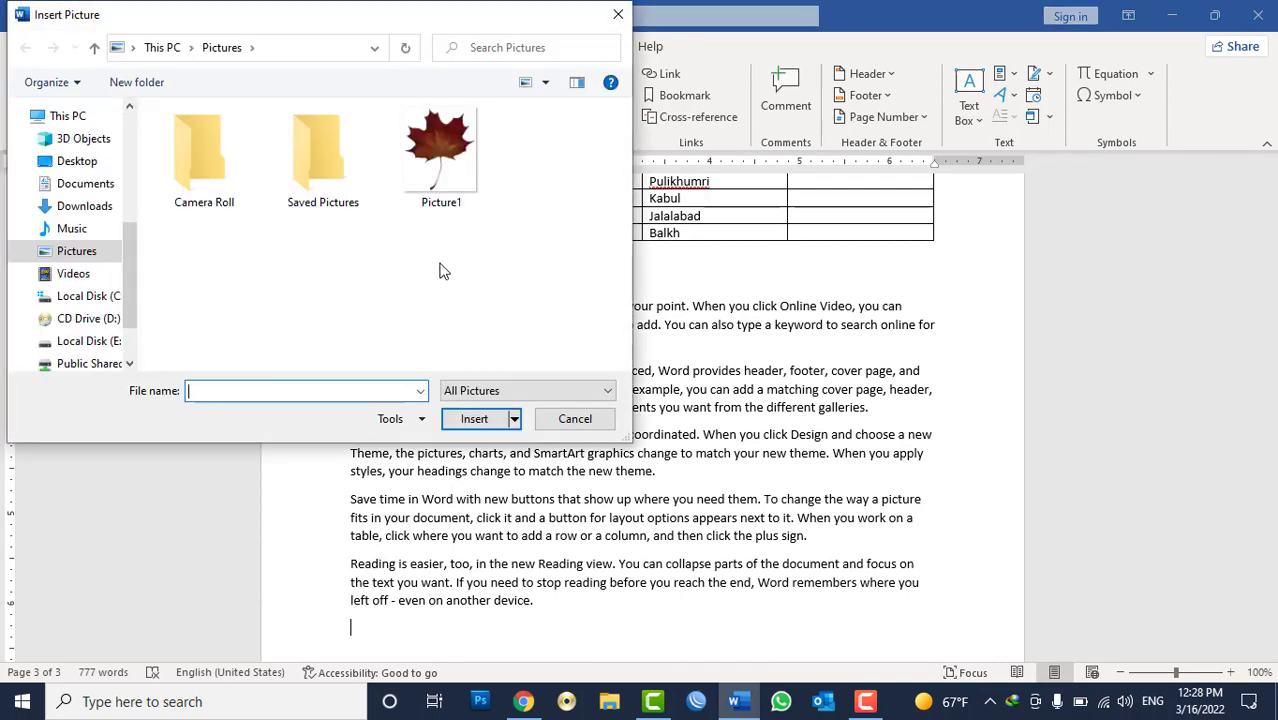
{"action": "double_click", "coordinate": [412, 186]}
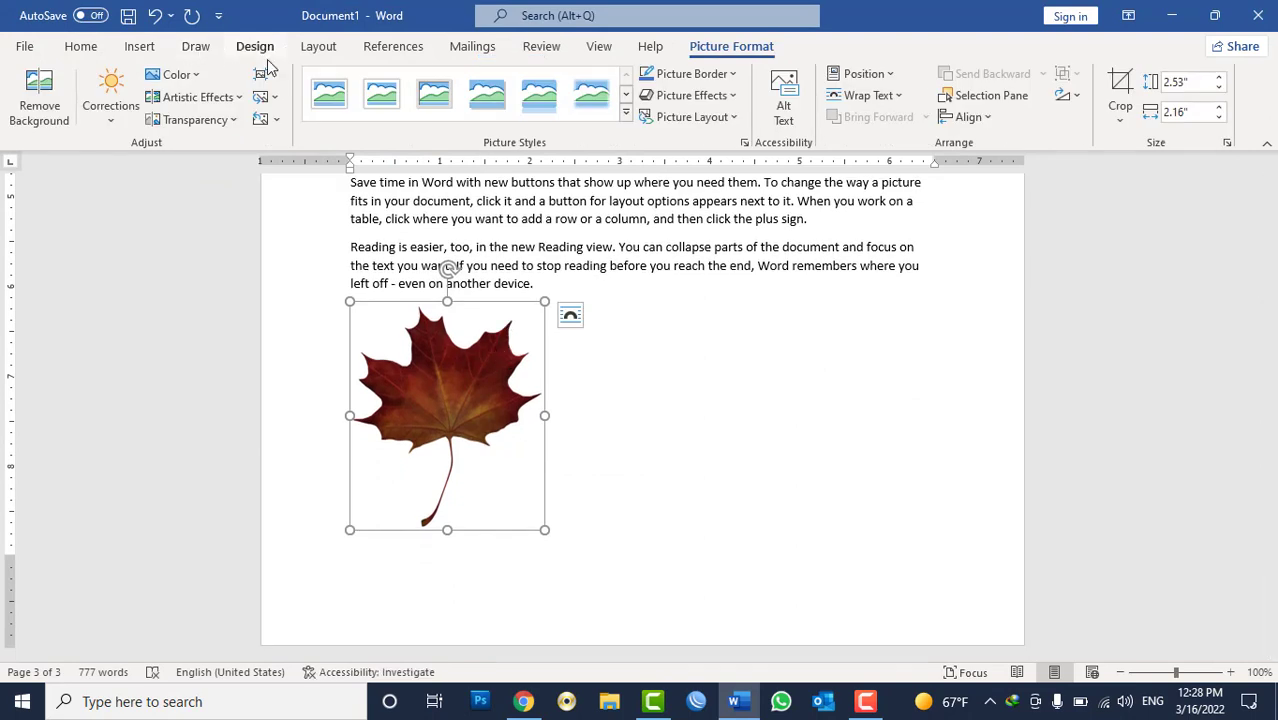
Step: In the leaf's Caption dialog, try the Figure and Equation caption labels
{"action": "left_click", "coordinate": [396, 48]}
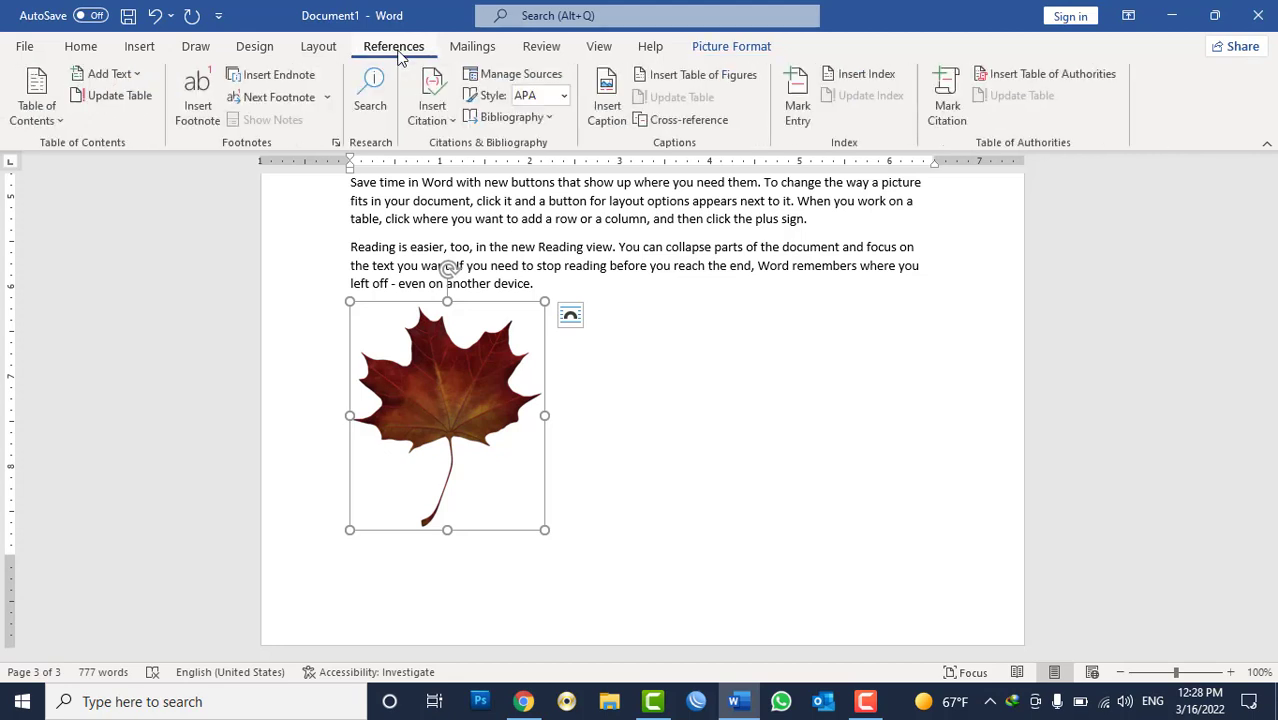
{"action": "left_click", "coordinate": [612, 120]}
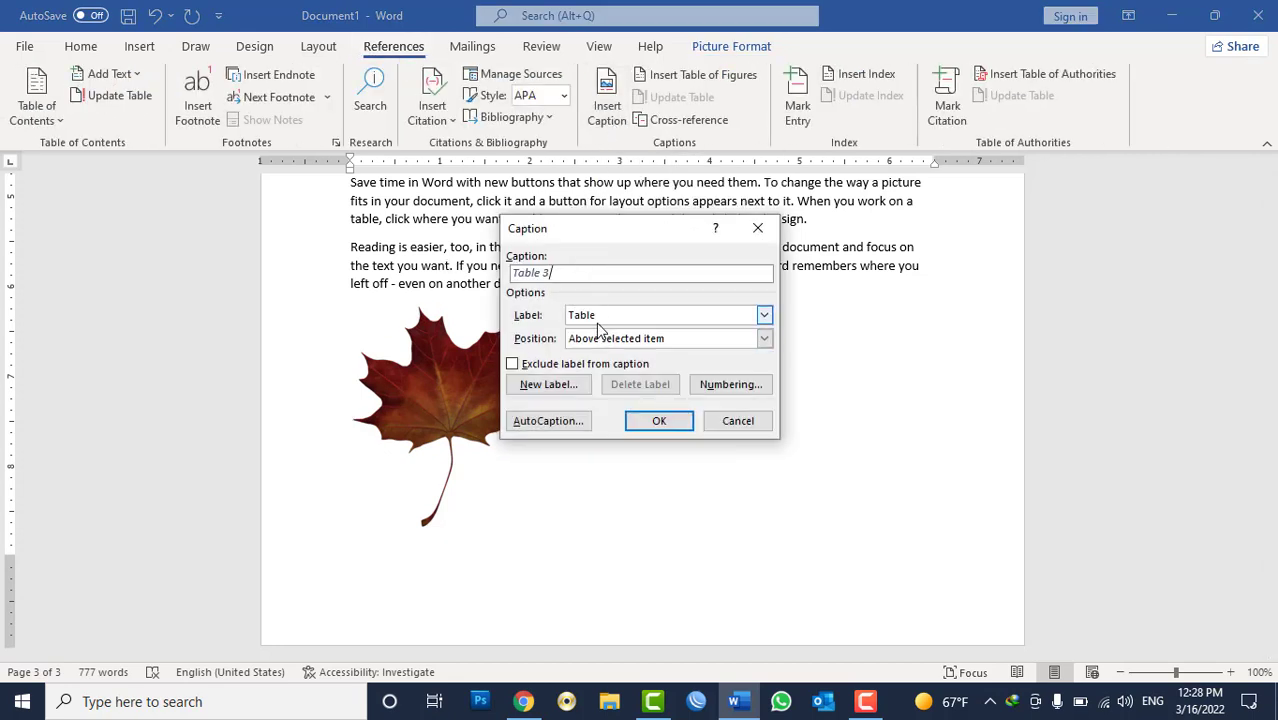
{"action": "left_click", "coordinate": [600, 319]}
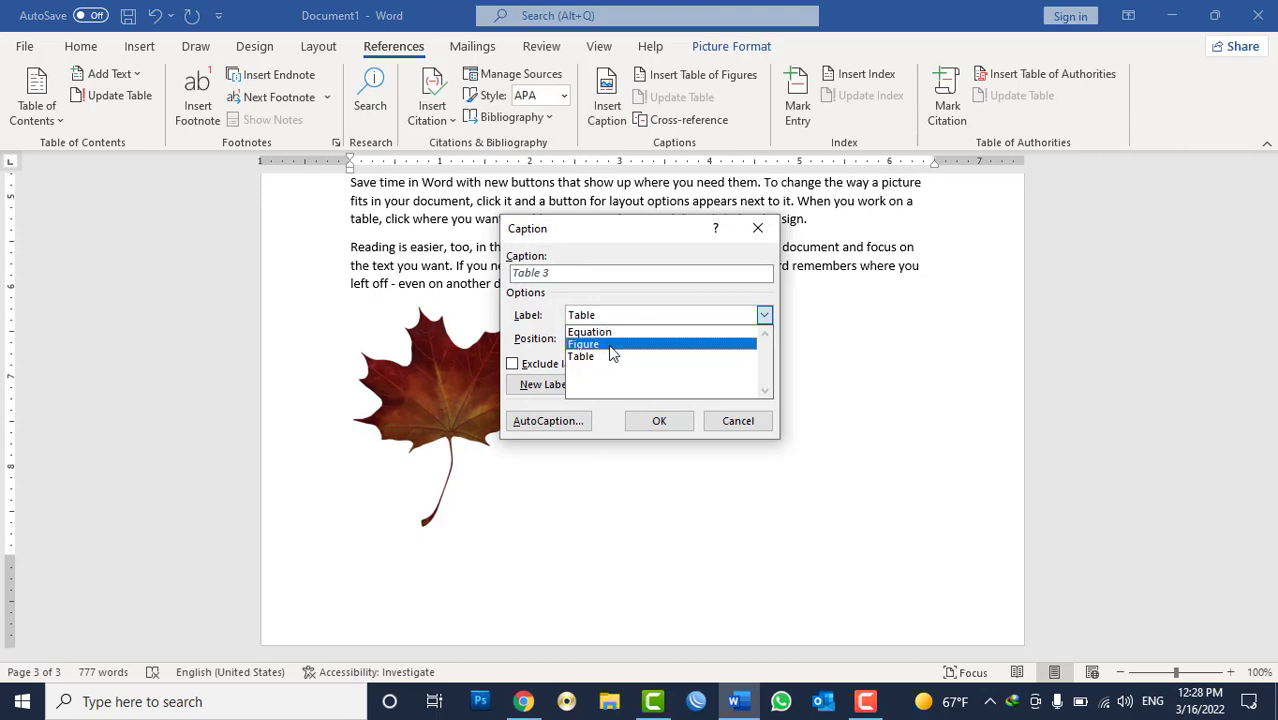
{"action": "left_click", "coordinate": [610, 344]}
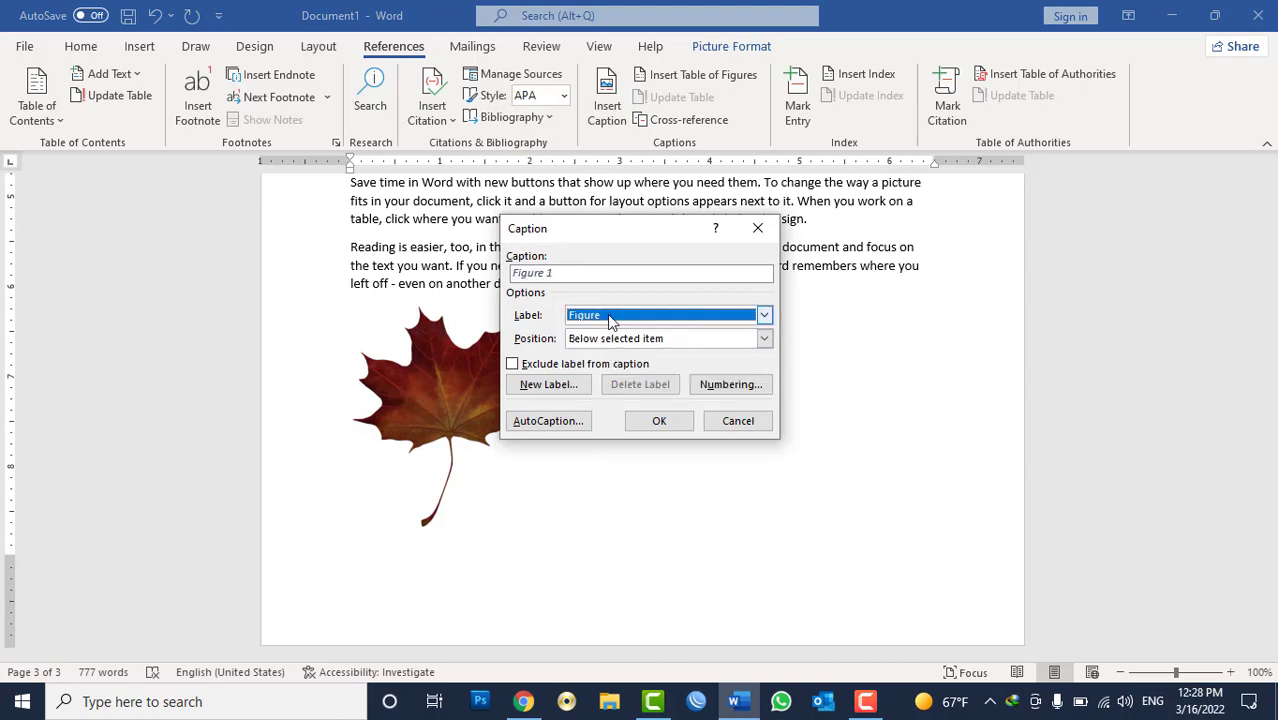
{"action": "left_click", "coordinate": [608, 316]}
{"action": "left_click", "coordinate": [604, 333]}
{"action": "left_click", "coordinate": [613, 316]}
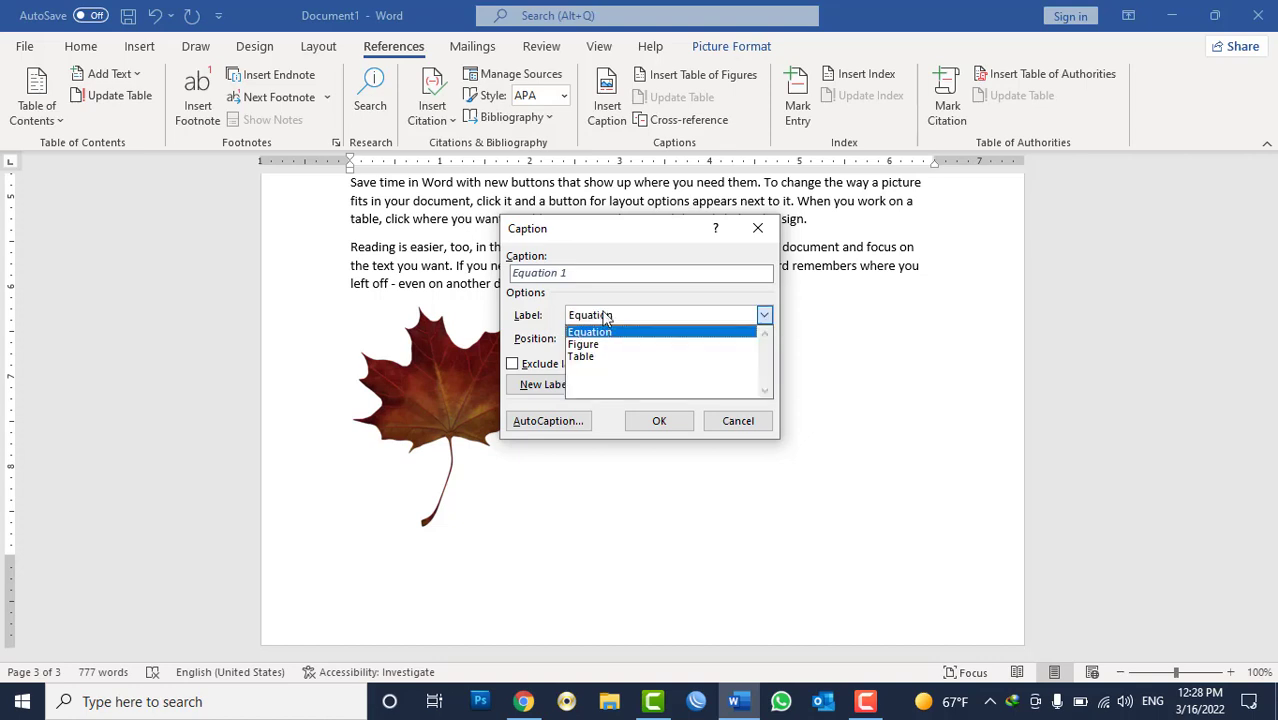
{"action": "left_click", "coordinate": [610, 315]}
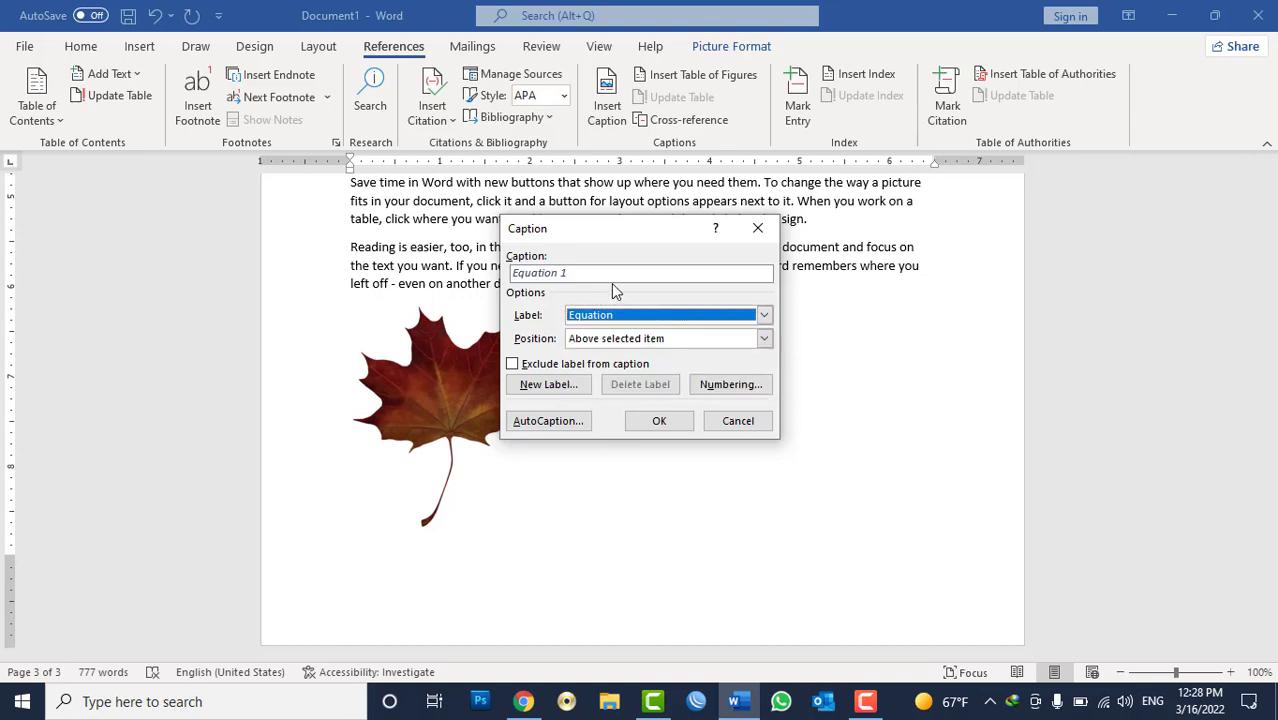
Step: Create a new Picture label and caption the leaf 'Picture 1: Baghlan Province' below it
{"action": "left_click", "coordinate": [565, 386]}
{"action": "type", "text": "Picture"}
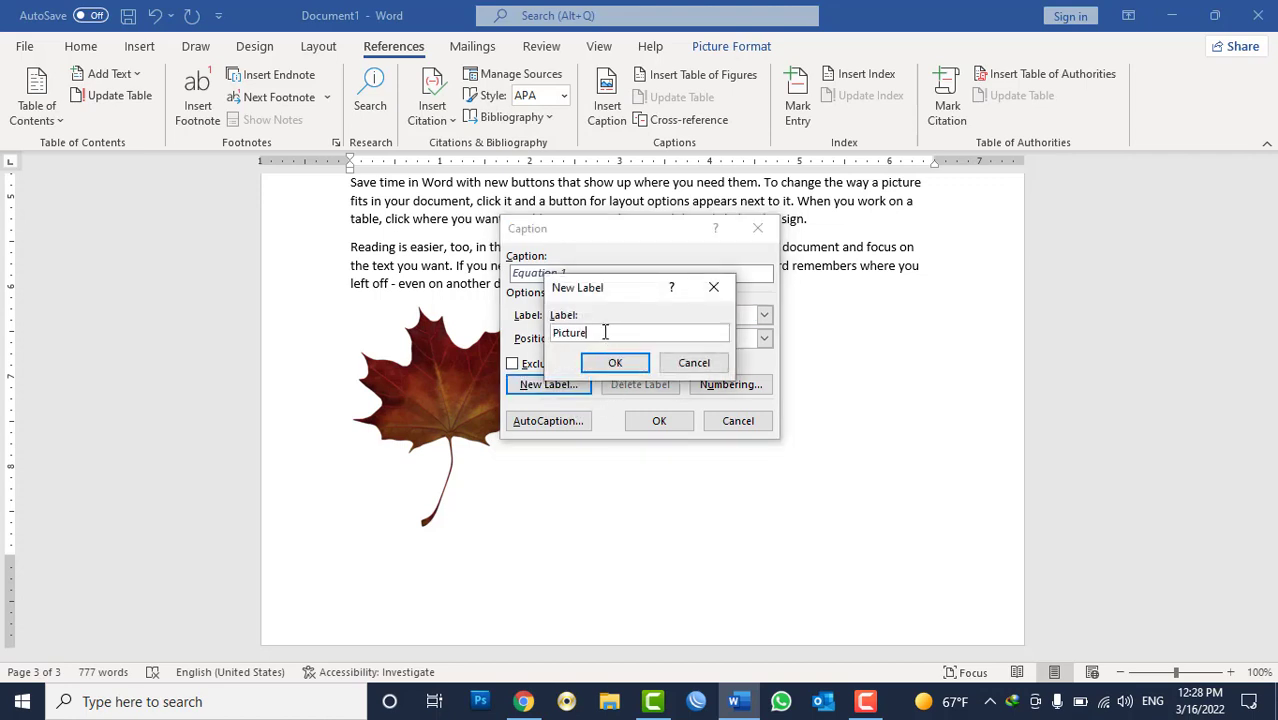
{"action": "left_click", "coordinate": [628, 362]}
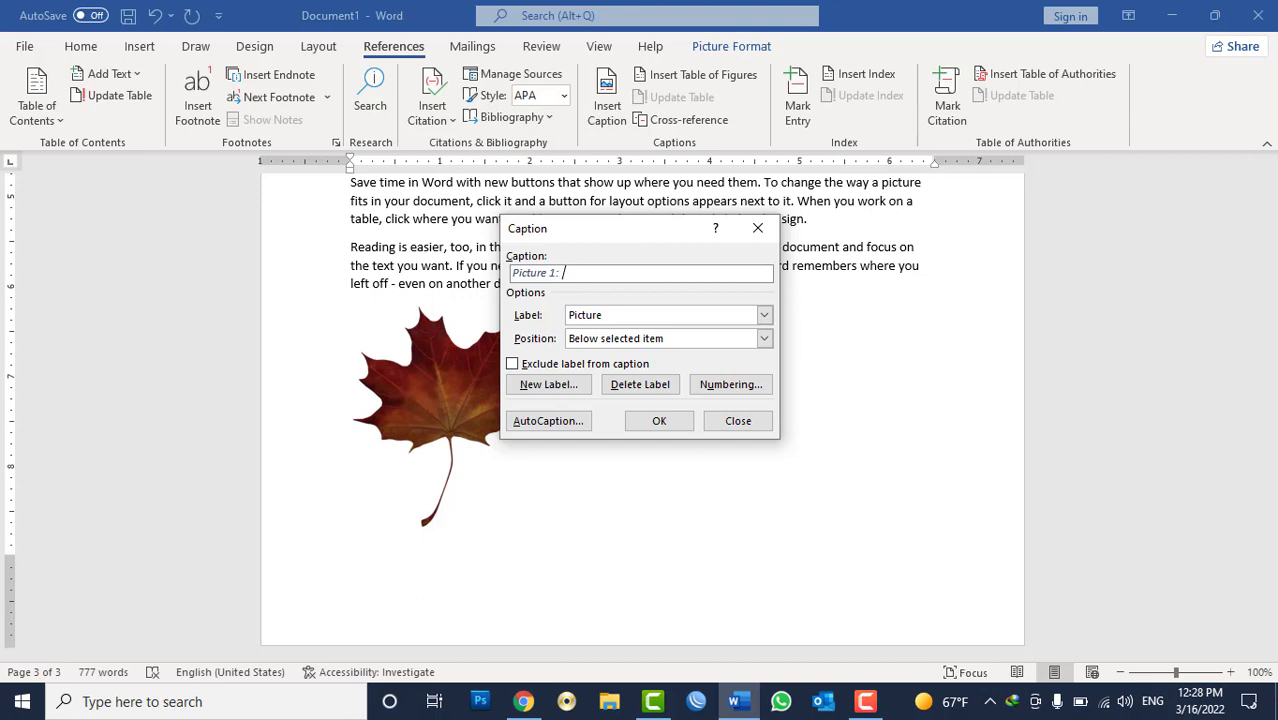
{"action": "type", "text": "Bag"}
{"action": "type", "text": "hlan Province"}
{"action": "left_click", "coordinate": [659, 420]}
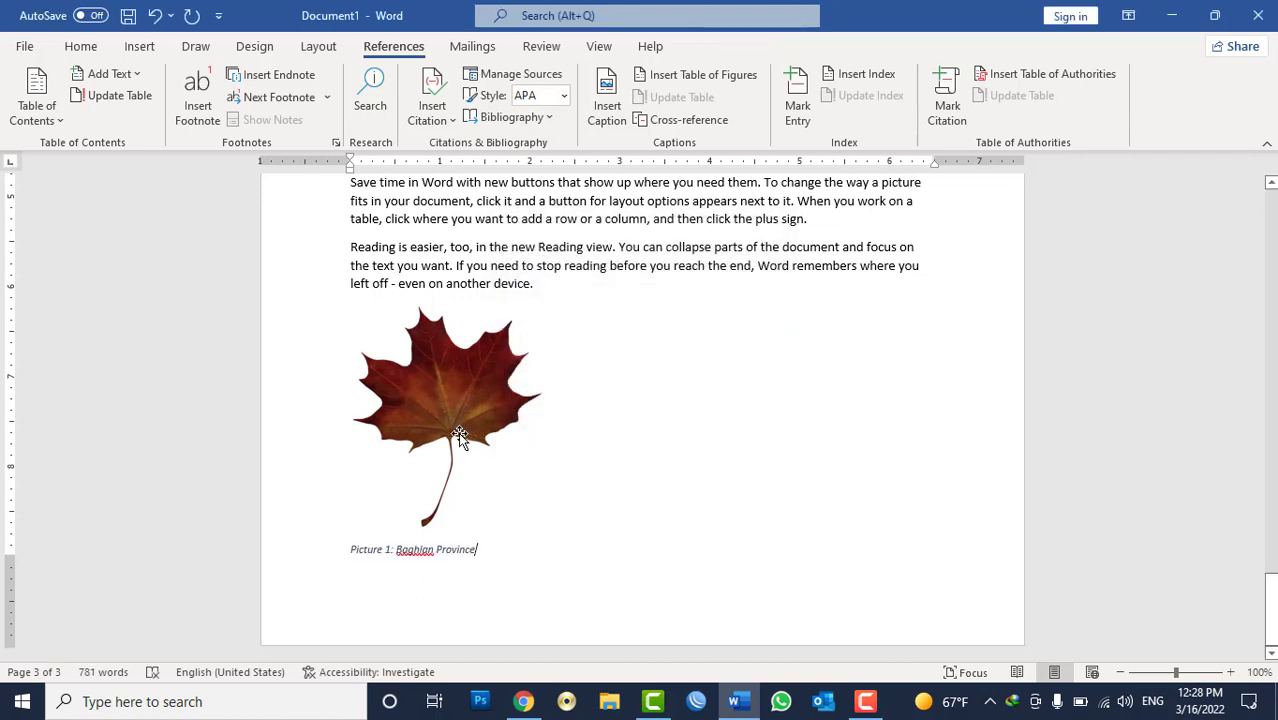
Step: Undo the caption and re-insert it positioned above the selected picture
{"action": "key", "text": "ctrl+z"}
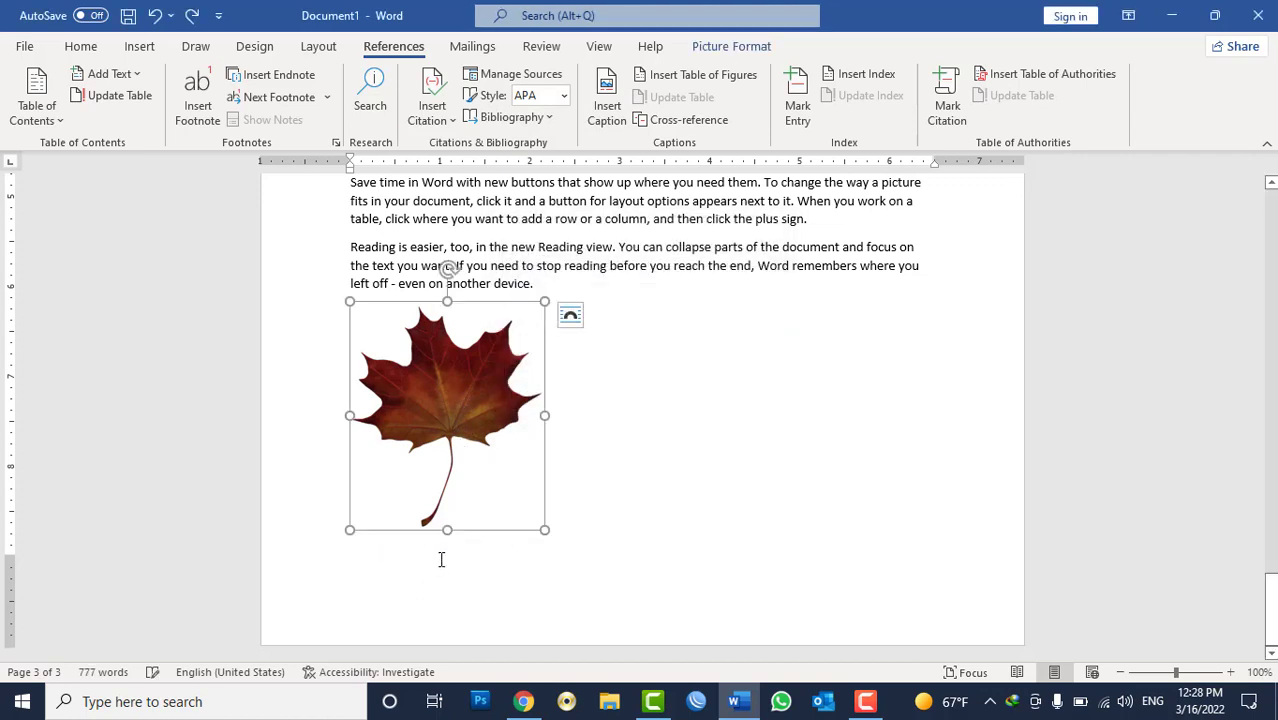
{"action": "left_click", "coordinate": [612, 118]}
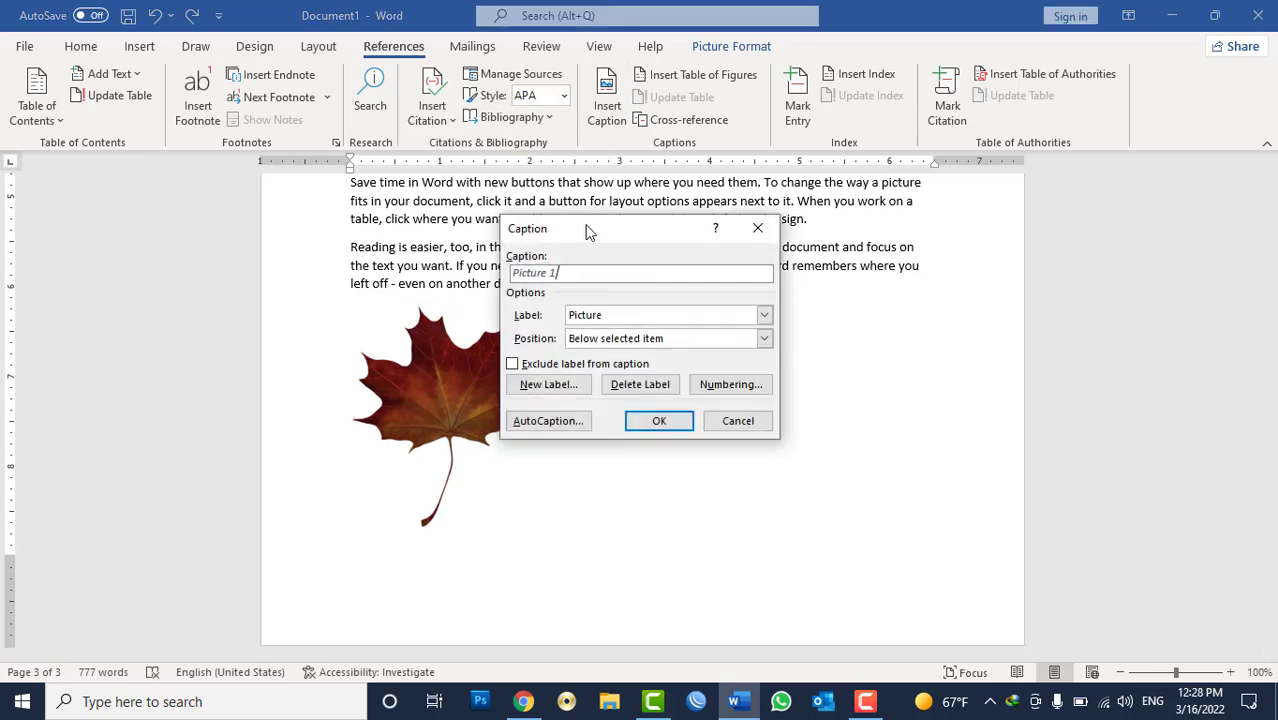
{"action": "left_click", "coordinate": [591, 344]}
{"action": "left_click", "coordinate": [593, 356]}
{"action": "left_click", "coordinate": [652, 421]}
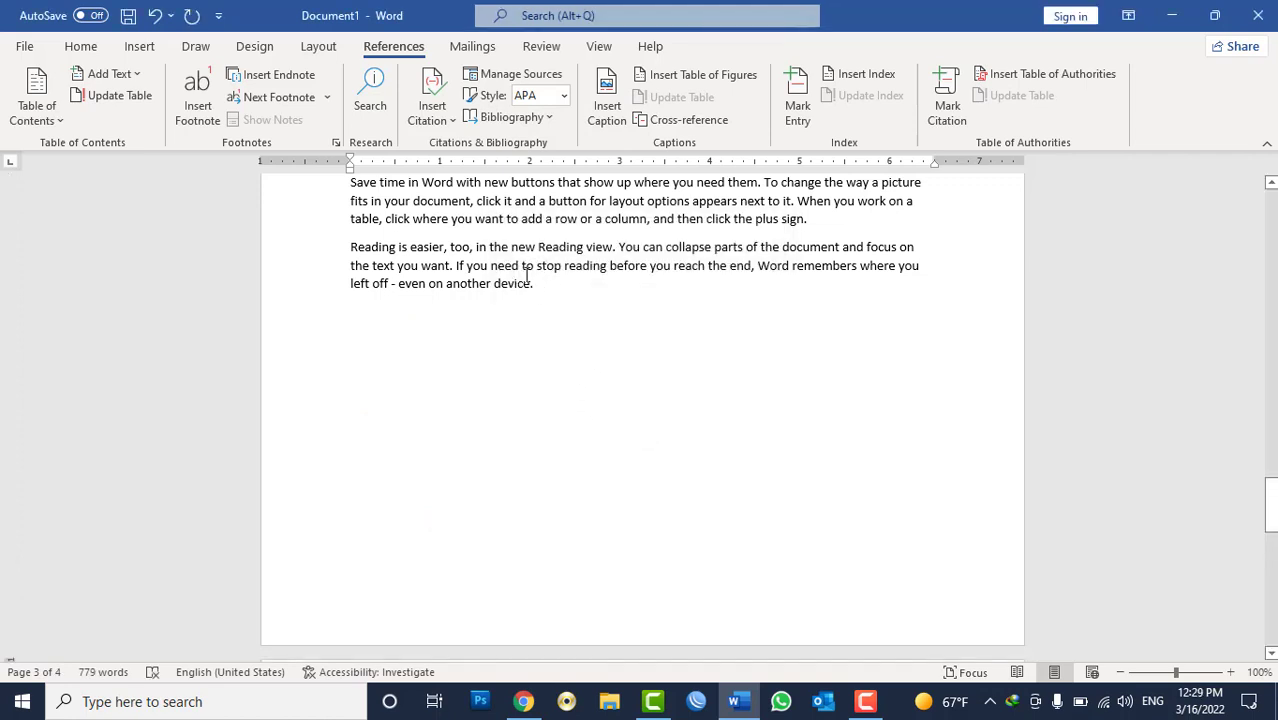
Step: Delete the 'Reading is easier' paragraph and the bare Picture 1 caption
{"action": "double_click", "coordinate": [337, 251]}
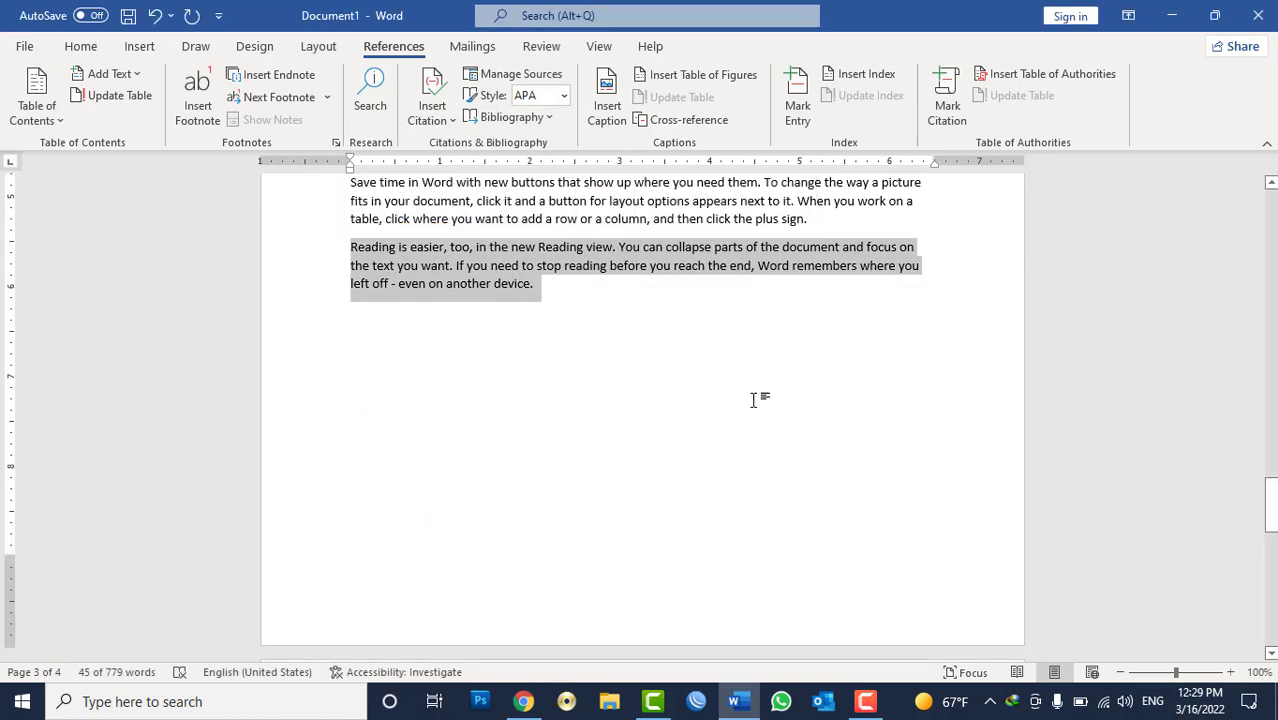
{"action": "key", "text": "Delete"}
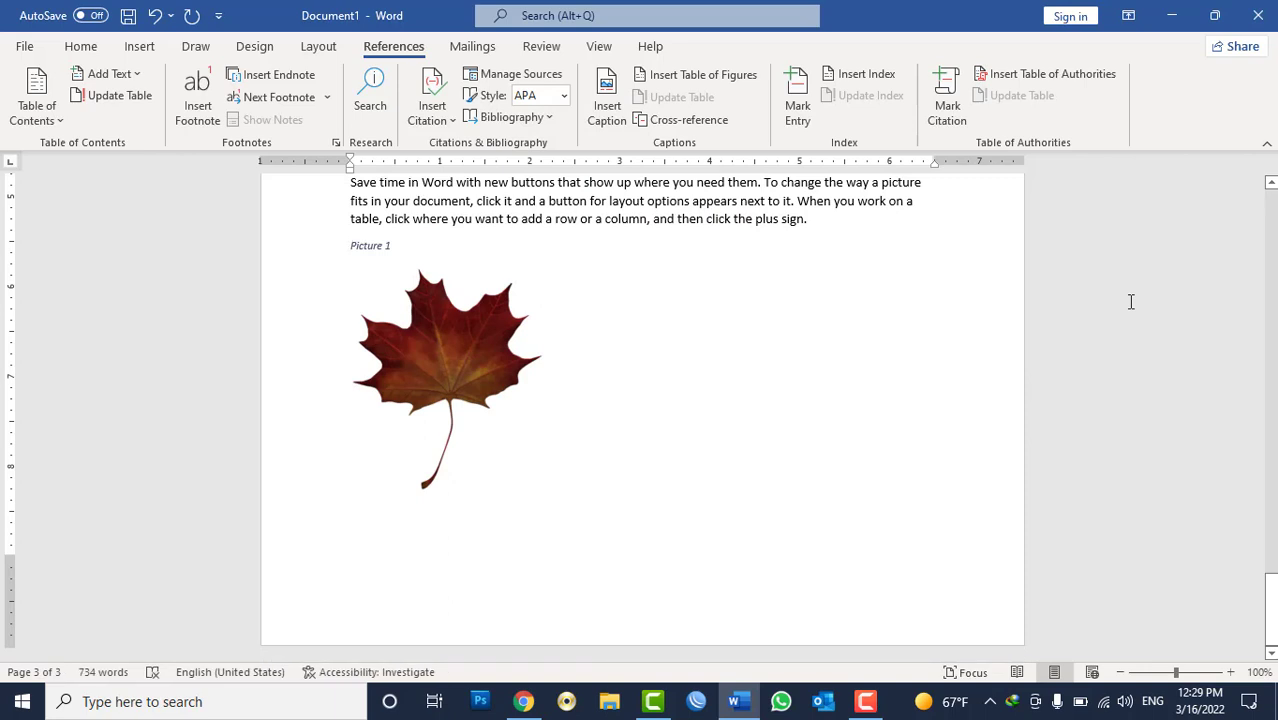
{"action": "left_click", "coordinate": [463, 305]}
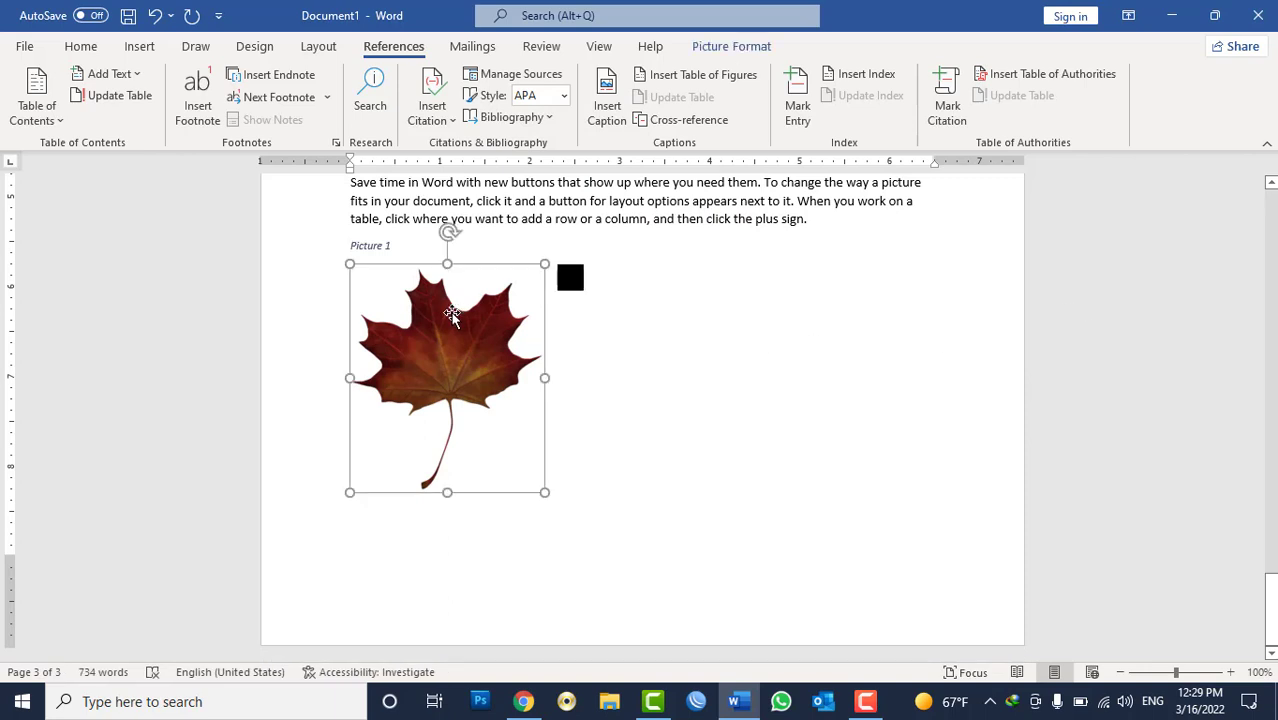
{"action": "left_click", "coordinate": [368, 240]}
{"action": "left_click_drag", "start_coordinate": [352, 245], "coordinate": [396, 250]}
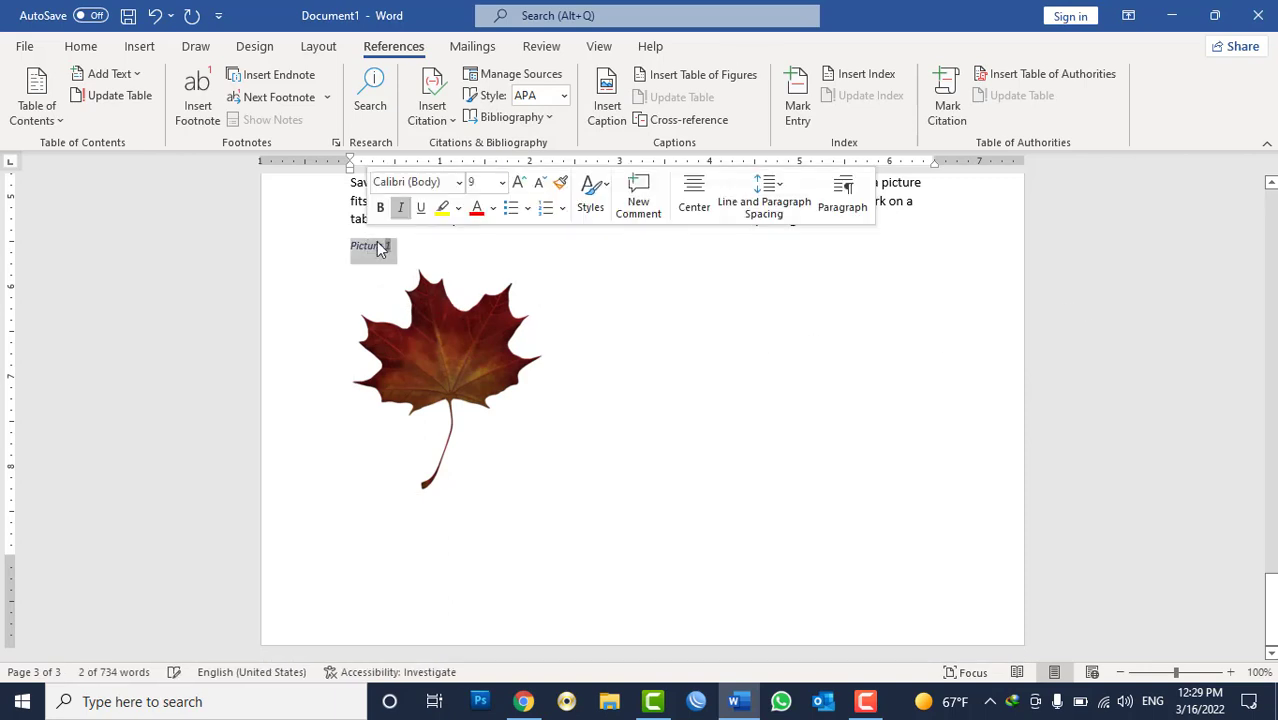
{"action": "key", "text": "Delete"}
Step: Caption the leaf 'Picture 1: Baghlan Province' above the picture
{"action": "left_click", "coordinate": [448, 290]}
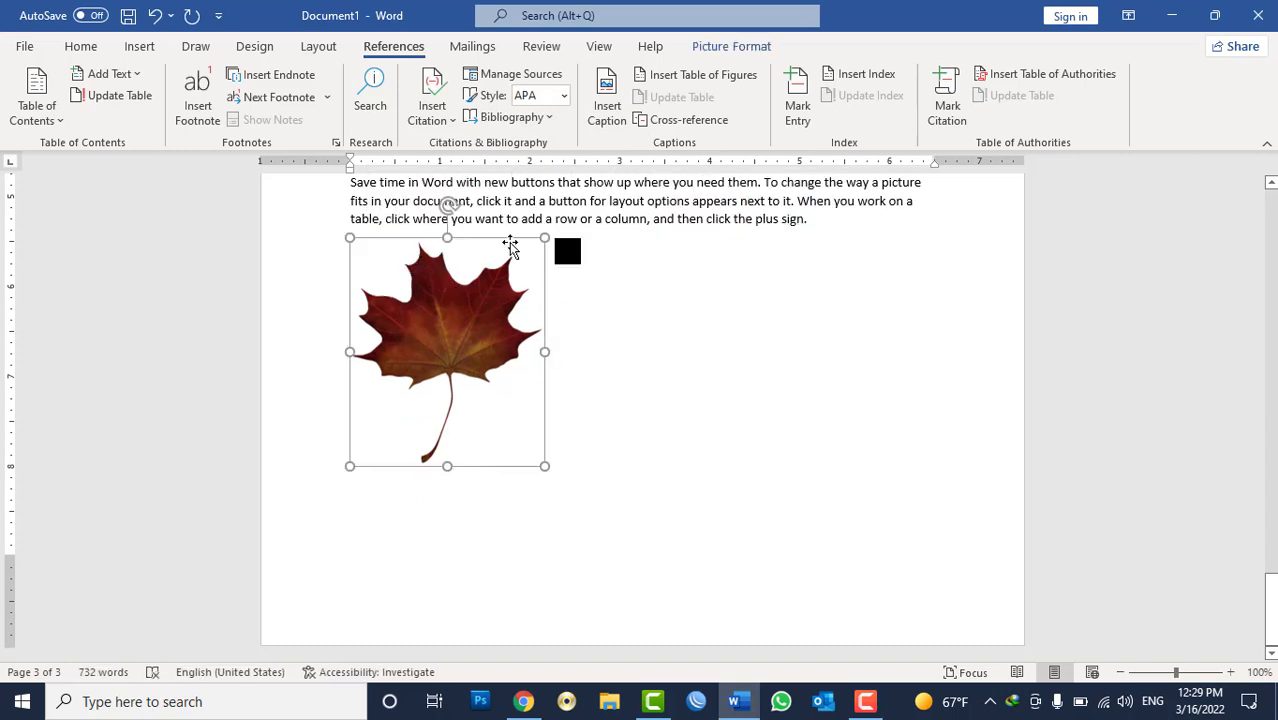
{"action": "left_click", "coordinate": [618, 112]}
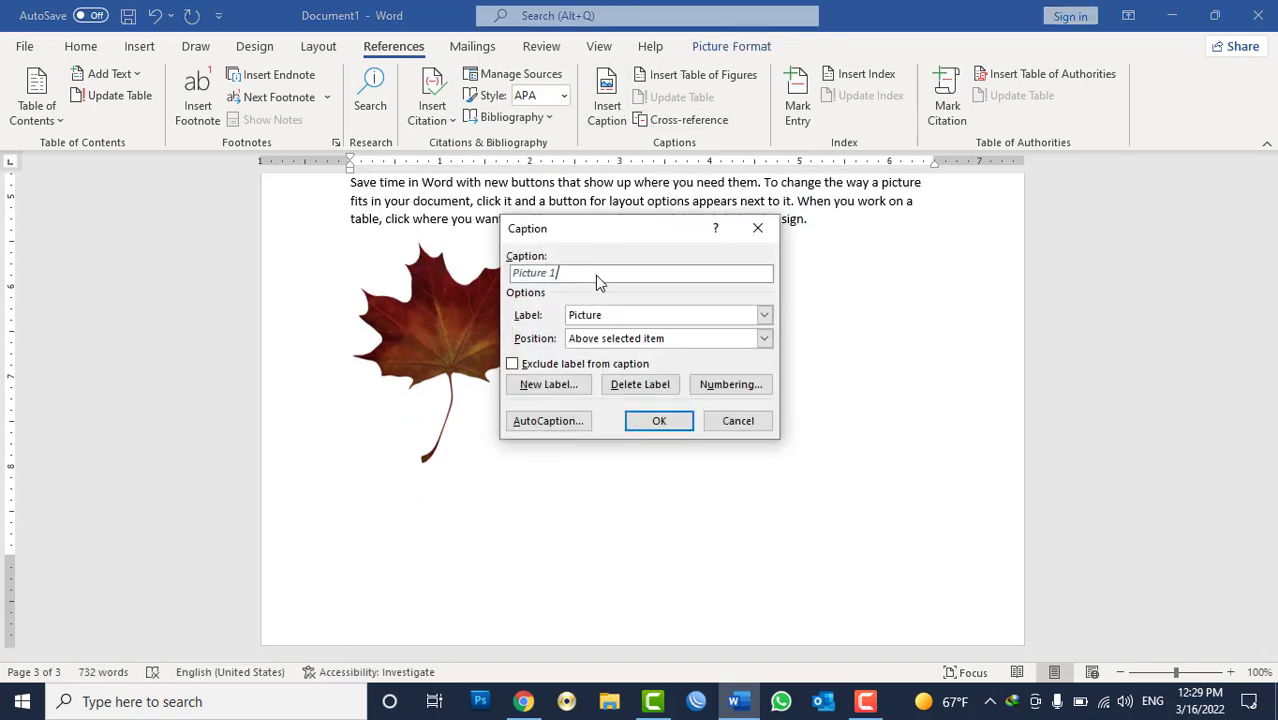
{"action": "type", "text": ": B"}
{"action": "type", "text": "aghlan Province"}
{"action": "left_click", "coordinate": [659, 421]}
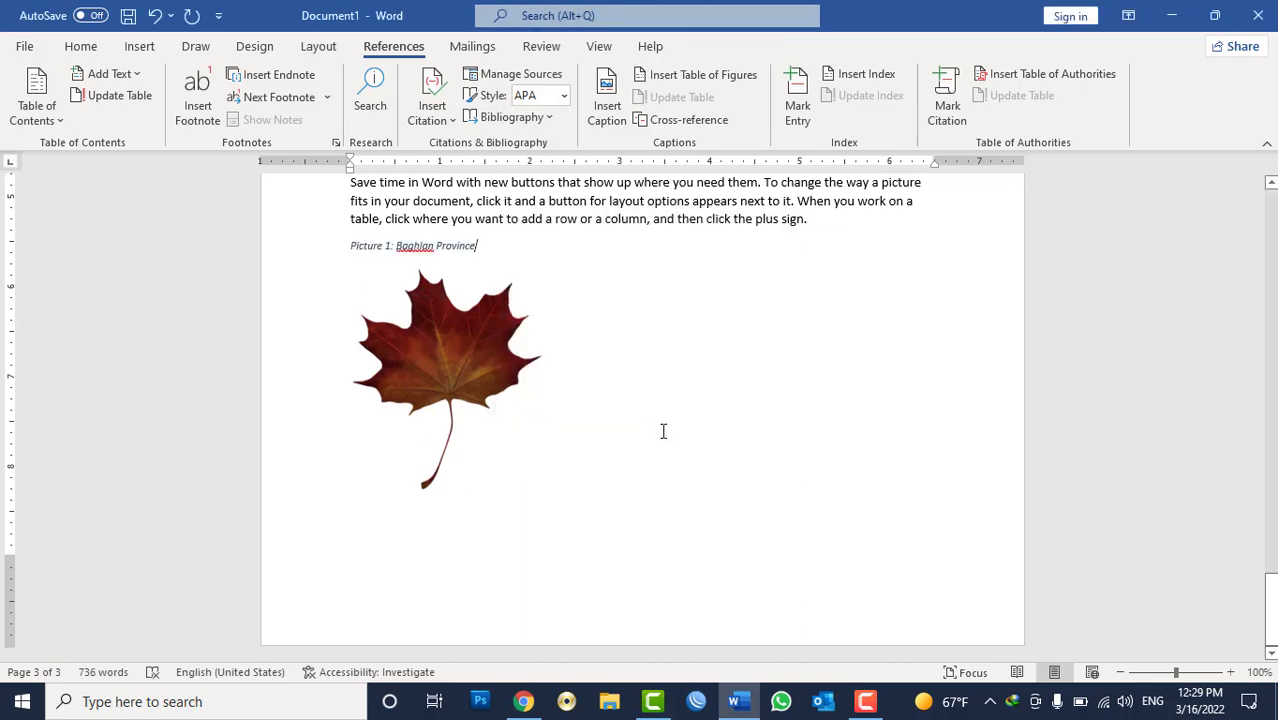
Step: Start a new page after the leaf and fill it with =rand() sample paragraphs
{"action": "left_click", "coordinate": [700, 545]}
{"action": "key", "text": "ctrl+Return"}
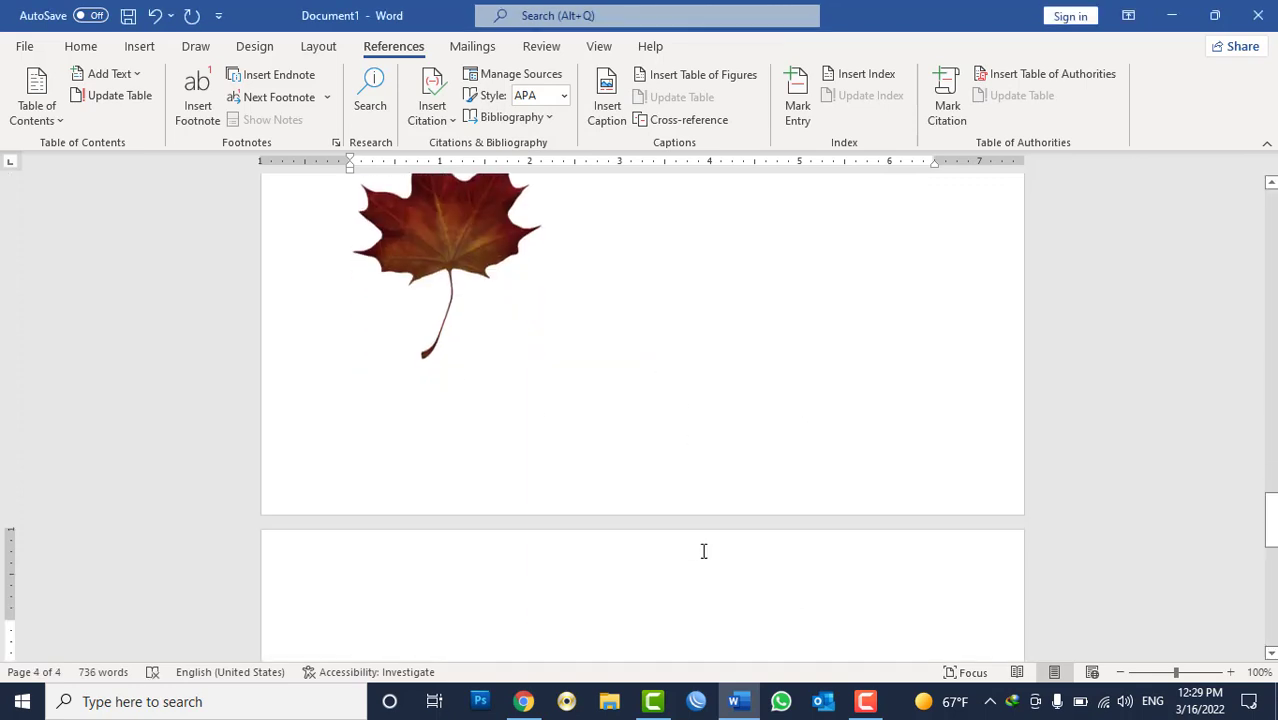
{"action": "type", "text": "=rand("}
{"action": "key", "text": "Return"}
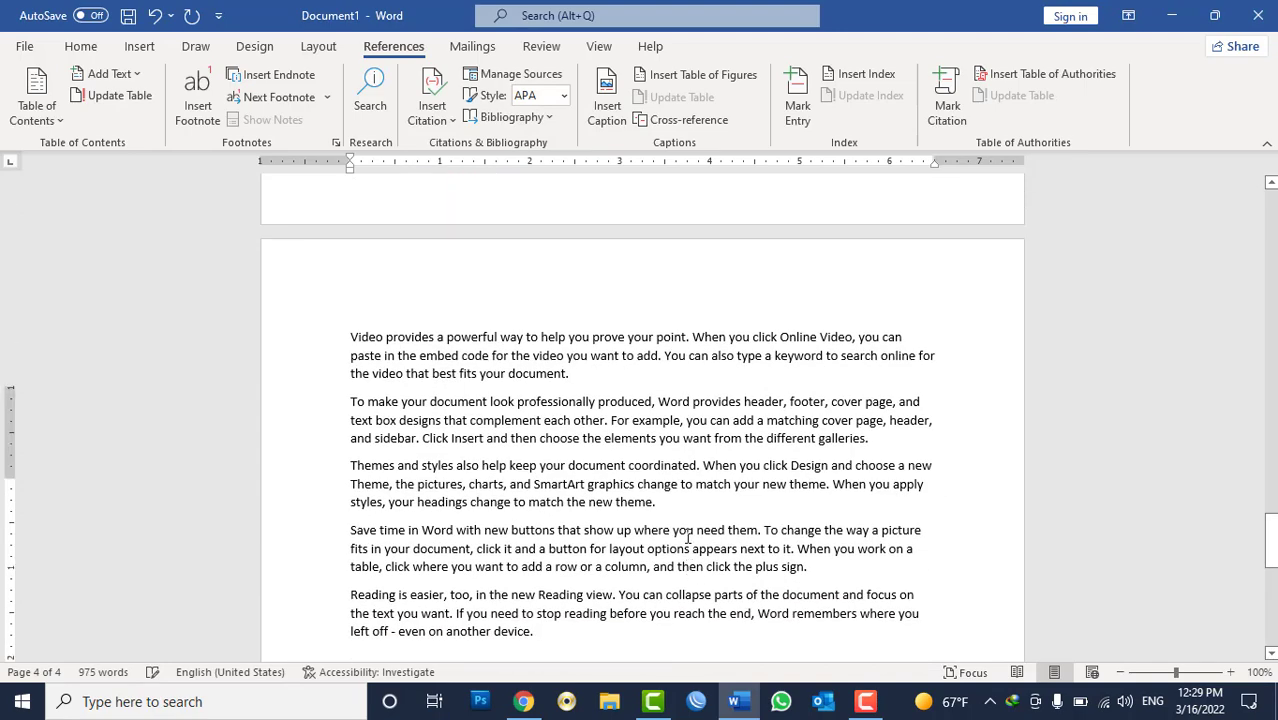
Step: Paste a copy of the leaf picture at the end of the document
{"action": "scroll", "coordinate": [460, 349], "scroll_direction": "up", "scroll_amount": 5}
{"action": "left_click", "coordinate": [447, 333]}
{"action": "key", "text": "ctrl+End"}
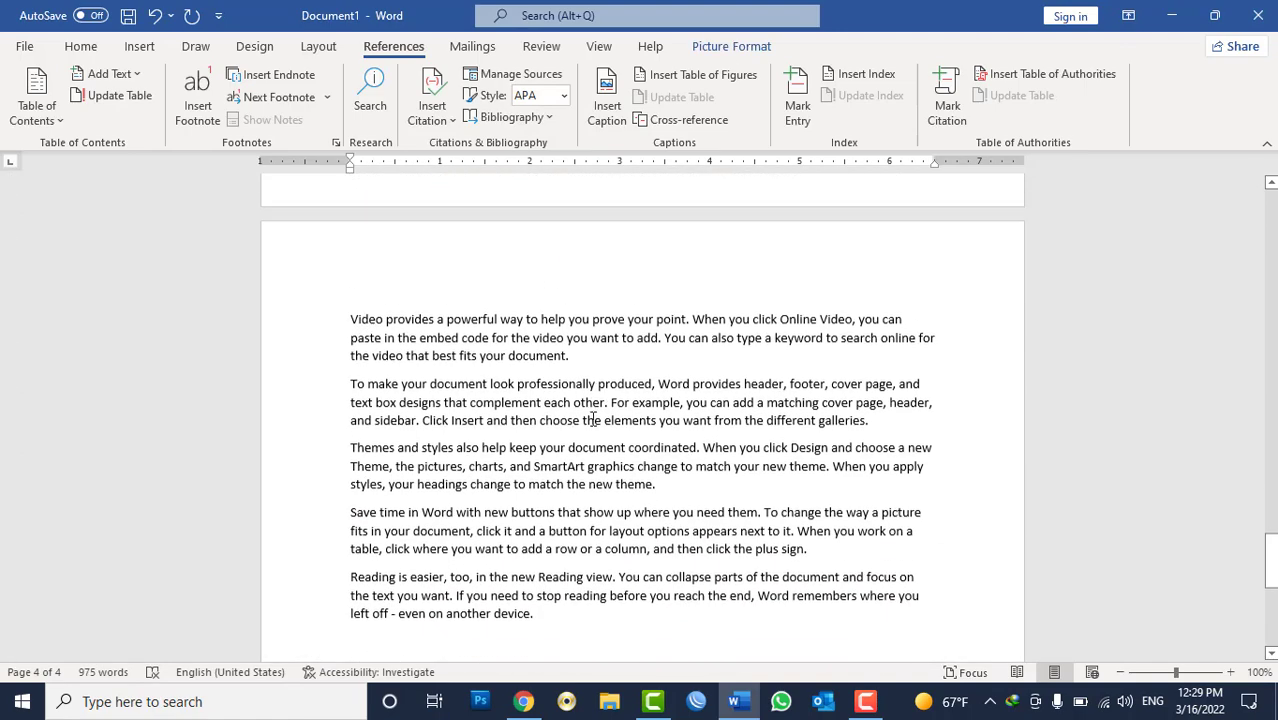
{"action": "key", "text": "ctrl+v"}
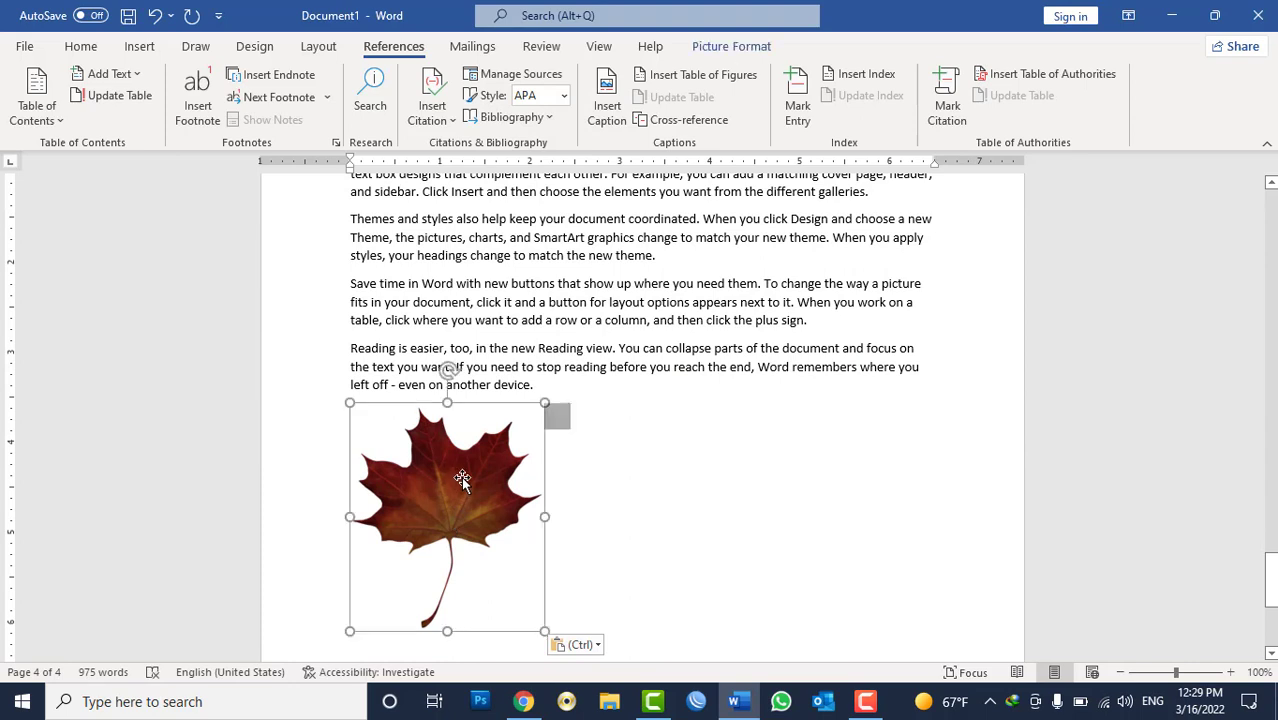
Step: In Insert Caption for the pasted leaf, add ': Laghman Province' after Picture 2
{"action": "left_click", "coordinate": [609, 113]}
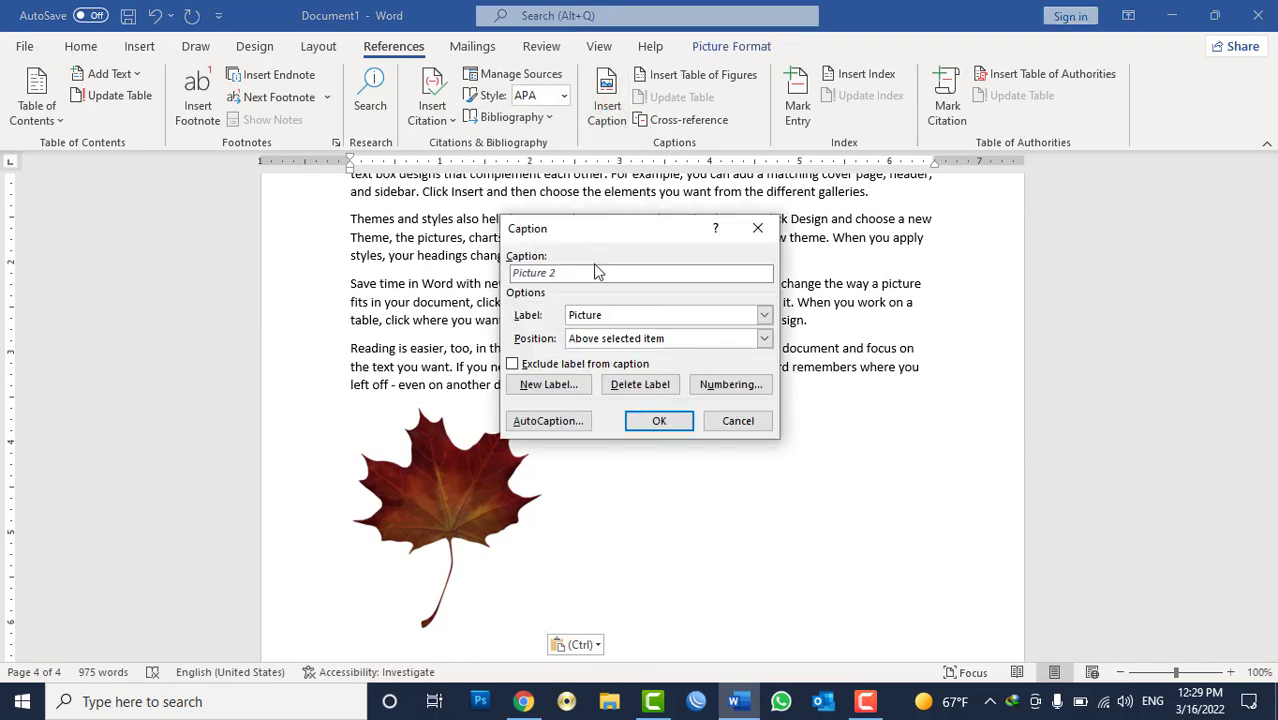
{"action": "type", "text": ": Laghman Province"}
Step: Insert the 'Picture 2: Laghman Province' caption above the leaf copy
{"action": "left_click", "coordinate": [657, 420]}
{"action": "scroll", "coordinate": [648, 422], "scroll_direction": "down", "scroll_amount": 3}
{"action": "scroll", "coordinate": [648, 422], "scroll_direction": "up", "scroll_amount": 10}
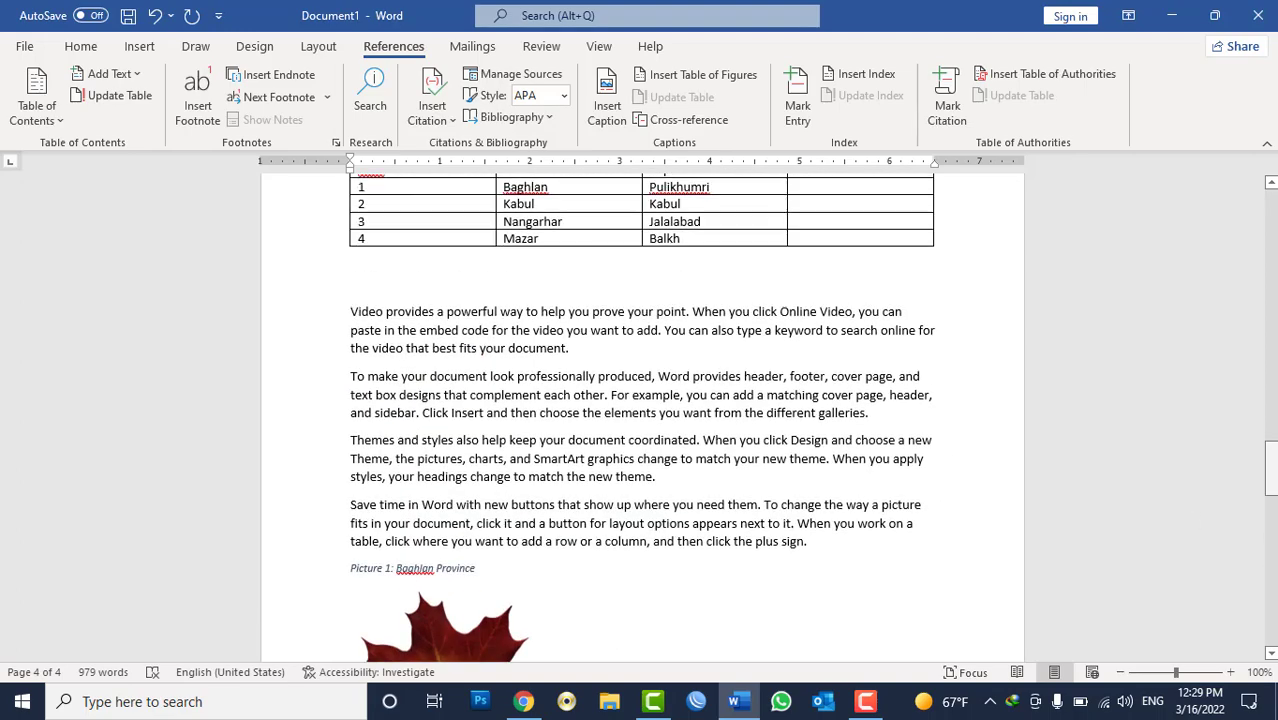
{"action": "left_click_drag", "start_coordinate": [1270, 470], "coordinate": [1270, 215]}
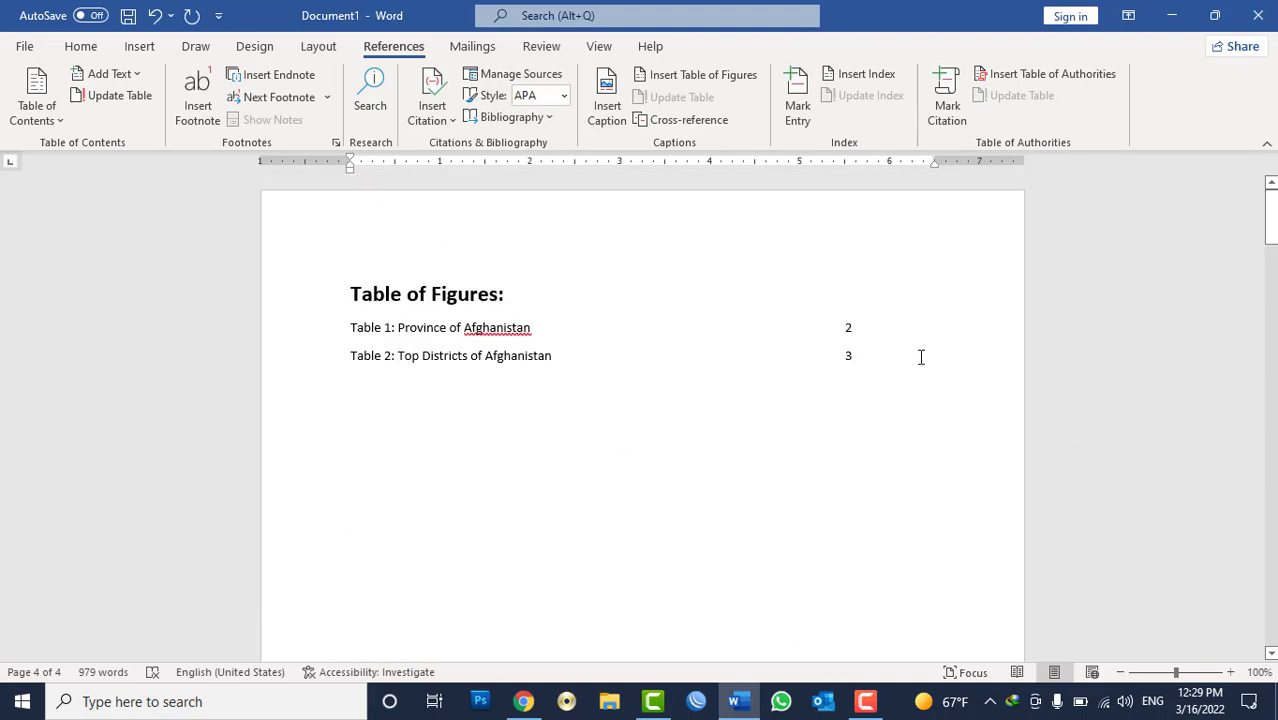
Step: Add a bold, two-sizes-larger 'Table of Picture:' heading below the Table 2 entry on page 1
{"action": "left_click", "coordinate": [921, 357]}
{"action": "key", "text": "Return"}
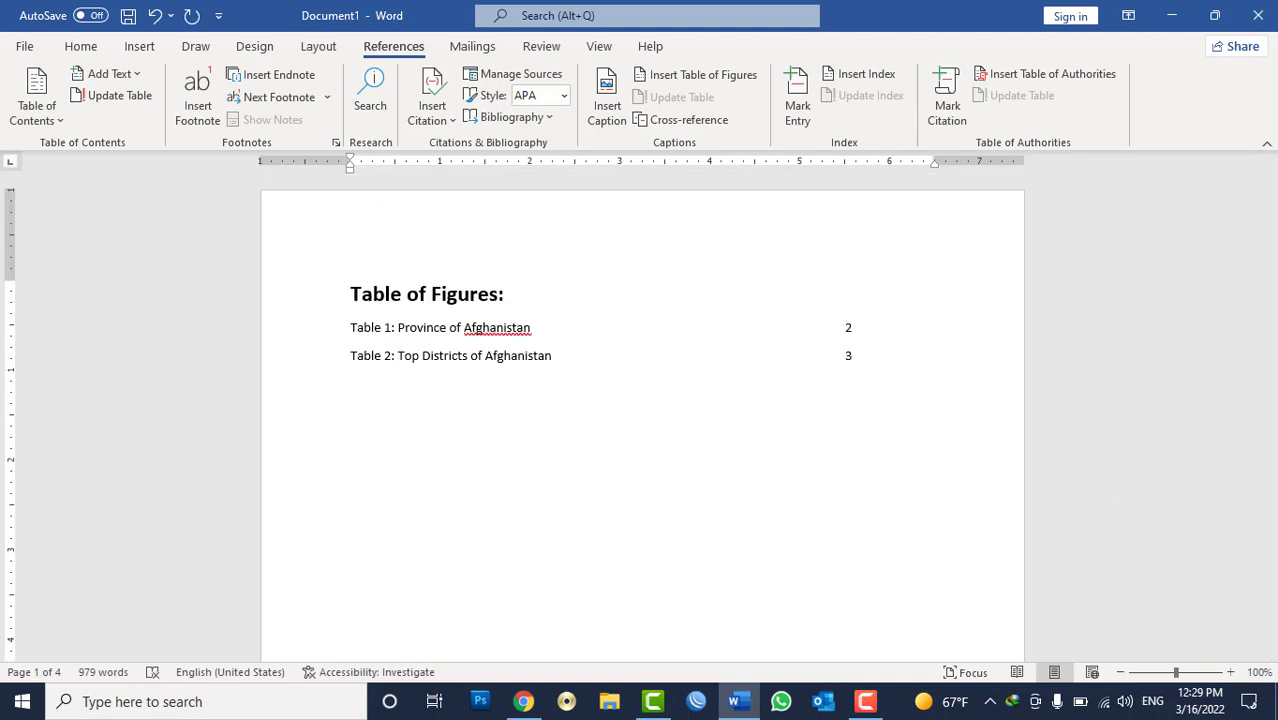
{"action": "type", "text": "Table of Pict"}
{"action": "type", "text": "ure:"}
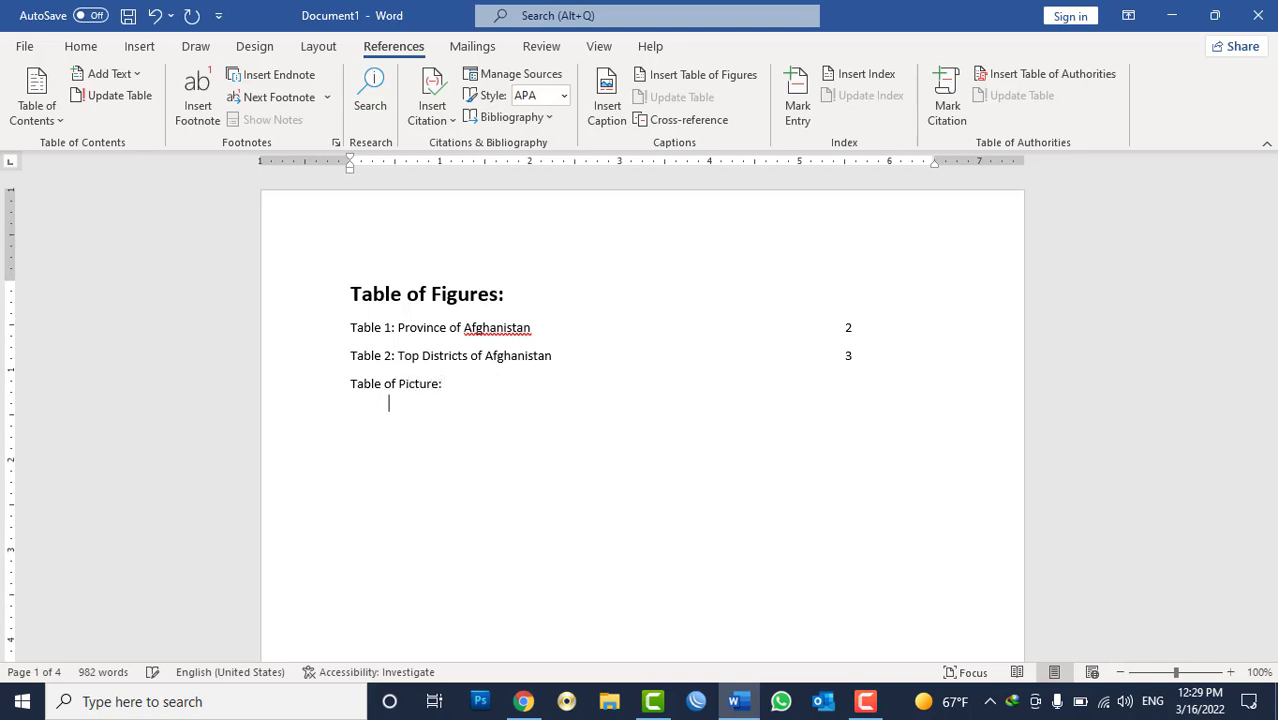
{"action": "key", "text": "Return"}
{"action": "triple_click", "coordinate": [380, 393]}
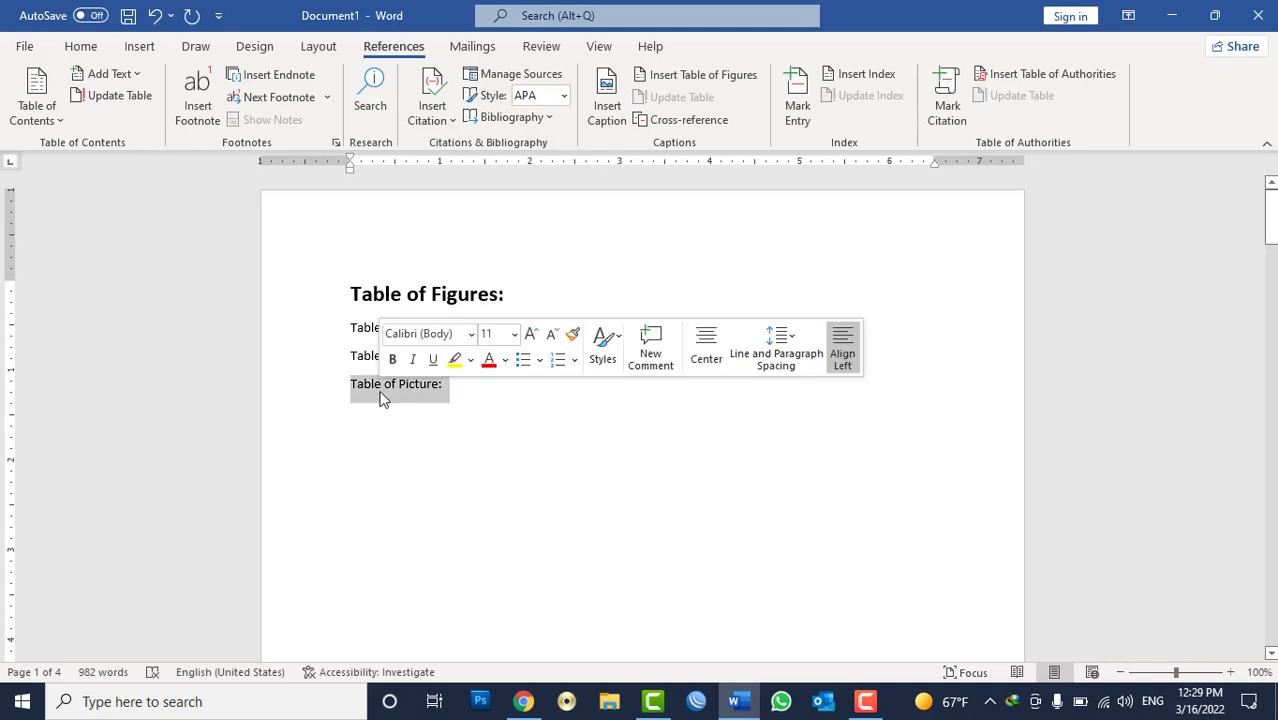
{"action": "key", "text": "ctrl+b"}
{"action": "key", "text": "ctrl+shift+period"}
{"action": "key", "text": "ctrl+shift+period"}
{"action": "key", "text": "ctrl+shift+period"}
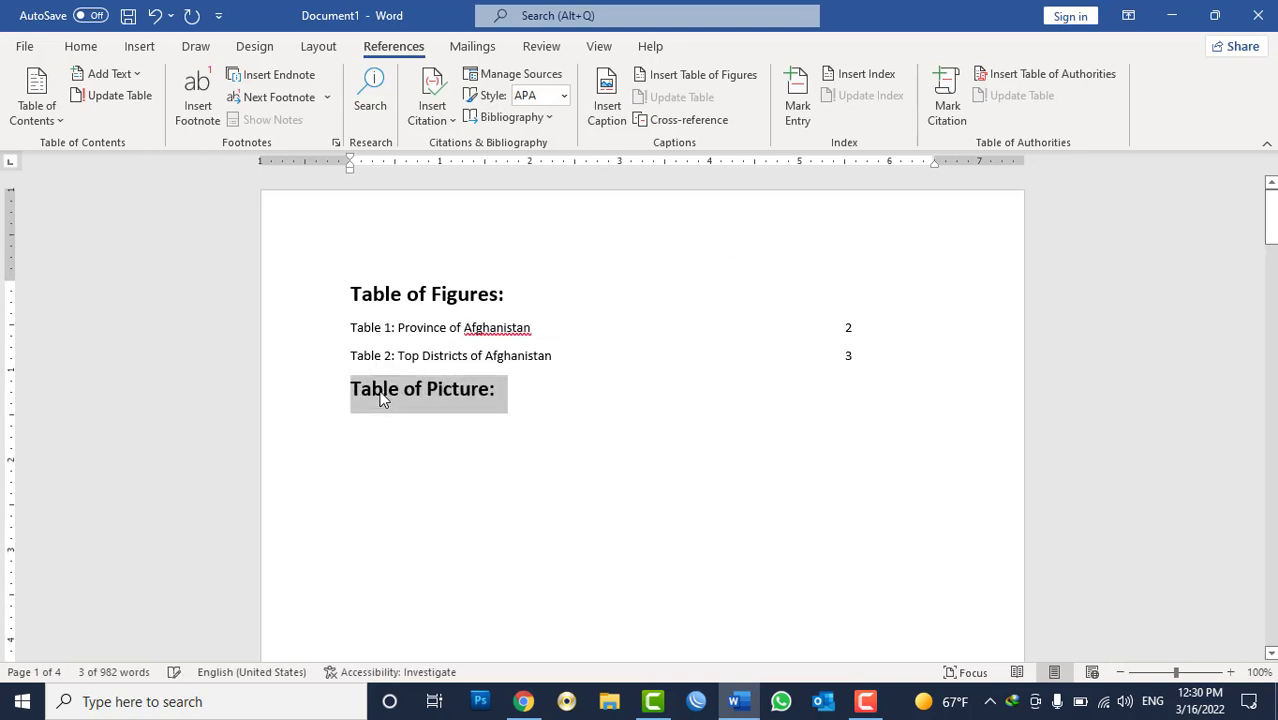
{"action": "key", "text": "ctrl+shift+period"}
{"action": "left_click", "coordinate": [384, 433]}
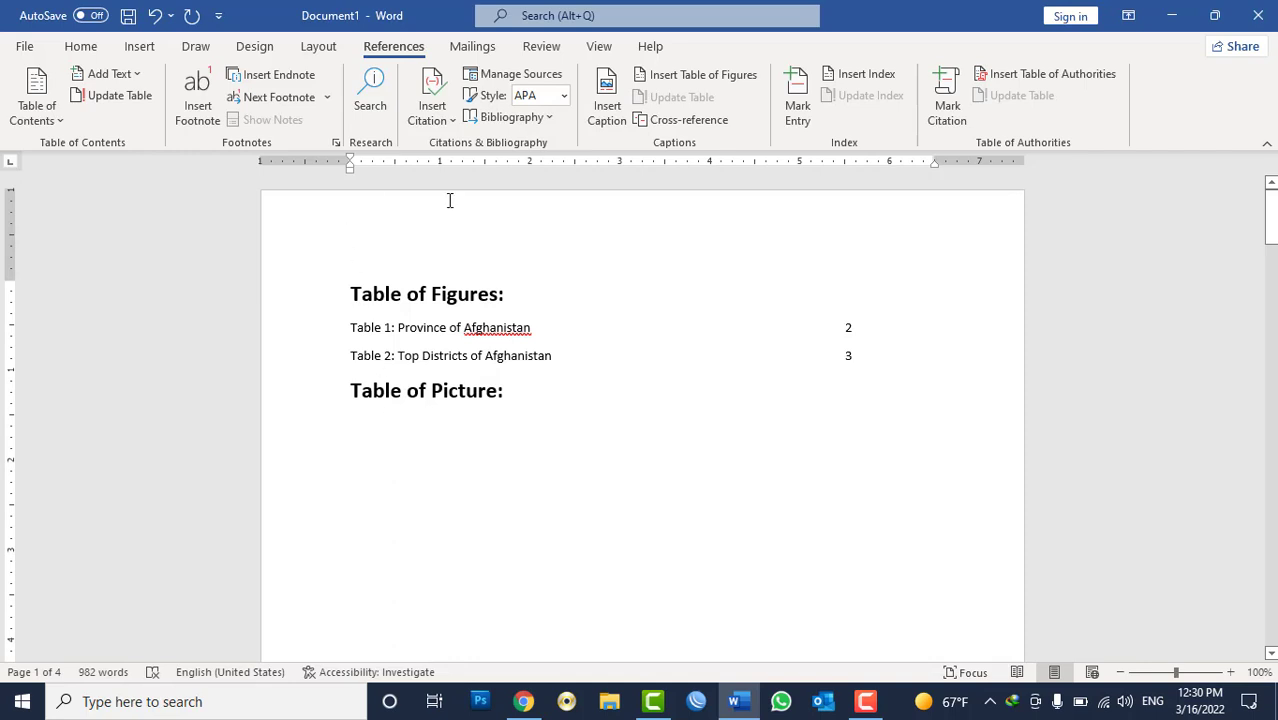
Step: Insert a Picture cross-reference to the entire 'Picture 1: Baghlan Province' caption
{"action": "left_click", "coordinate": [139, 46]}
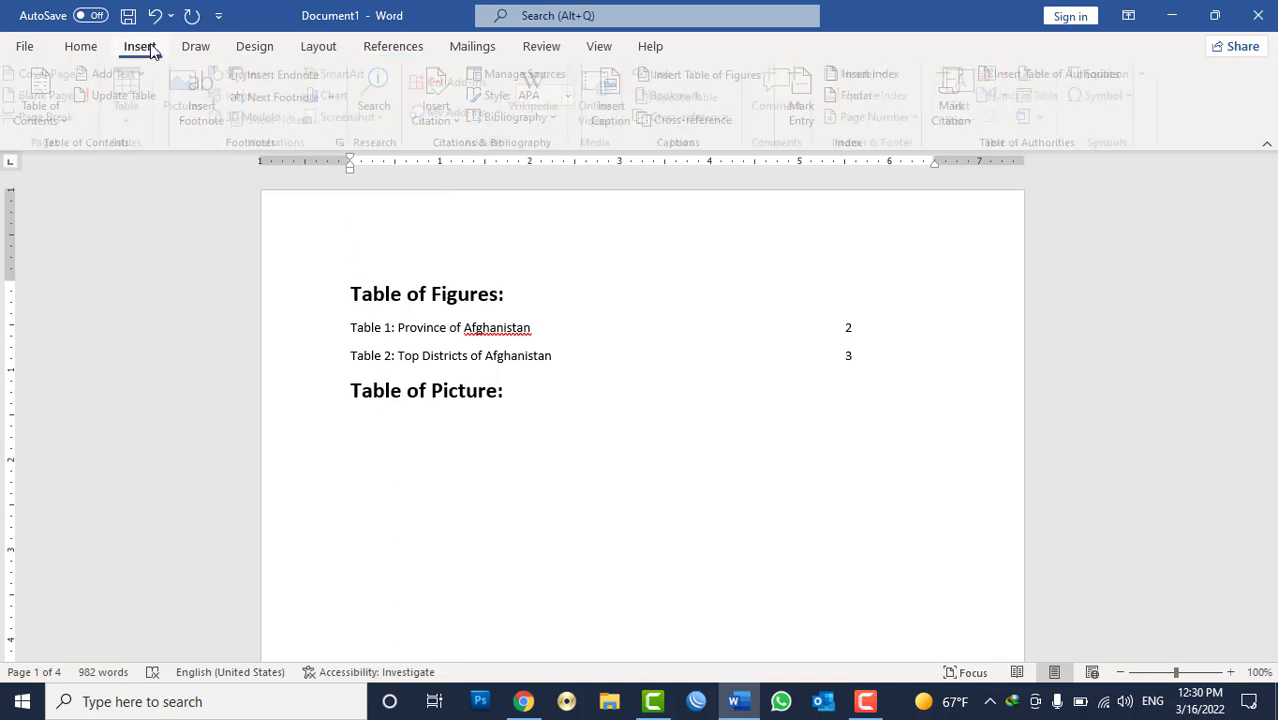
{"action": "left_click", "coordinate": [697, 119]}
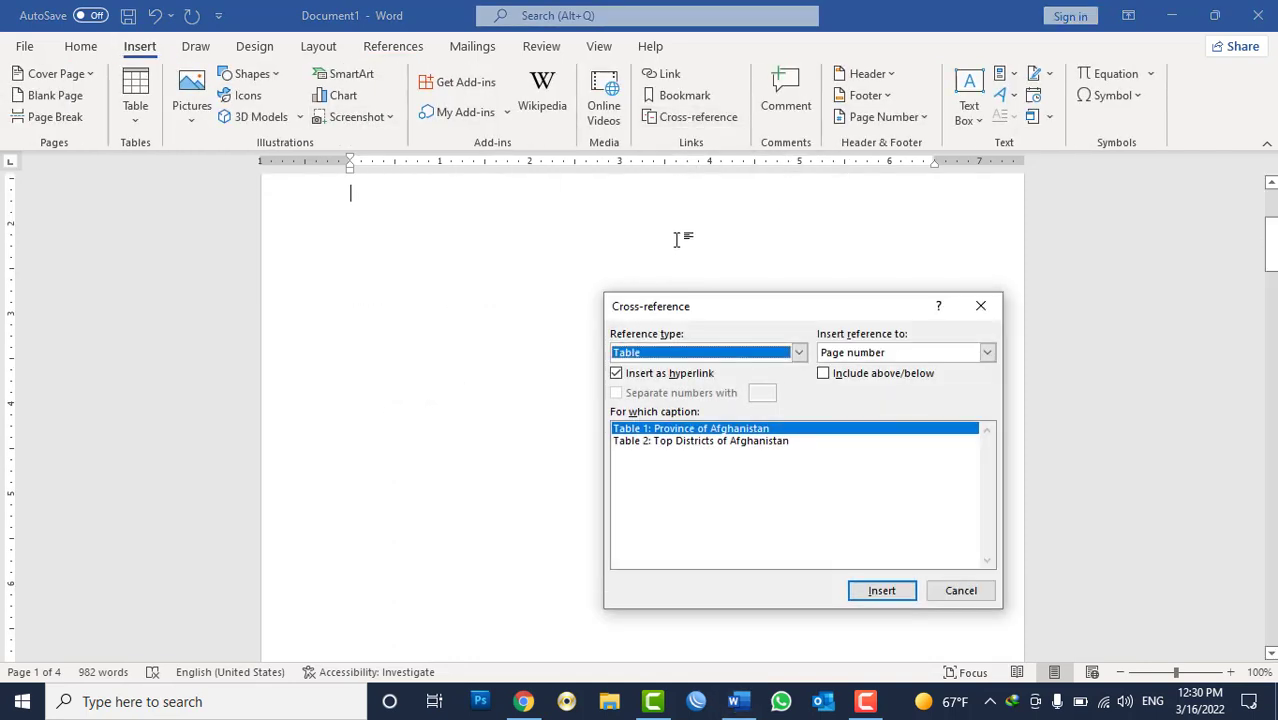
{"action": "left_click", "coordinate": [694, 355]}
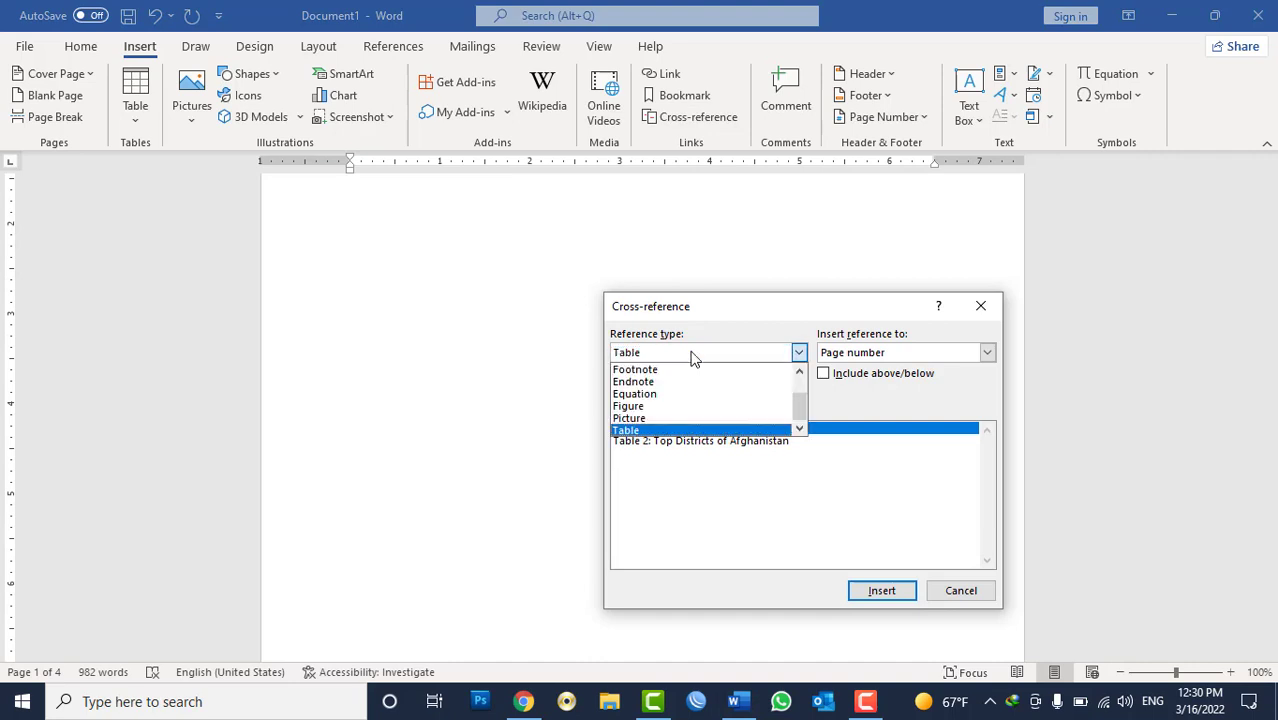
{"action": "left_click", "coordinate": [643, 420]}
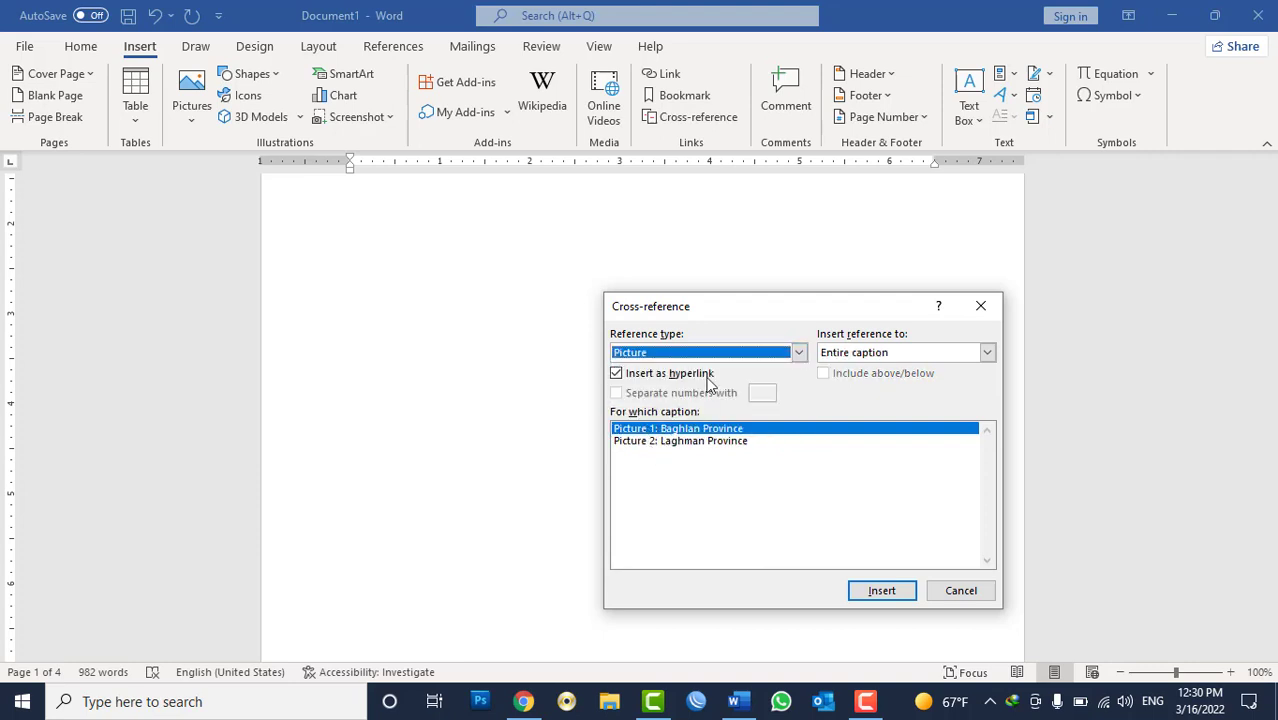
{"action": "scroll", "coordinate": [570, 303], "scroll_direction": "up", "scroll_amount": 3}
{"action": "scroll", "coordinate": [570, 303], "scroll_direction": "up", "scroll_amount": 2}
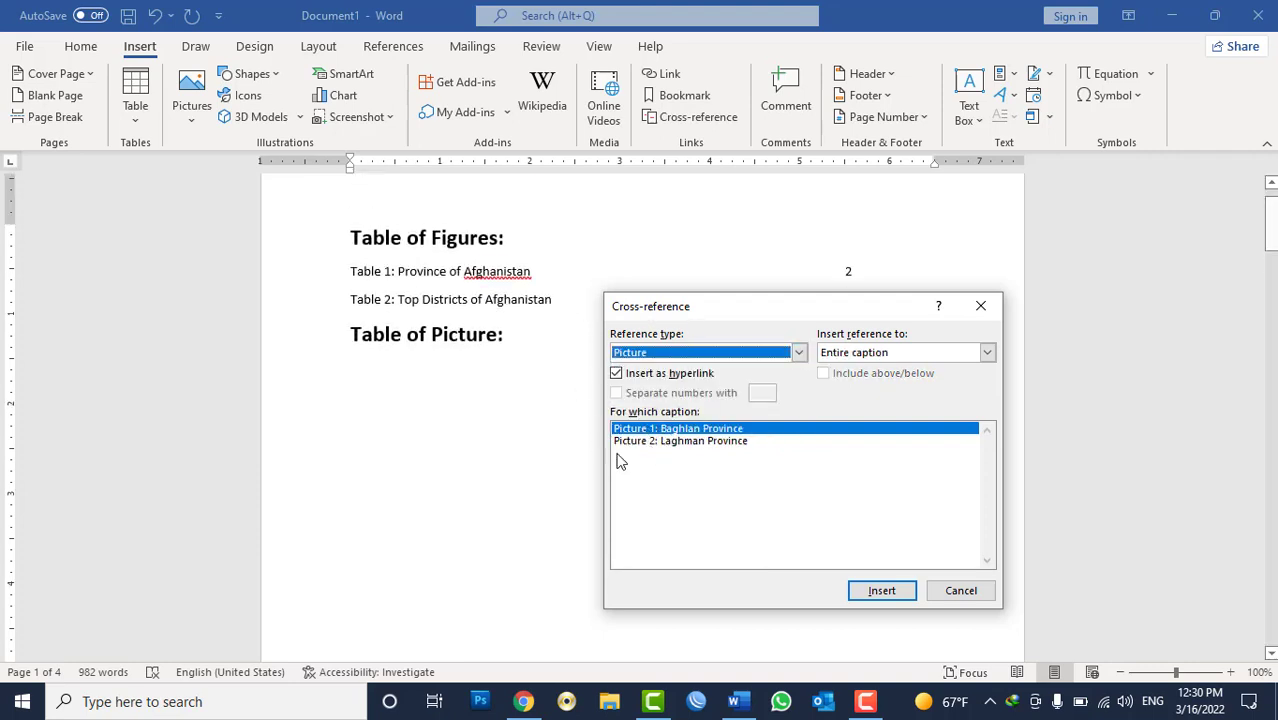
{"action": "left_click", "coordinate": [893, 598]}
Step: On the next line, insert a cross-reference to 'Picture 2: Laghman Province'
{"action": "left_click", "coordinate": [540, 201]}
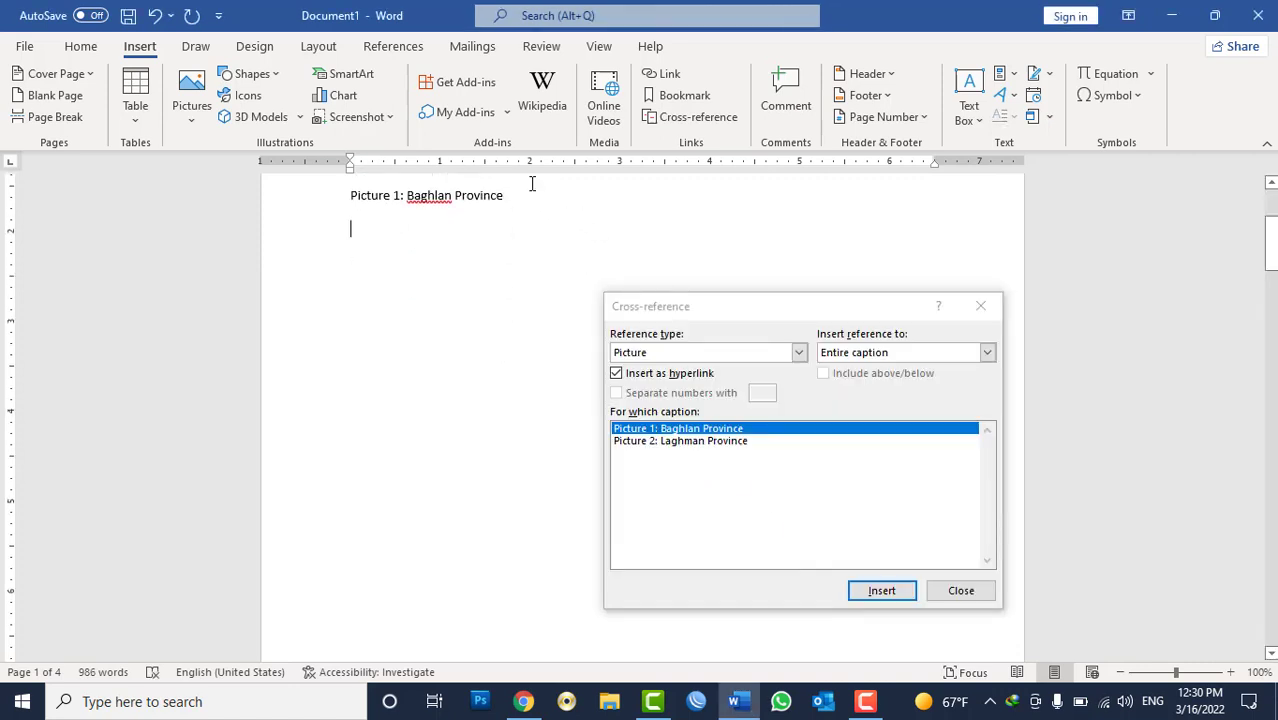
{"action": "left_click", "coordinate": [640, 442]}
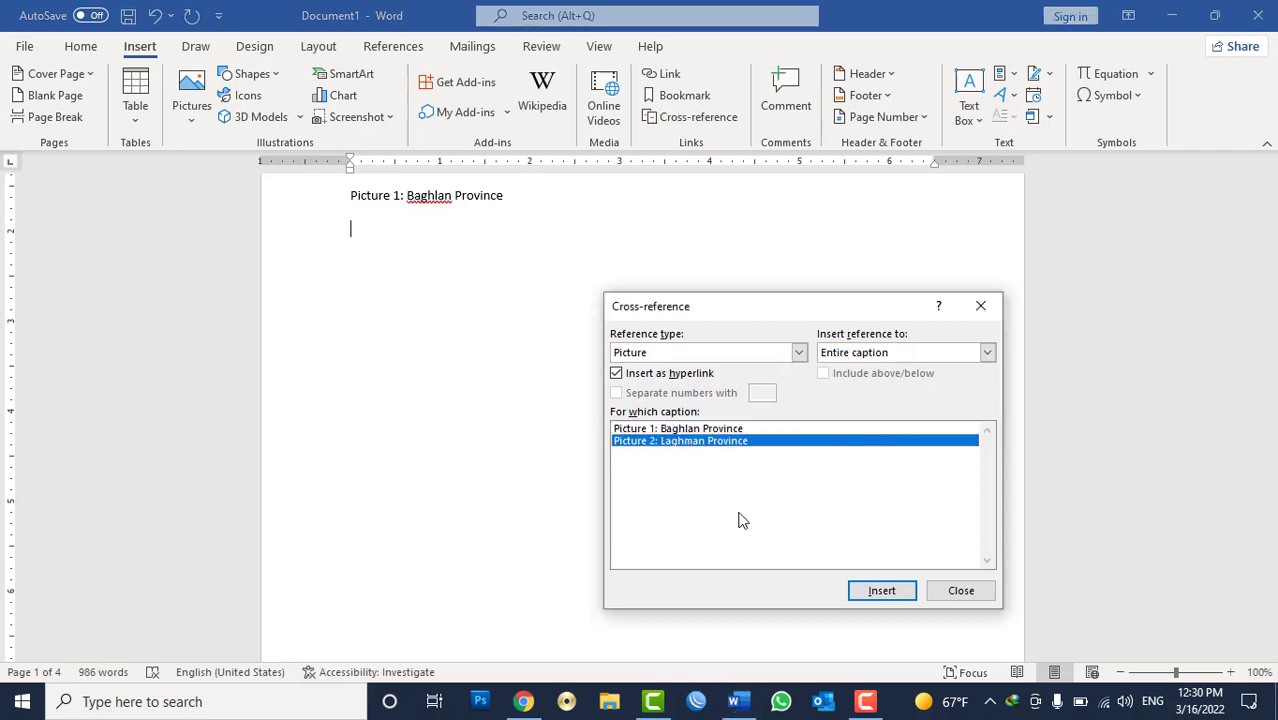
{"action": "left_click", "coordinate": [872, 594]}
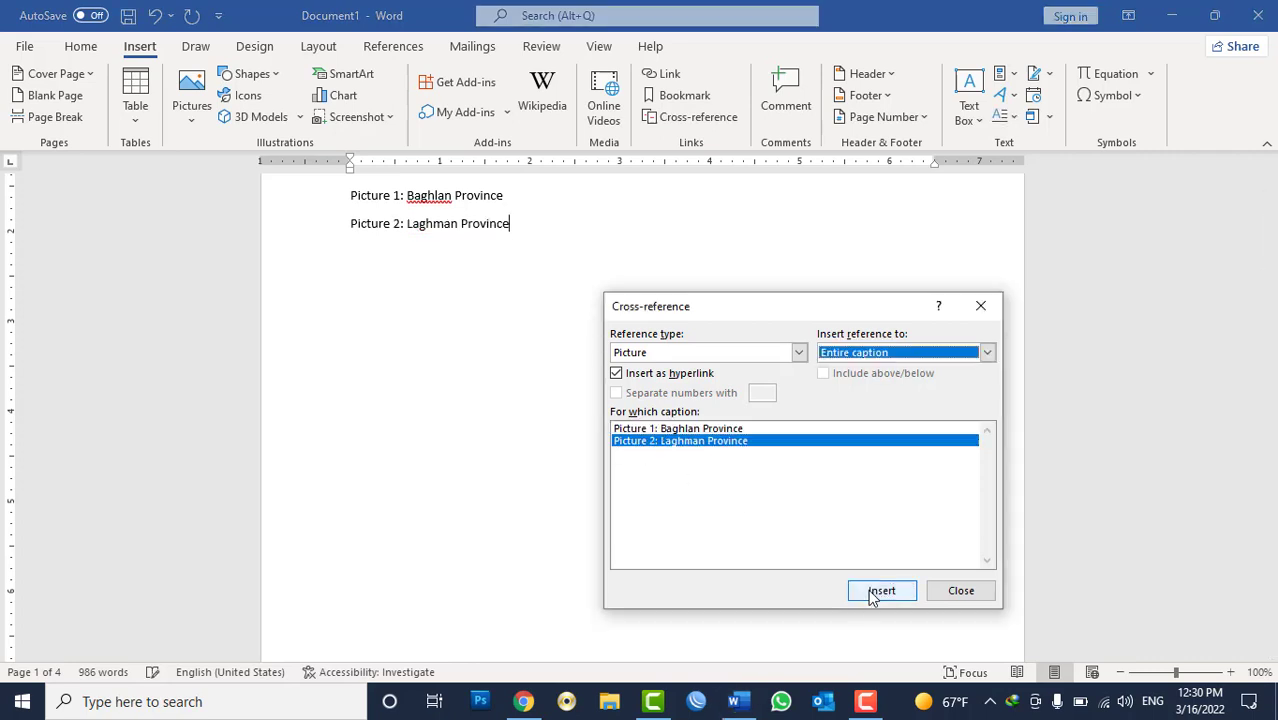
{"action": "left_click", "coordinate": [513, 197]}
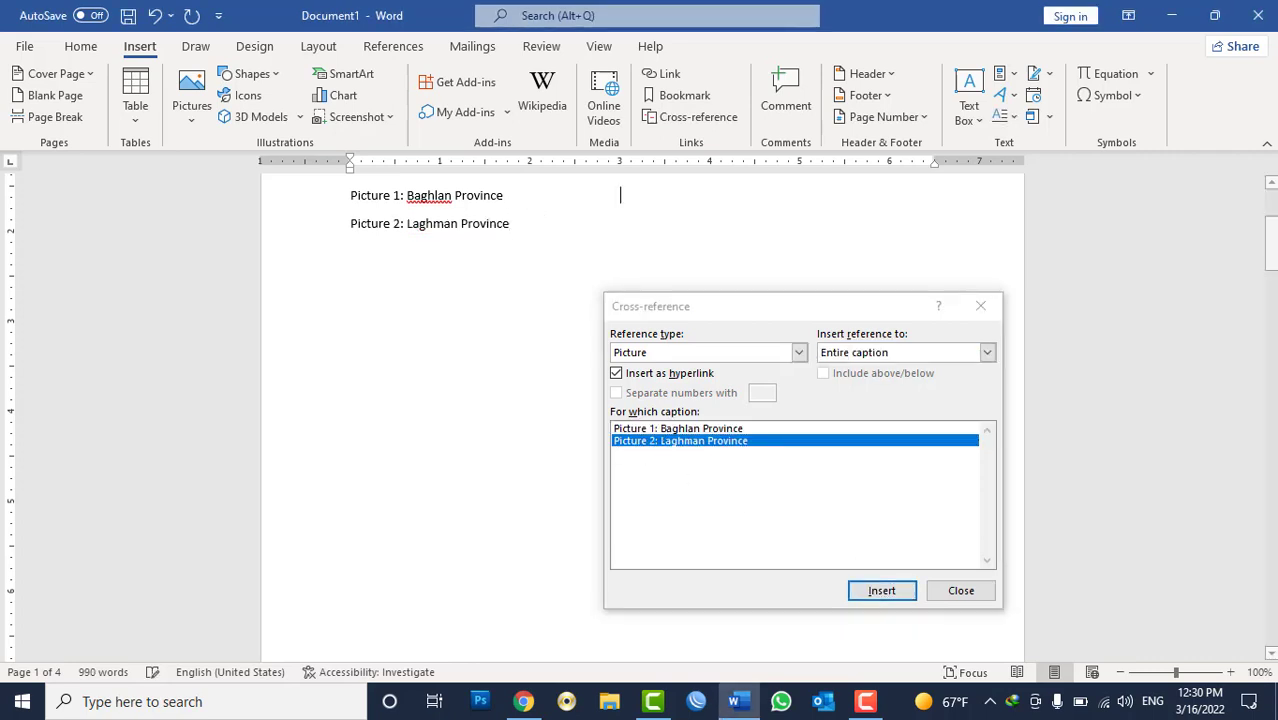
{"action": "scroll", "coordinate": [760, 250], "scroll_direction": "up", "scroll_amount": 3}
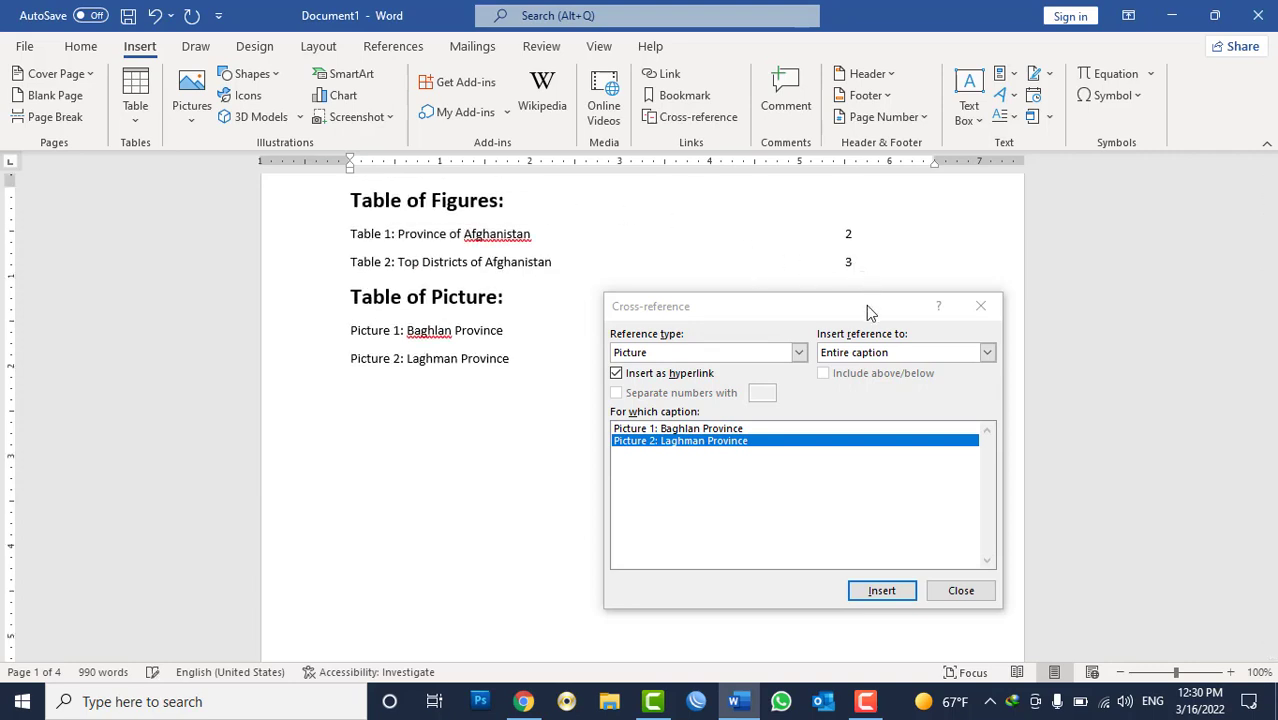
{"action": "left_click_drag", "start_coordinate": [866, 306], "coordinate": [848, 398]}
Step: Switch the reference to Page number and add page 4 after the Picture 1 entry
{"action": "left_click", "coordinate": [848, 333]}
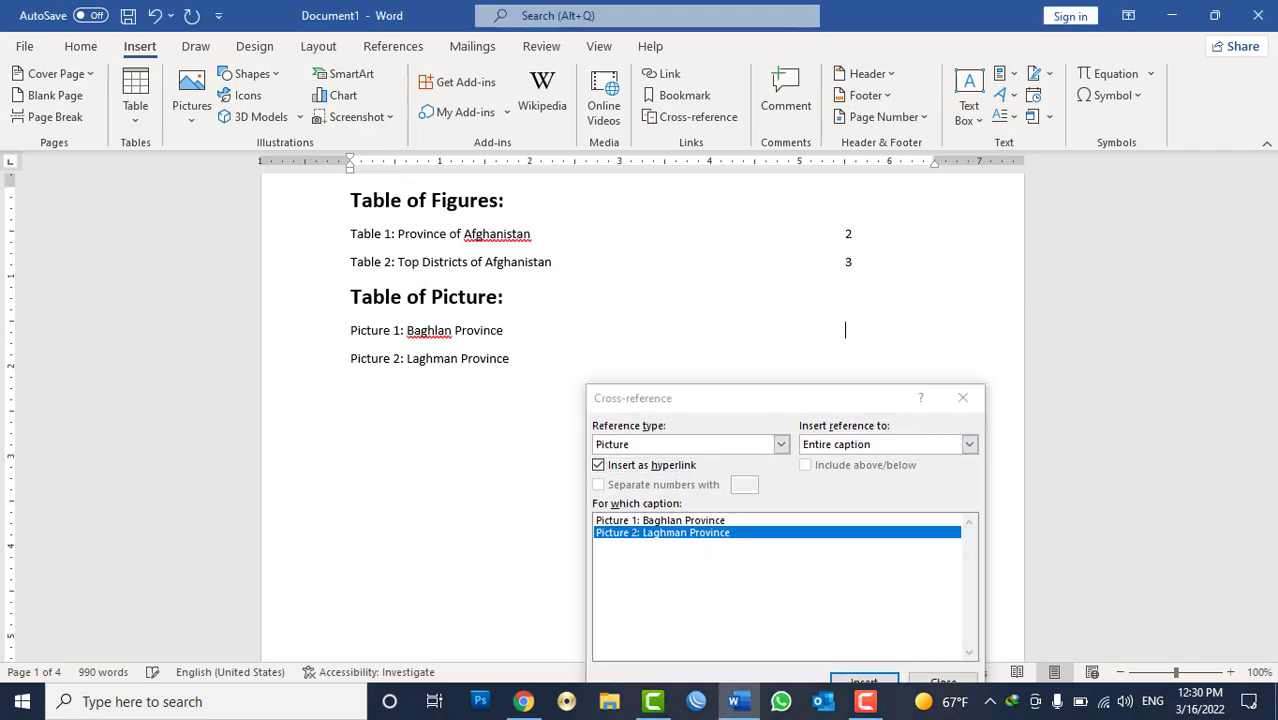
{"action": "left_click", "coordinate": [858, 444]}
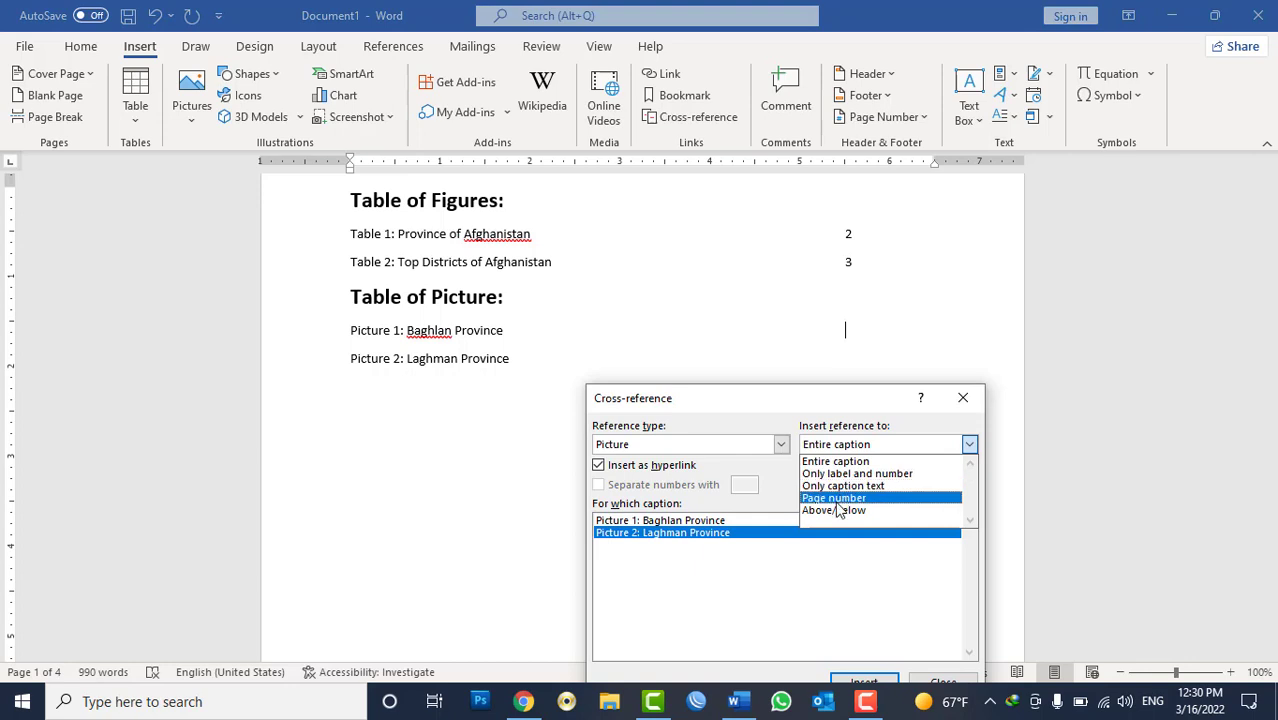
{"action": "left_click", "coordinate": [836, 498]}
{"action": "left_click_drag", "start_coordinate": [800, 399], "coordinate": [704, 341]}
{"action": "left_click", "coordinate": [768, 624]}
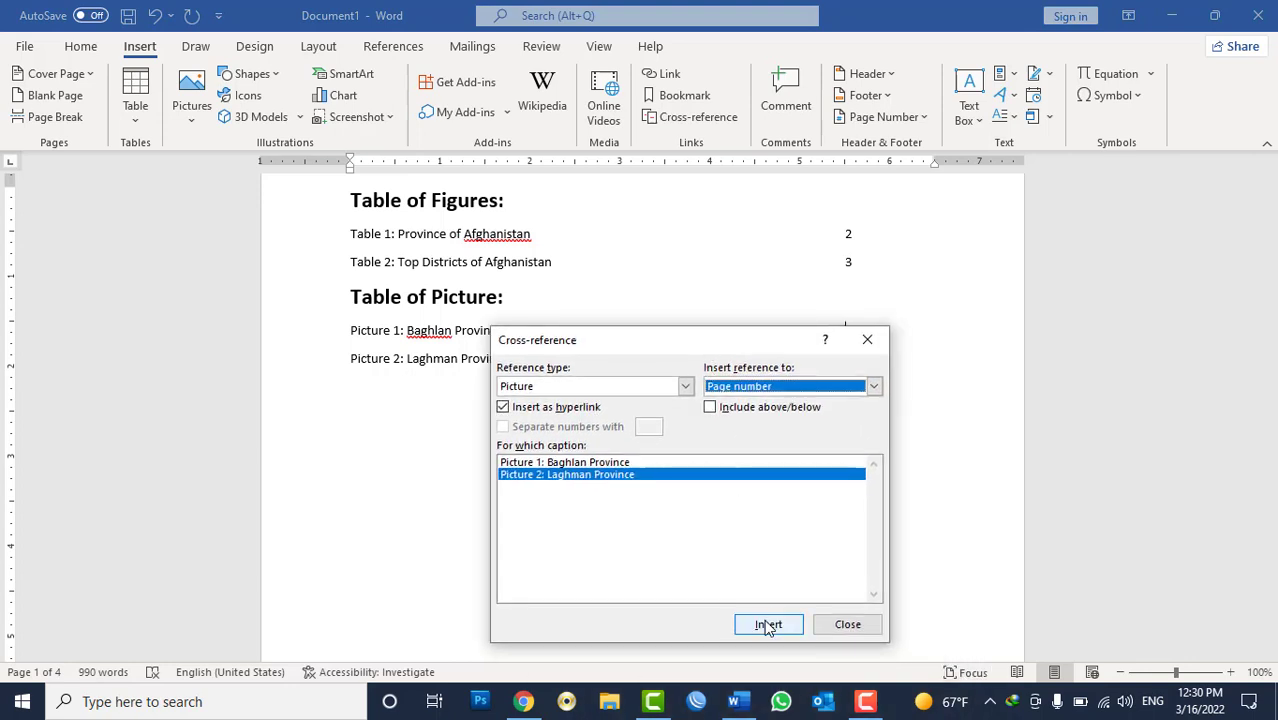
{"action": "left_click", "coordinate": [522, 225]}
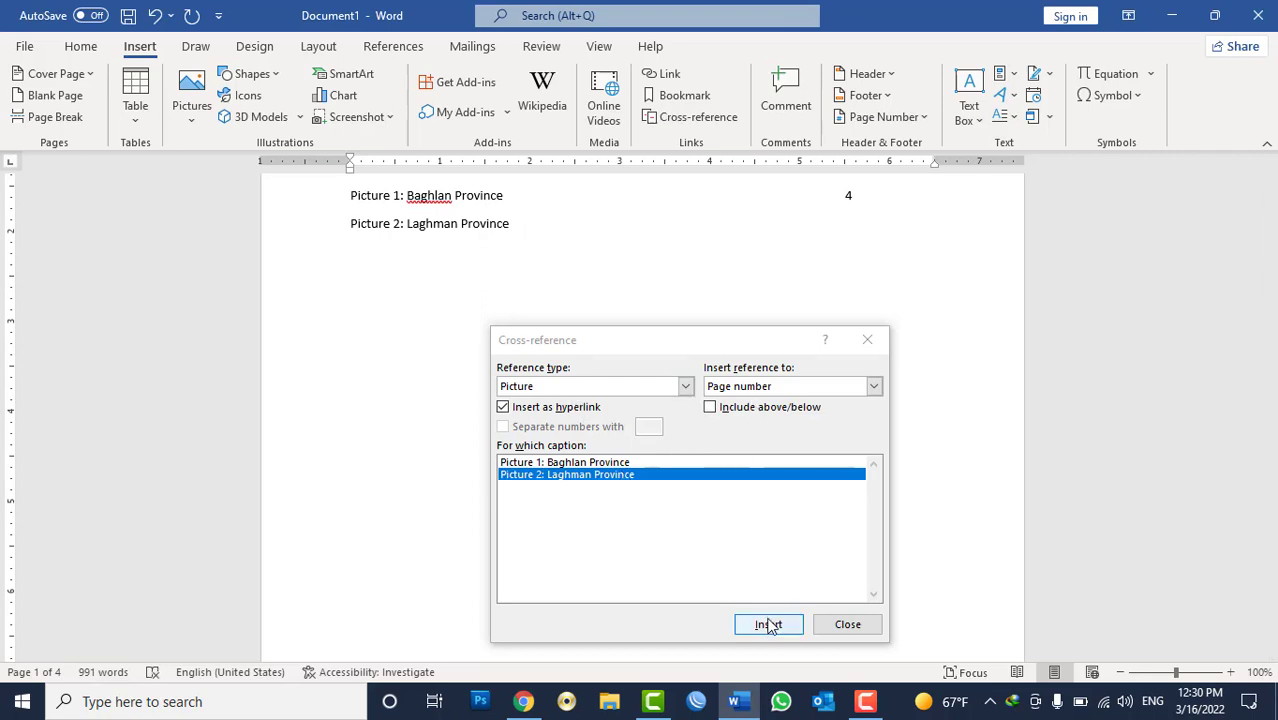
Step: Add page 4 after the Picture 2 entry and close the Cross-reference window
{"action": "left_click", "coordinate": [847, 245]}
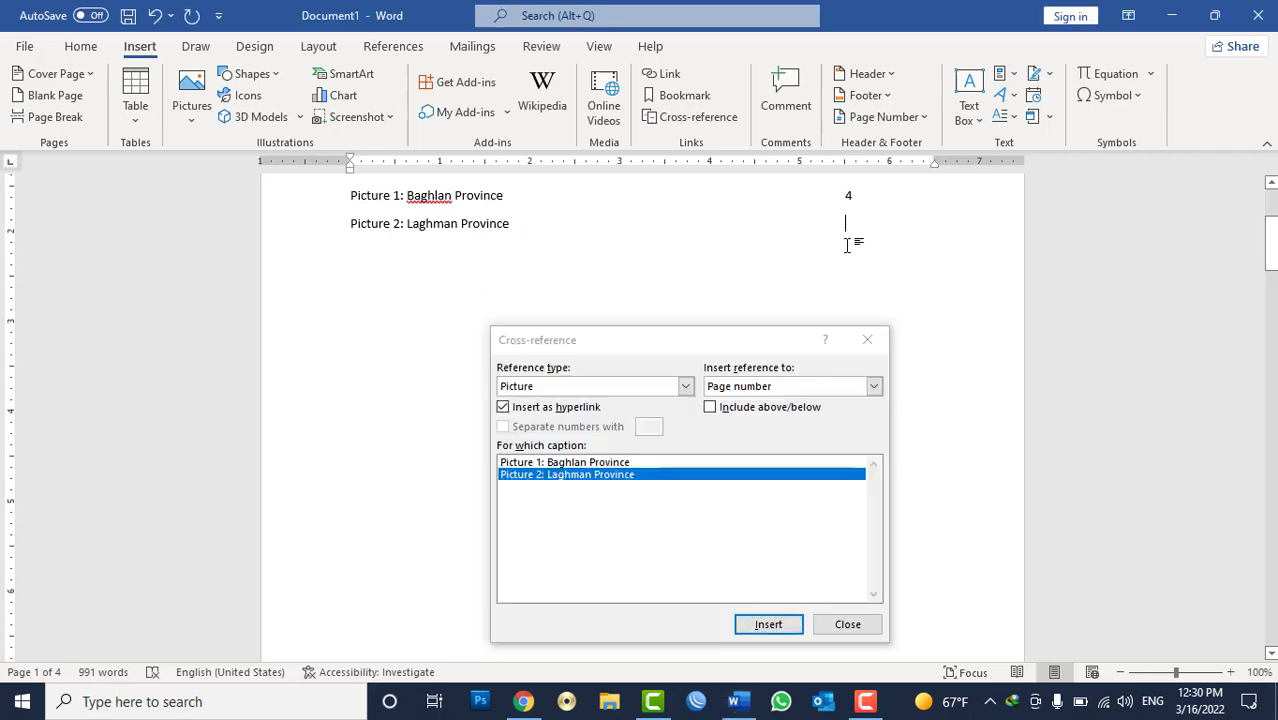
{"action": "left_click", "coordinate": [630, 488]}
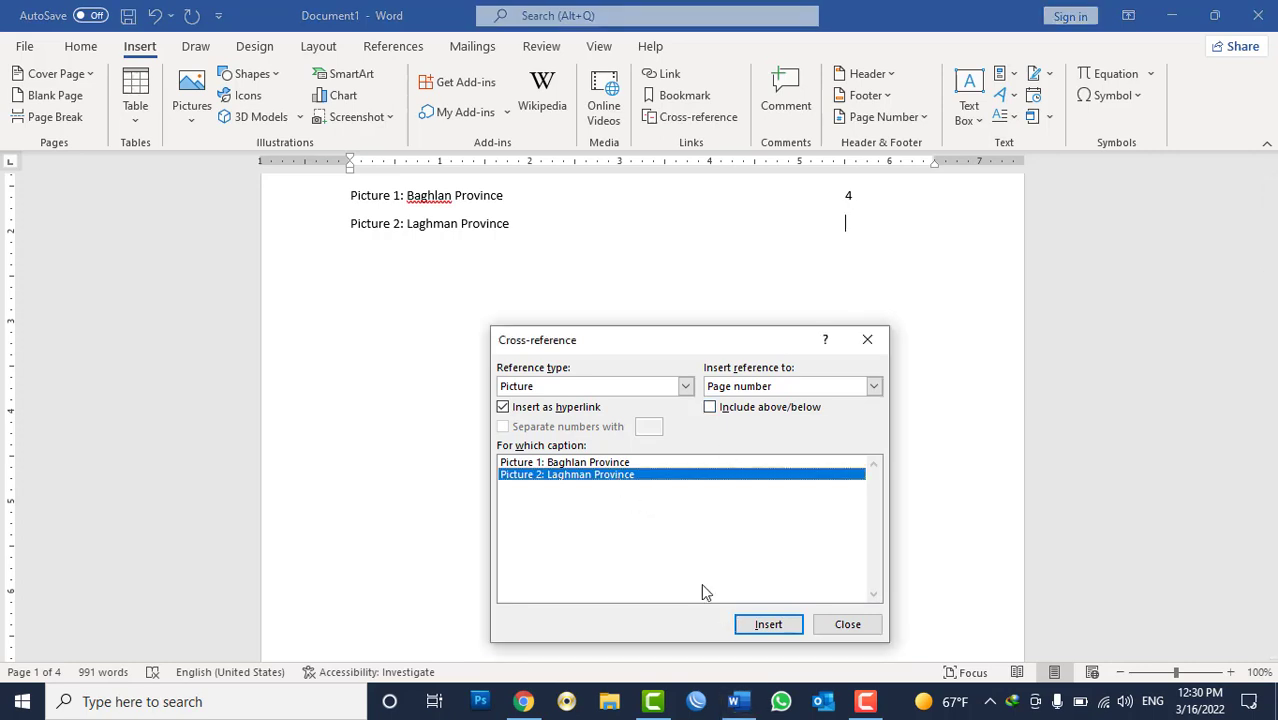
{"action": "left_click", "coordinate": [758, 630]}
{"action": "left_click", "coordinate": [836, 624]}
{"action": "scroll", "coordinate": [456, 314], "scroll_direction": "up", "scroll_amount": 3}
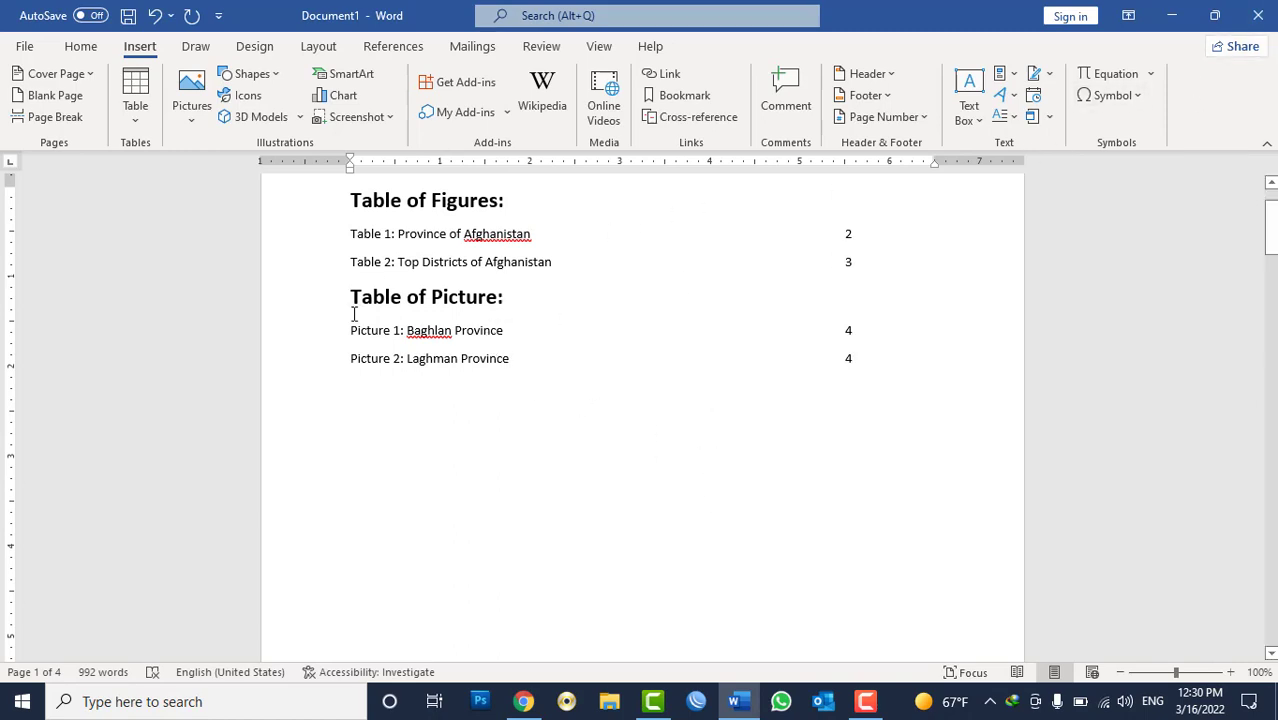
{"action": "left_click", "coordinate": [388, 362]}
{"action": "left_click", "coordinate": [388, 362], "text": "ctrl"}
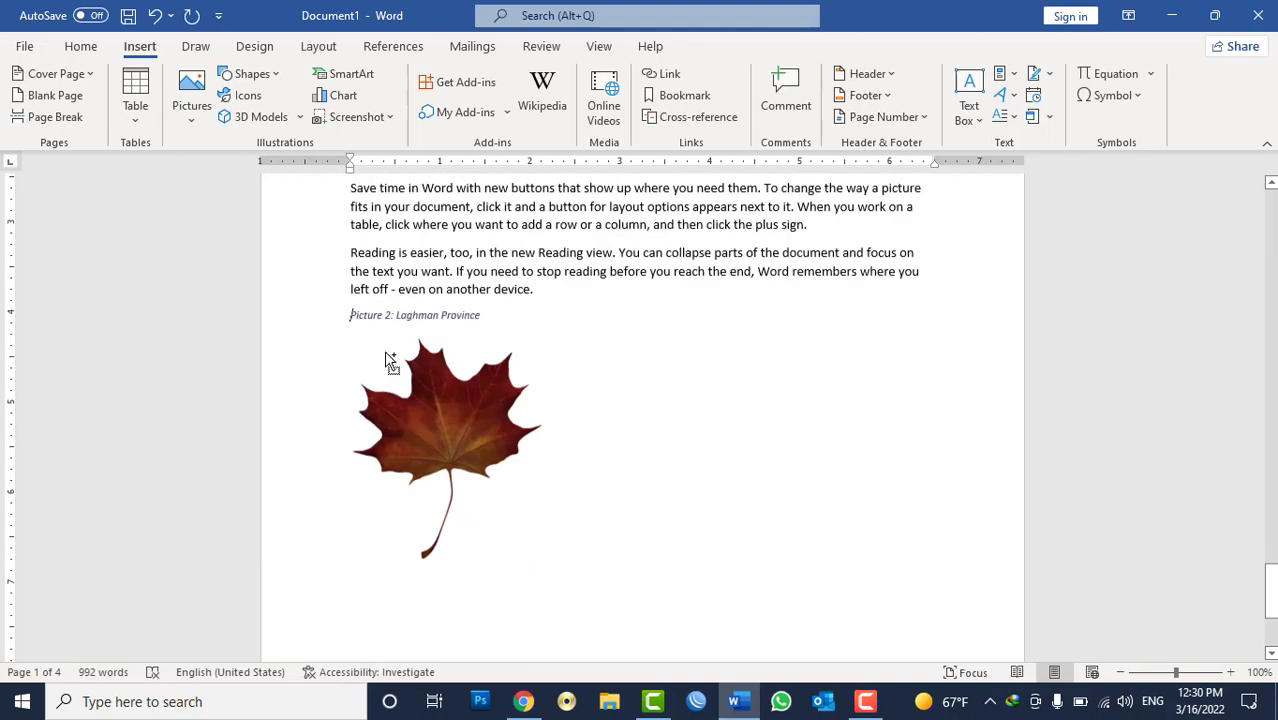
{"action": "scroll", "coordinate": [385, 352], "scroll_direction": "down", "scroll_amount": 6}
{"action": "scroll", "coordinate": [385, 352], "scroll_direction": "up", "scroll_amount": 4}
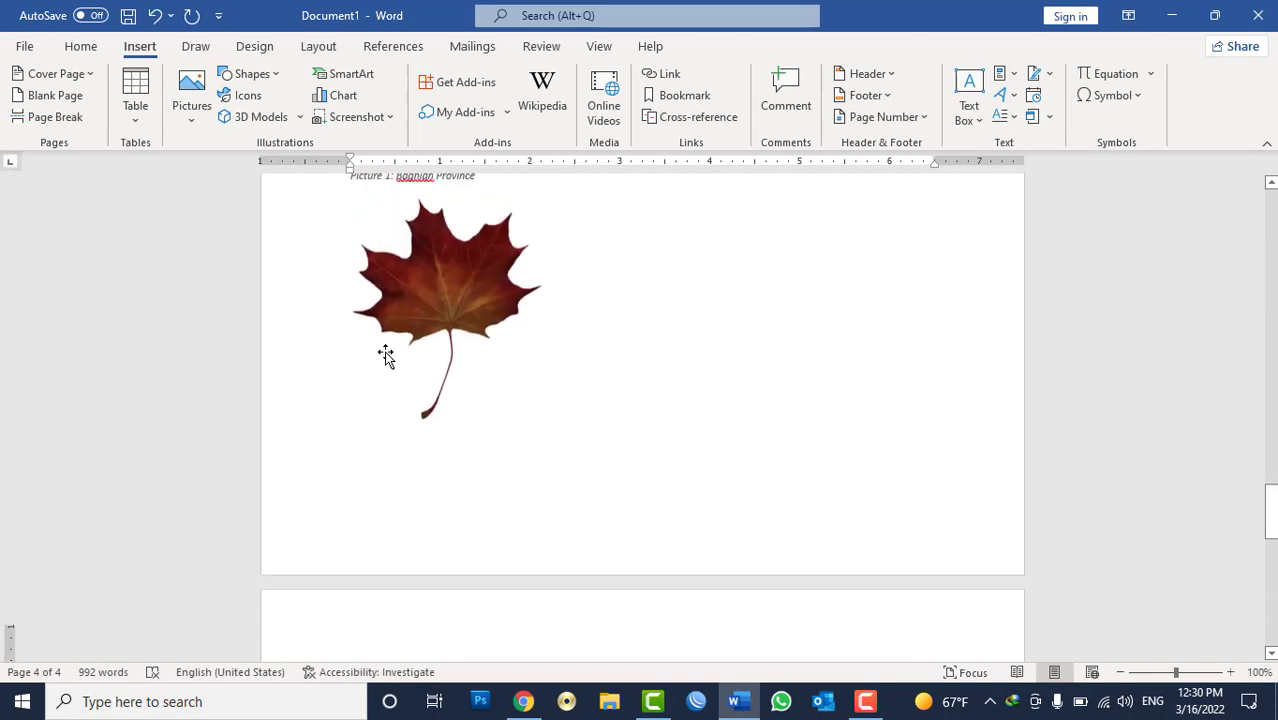
{"action": "scroll", "coordinate": [385, 352], "scroll_direction": "down", "scroll_amount": 3}
{"action": "scroll", "coordinate": [385, 352], "scroll_direction": "up", "scroll_amount": 5}
{"action": "scroll", "coordinate": [405, 323], "scroll_direction": "up", "scroll_amount": 2}
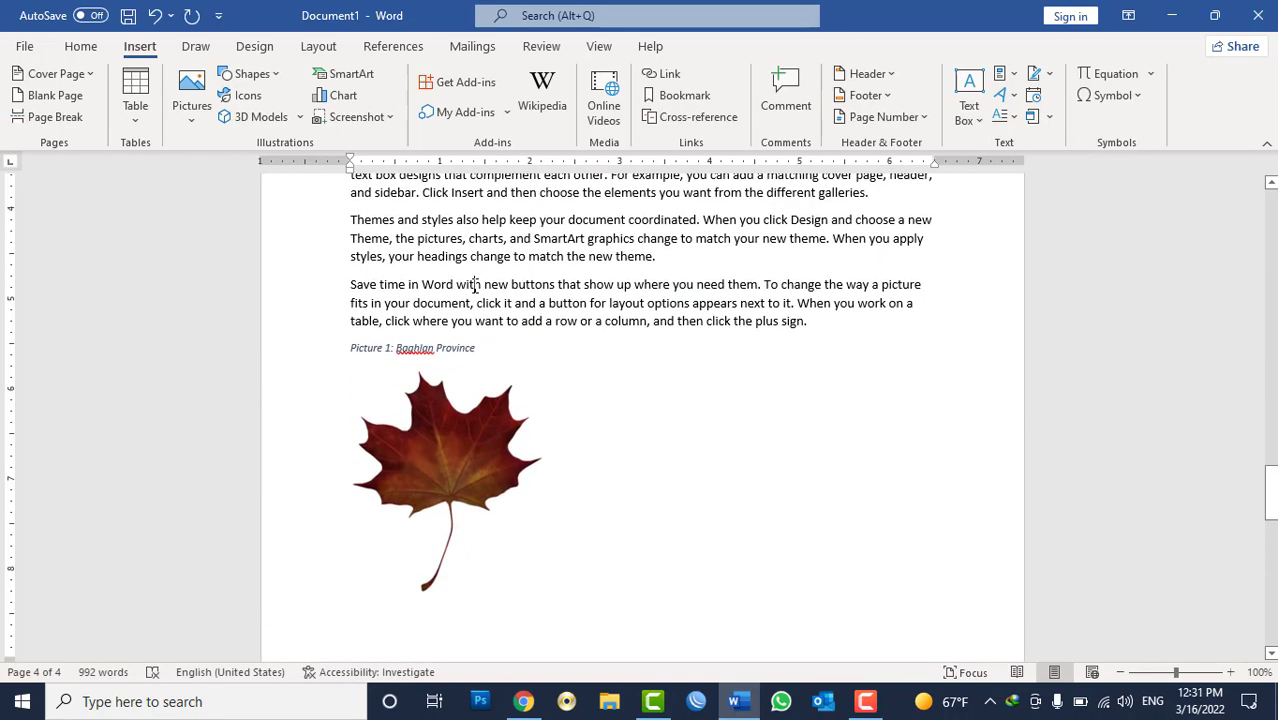
{"action": "scroll", "coordinate": [475, 287], "scroll_direction": "down", "scroll_amount": 8}
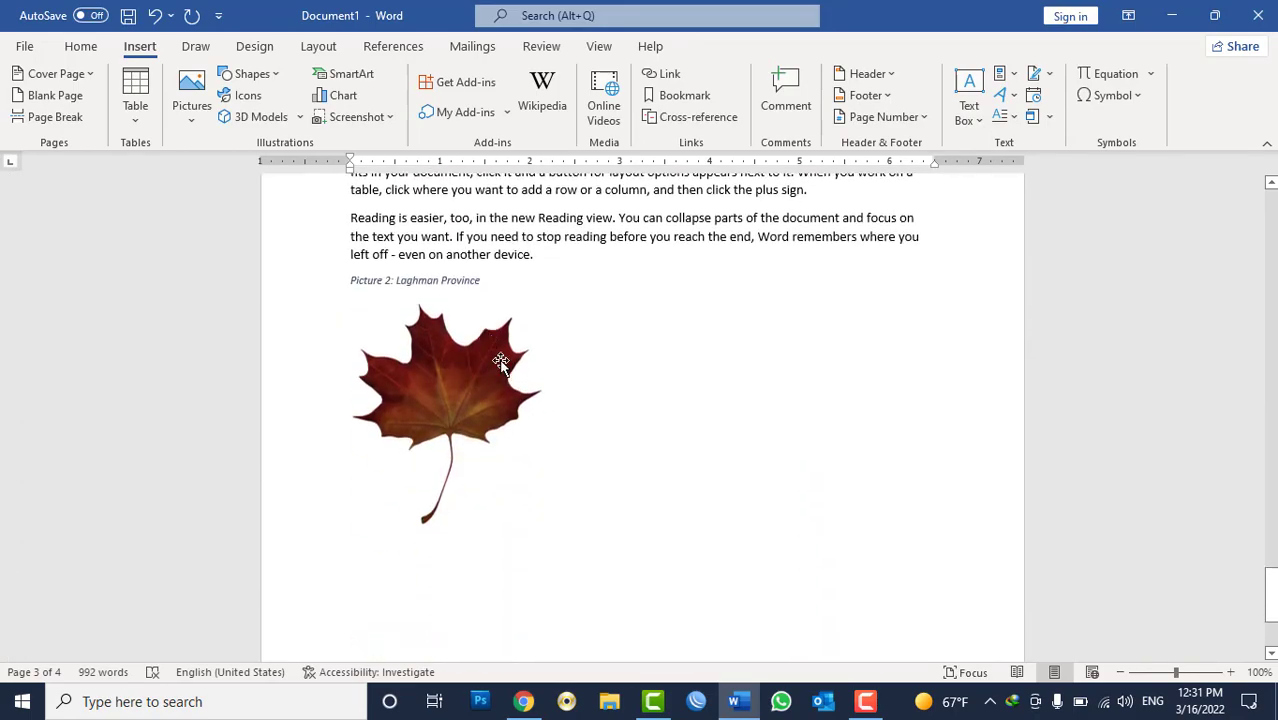
{"action": "left_click", "coordinate": [500, 360]}
{"action": "scroll", "coordinate": [710, 308], "scroll_direction": "down", "scroll_amount": 4}
{"action": "scroll", "coordinate": [711, 305], "scroll_direction": "up", "scroll_amount": 7}
{"action": "scroll", "coordinate": [711, 305], "scroll_direction": "up", "scroll_amount": 2}
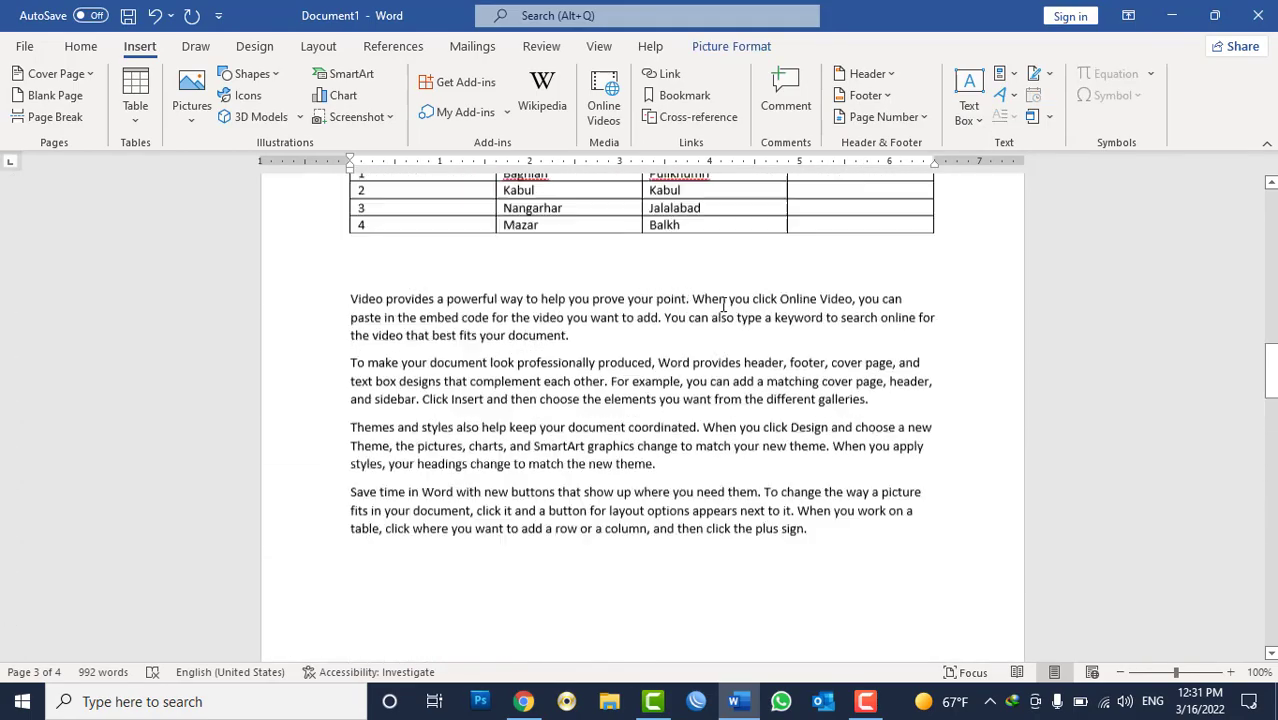
{"action": "scroll", "coordinate": [720, 303], "scroll_direction": "down", "scroll_amount": 8}
{"action": "scroll", "coordinate": [727, 302], "scroll_direction": "up", "scroll_amount": 8}
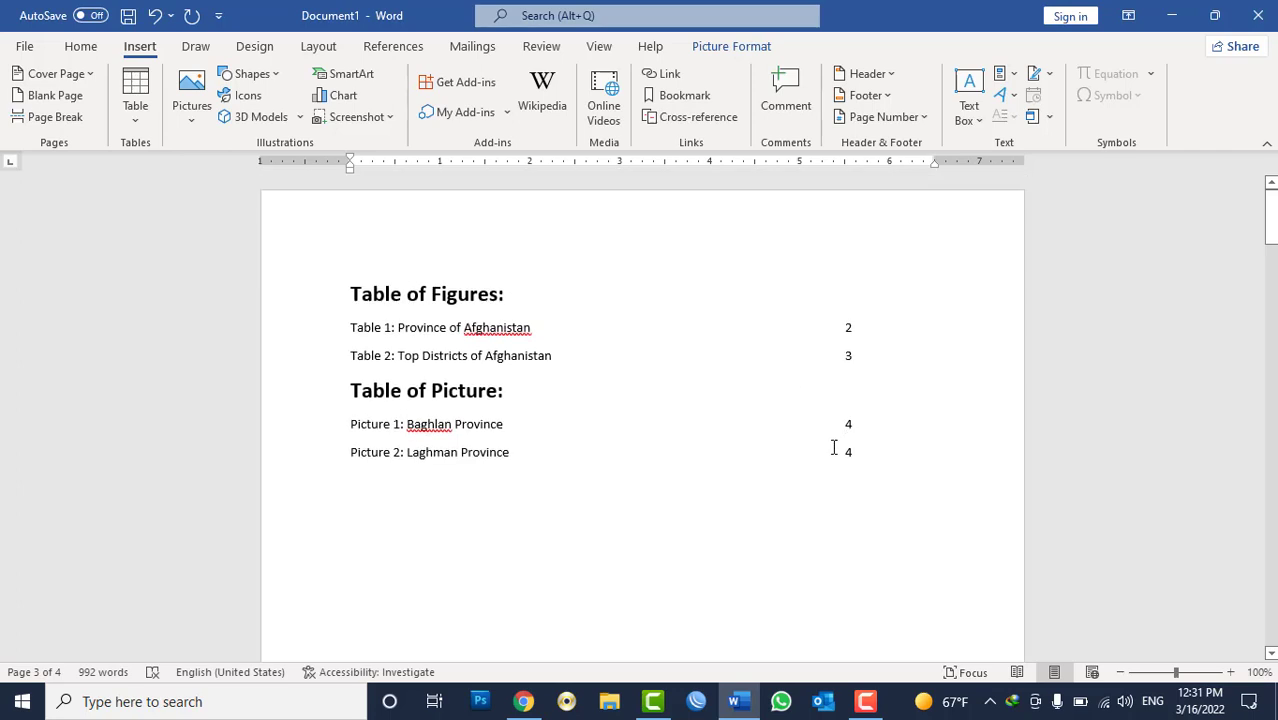
Step: Select the Table of Picture heading and entries and update their fields
{"action": "double_click", "coordinate": [849, 452]}
{"action": "left_click_drag", "start_coordinate": [906, 455], "coordinate": [356, 386]}
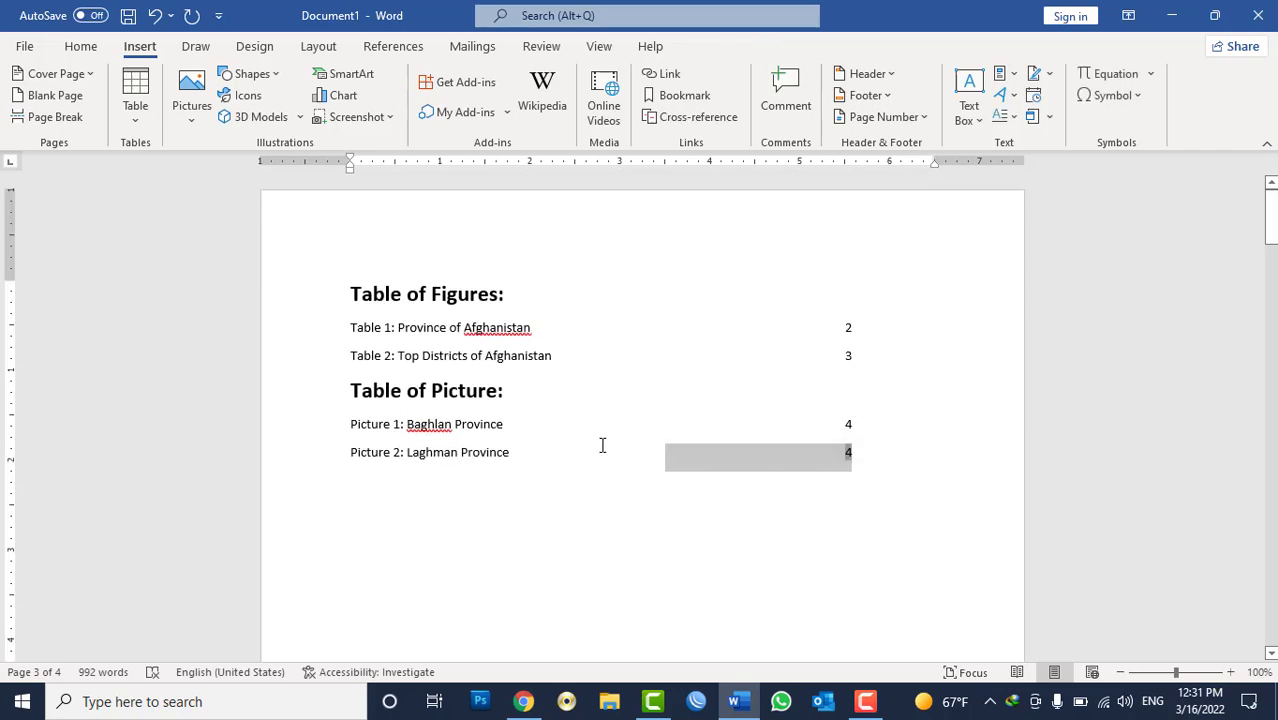
{"action": "right_click", "coordinate": [415, 435]}
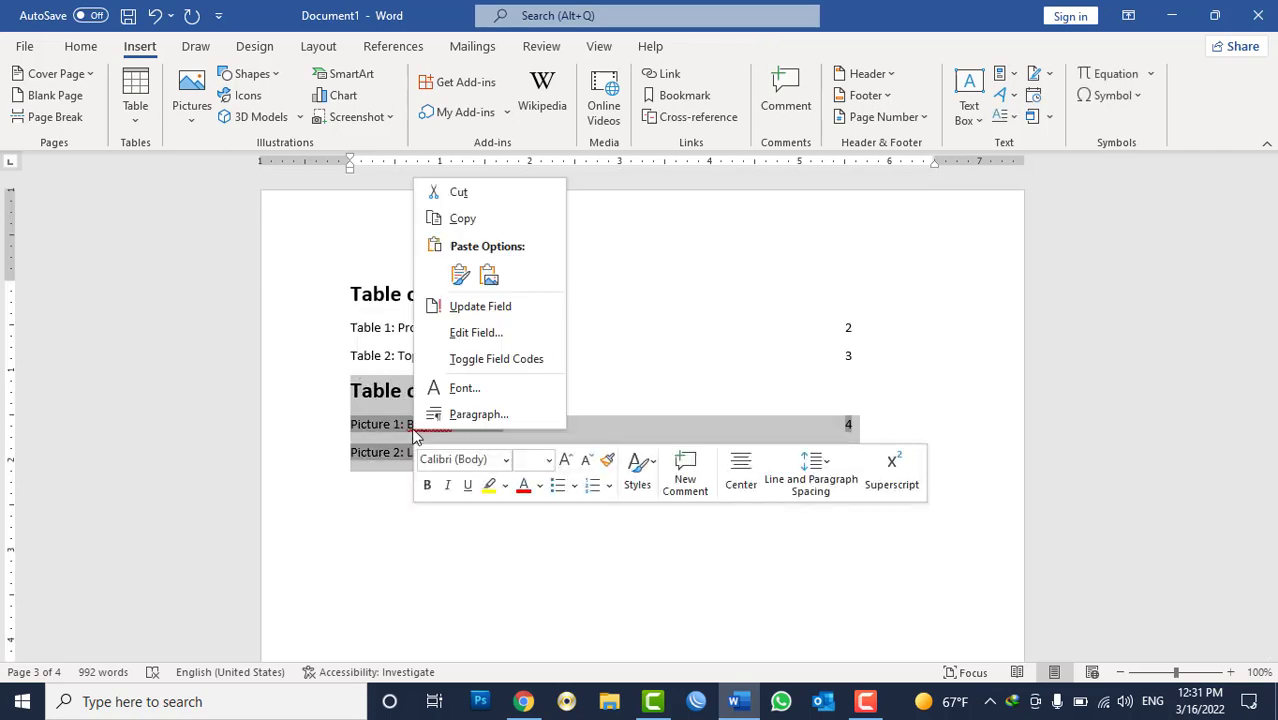
{"action": "left_click", "coordinate": [495, 303]}
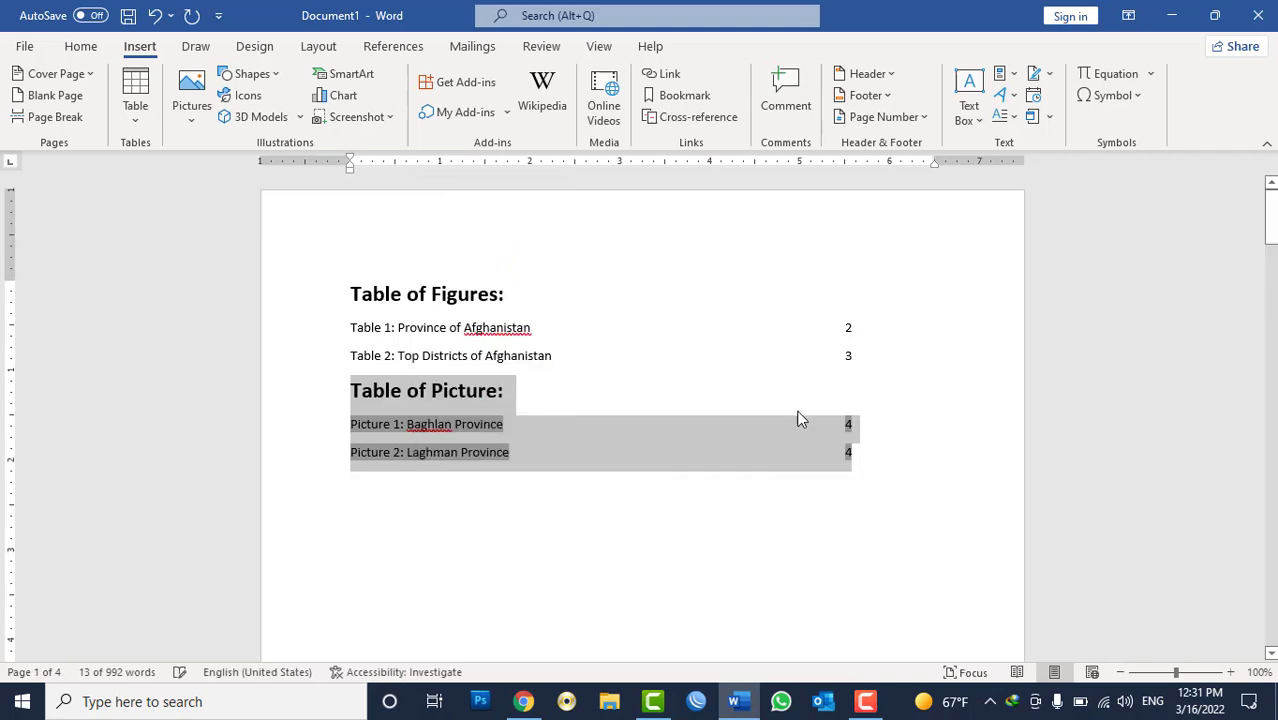
Step: Reopen the Cross-reference settings with the cursor after the Table of Picture heading
{"action": "double_click", "coordinate": [849, 427]}
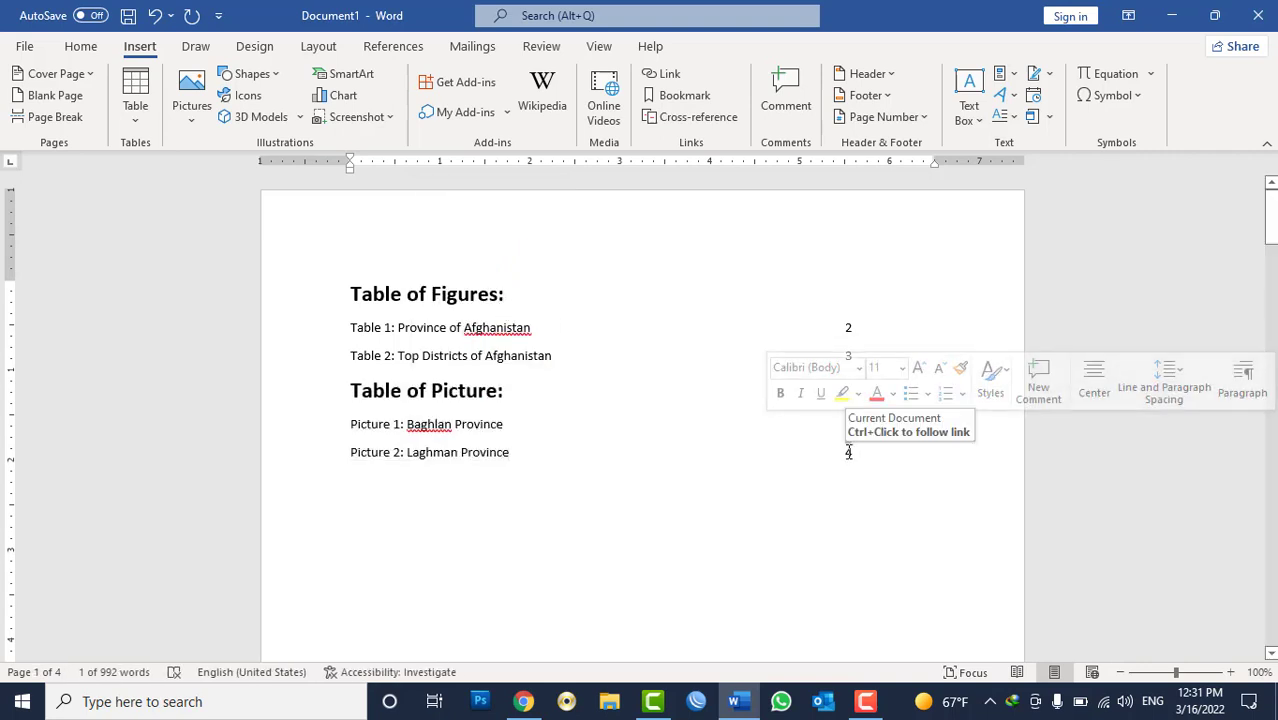
{"action": "left_click", "coordinate": [849, 460]}
{"action": "left_click", "coordinate": [884, 419]}
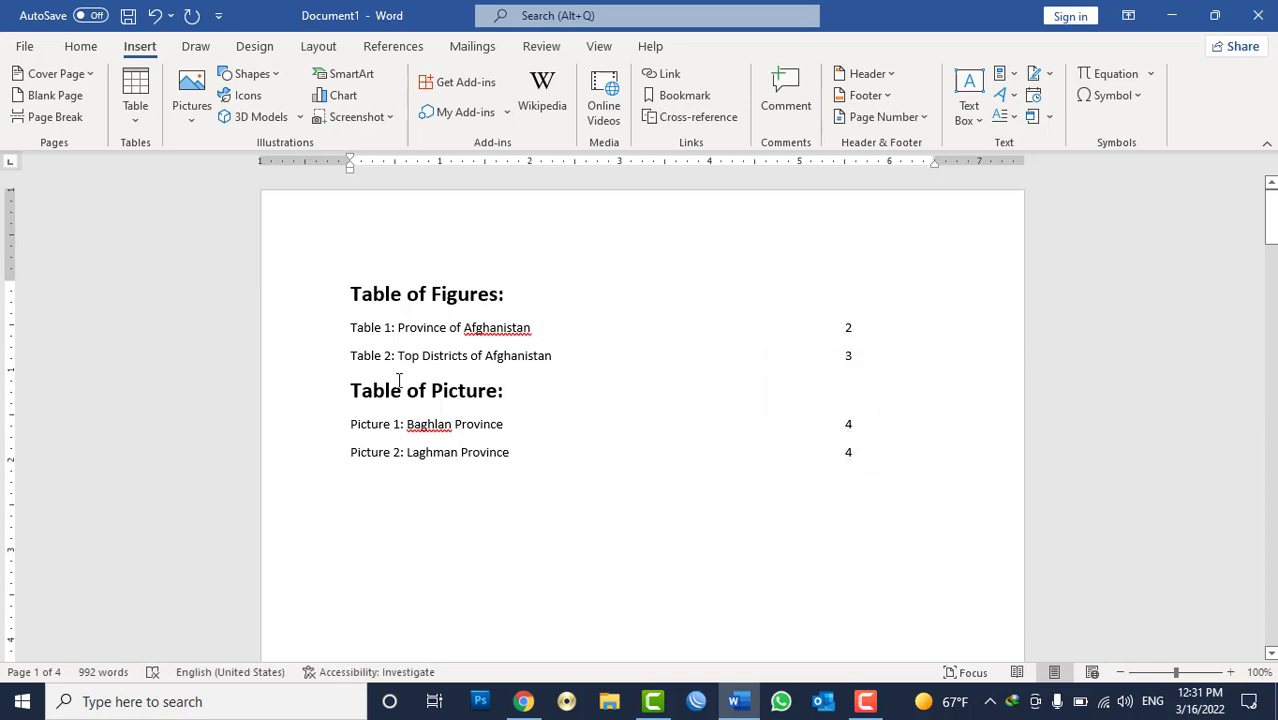
{"action": "left_click", "coordinate": [696, 118]}
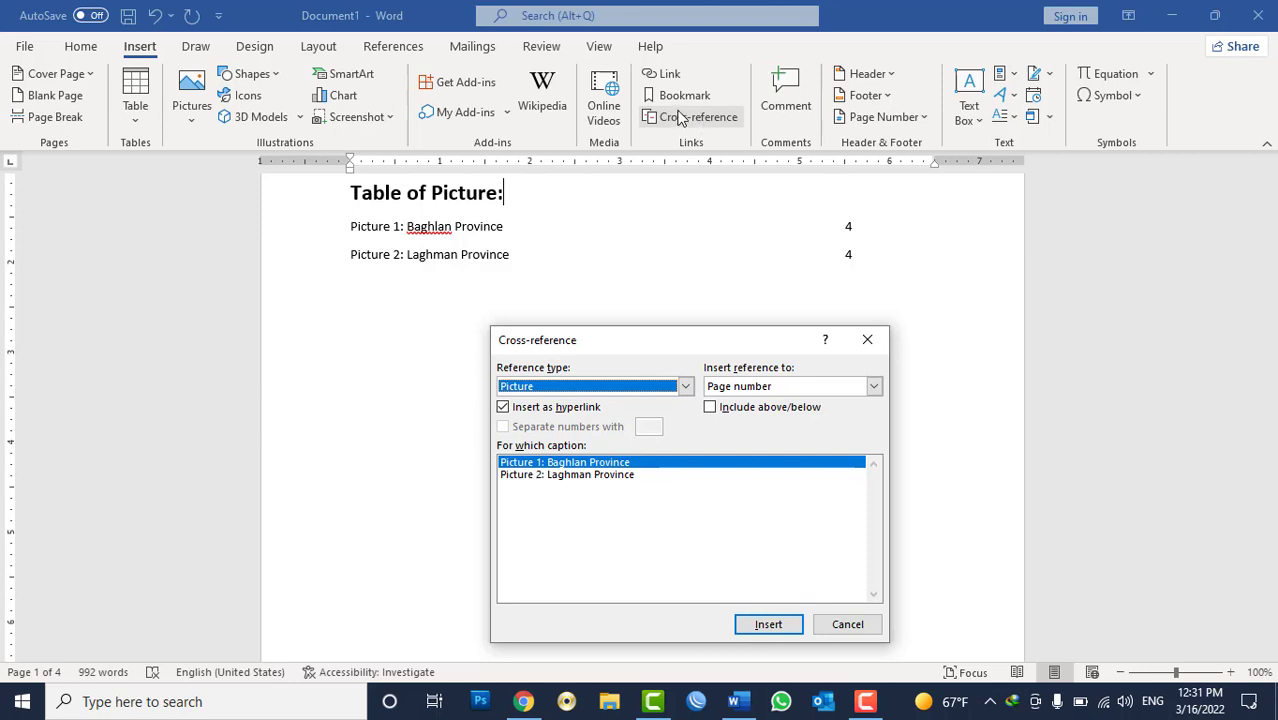
Step: Close the Cross-reference dialog without inserting a reference
{"action": "left_click", "coordinate": [847, 624]}
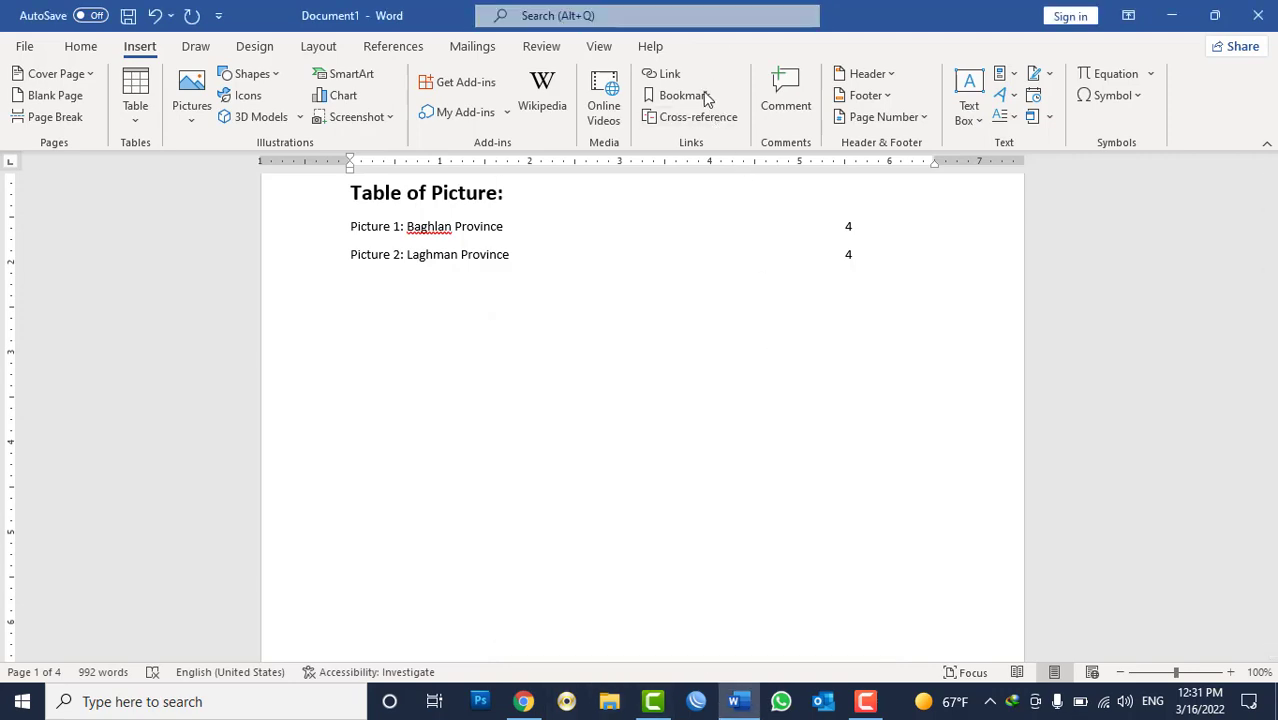
{"action": "scroll", "coordinate": [723, 229], "scroll_direction": "up", "scroll_amount": 3}
{"action": "scroll", "coordinate": [723, 229], "scroll_direction": "down", "scroll_amount": 2}
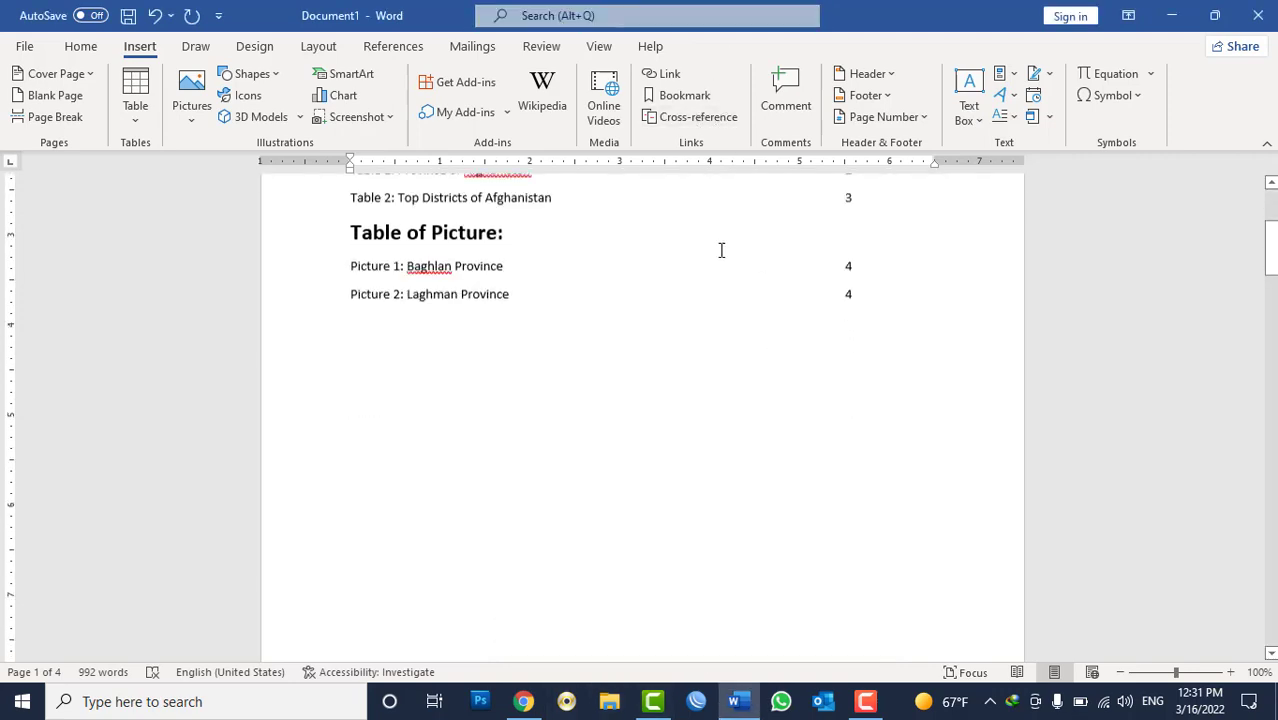
{"action": "scroll", "coordinate": [722, 251], "scroll_direction": "down", "scroll_amount": 9}
{"action": "scroll", "coordinate": [727, 282], "scroll_direction": "down", "scroll_amount": 4}
{"action": "scroll", "coordinate": [734, 299], "scroll_direction": "up", "scroll_amount": 2}
{"action": "scroll", "coordinate": [734, 299], "scroll_direction": "down", "scroll_amount": 2}
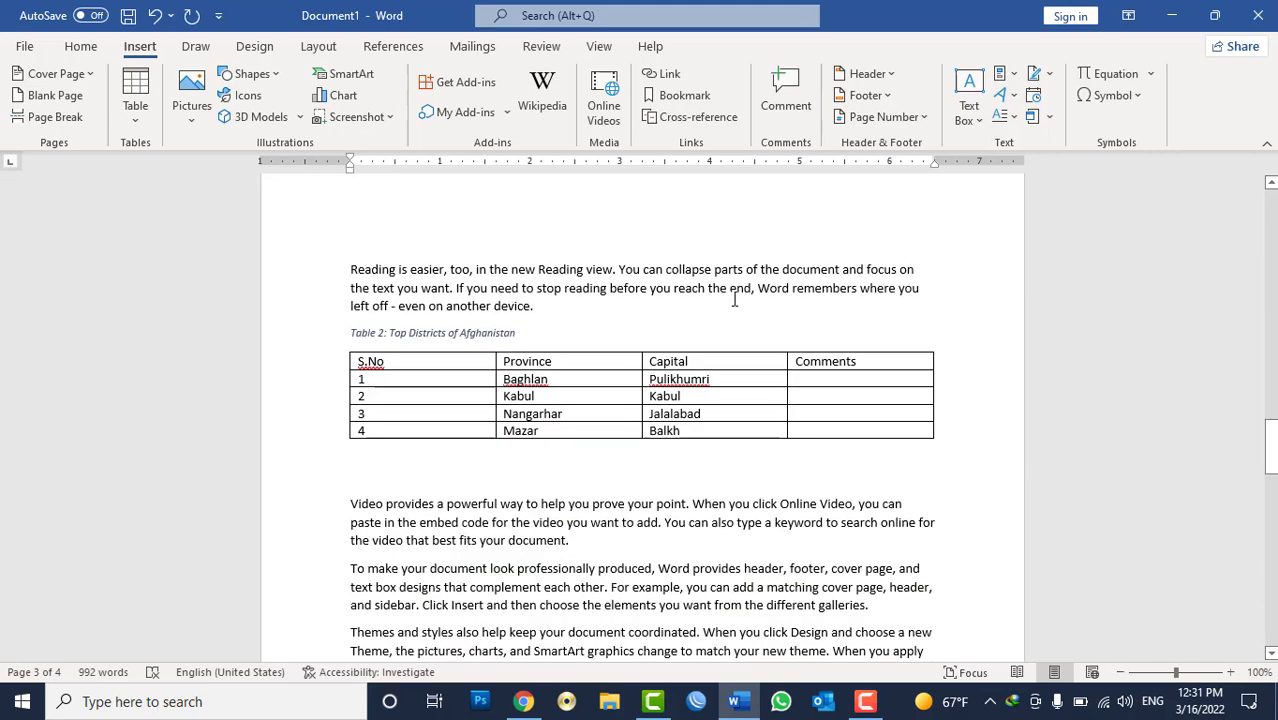
Step: Select all 992 words of content and delete them, leaving one blank page
{"action": "key", "text": "ctrl+a"}
{"action": "key", "text": "Delete"}
{"action": "scroll", "coordinate": [742, 261], "scroll_direction": "up", "scroll_amount": 2}
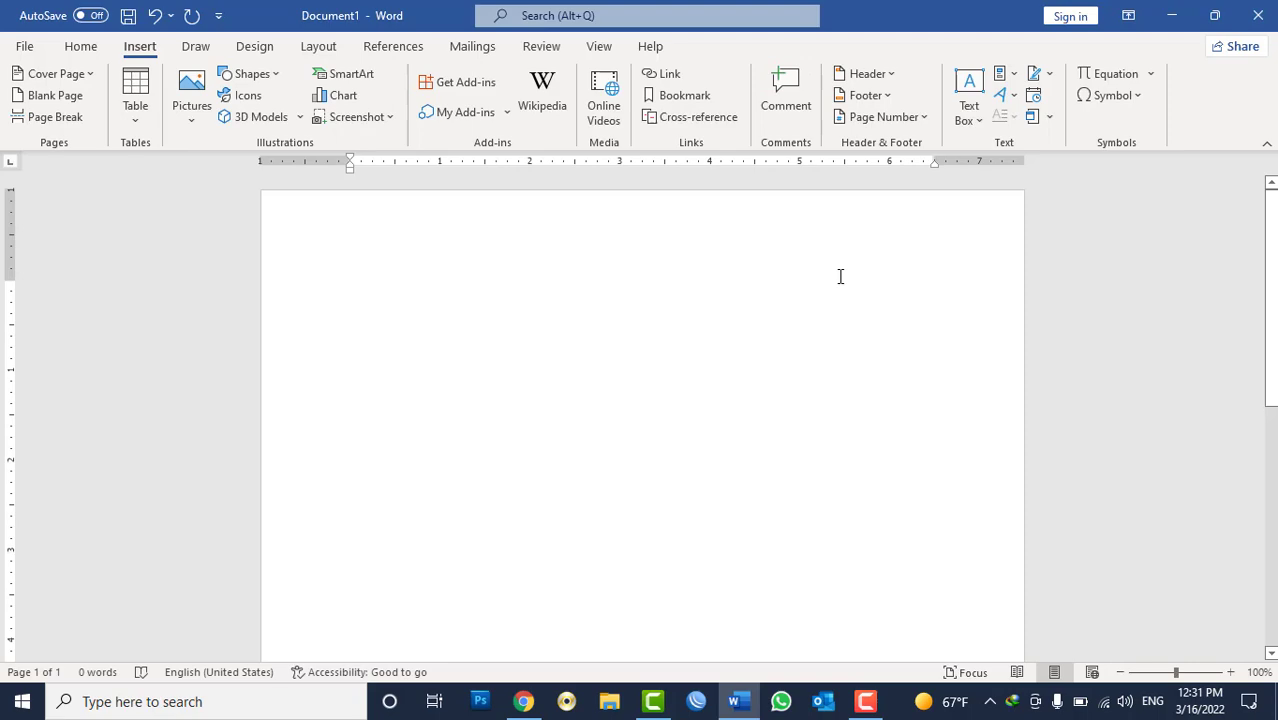
Step: Generate sample paragraphs with =rand(22) and set all of them to justified alignment
{"action": "type", "text": "=rand(22"}
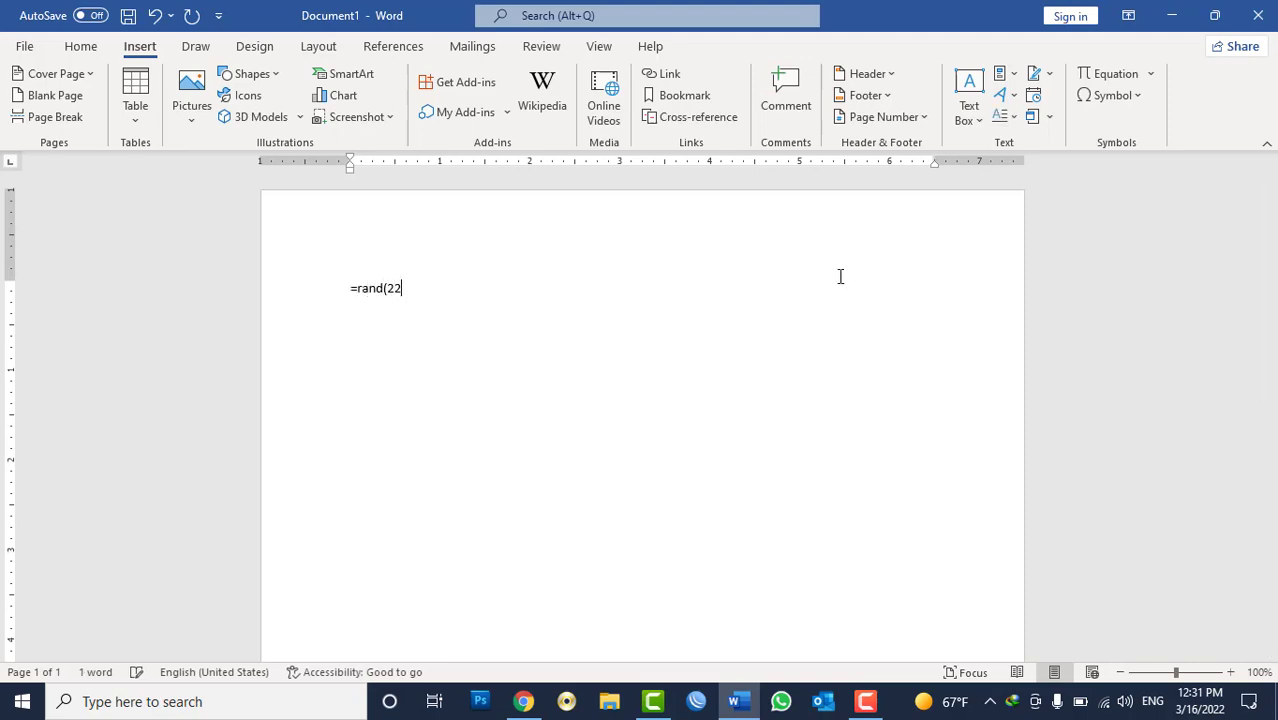
{"action": "type", "text": ")"}
{"action": "key", "text": "Return"}
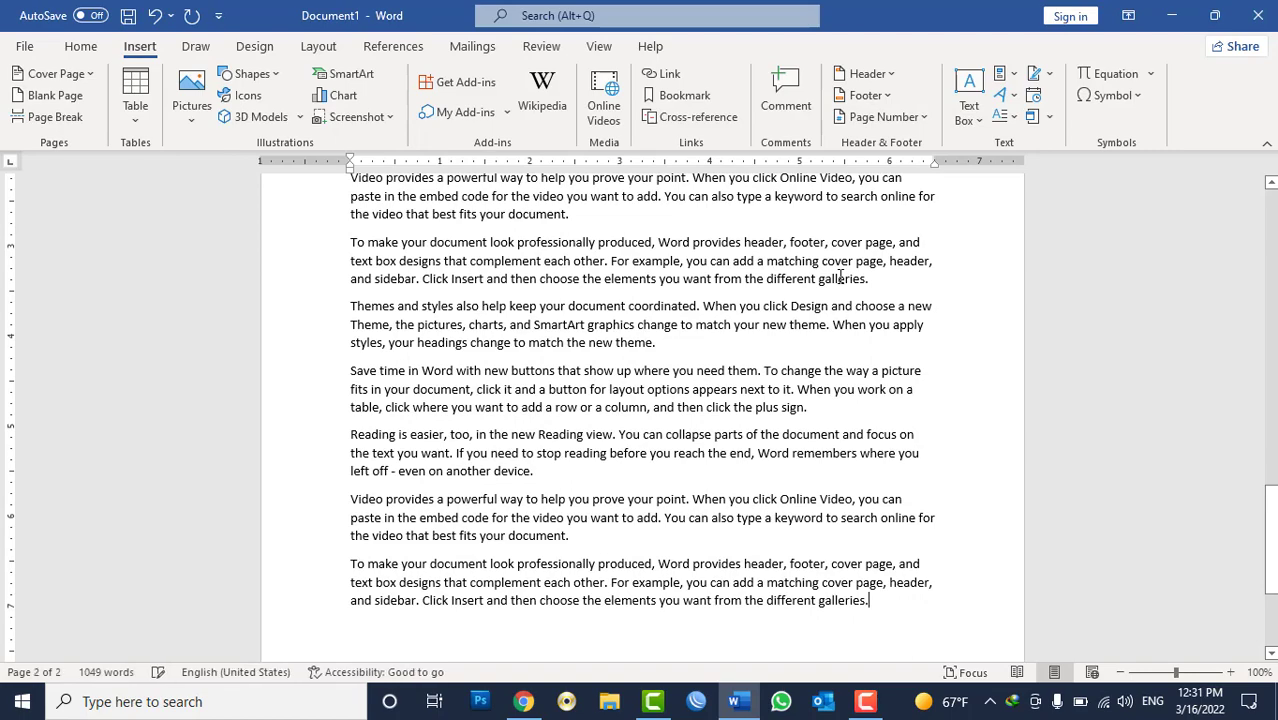
{"action": "key", "text": "ctrl+a"}
{"action": "scroll", "coordinate": [697, 286], "scroll_direction": "up", "scroll_amount": 1}
{"action": "scroll", "coordinate": [697, 286], "scroll_direction": "up", "scroll_amount": 1}
{"action": "scroll", "coordinate": [697, 286], "scroll_direction": "up", "scroll_amount": 8}
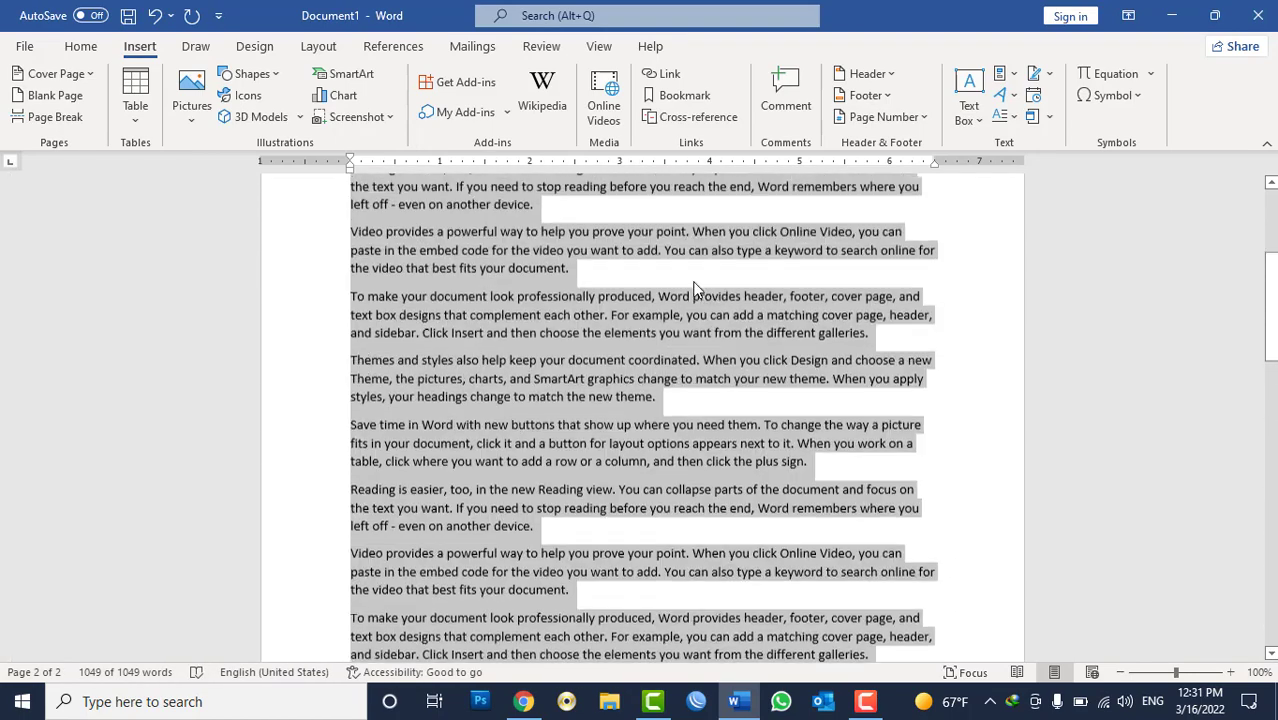
{"action": "scroll", "coordinate": [697, 286], "scroll_direction": "up", "scroll_amount": 8}
{"action": "left_click", "coordinate": [81, 47]}
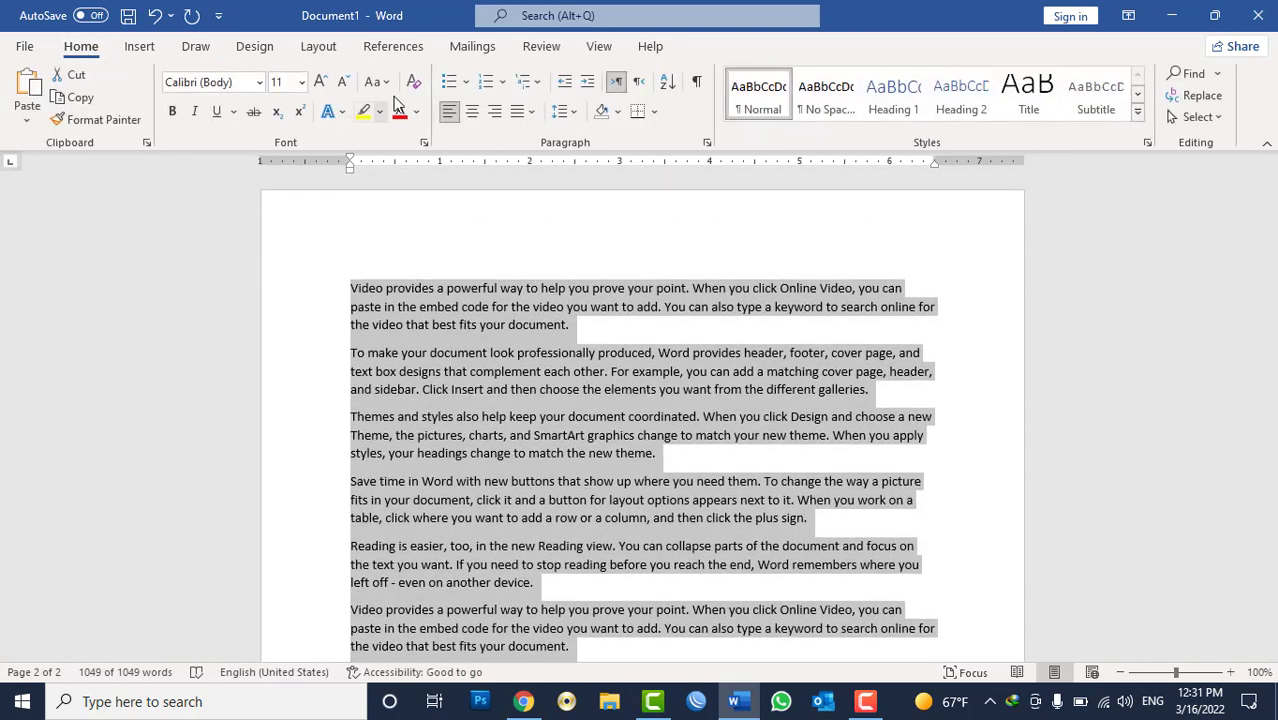
{"action": "left_click", "coordinate": [532, 111]}
{"action": "left_click", "coordinate": [545, 138]}
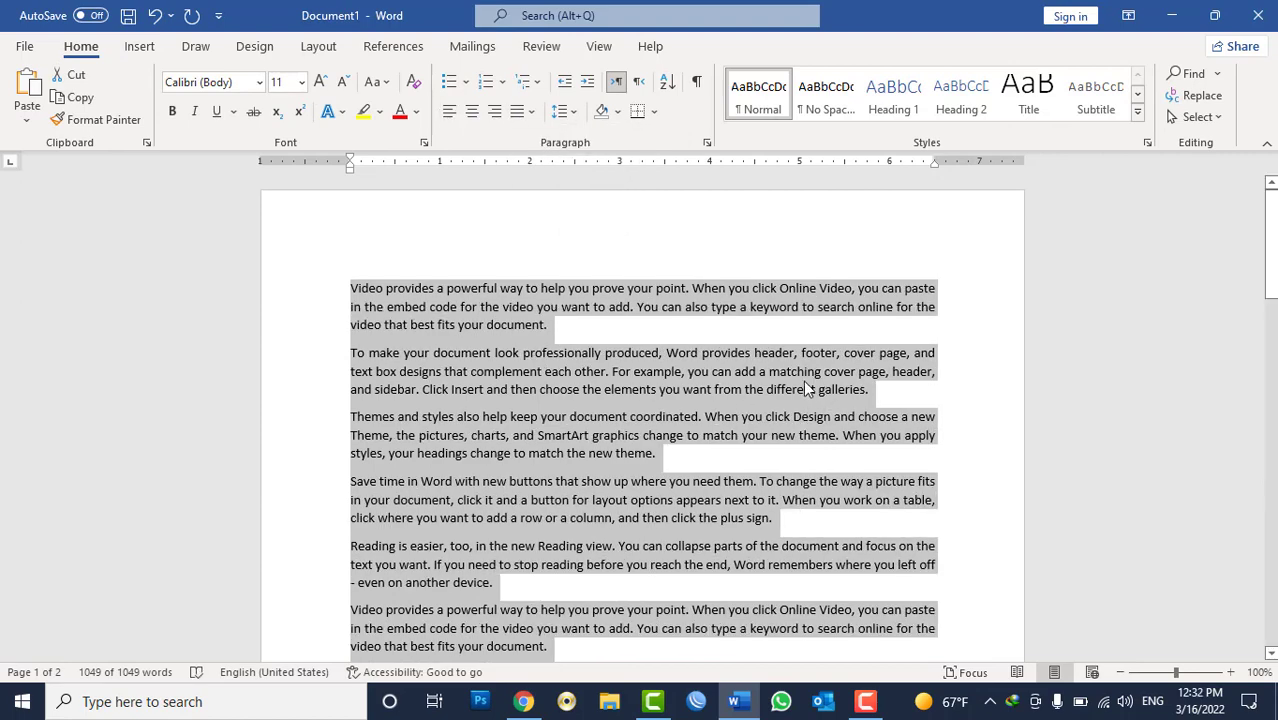
{"action": "left_click", "coordinate": [782, 327]}
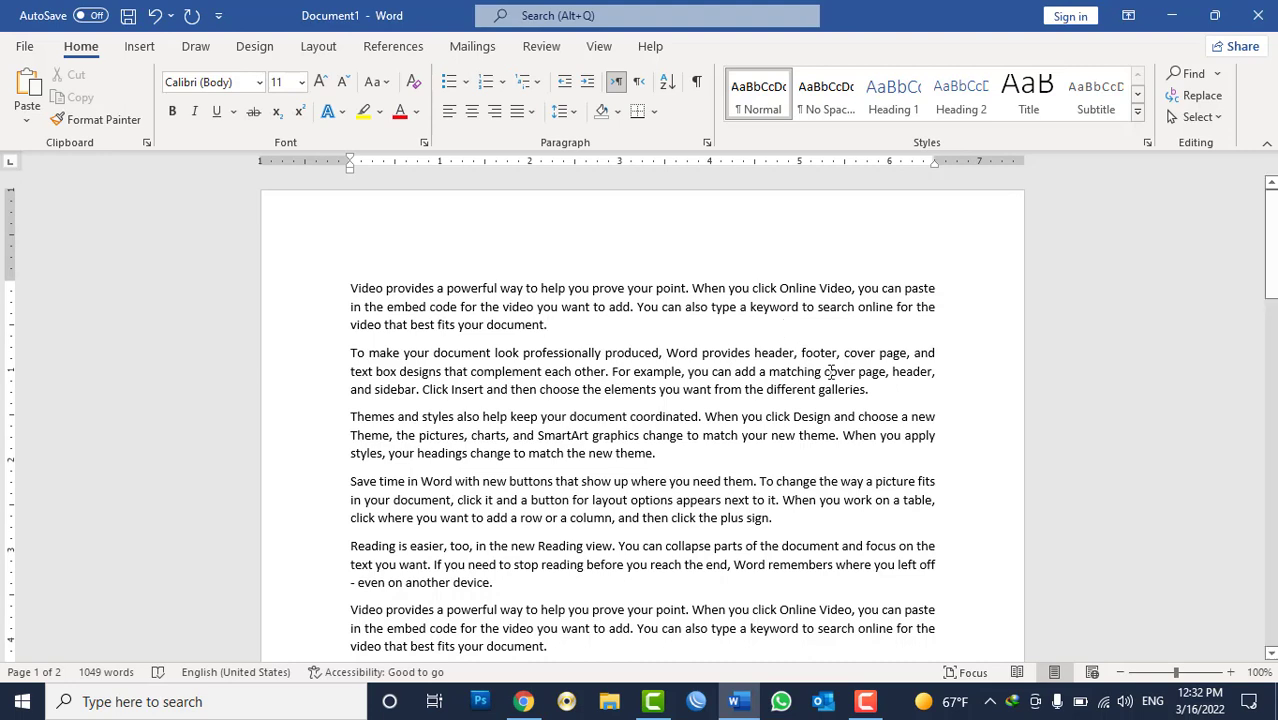
Step: Select the word 'galleries' in the text
{"action": "left_click_drag", "start_coordinate": [870, 391], "coordinate": [768, 392]}
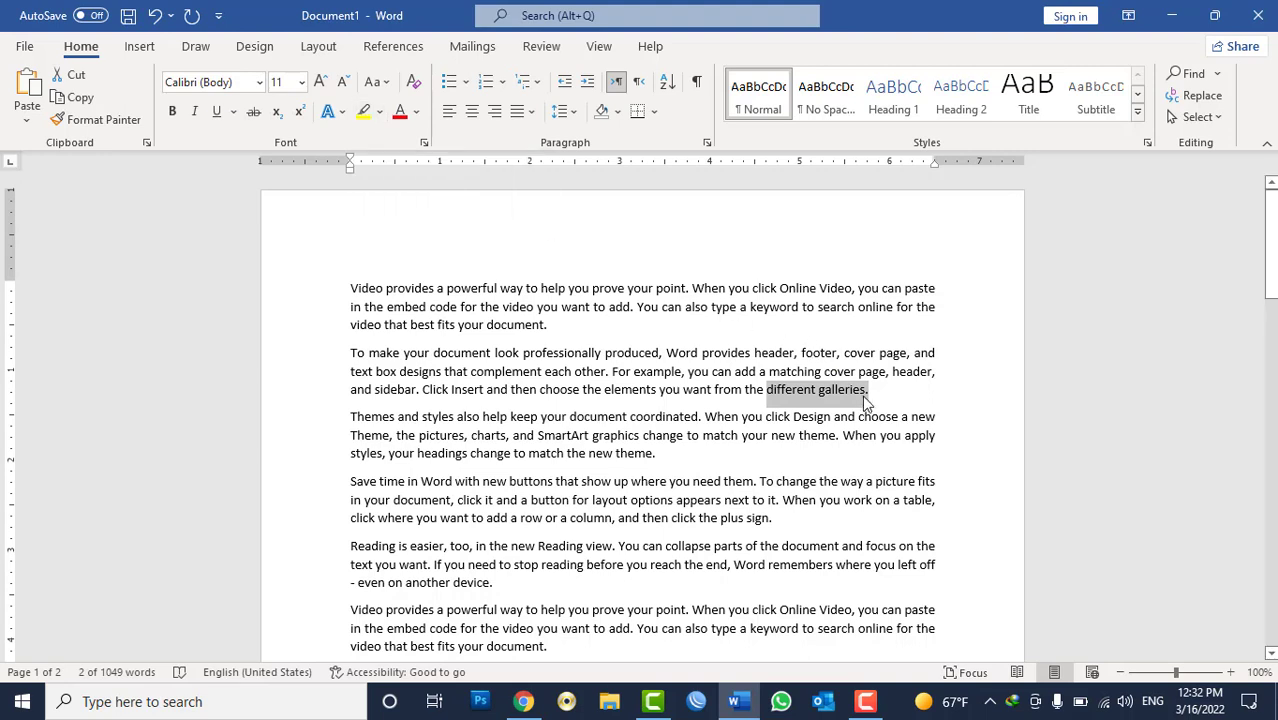
{"action": "left_click_drag", "start_coordinate": [868, 392], "coordinate": [790, 390]}
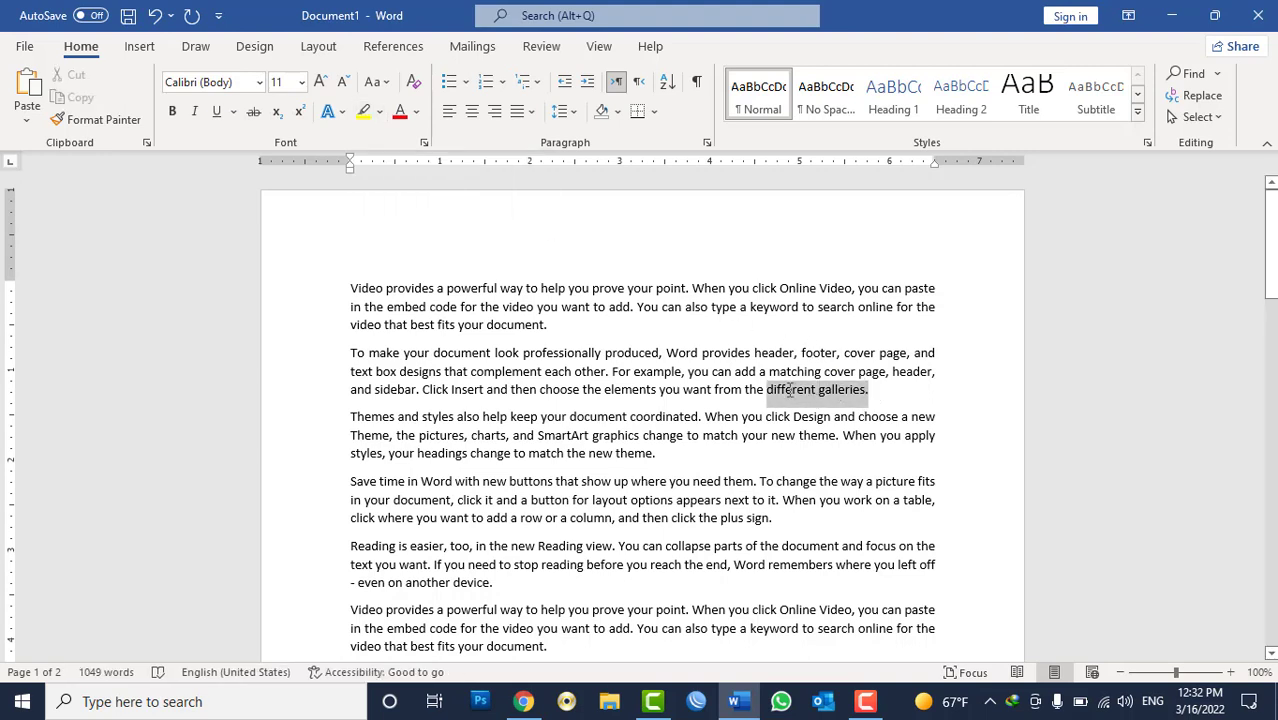
{"action": "left_click_drag", "start_coordinate": [790, 390], "coordinate": [790, 390]}
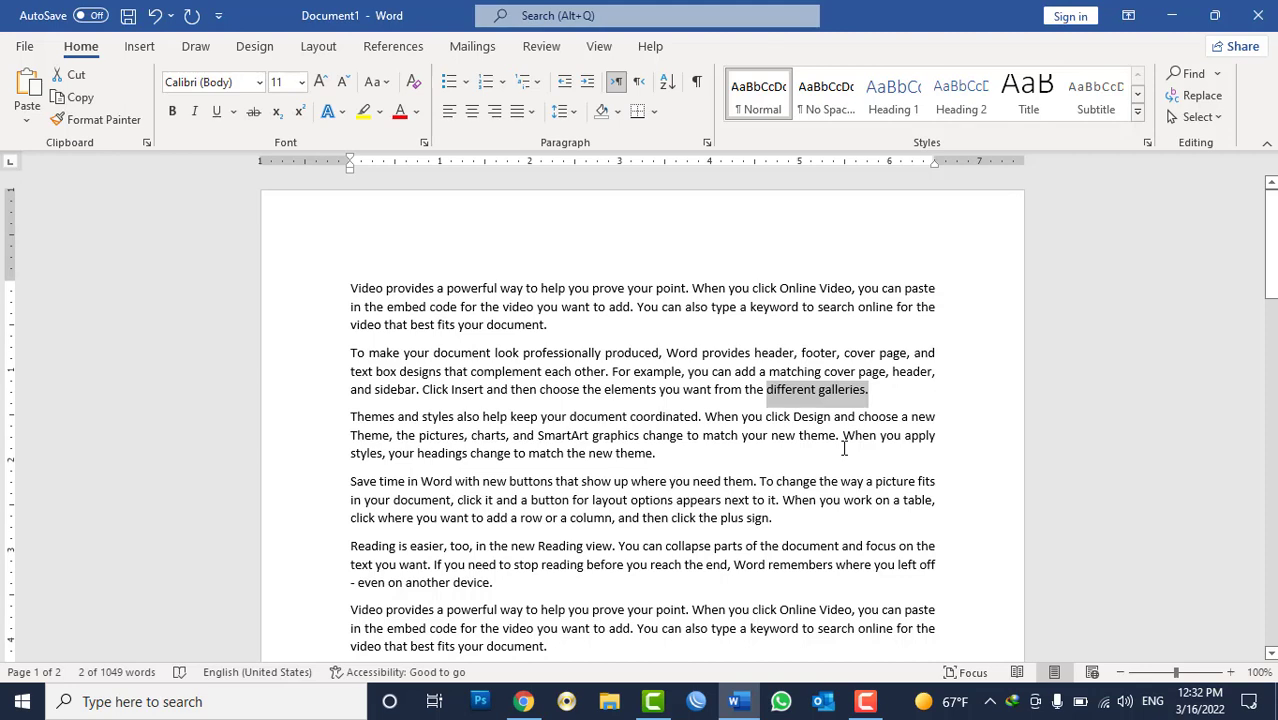
{"action": "left_click", "coordinate": [834, 389]}
{"action": "double_click", "coordinate": [834, 389]}
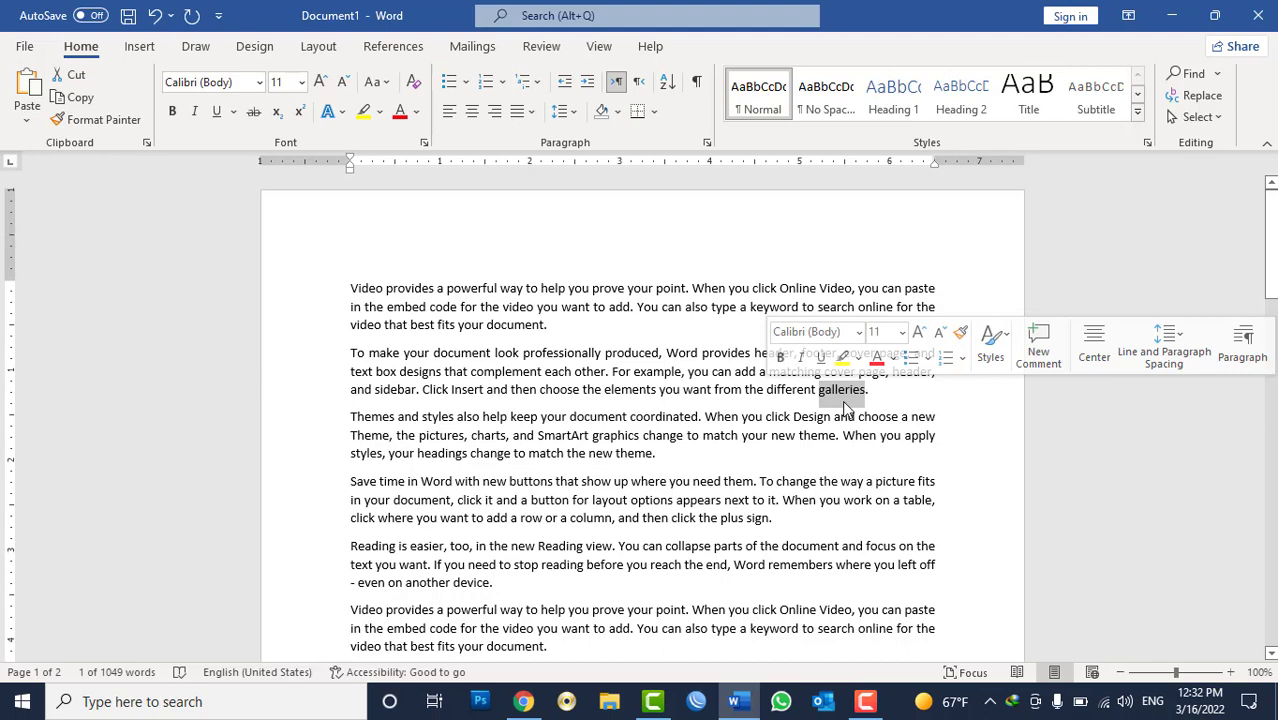
Step: Insert a comment on it reading 'It is better to change this word to picture.'
{"action": "left_click", "coordinate": [139, 46]}
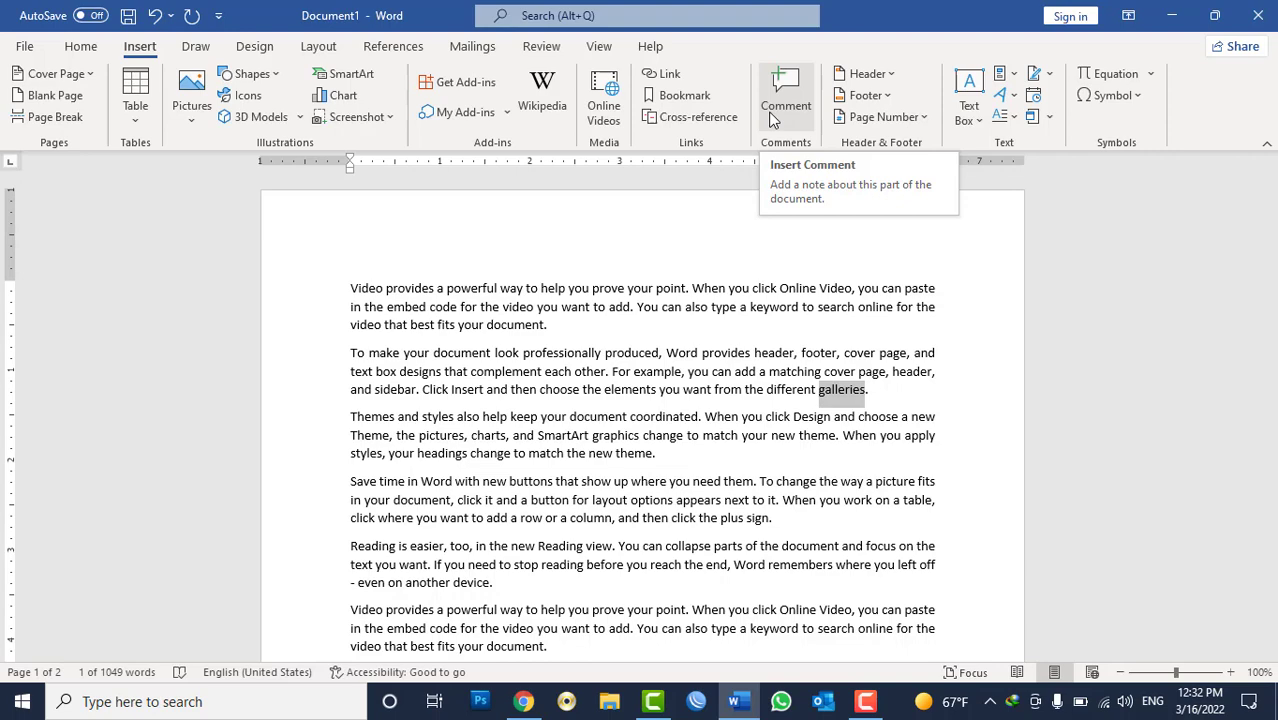
{"action": "left_click", "coordinate": [772, 119]}
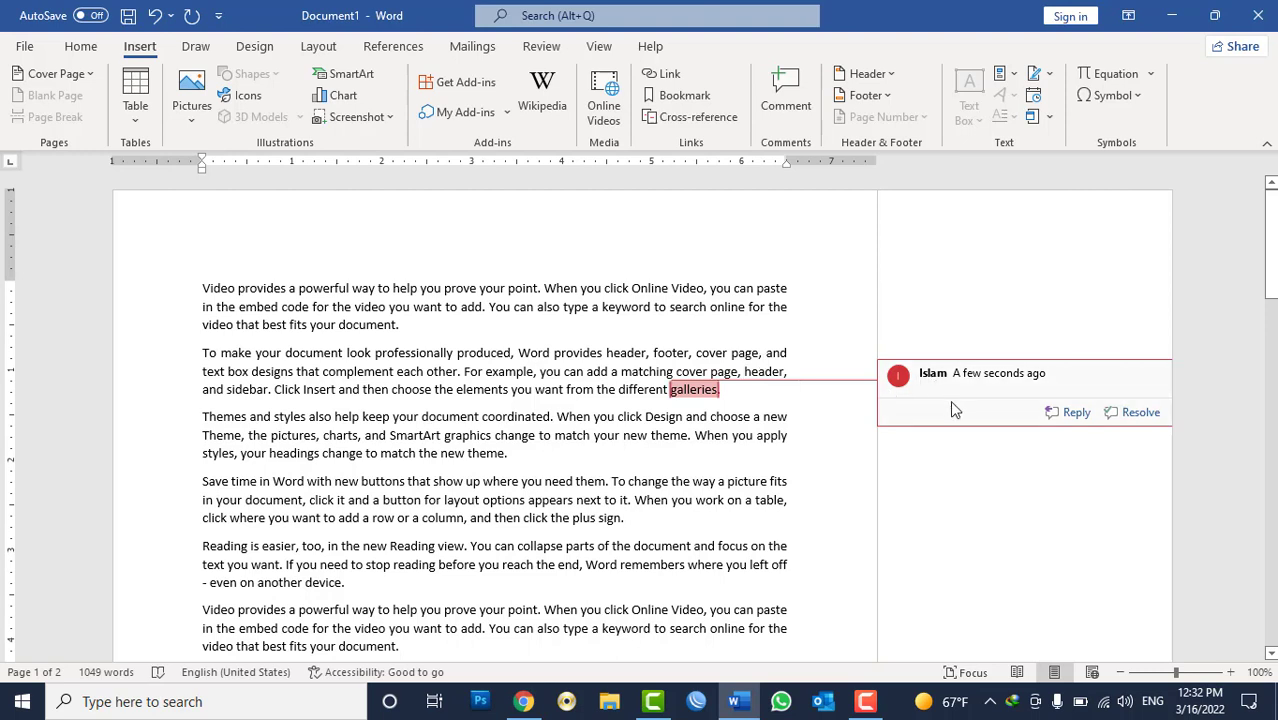
{"action": "type", "text": "It is "}
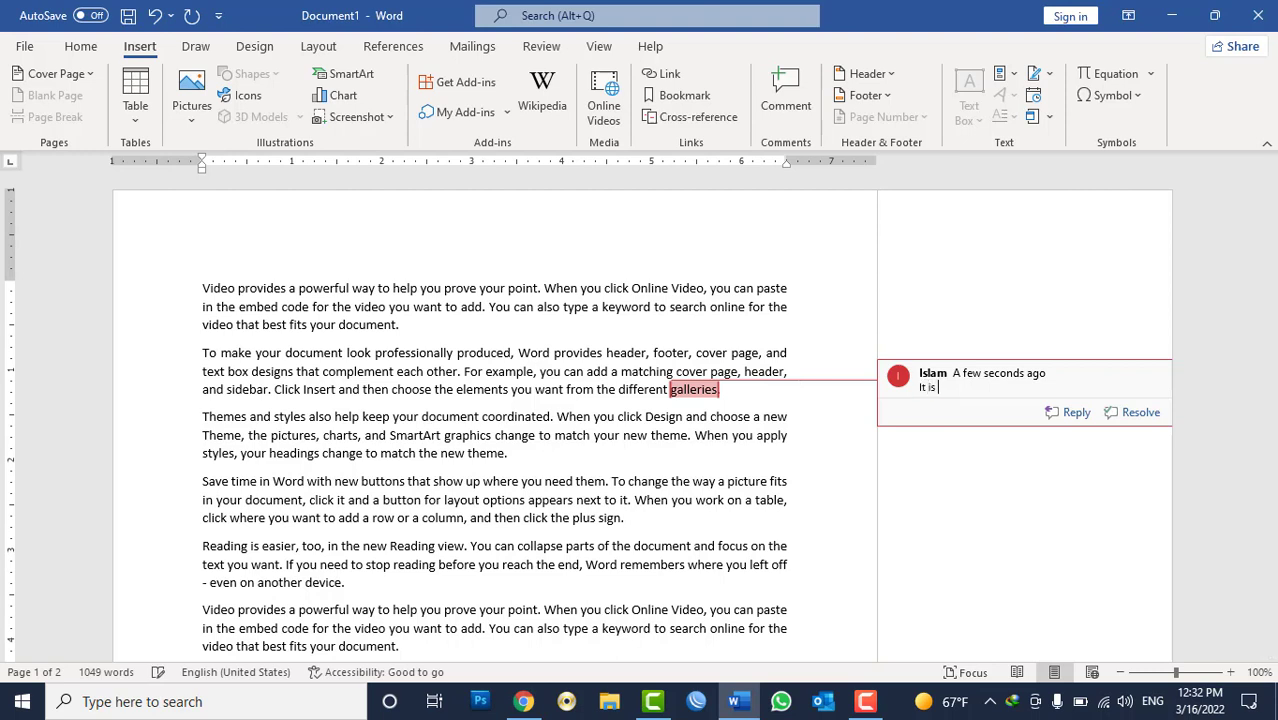
{"action": "type", "text": "better to"}
{"action": "type", "text": " change this "}
{"action": "type", "text": "word"}
{"action": "key", "text": "BackSpace"}
{"action": "key", "text": "BackSpace"}
{"action": "key", "text": "BackSpace"}
{"action": "type", "text": "ord "}
{"action": "type", "text": "to picture."}
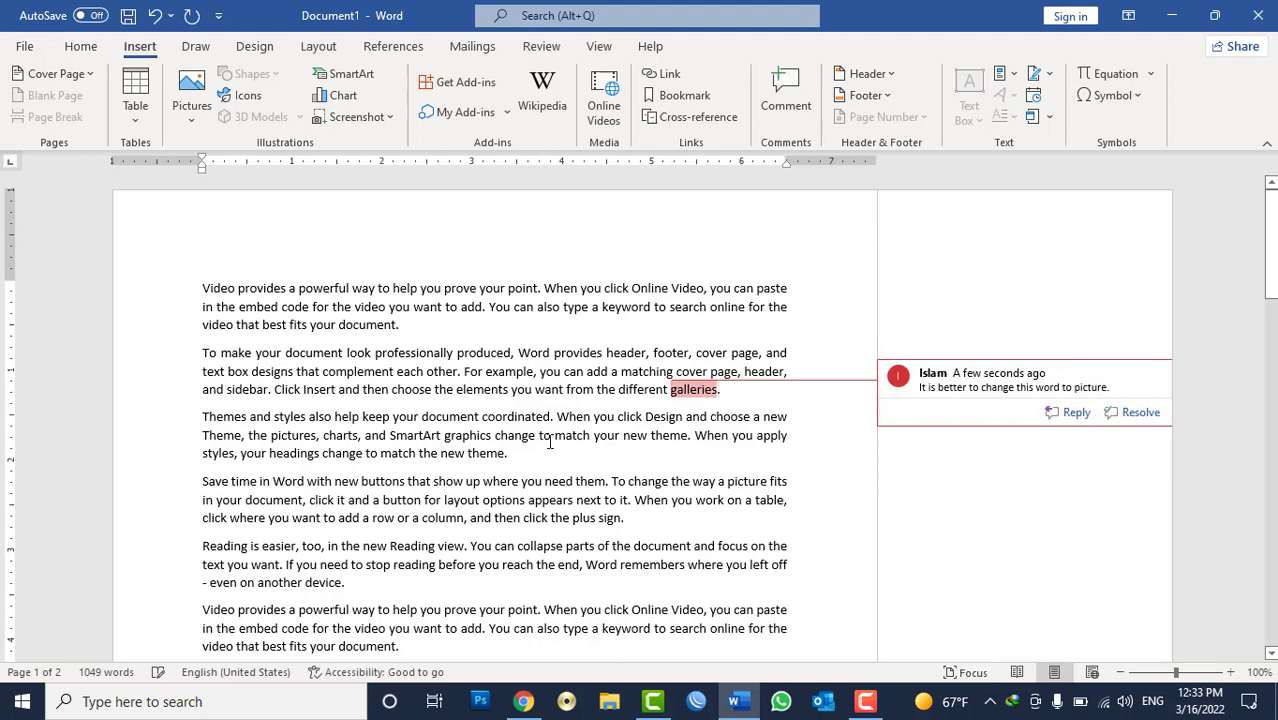
{"action": "scroll", "coordinate": [510, 469], "scroll_direction": "down", "scroll_amount": 2}
{"action": "scroll", "coordinate": [510, 469], "scroll_direction": "down", "scroll_amount": 2}
{"action": "scroll", "coordinate": [510, 469], "scroll_direction": "down", "scroll_amount": 1}
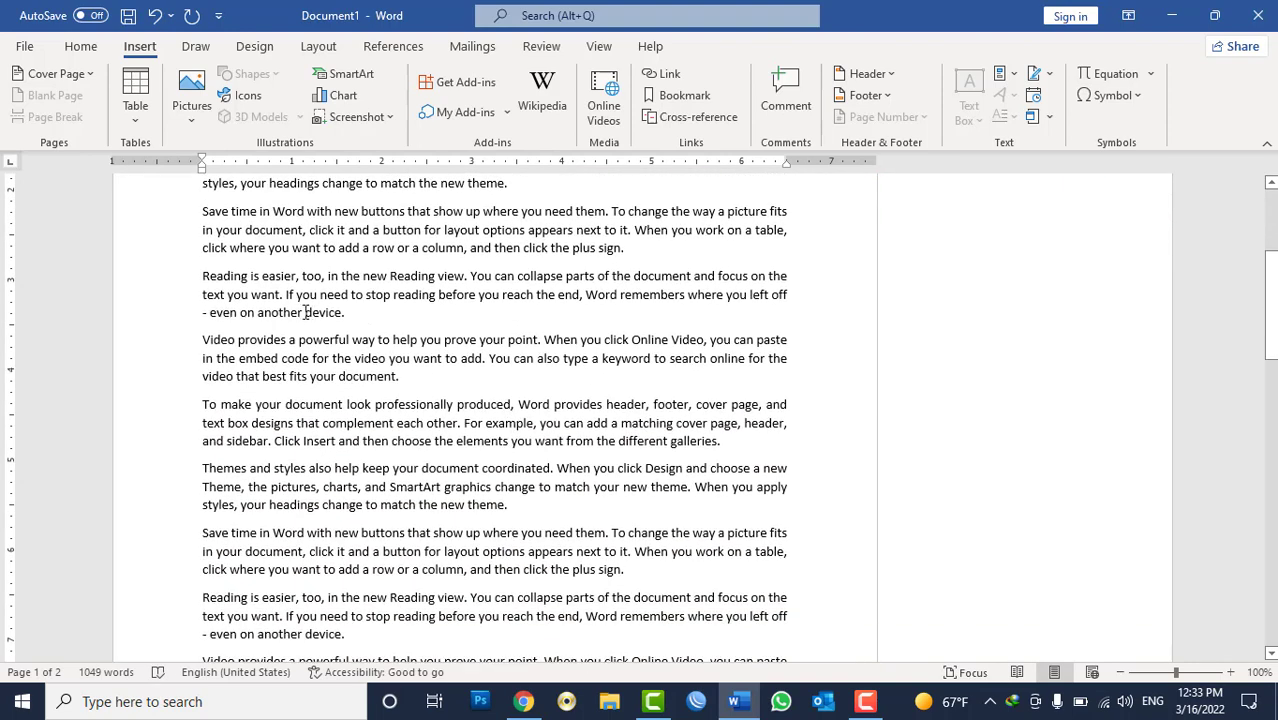
Step: Comment on 'another device' with 'It must be changed to another devices'
{"action": "left_click_drag", "start_coordinate": [257, 313], "coordinate": [338, 317]}
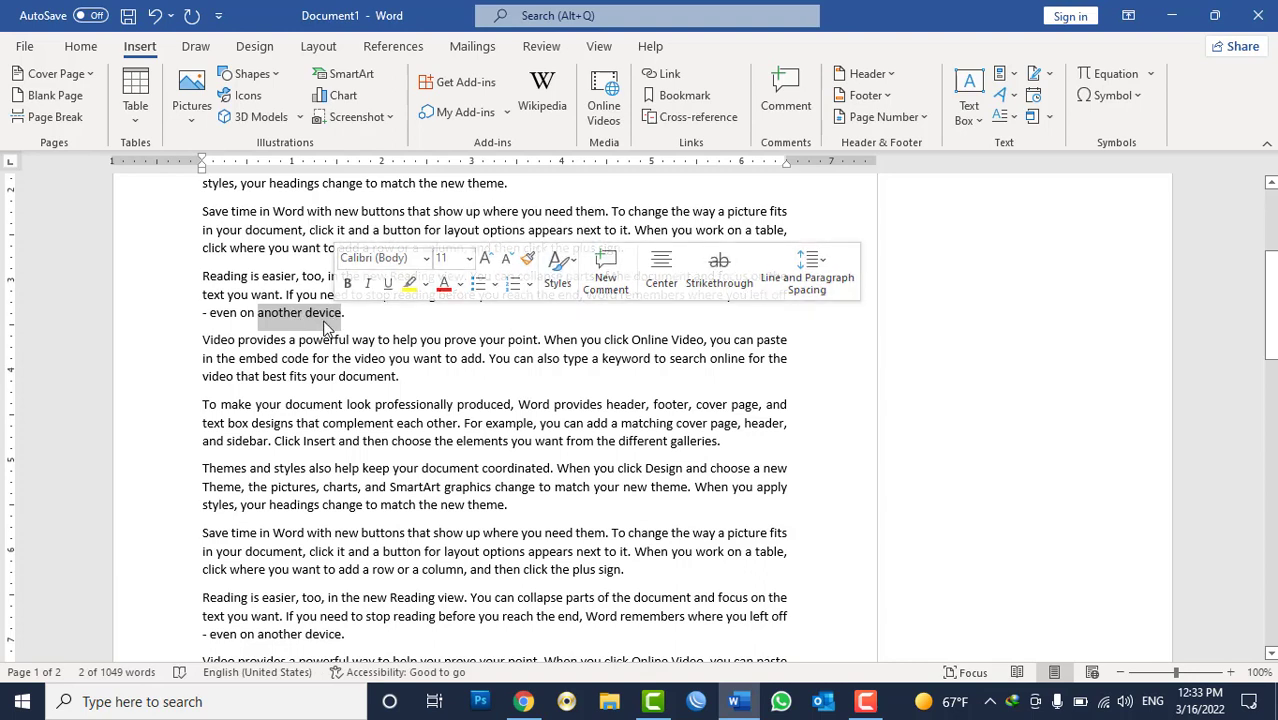
{"action": "left_click", "coordinate": [785, 100]}
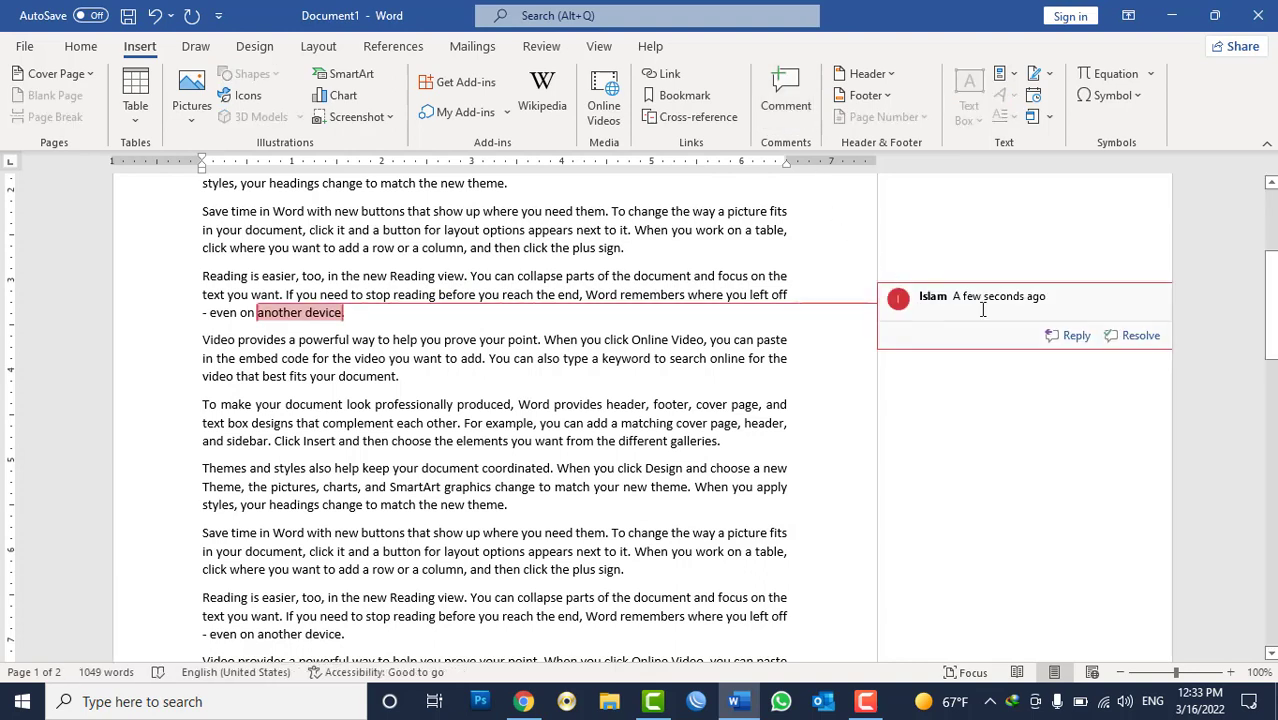
{"action": "type", "text": "It ma"}
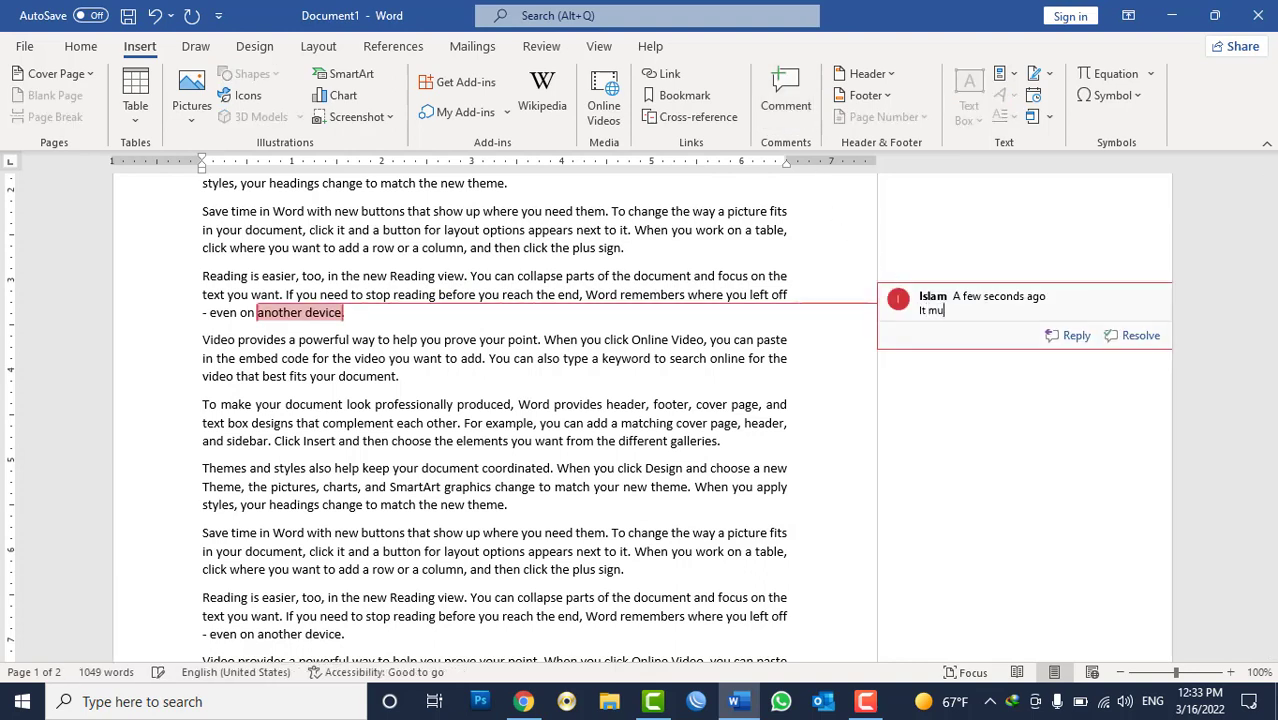
{"action": "key", "text": "BackSpace"}
{"action": "key", "text": "BackSpace"}
{"action": "key", "text": "BackSpace"}
{"action": "type", "text": "must be"}
{"action": "type", "text": " change "}
{"action": "type", "text": " to "}
{"action": "type", "text": "another"}
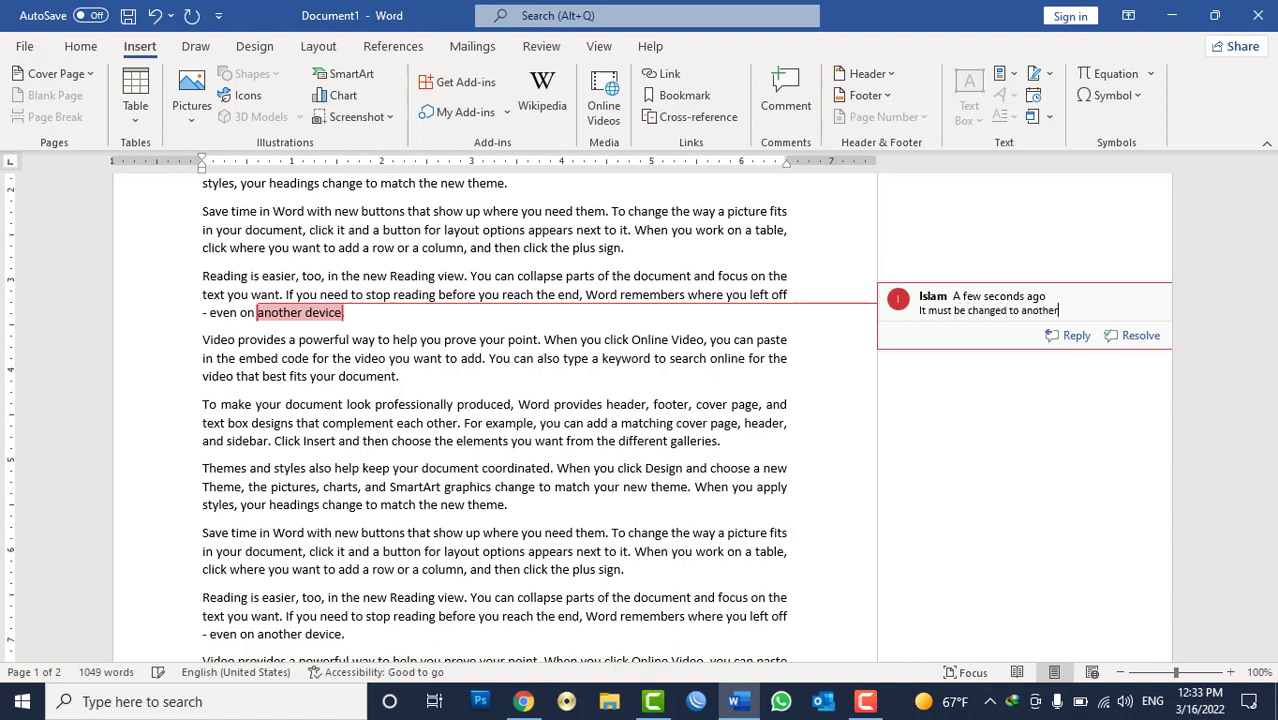
{"action": "type", "text": "vices"}
{"action": "left_click", "coordinate": [678, 430]}
{"action": "scroll", "coordinate": [600, 412], "scroll_direction": "down", "scroll_amount": 3}
Step: Comment on the word 'picture' with 'This word should be removed from this sentense'
{"action": "scroll", "coordinate": [600, 412], "scroll_direction": "down", "scroll_amount": 2}
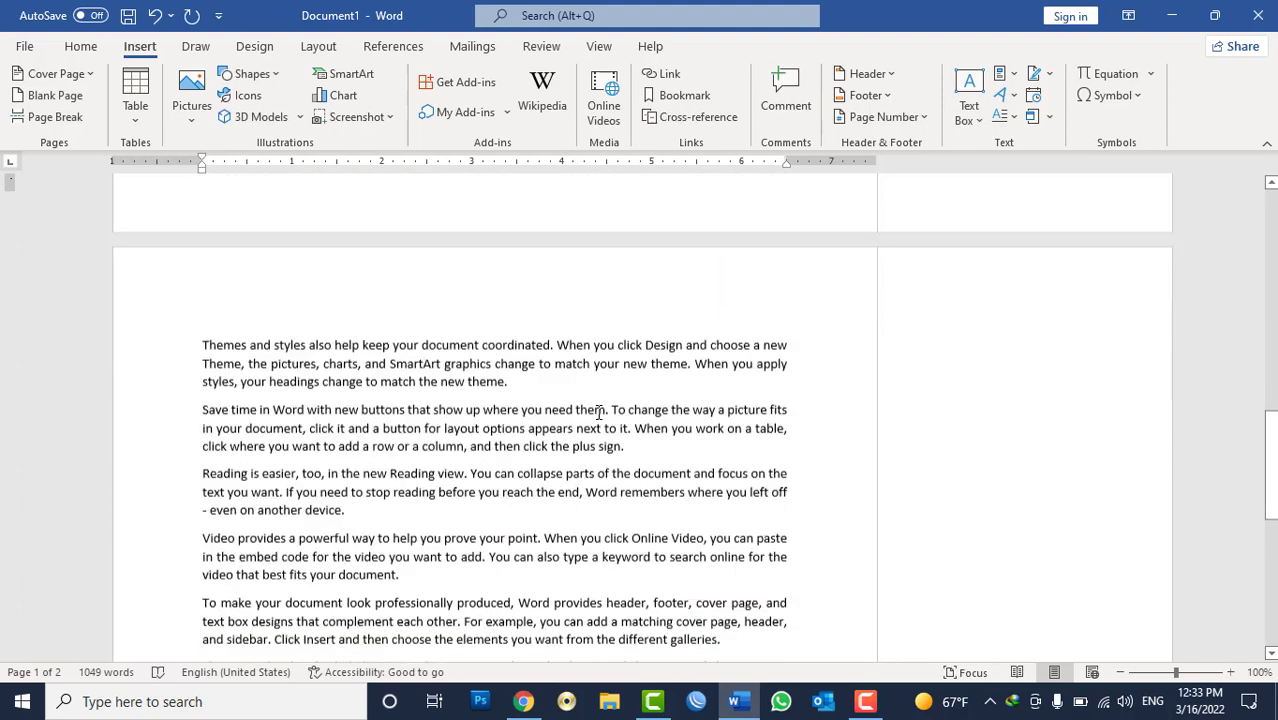
{"action": "scroll", "coordinate": [620, 395], "scroll_direction": "down", "scroll_amount": 1}
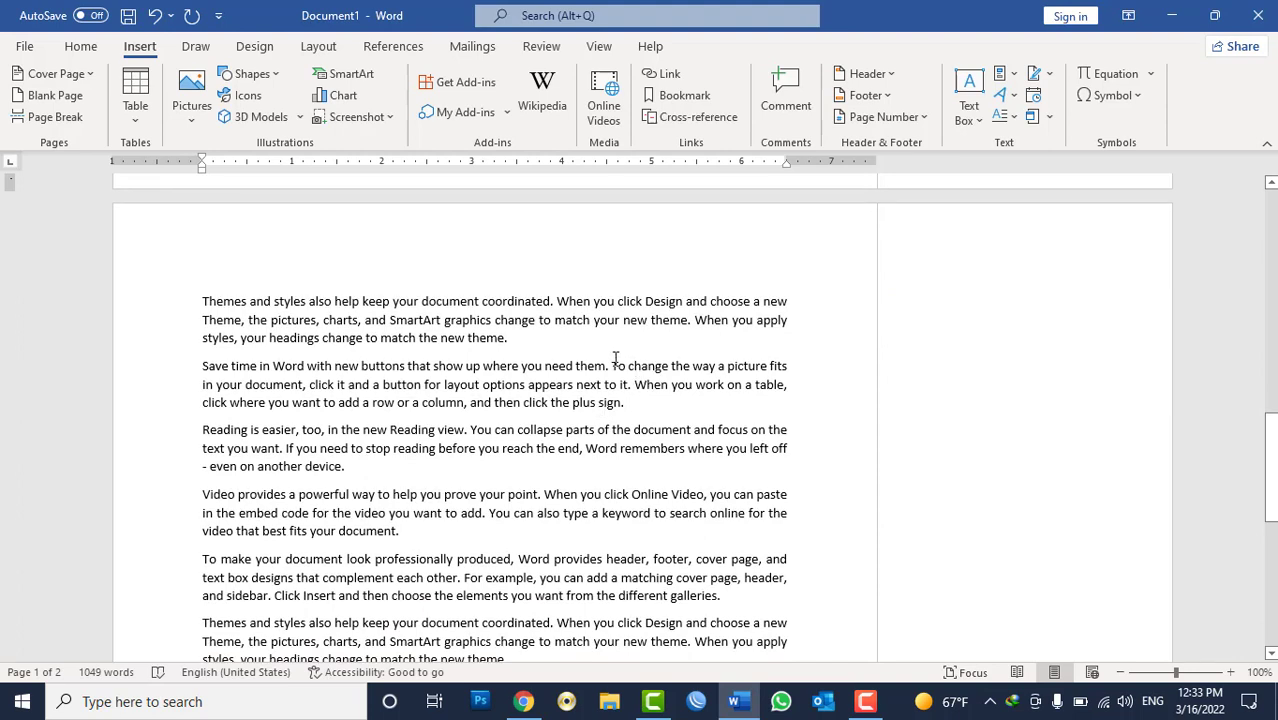
{"action": "left_click", "coordinate": [614, 362]}
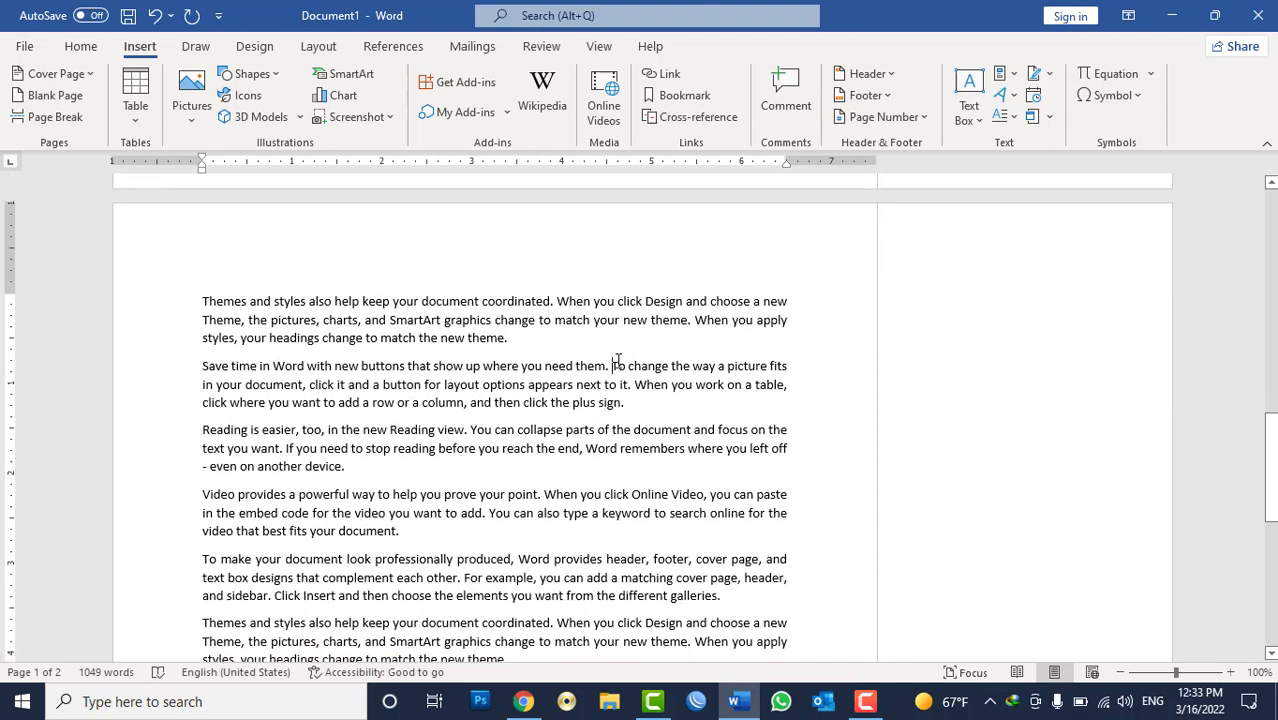
{"action": "double_click", "coordinate": [740, 366]}
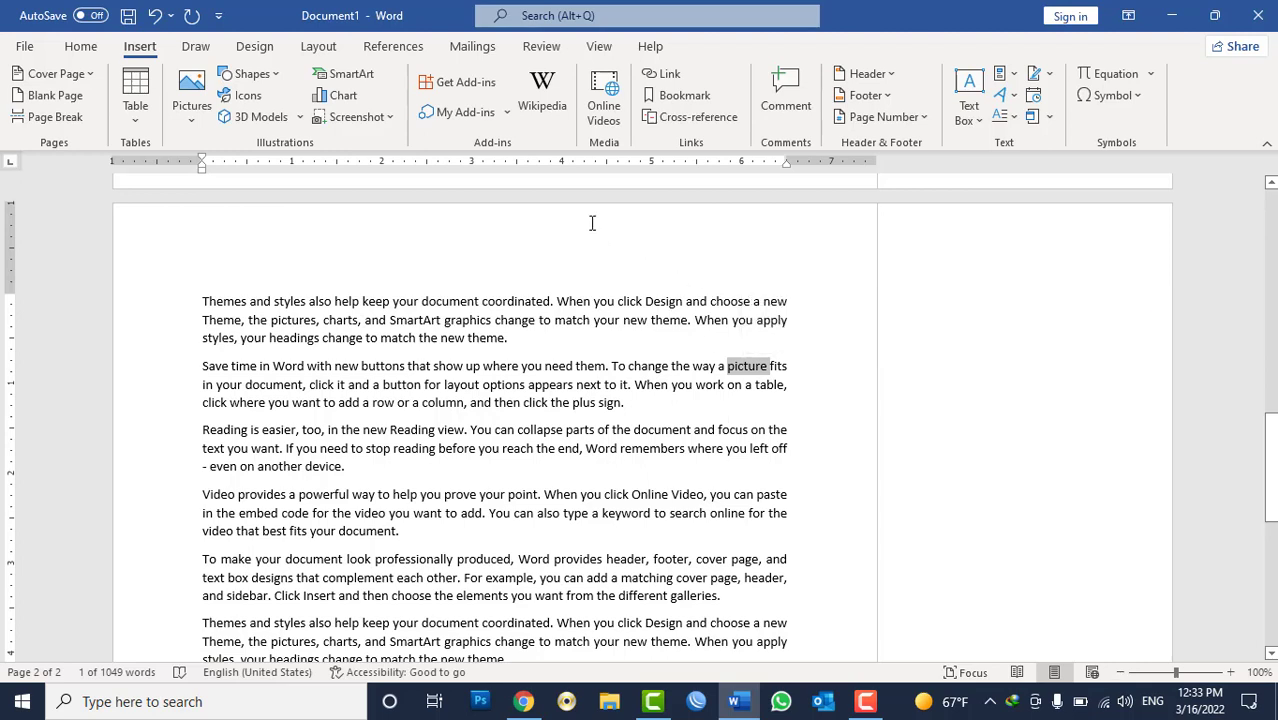
{"action": "left_click", "coordinate": [786, 100]}
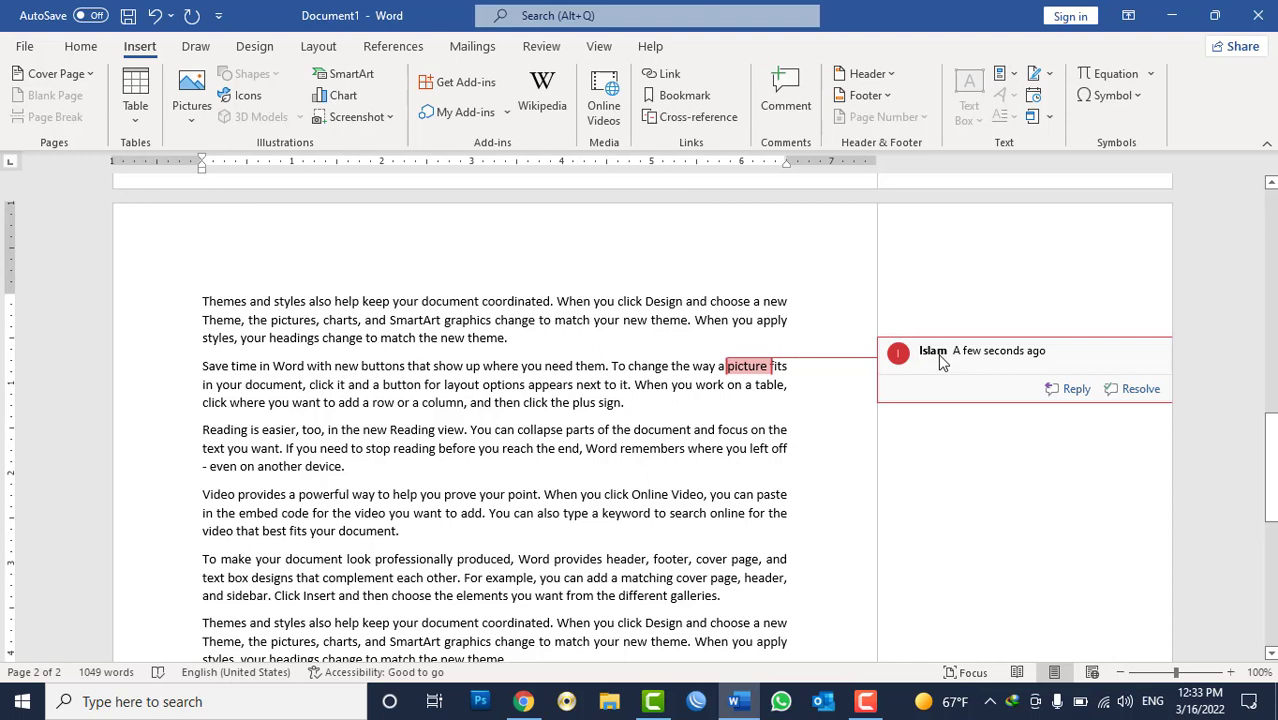
{"action": "type", "text": "This wo"}
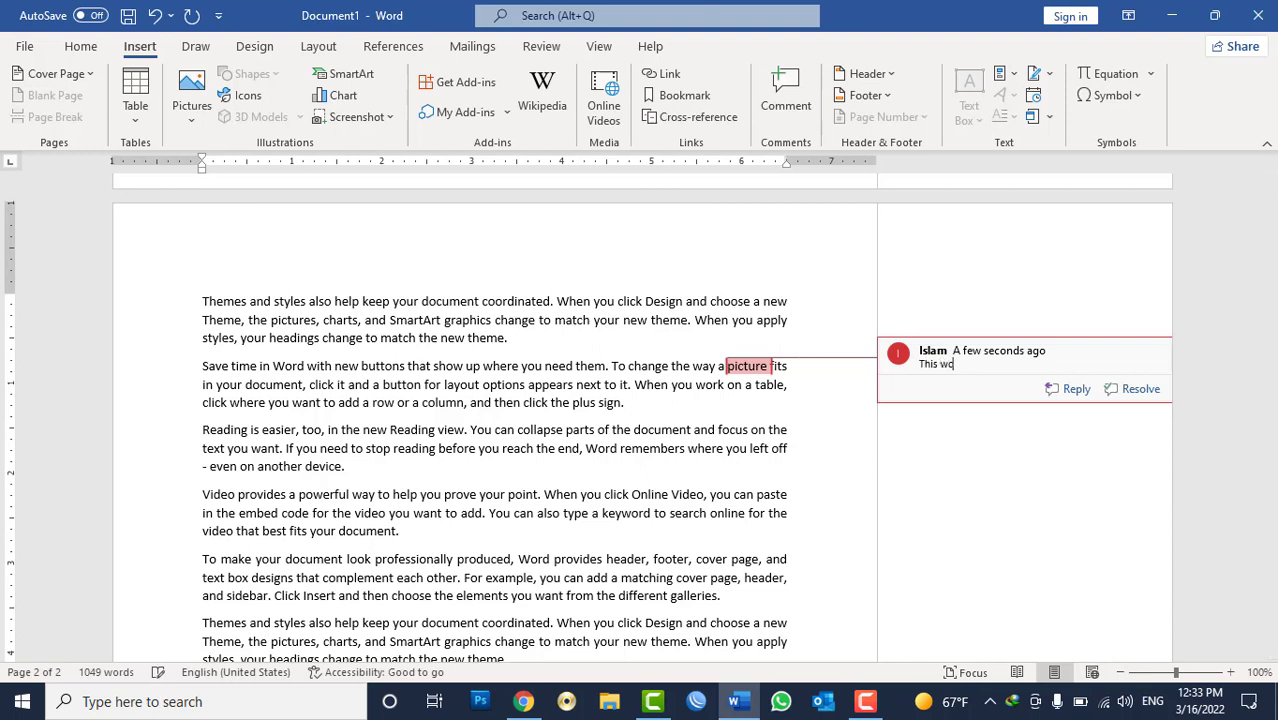
{"action": "type", "text": "rd s"}
{"action": "key", "text": "BackSpace"}
{"action": "key", "text": "BackSpace"}
{"action": "type", "text": "should "}
{"action": "type", "text": "be removed f"}
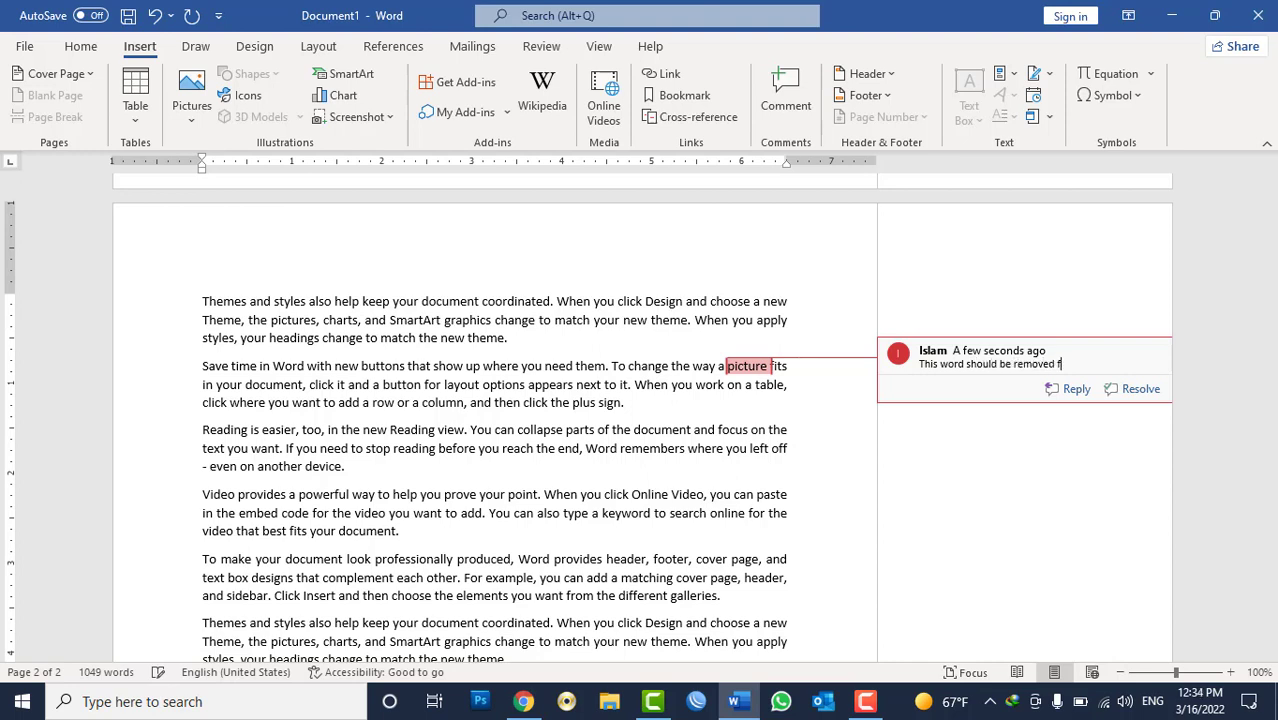
{"action": "type", "text": "rom this sente"}
{"action": "type", "text": "nse"}
{"action": "left_click", "coordinate": [712, 490]}
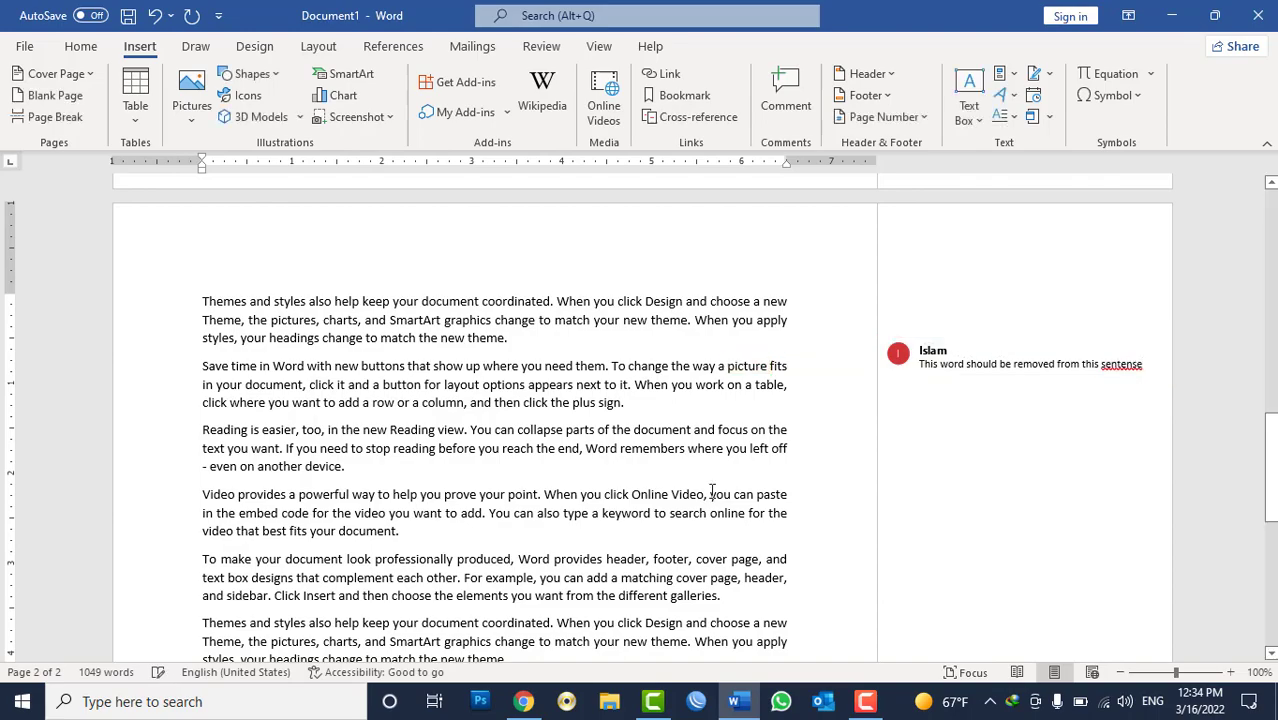
{"action": "scroll", "coordinate": [712, 490], "scroll_direction": "up", "scroll_amount": 10}
{"action": "scroll", "coordinate": [712, 490], "scroll_direction": "up", "scroll_amount": 3}
Step: Save the commented document to the Desktop as 'Edited file'
{"action": "key", "text": "ctrl+s"}
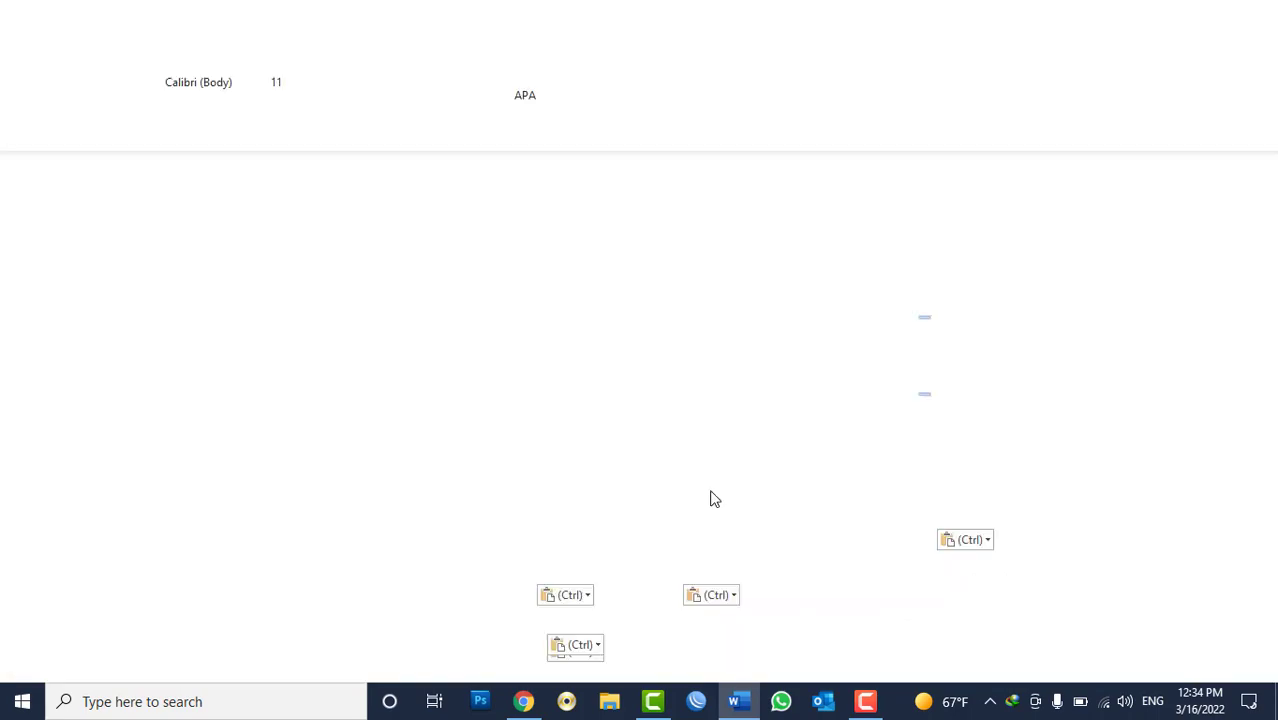
{"action": "left_click", "coordinate": [361, 305]}
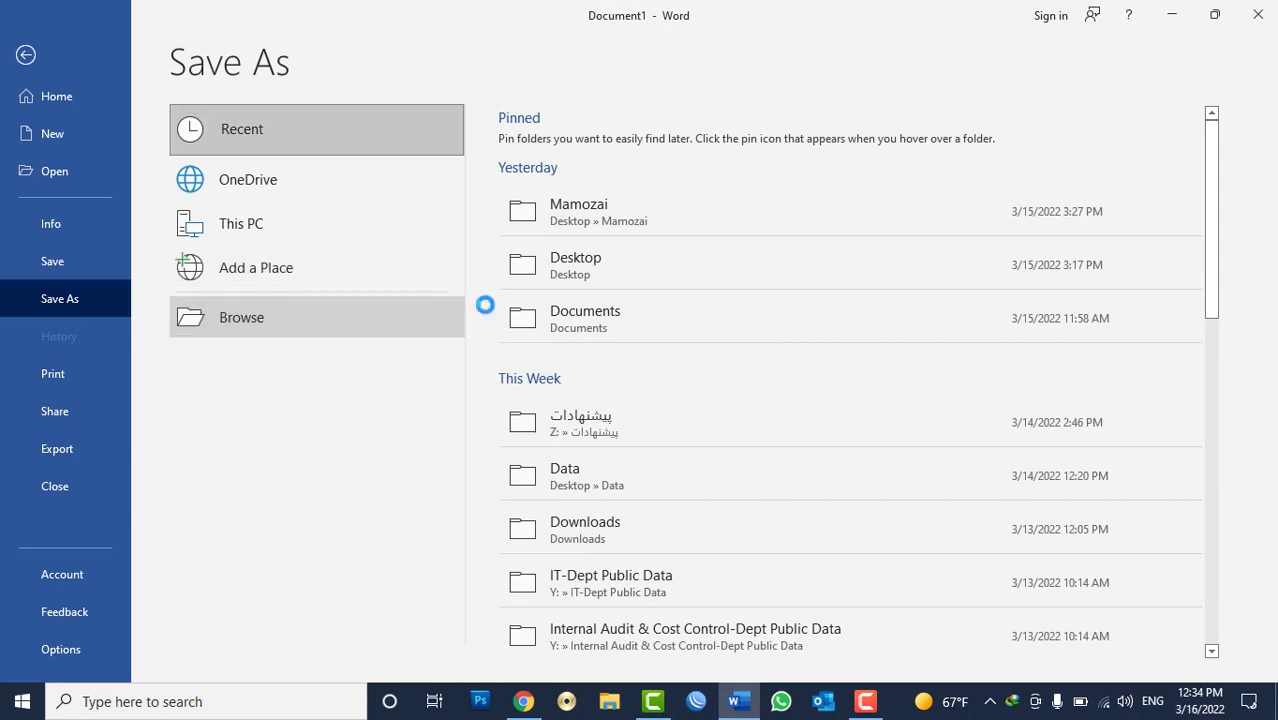
{"action": "left_click", "coordinate": [77, 161]}
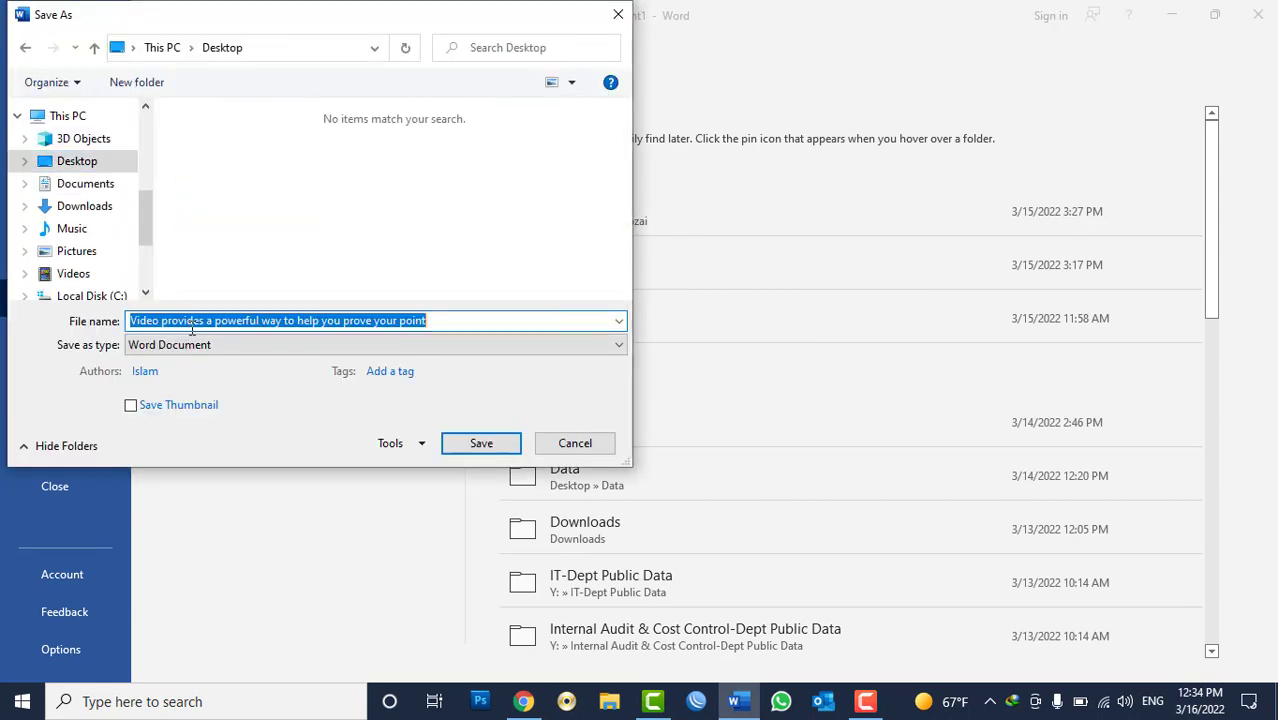
{"action": "type", "text": "Edited "}
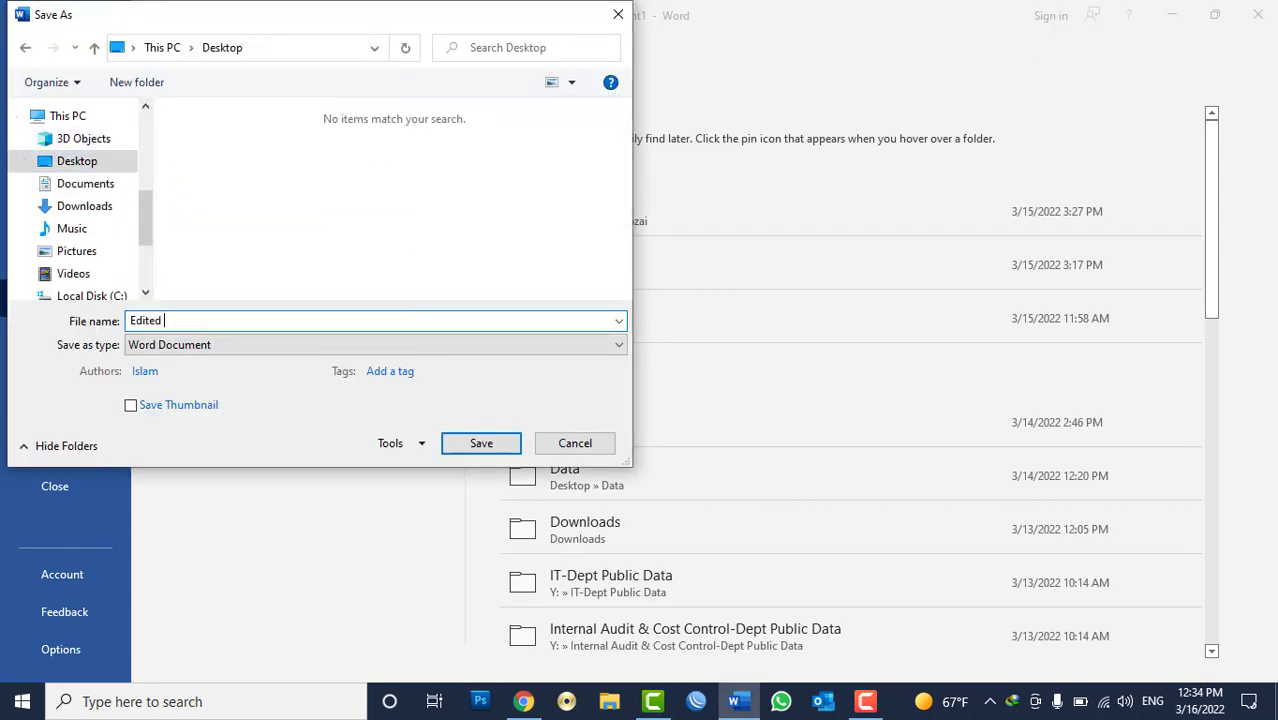
{"action": "type", "text": "file"}
{"action": "left_click", "coordinate": [485, 449]}
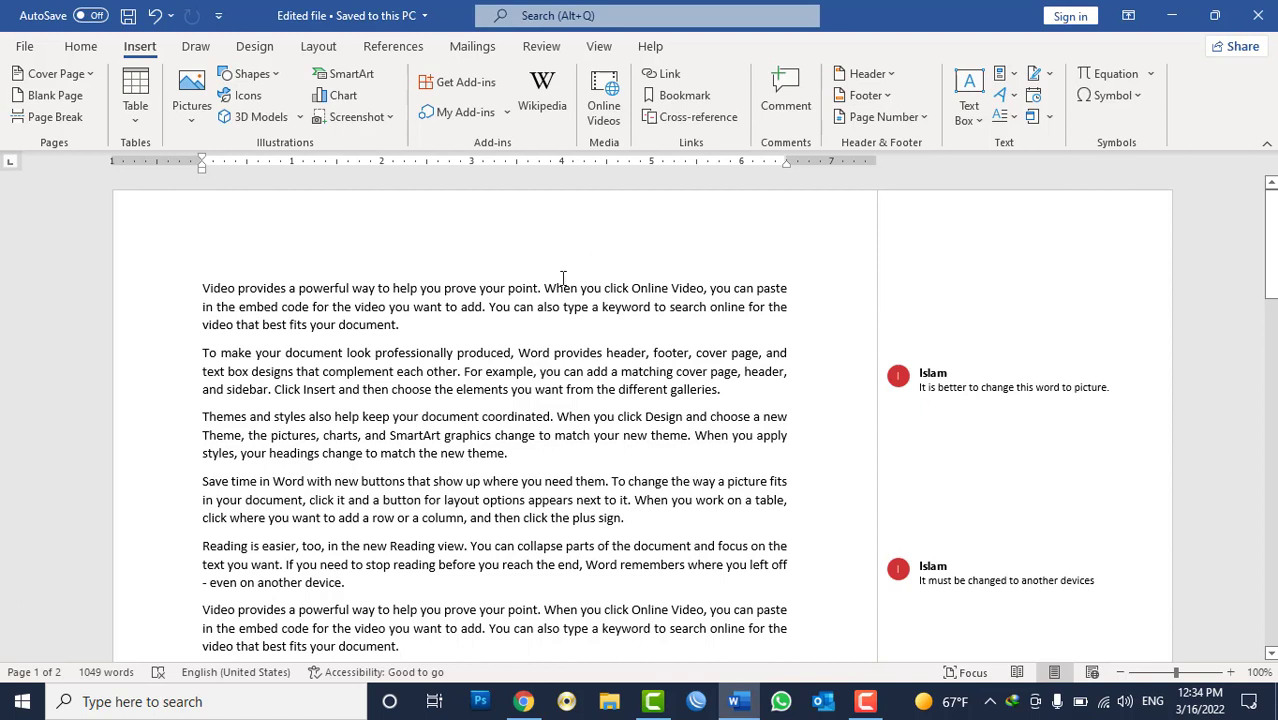
Step: Resolve the 'galleries' comment, undoing trial edits so the word 'galleries' stays
{"action": "left_click", "coordinate": [950, 373]}
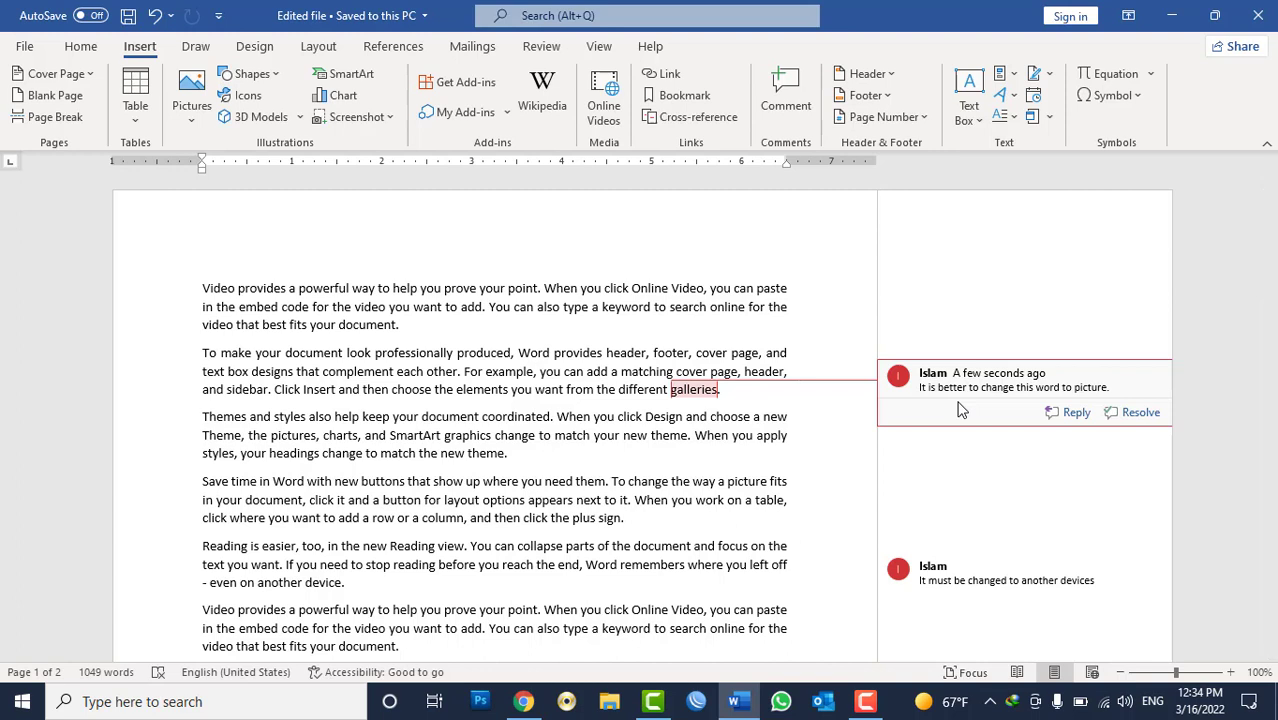
{"action": "double_click", "coordinate": [694, 390]}
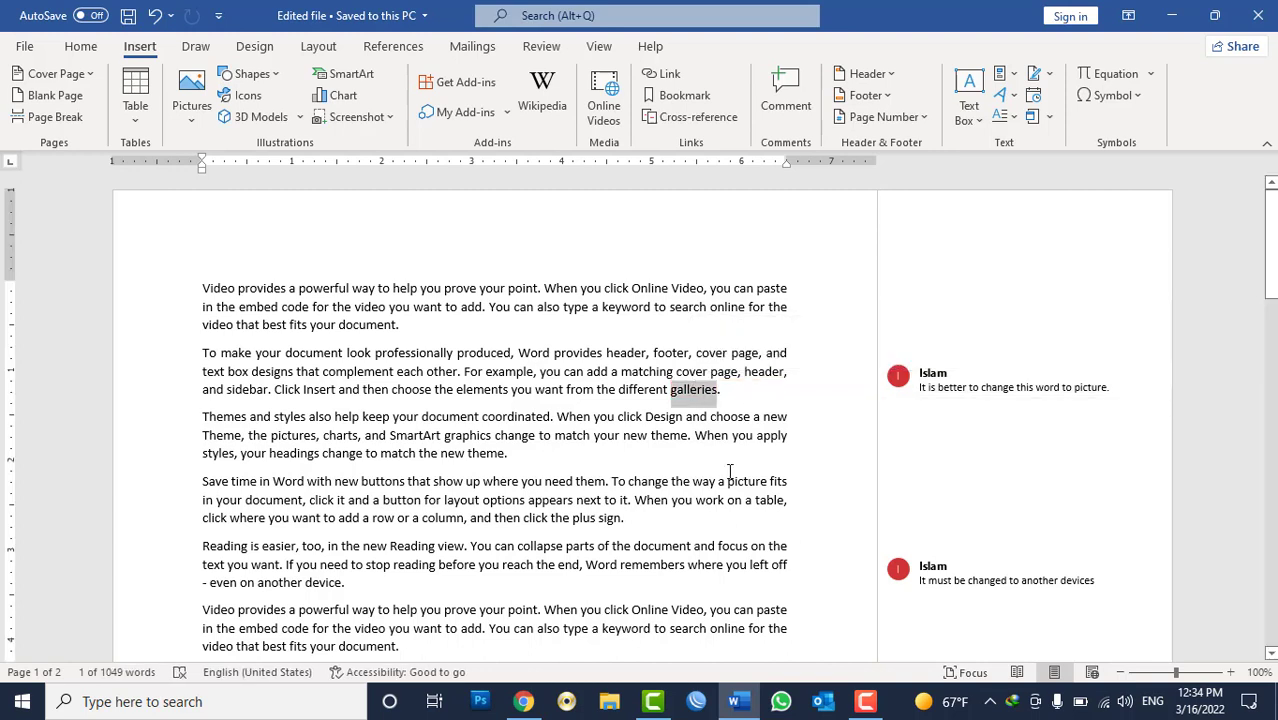
{"action": "key", "text": "Delete"}
{"action": "key", "text": "ctrl+z"}
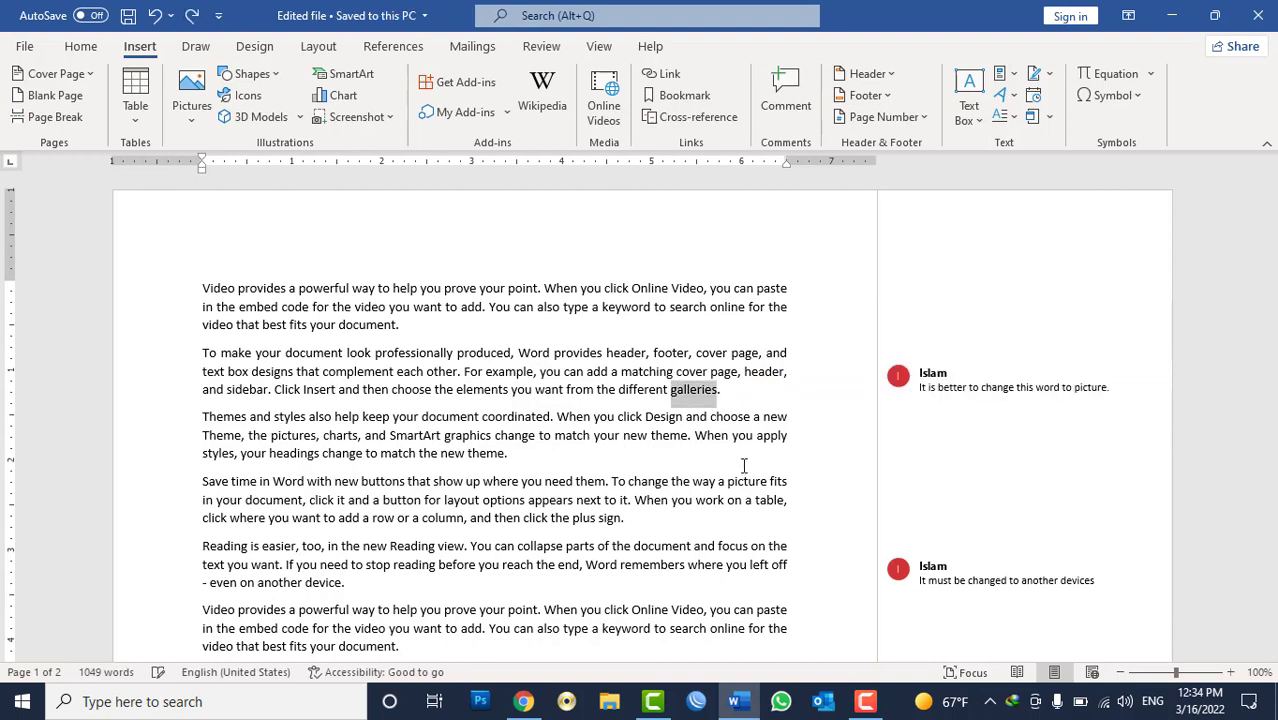
{"action": "left_click", "coordinate": [1131, 410]}
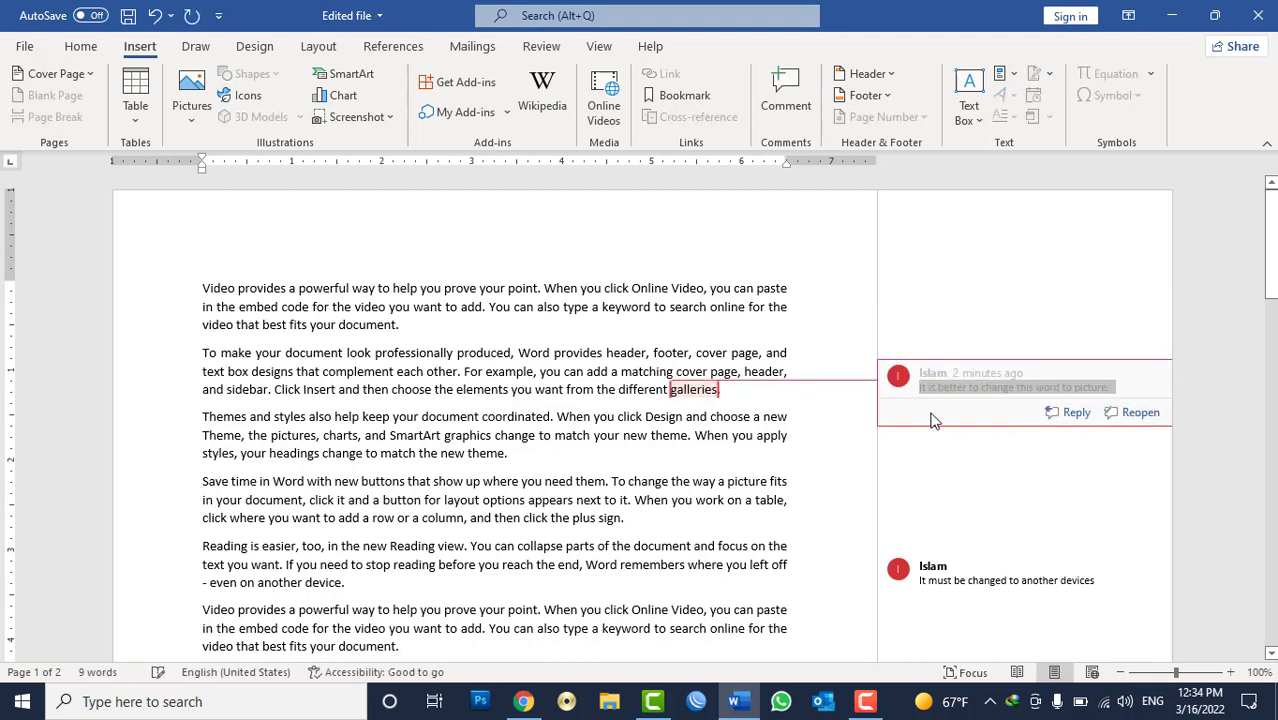
{"action": "double_click", "coordinate": [694, 390]}
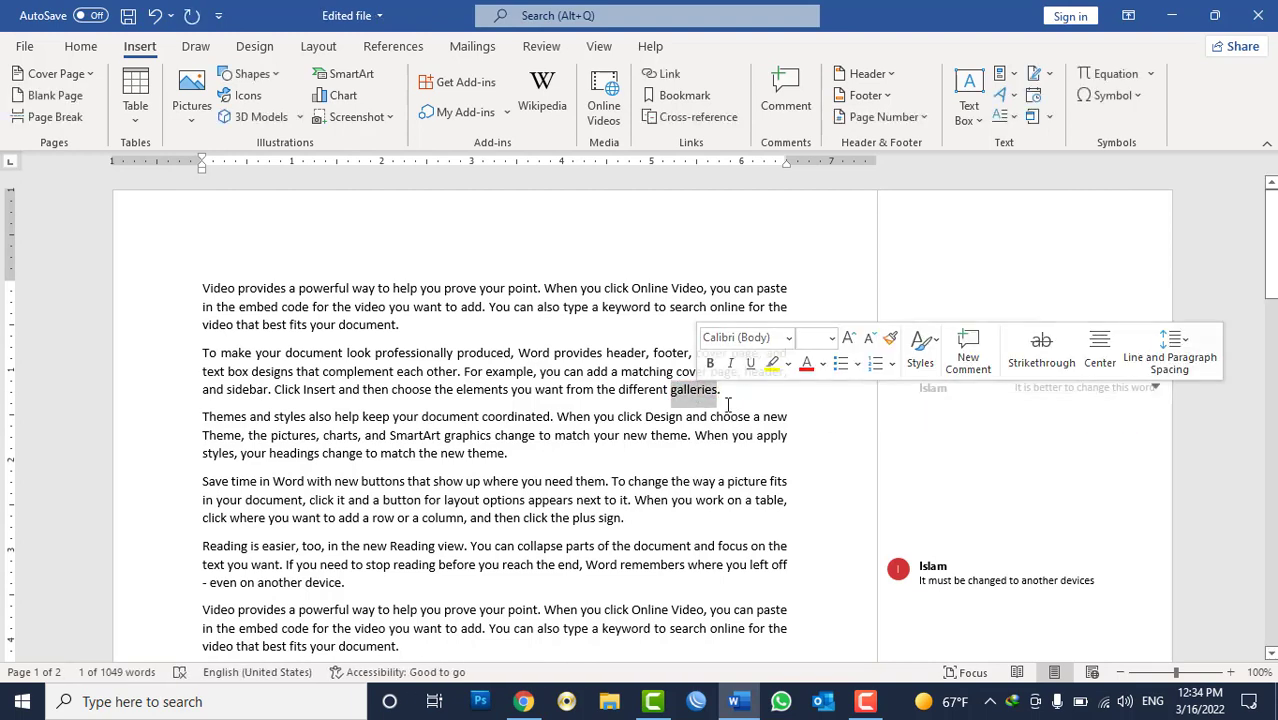
{"action": "key", "text": "Delete"}
{"action": "type", "text": "Picture"}
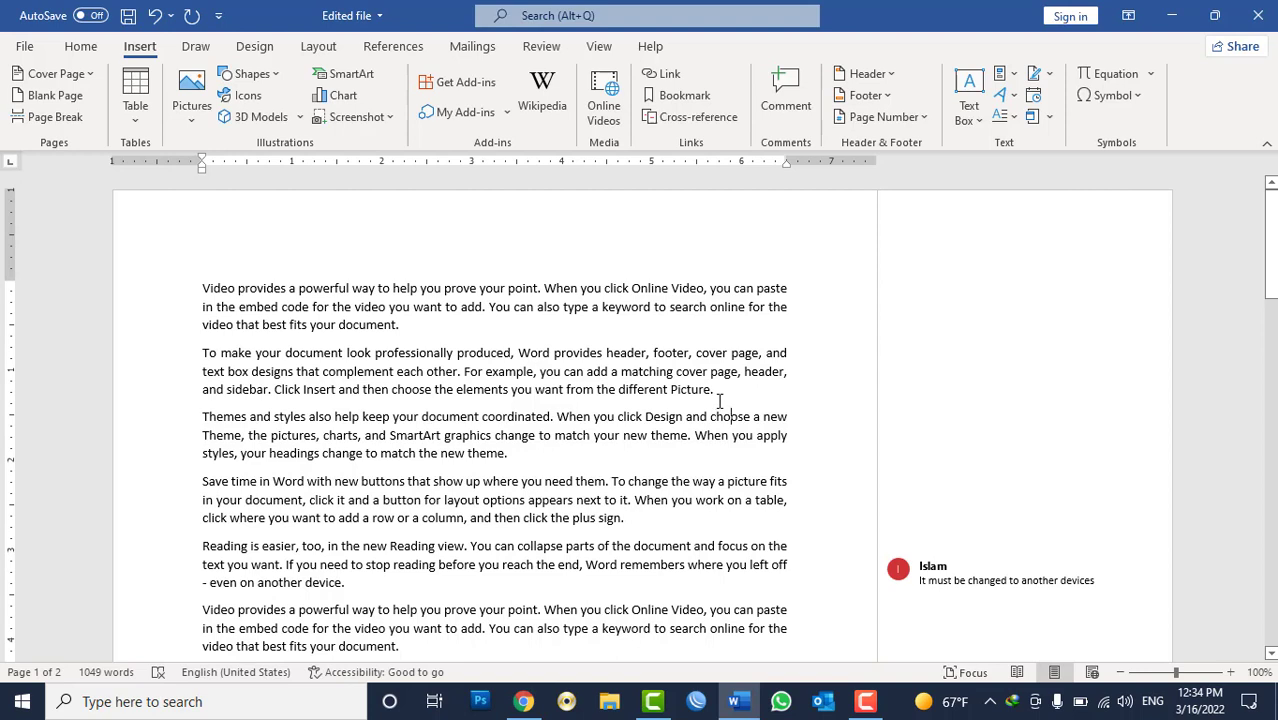
{"action": "key", "text": "ctrl+z"}
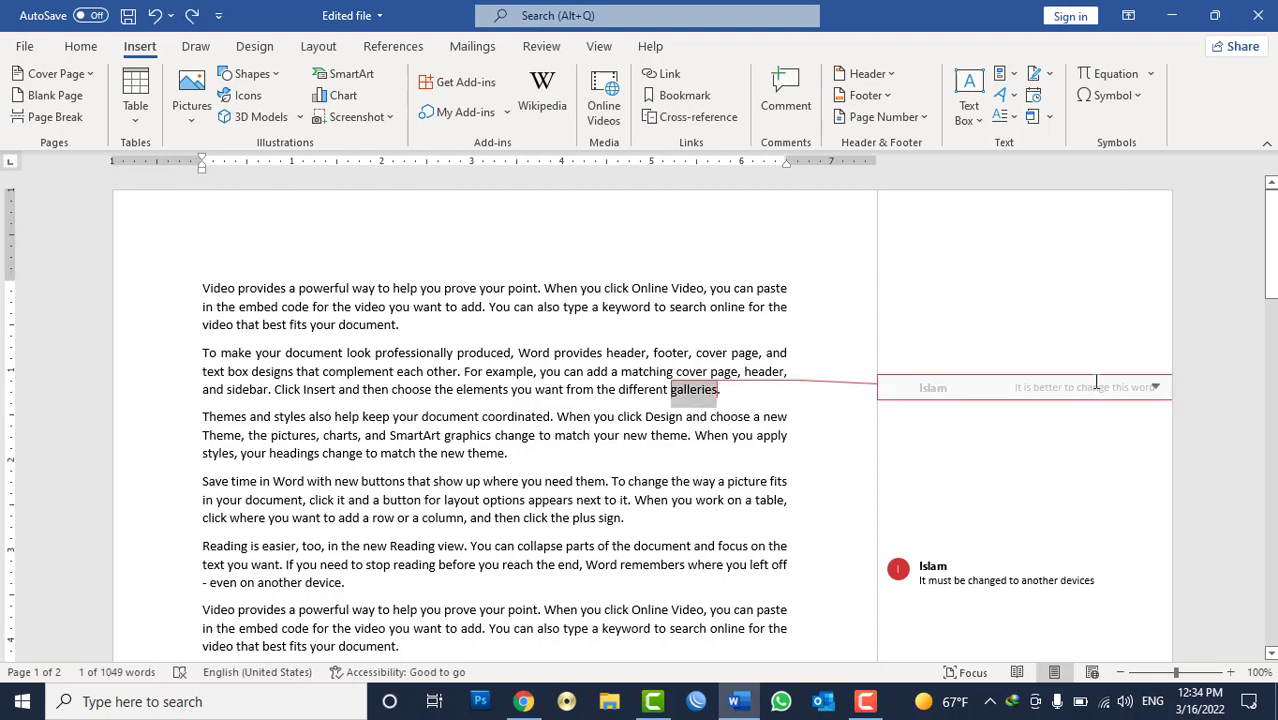
Step: Delete the resolved comment on 'galleries'
{"action": "left_click", "coordinate": [1162, 389]}
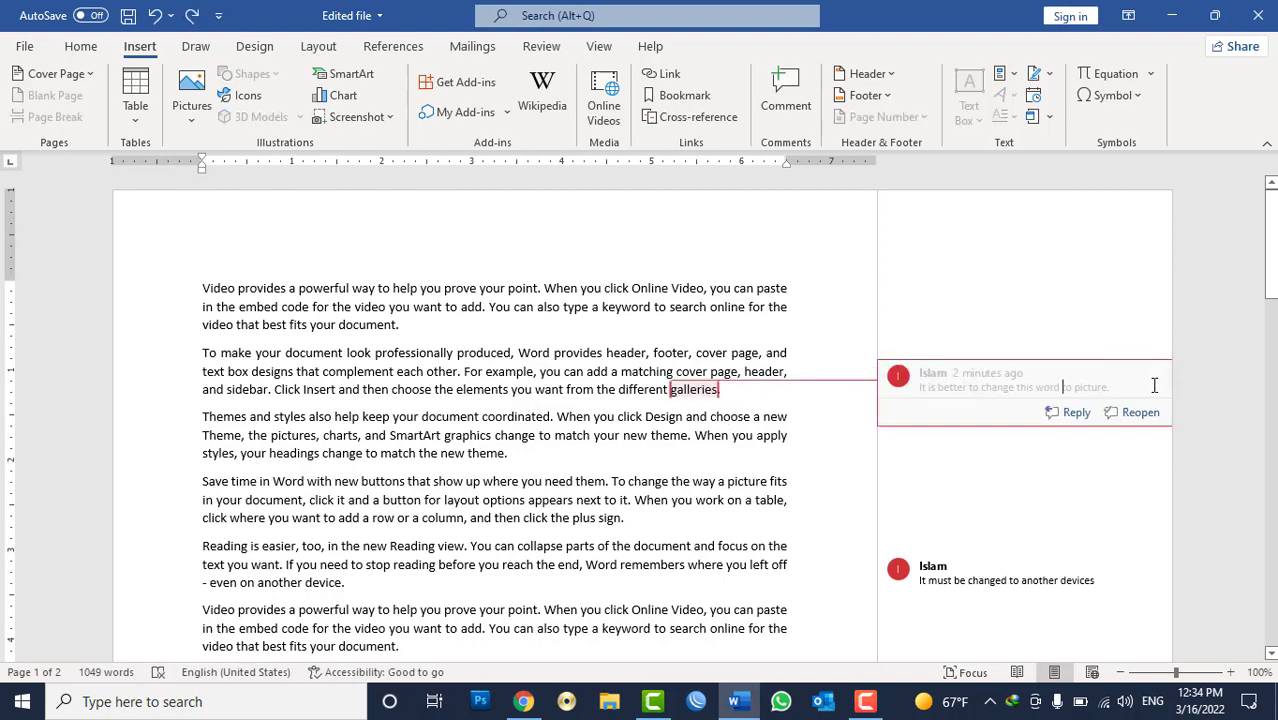
{"action": "left_click", "coordinate": [737, 450]}
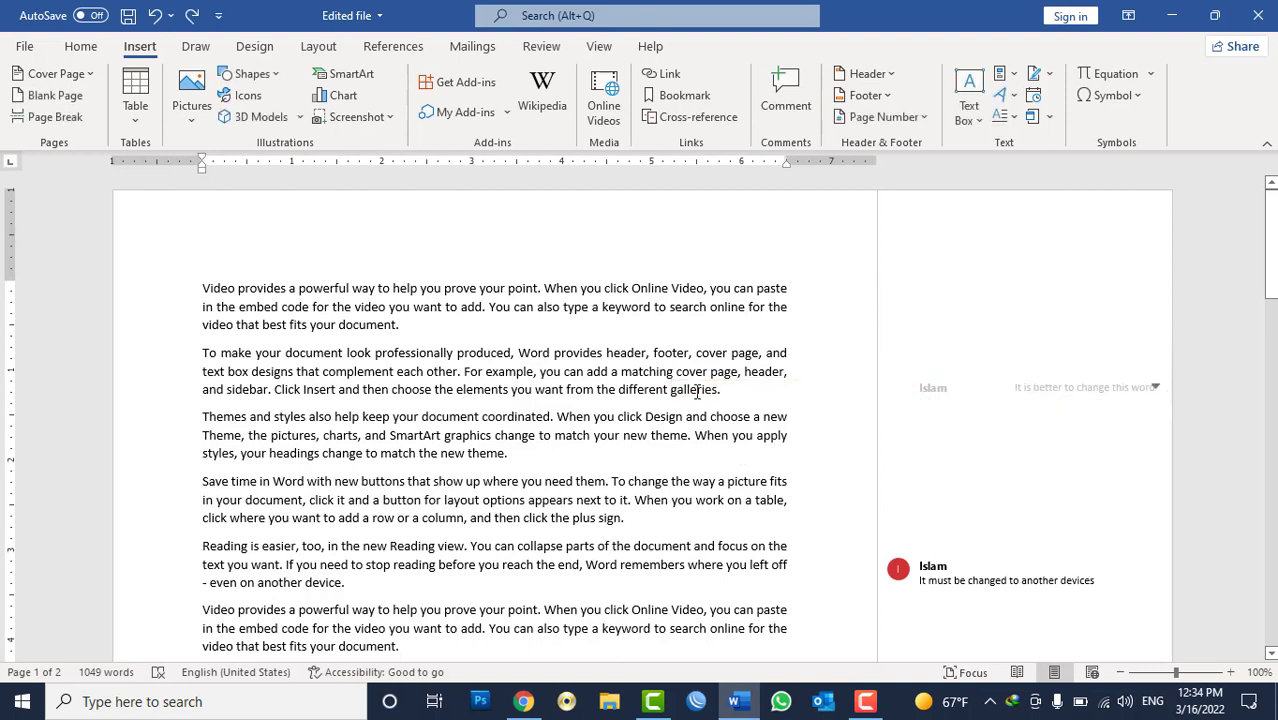
{"action": "triple_click", "coordinate": [940, 384]}
{"action": "right_click", "coordinate": [946, 381]}
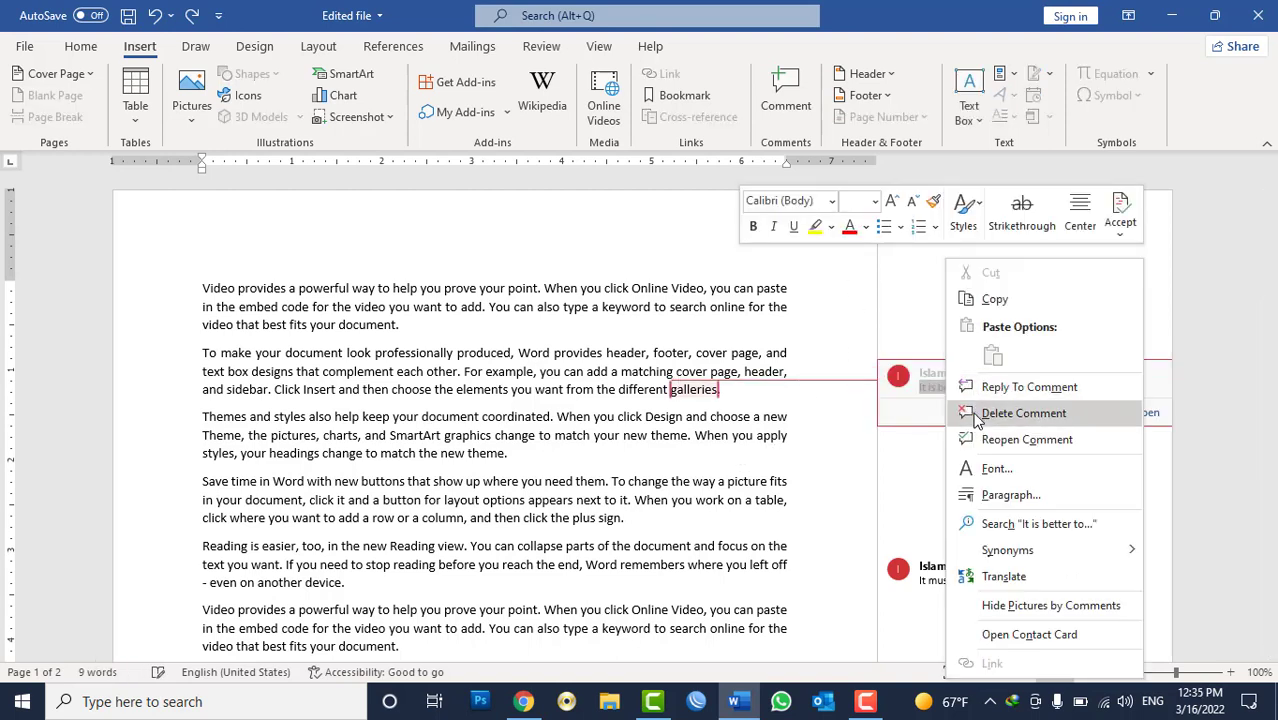
{"action": "left_click", "coordinate": [1022, 413]}
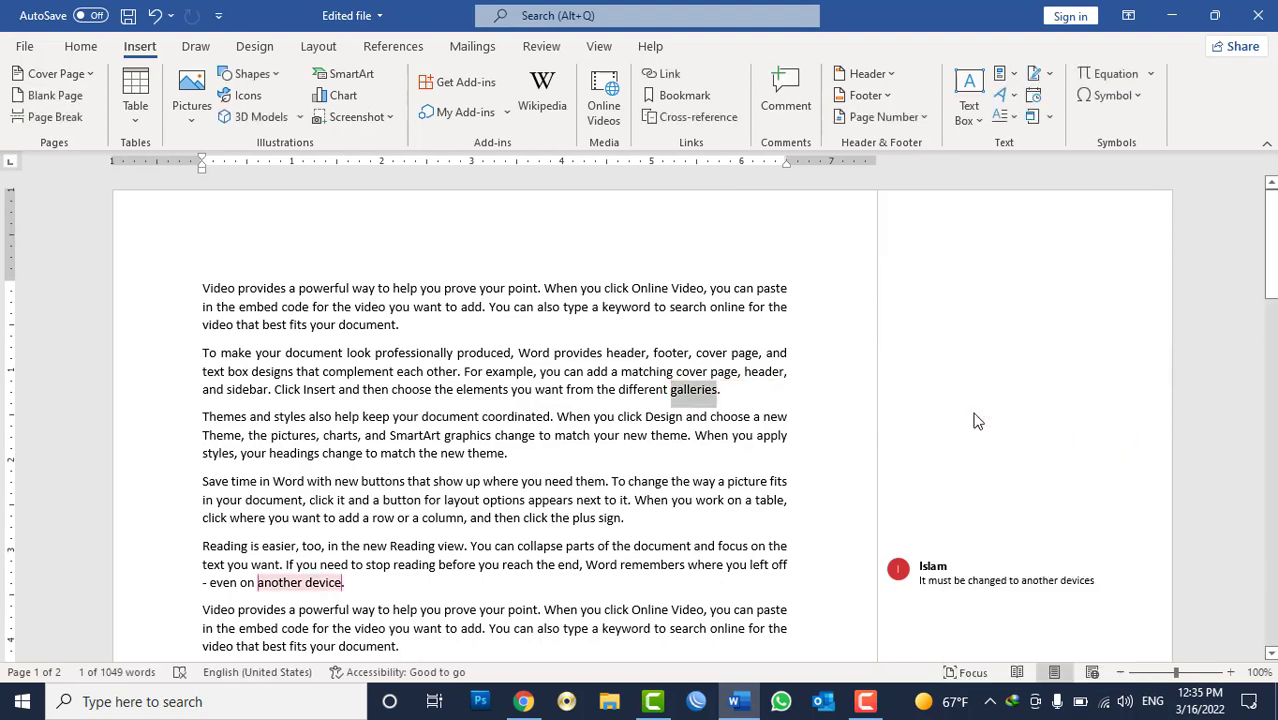
{"action": "scroll", "coordinate": [615, 479], "scroll_direction": "down", "scroll_amount": 3}
{"action": "left_click", "coordinate": [995, 441]}
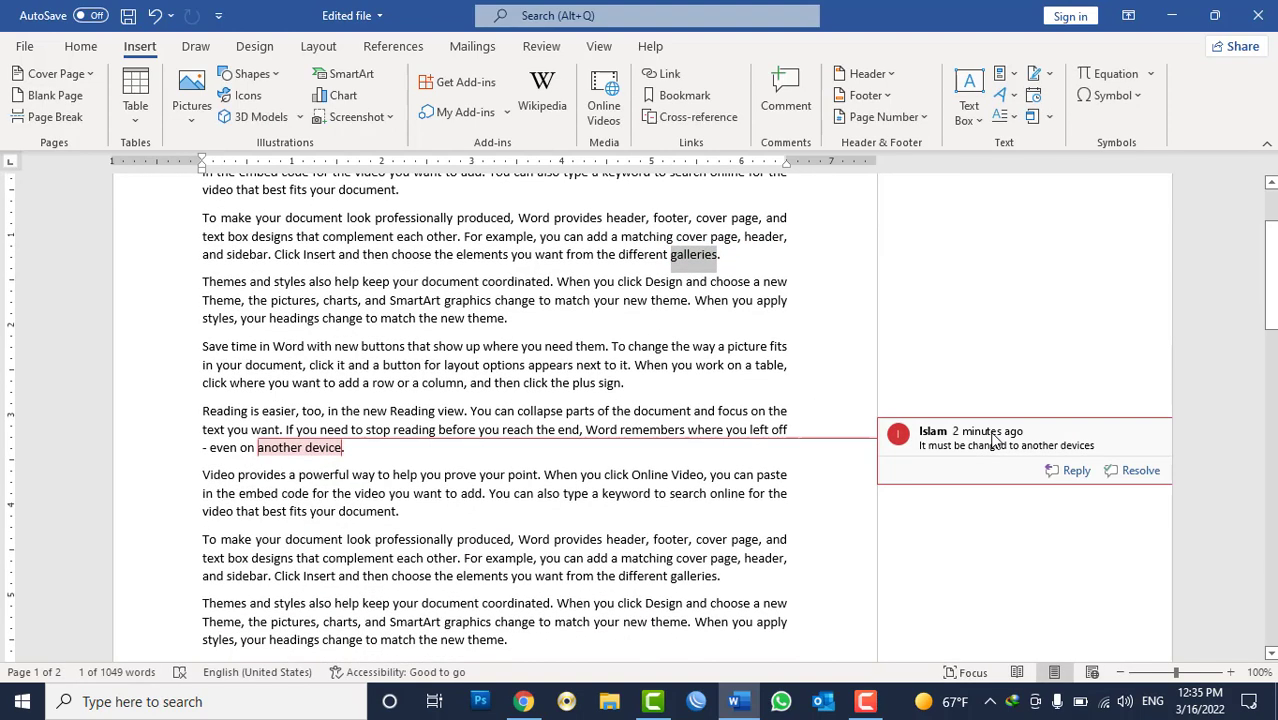
{"action": "left_click", "coordinate": [675, 487]}
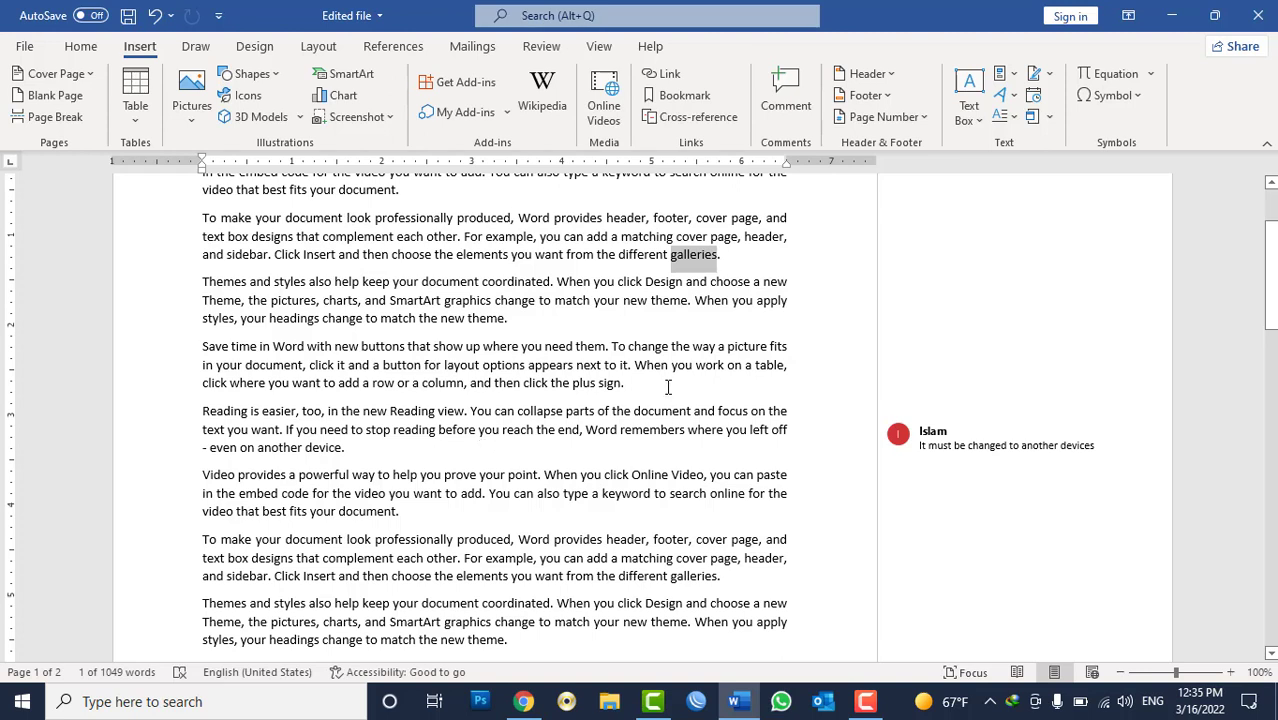
{"action": "left_click", "coordinate": [721, 397]}
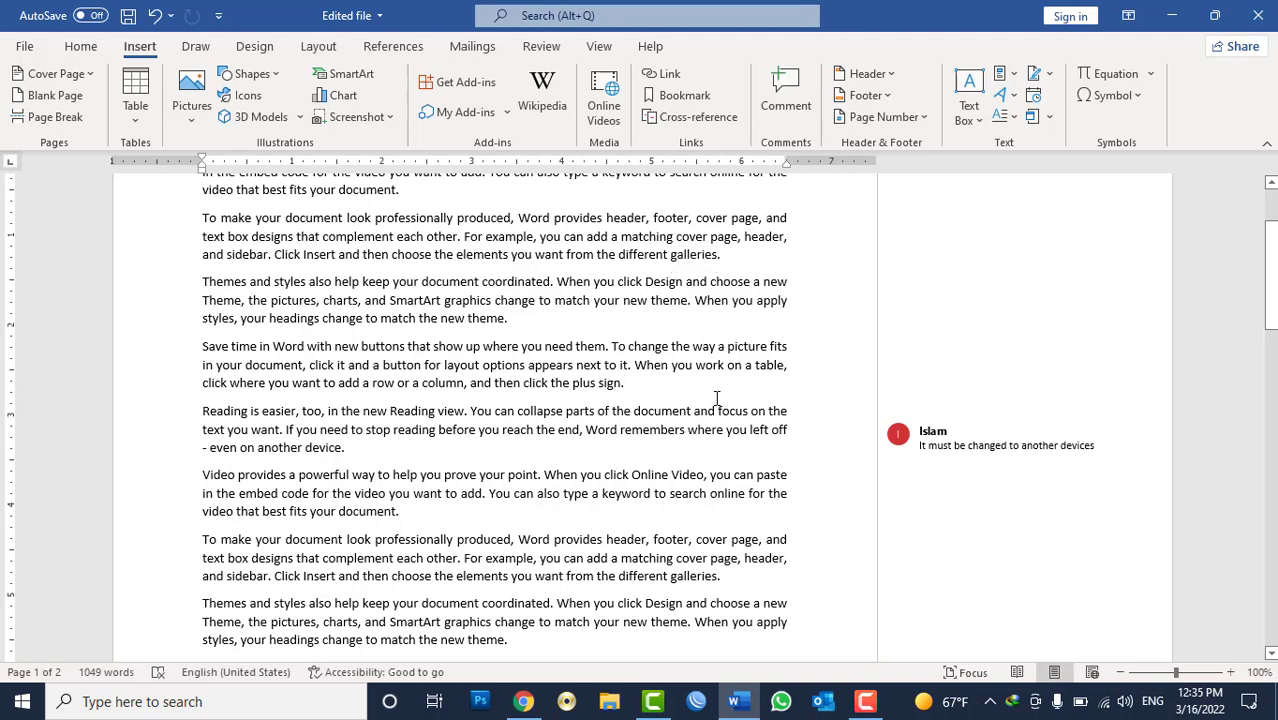
{"action": "mouse_move", "coordinate": [968, 445]}
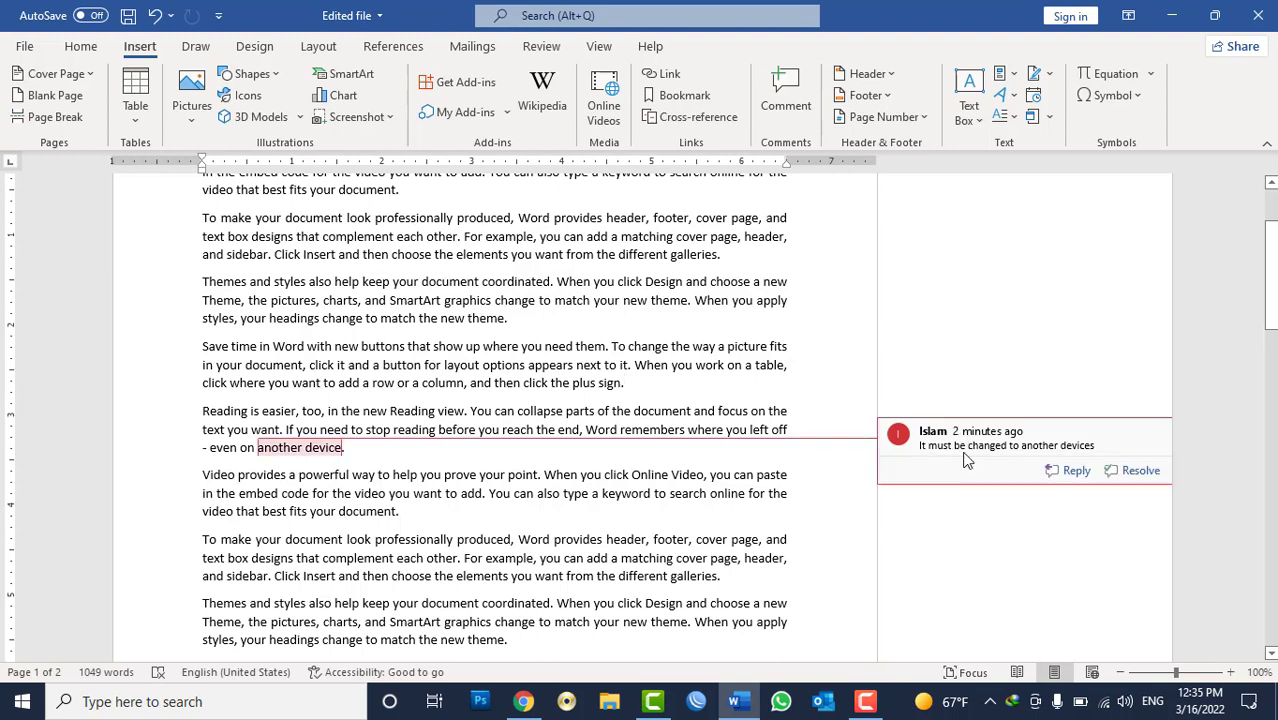
Step: Reply 'It is ok, no need to change' to the 'another device' comment
{"action": "left_click", "coordinate": [1071, 472]}
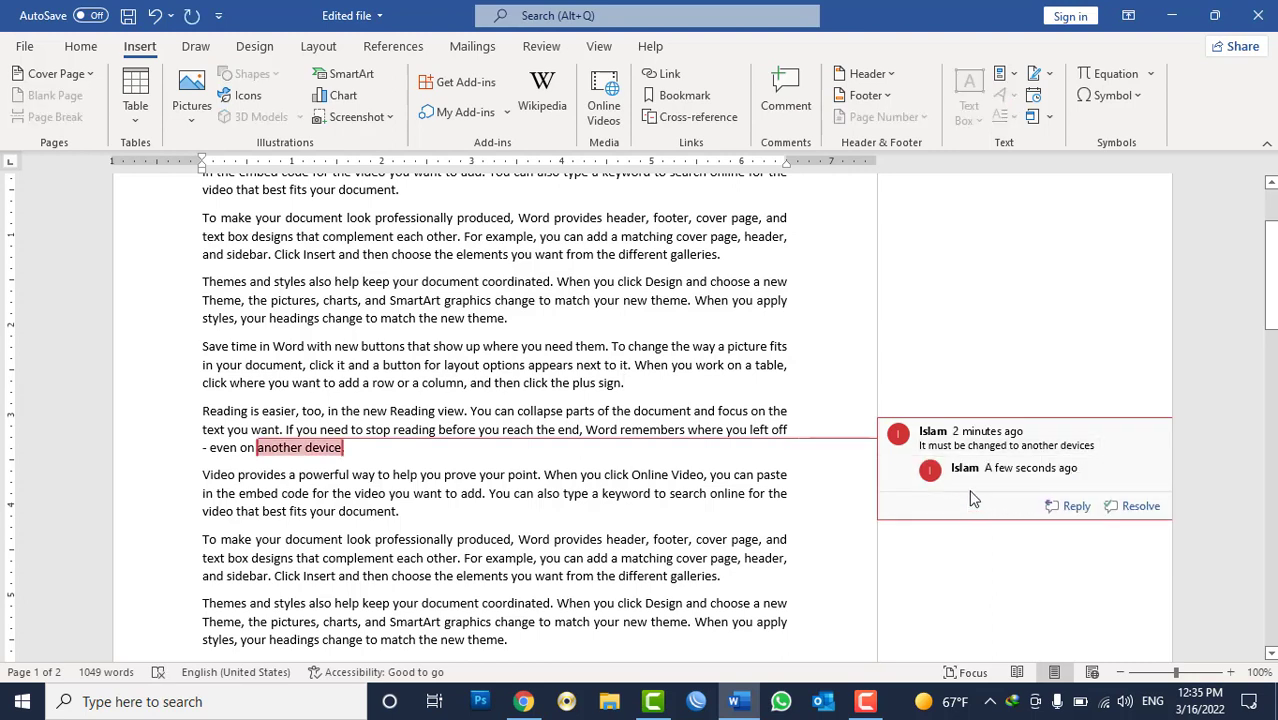
{"action": "type", "text": "It is ok"}
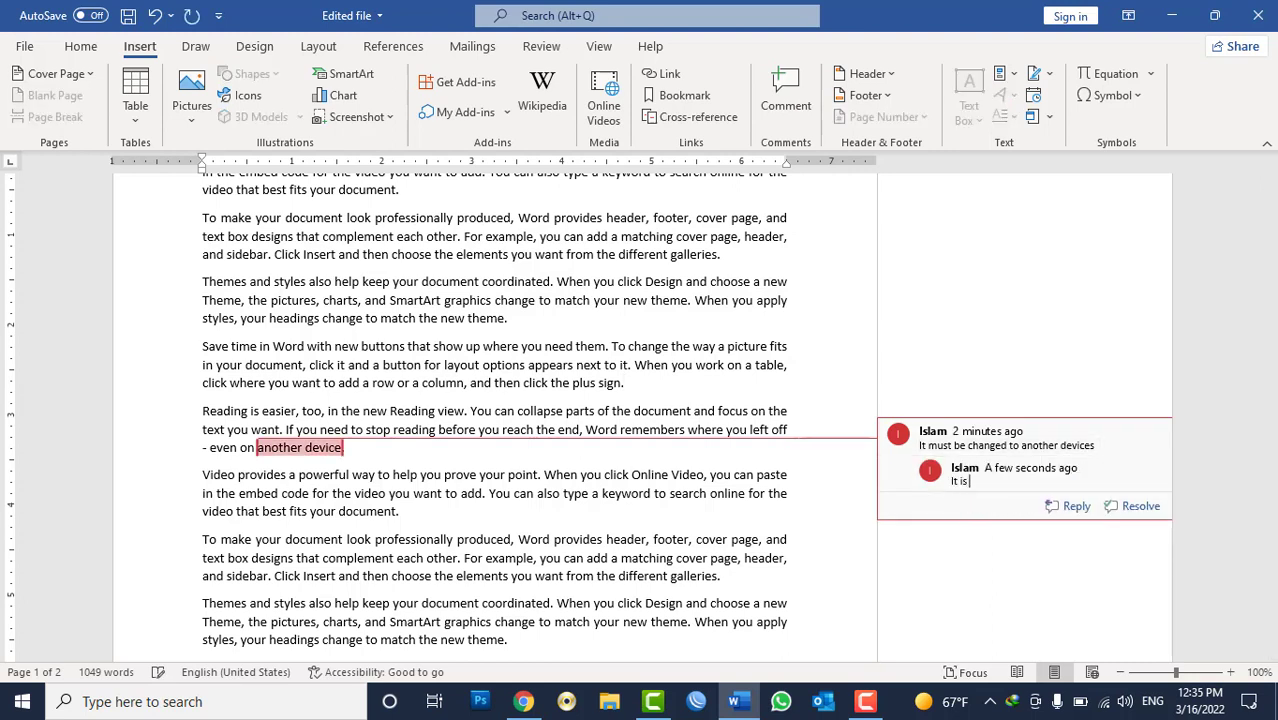
{"action": "type", "text": ", no n"}
{"action": "type", "text": "eed to change"}
{"action": "left_click", "coordinate": [712, 281]}
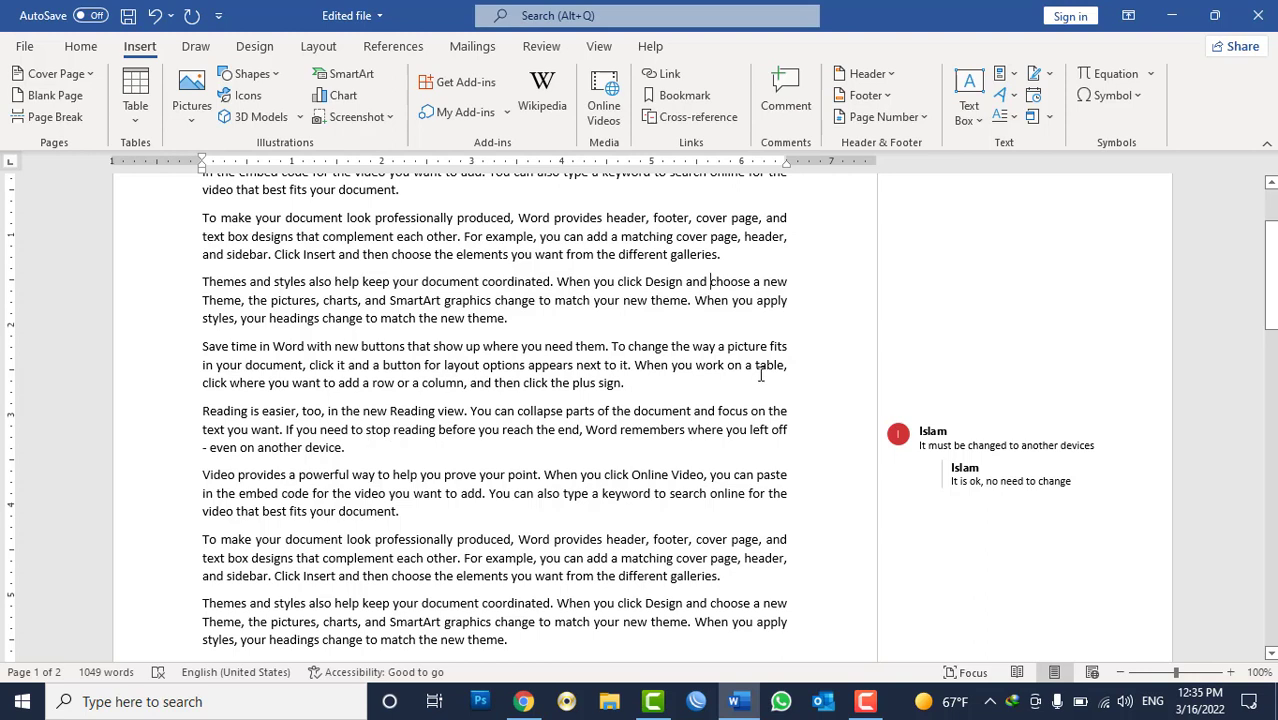
{"action": "mouse_move", "coordinate": [898, 435]}
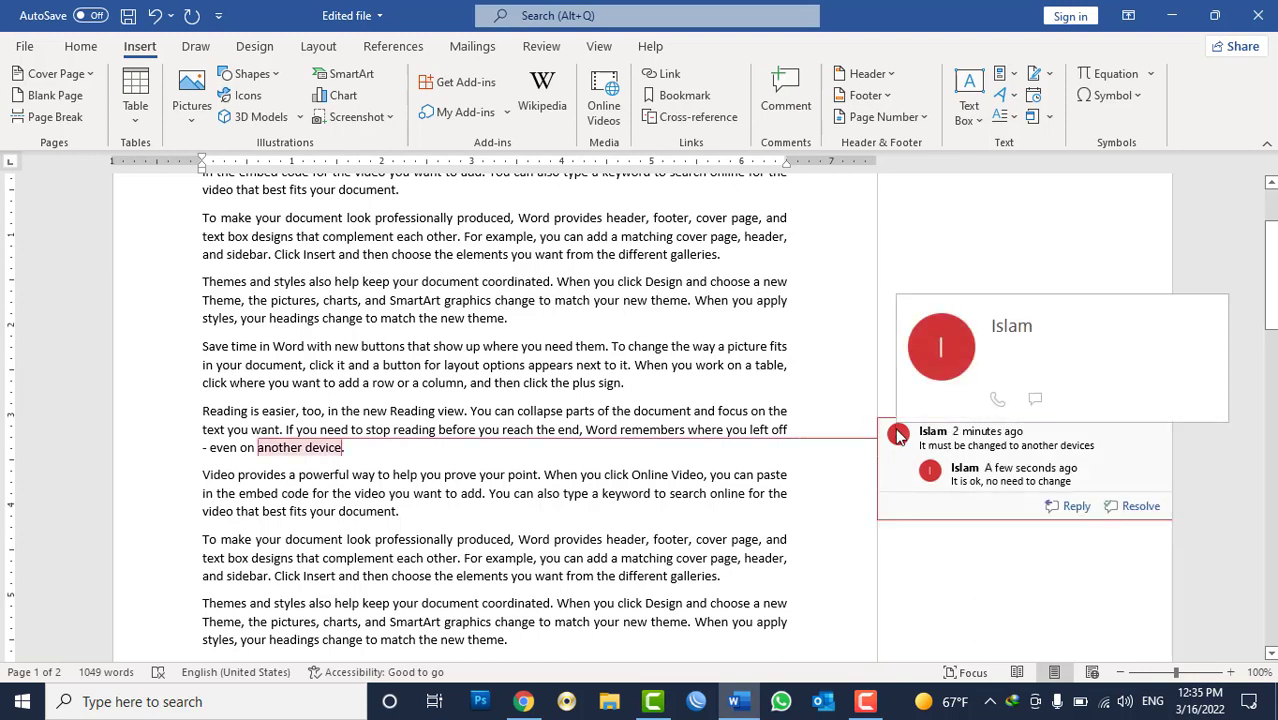
{"action": "left_click", "coordinate": [898, 436]}
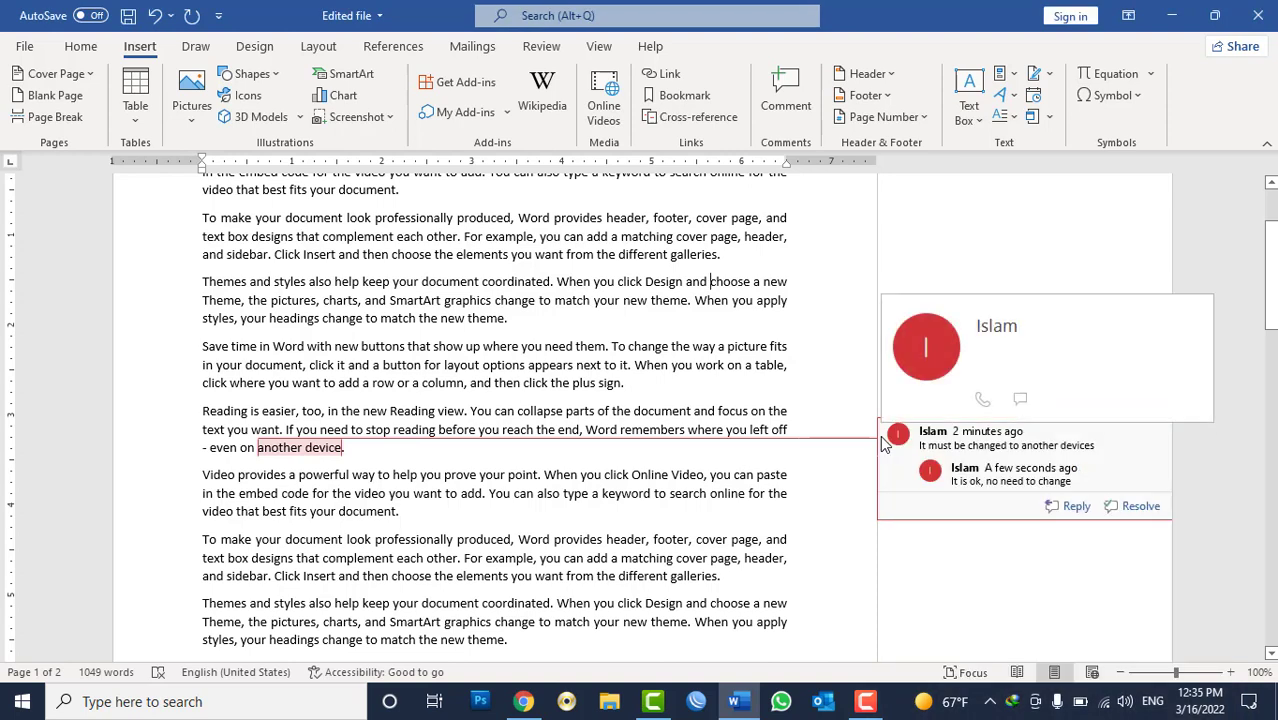
Step: Delete one of the two comments and mark the remaining one as resolved
{"action": "right_click", "coordinate": [895, 440]}
{"action": "right_click", "coordinate": [1090, 462]}
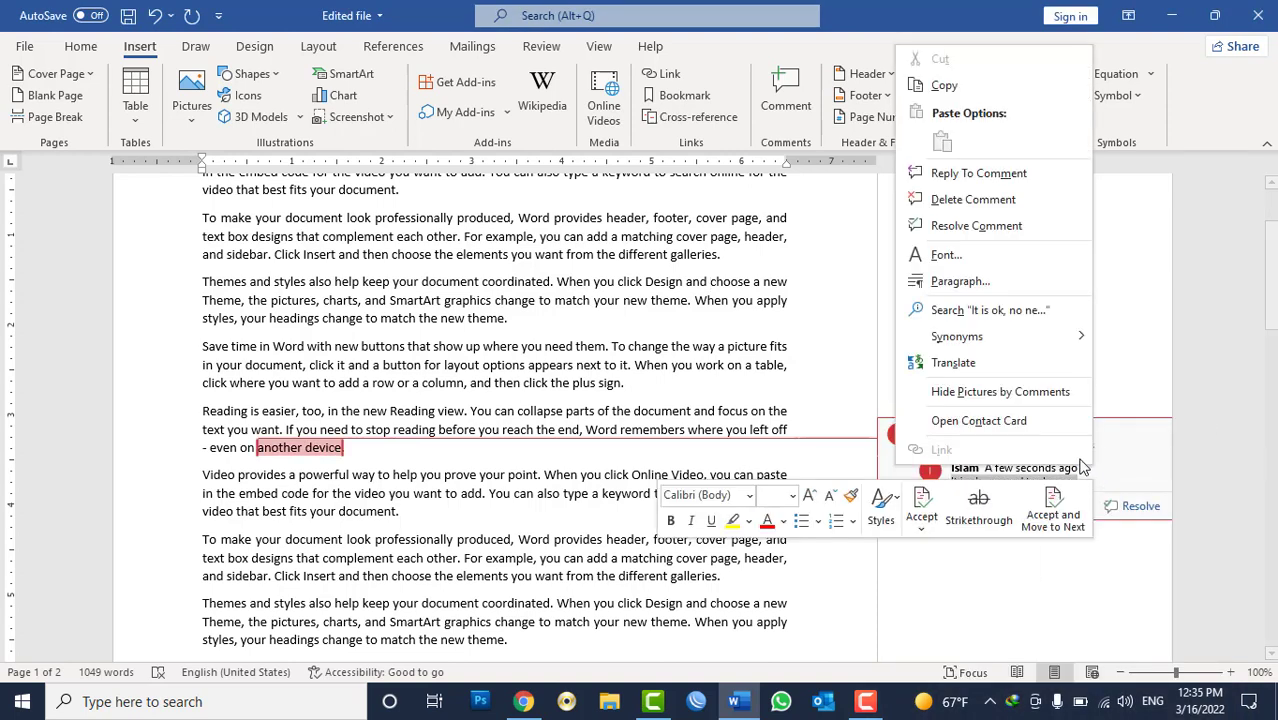
{"action": "left_click", "coordinate": [1118, 471]}
{"action": "right_click", "coordinate": [1099, 461]}
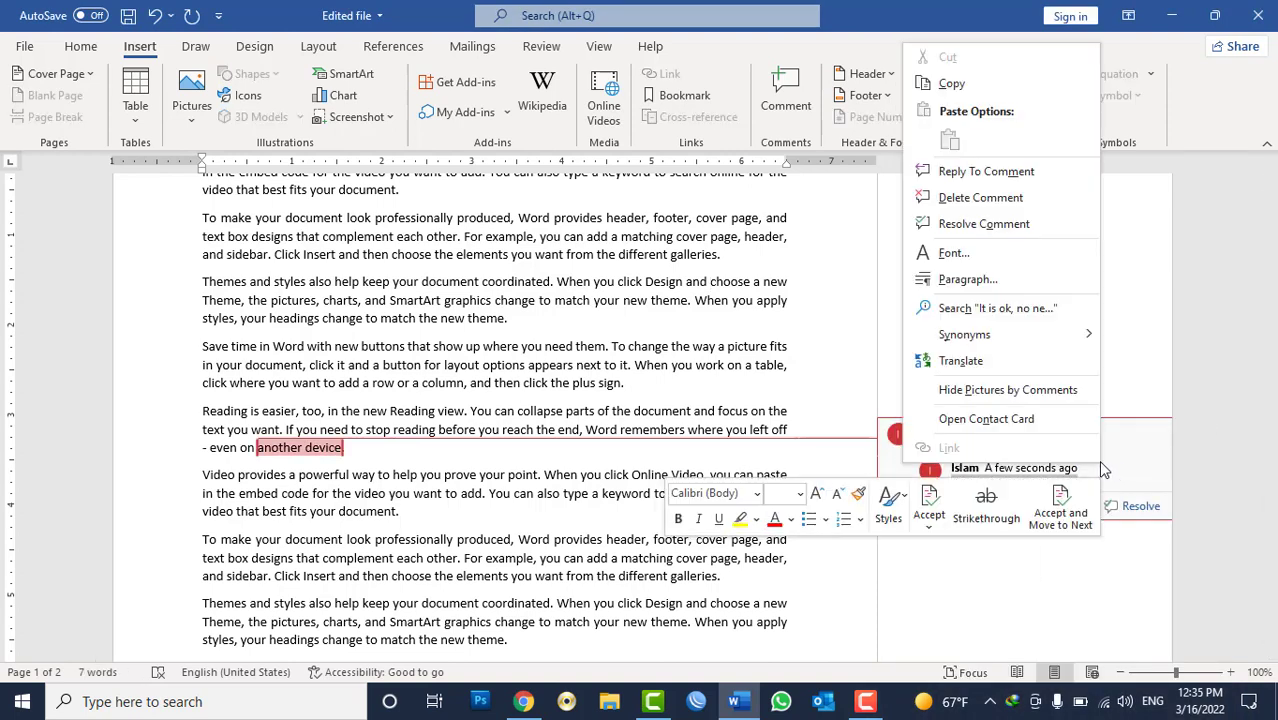
{"action": "left_click", "coordinate": [1016, 199]}
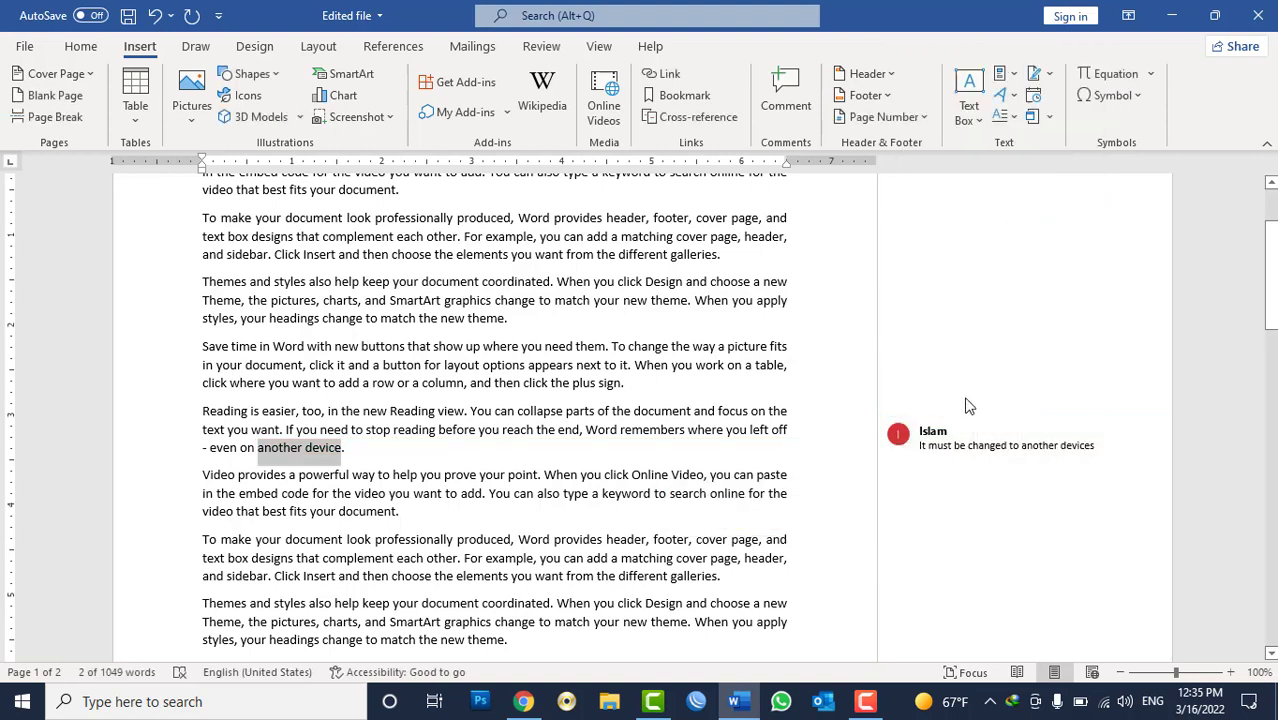
{"action": "right_click", "coordinate": [982, 445]}
{"action": "left_click", "coordinate": [1094, 199]}
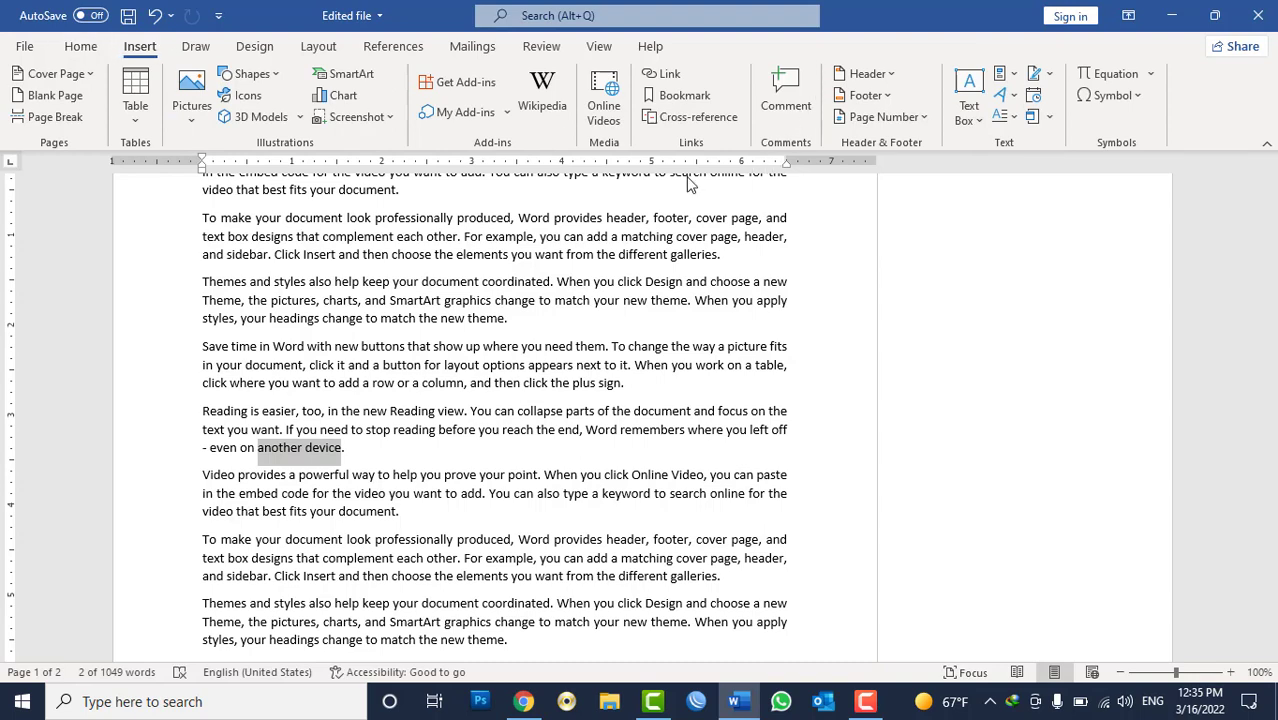
{"action": "left_click", "coordinate": [483, 363]}
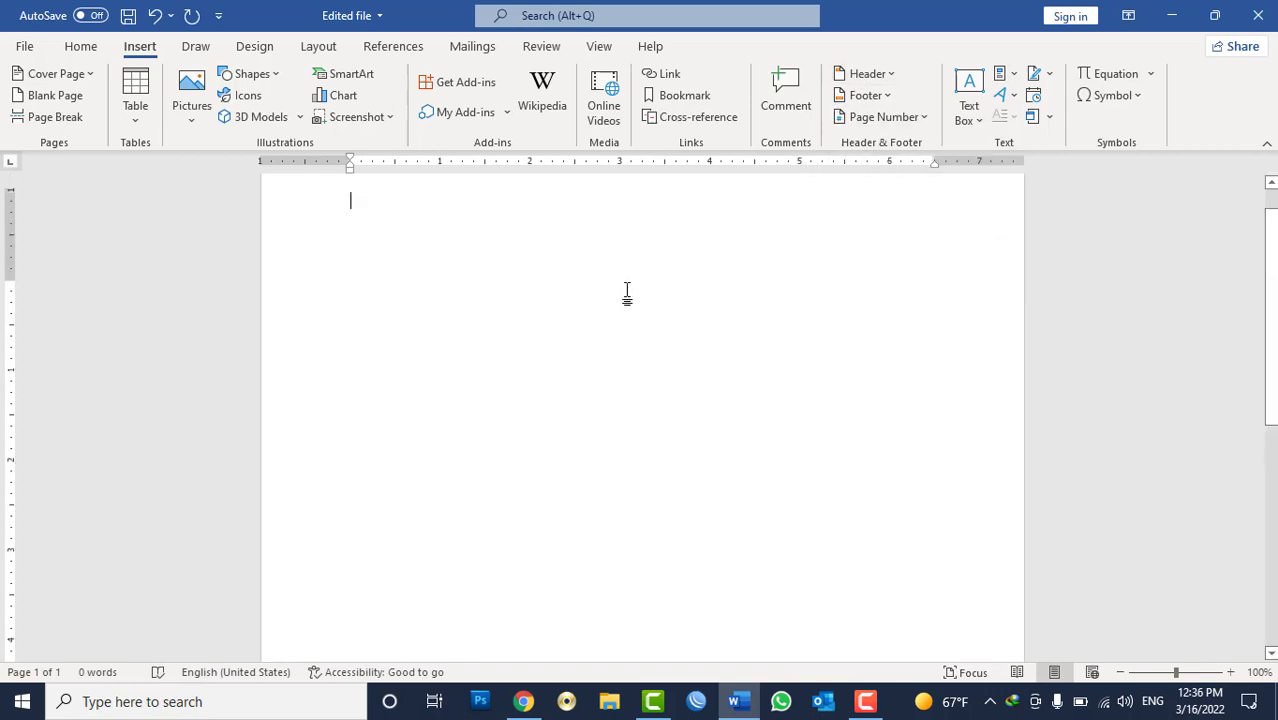
Step: Generate 10 pages of sample text with =rand(111) and return to the top
{"action": "type", "text": "=rand"}
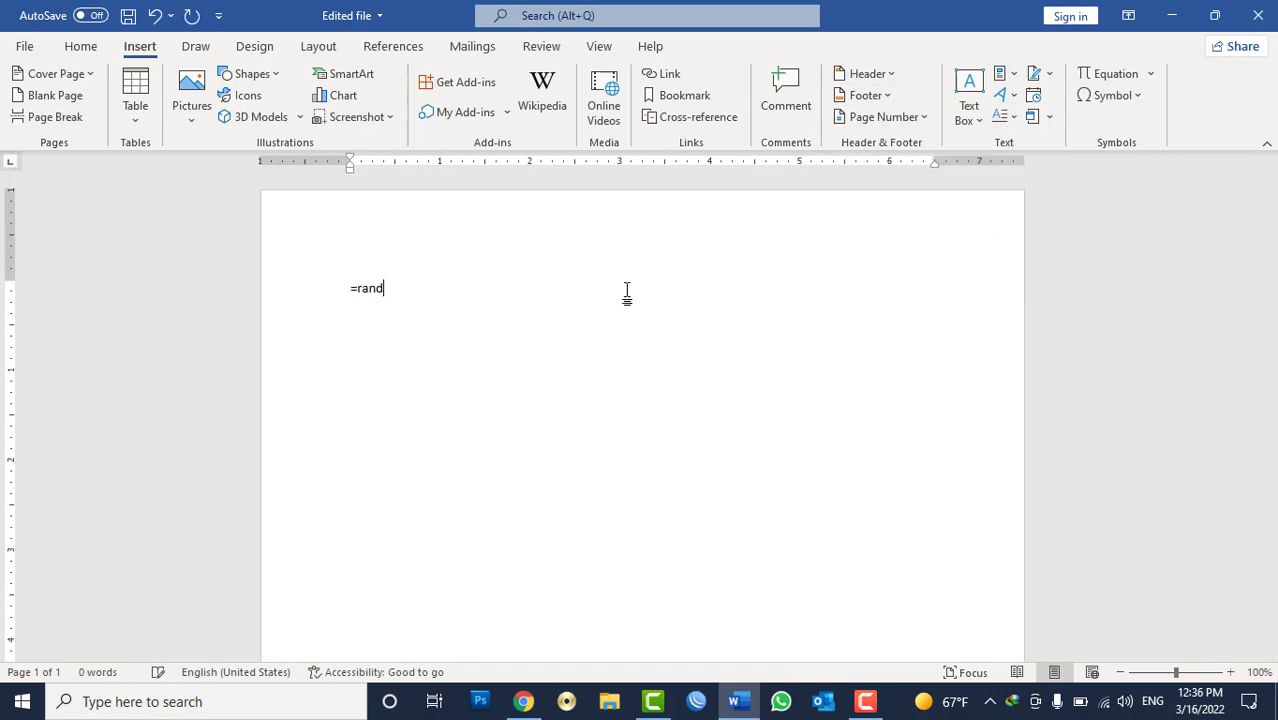
{"action": "type", "text": "(111)"}
{"action": "key", "text": "Return"}
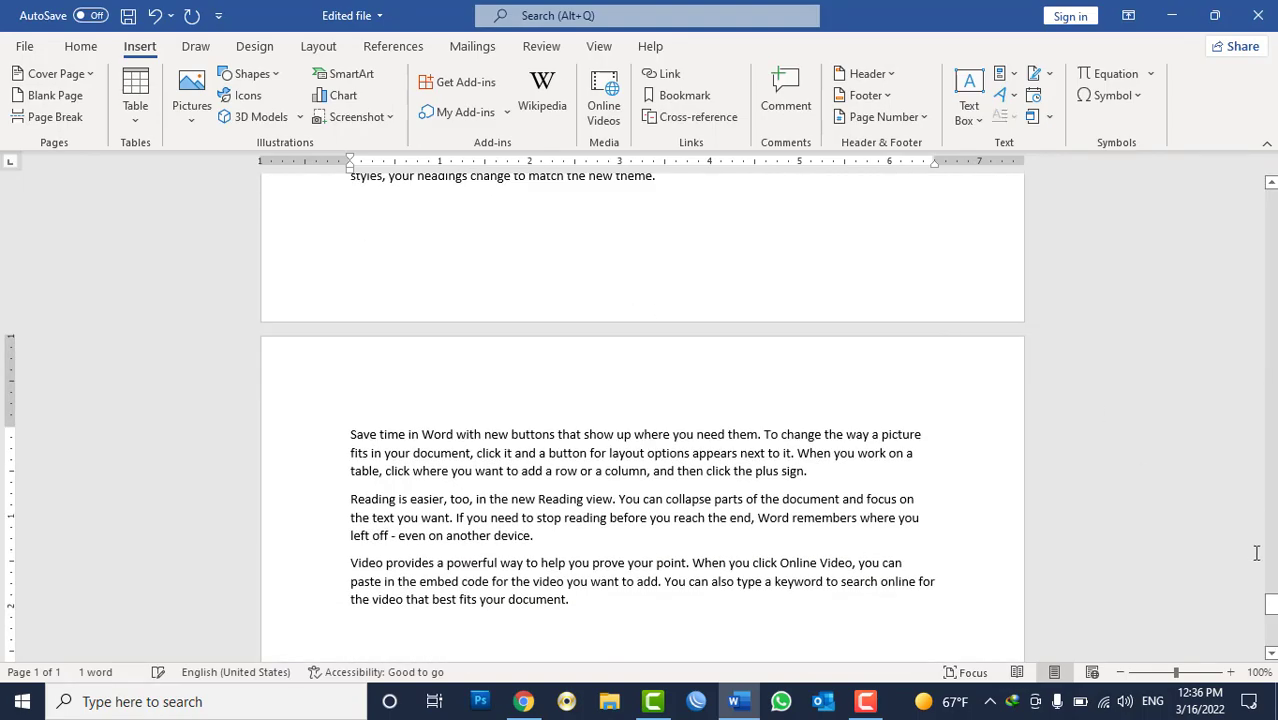
{"action": "left_click_drag", "start_coordinate": [1270, 605], "coordinate": [1270, 198]}
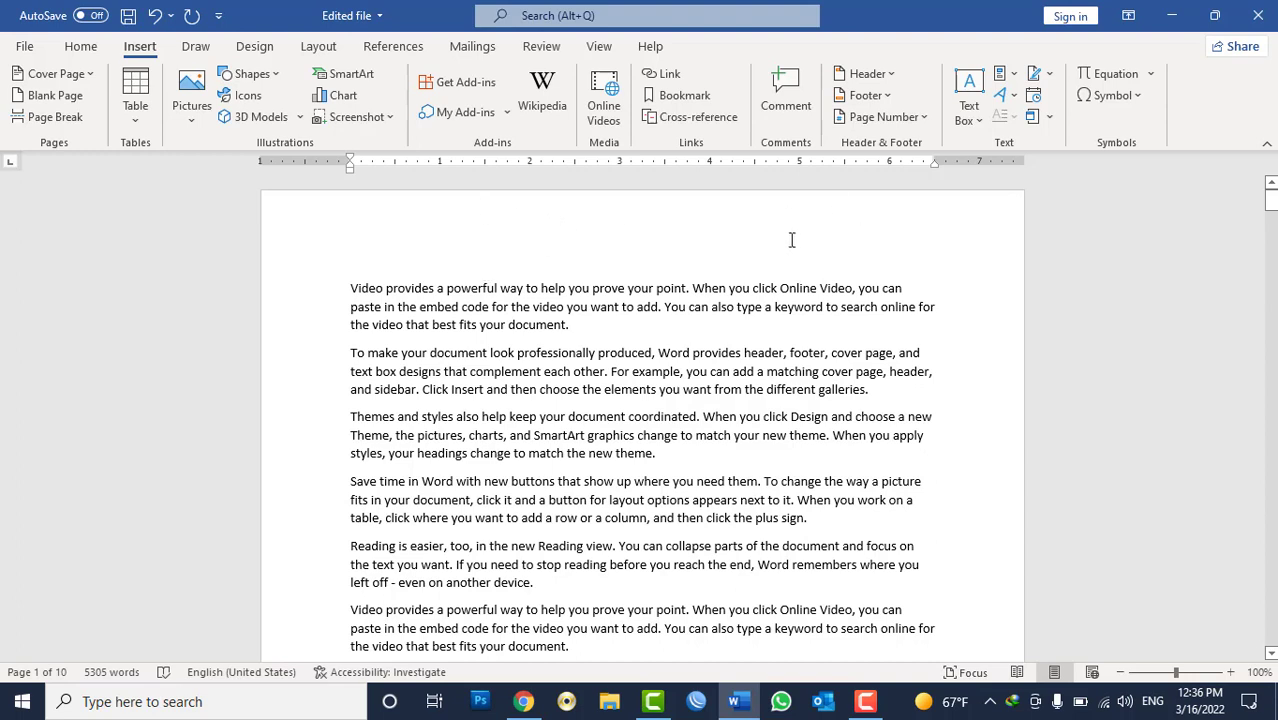
Step: Enter and leave the page header, then show the Insert > Header design gallery
{"action": "double_click", "coordinate": [615, 230]}
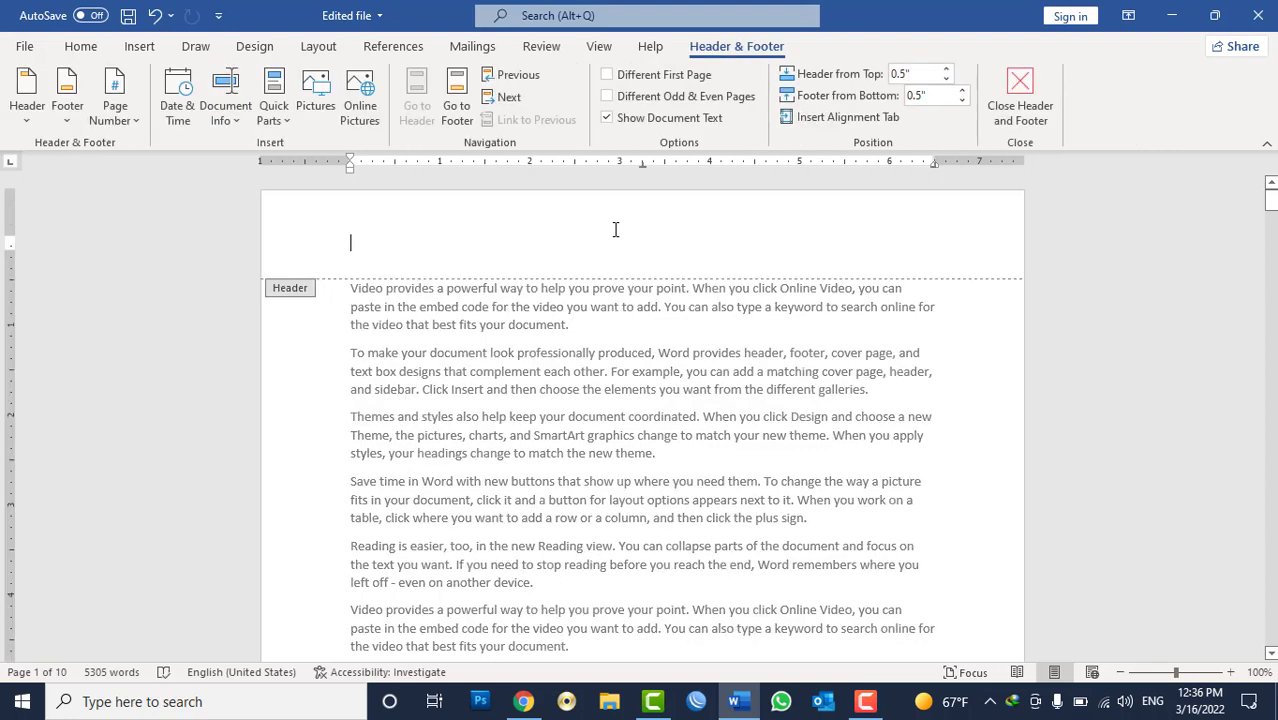
{"action": "double_click", "coordinate": [638, 330]}
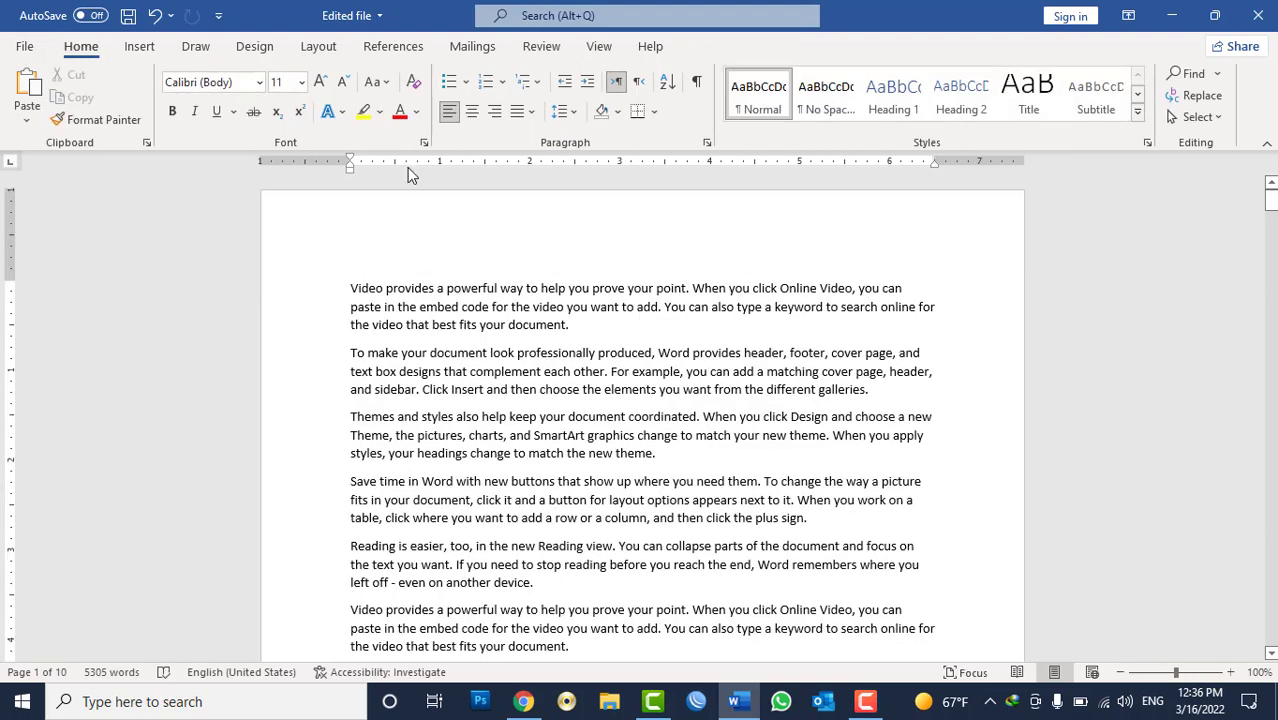
{"action": "left_click", "coordinate": [150, 50]}
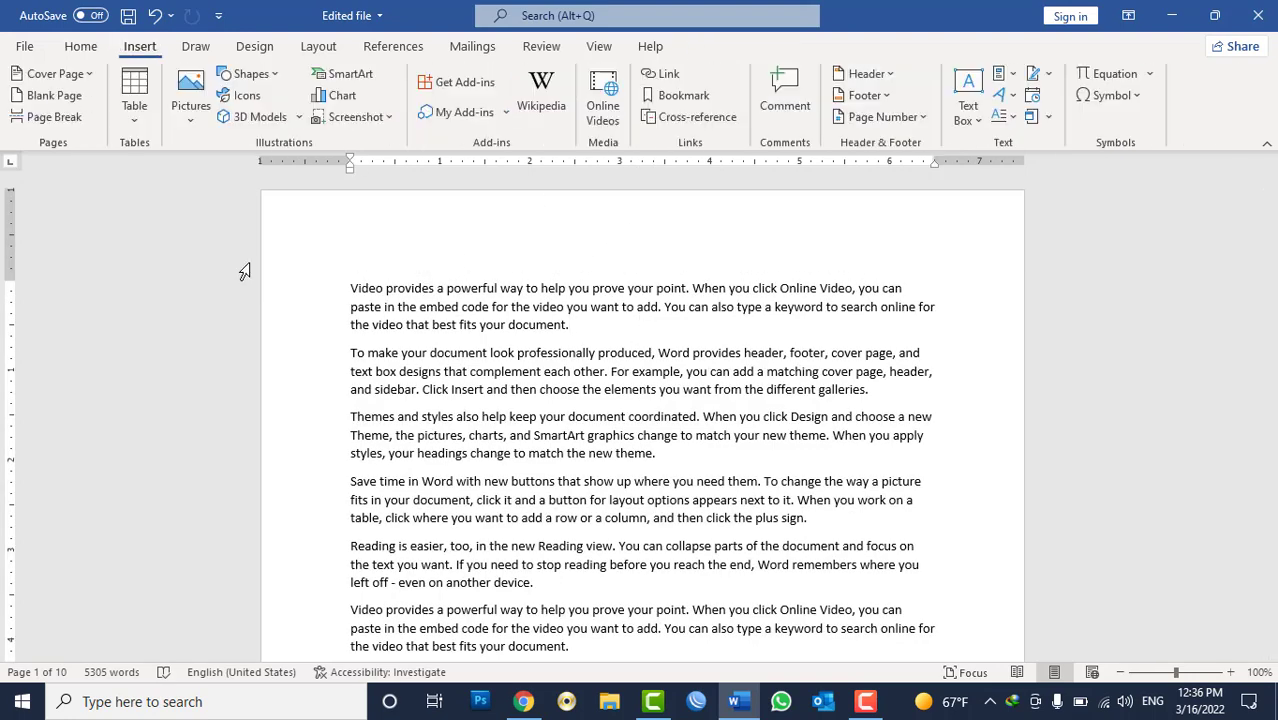
{"action": "left_click", "coordinate": [888, 82]}
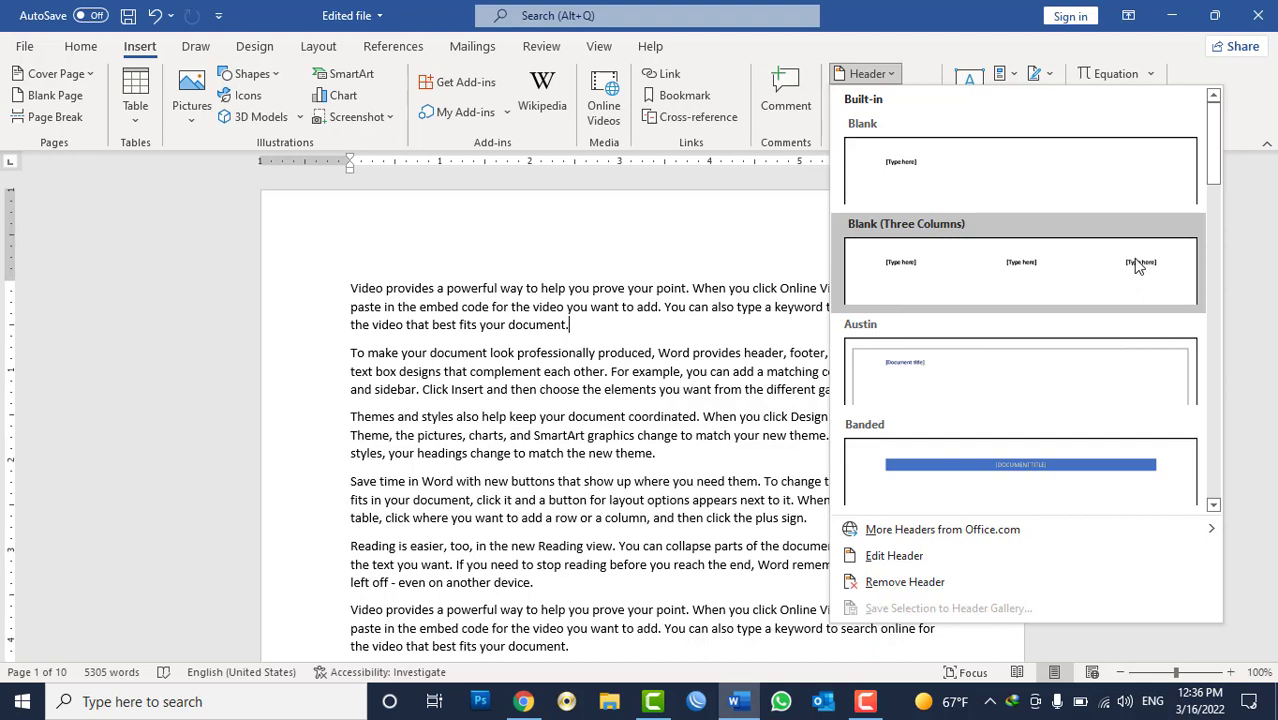
Step: Scroll past the built-in header designs and choose Edit Header
{"action": "scroll", "coordinate": [988, 280], "scroll_direction": "down", "scroll_amount": 3}
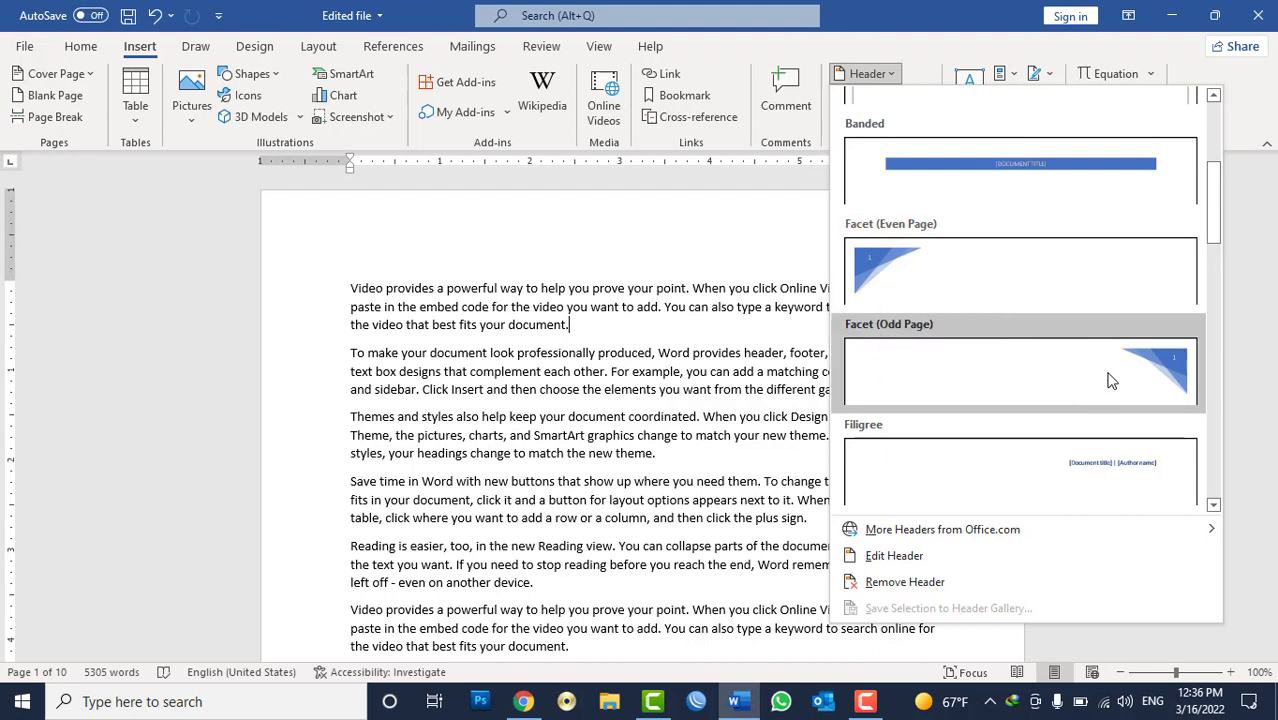
{"action": "scroll", "coordinate": [1008, 318], "scroll_direction": "down", "scroll_amount": 3}
{"action": "scroll", "coordinate": [1018, 400], "scroll_direction": "down", "scroll_amount": 3}
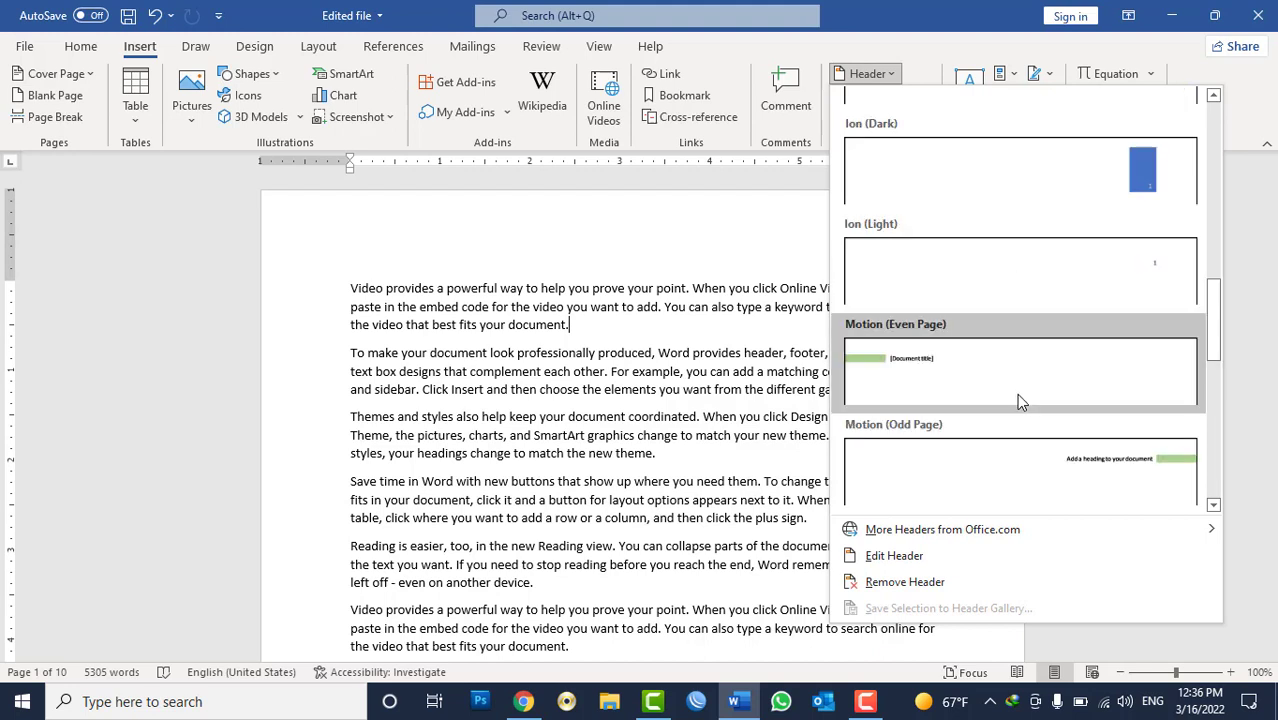
{"action": "scroll", "coordinate": [1020, 400], "scroll_direction": "down", "scroll_amount": 3}
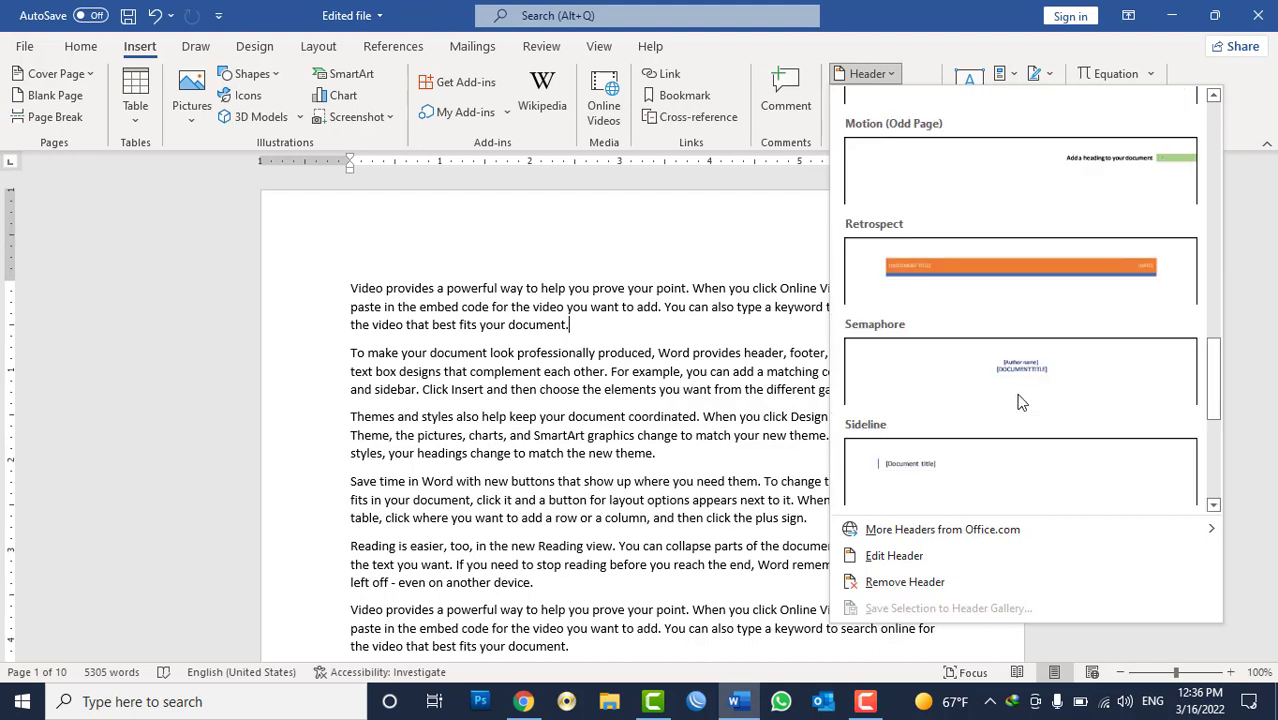
{"action": "left_click", "coordinate": [910, 565]}
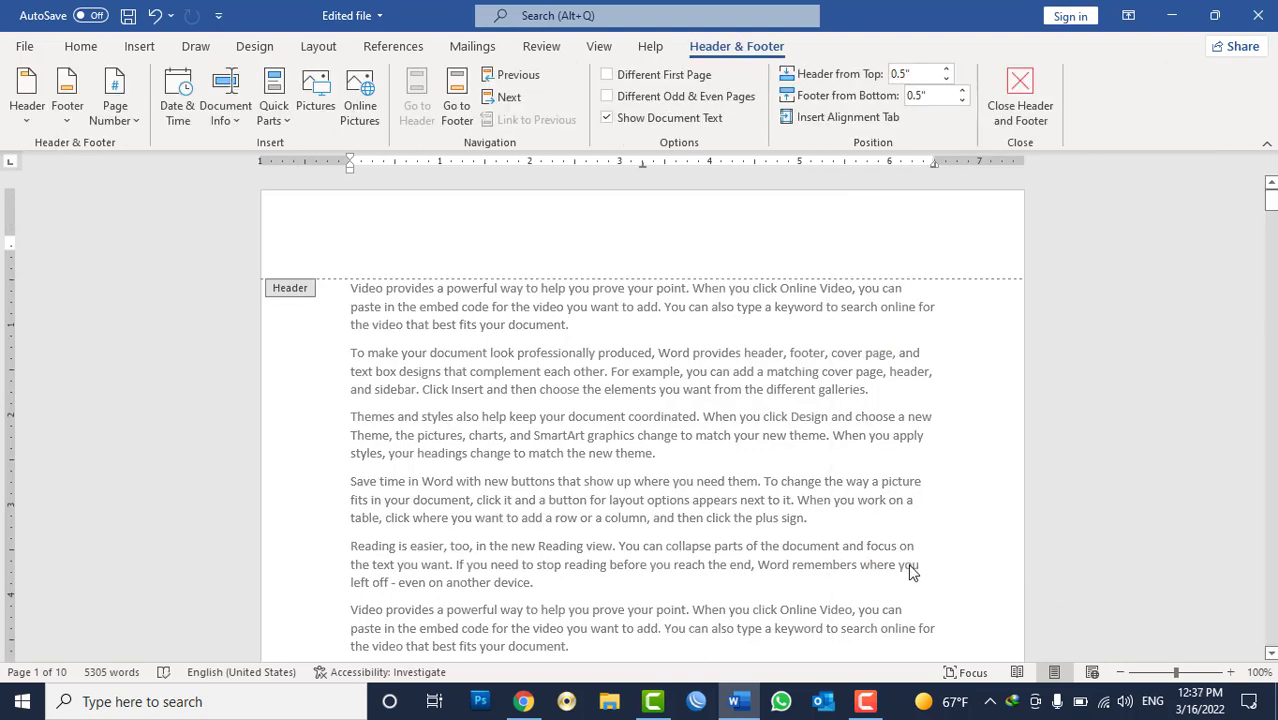
Step: Centre the header and type the Persian lines 'افغانستان اسلامی امارت' and 'وزارت مالیه'
{"action": "key", "text": "ctrl+z"}
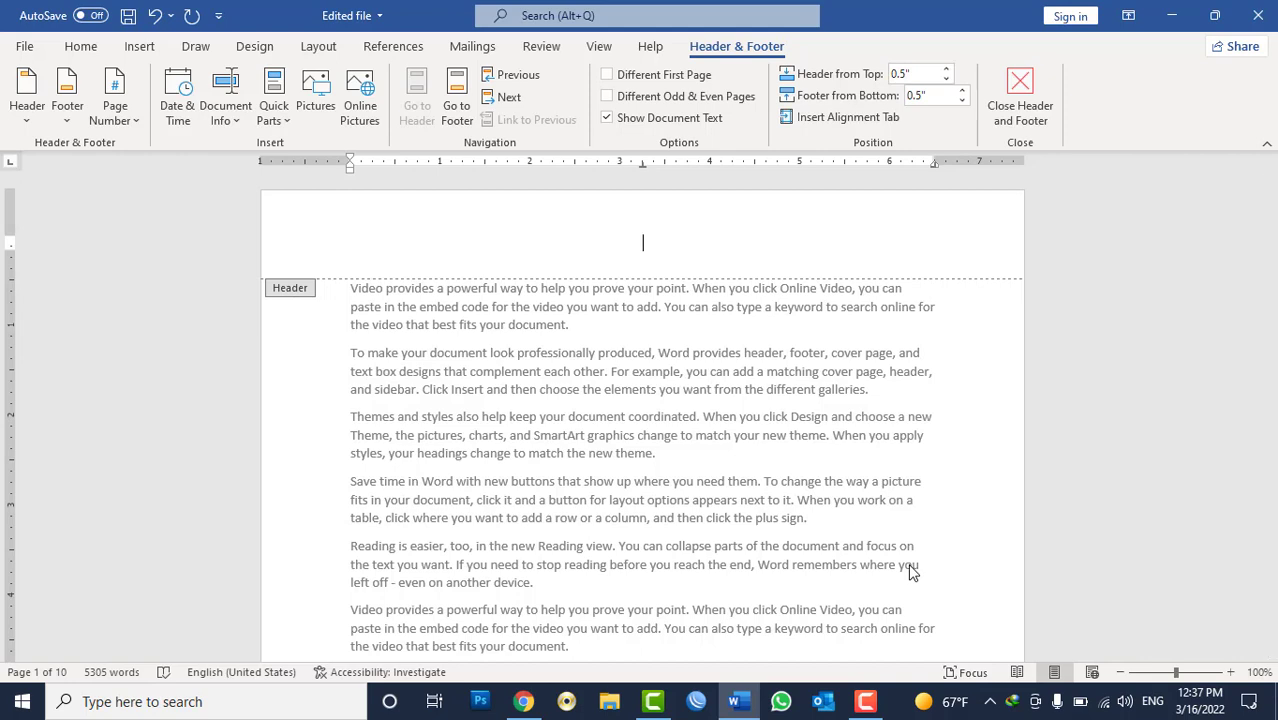
{"action": "key", "text": "alt+shift"}
{"action": "type", "text": "د"}
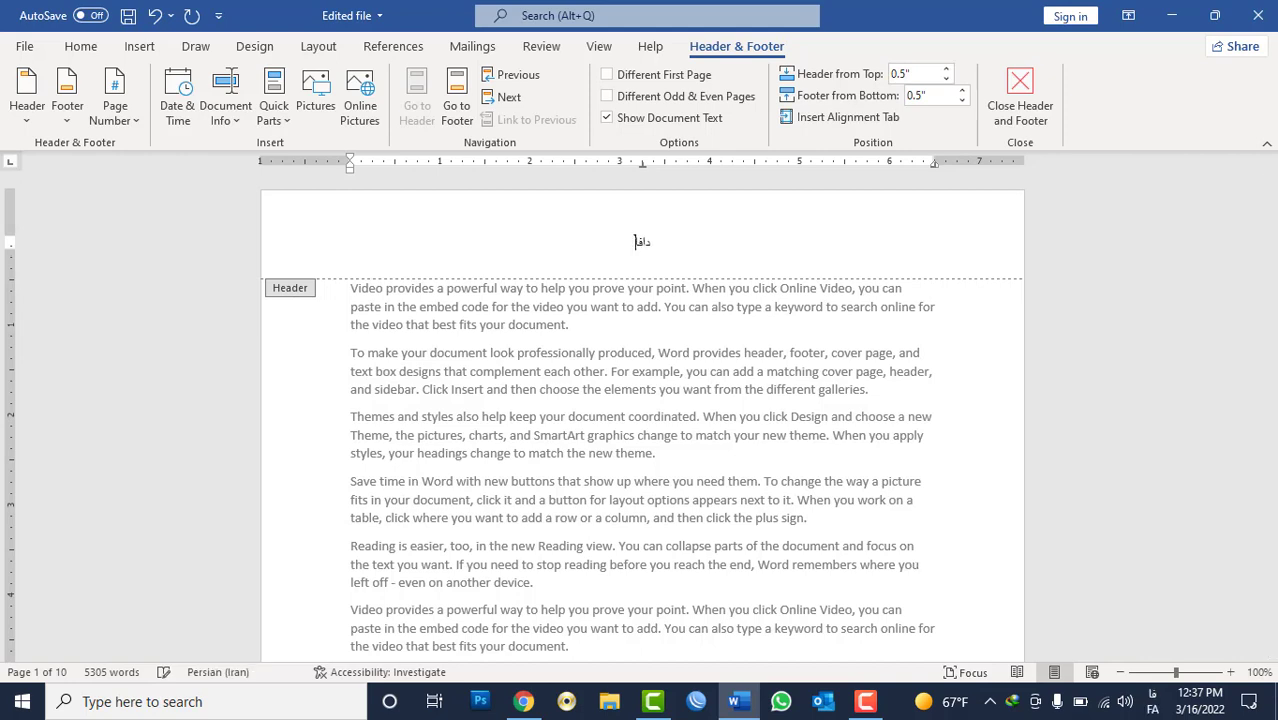
{"action": "type", "text": "افغانستان "}
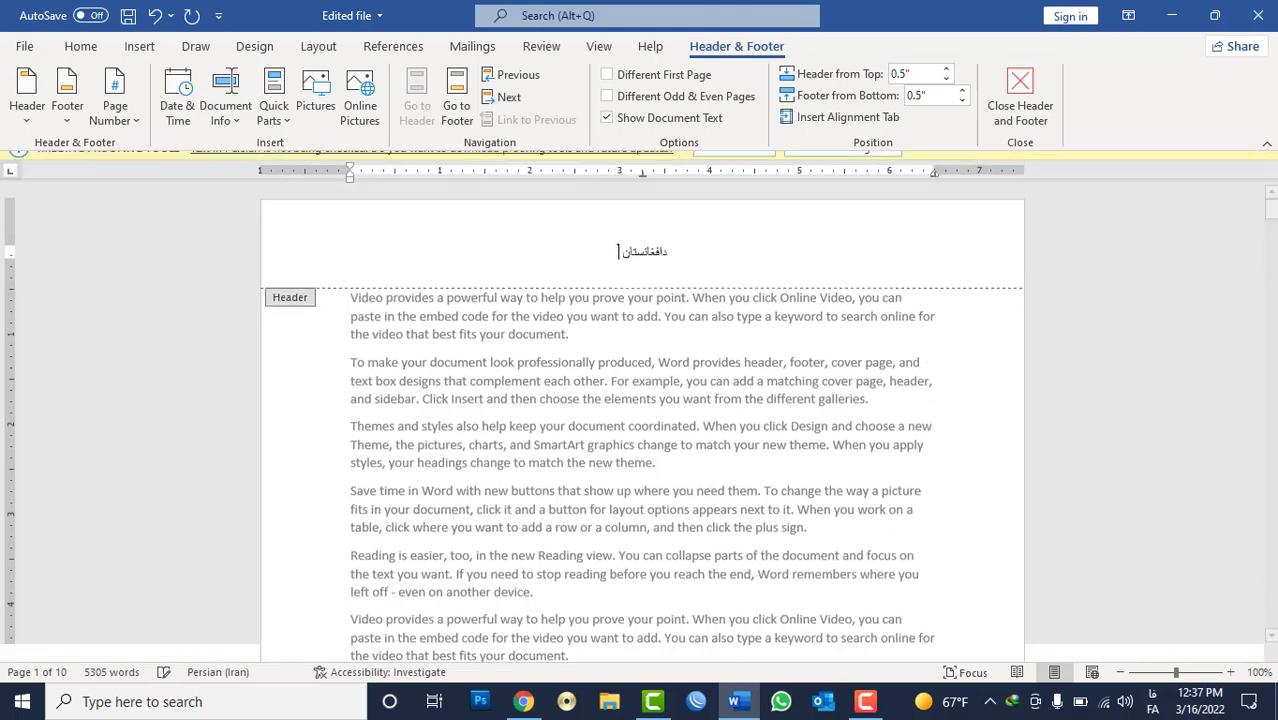
{"action": "type", "text": "اسلامی امارت"}
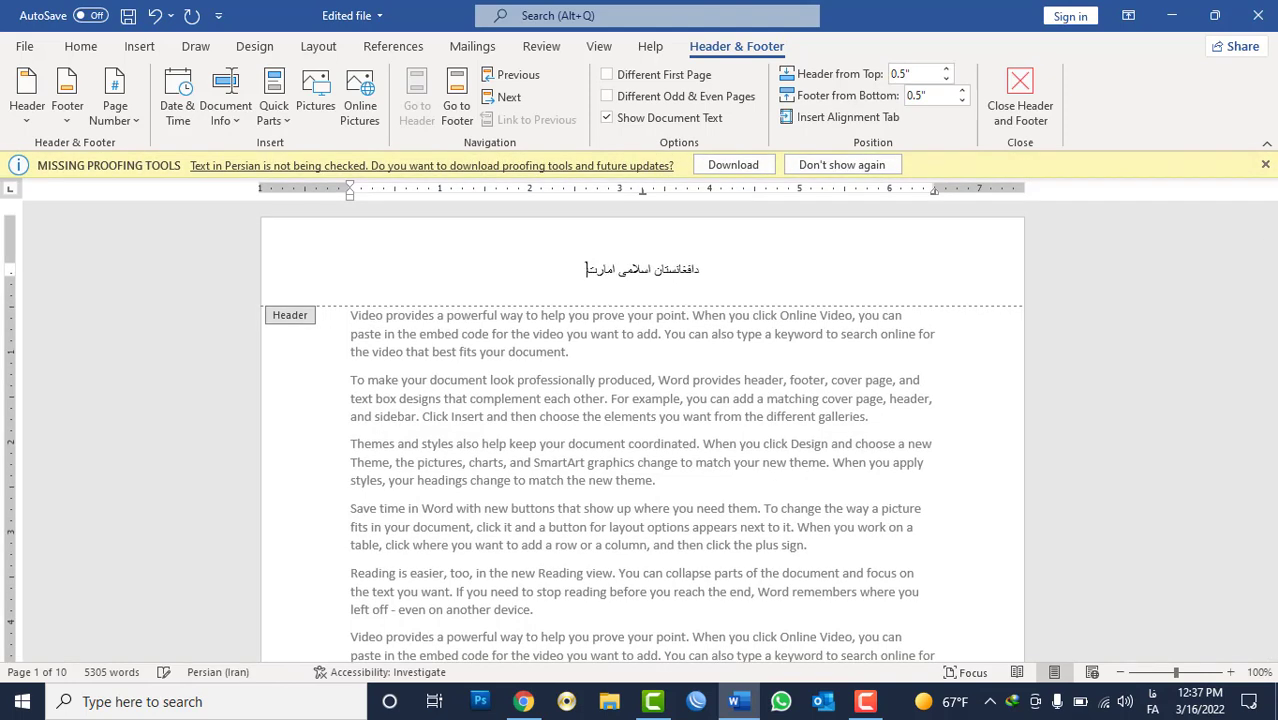
{"action": "key", "text": "Return"}
{"action": "type", "text": "وزارت "}
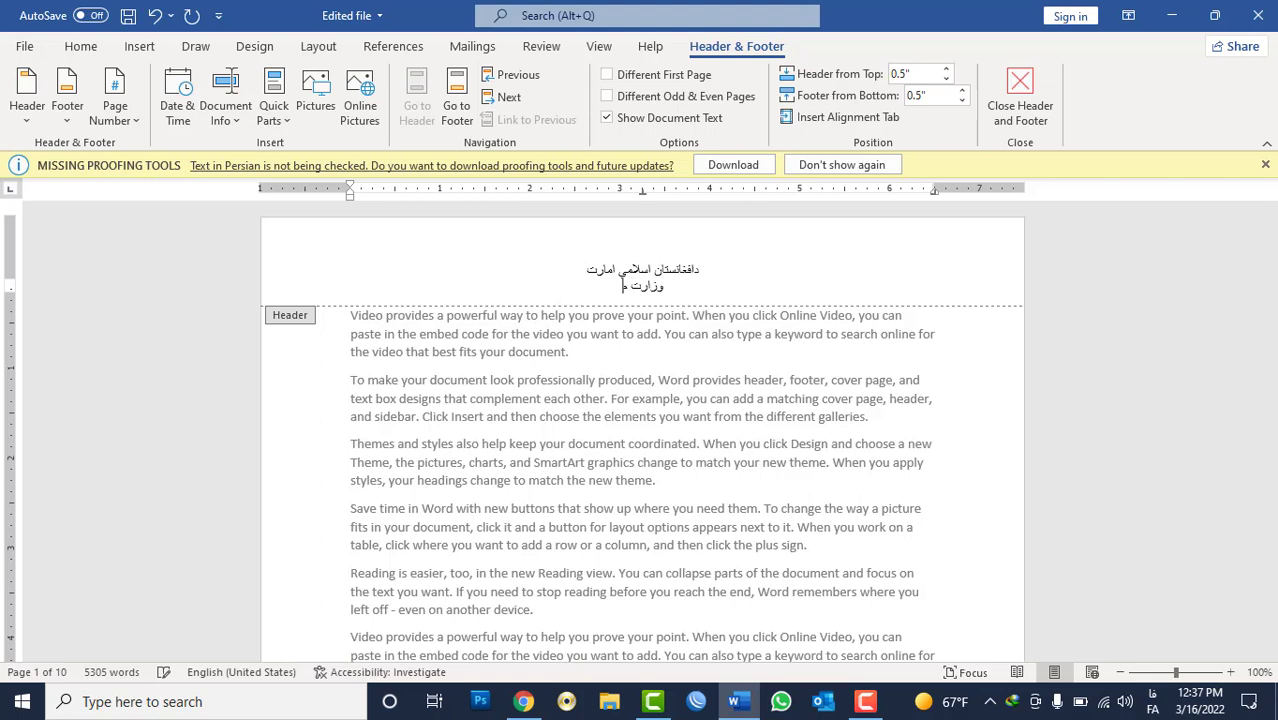
{"action": "type", "text": "مالیه"}
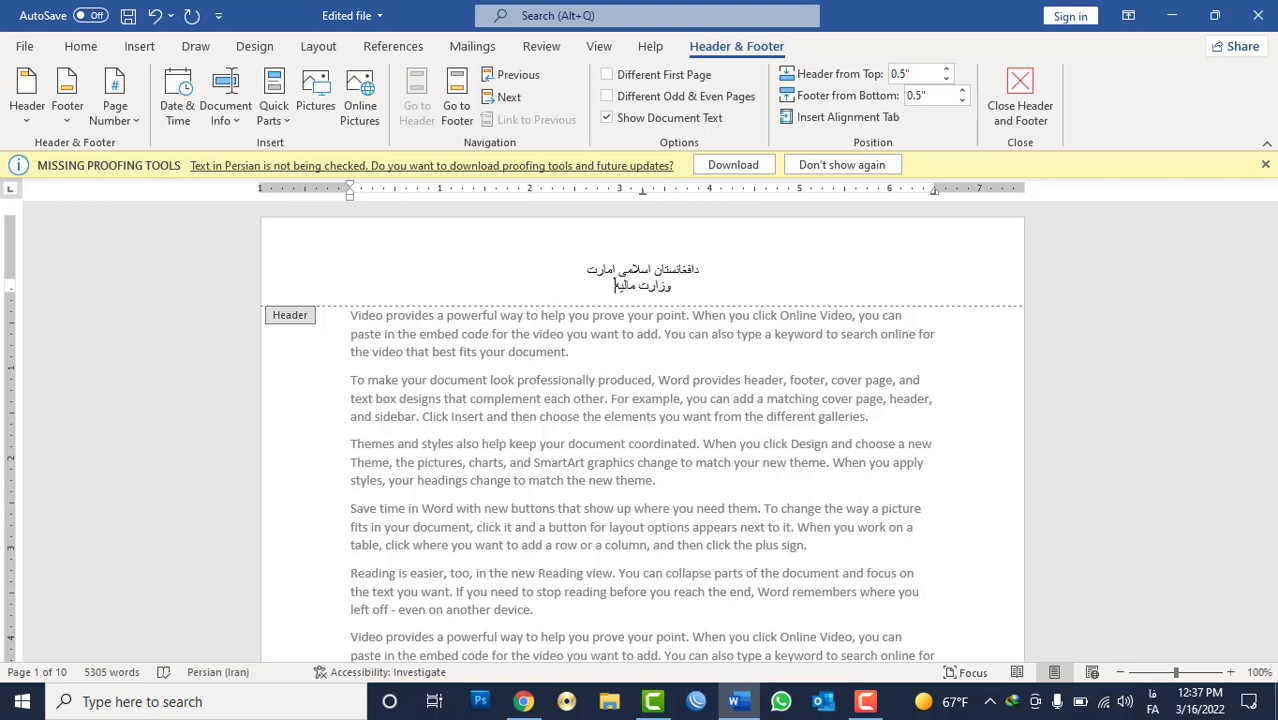
Step: Add the Persian lines 'نترکانتینرتال دولتی شرکت', 'ی تی امریت' and 'د کمپیوتر اساسات'
{"action": "key", "text": "alt+shift"}
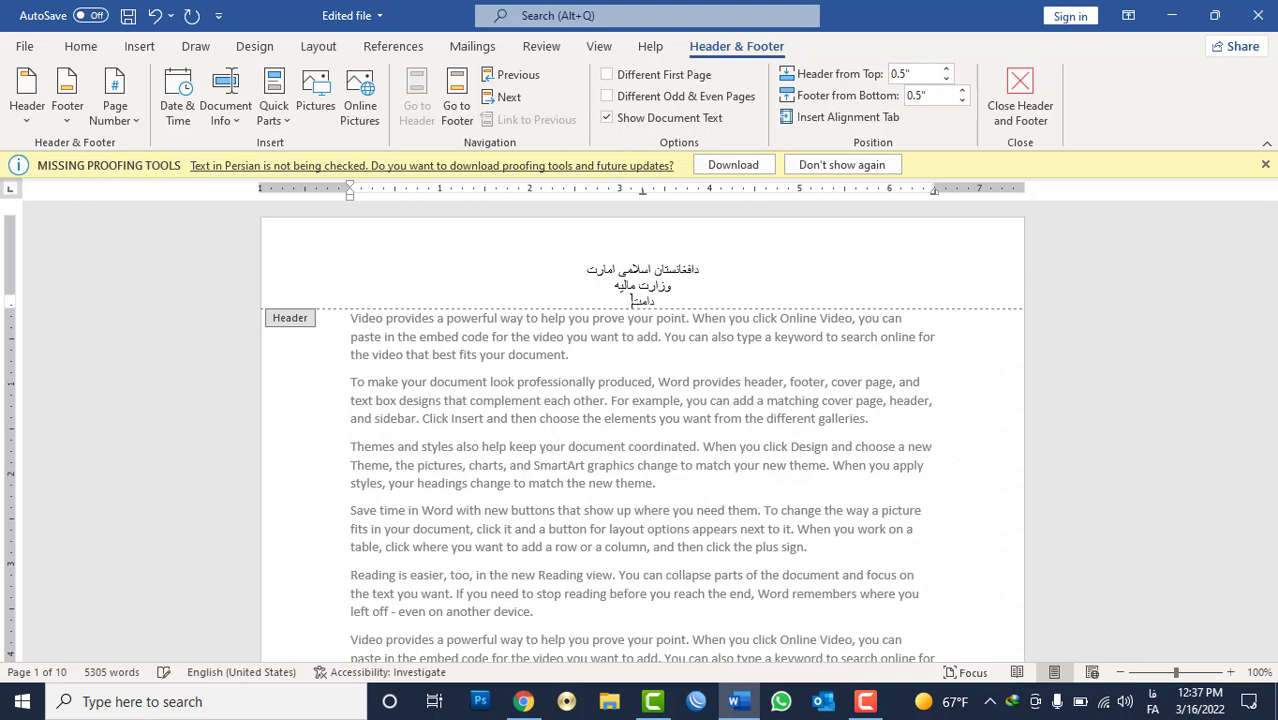
{"action": "key", "text": "alt+shift"}
{"action": "type", "text": "نترکان"}
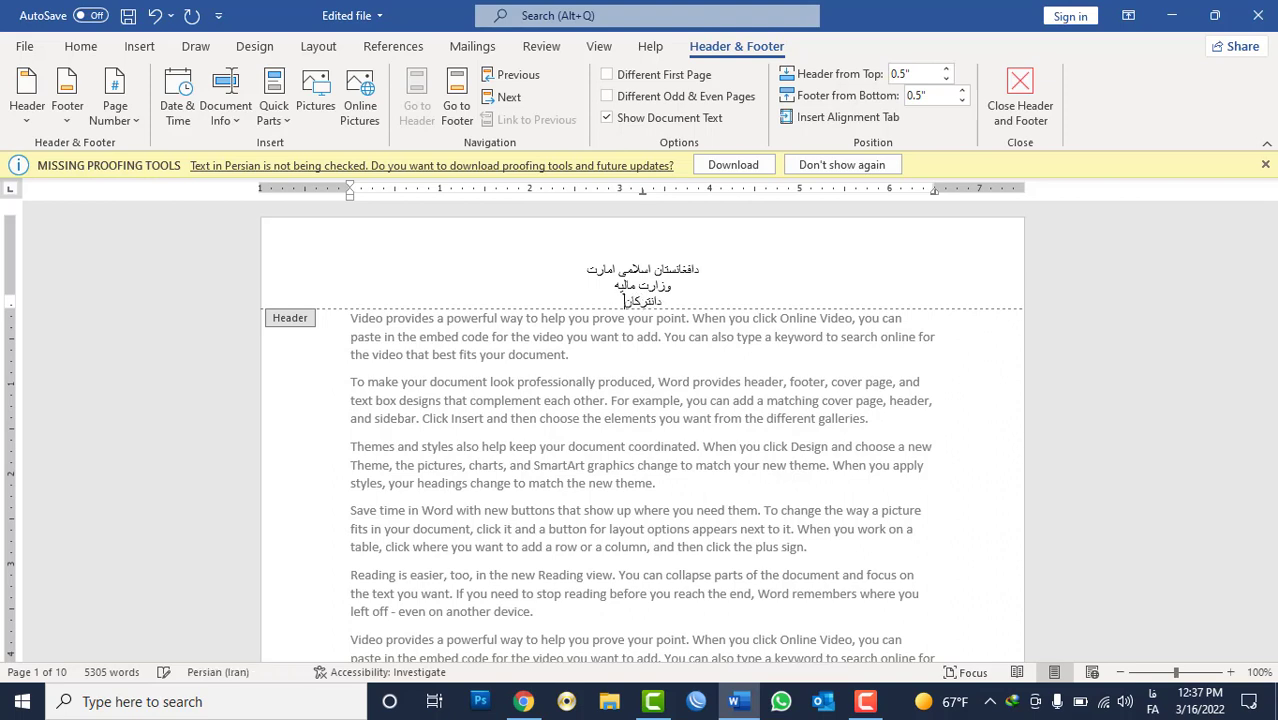
{"action": "type", "text": "تینر"}
{"action": "type", "text": "تال دولتی شرکت"}
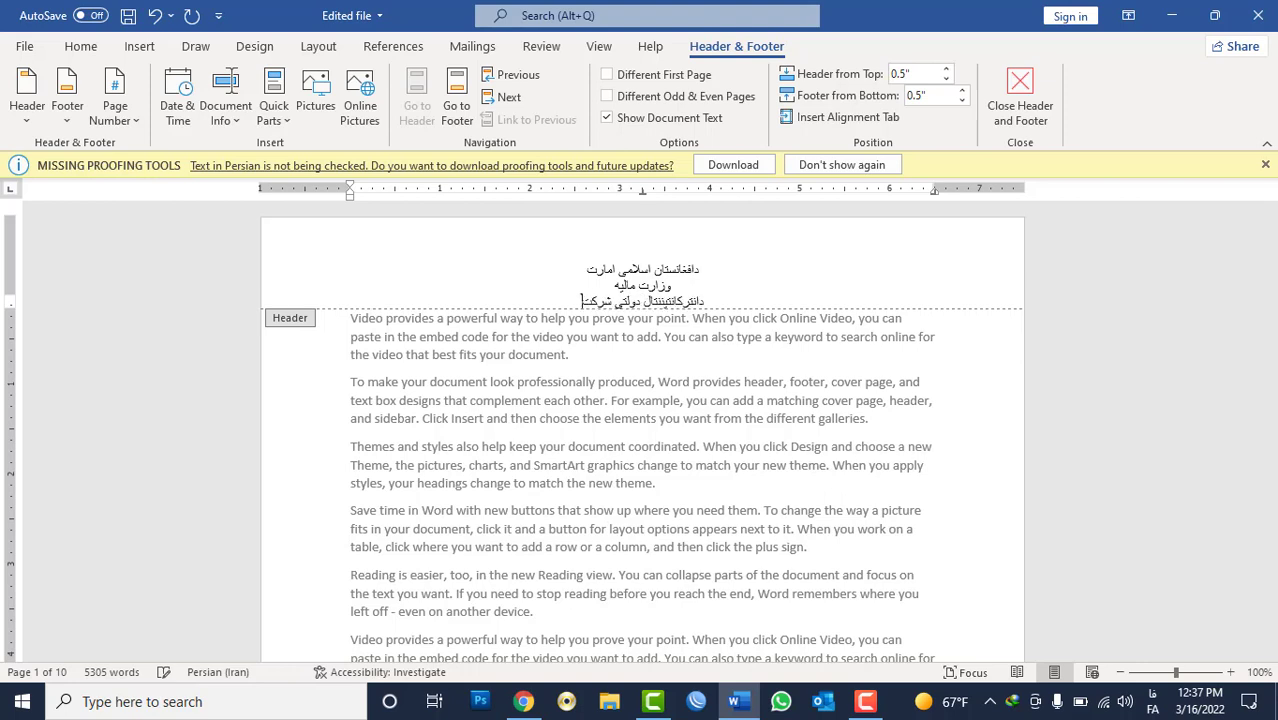
{"action": "key", "text": "Return"}
{"action": "type", "text": "دا"}
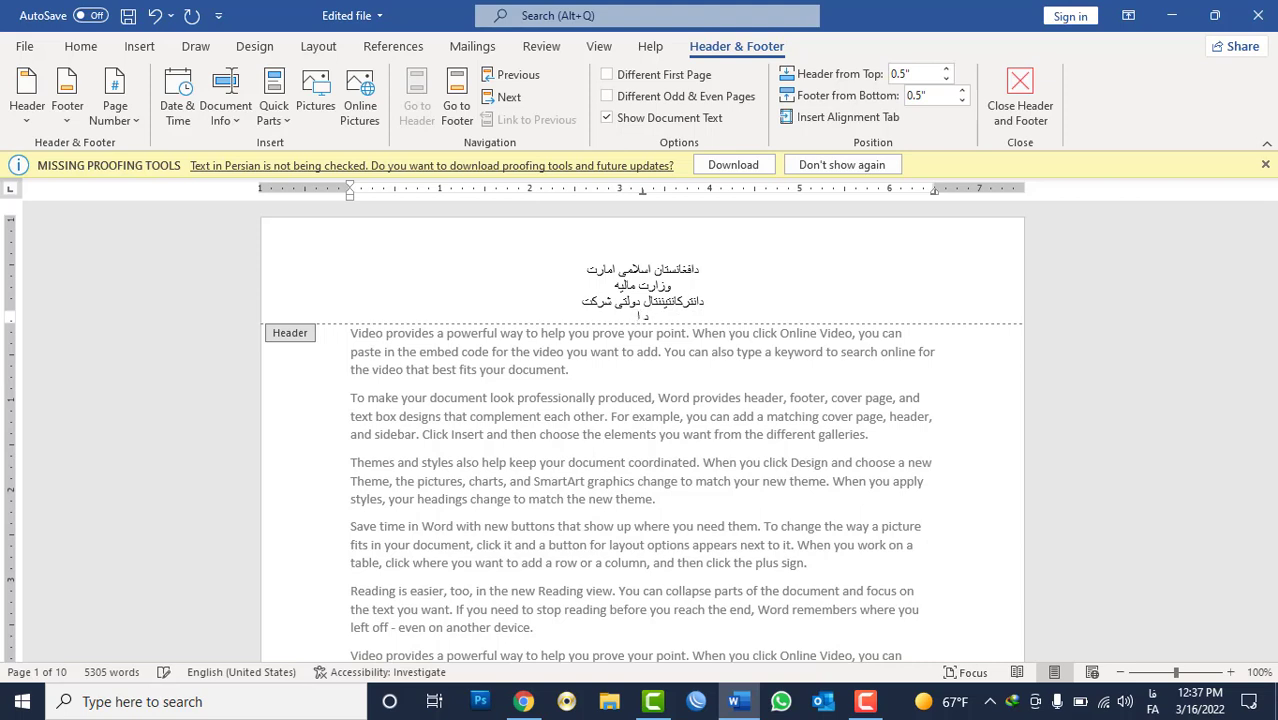
{"action": "type", "text": "ی"}
{"action": "type", "text": " تی امریت"}
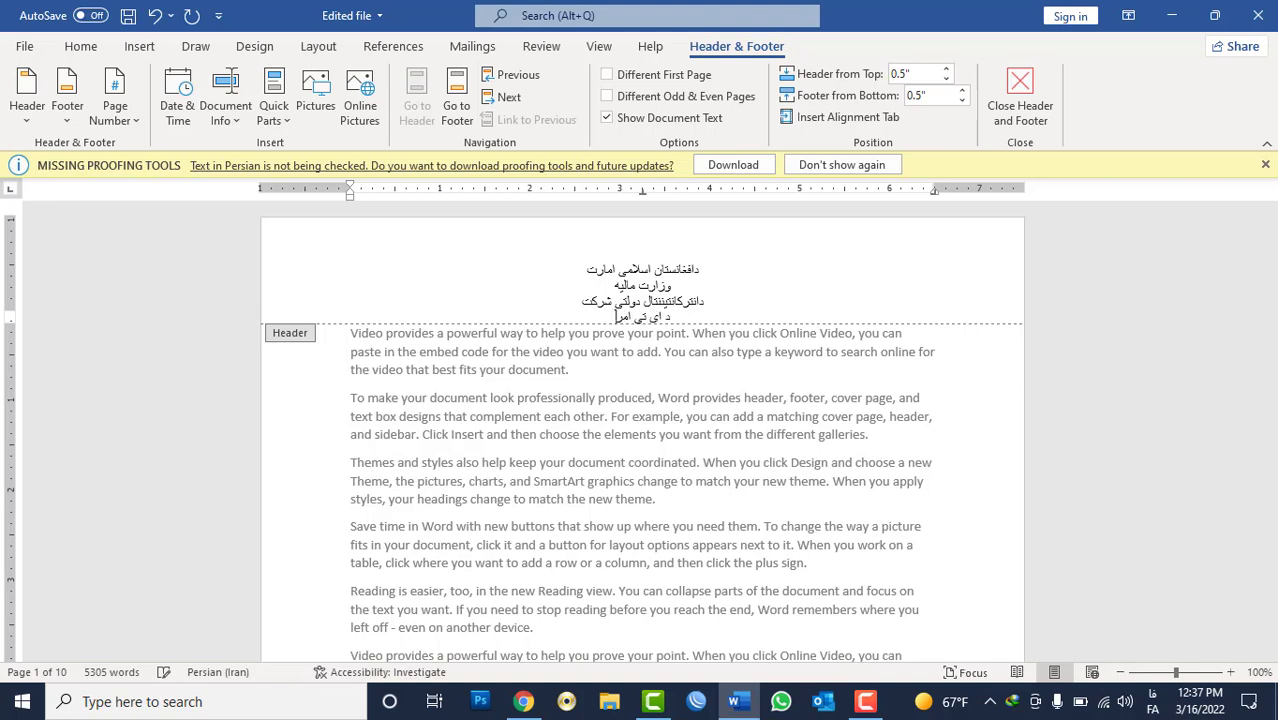
{"action": "key", "text": "Return"}
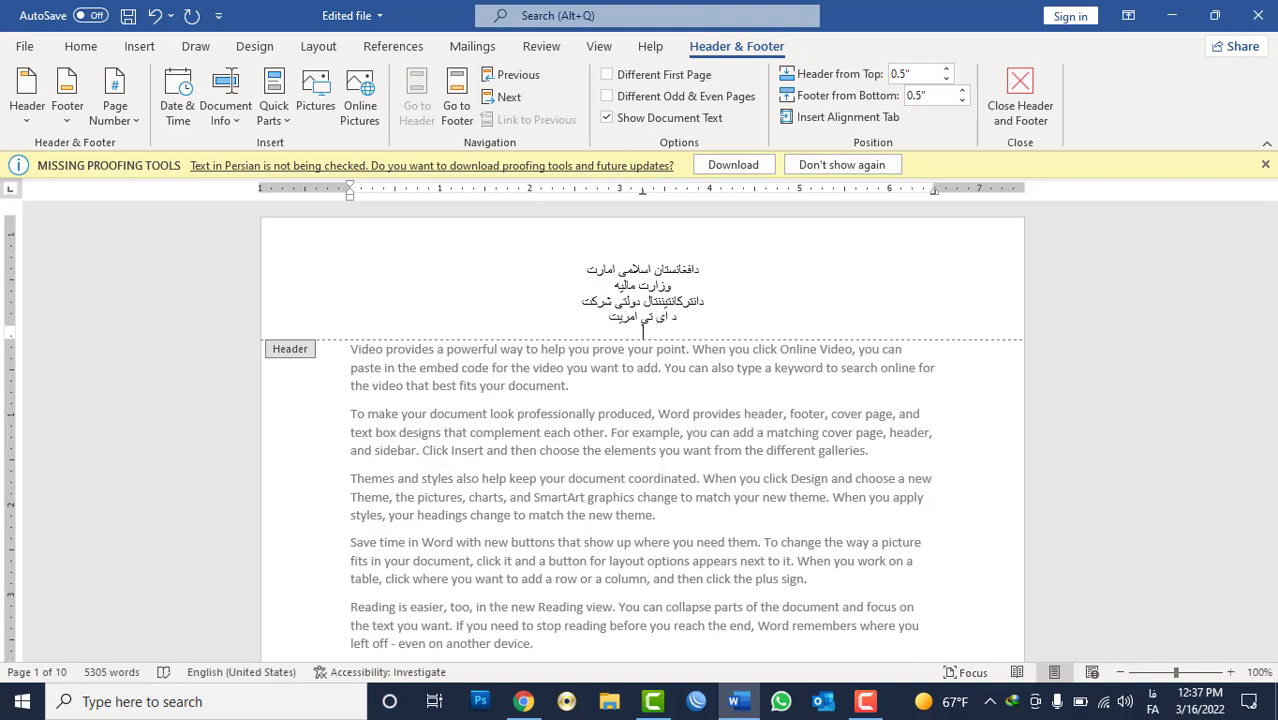
{"action": "type", "text": "د کمپیو"}
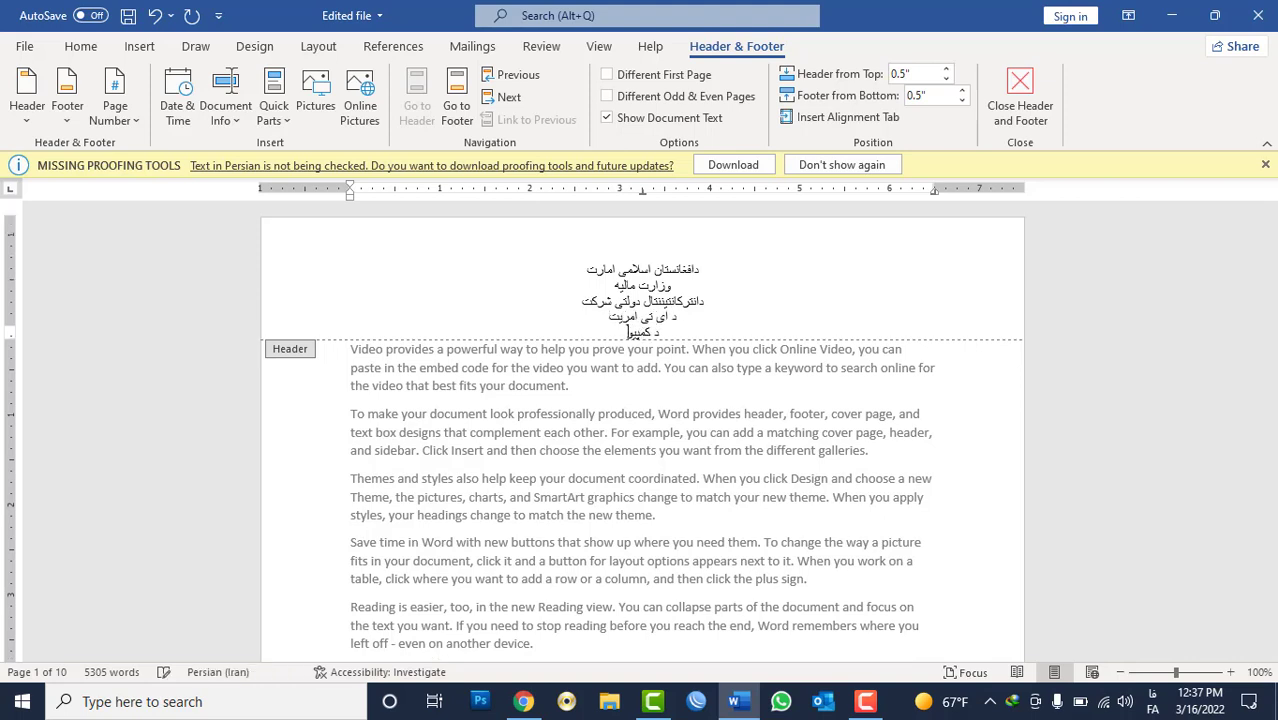
{"action": "type", "text": "تر"}
{"action": "type", "text": " اساسات"}
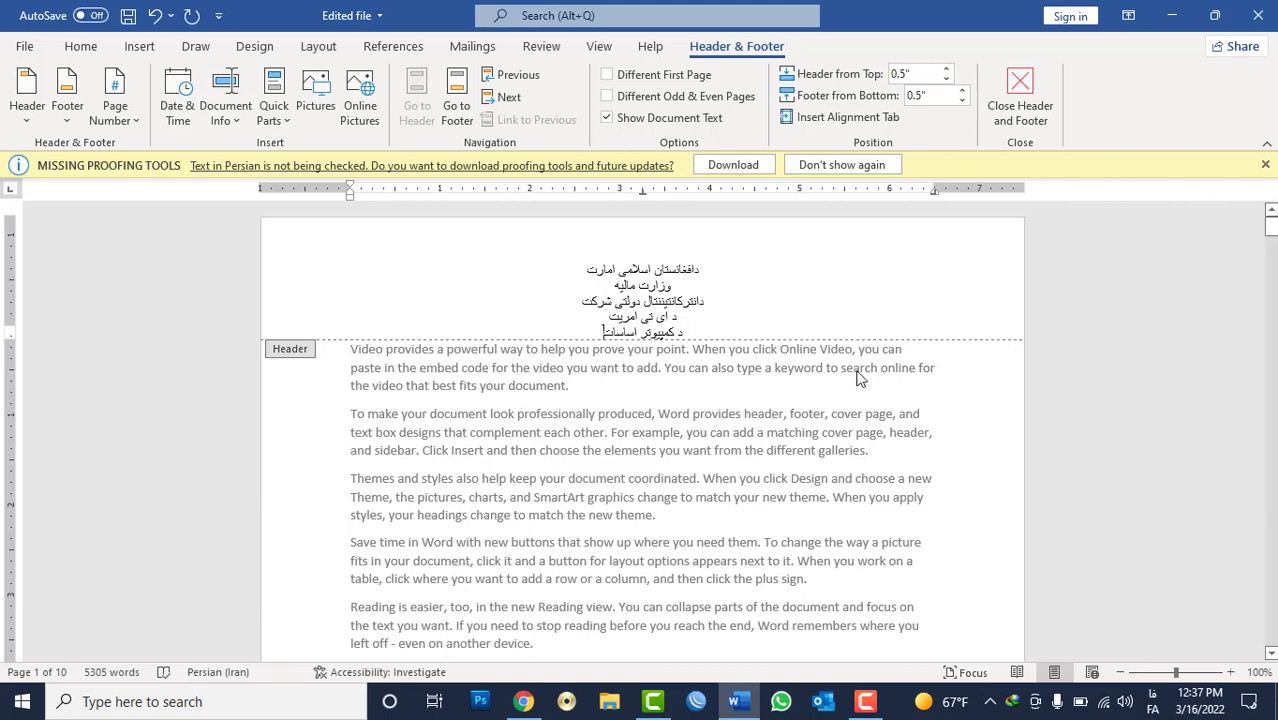
Step: Bold and enlarge the first four header lines, then shrink the third and fourth
{"action": "left_click_drag", "start_coordinate": [581, 318], "coordinate": [692, 267]}
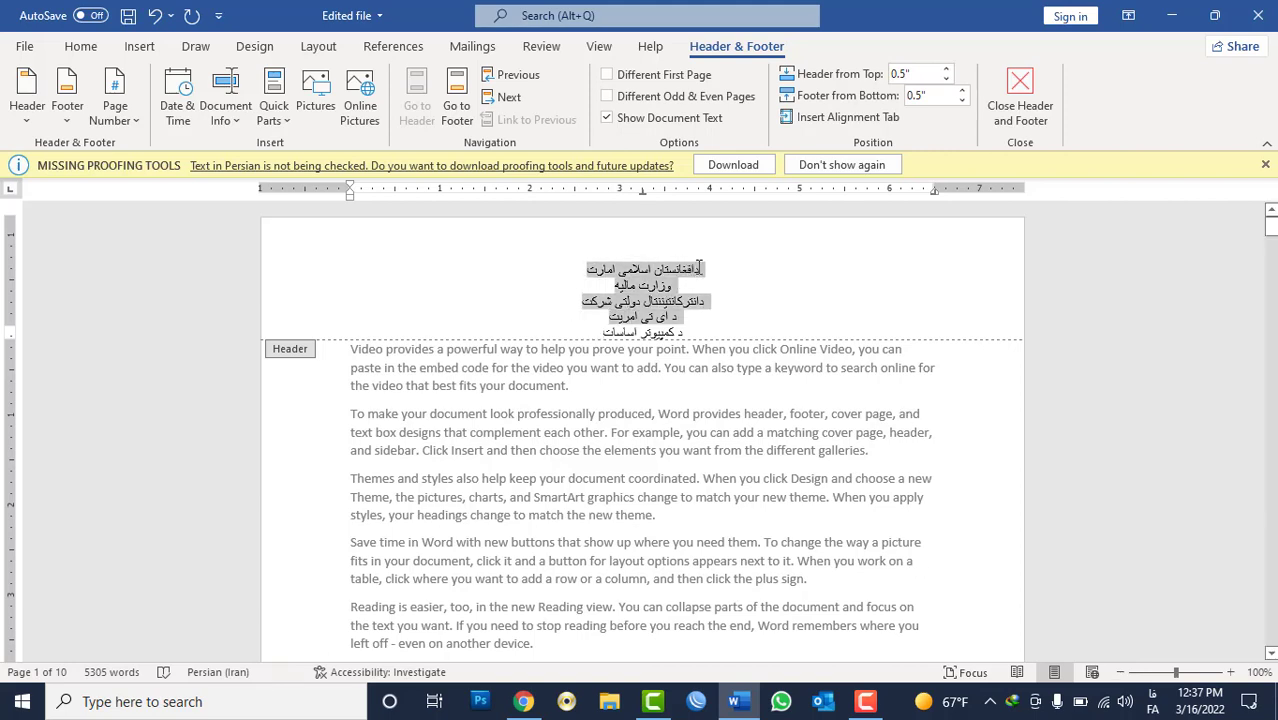
{"action": "key", "text": "ctrl+b"}
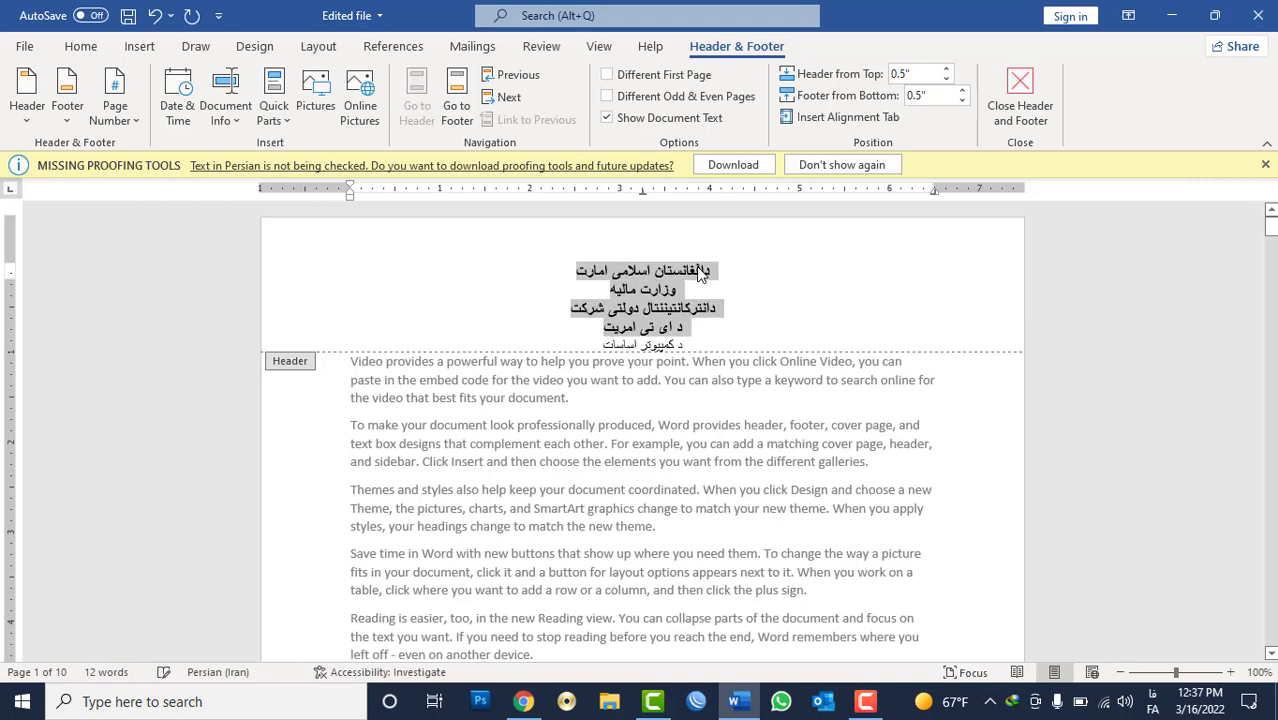
{"action": "key", "text": "ctrl+shift+period"}
{"action": "key", "text": "ctrl+shift+period"}
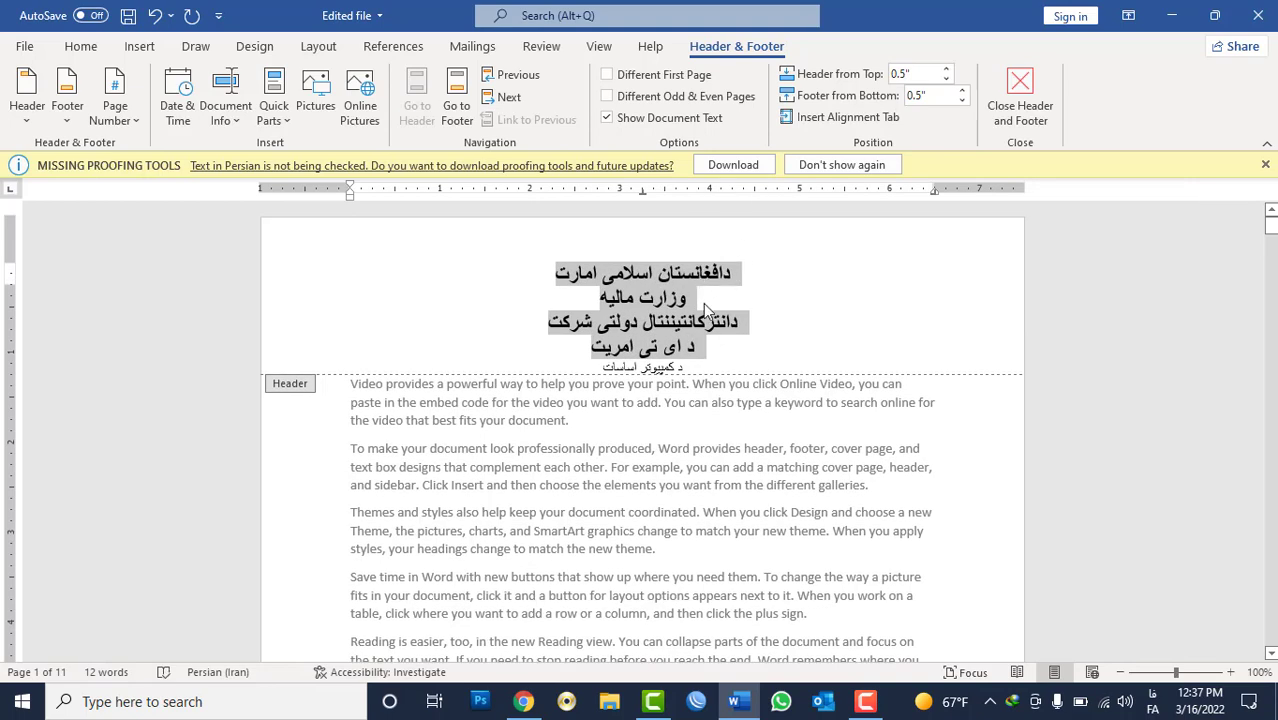
{"action": "triple_click", "coordinate": [668, 326]}
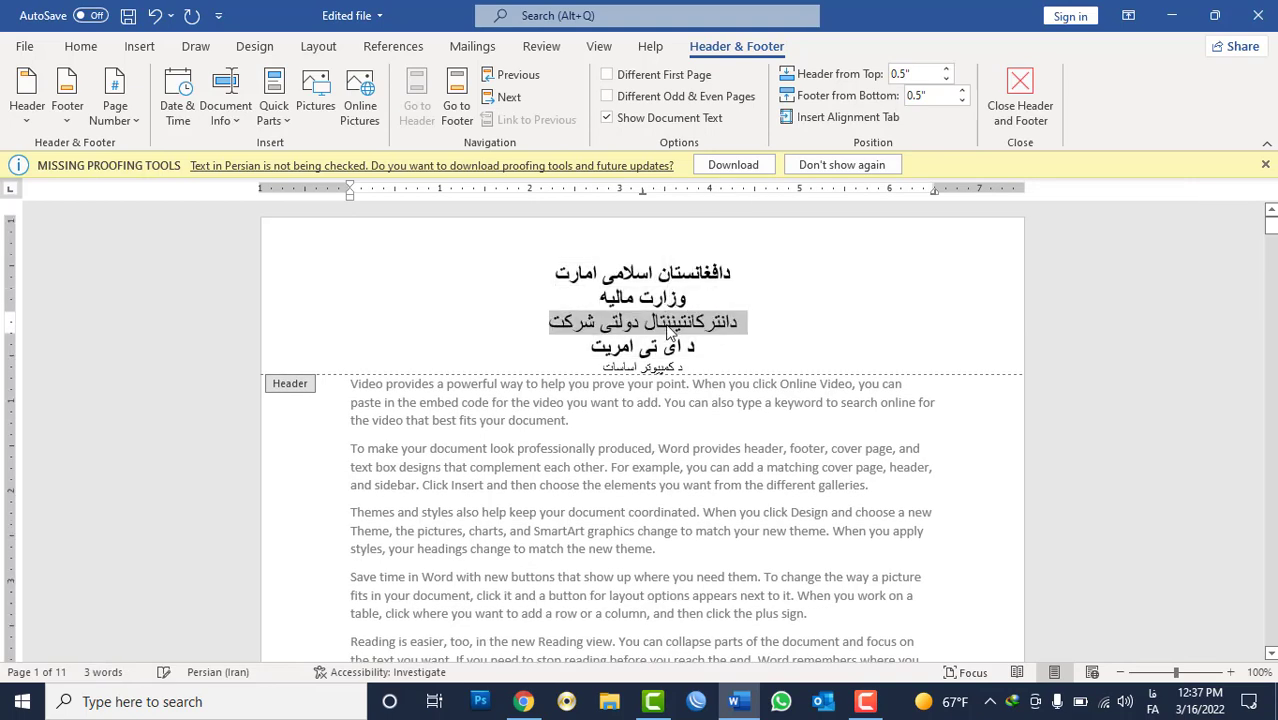
{"action": "key", "text": "ctrl+shift+comma"}
{"action": "key", "text": "ctrl+shift+comma"}
{"action": "key", "text": "ctrl+shift+comma"}
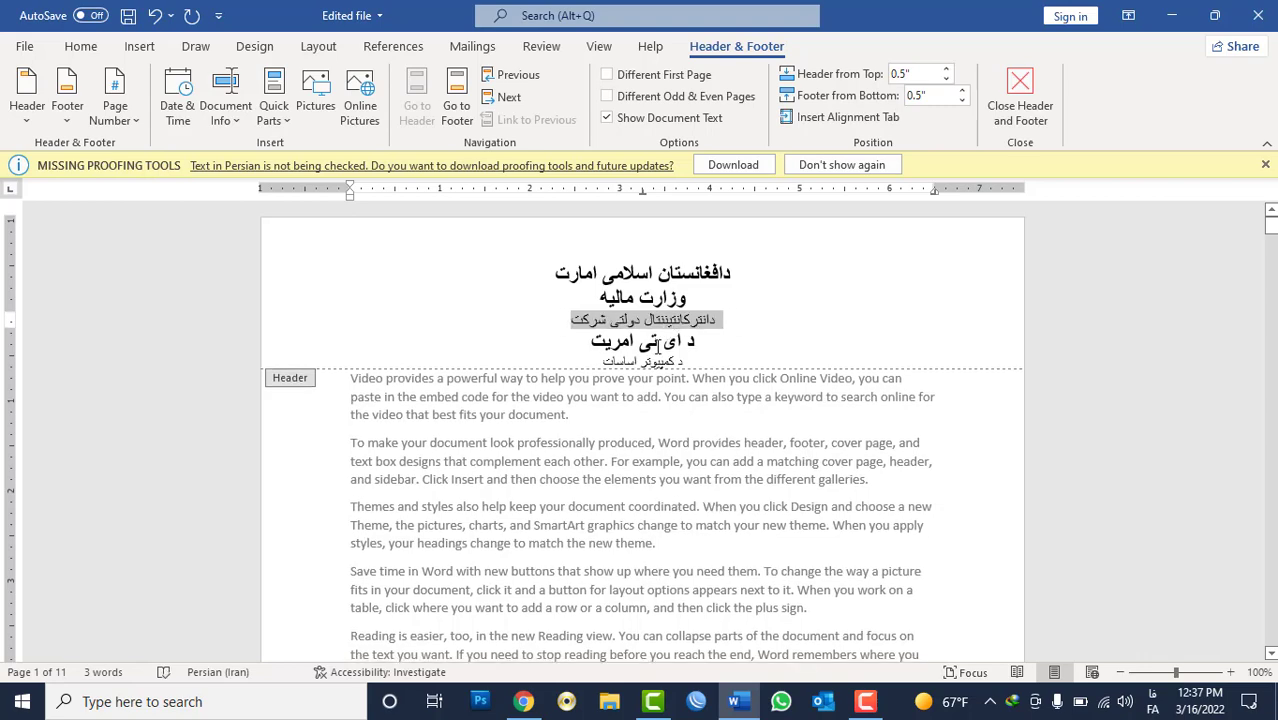
{"action": "triple_click", "coordinate": [657, 343]}
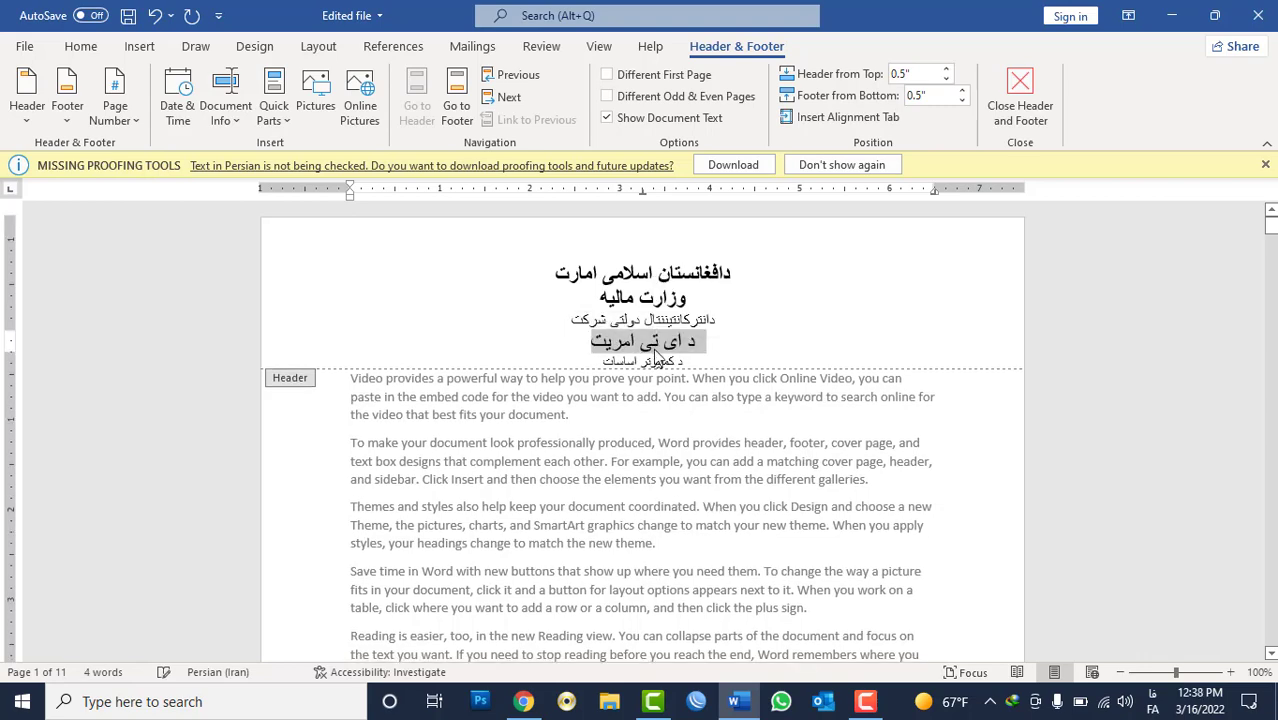
{"action": "key", "text": "ctrl+shift+comma"}
{"action": "key", "text": "ctrl+shift+comma"}
{"action": "key", "text": "ctrl+shift+comma"}
{"action": "key", "text": "ctrl+shift+comma"}
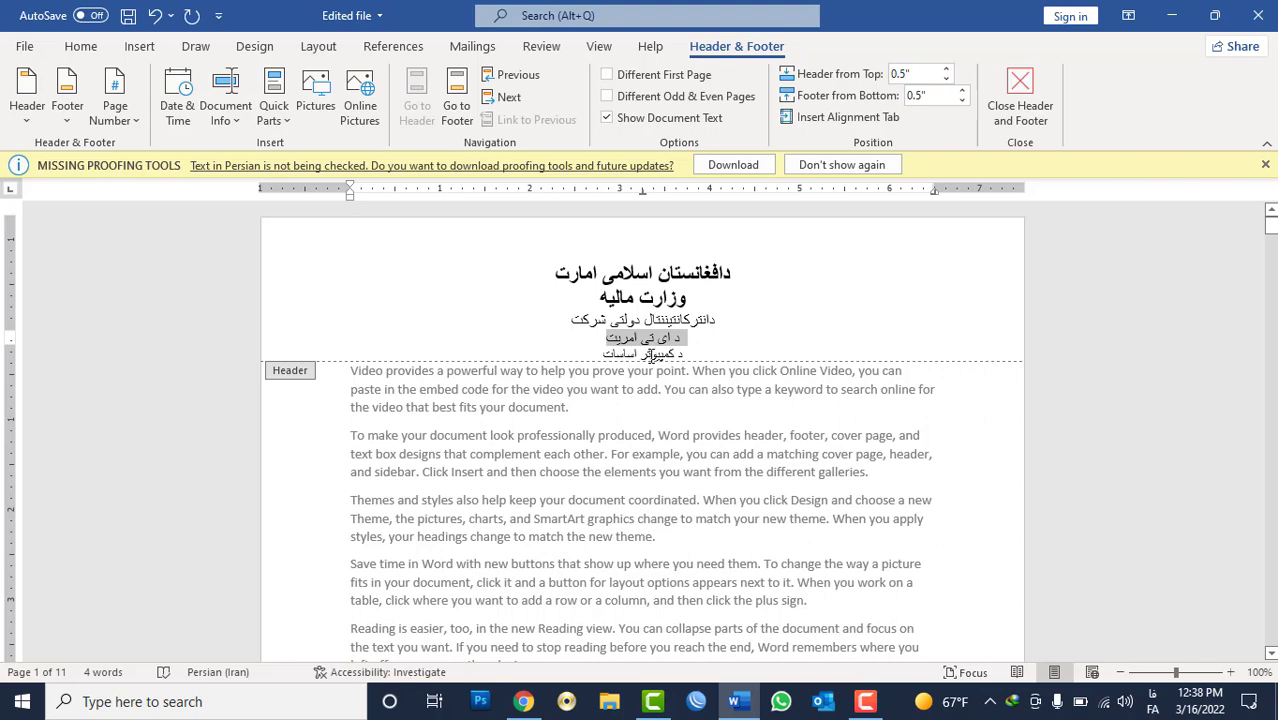
Step: Make the fifth header line bold and one size larger
{"action": "triple_click", "coordinate": [650, 355]}
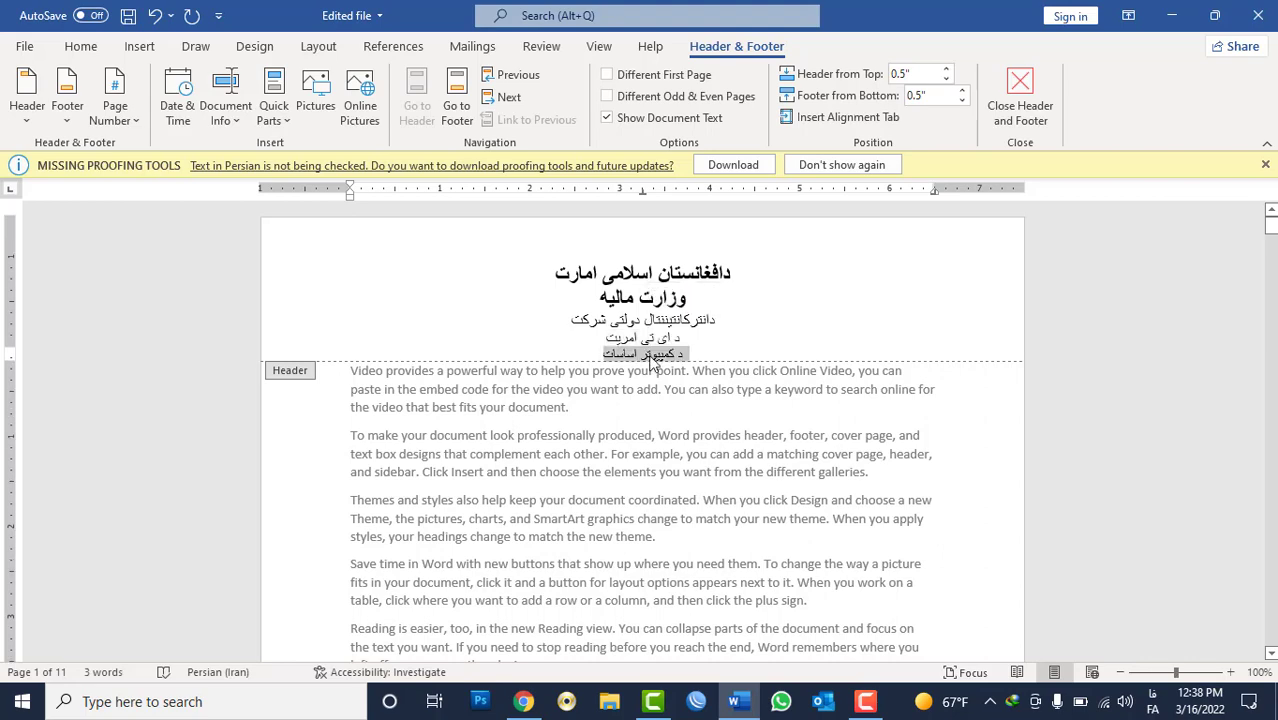
{"action": "key", "text": "ctrl+b"}
{"action": "key", "text": "ctrl+shift+period"}
{"action": "key", "text": "ctrl+shift+period"}
{"action": "key", "text": "ctrl+shift+period"}
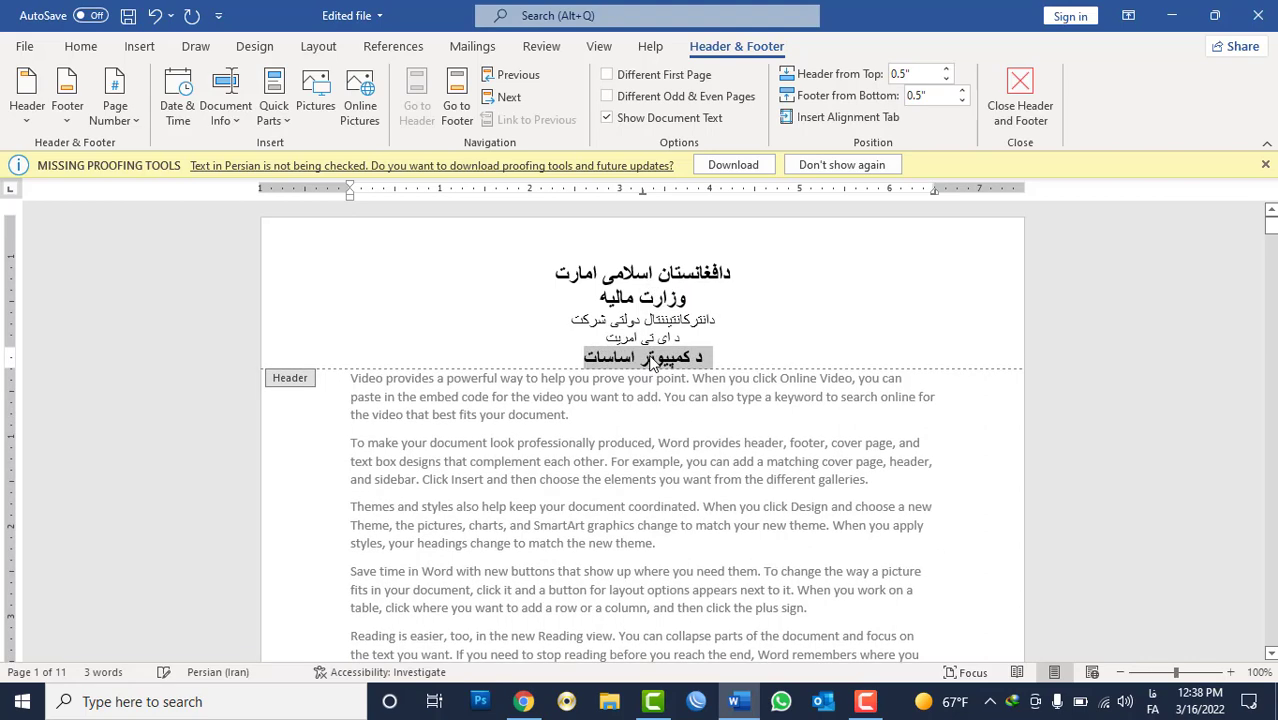
{"action": "left_click", "coordinate": [957, 314]}
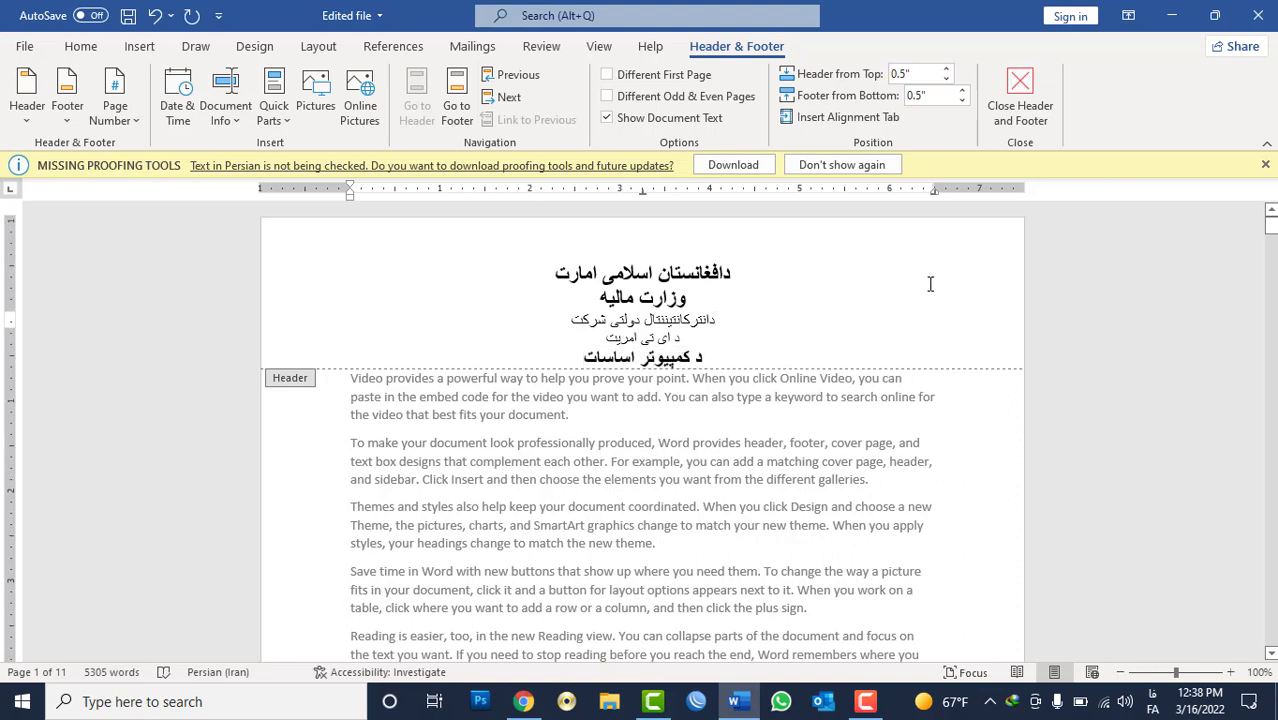
{"action": "left_click", "coordinate": [141, 48]}
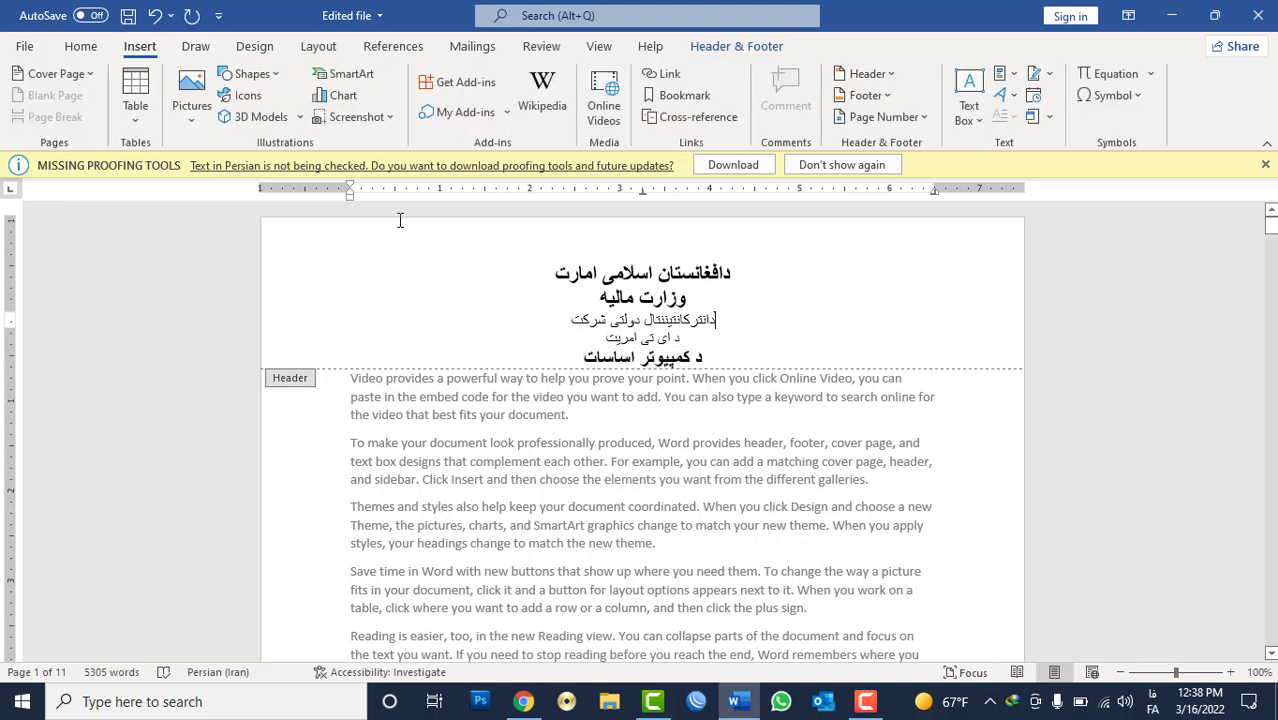
Step: Draw a text box at the header's right side and place a copy on the left
{"action": "left_click", "coordinate": [968, 108]}
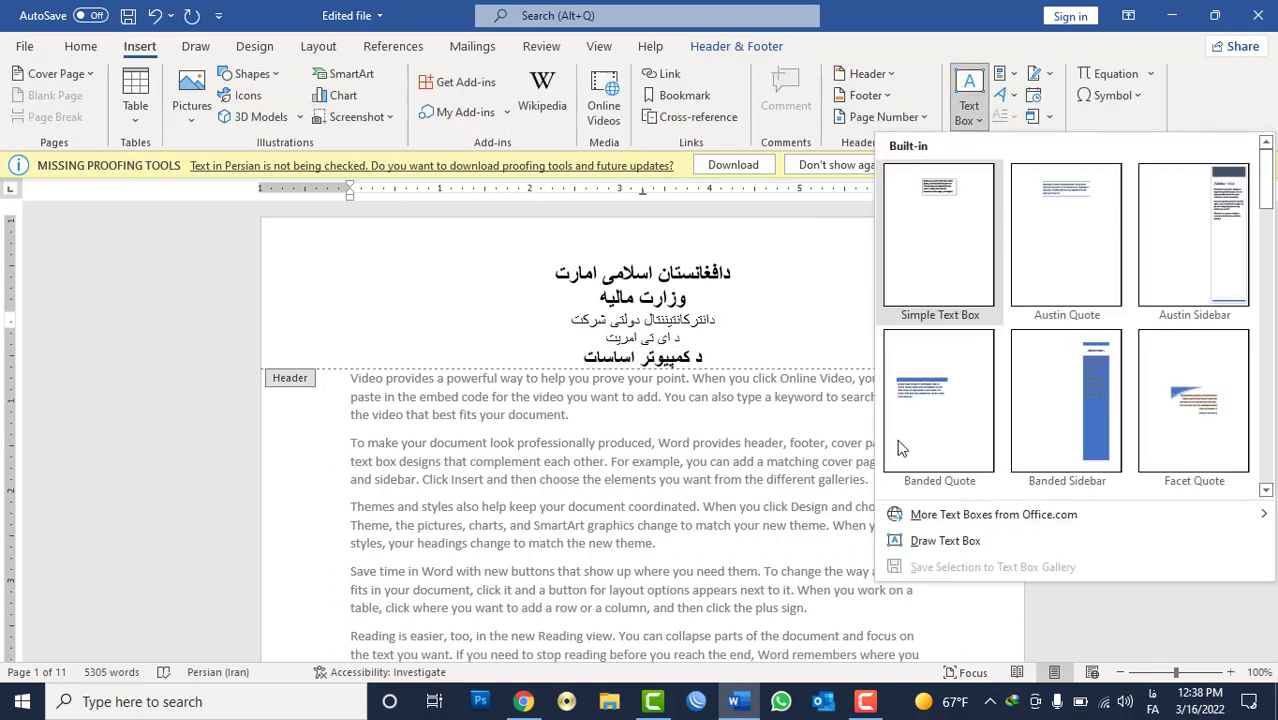
{"action": "left_click", "coordinate": [930, 542]}
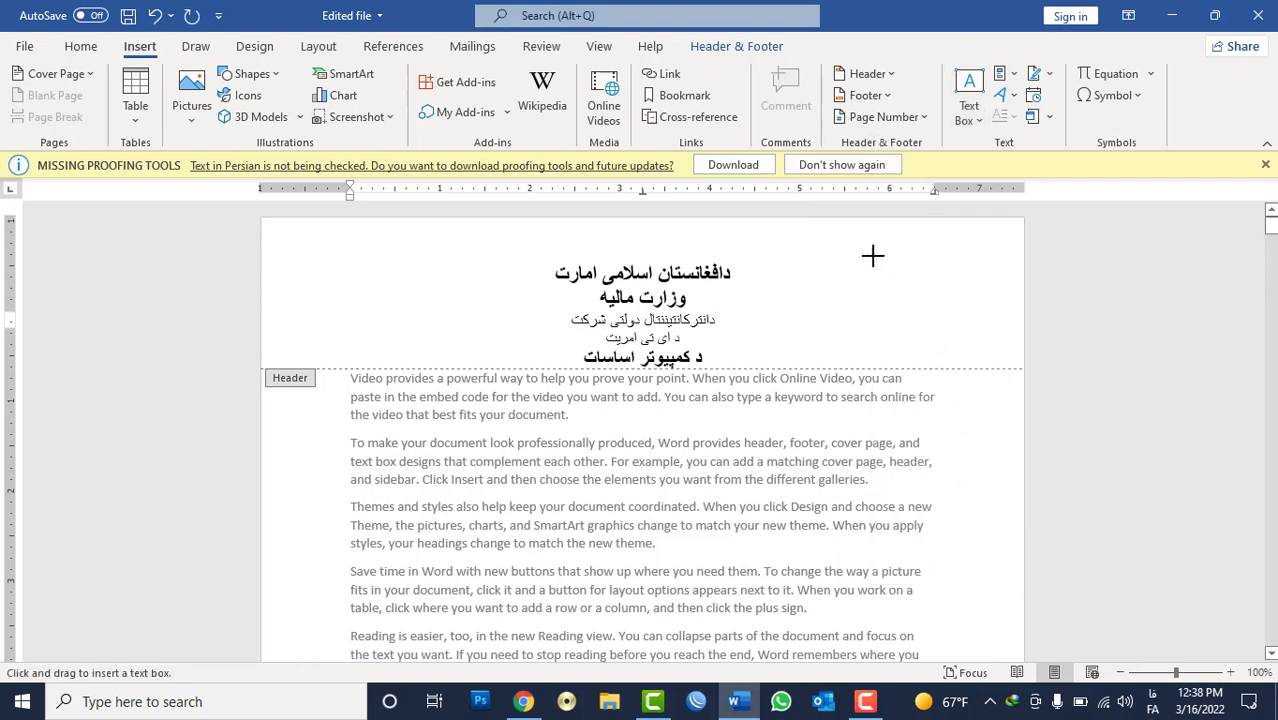
{"action": "left_click_drag", "start_coordinate": [870, 253], "coordinate": [973, 345]}
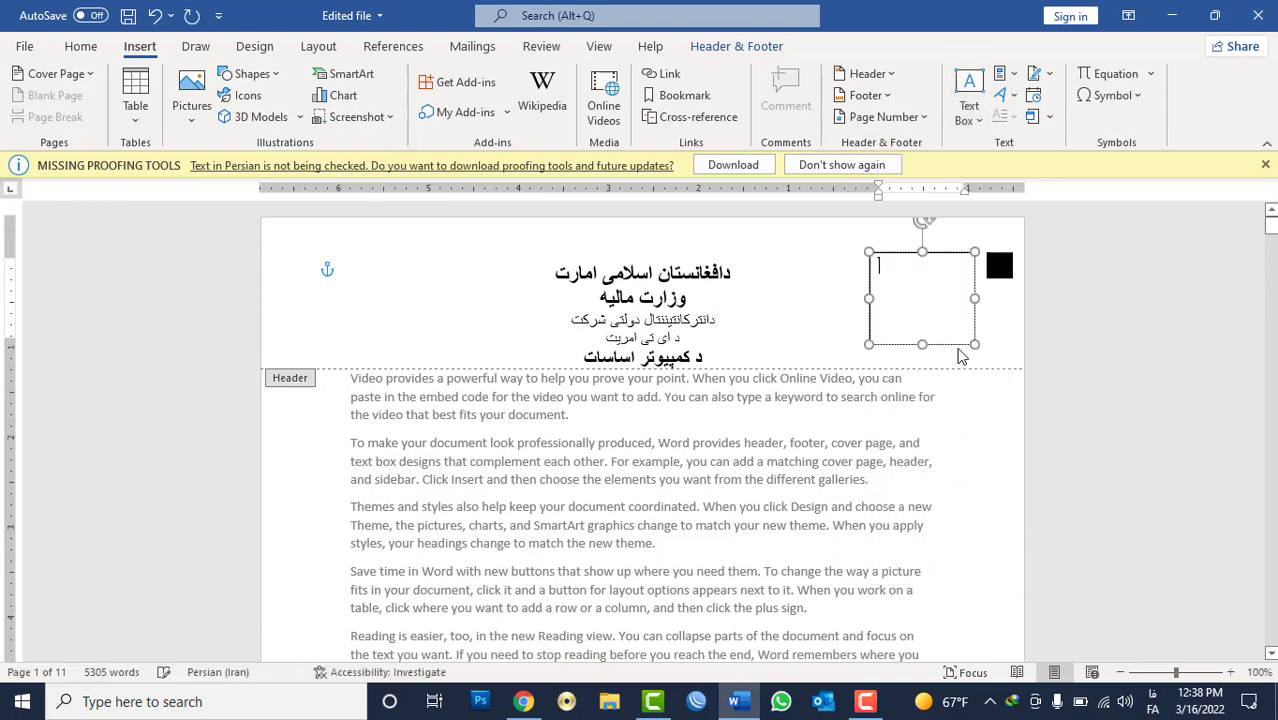
{"action": "left_click_drag", "start_coordinate": [958, 353], "coordinate": [414, 307]}
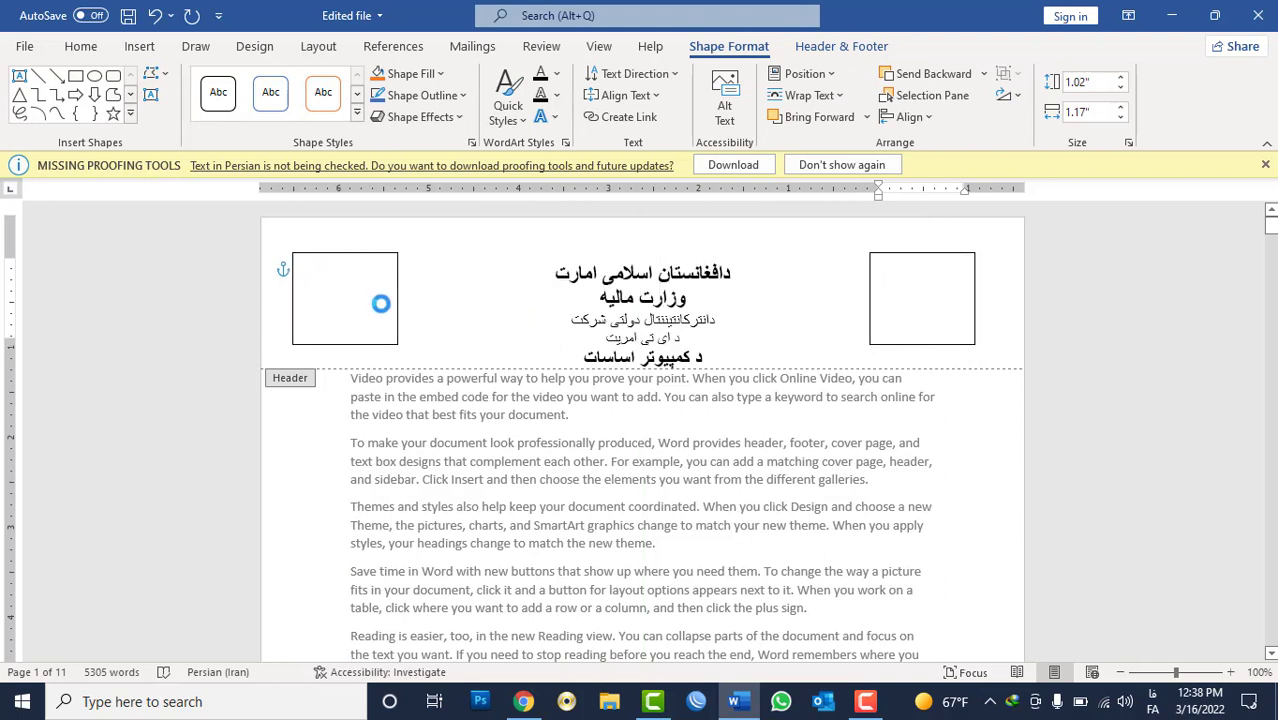
{"action": "left_click_drag", "start_coordinate": [414, 307], "coordinate": [403, 310]}
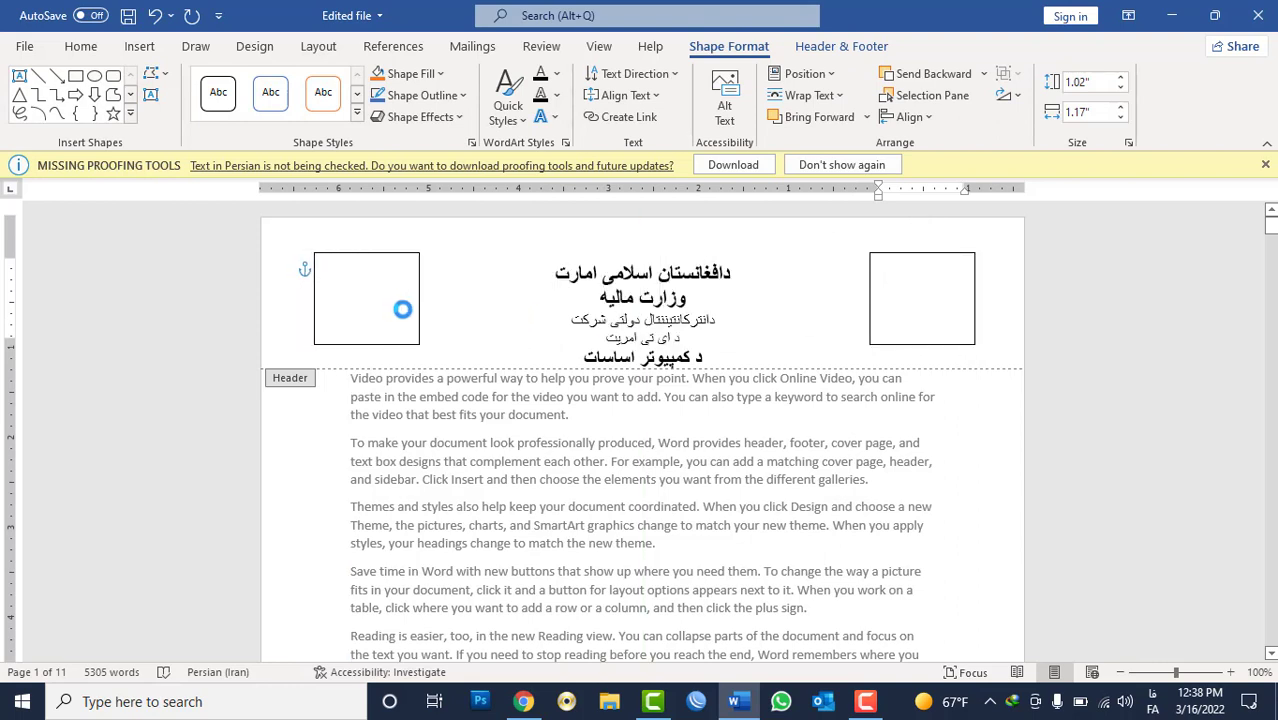
Step: Fill the right text box with the maple-leaf picture from the Pictures folder
{"action": "left_click", "coordinate": [875, 255]}
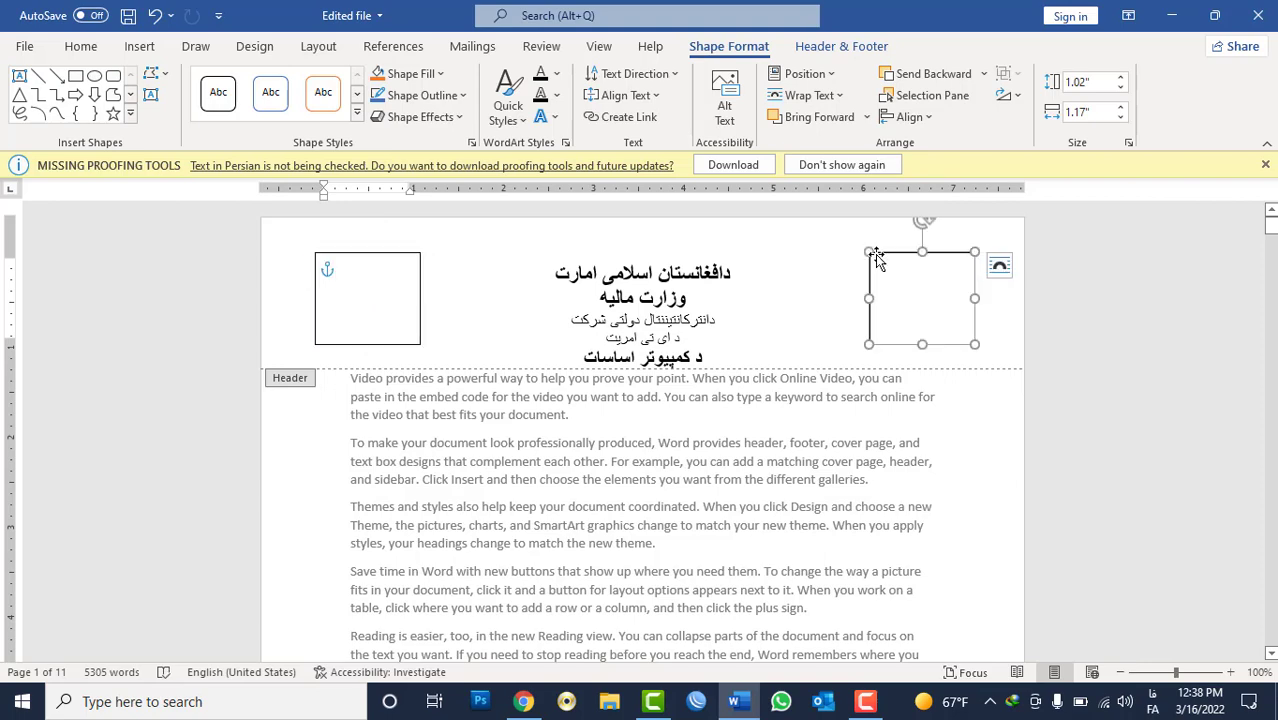
{"action": "left_click", "coordinate": [434, 76]}
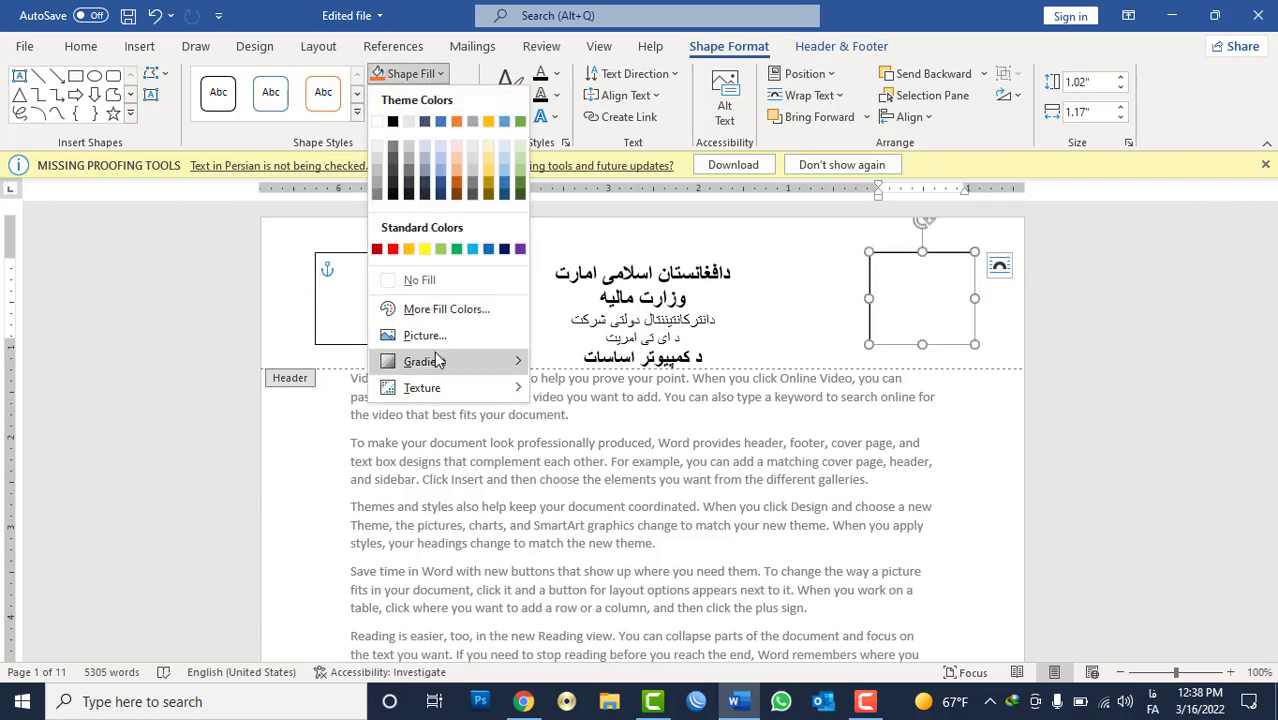
{"action": "left_click", "coordinate": [410, 335]}
{"action": "left_click", "coordinate": [481, 294]}
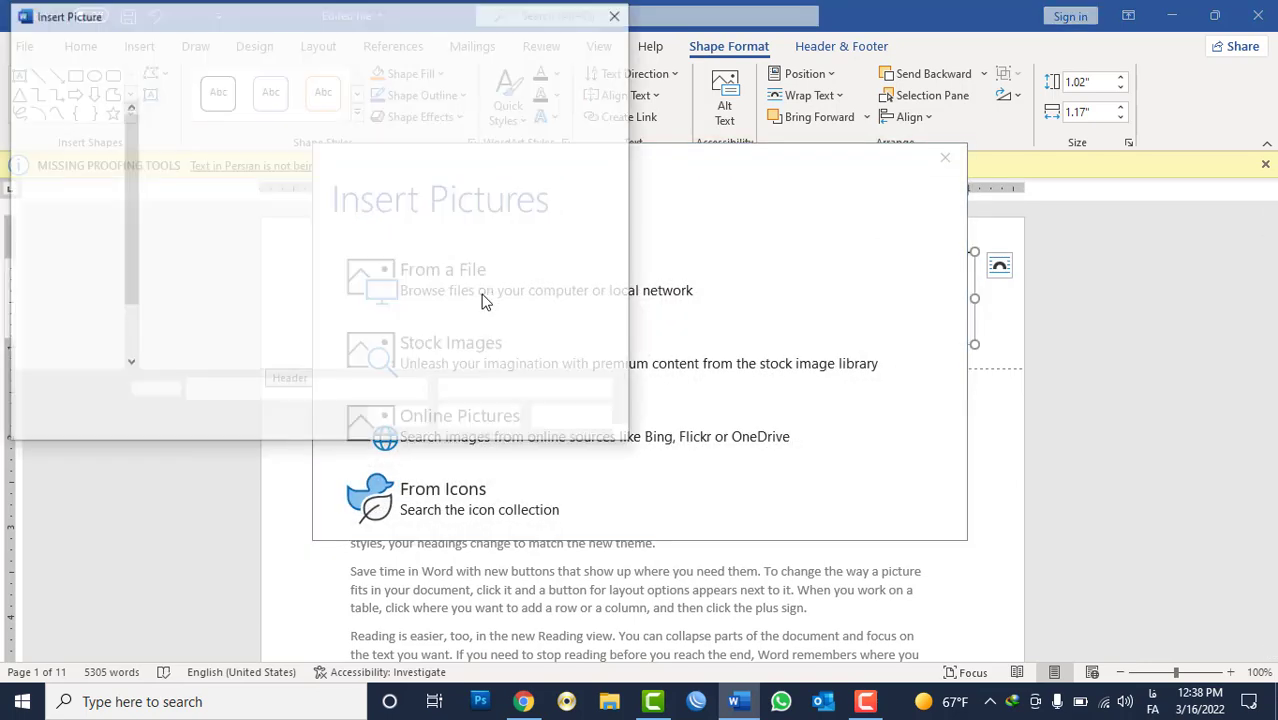
{"action": "left_click", "coordinate": [88, 165]}
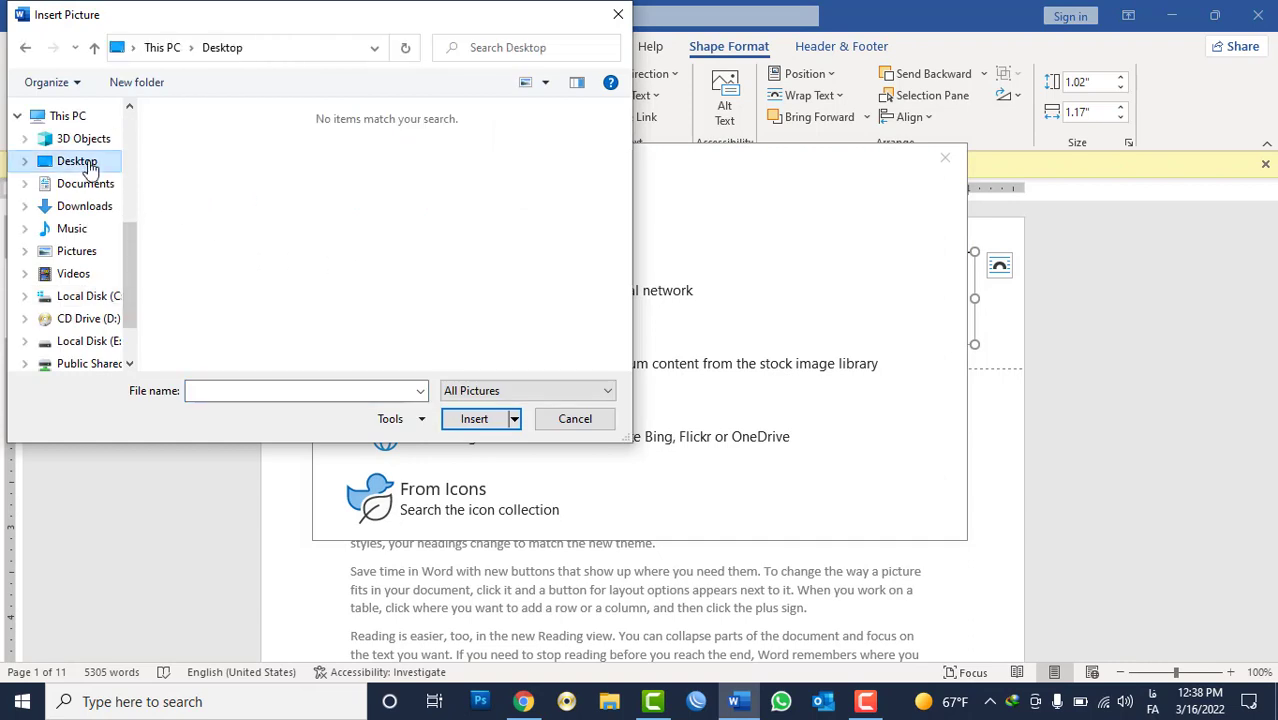
{"action": "left_click", "coordinate": [88, 186]}
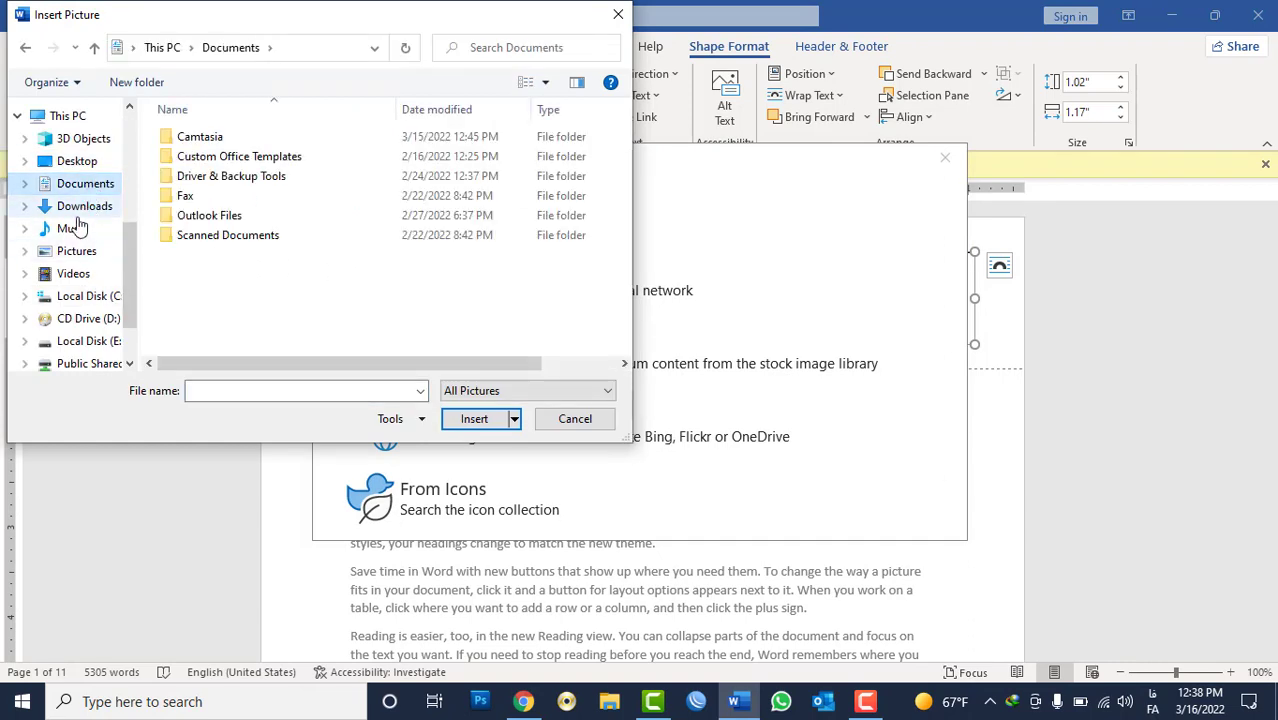
{"action": "left_click", "coordinate": [76, 251]}
{"action": "double_click", "coordinate": [433, 172]}
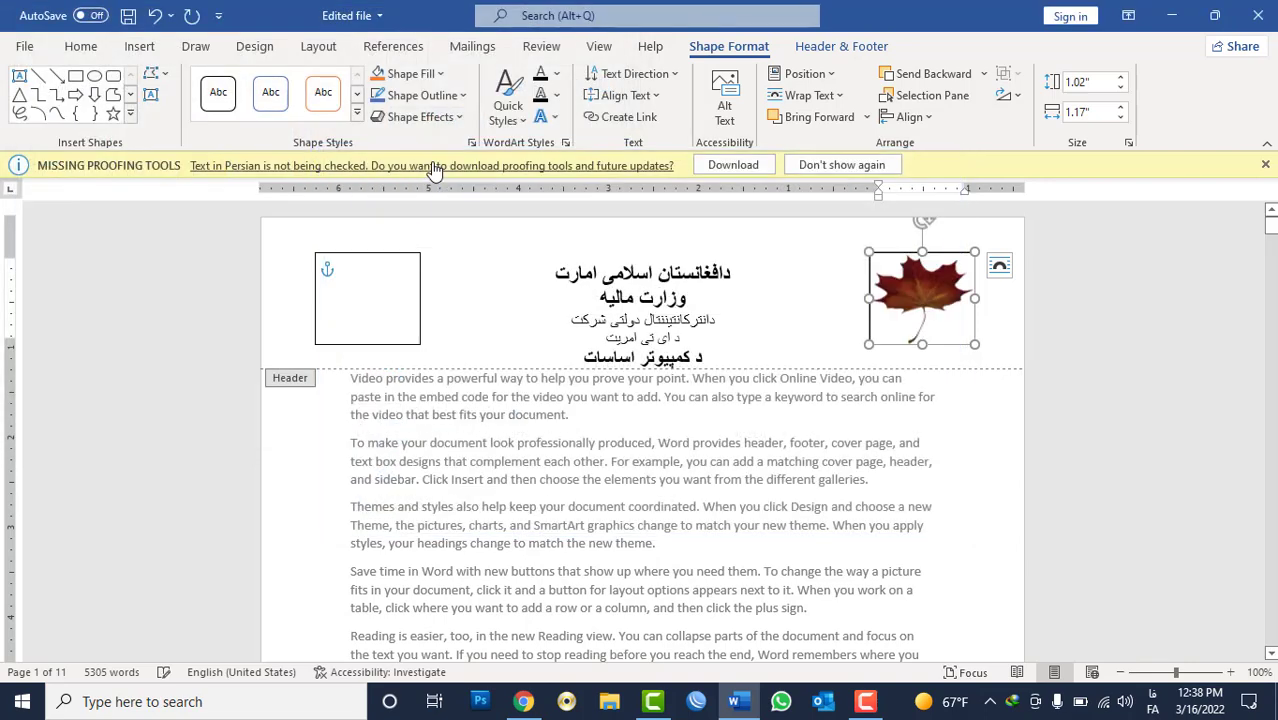
{"action": "left_click_drag", "start_coordinate": [922, 344], "coordinate": [923, 351]}
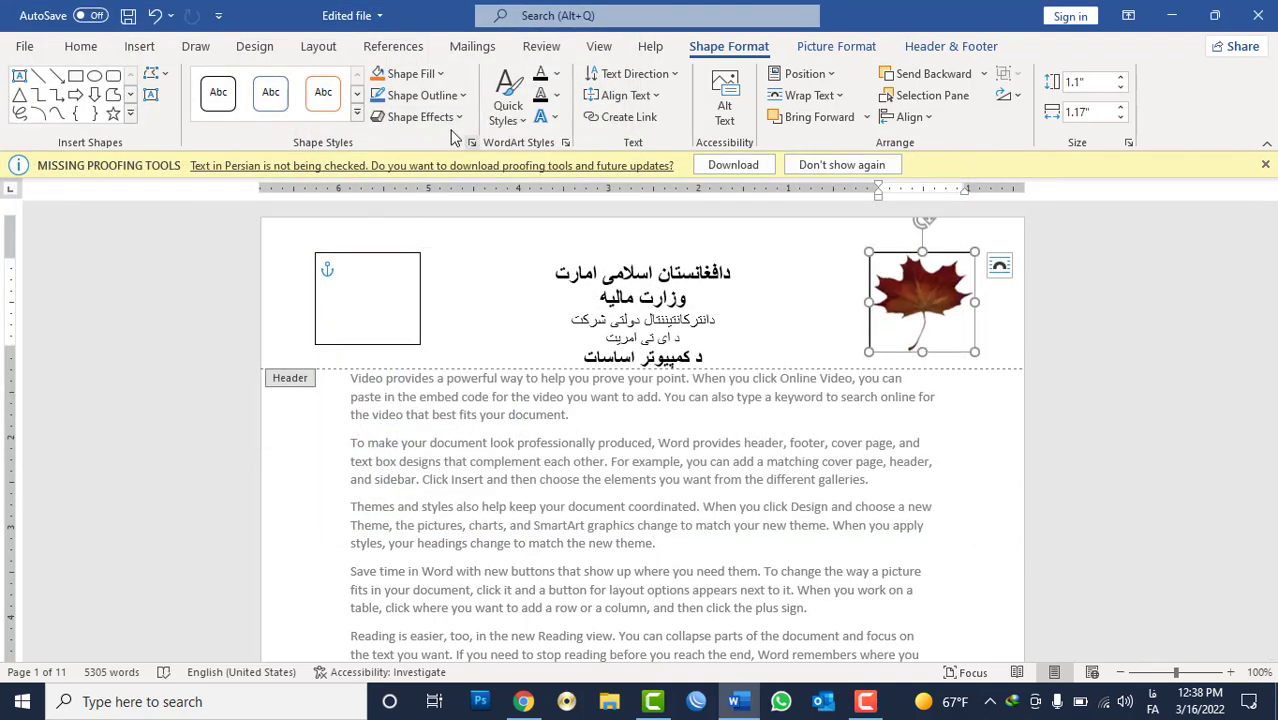
Step: Remove the leaf's outline, delete the empty left box, and copy the leaf to the left
{"action": "left_click", "coordinate": [420, 95]}
{"action": "left_click", "coordinate": [433, 302]}
{"action": "left_click", "coordinate": [392, 253]}
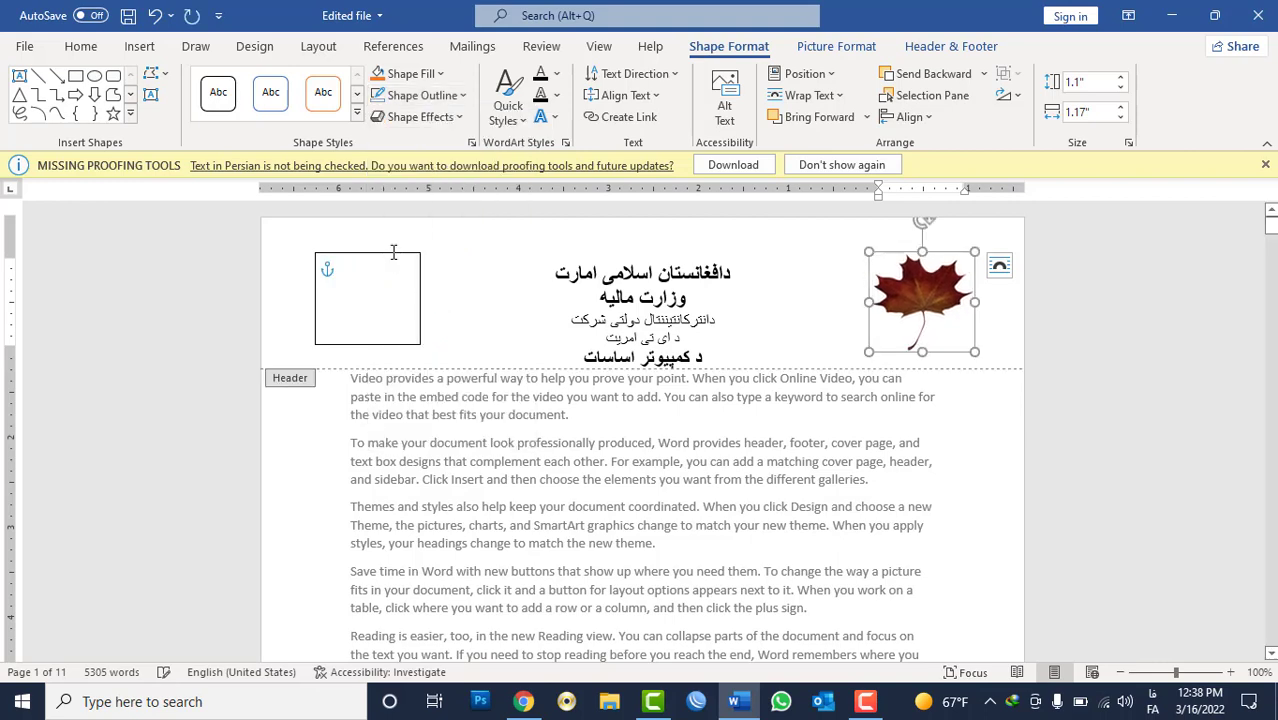
{"action": "left_click", "coordinate": [392, 258]}
{"action": "key", "text": "Delete"}
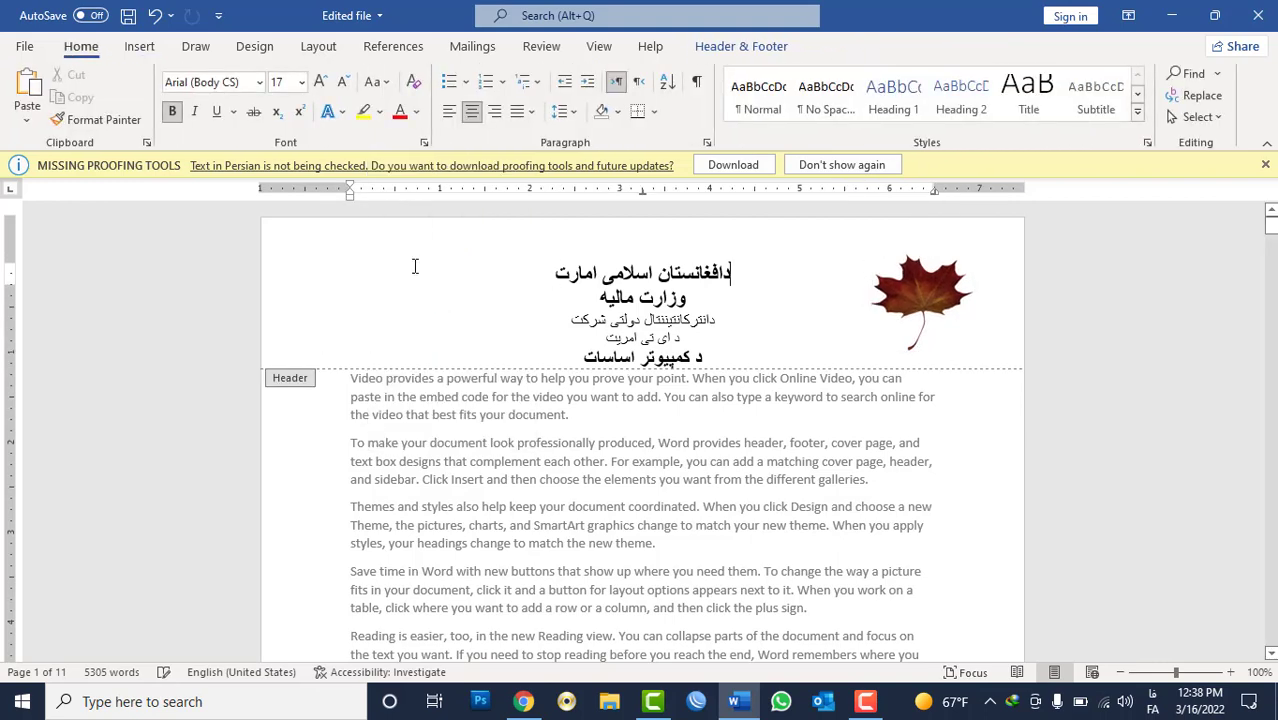
{"action": "left_click", "coordinate": [928, 320]}
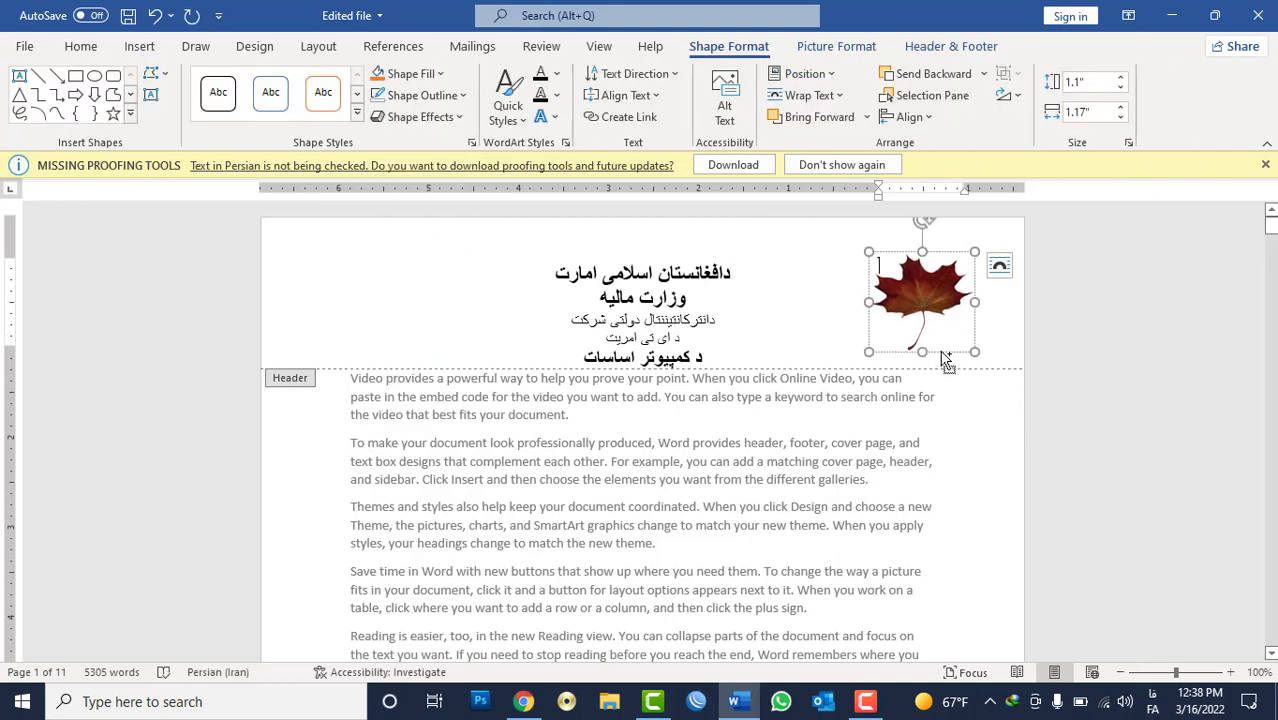
{"action": "mouse_move", "coordinate": [942, 356]}
{"action": "left_mouse_down"}
{"action": "mouse_move", "coordinate": [461, 336]}
{"action": "mouse_move", "coordinate": [389, 312]}
{"action": "left_mouse_up"}
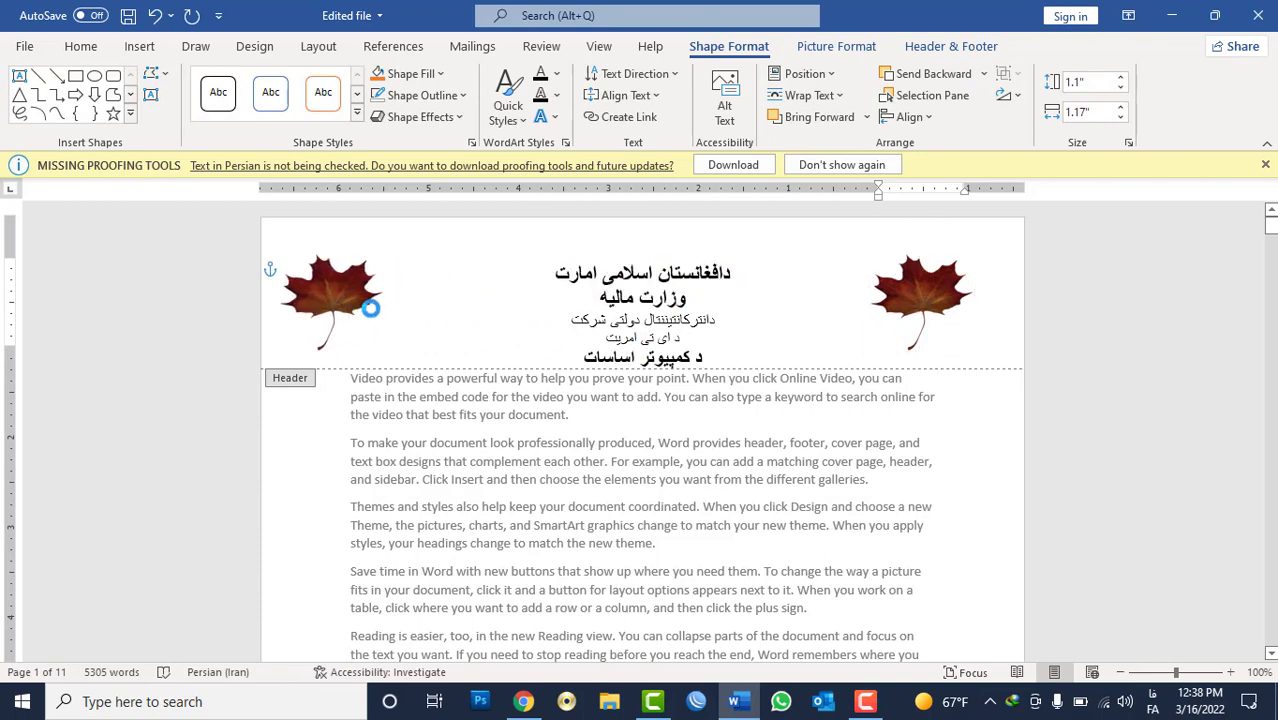
{"action": "double_click", "coordinate": [668, 470]}
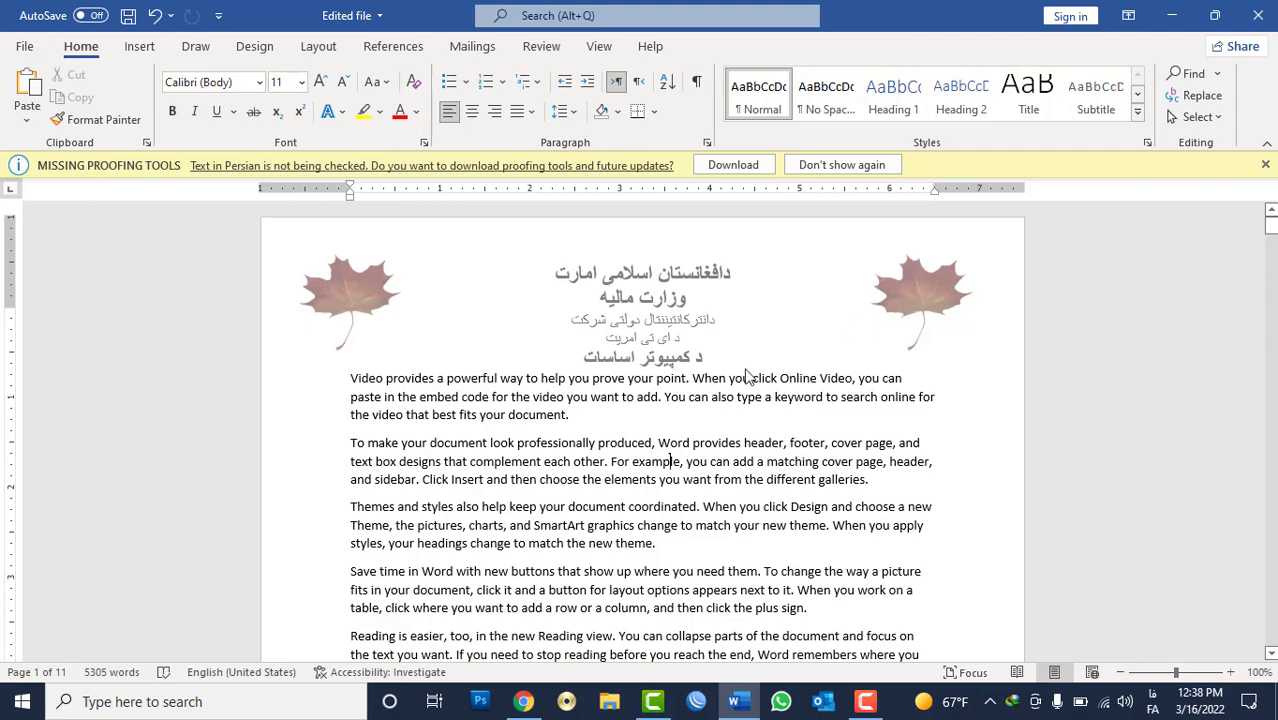
Step: Reopen the page-1 header with the maple-leaf images and Persian heading for editing
{"action": "scroll", "coordinate": [650, 277], "scroll_direction": "down", "scroll_amount": 4}
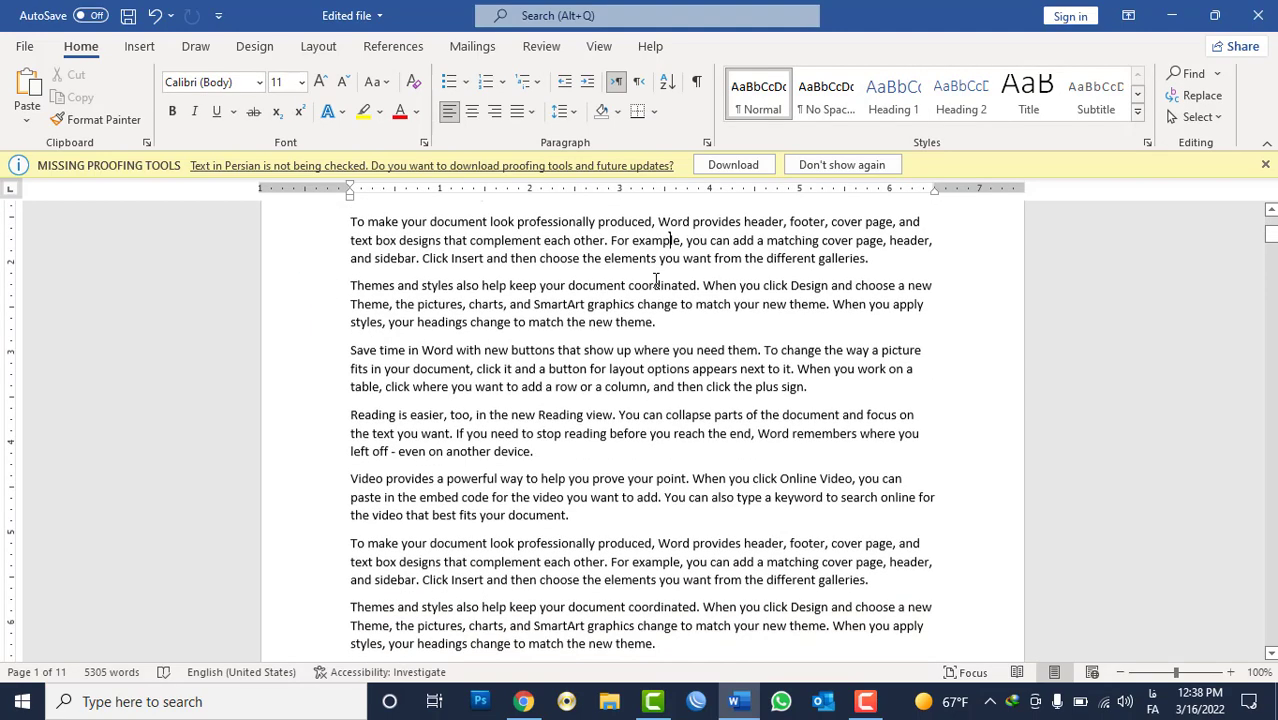
{"action": "scroll", "coordinate": [650, 277], "scroll_direction": "down", "scroll_amount": 6}
{"action": "scroll", "coordinate": [652, 279], "scroll_direction": "down", "scroll_amount": 6}
{"action": "scroll", "coordinate": [656, 283], "scroll_direction": "down", "scroll_amount": 4}
{"action": "scroll", "coordinate": [656, 283], "scroll_direction": "down", "scroll_amount": 5}
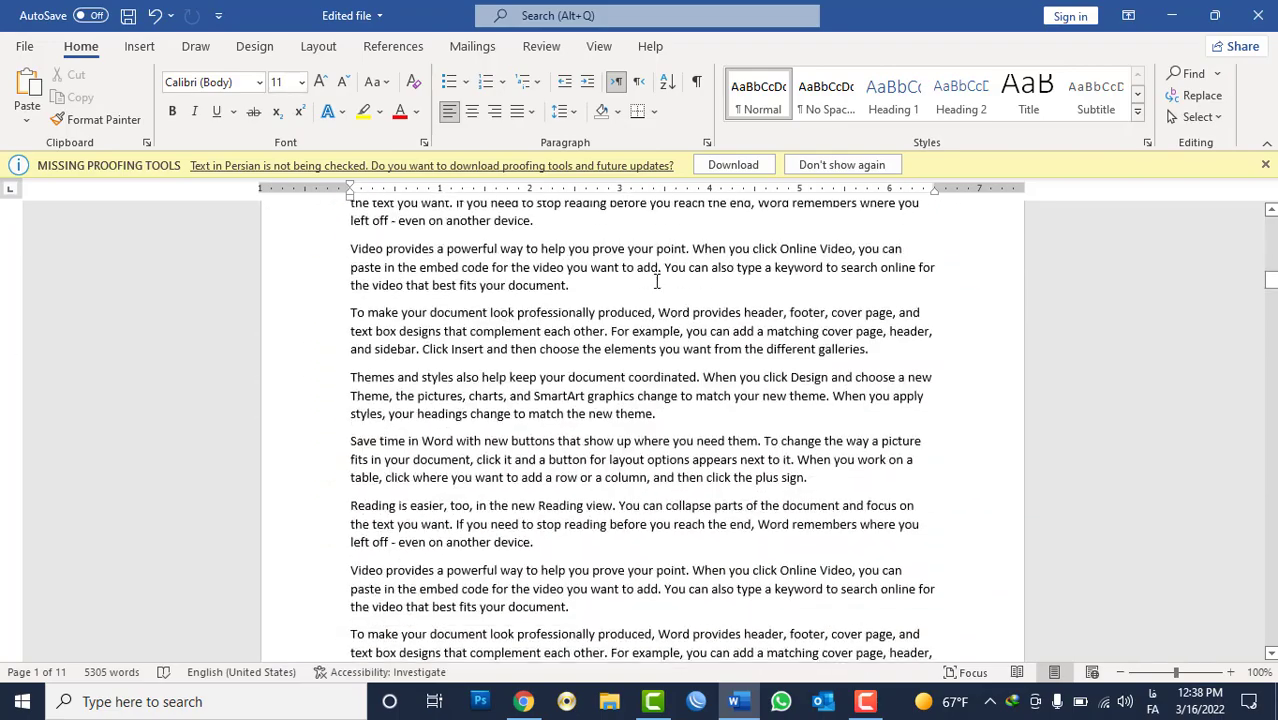
{"action": "scroll", "coordinate": [656, 282], "scroll_direction": "down", "scroll_amount": 1}
{"action": "scroll", "coordinate": [657, 281], "scroll_direction": "down", "scroll_amount": 1}
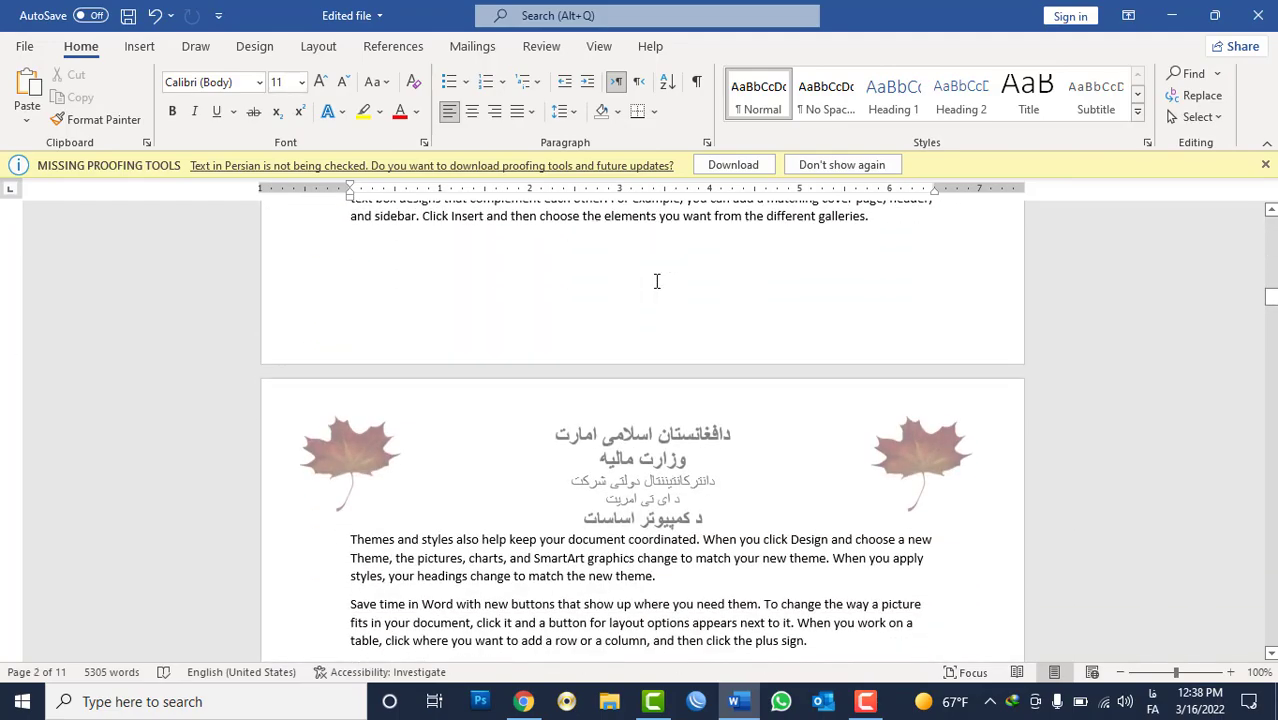
{"action": "scroll", "coordinate": [656, 281], "scroll_direction": "up", "scroll_amount": 5}
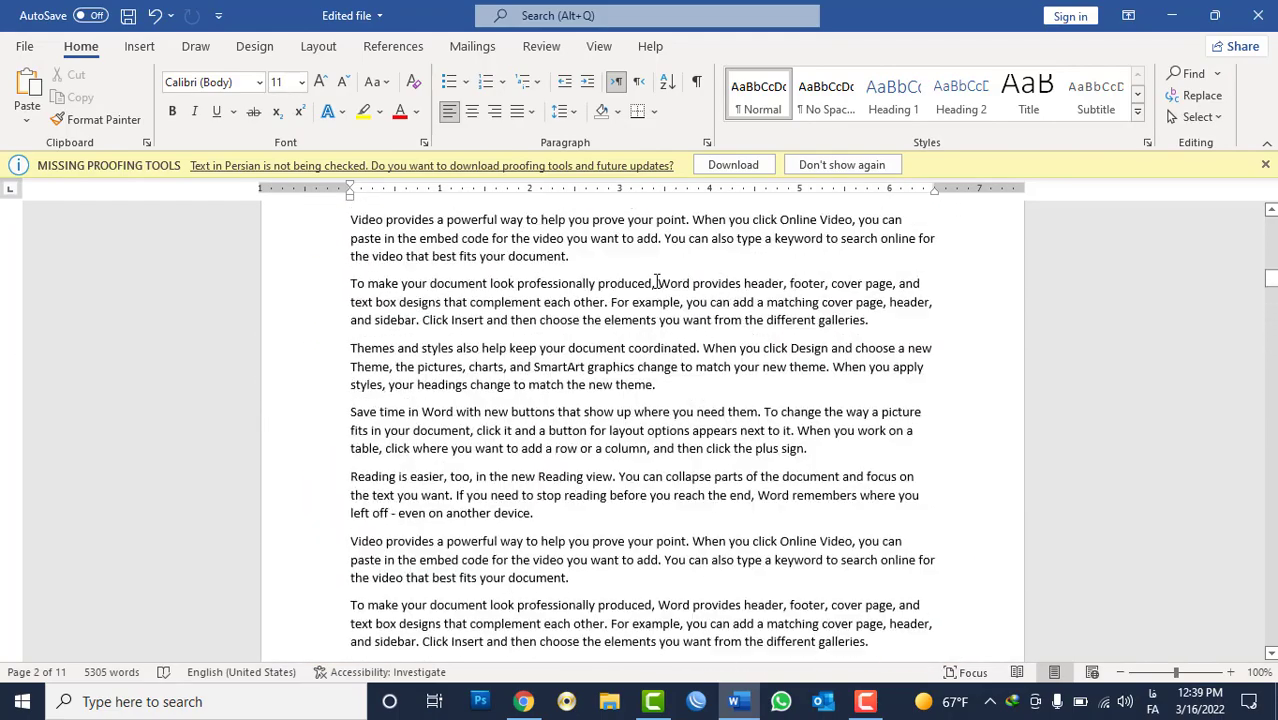
{"action": "scroll", "coordinate": [656, 281], "scroll_direction": "up", "scroll_amount": 5}
{"action": "scroll", "coordinate": [656, 281], "scroll_direction": "up", "scroll_amount": 4}
{"action": "scroll", "coordinate": [656, 281], "scroll_direction": "up", "scroll_amount": 3}
{"action": "scroll", "coordinate": [656, 281], "scroll_direction": "up", "scroll_amount": 3}
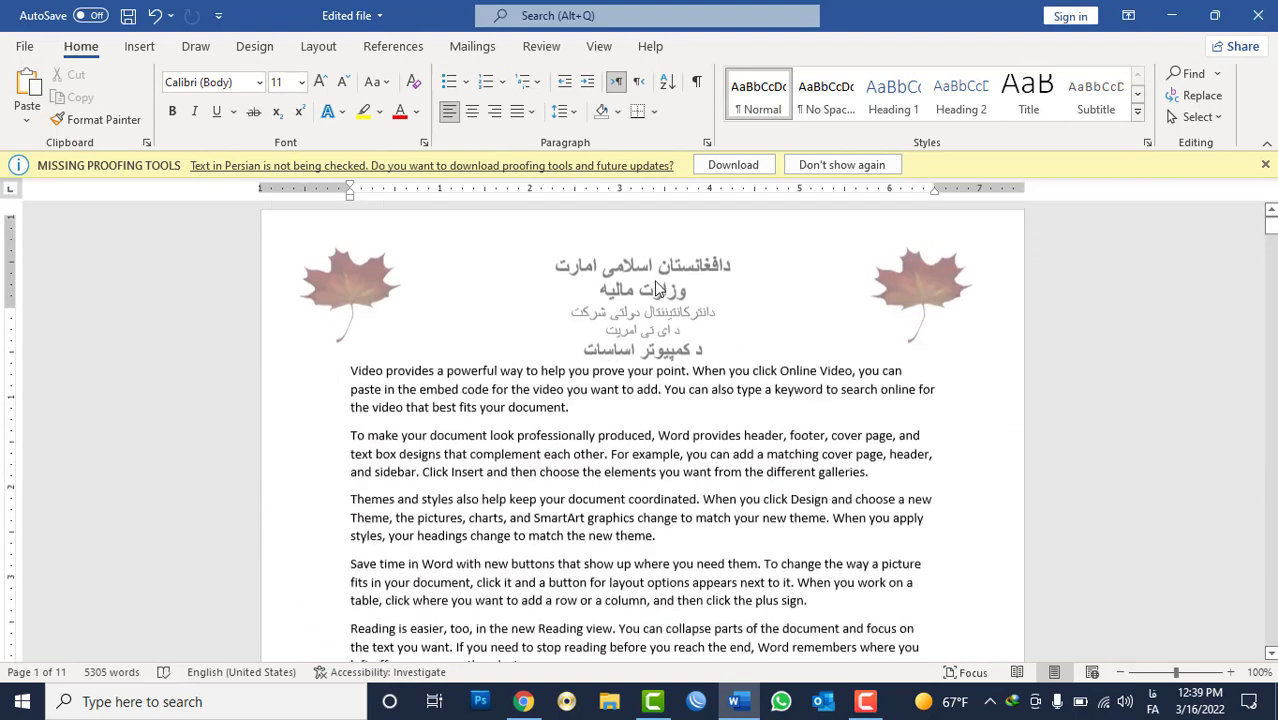
{"action": "double_click", "coordinate": [640, 290]}
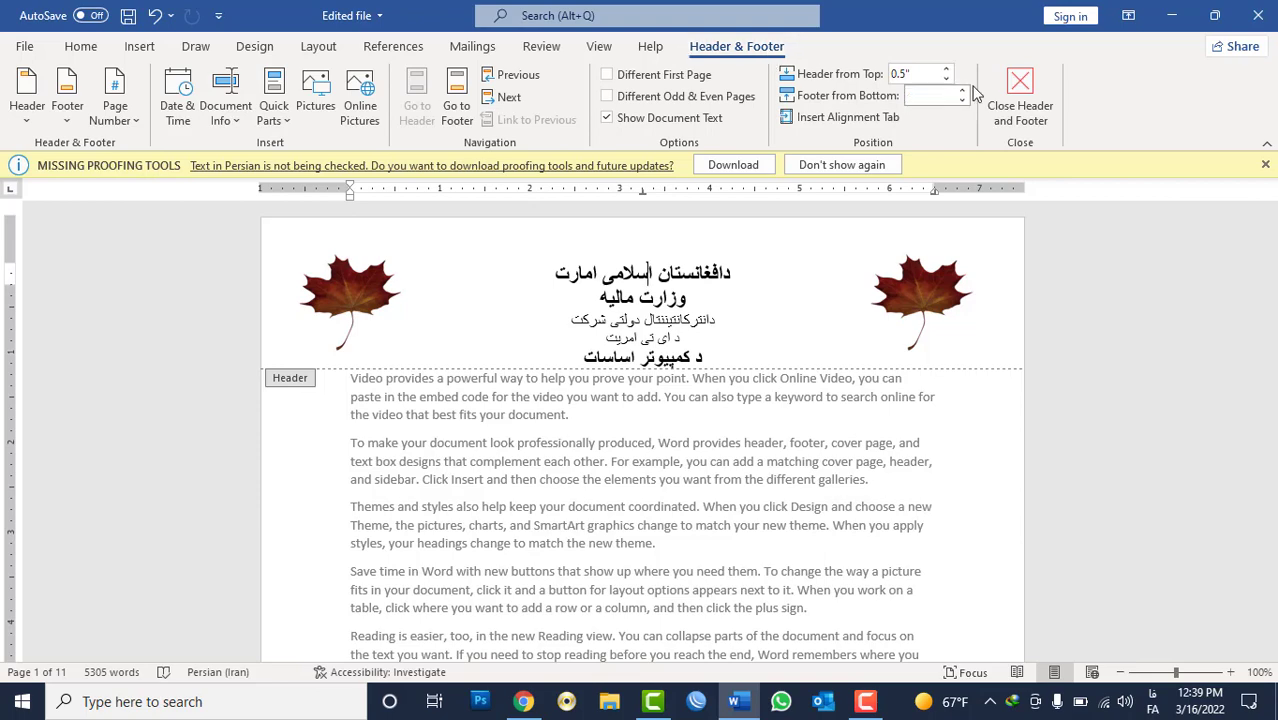
Step: Close the header and reopen it through Insert > Header > Edit Header
{"action": "left_click", "coordinate": [1020, 95]}
{"action": "left_click", "coordinate": [143, 50]}
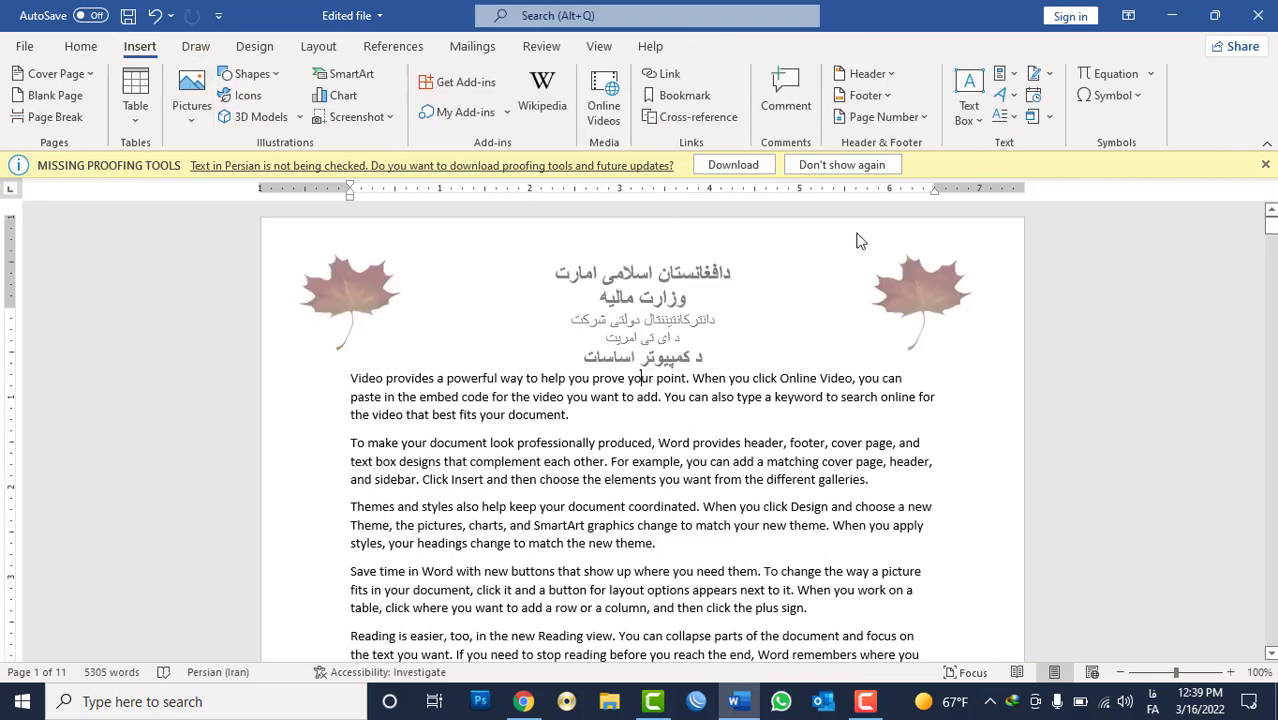
{"action": "left_click", "coordinate": [866, 74]}
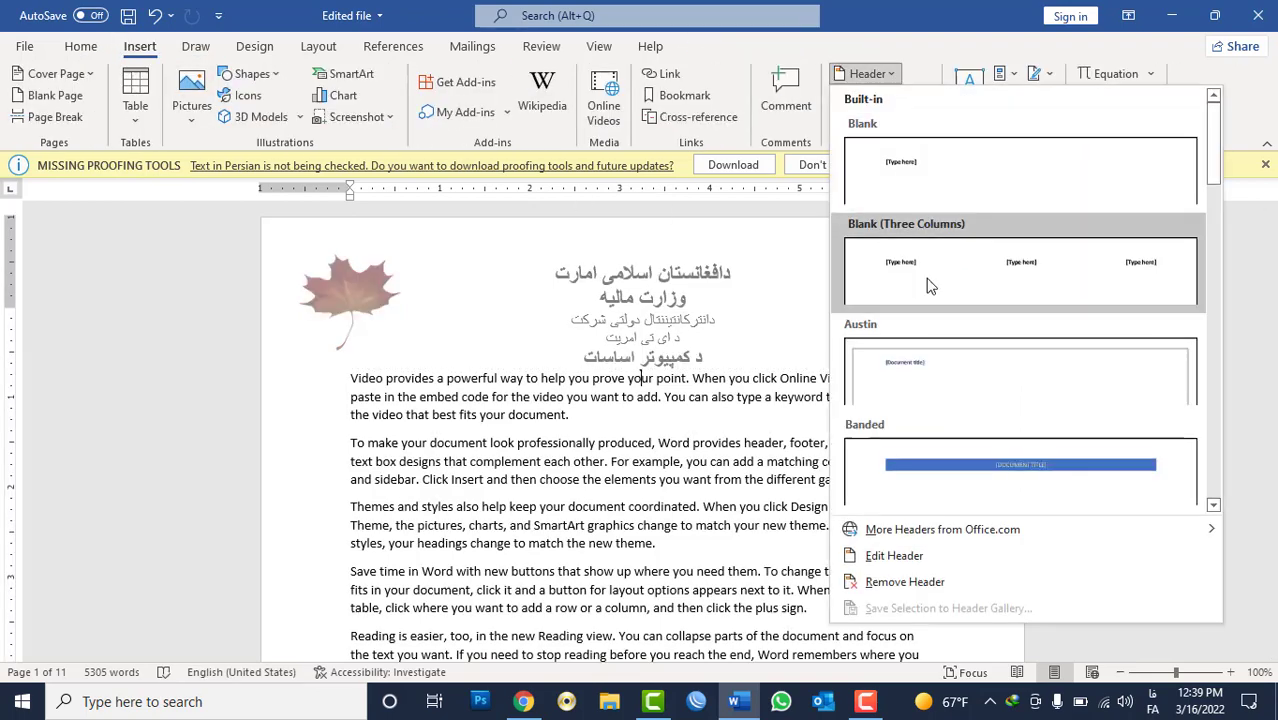
{"action": "left_click", "coordinate": [930, 556]}
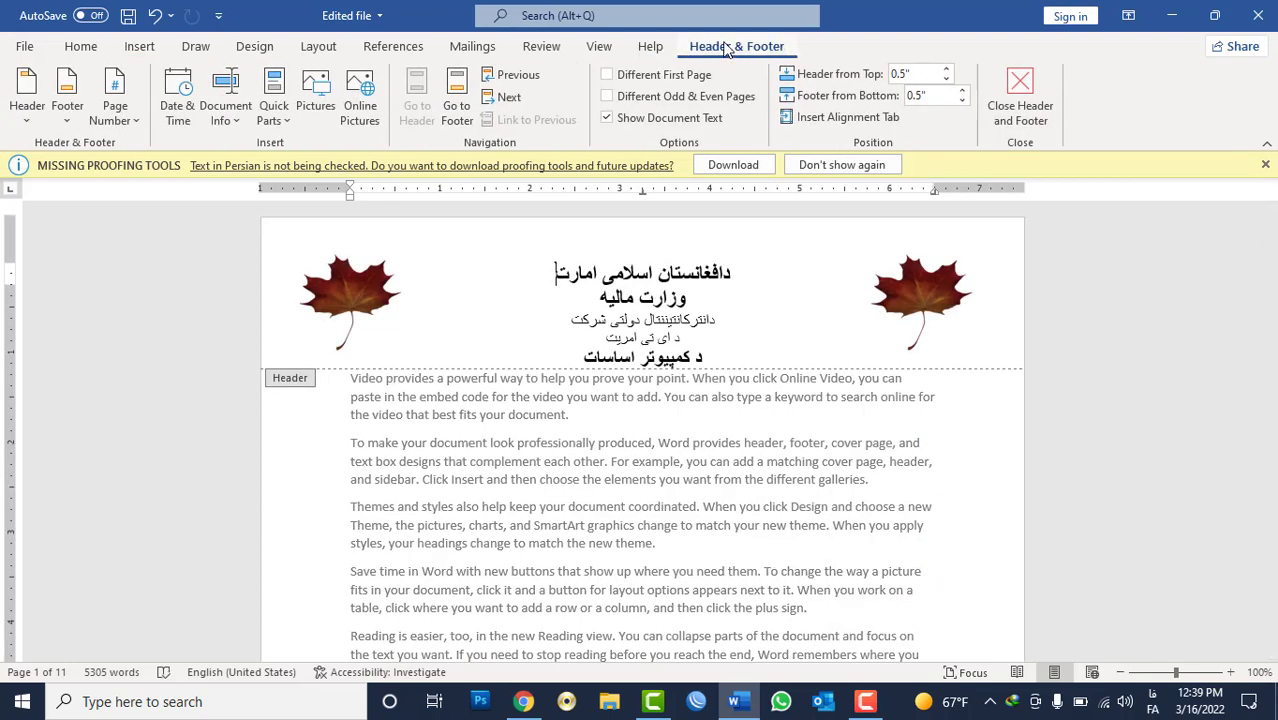
Step: Lower the Header from Top distance to 0.2" and close header editing
{"action": "left_click", "coordinate": [946, 80]}
{"action": "left_click", "coordinate": [946, 80]}
{"action": "left_click", "coordinate": [948, 80]}
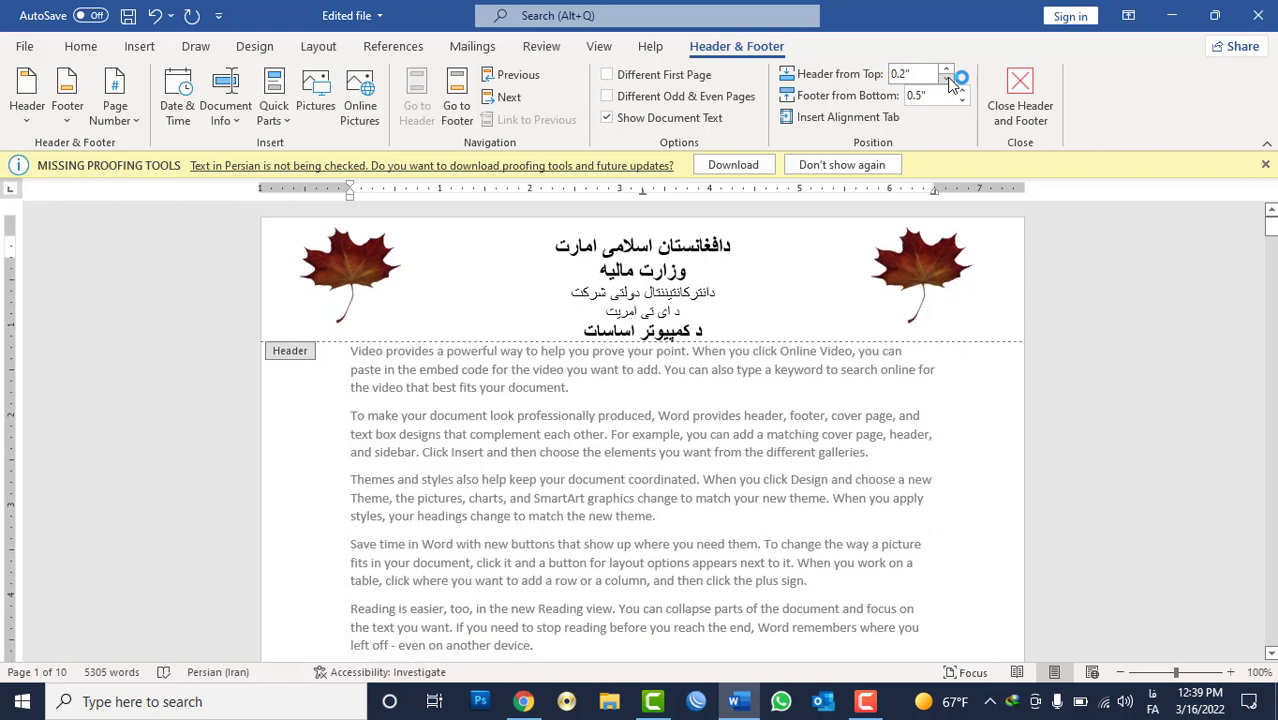
{"action": "left_click", "coordinate": [948, 80]}
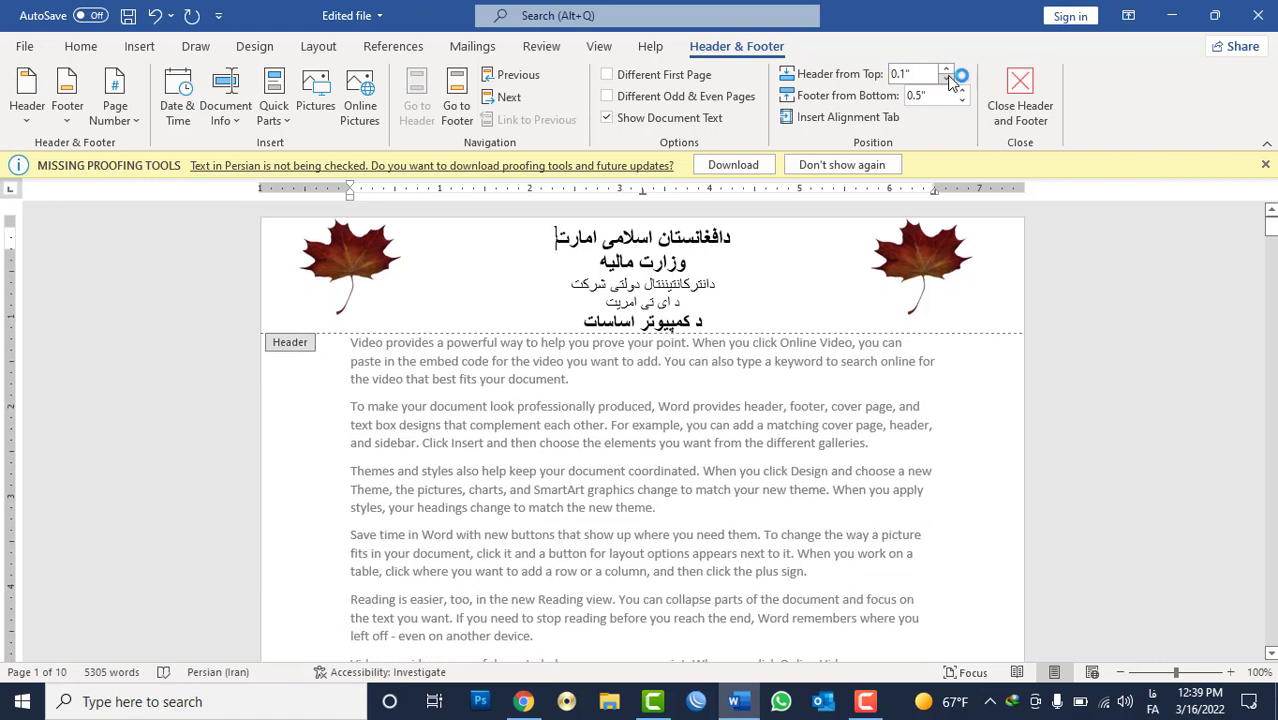
{"action": "left_click", "coordinate": [946, 73]}
{"action": "left_click", "coordinate": [1020, 100]}
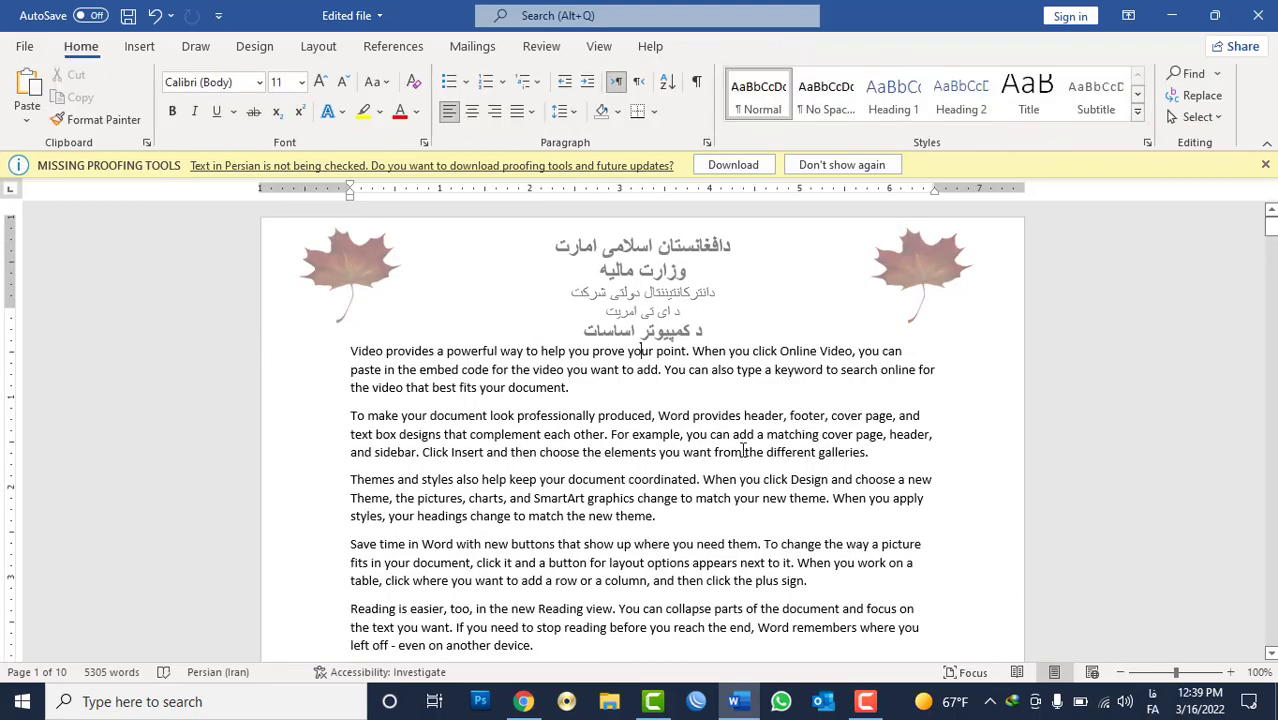
{"action": "scroll", "coordinate": [743, 451], "scroll_direction": "down", "scroll_amount": 3}
{"action": "scroll", "coordinate": [742, 470], "scroll_direction": "down", "scroll_amount": 2}
{"action": "scroll", "coordinate": [741, 490], "scroll_direction": "down", "scroll_amount": 3}
{"action": "scroll", "coordinate": [740, 502], "scroll_direction": "down", "scroll_amount": 3}
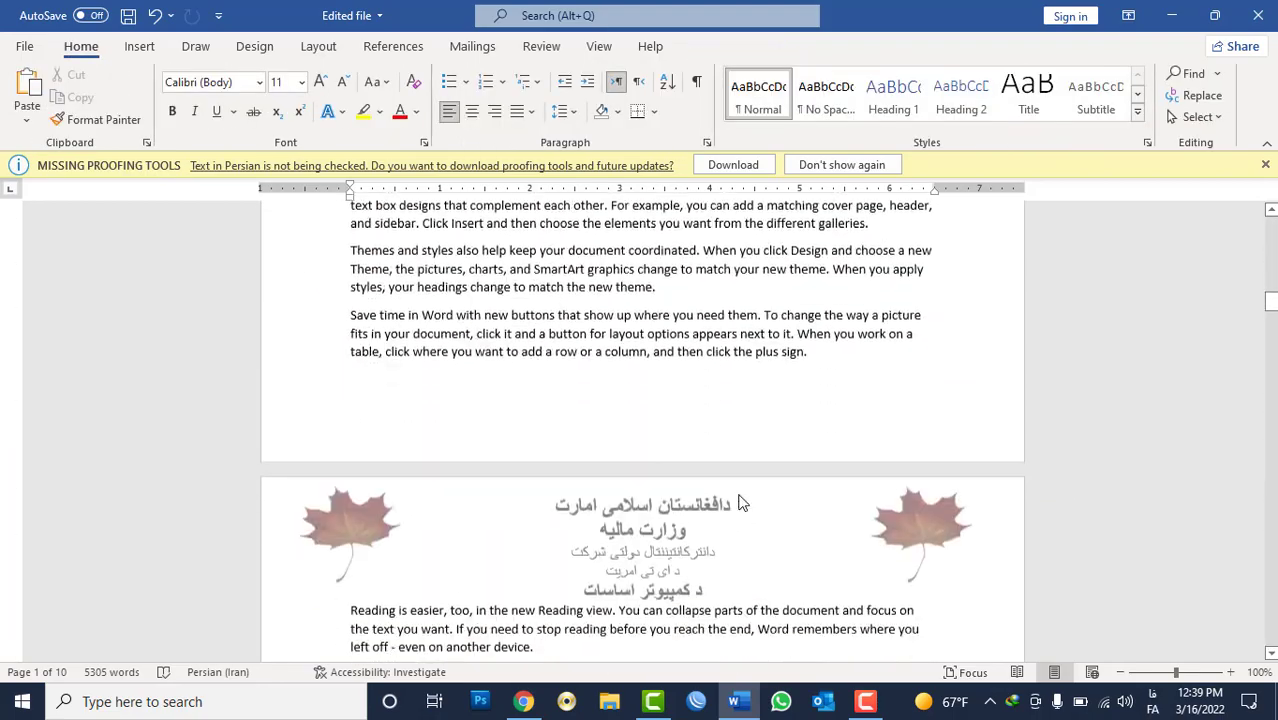
{"action": "scroll", "coordinate": [740, 502], "scroll_direction": "down", "scroll_amount": 3}
{"action": "scroll", "coordinate": [738, 495], "scroll_direction": "down", "scroll_amount": 3}
{"action": "scroll", "coordinate": [737, 491], "scroll_direction": "down", "scroll_amount": 3}
{"action": "scroll", "coordinate": [745, 490], "scroll_direction": "down", "scroll_amount": 3}
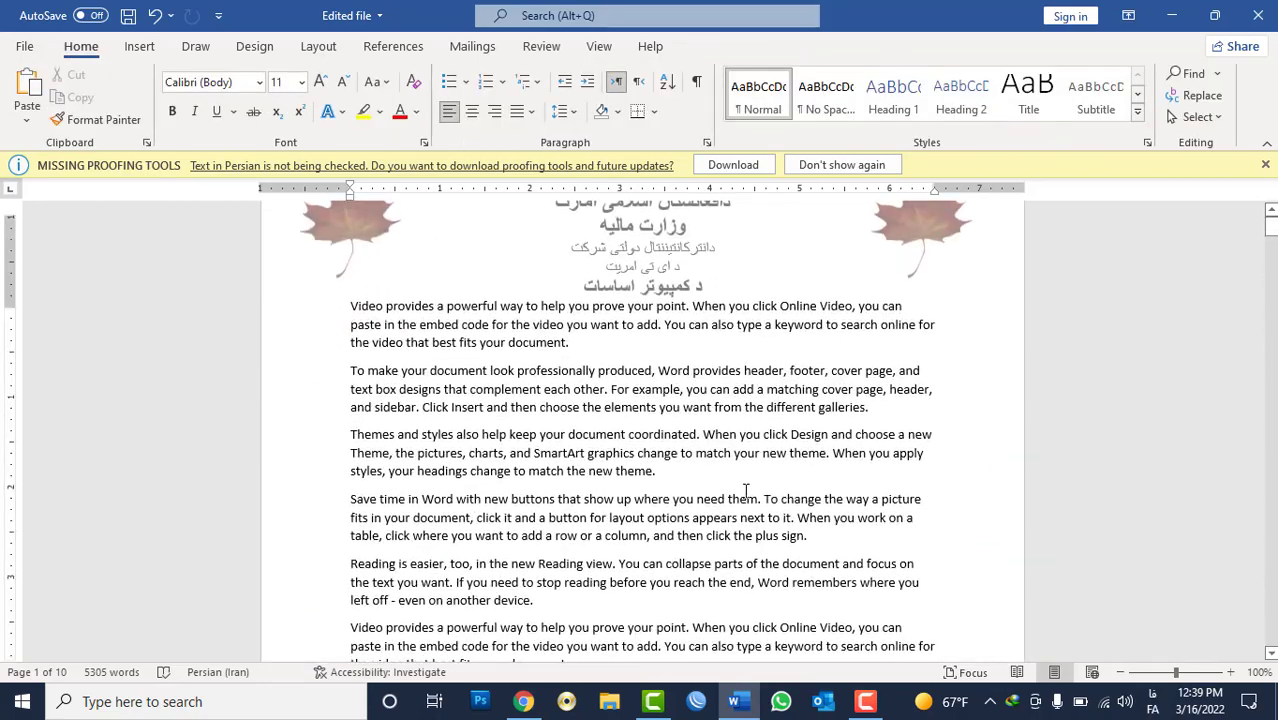
{"action": "scroll", "coordinate": [745, 490], "scroll_direction": "up", "scroll_amount": 1}
{"action": "scroll", "coordinate": [641, 386], "scroll_direction": "down", "scroll_amount": 7}
{"action": "scroll", "coordinate": [610, 440], "scroll_direction": "down", "scroll_amount": 3}
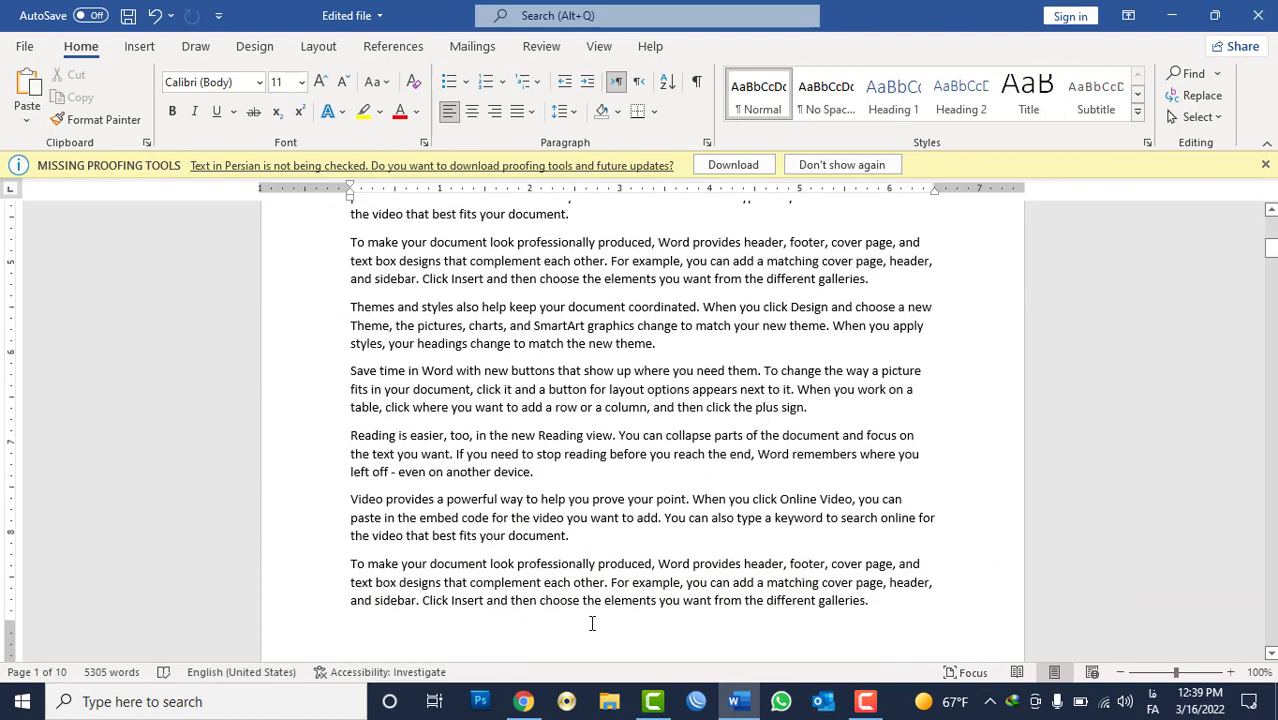
{"action": "scroll", "coordinate": [557, 528], "scroll_direction": "down", "scroll_amount": 5}
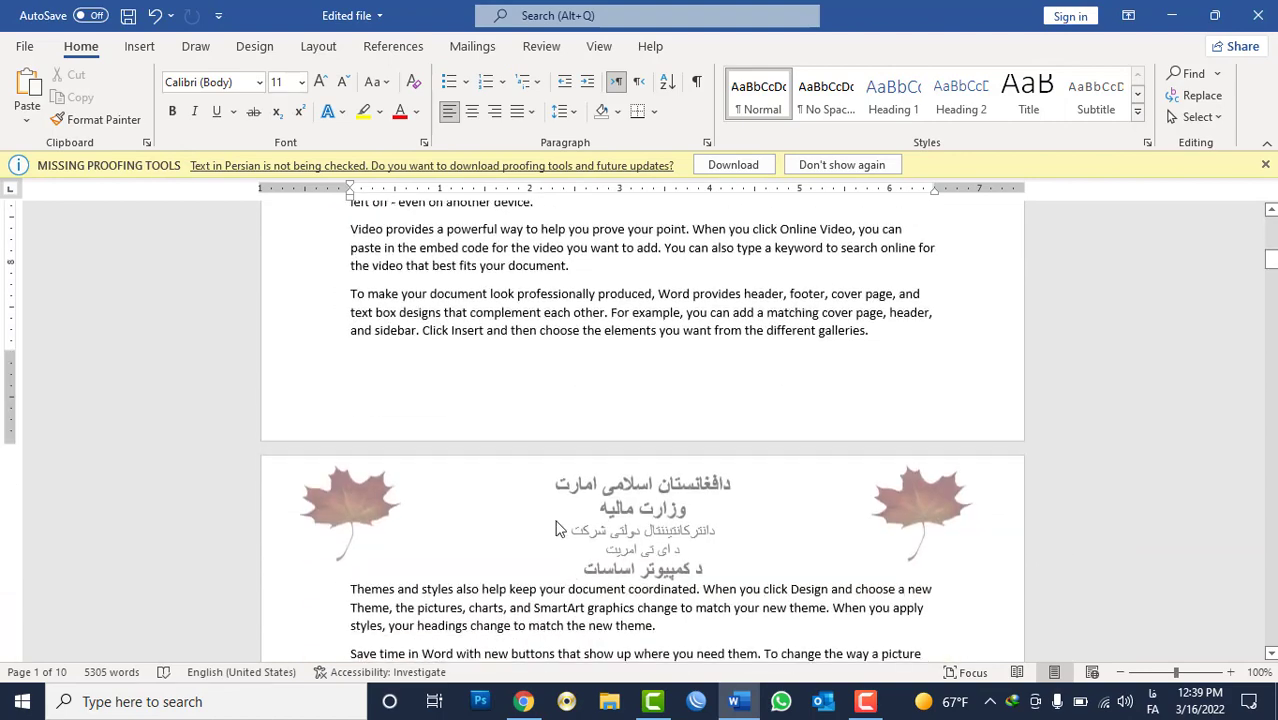
Step: Browse the Insert > Footer designs and choose Edit Footer
{"action": "left_click", "coordinate": [139, 46]}
{"action": "left_click", "coordinate": [884, 96]}
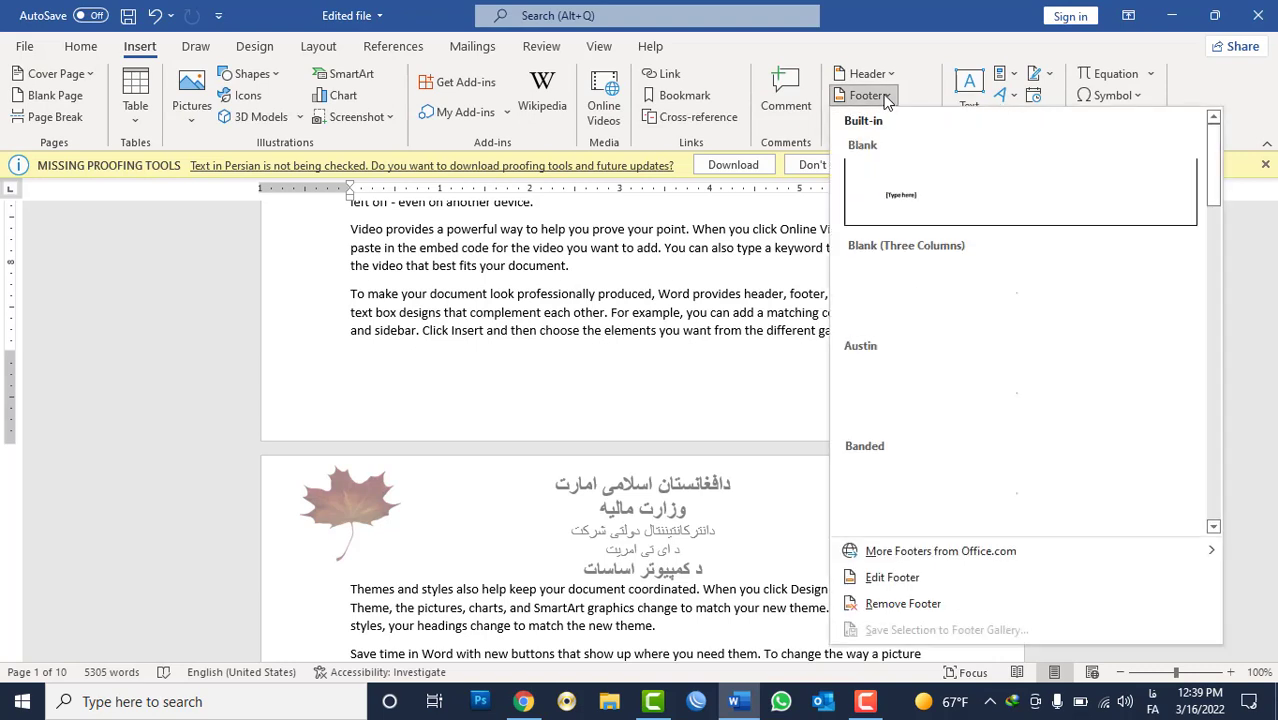
{"action": "scroll", "coordinate": [983, 401], "scroll_direction": "down", "scroll_amount": 3}
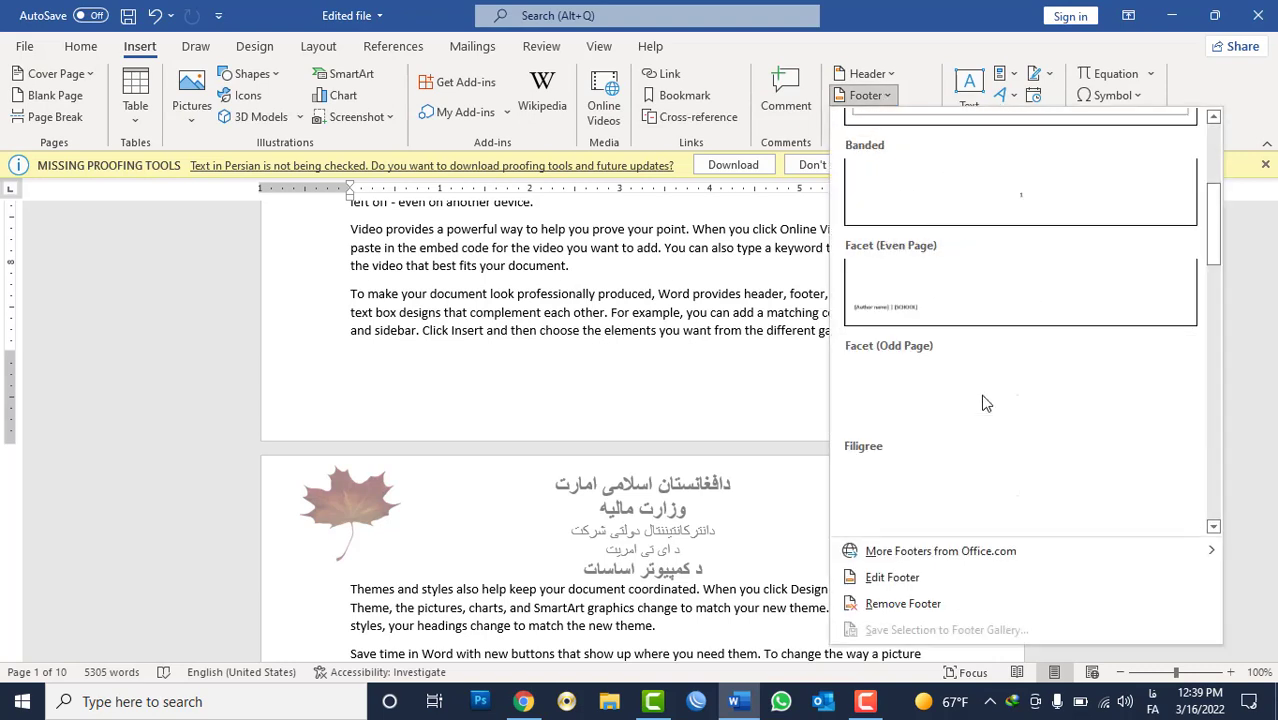
{"action": "scroll", "coordinate": [1057, 498], "scroll_direction": "down", "scroll_amount": 3}
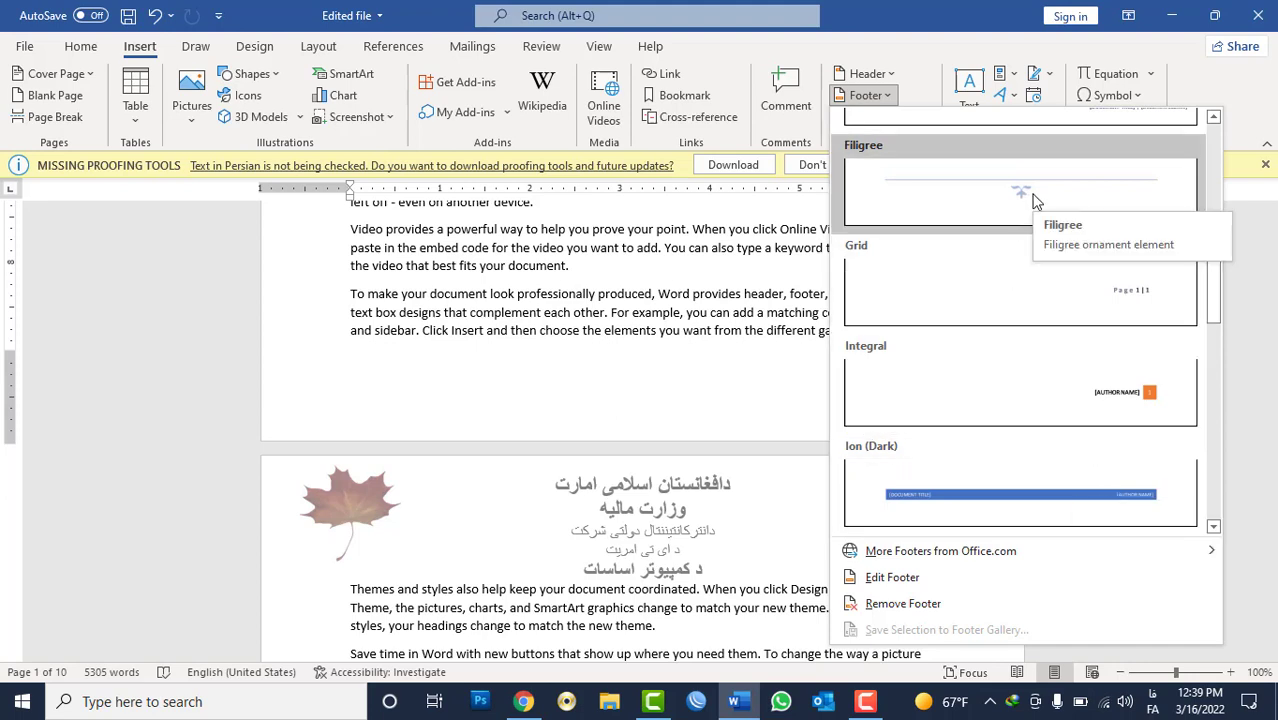
{"action": "scroll", "coordinate": [1036, 320], "scroll_direction": "down", "scroll_amount": 3}
{"action": "scroll", "coordinate": [1033, 356], "scroll_direction": "down", "scroll_amount": 5}
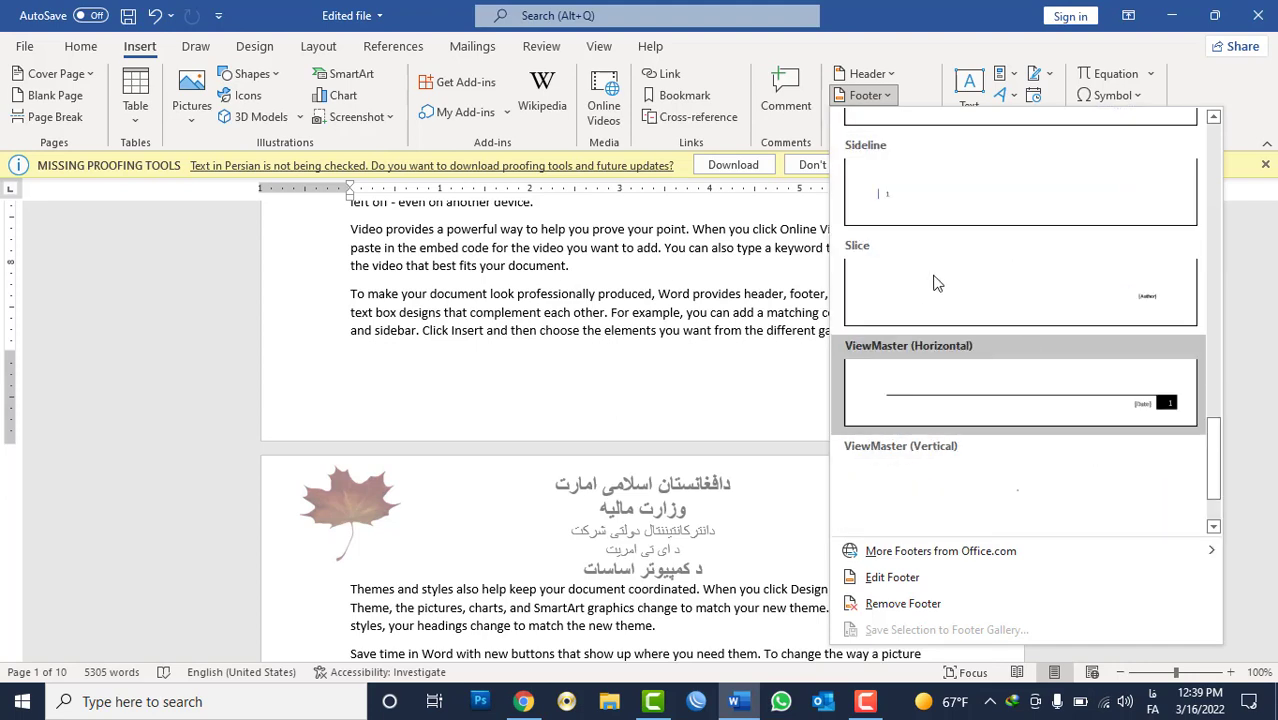
{"action": "scroll", "coordinate": [1006, 310], "scroll_direction": "down", "scroll_amount": 1}
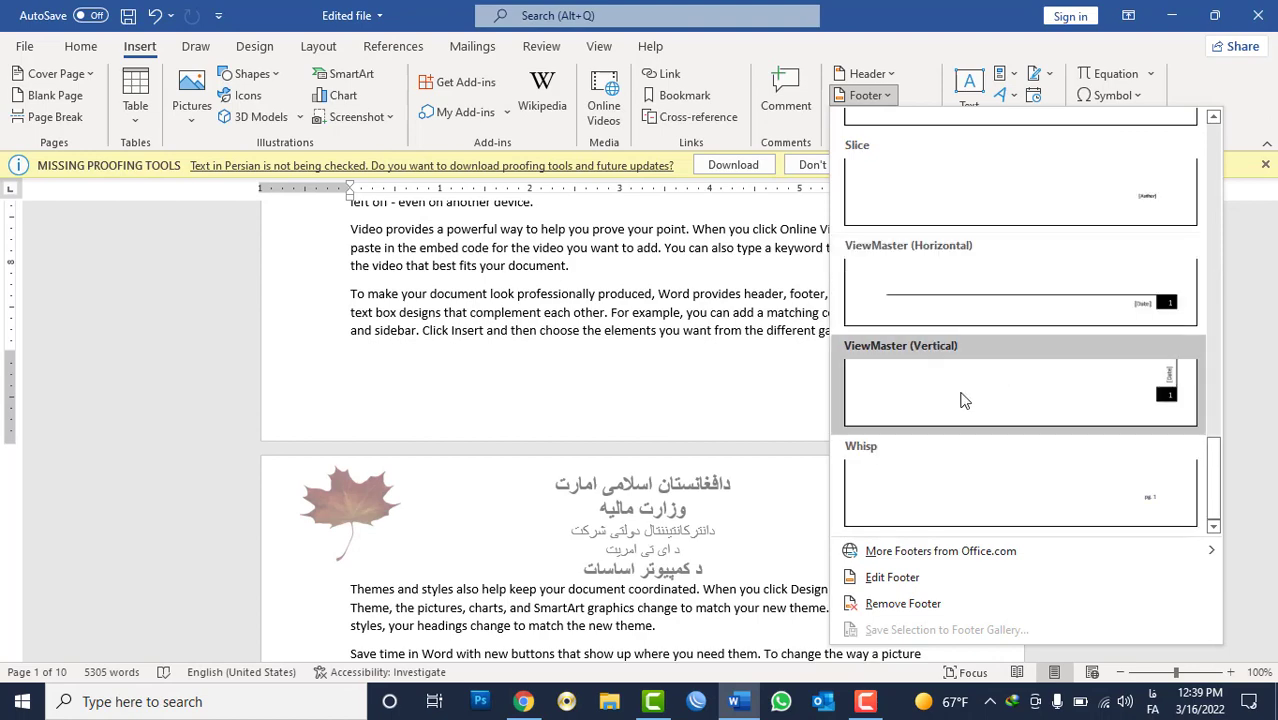
{"action": "left_click", "coordinate": [878, 587]}
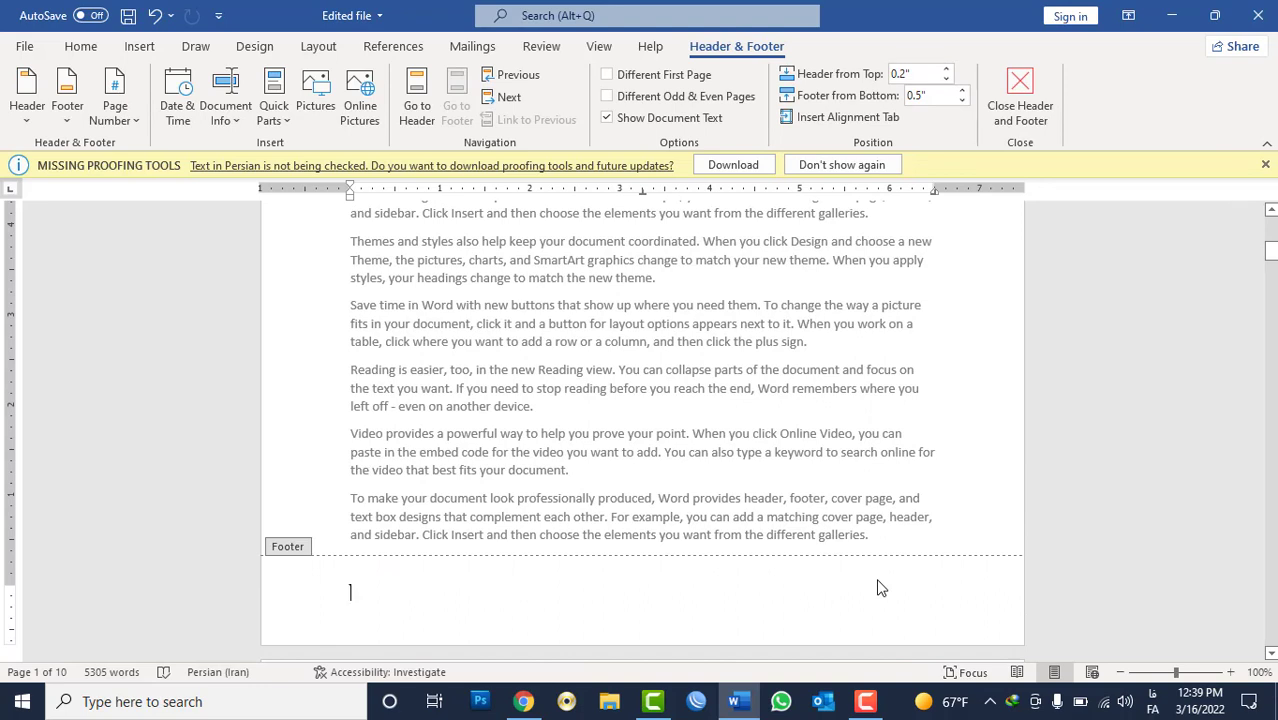
Step: Type the Persian credit line naming the document's compiler in the footer
{"action": "key", "text": "alt+shift"}
{"action": "type", "text": "ځی"}
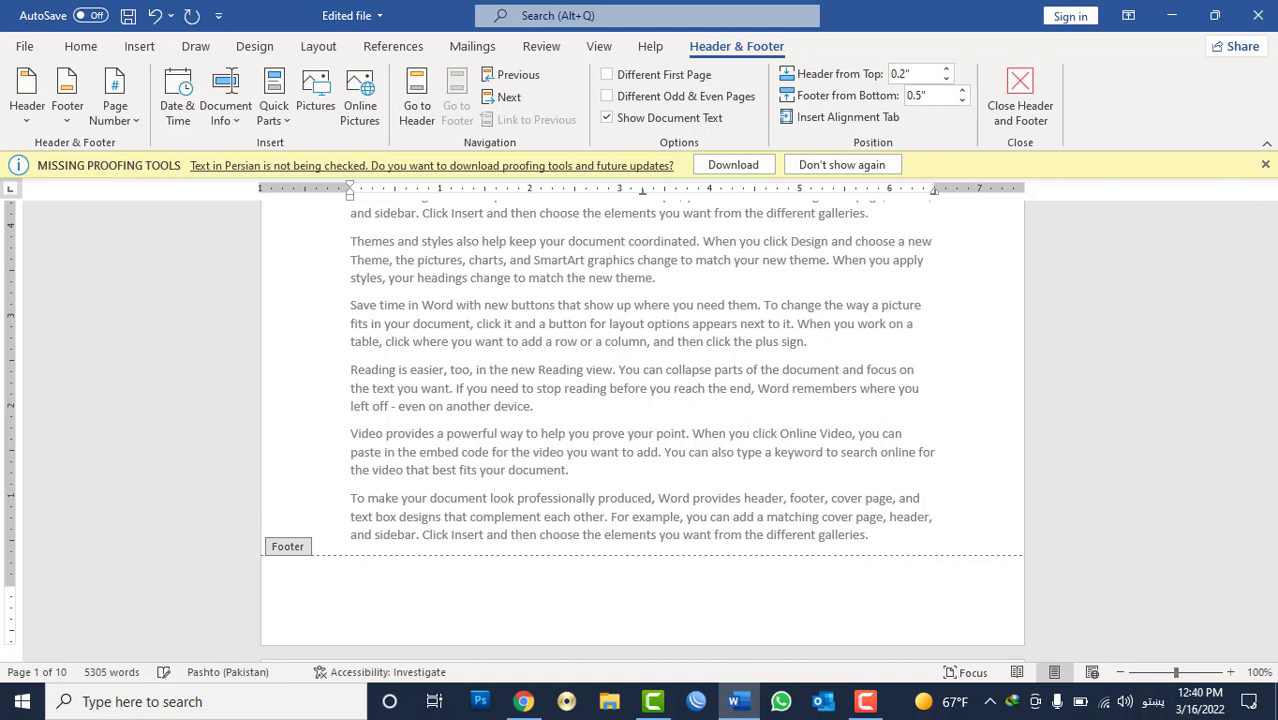
{"action": "key", "text": "alt+shift"}
{"action": "key", "text": "alt+shift"}
{"action": "type", "text": "ترتیب کونکی"}
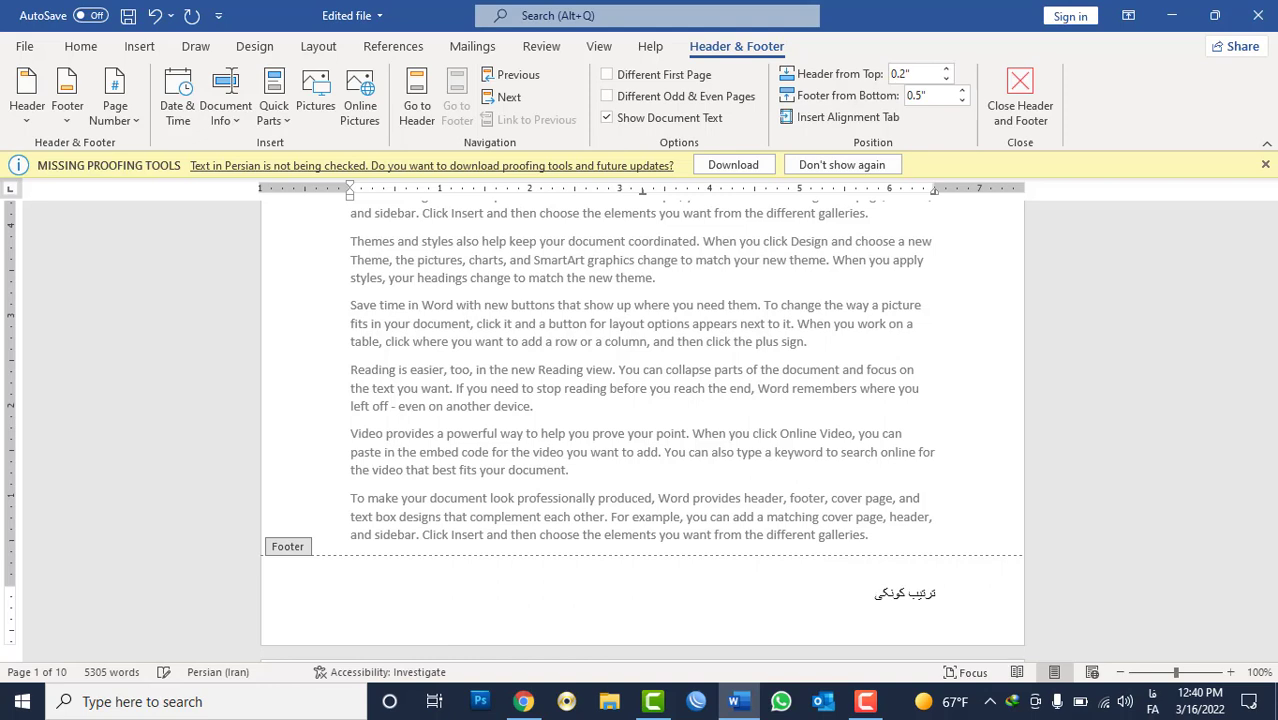
{"action": "type", "text": ":م"}
{"action": "key", "text": "ctrl+e"}
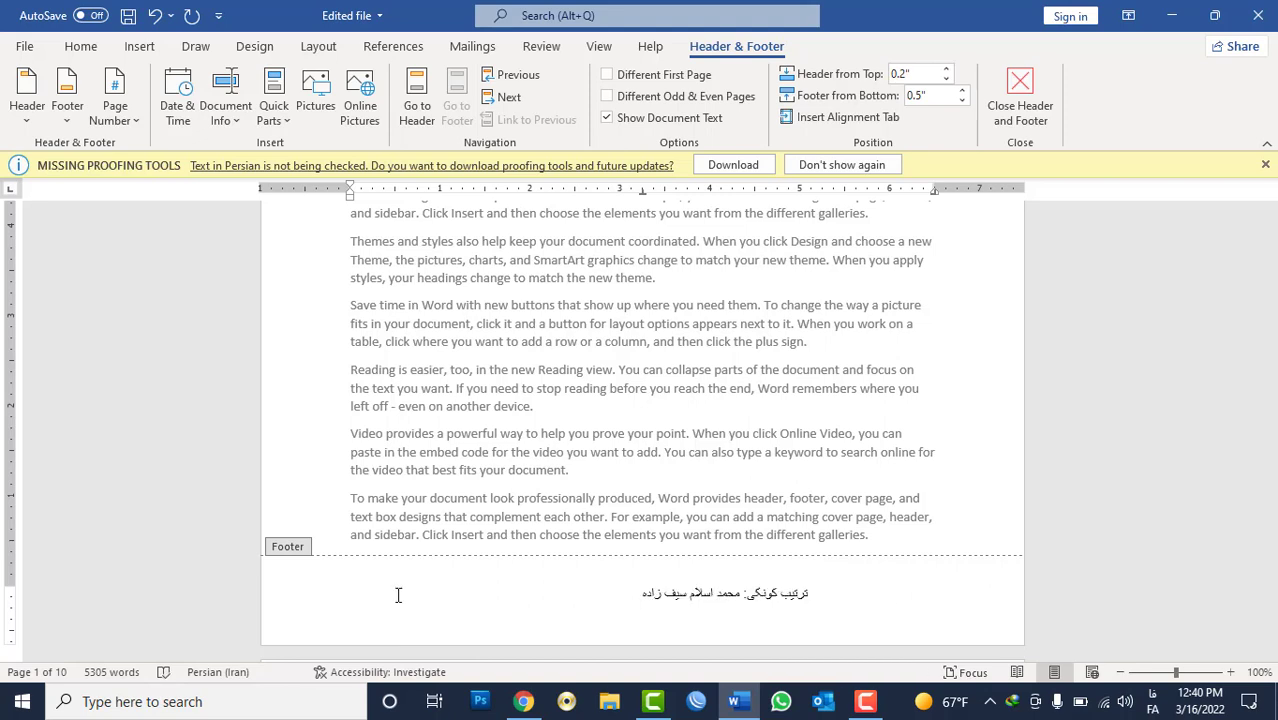
{"action": "key", "text": "alt+shift"}
{"action": "key", "text": "ctrl+z"}
{"action": "key", "text": "ctrl+y"}
Step: Make the footer line right-to-left and right-aligned
{"action": "key", "text": "ctrl+a"}
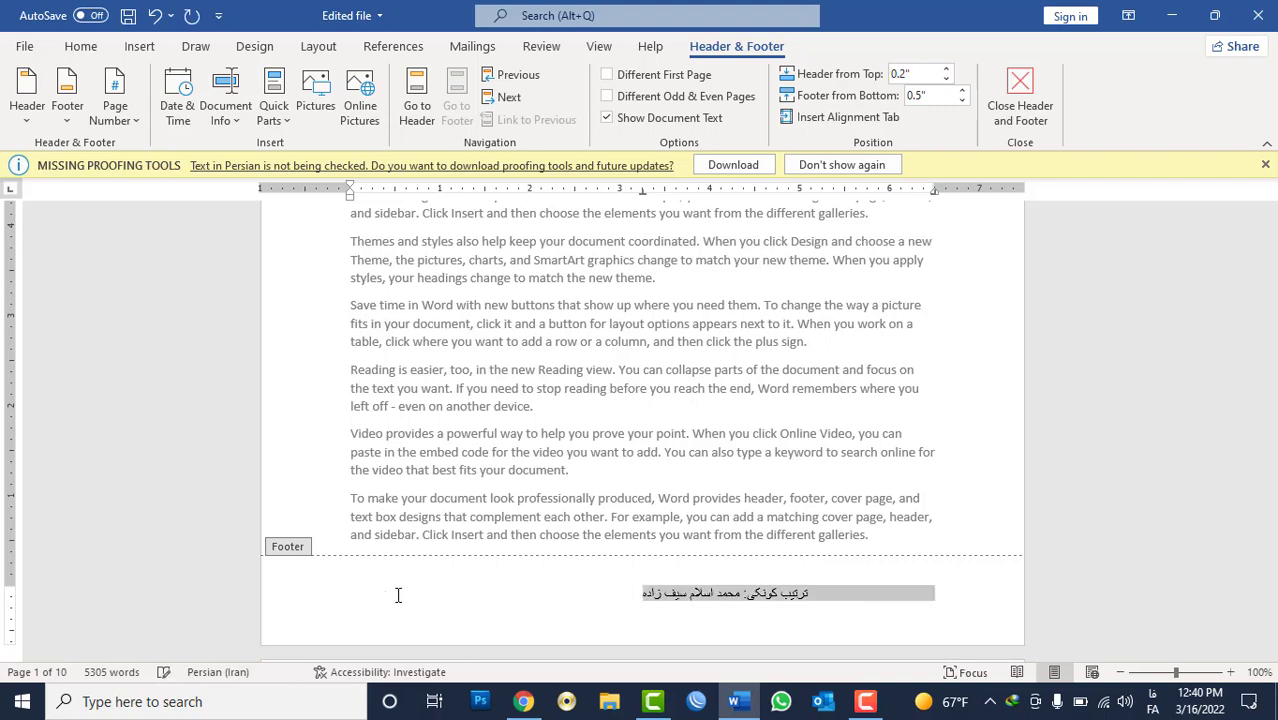
{"action": "left_click", "coordinate": [82, 47]}
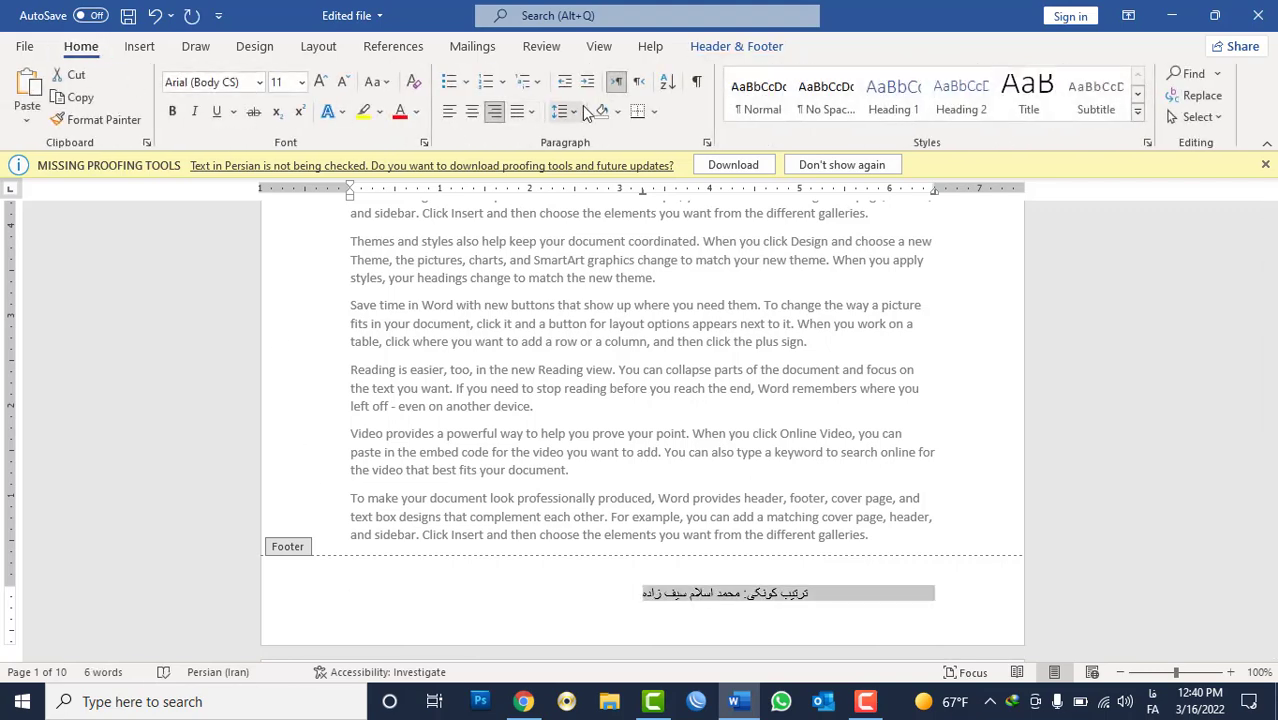
{"action": "left_click", "coordinate": [640, 84]}
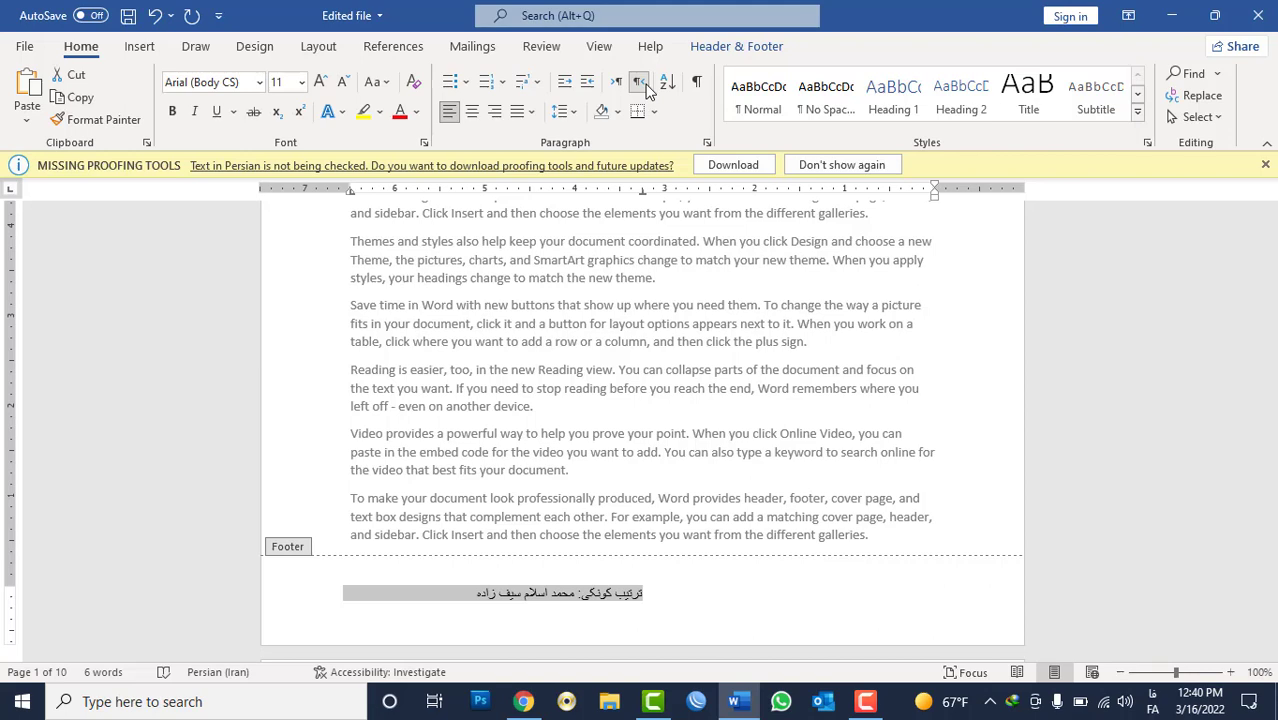
{"action": "key", "text": "ctrl+r"}
{"action": "left_click", "coordinate": [638, 595]}
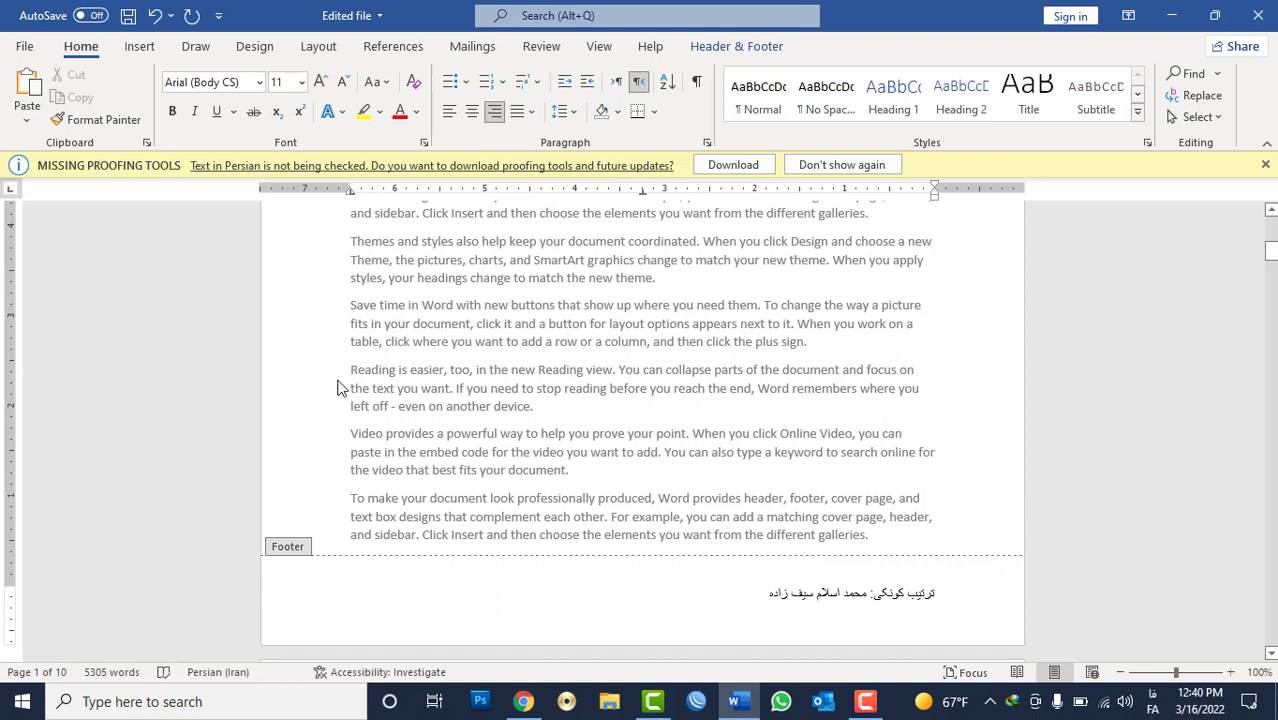
Step: Insert a plain page number at the bottom right of the footer
{"action": "left_click", "coordinate": [718, 47]}
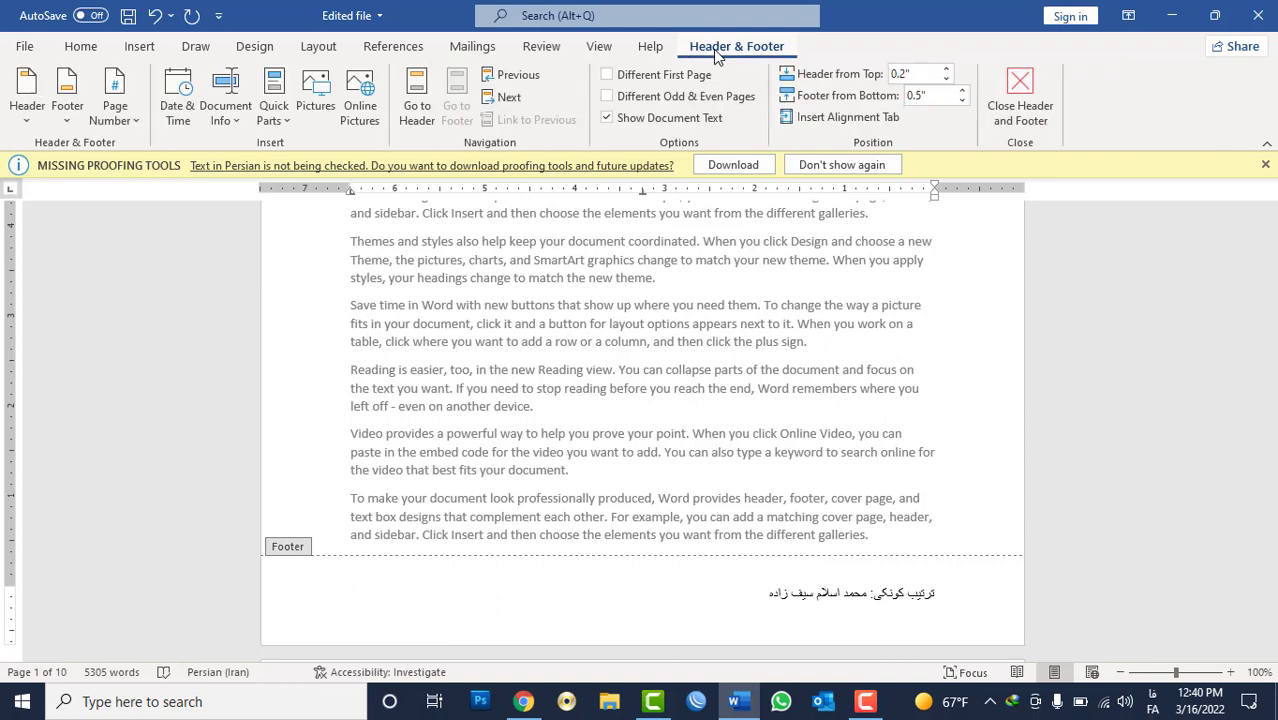
{"action": "left_click", "coordinate": [131, 126]}
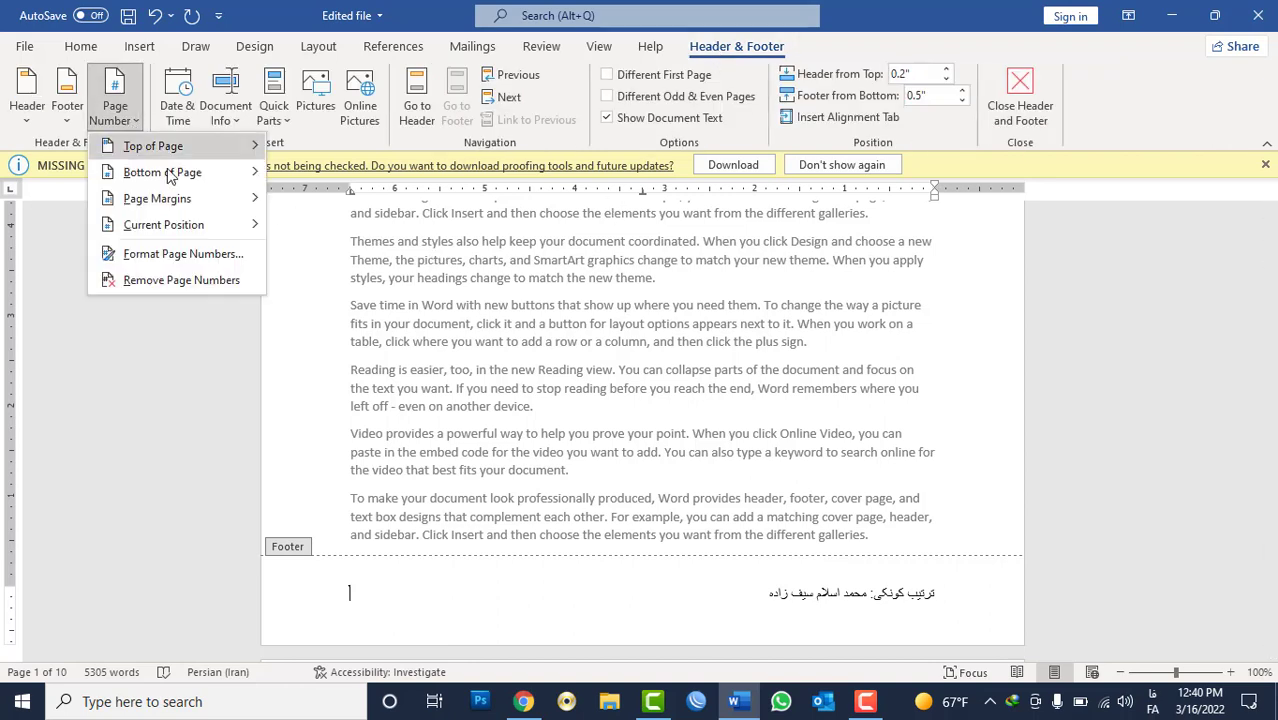
{"action": "mouse_move", "coordinate": [183, 174]}
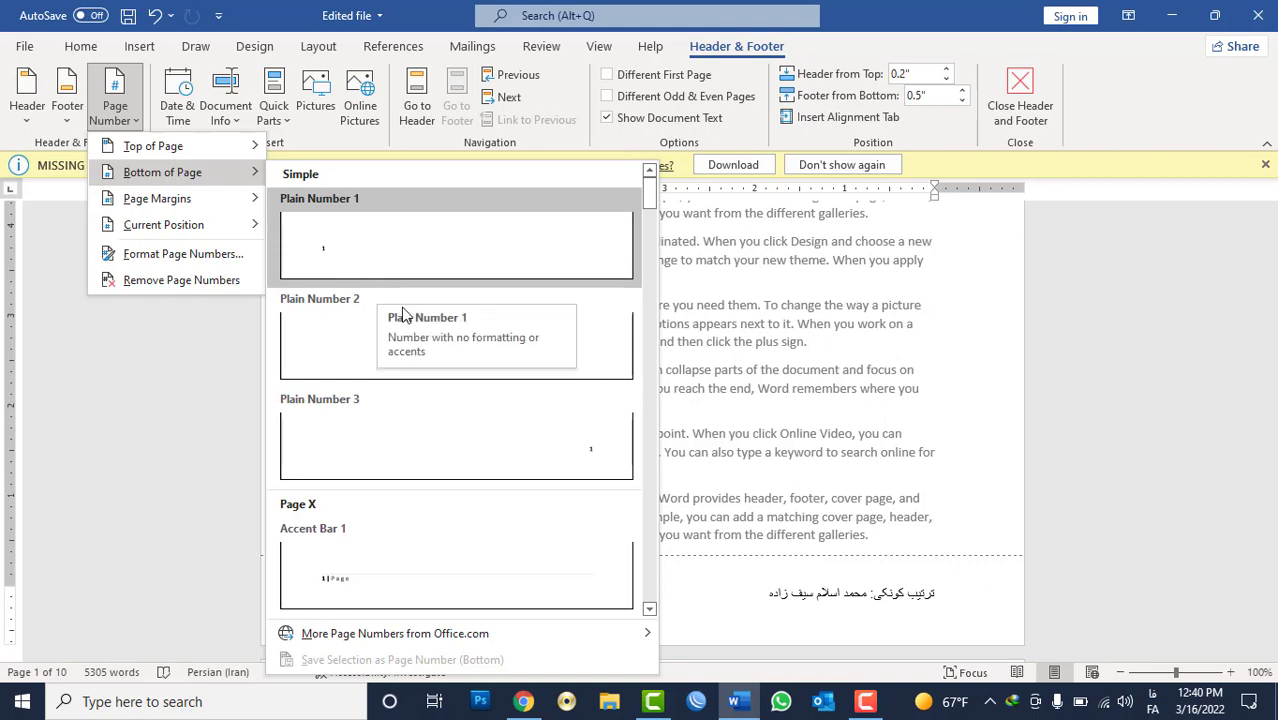
{"action": "left_click", "coordinate": [537, 453]}
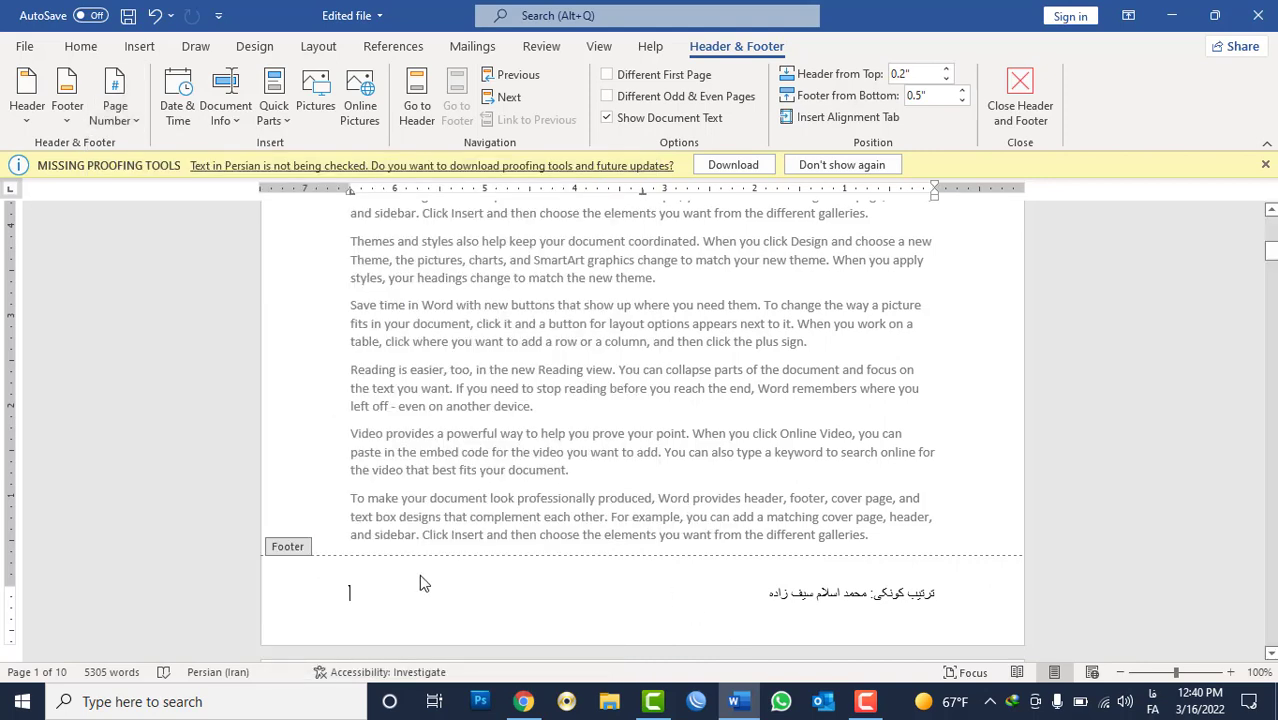
Step: Switch input to English and show the Shapes gallery scrolled to Stars and Banners
{"action": "key", "text": "alt+shift"}
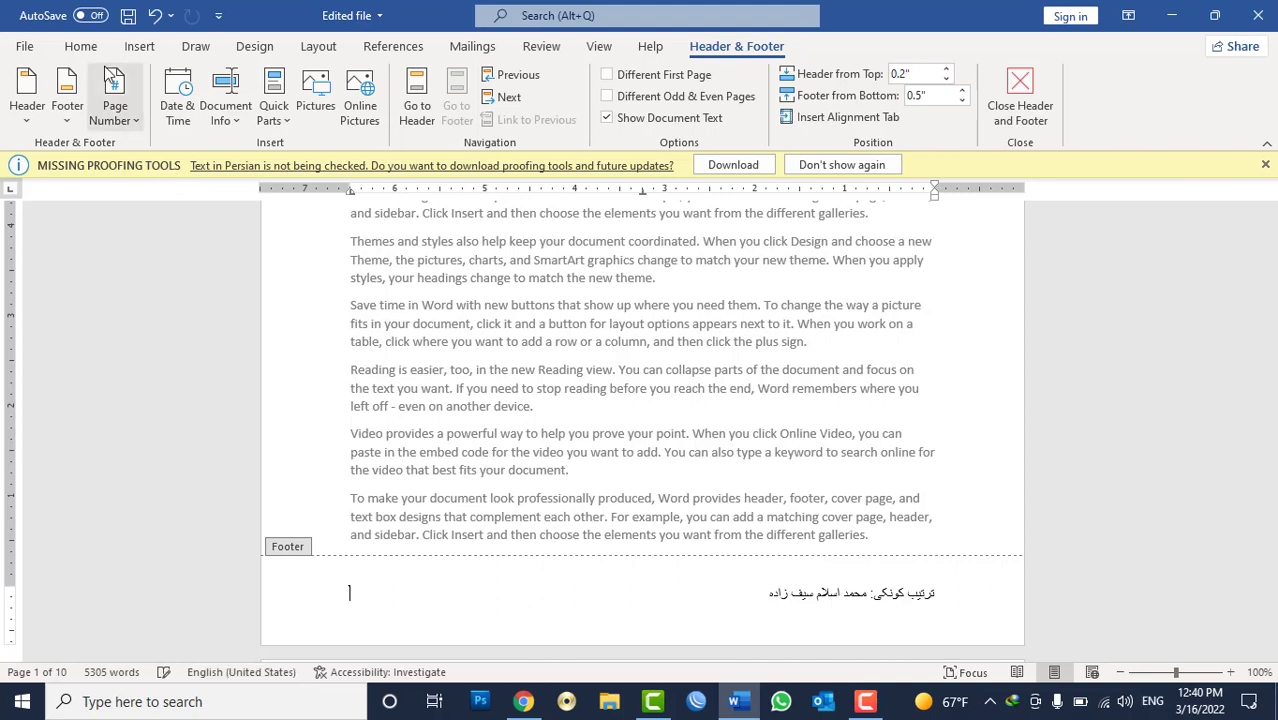
{"action": "left_click", "coordinate": [139, 46]}
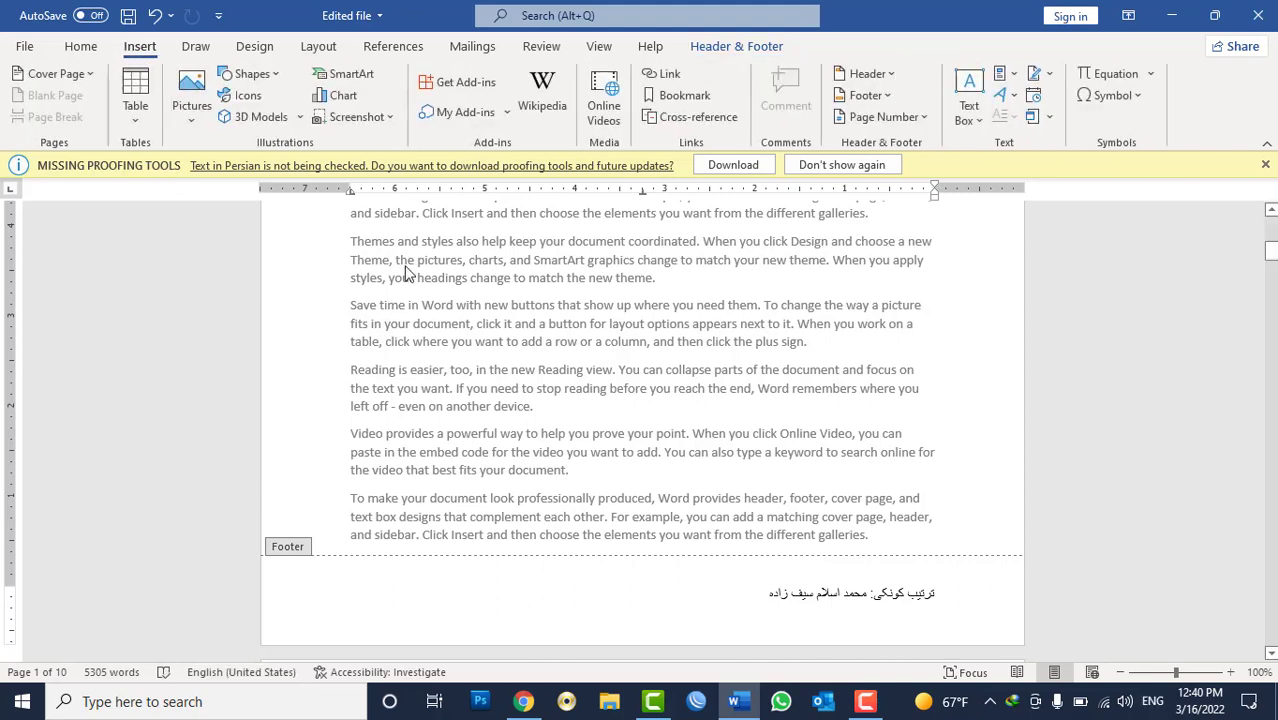
{"action": "left_click", "coordinate": [276, 80]}
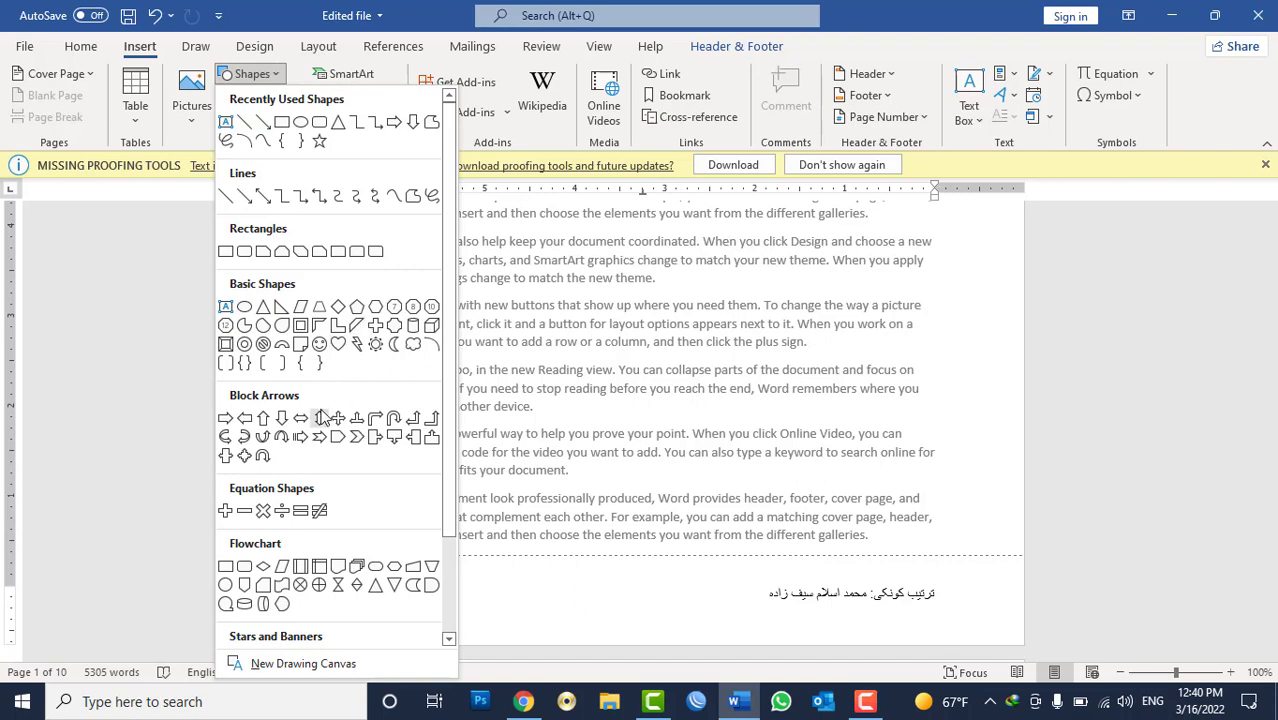
{"action": "scroll", "coordinate": [320, 418], "scroll_direction": "down", "scroll_amount": 1}
{"action": "scroll", "coordinate": [320, 415], "scroll_direction": "down", "scroll_amount": 1}
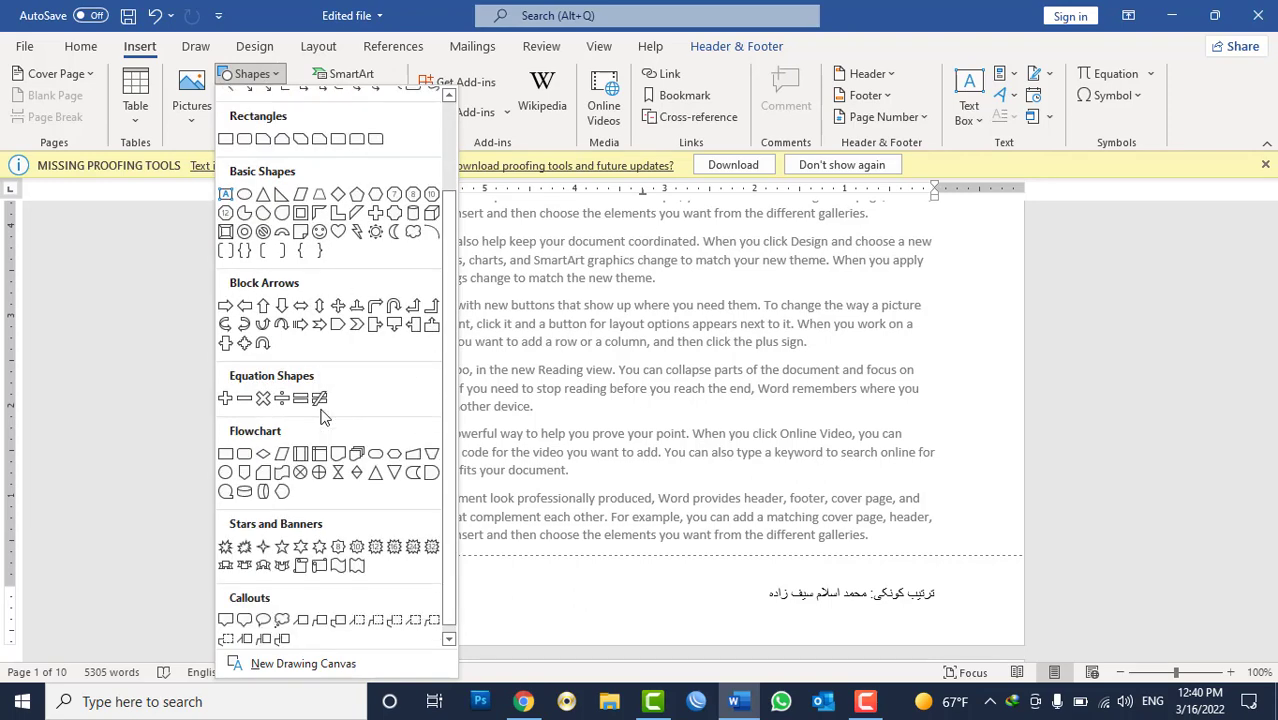
Step: Draw a star shape at the left of the footer and enable text inside it
{"action": "left_click", "coordinate": [302, 549]}
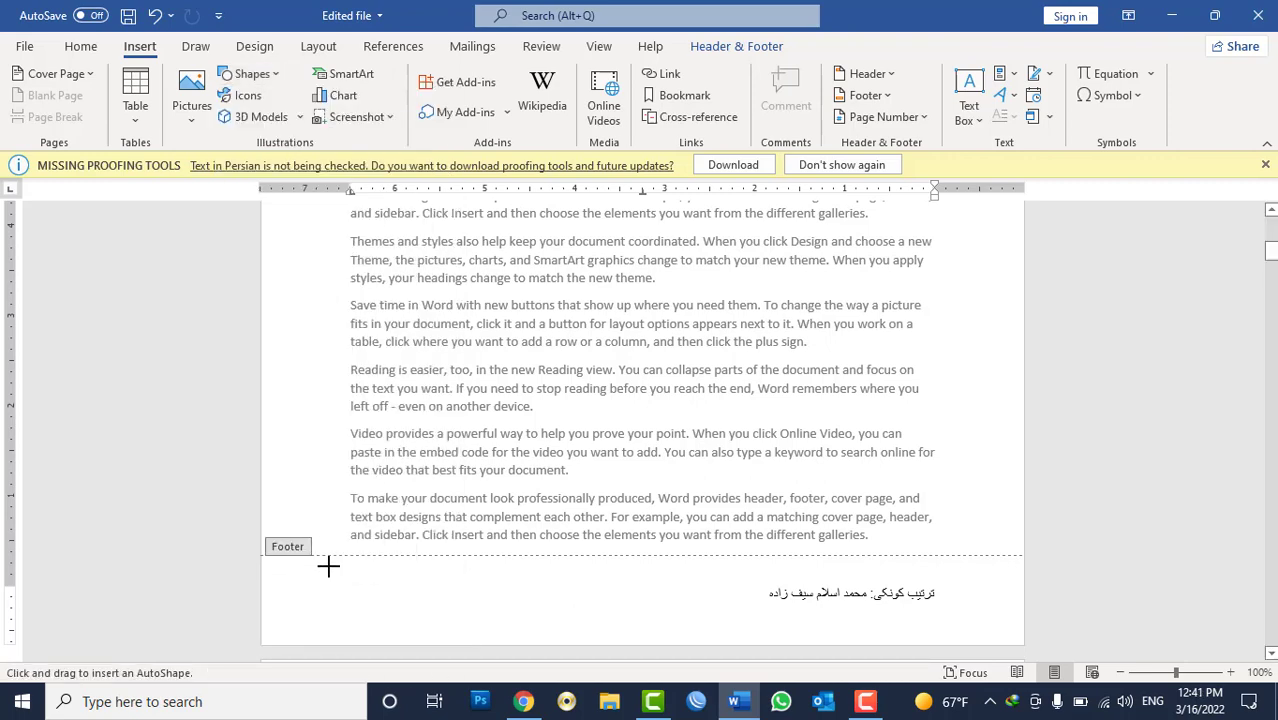
{"action": "mouse_move", "coordinate": [333, 573]}
{"action": "left_mouse_down"}
{"action": "mouse_move", "coordinate": [385, 618]}
{"action": "mouse_move", "coordinate": [352, 576]}
{"action": "left_mouse_up"}
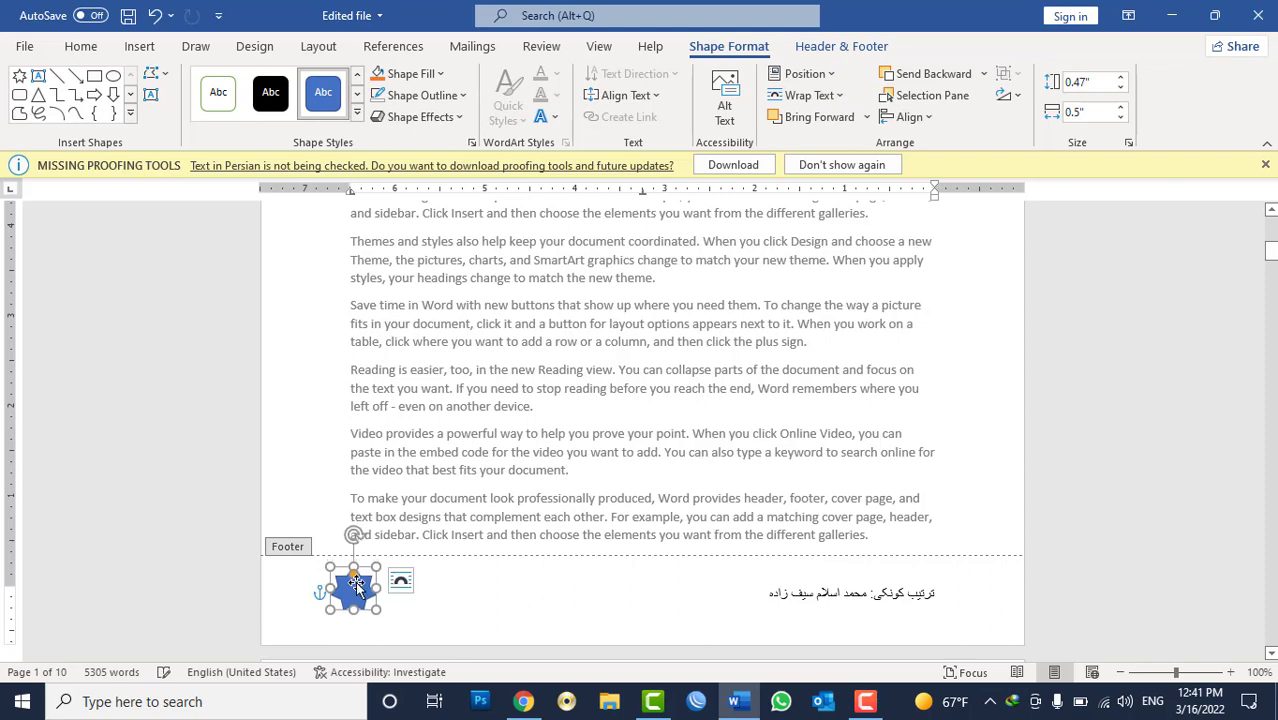
{"action": "right_click", "coordinate": [362, 586]}
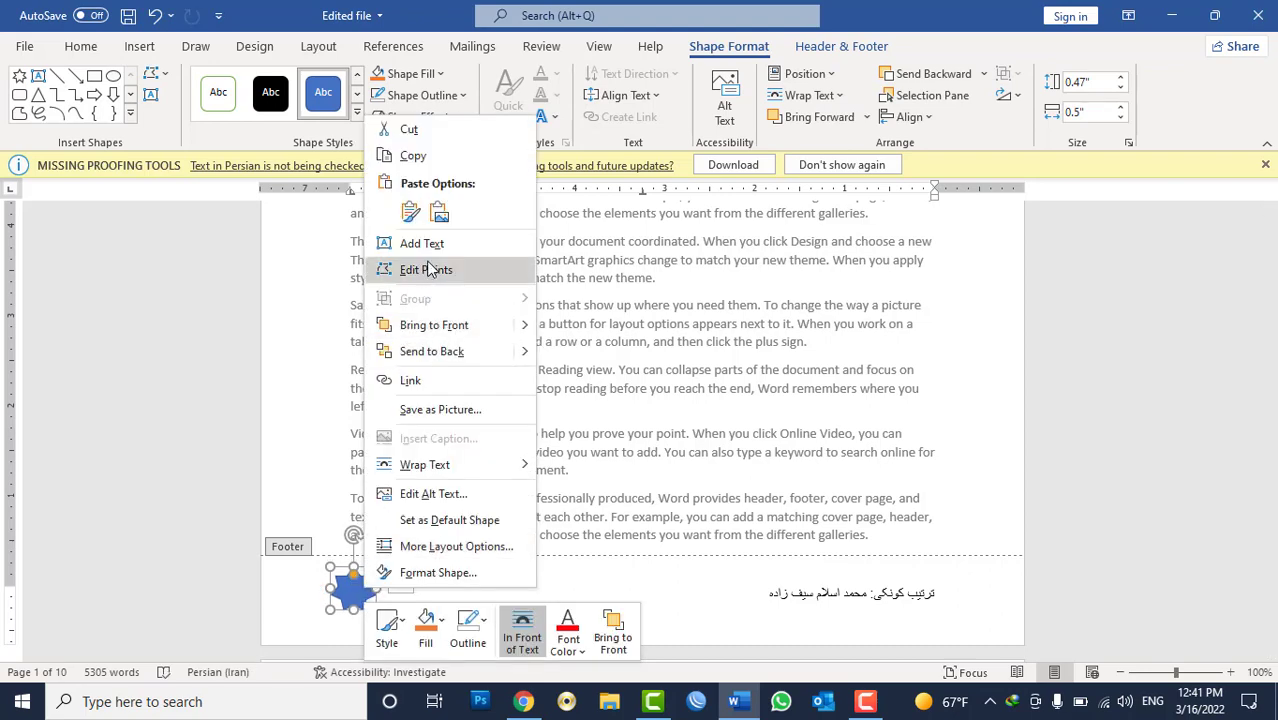
{"action": "left_click", "coordinate": [422, 243]}
{"action": "left_click", "coordinate": [353, 583]}
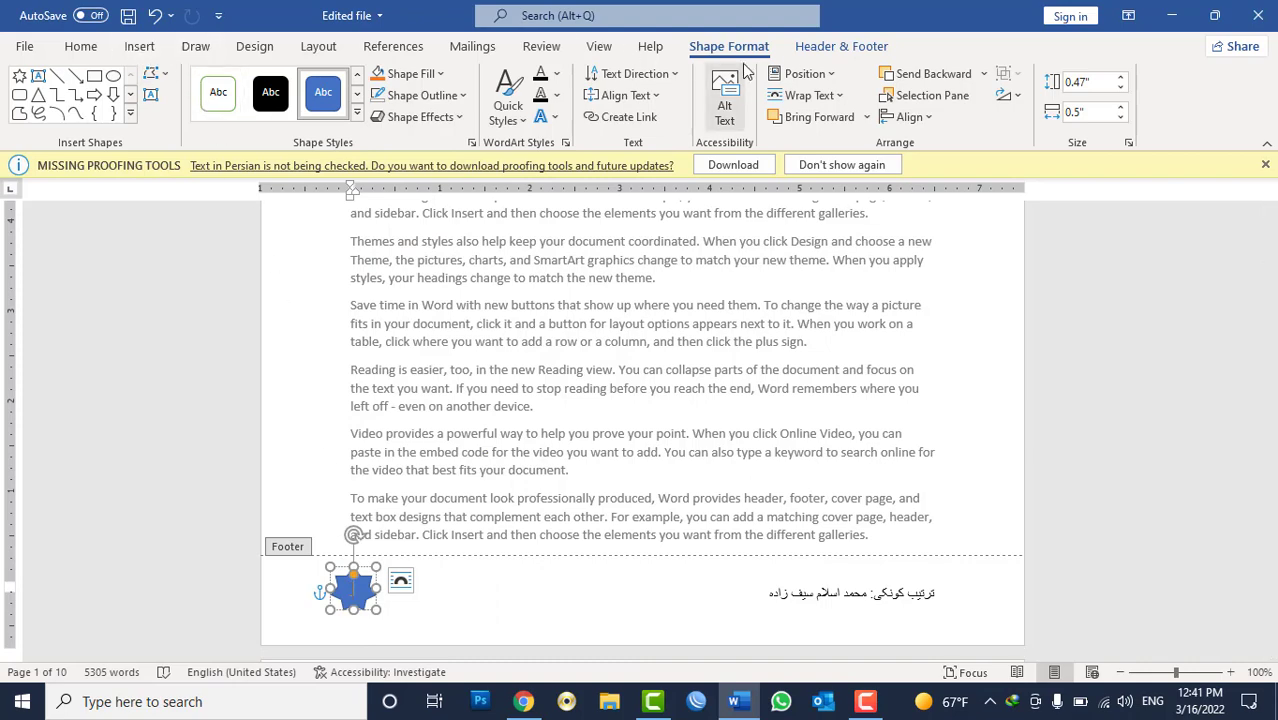
Step: Insert a Plain Number page number at the current position inside the star
{"action": "left_click", "coordinate": [822, 50]}
{"action": "left_click", "coordinate": [121, 110]}
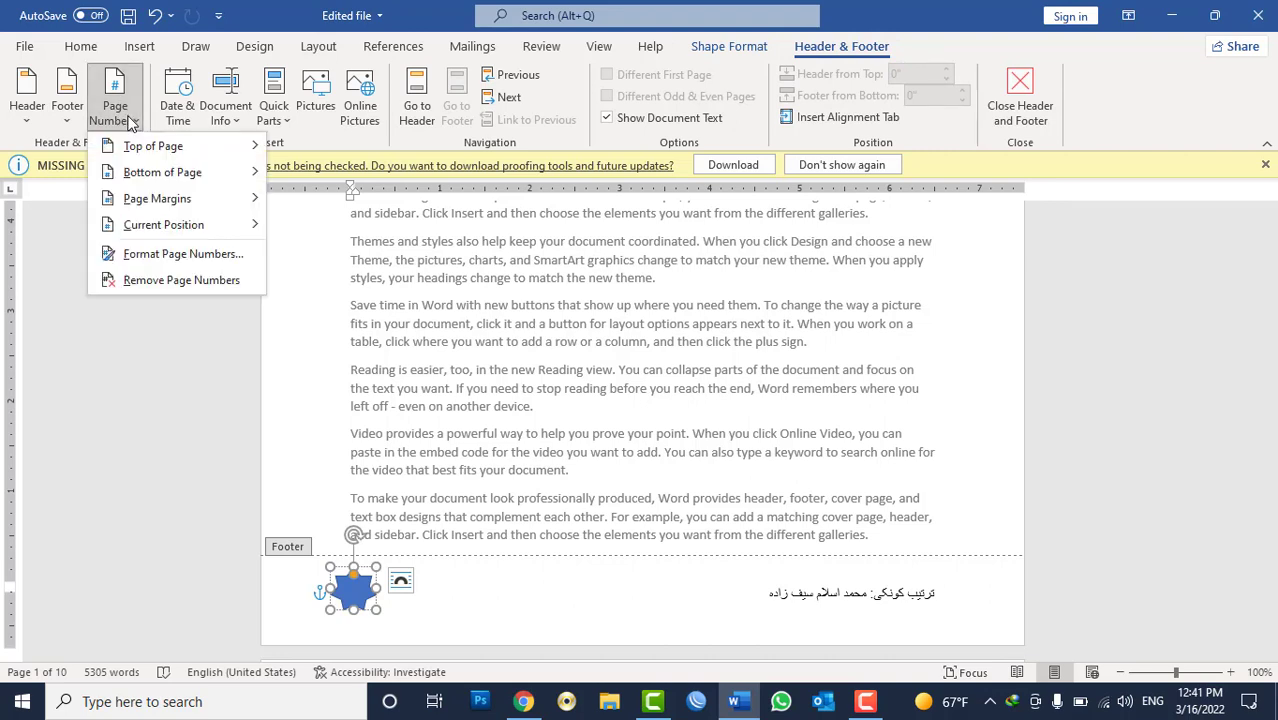
{"action": "mouse_move", "coordinate": [158, 240]}
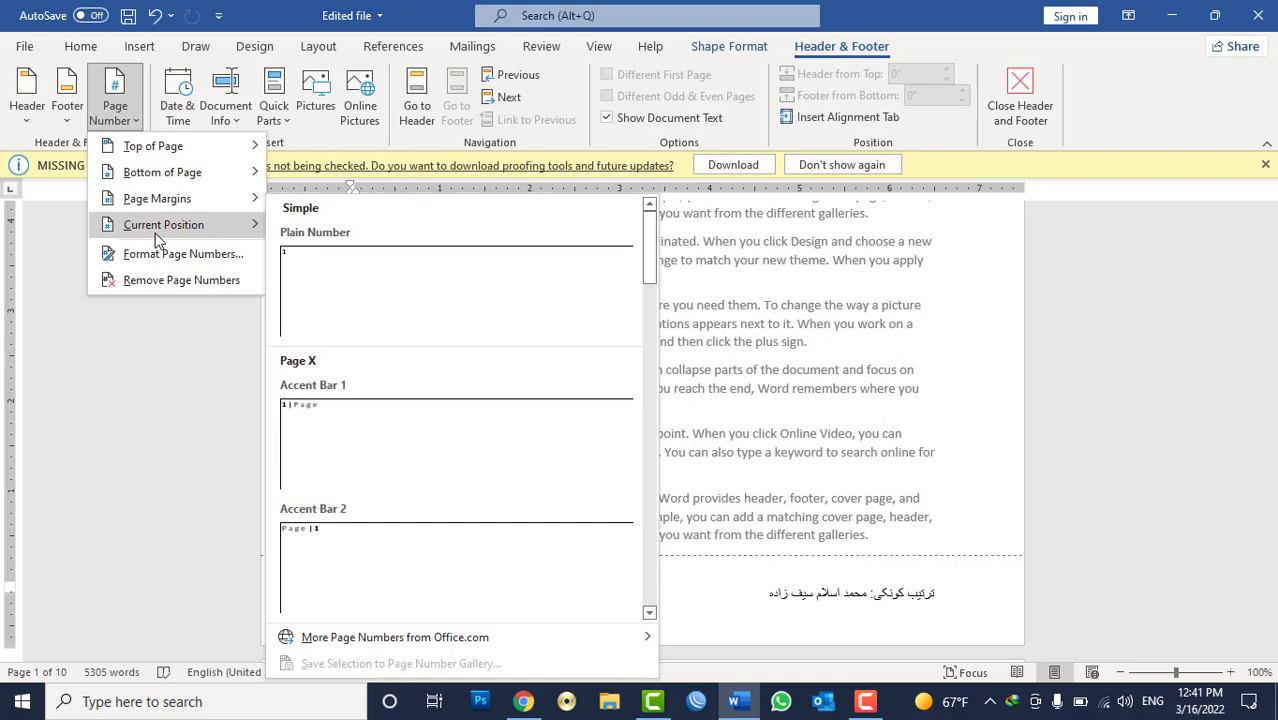
{"action": "left_click", "coordinate": [338, 292]}
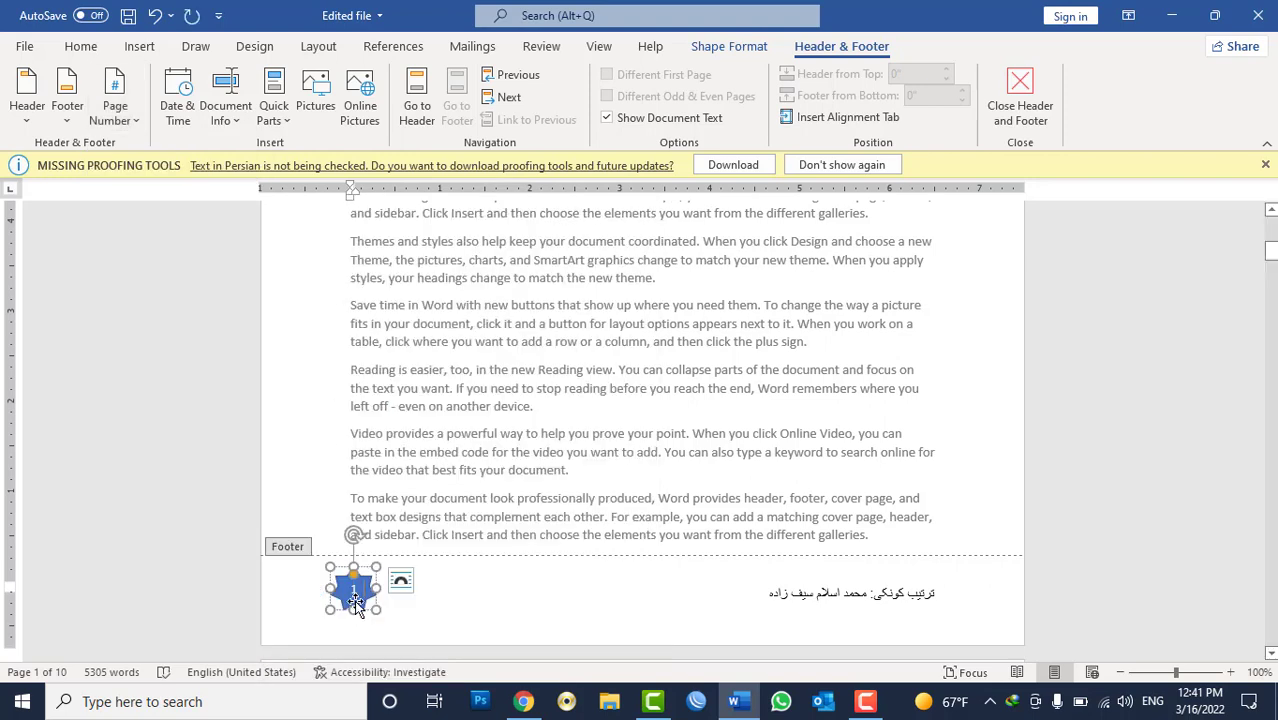
Step: Close footer editing and scroll through every page to check the numbered stars
{"action": "left_click", "coordinate": [1016, 112]}
{"action": "scroll", "coordinate": [560, 333], "scroll_direction": "up", "scroll_amount": 5}
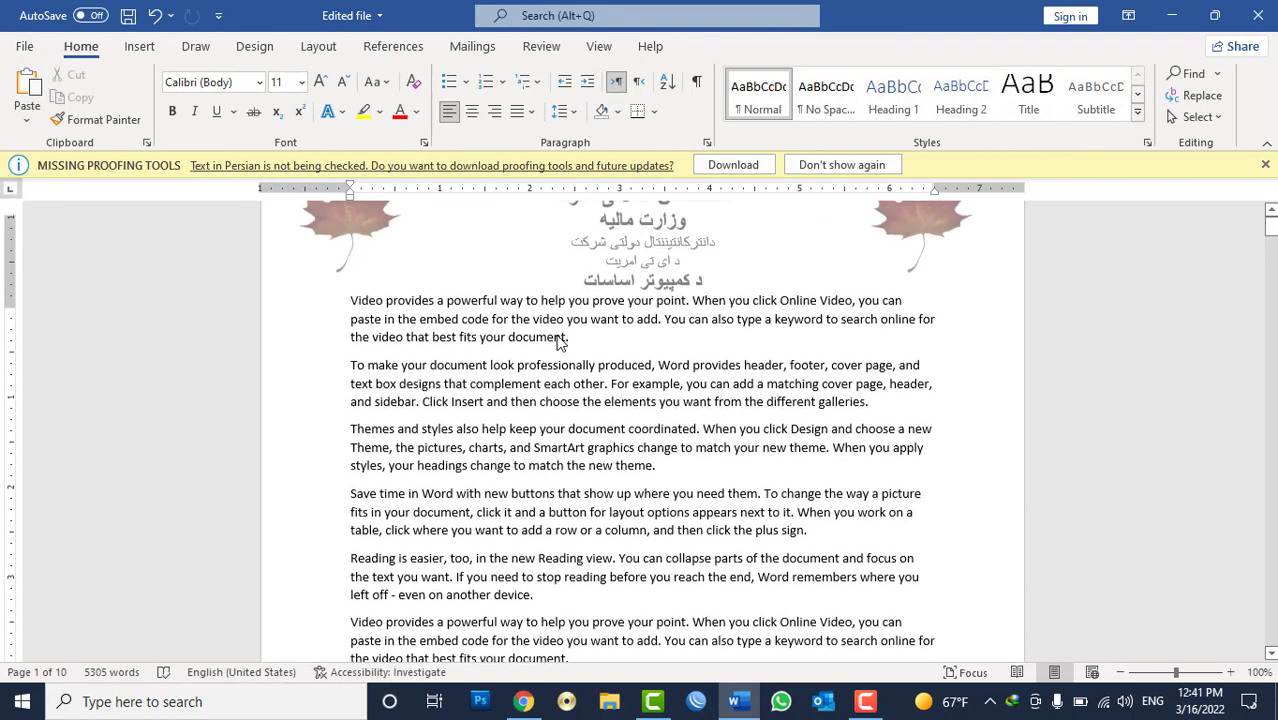
{"action": "scroll", "coordinate": [560, 333], "scroll_direction": "down", "scroll_amount": 10}
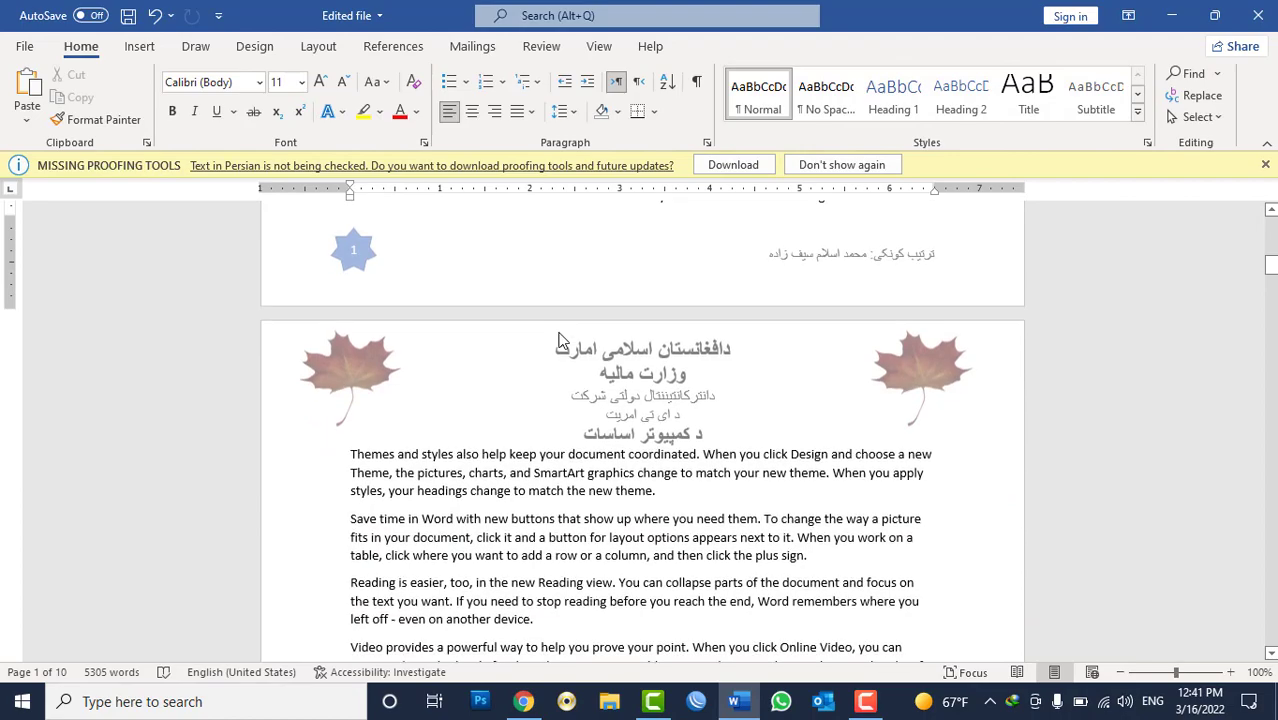
{"action": "scroll", "coordinate": [563, 341], "scroll_direction": "down", "scroll_amount": 2}
{"action": "scroll", "coordinate": [563, 341], "scroll_direction": "down", "scroll_amount": 8}
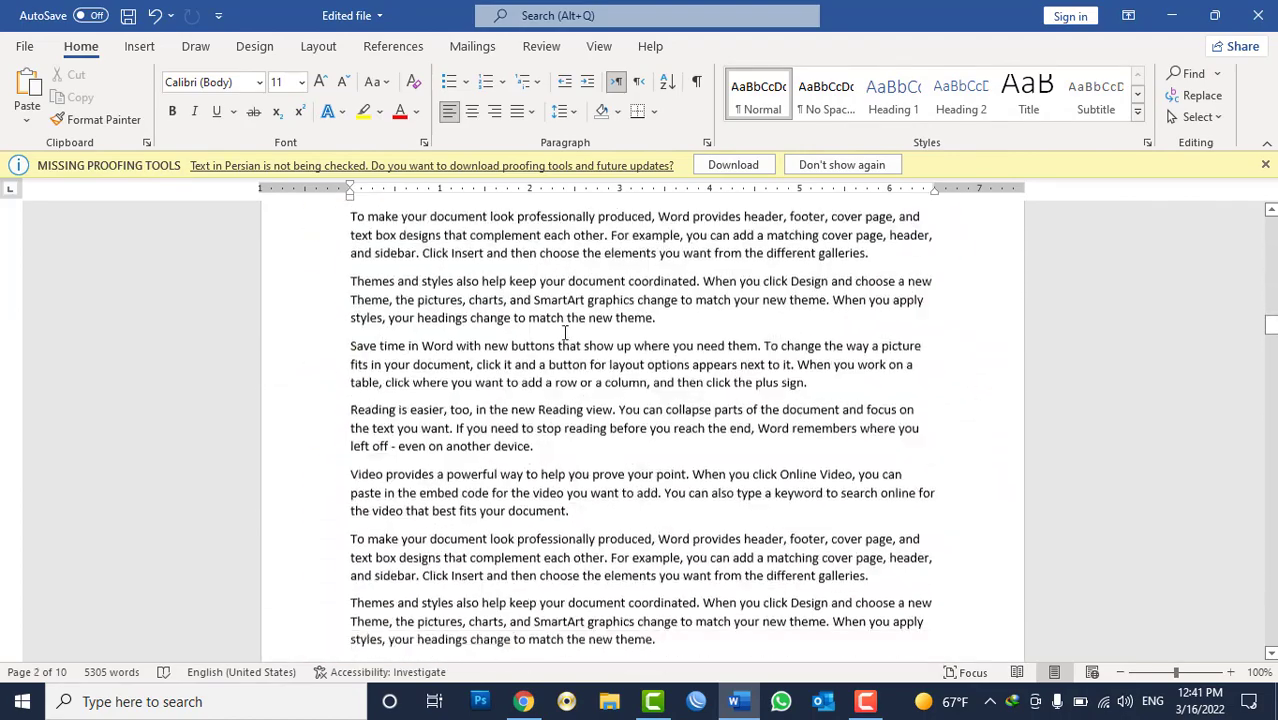
{"action": "scroll", "coordinate": [565, 340], "scroll_direction": "down", "scroll_amount": 5}
{"action": "scroll", "coordinate": [566, 340], "scroll_direction": "down", "scroll_amount": 4}
{"action": "scroll", "coordinate": [566, 340], "scroll_direction": "down", "scroll_amount": 3}
{"action": "scroll", "coordinate": [566, 340], "scroll_direction": "down", "scroll_amount": 4}
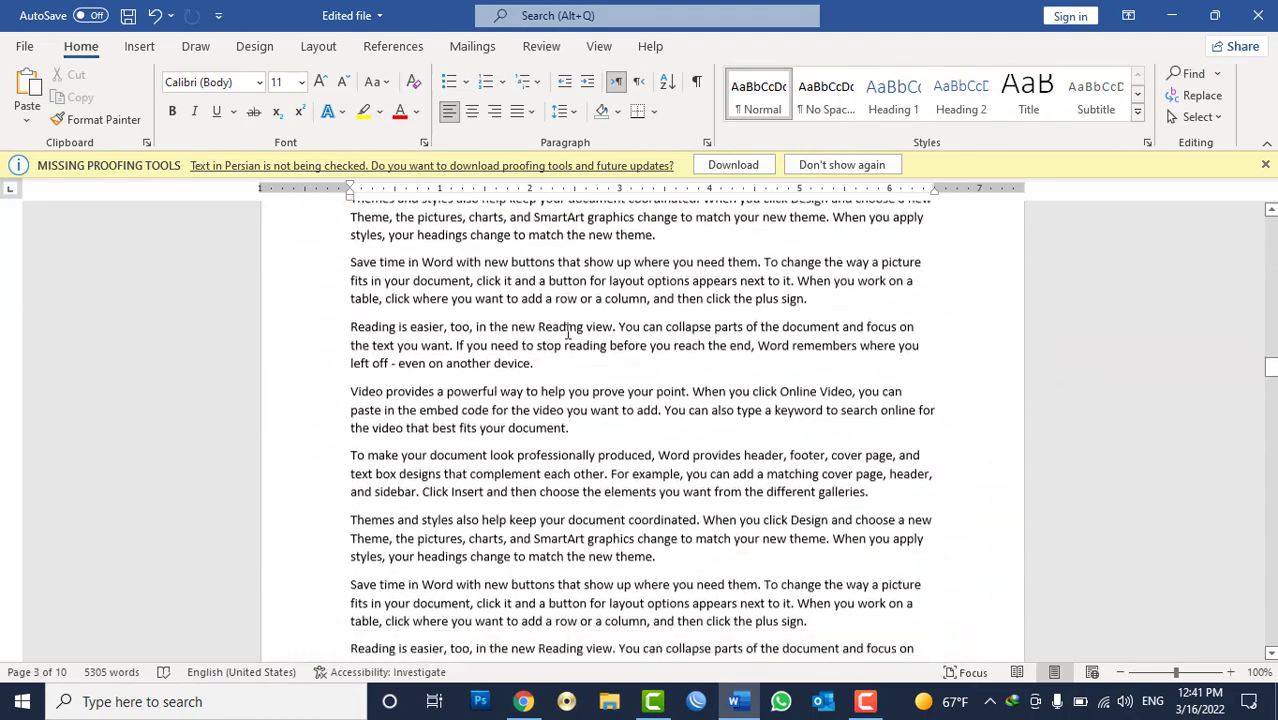
{"action": "scroll", "coordinate": [567, 333], "scroll_direction": "down", "scroll_amount": 2}
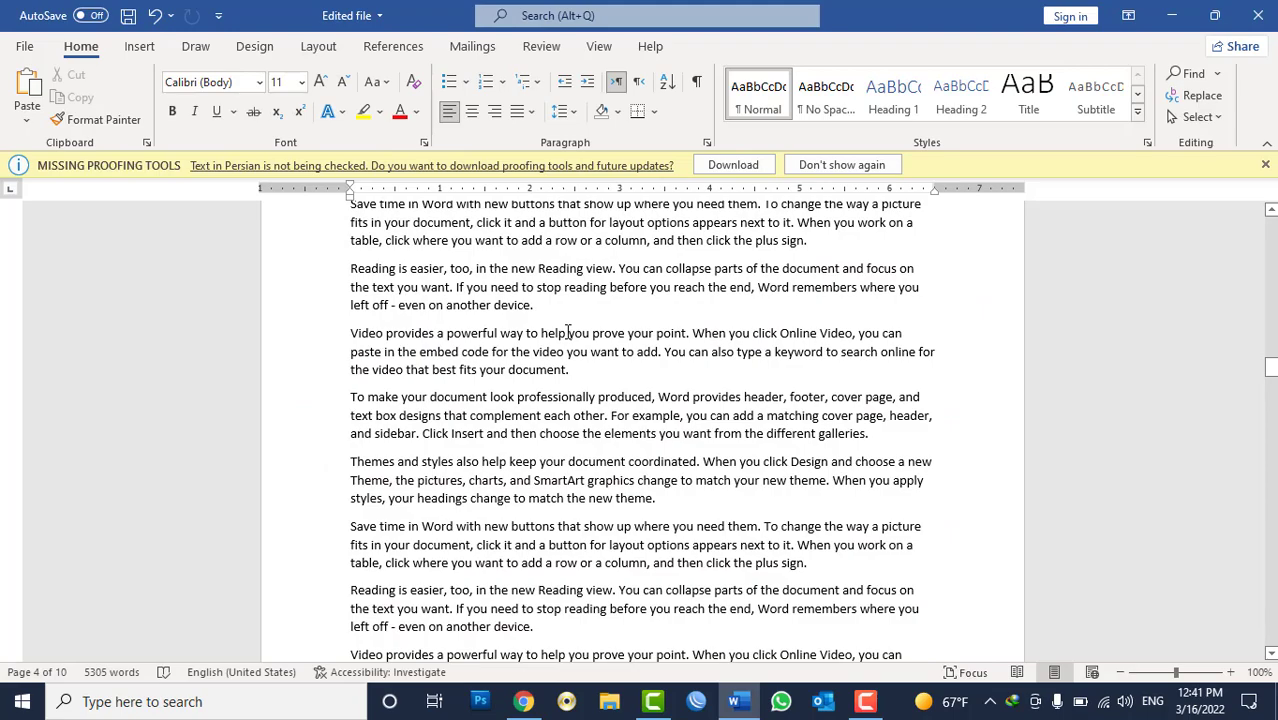
{"action": "scroll", "coordinate": [510, 290], "scroll_direction": "down", "scroll_amount": 5}
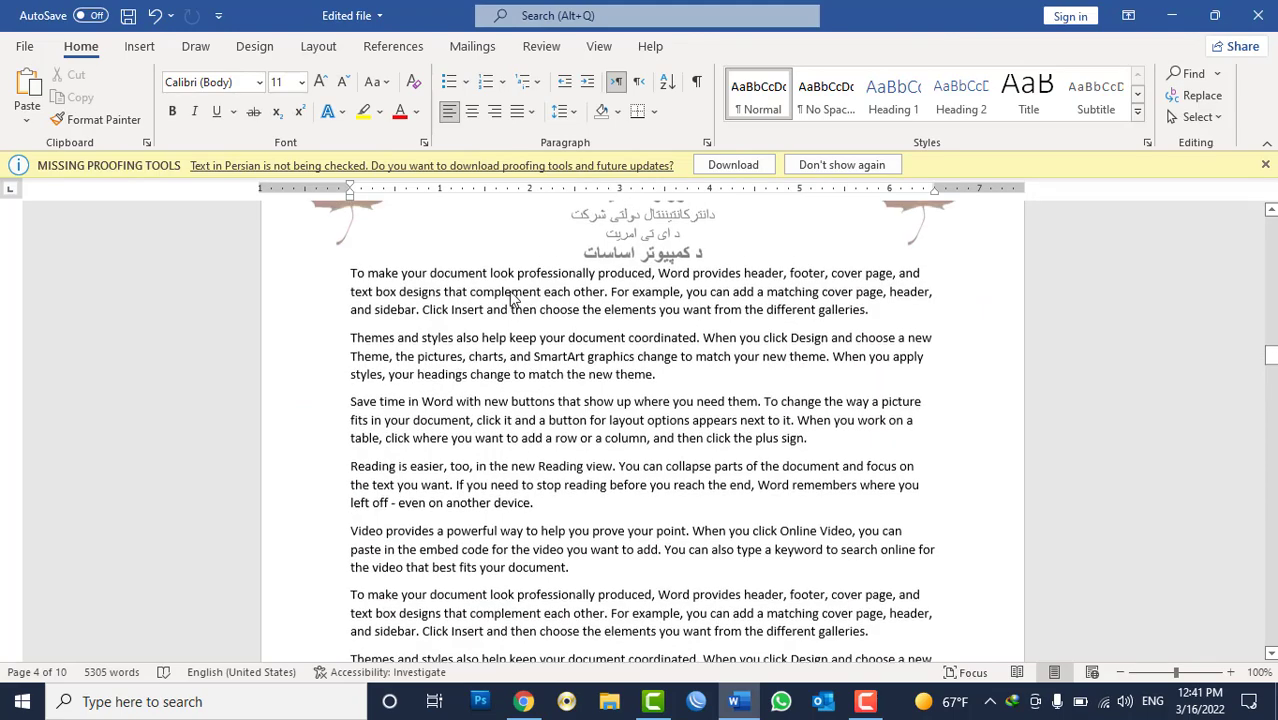
{"action": "scroll", "coordinate": [510, 290], "scroll_direction": "down", "scroll_amount": 5}
{"action": "scroll", "coordinate": [511, 291], "scroll_direction": "down", "scroll_amount": 5}
{"action": "scroll", "coordinate": [512, 292], "scroll_direction": "down", "scroll_amount": 5}
{"action": "scroll", "coordinate": [510, 290], "scroll_direction": "down", "scroll_amount": 5}
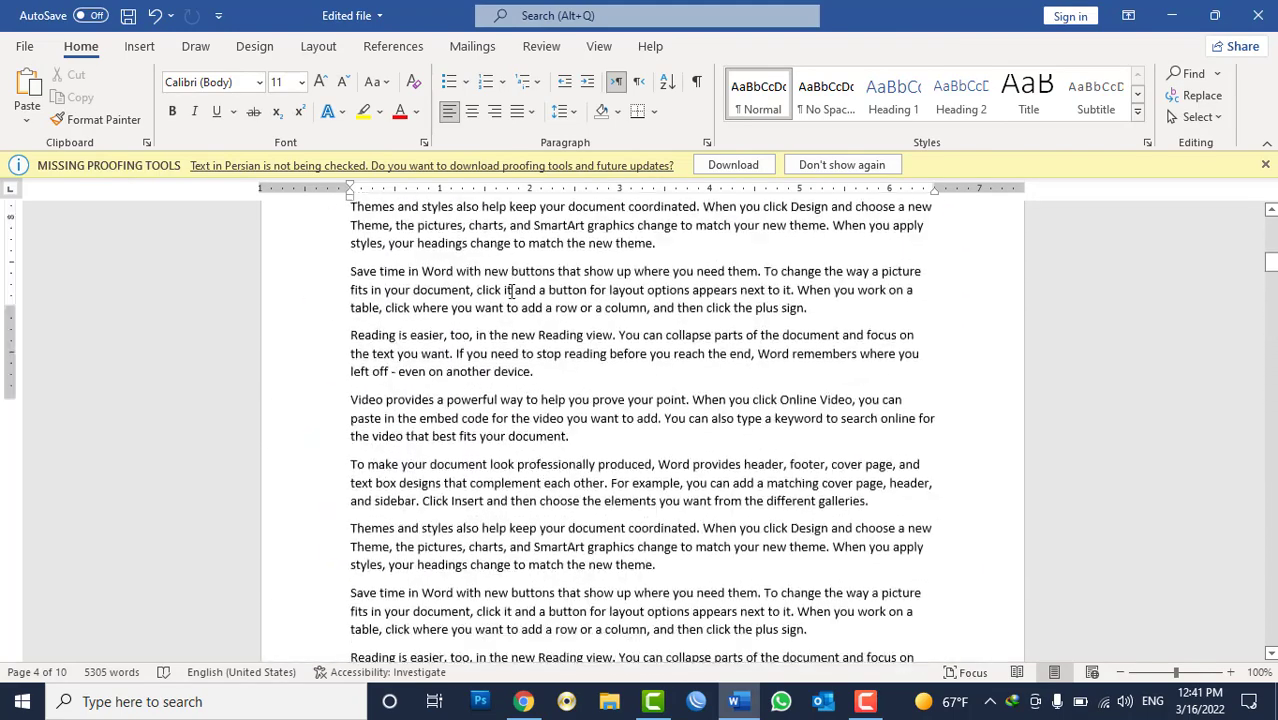
{"action": "scroll", "coordinate": [507, 291], "scroll_direction": "down", "scroll_amount": 5}
{"action": "scroll", "coordinate": [507, 291], "scroll_direction": "down", "scroll_amount": 5}
{"action": "left_click", "coordinate": [139, 46]}
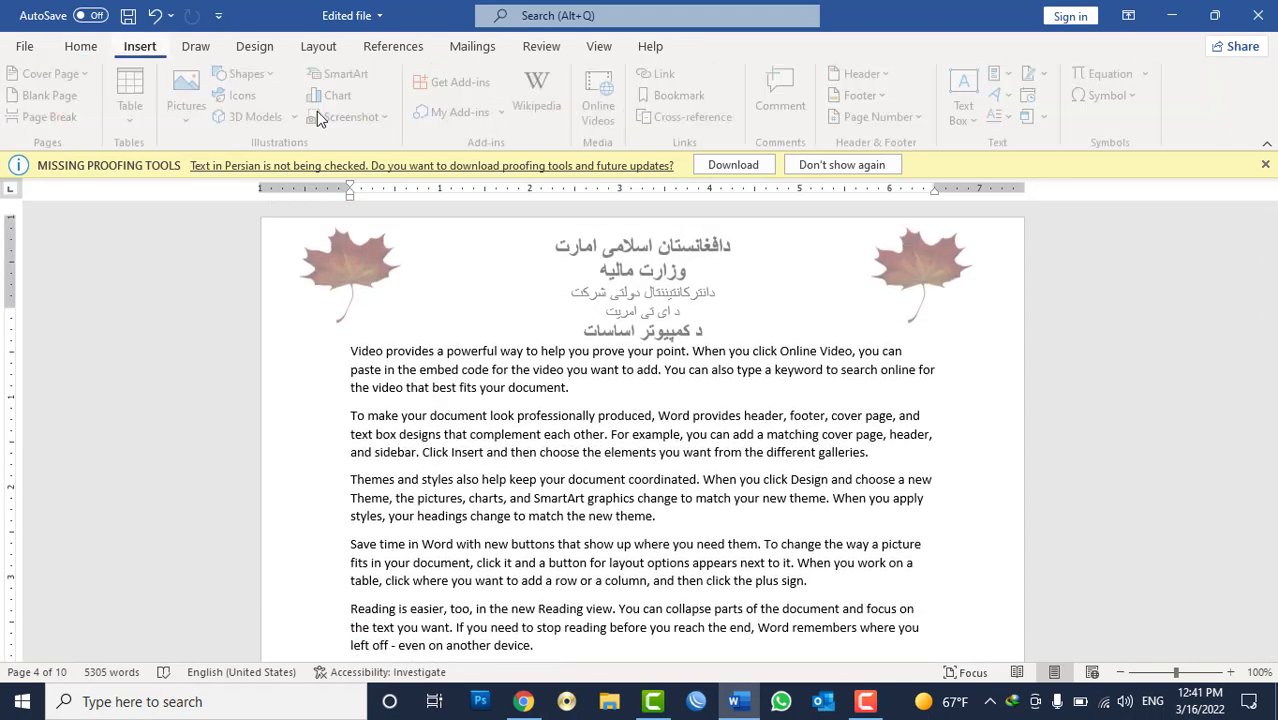
Step: Reopen the footer and make the Persian footer line bold and one size larger
{"action": "left_click", "coordinate": [886, 95]}
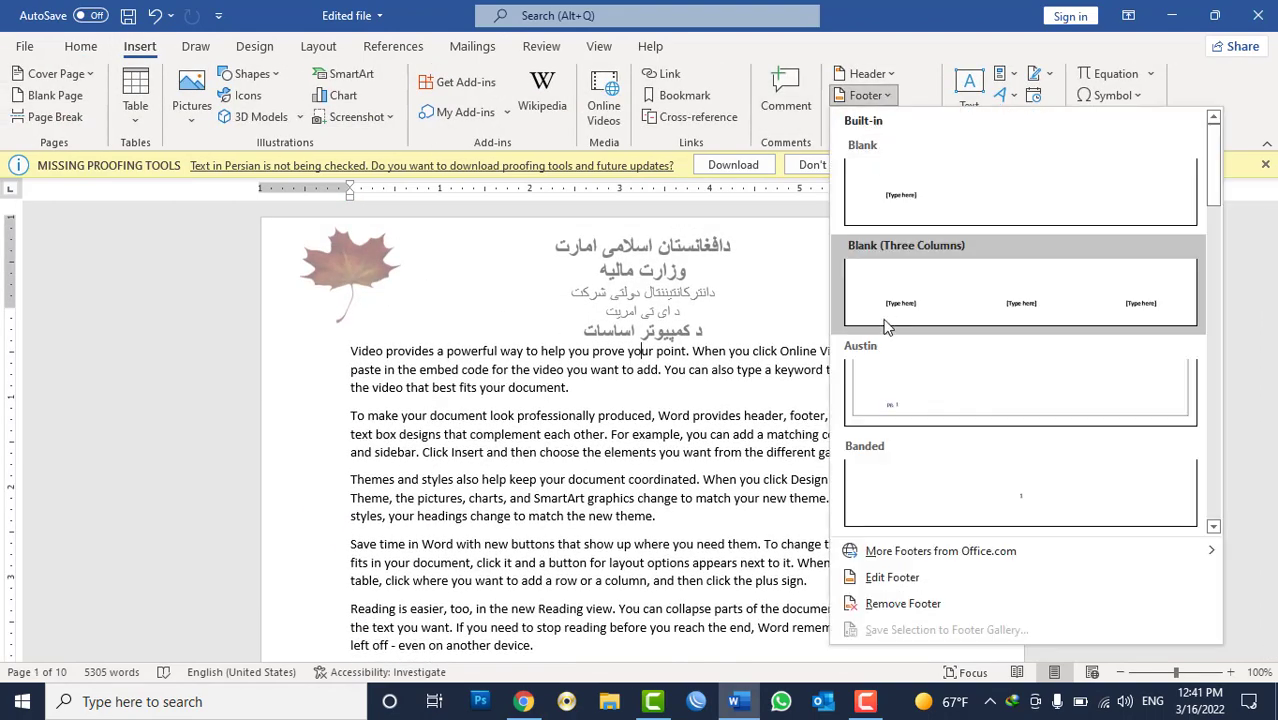
{"action": "left_click", "coordinate": [900, 491]}
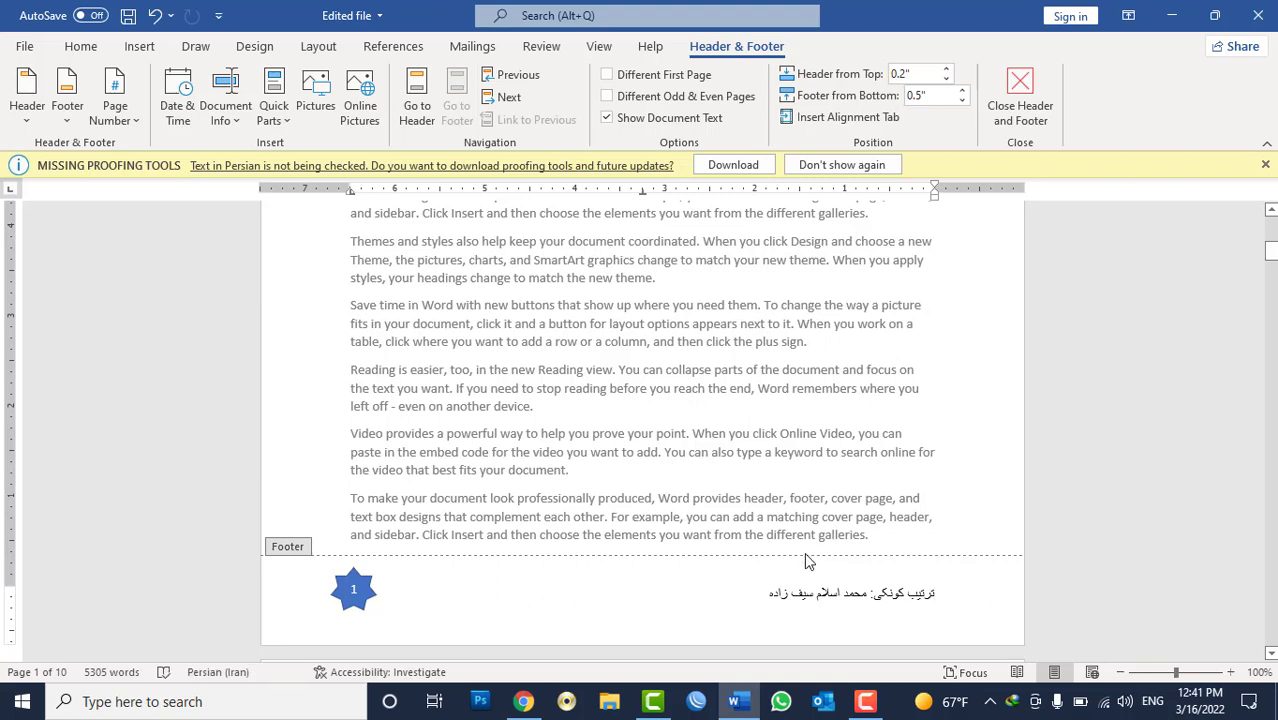
{"action": "triple_click", "coordinate": [847, 596]}
{"action": "key", "text": "ctrl+b"}
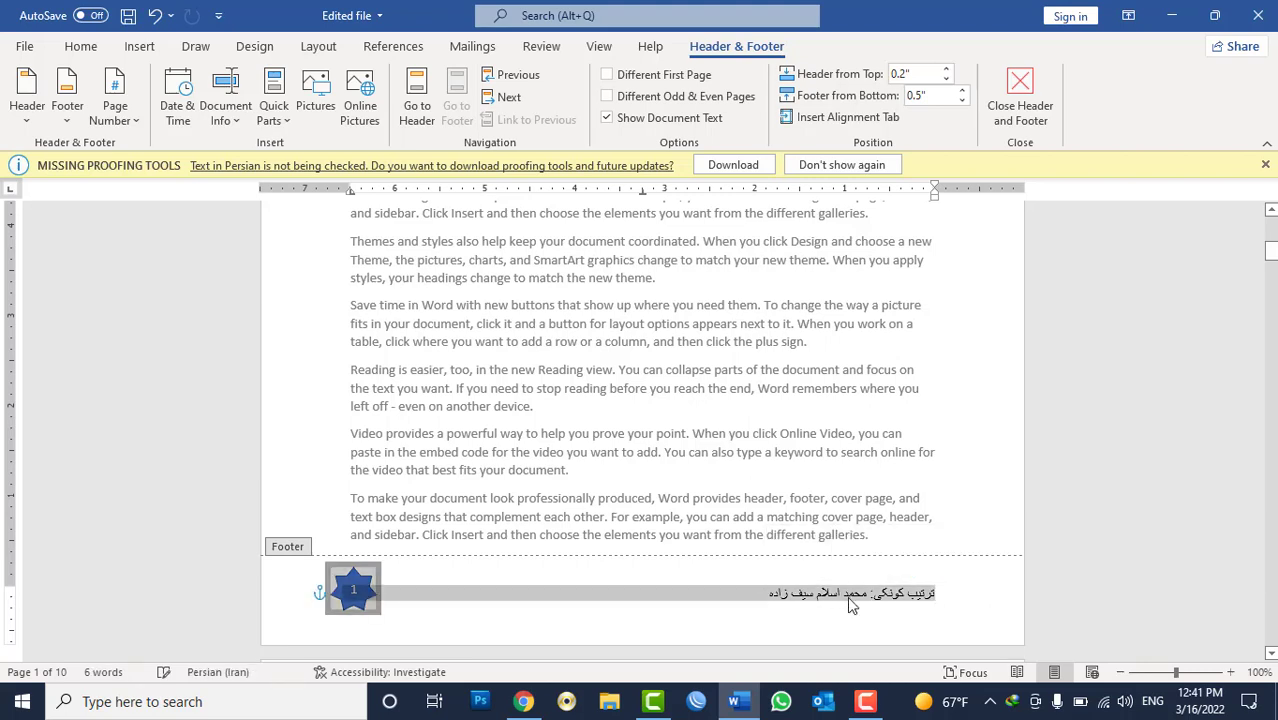
{"action": "key", "text": "ctrl+bracketright"}
{"action": "key", "text": "ctrl+bracketright"}
{"action": "key", "text": "ctrl+bracketright"}
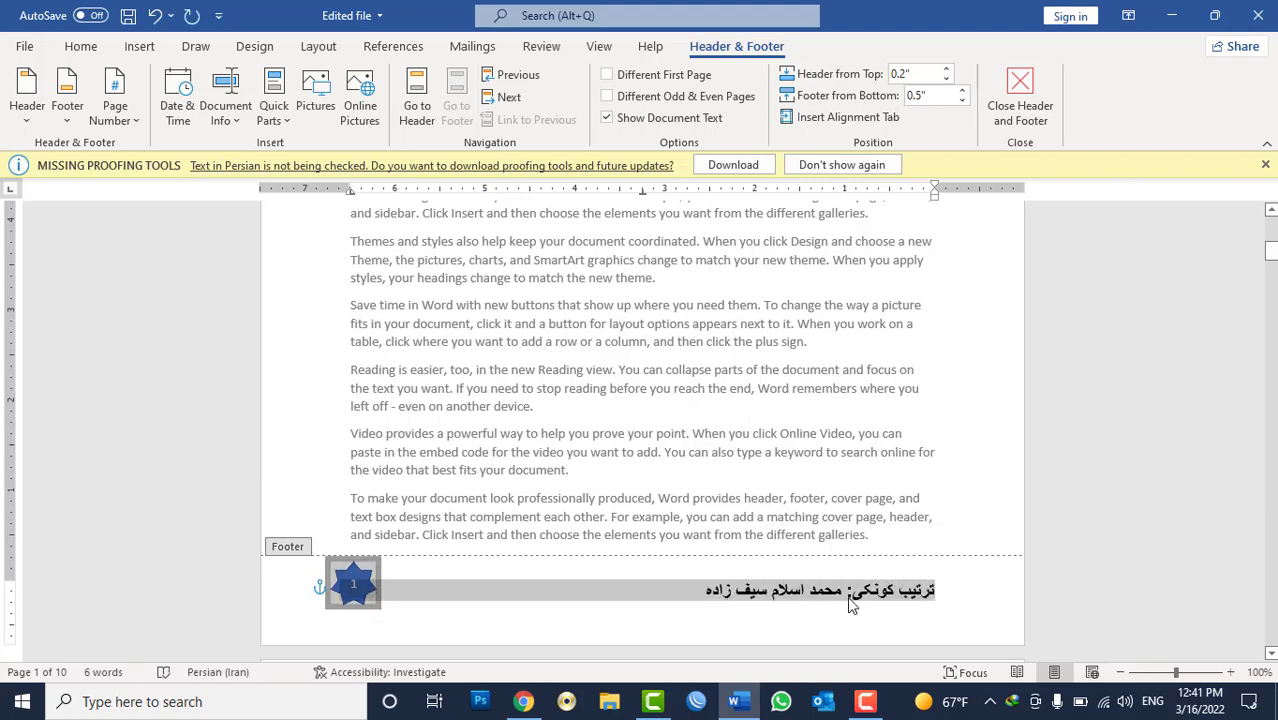
Step: Resize the numbered star, ending slightly larger than before
{"action": "left_click", "coordinate": [355, 582]}
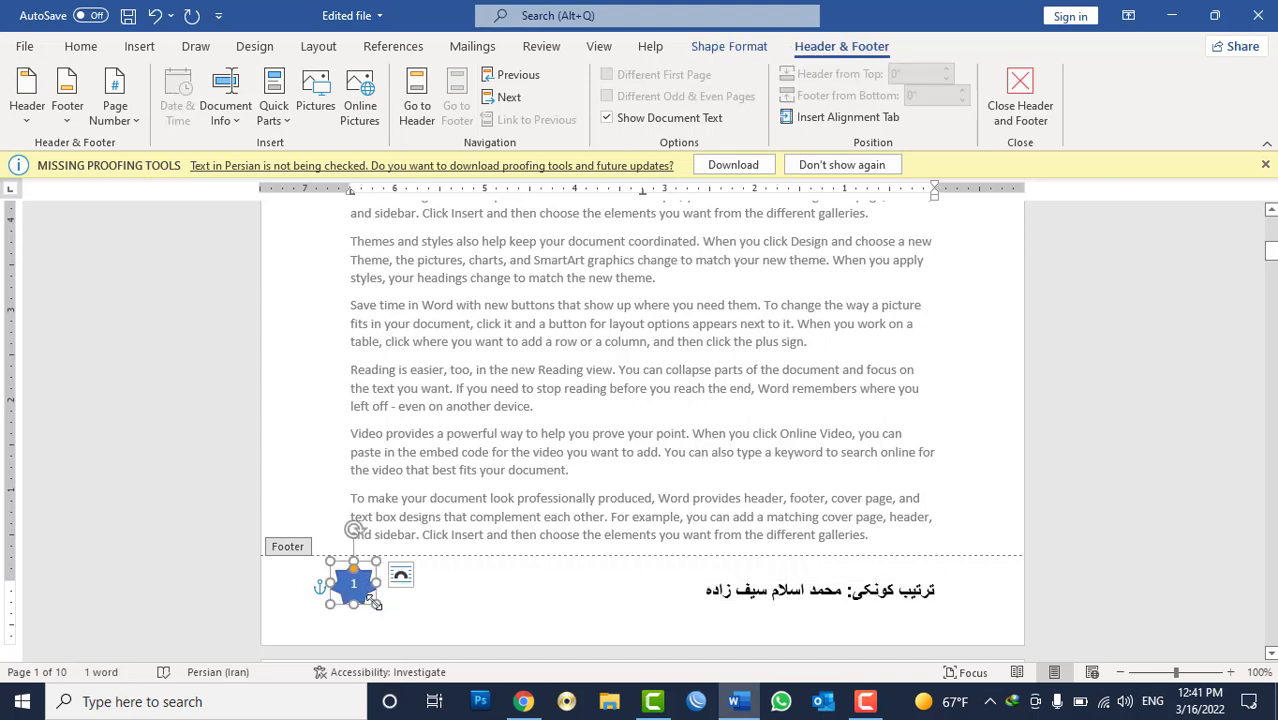
{"action": "left_click_drag", "start_coordinate": [370, 598], "coordinate": [361, 606]}
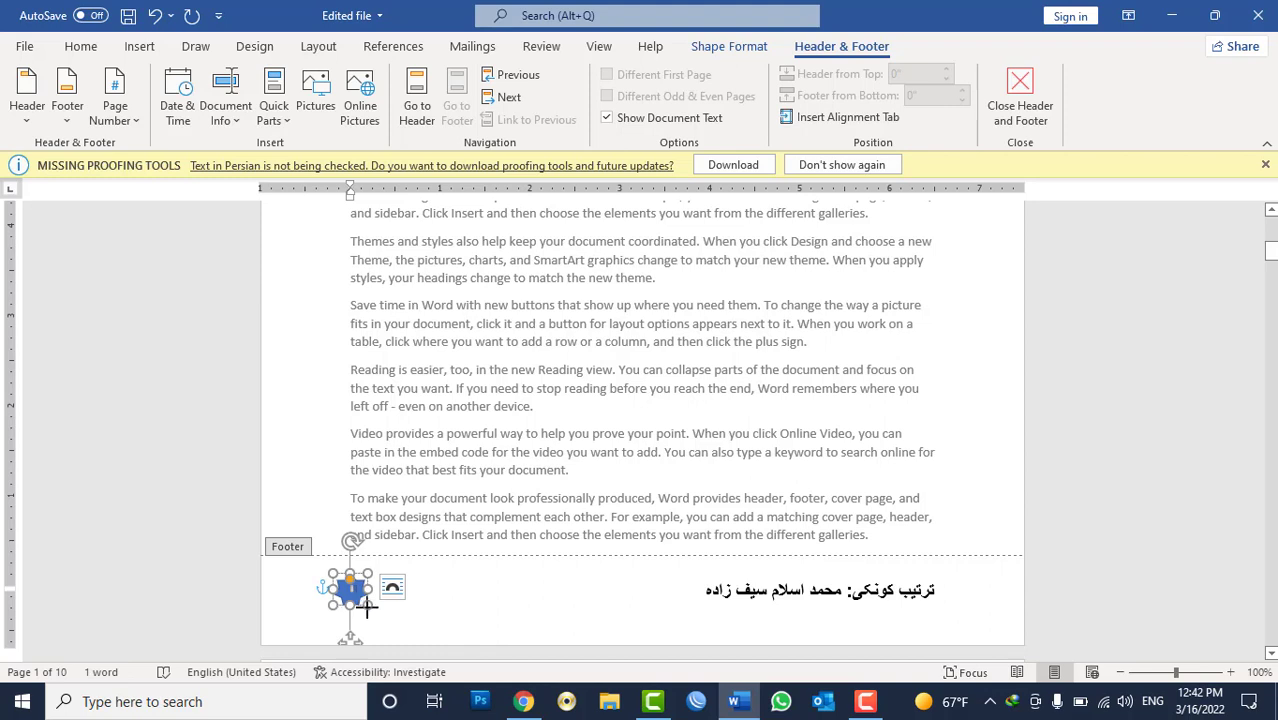
{"action": "left_click_drag", "start_coordinate": [366, 604], "coordinate": [373, 613]}
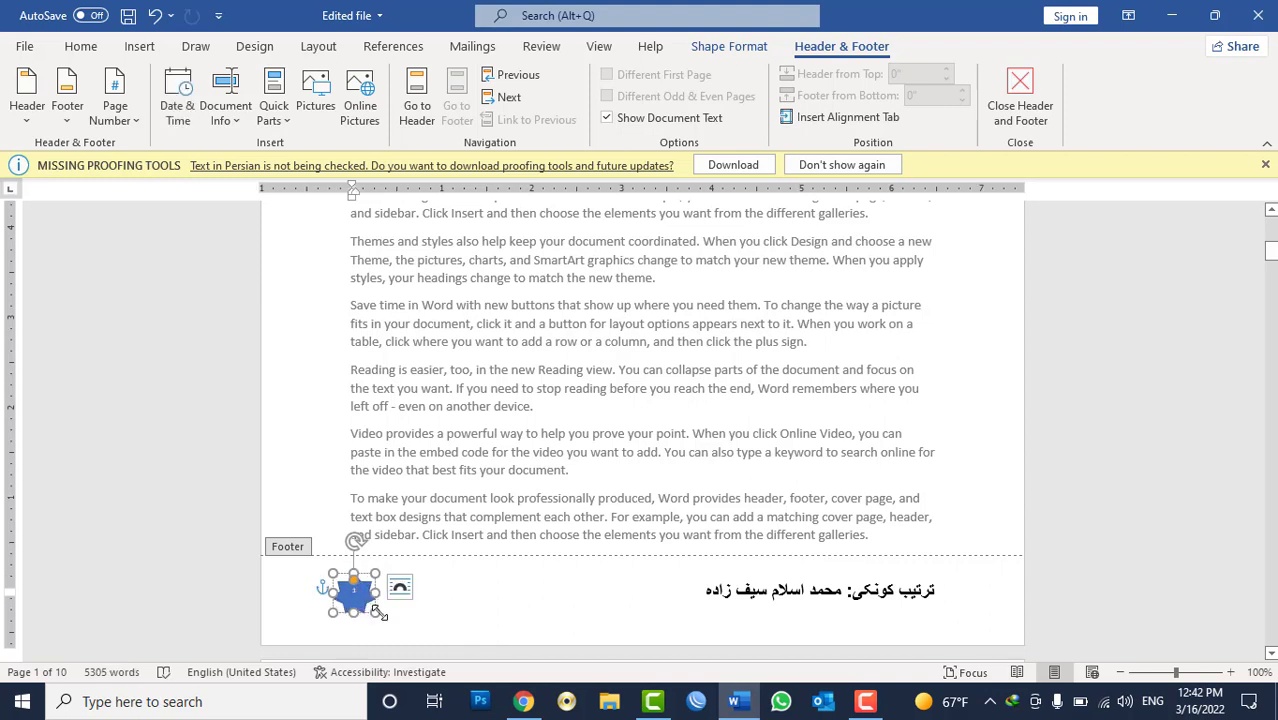
Step: Give the star a green outline and remove its fill colour
{"action": "left_click", "coordinate": [734, 46]}
{"action": "left_click", "coordinate": [444, 96]}
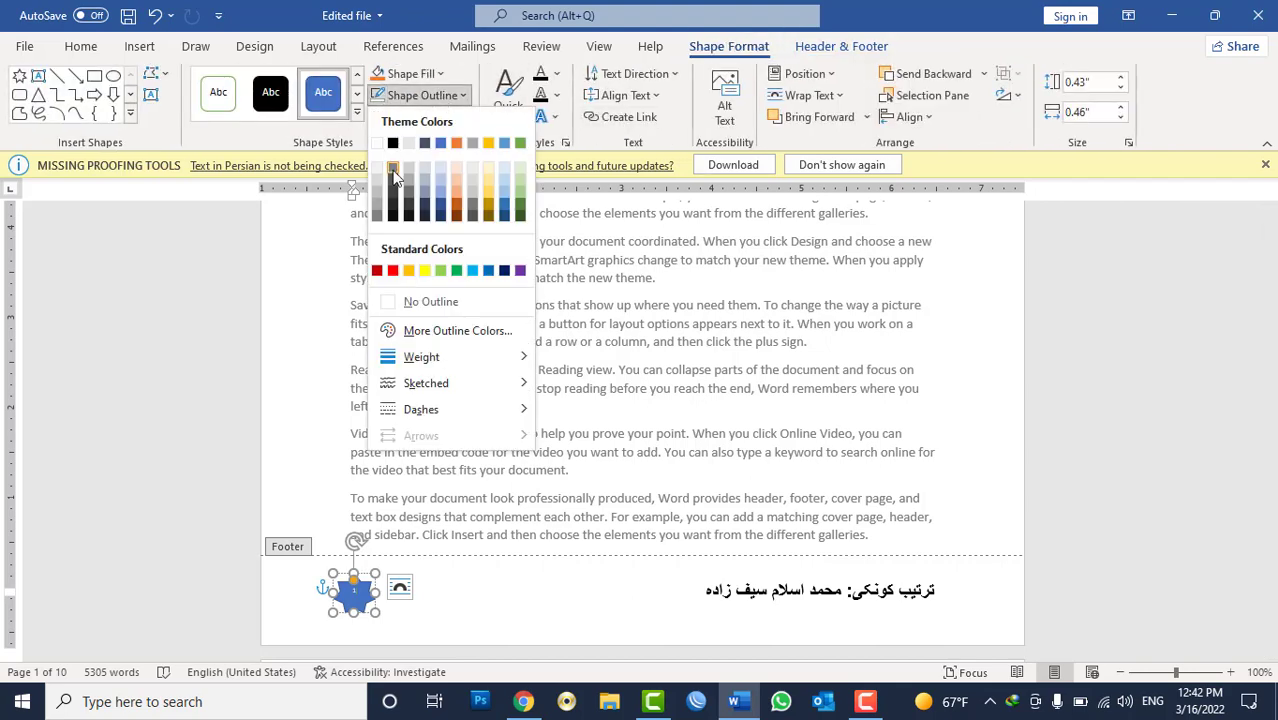
{"action": "left_click", "coordinate": [521, 144]}
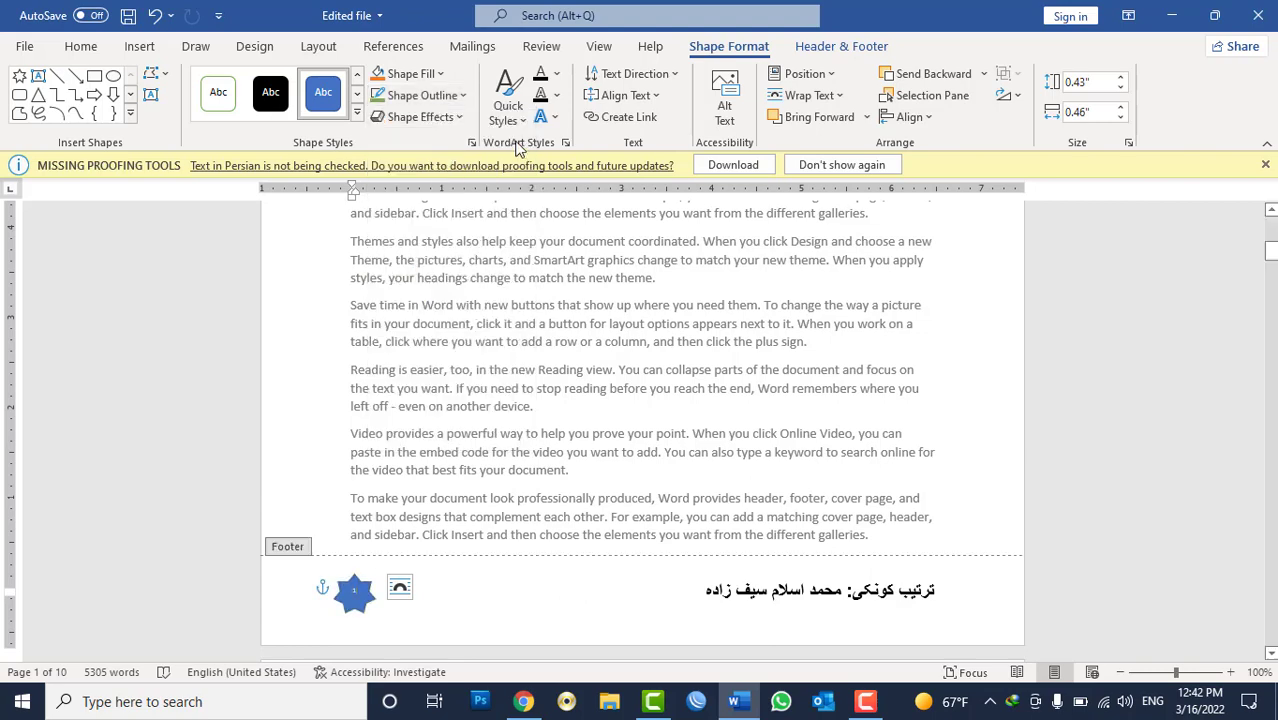
{"action": "left_click", "coordinate": [405, 74]}
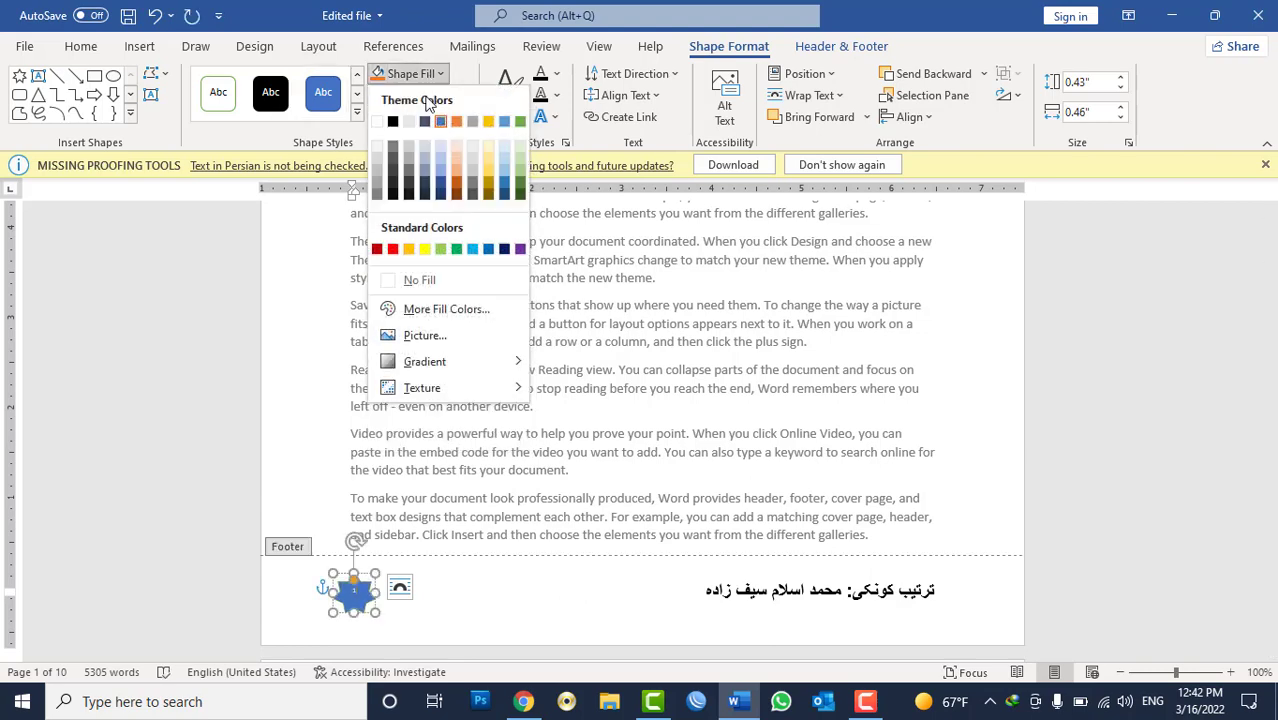
{"action": "left_click", "coordinate": [432, 278]}
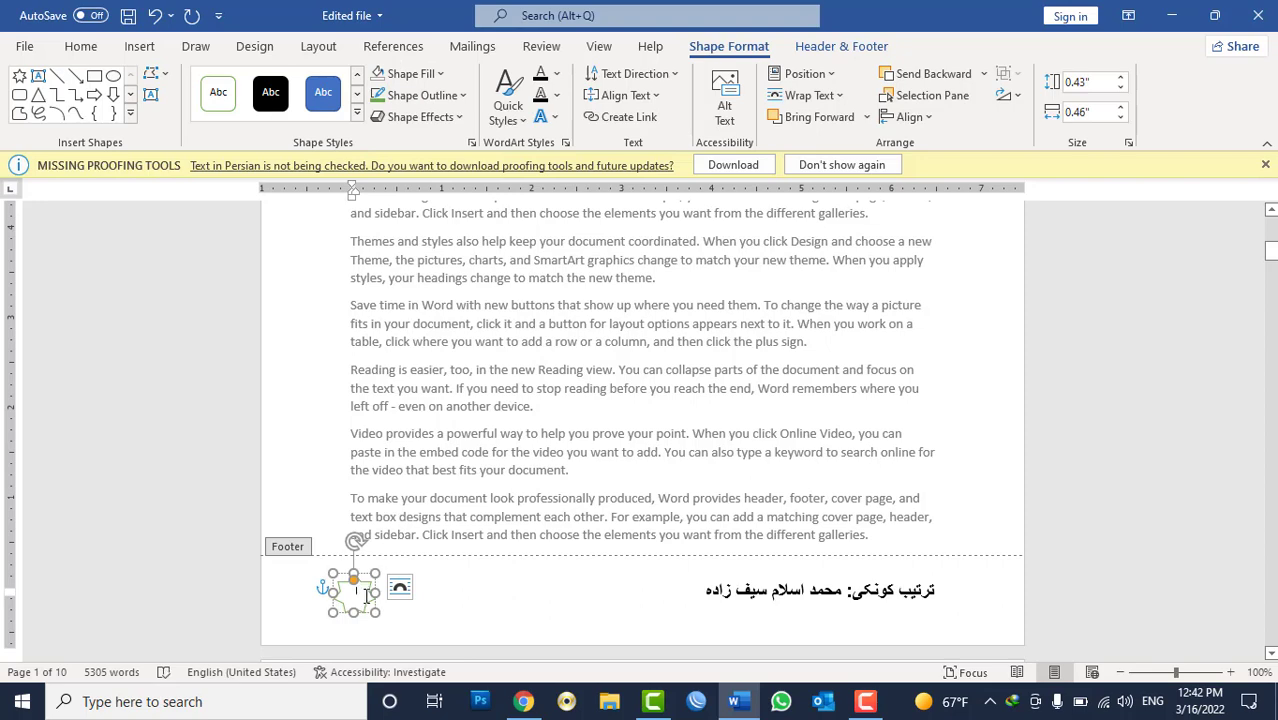
Step: Make the star's page number black and return to the document body
{"action": "left_click", "coordinate": [81, 47]}
{"action": "left_click", "coordinate": [407, 120]}
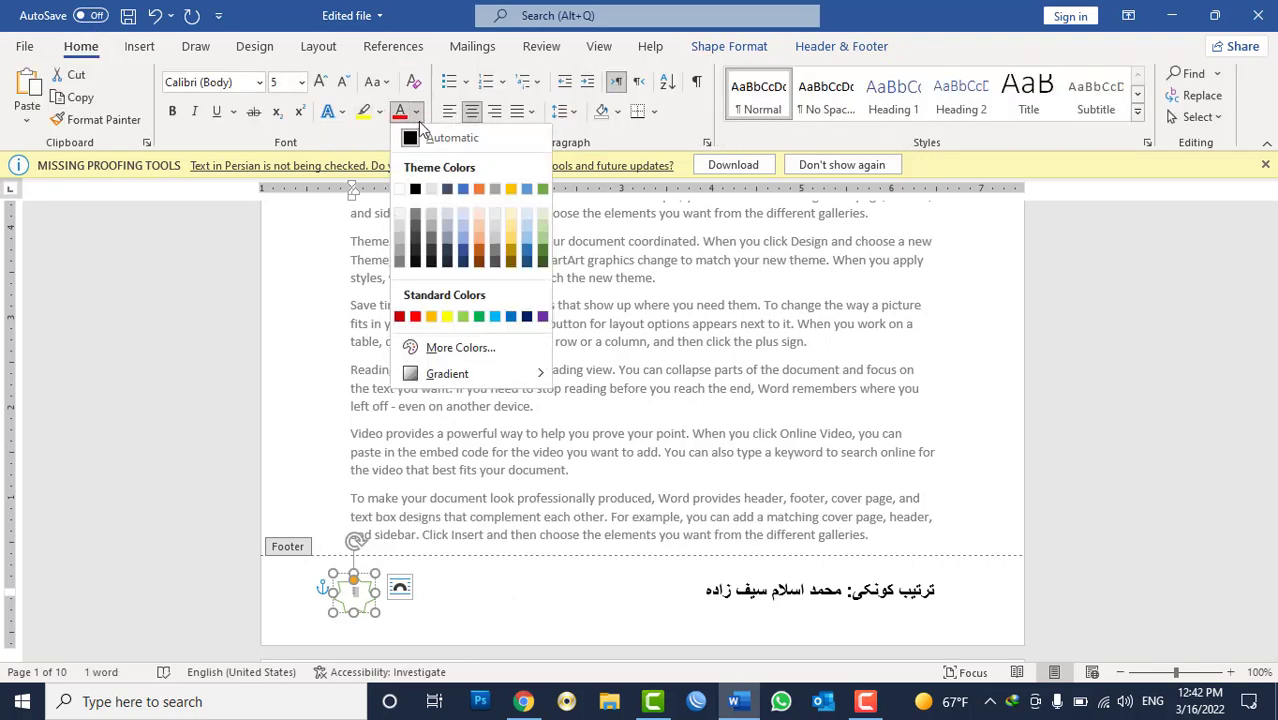
{"action": "left_click", "coordinate": [409, 186]}
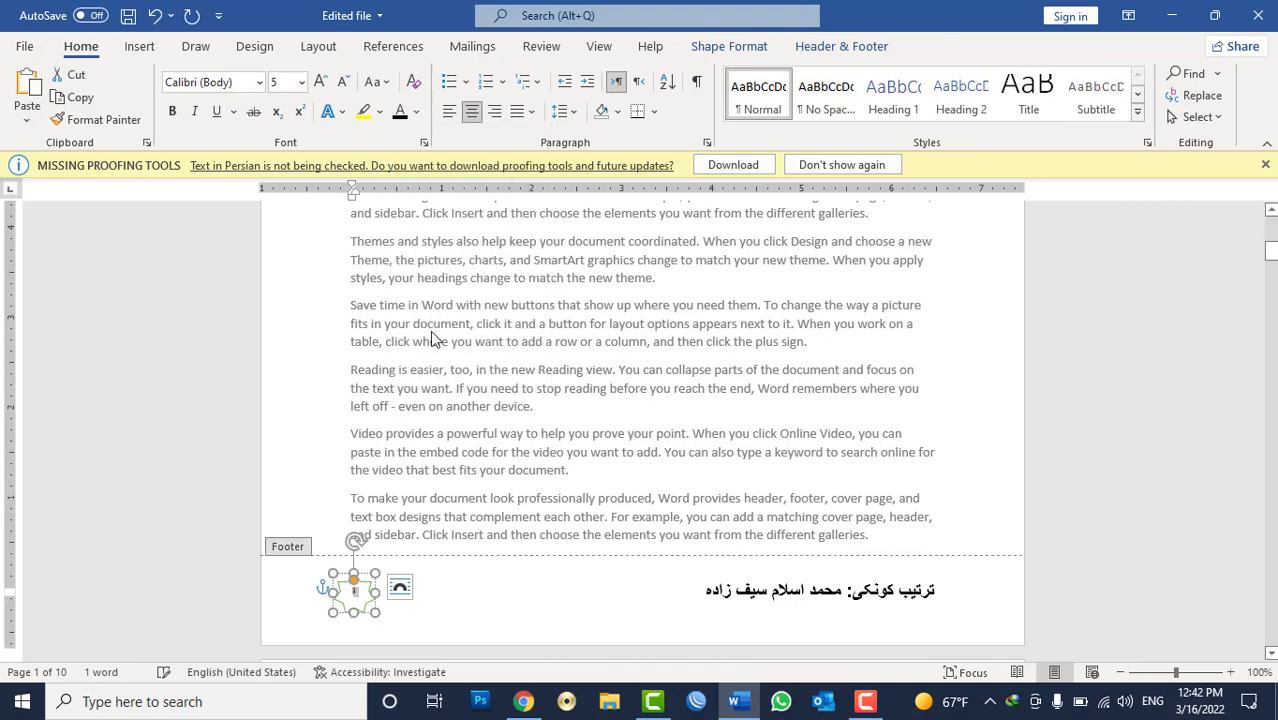
{"action": "double_click", "coordinate": [463, 498]}
Step: Scroll back to page 1 and reopen its footer via Insert > Footer > Edit Footer
{"action": "scroll", "coordinate": [470, 480], "scroll_direction": "down", "scroll_amount": 10}
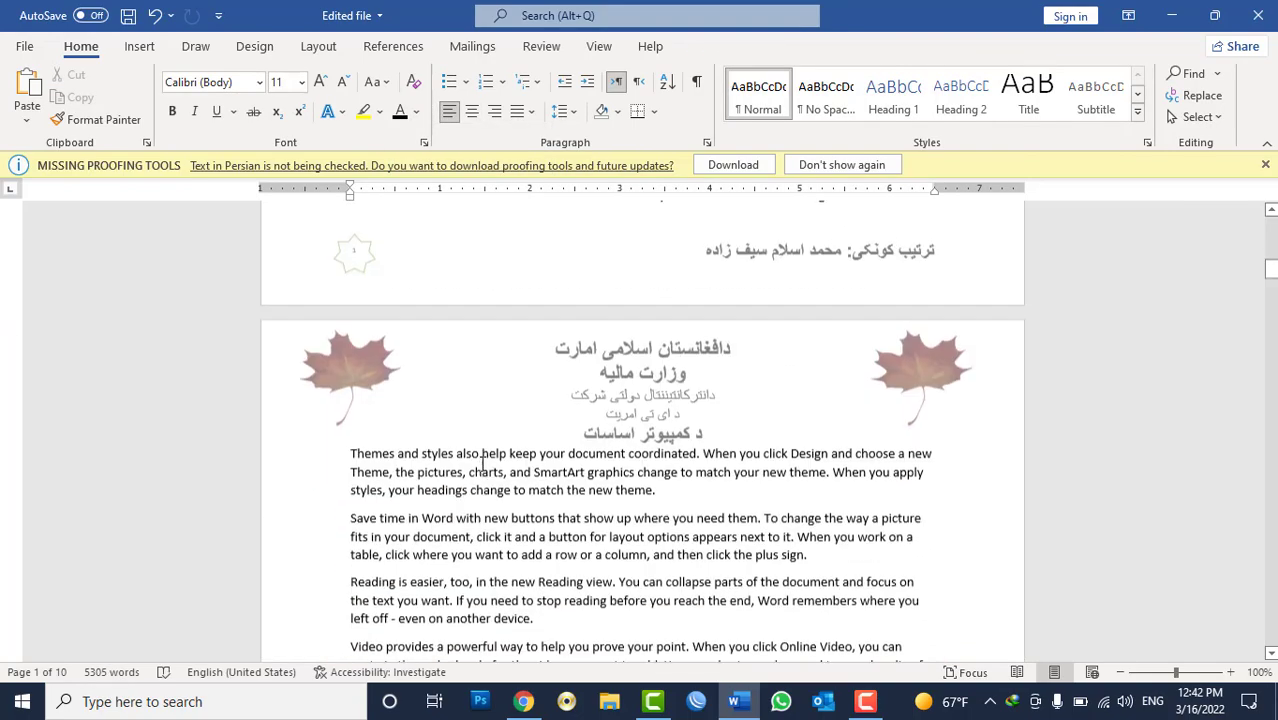
{"action": "scroll", "coordinate": [484, 462], "scroll_direction": "down", "scroll_amount": 3}
{"action": "scroll", "coordinate": [485, 460], "scroll_direction": "down", "scroll_amount": 4}
{"action": "scroll", "coordinate": [488, 471], "scroll_direction": "up", "scroll_amount": 4}
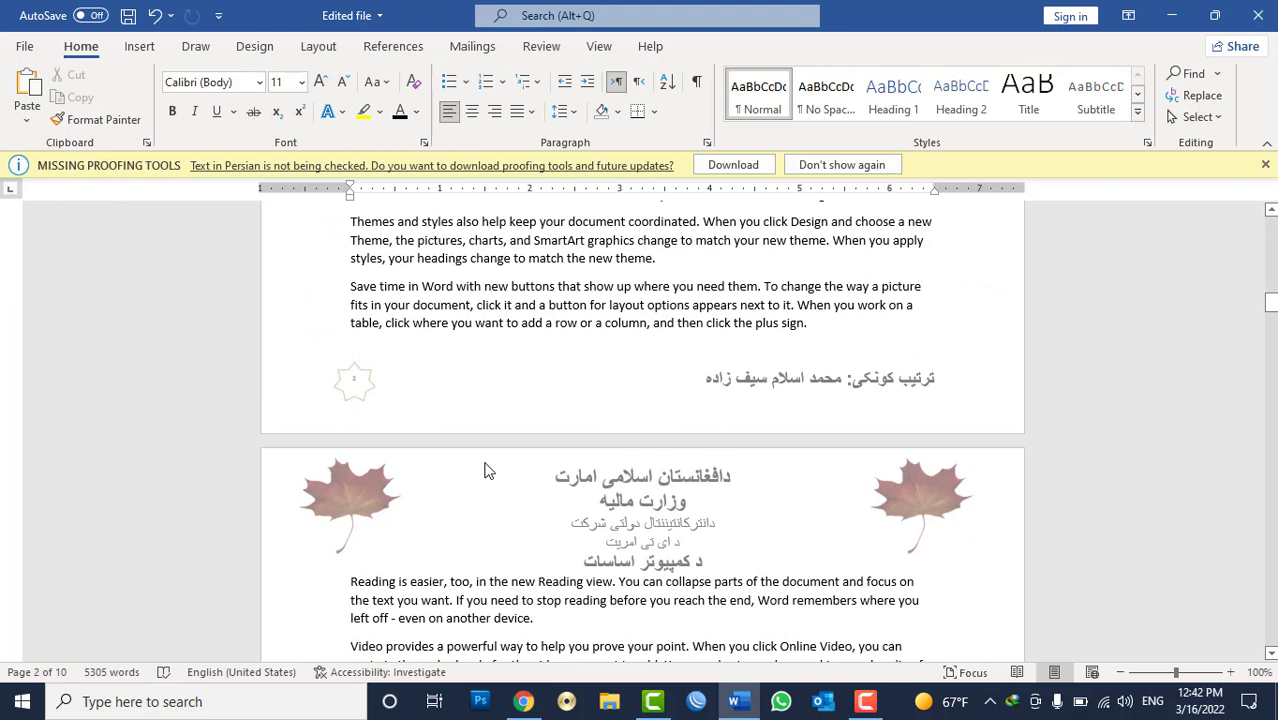
{"action": "scroll", "coordinate": [487, 471], "scroll_direction": "up", "scroll_amount": 3}
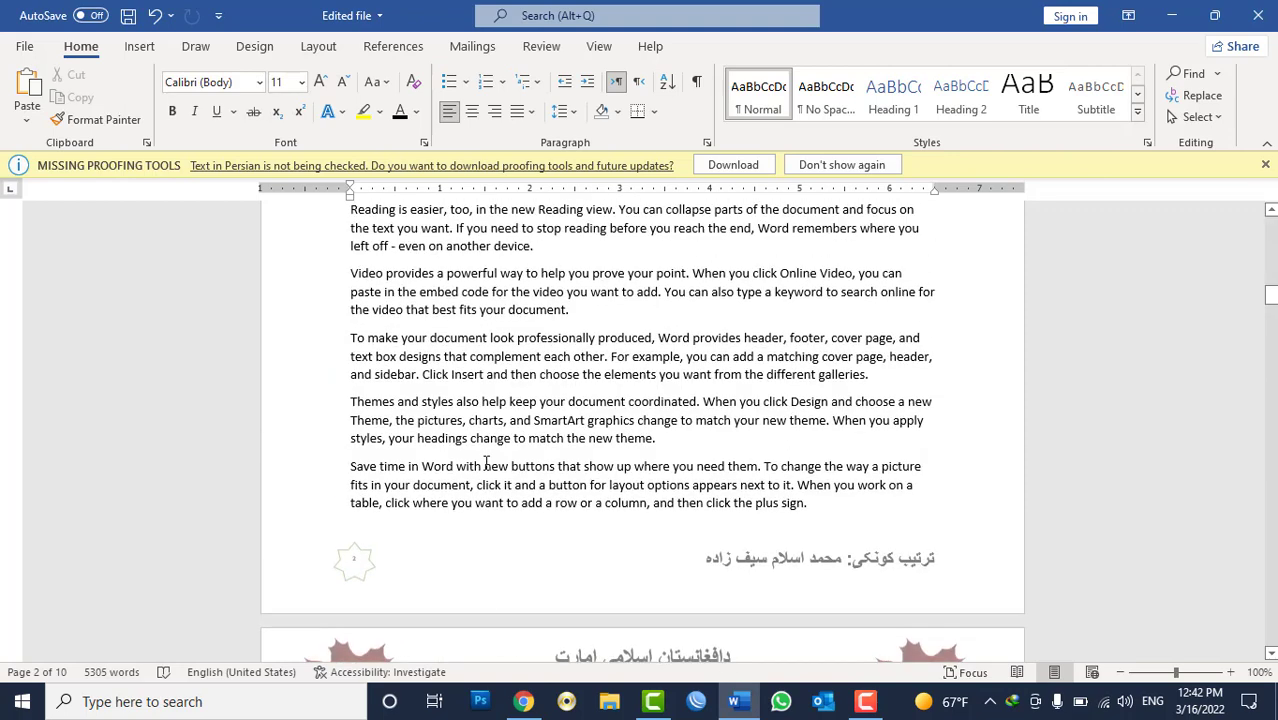
{"action": "scroll", "coordinate": [487, 471], "scroll_direction": "up", "scroll_amount": 1}
{"action": "scroll", "coordinate": [487, 471], "scroll_direction": "up", "scroll_amount": 2}
{"action": "left_click", "coordinate": [140, 46]}
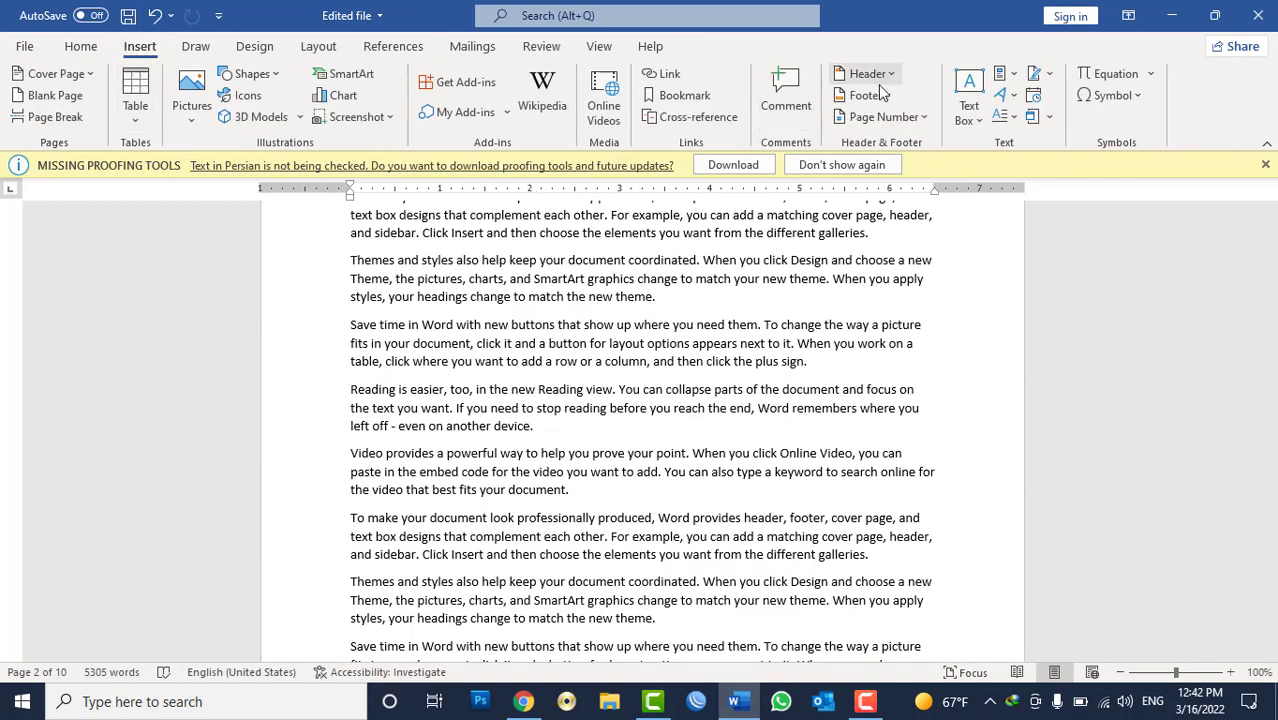
{"action": "left_click", "coordinate": [872, 95]}
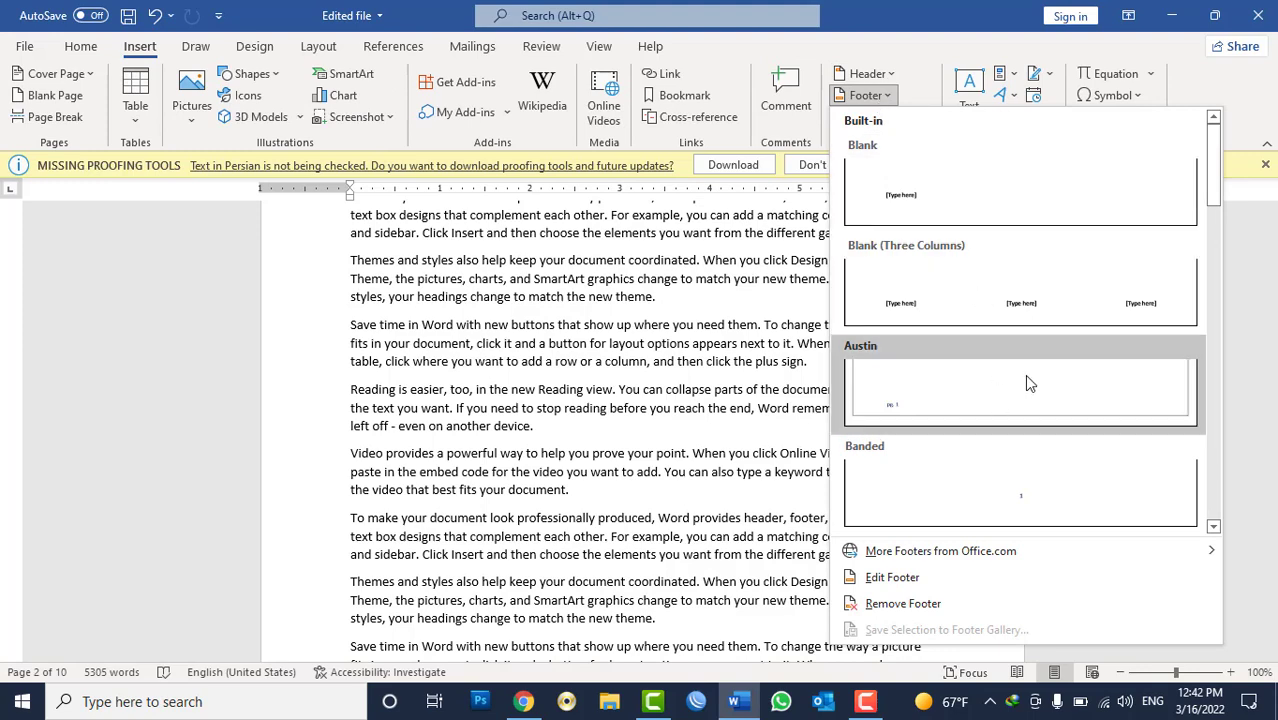
{"action": "left_click", "coordinate": [880, 577]}
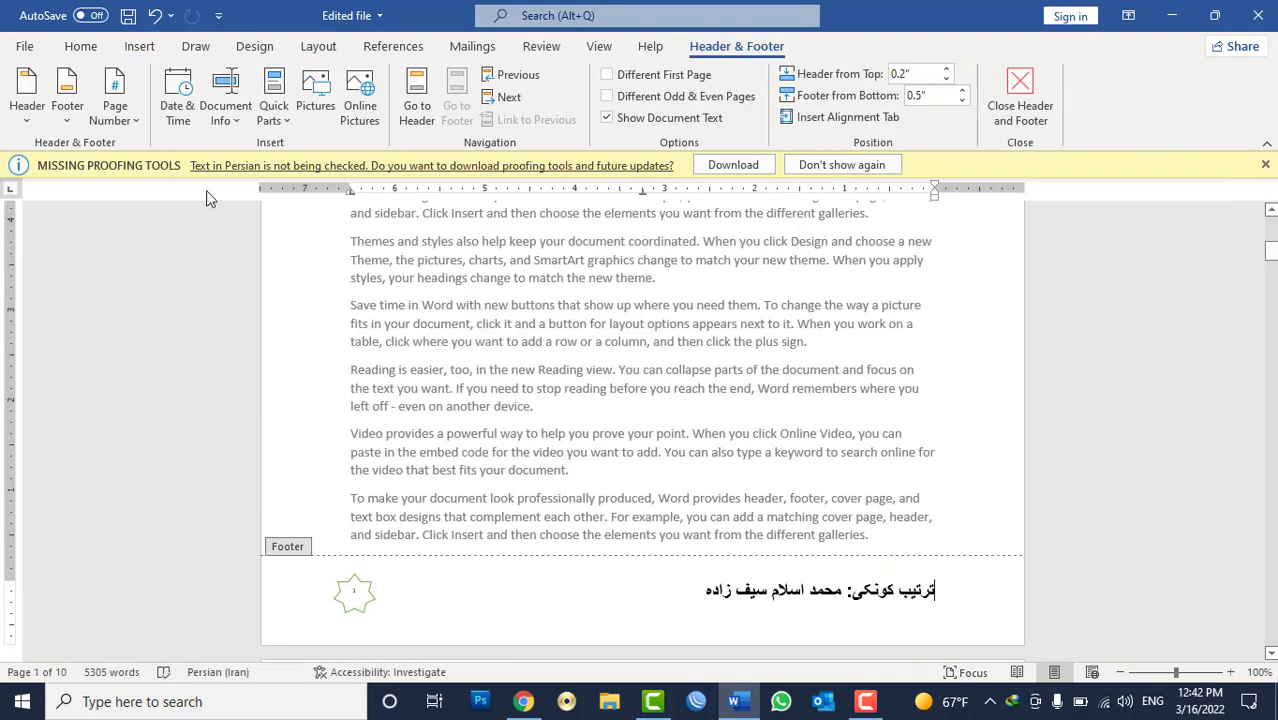
Step: Look through the header and footer design galleries
{"action": "left_click", "coordinate": [25, 112]}
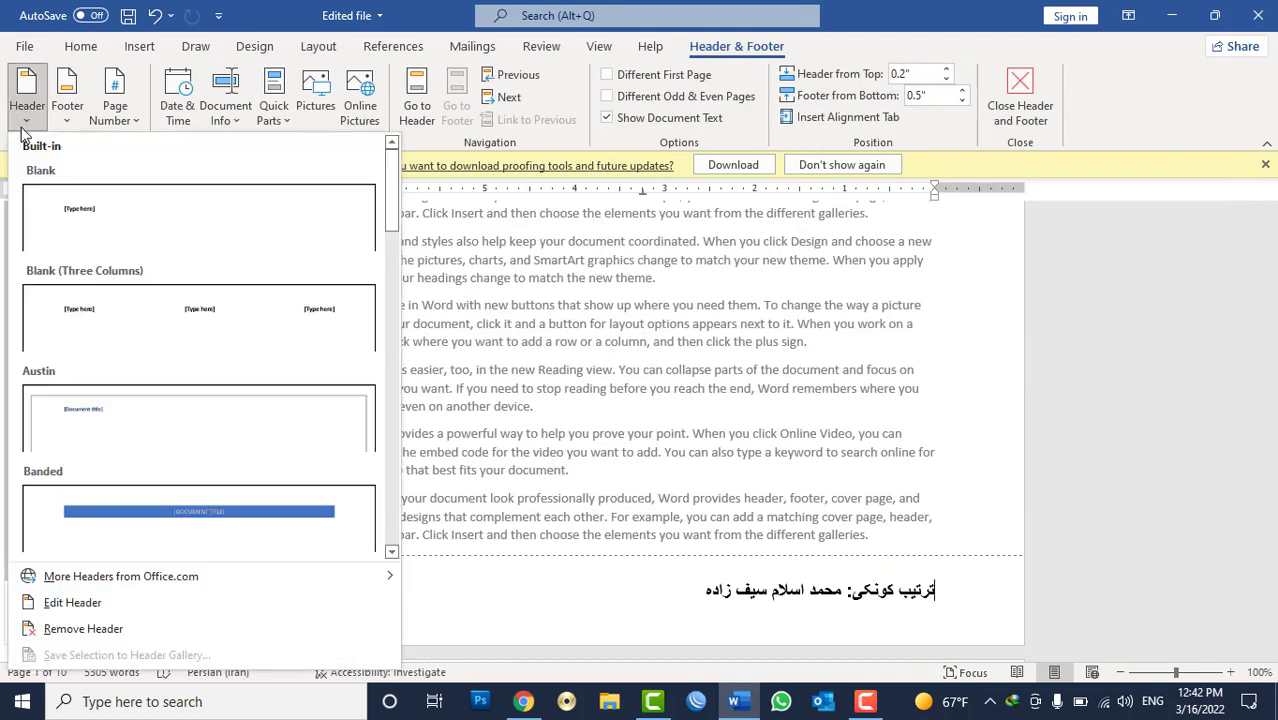
{"action": "left_click", "coordinate": [67, 100]}
{"action": "left_click", "coordinate": [67, 100]}
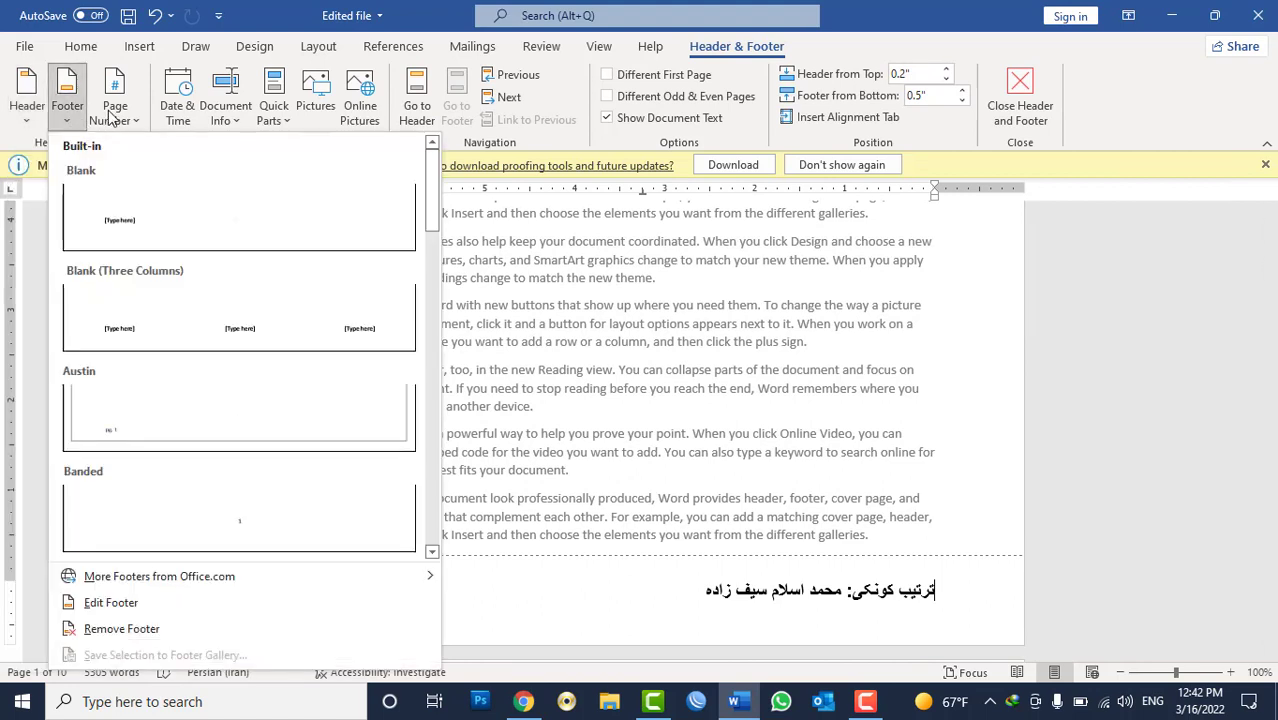
Step: Insert a Bottom of Page number, then delete the selected star page-number shape
{"action": "left_click", "coordinate": [122, 115]}
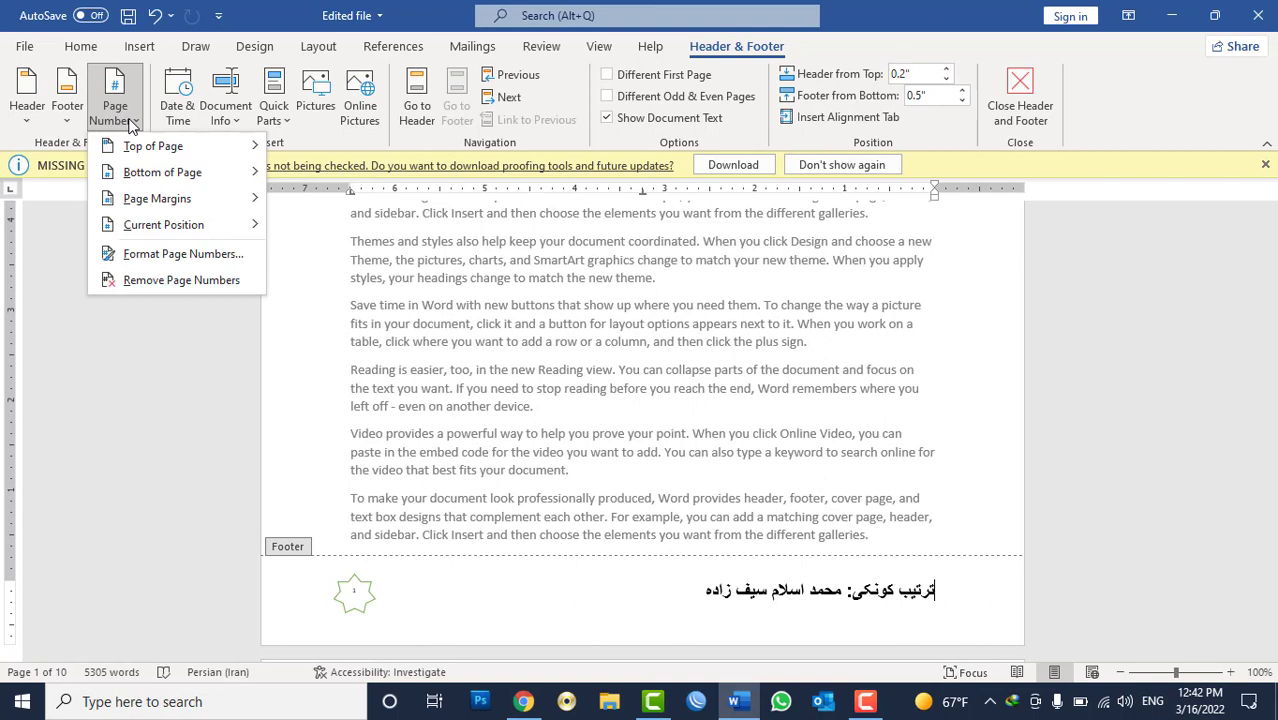
{"action": "mouse_move", "coordinate": [135, 171]}
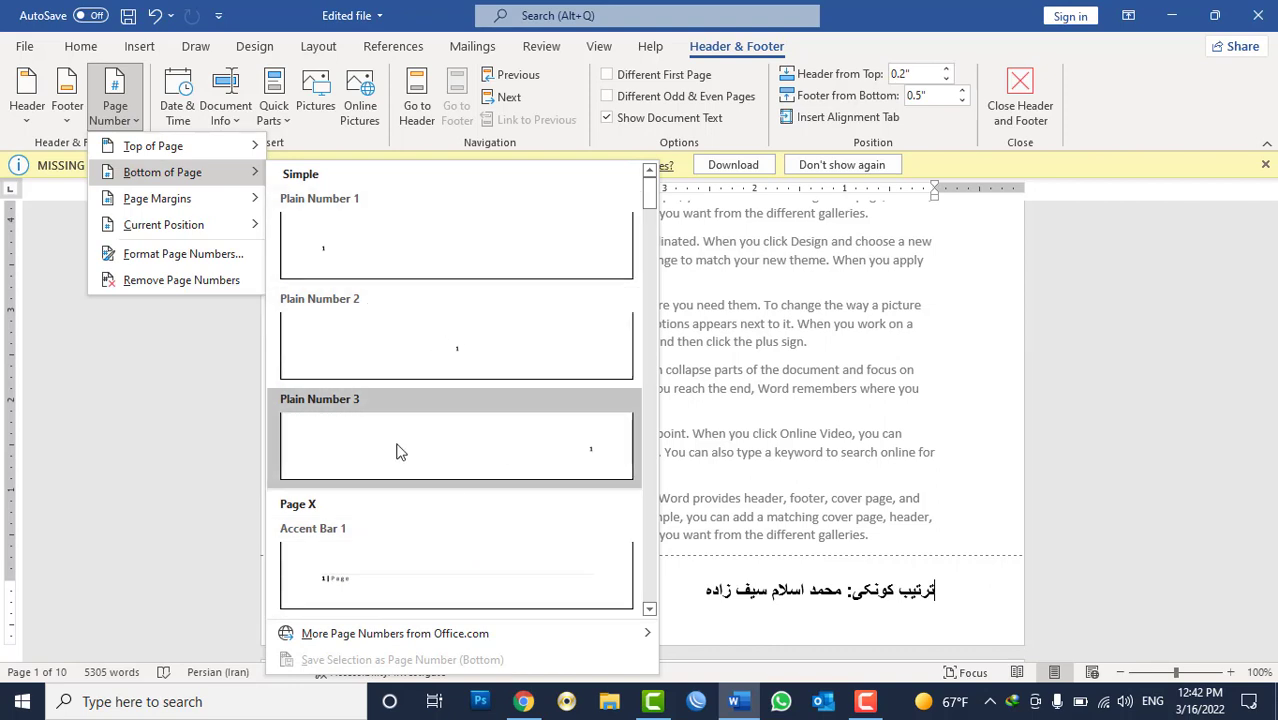
{"action": "left_click", "coordinate": [420, 575]}
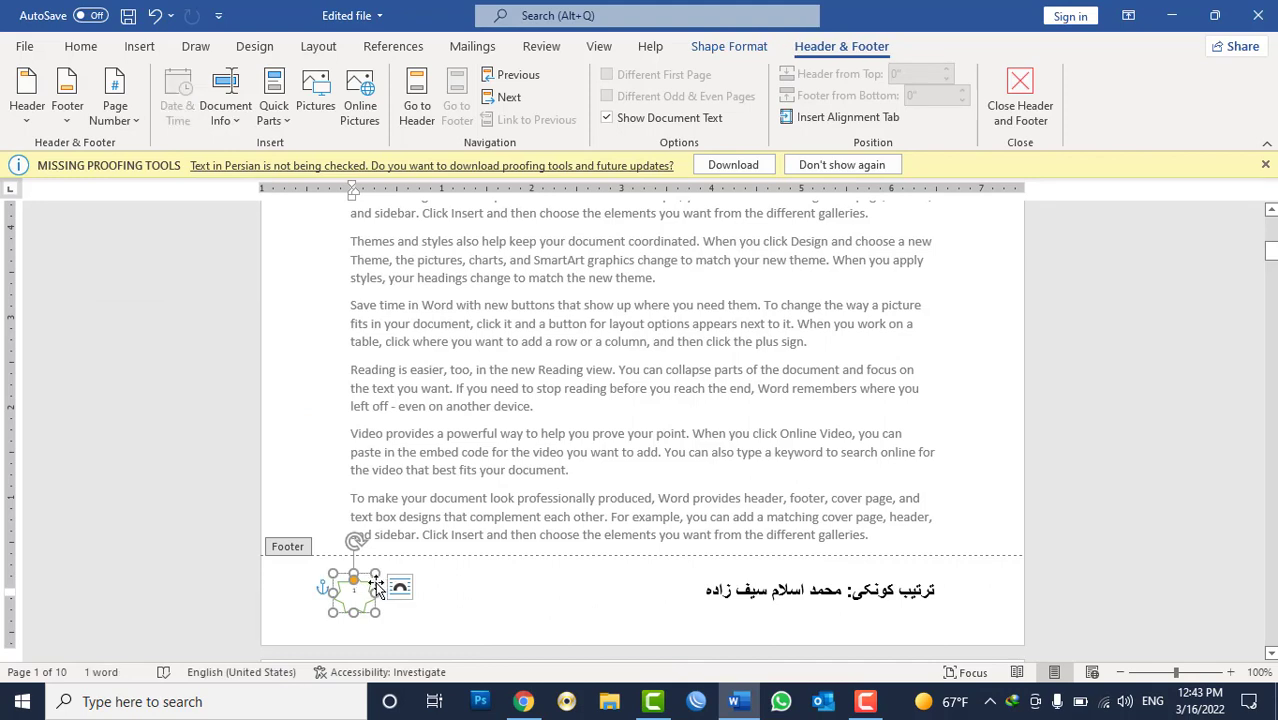
{"action": "key", "text": "Delete"}
{"action": "left_click", "coordinate": [375, 587]}
Step: Delete the Persian footer line and place the cursor at the footer centre
{"action": "triple_click", "coordinate": [843, 598]}
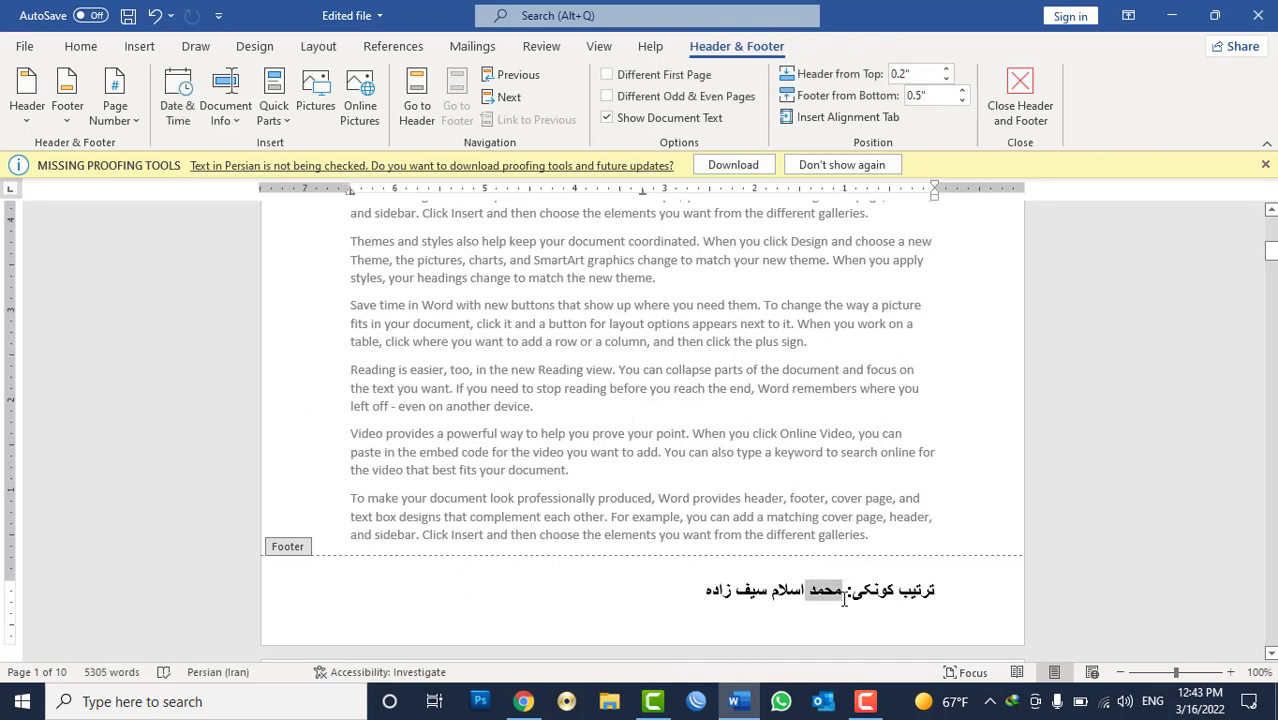
{"action": "key", "text": "Delete"}
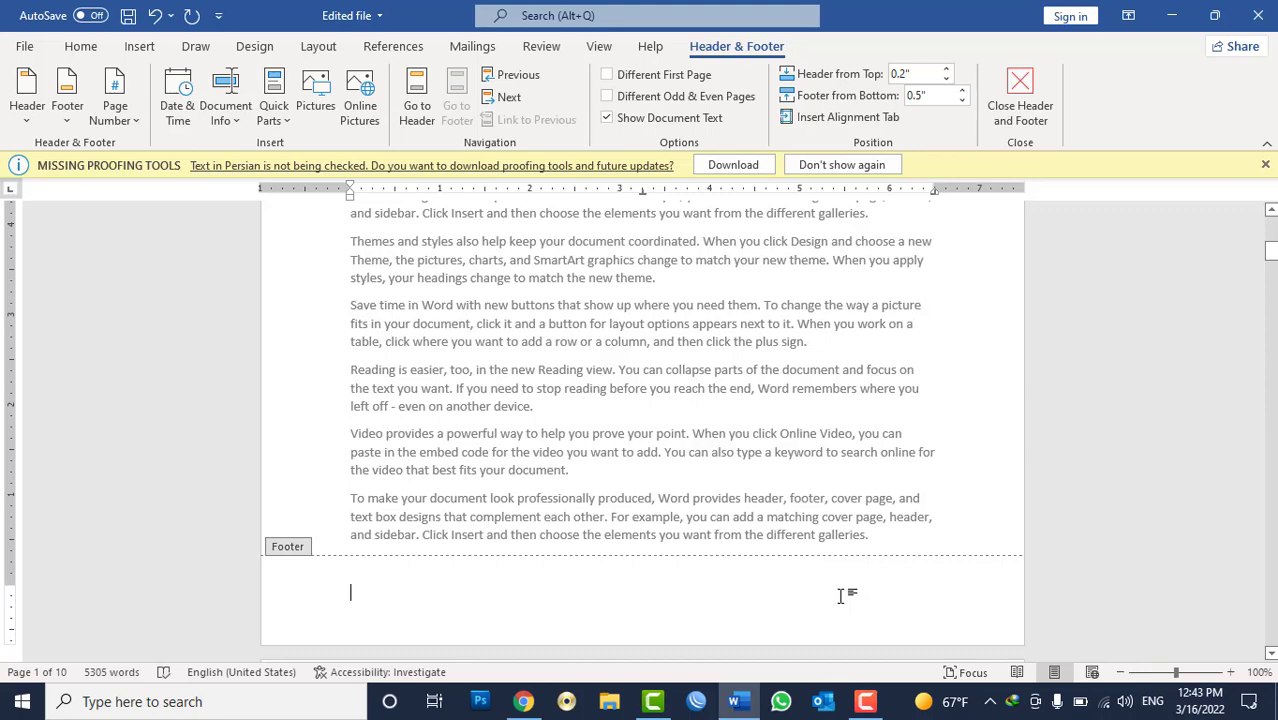
{"action": "double_click", "coordinate": [841, 596]}
Step: Insert a Bottom of Page Plain Number 2 page number centred in the footer
{"action": "left_click", "coordinate": [139, 127]}
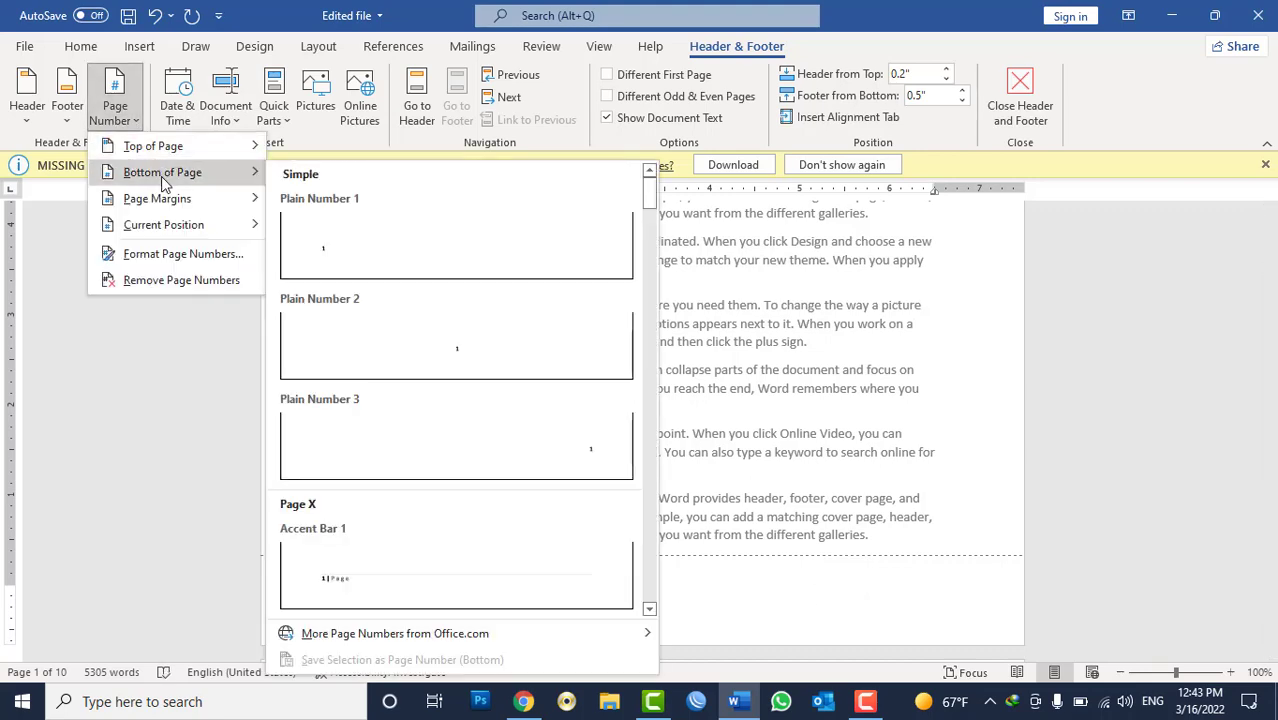
{"action": "left_click", "coordinate": [470, 357]}
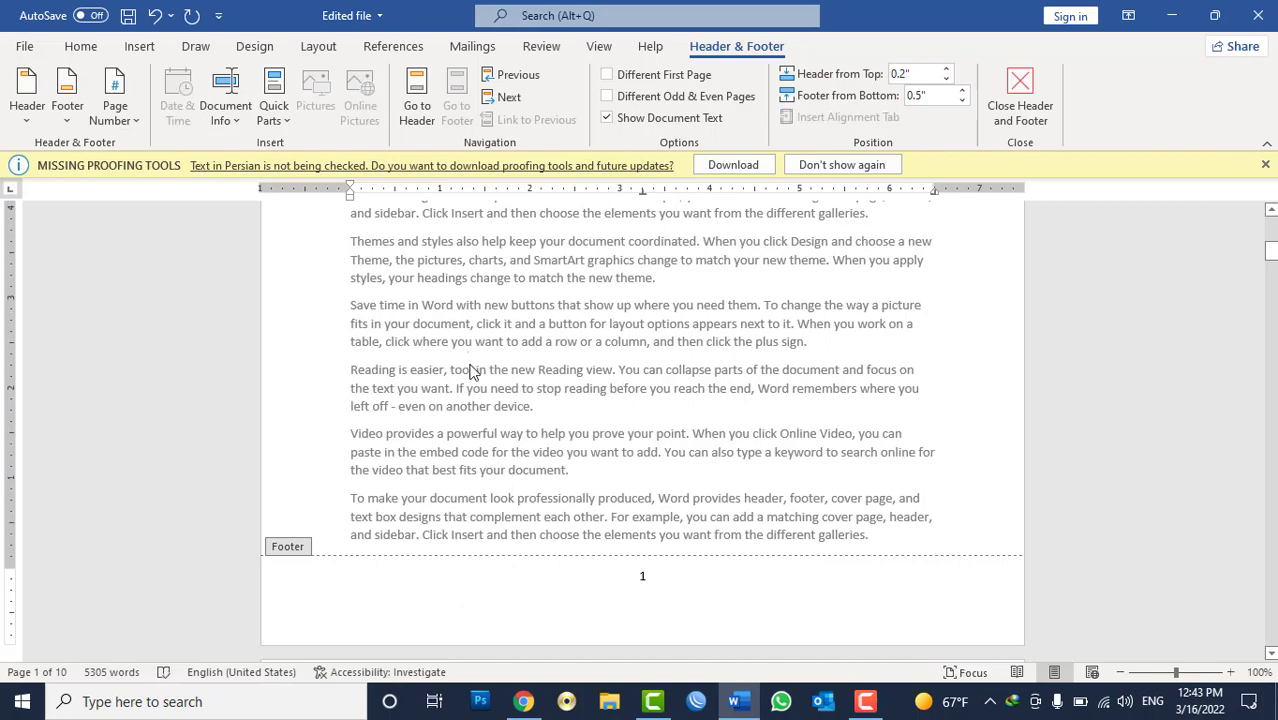
{"action": "scroll", "coordinate": [845, 422], "scroll_direction": "down", "scroll_amount": 9}
{"action": "scroll", "coordinate": [845, 422], "scroll_direction": "up", "scroll_amount": 10}
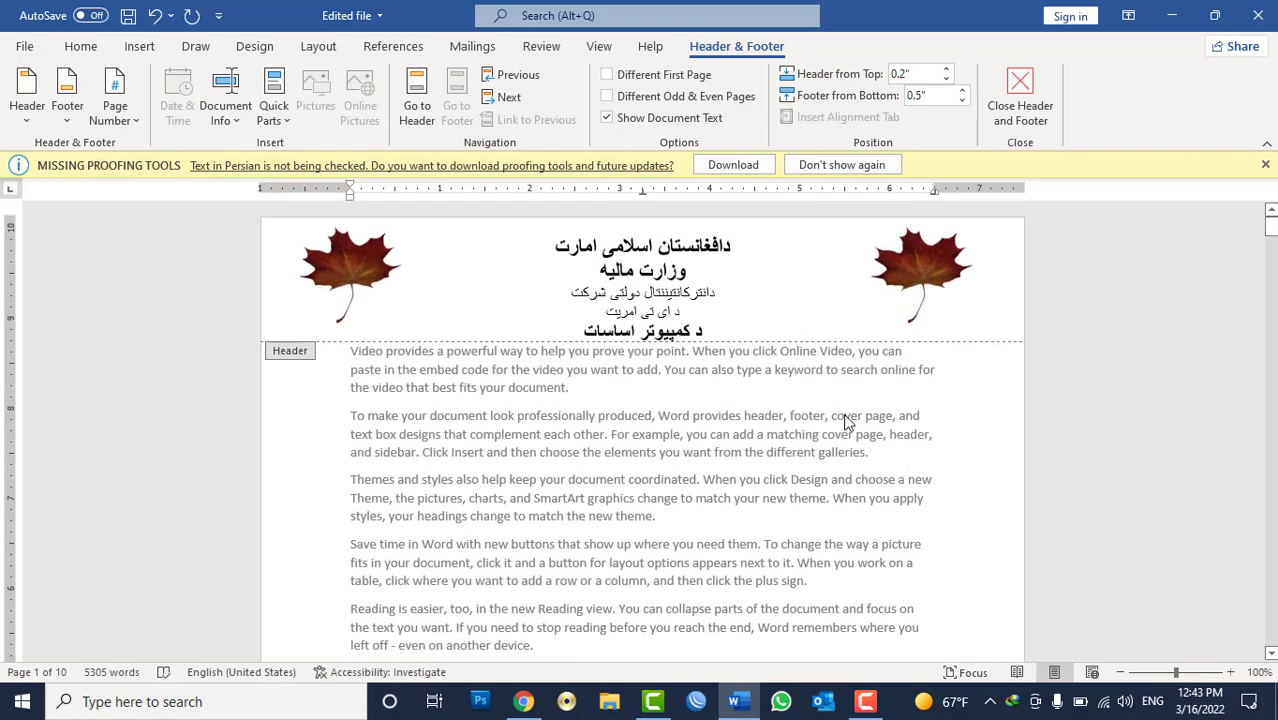
{"action": "scroll", "coordinate": [845, 422], "scroll_direction": "down", "scroll_amount": 5}
{"action": "scroll", "coordinate": [845, 422], "scroll_direction": "down", "scroll_amount": 5}
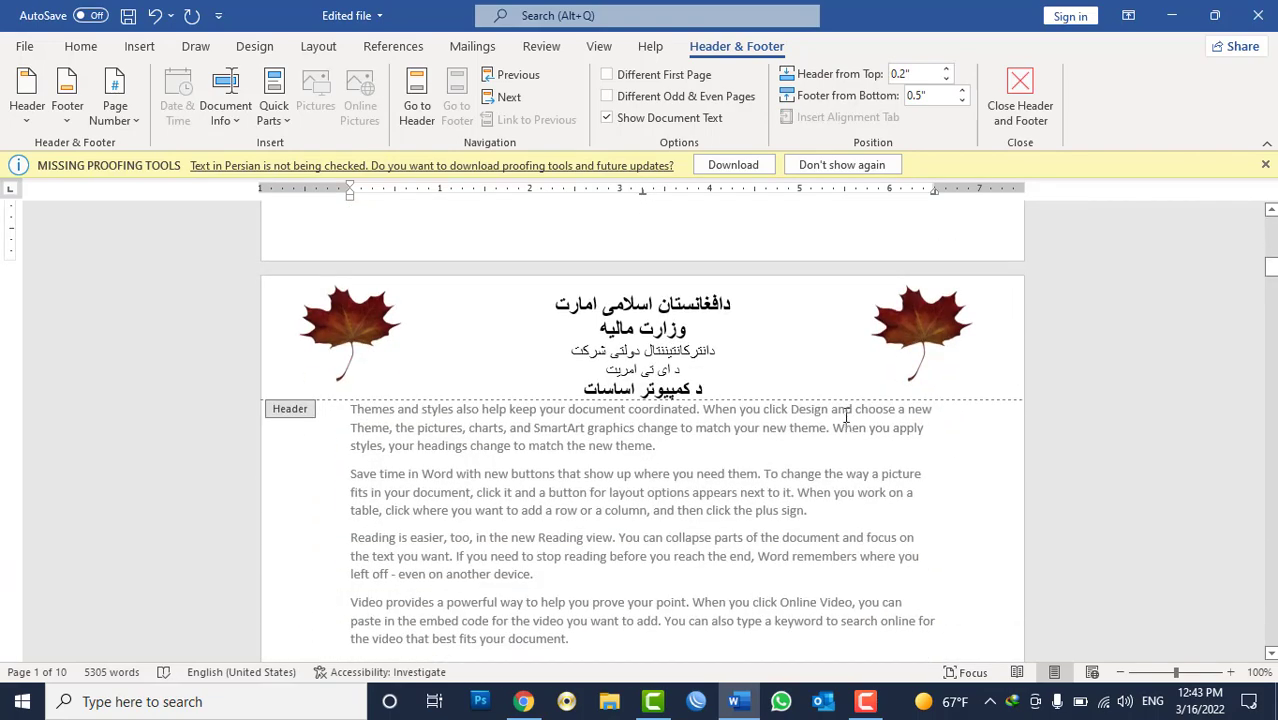
{"action": "scroll", "coordinate": [845, 422], "scroll_direction": "up", "scroll_amount": 7}
{"action": "scroll", "coordinate": [845, 422], "scroll_direction": "up", "scroll_amount": 2}
{"action": "scroll", "coordinate": [845, 422], "scroll_direction": "up", "scroll_amount": 2}
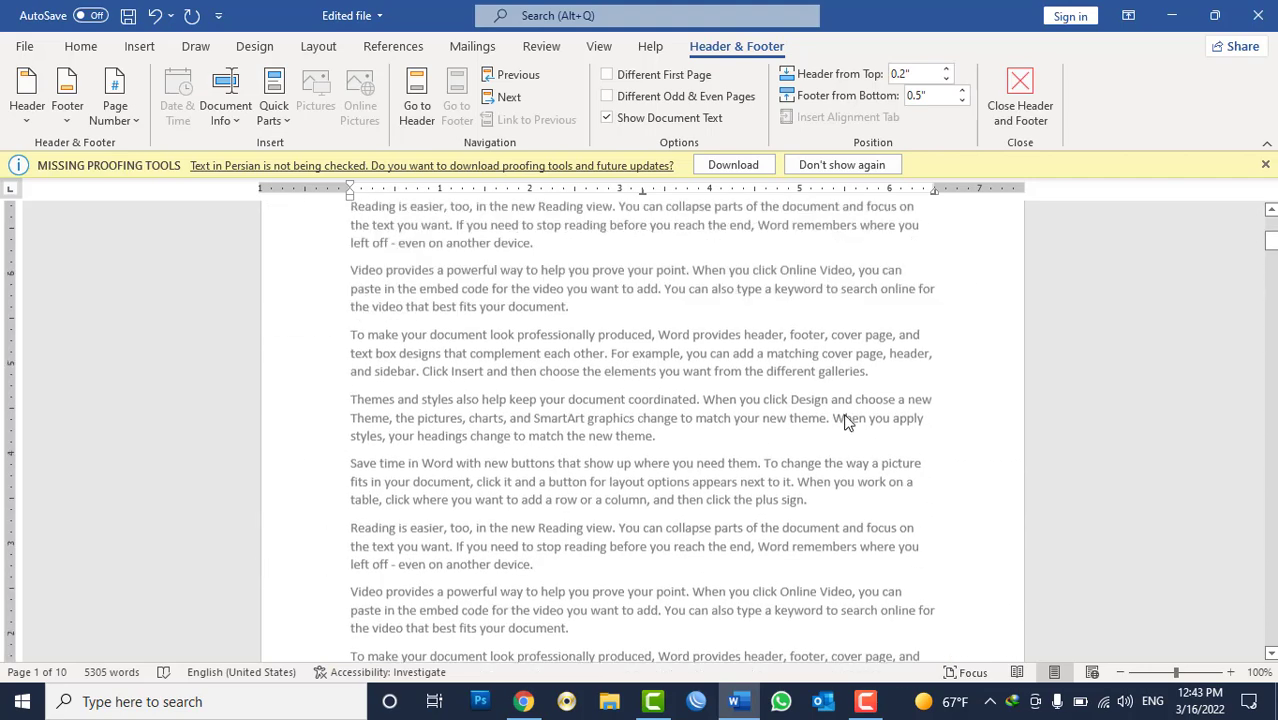
{"action": "scroll", "coordinate": [845, 422], "scroll_direction": "up", "scroll_amount": 3}
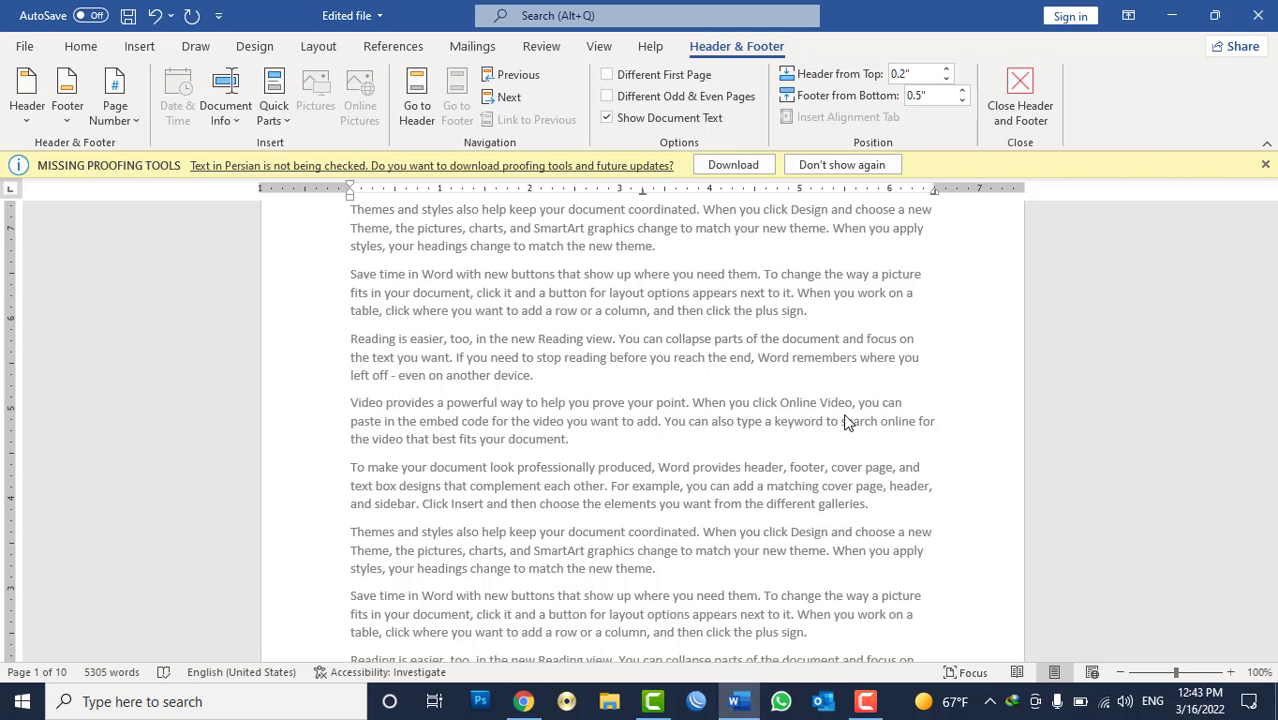
{"action": "scroll", "coordinate": [800, 440], "scroll_direction": "down", "scroll_amount": 3}
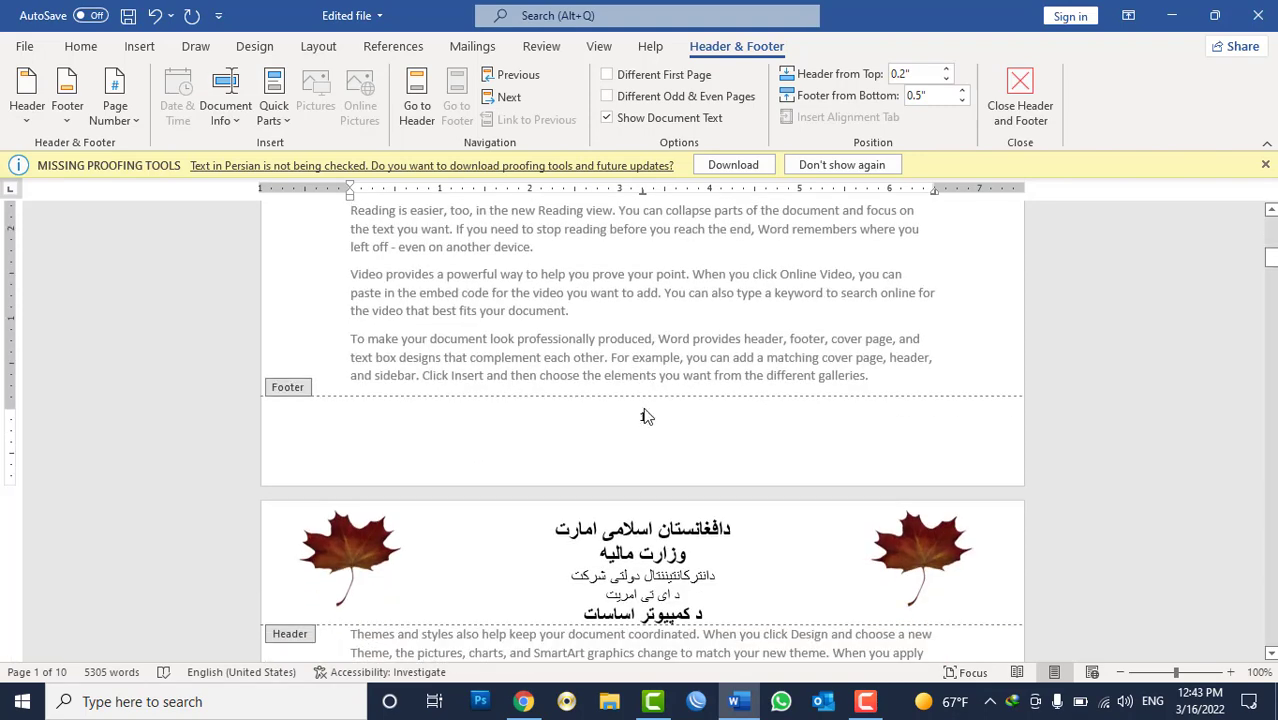
Step: Format the page numbers as 1, 2, 3 with numbering starting at 5
{"action": "left_click", "coordinate": [644, 416]}
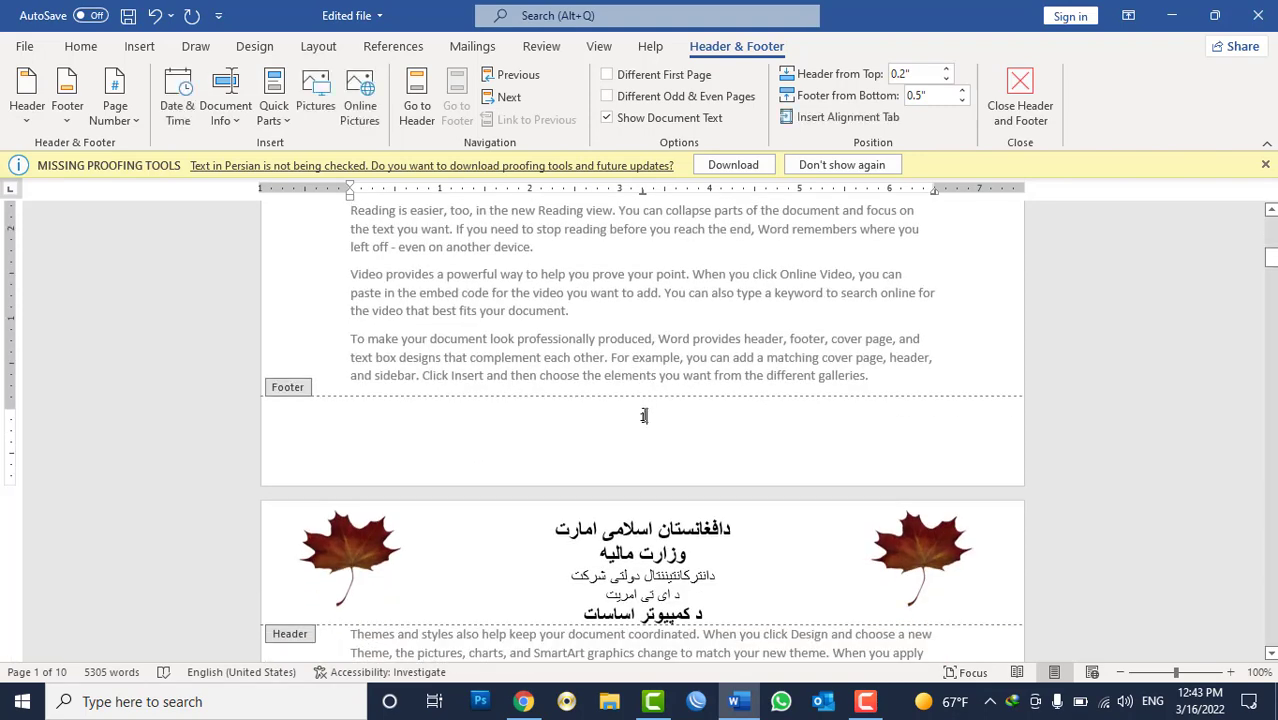
{"action": "left_click", "coordinate": [115, 118]}
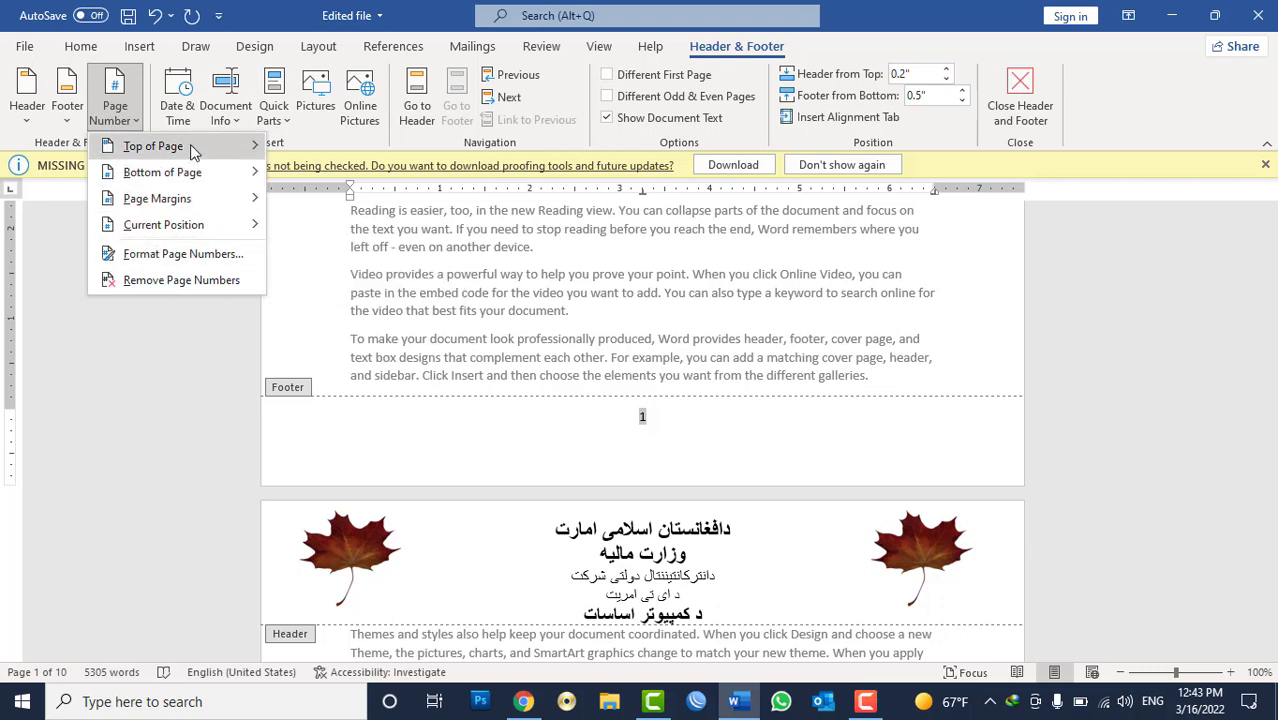
{"action": "mouse_move", "coordinate": [150, 147]}
{"action": "mouse_move", "coordinate": [195, 175]}
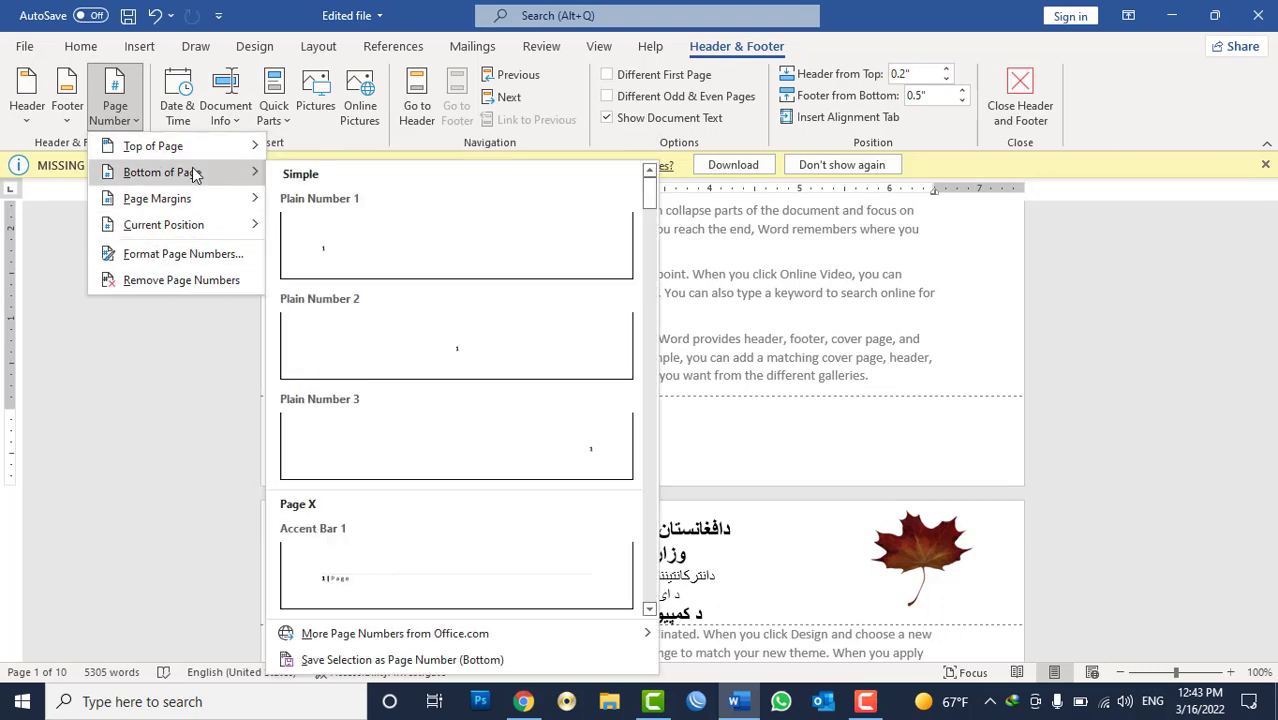
{"action": "mouse_move", "coordinate": [192, 198]}
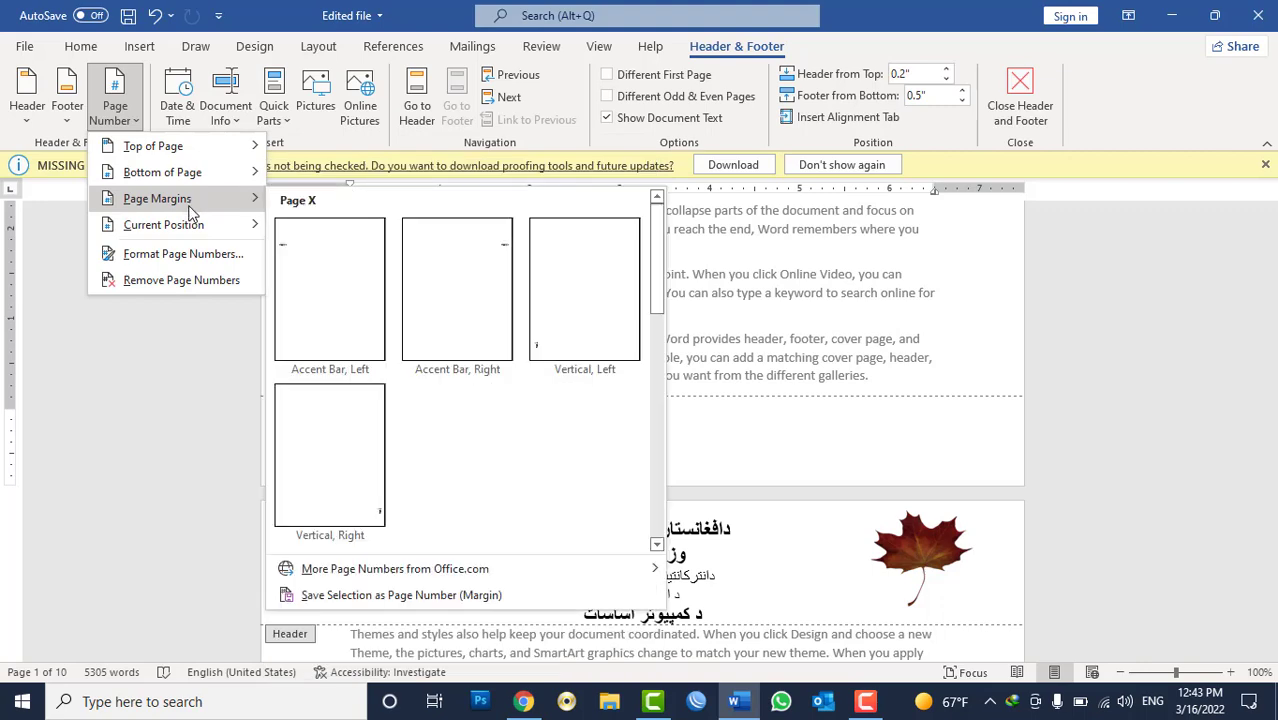
{"action": "mouse_move", "coordinate": [185, 238]}
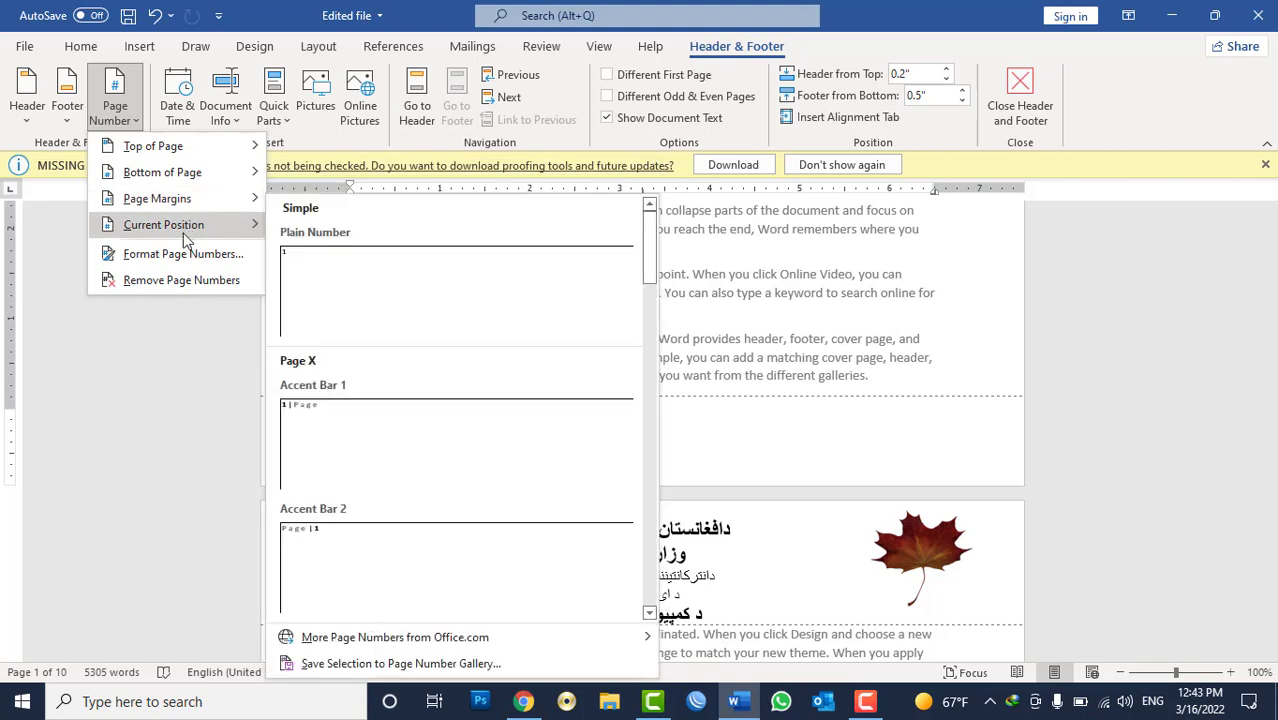
{"action": "left_click", "coordinate": [175, 253]}
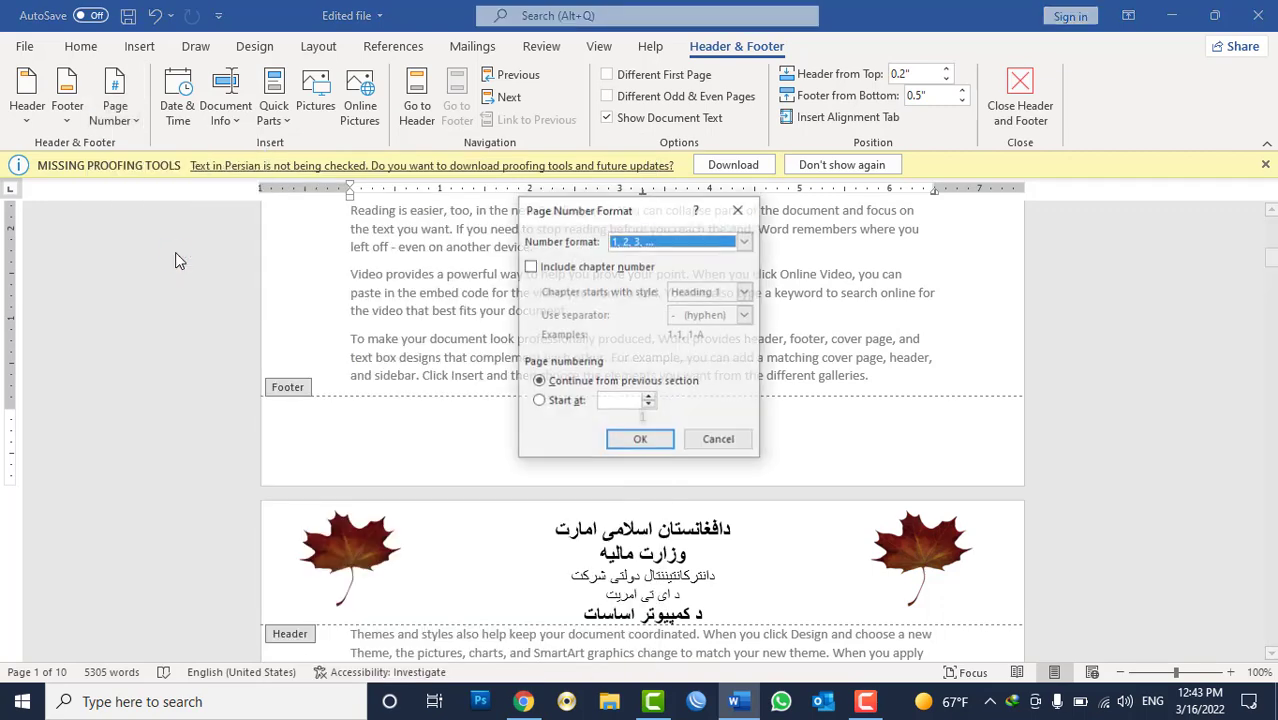
{"action": "left_click", "coordinate": [648, 243]}
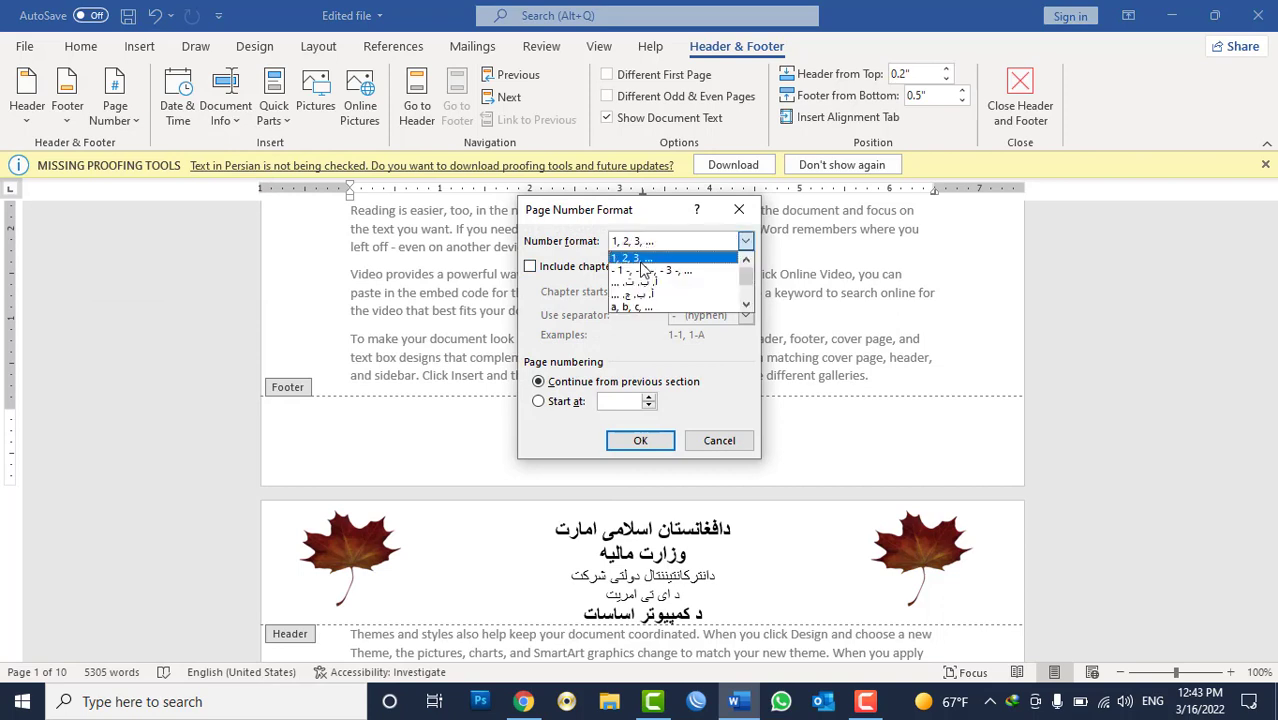
{"action": "left_click", "coordinate": [660, 218]}
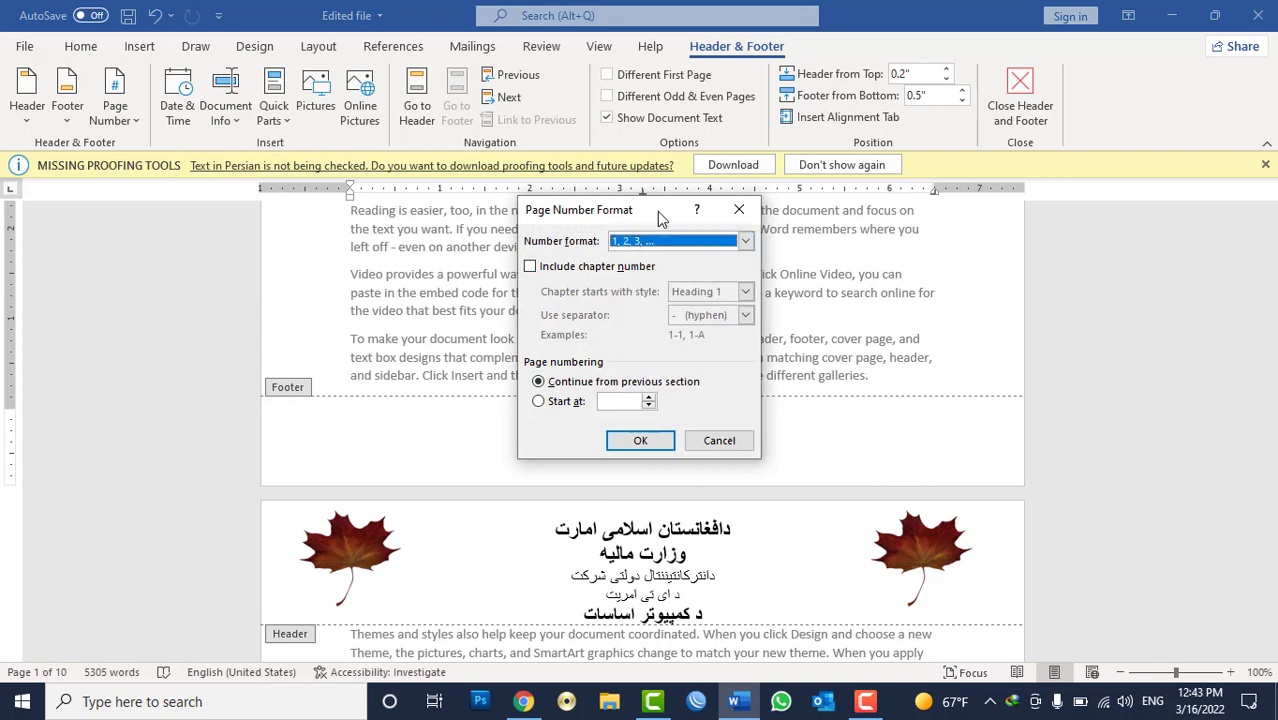
{"action": "left_click", "coordinate": [566, 401]}
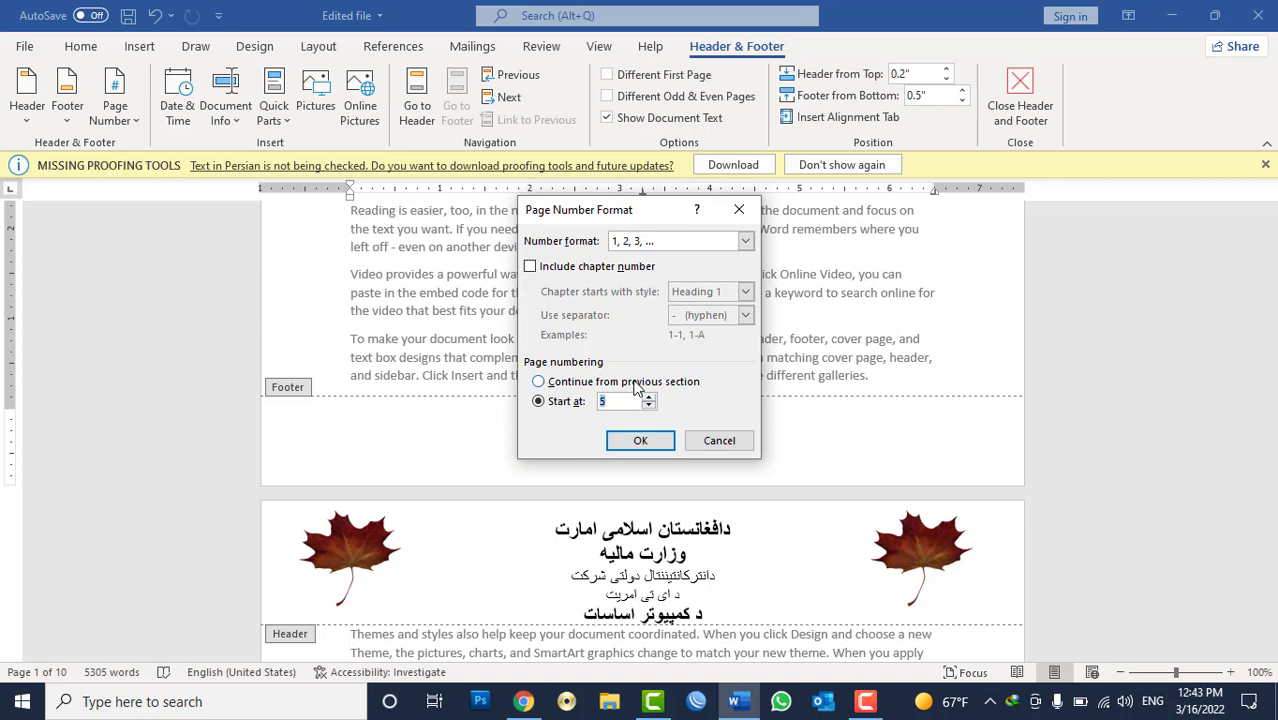
{"action": "left_click", "coordinate": [640, 441]}
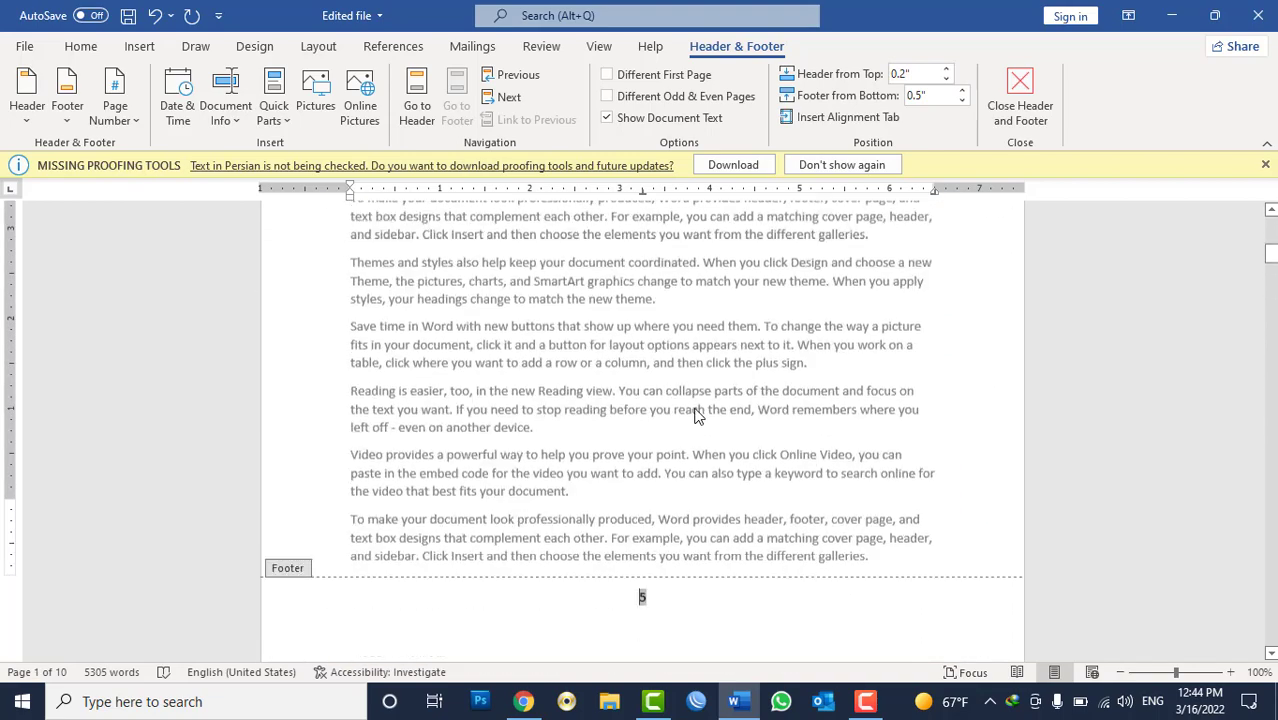
Step: Set page numbering to continue from the previous section
{"action": "left_click", "coordinate": [115, 105]}
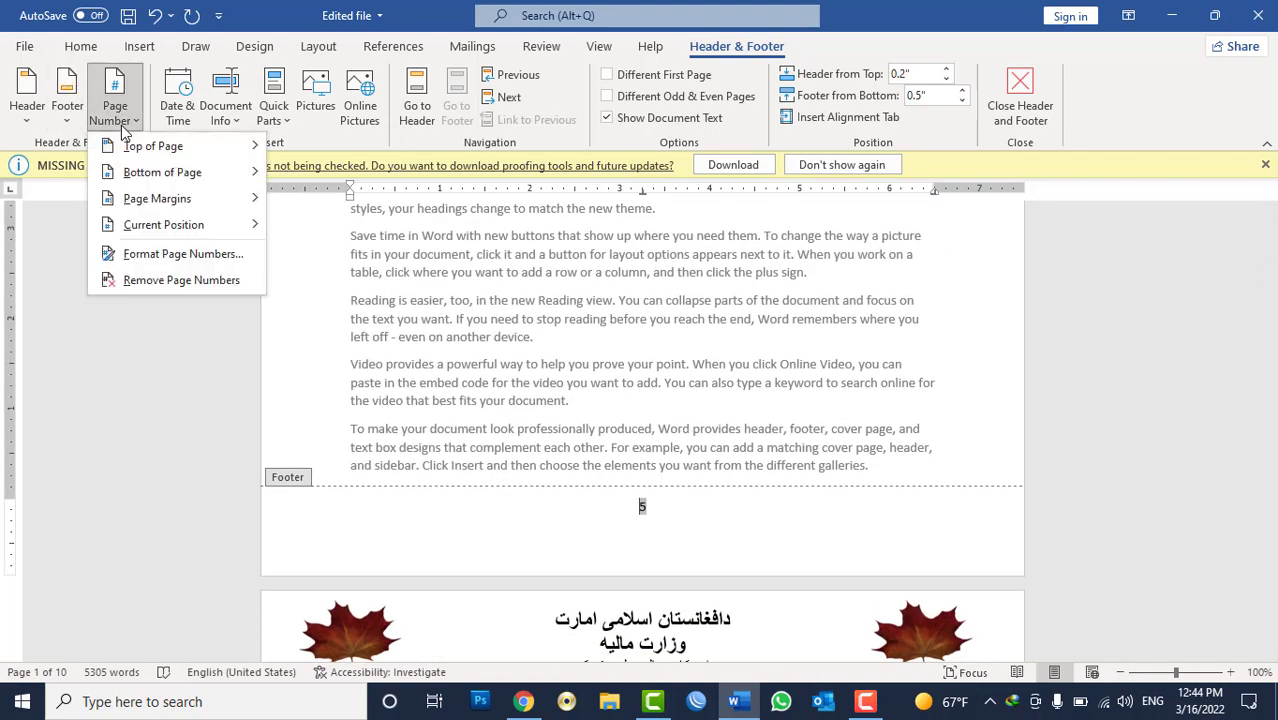
{"action": "left_click", "coordinate": [150, 258]}
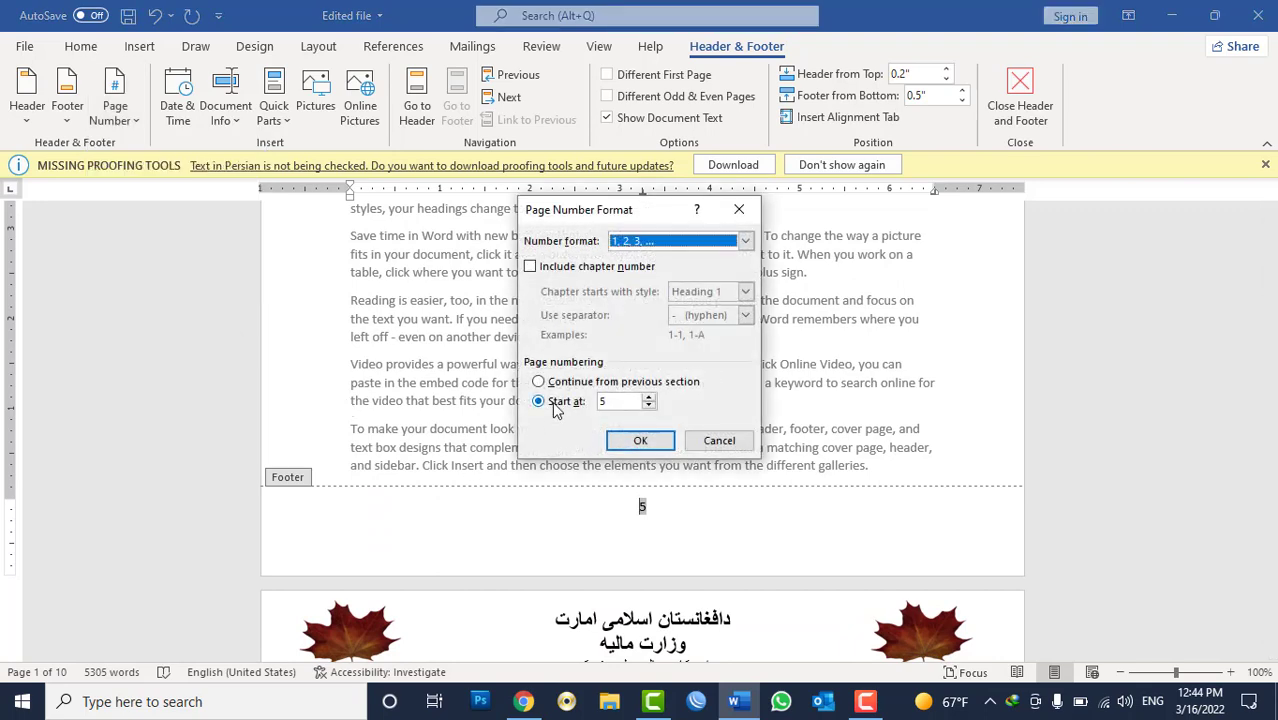
{"action": "left_click", "coordinate": [557, 387]}
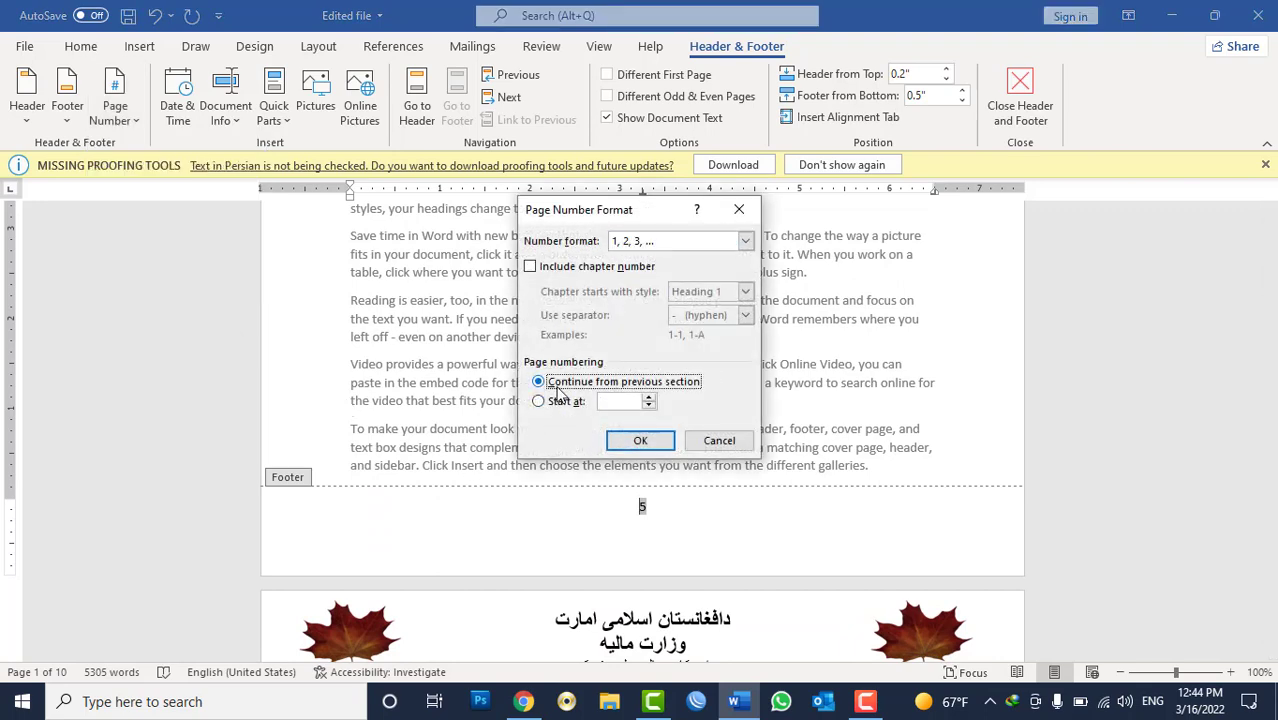
{"action": "left_click", "coordinate": [637, 441]}
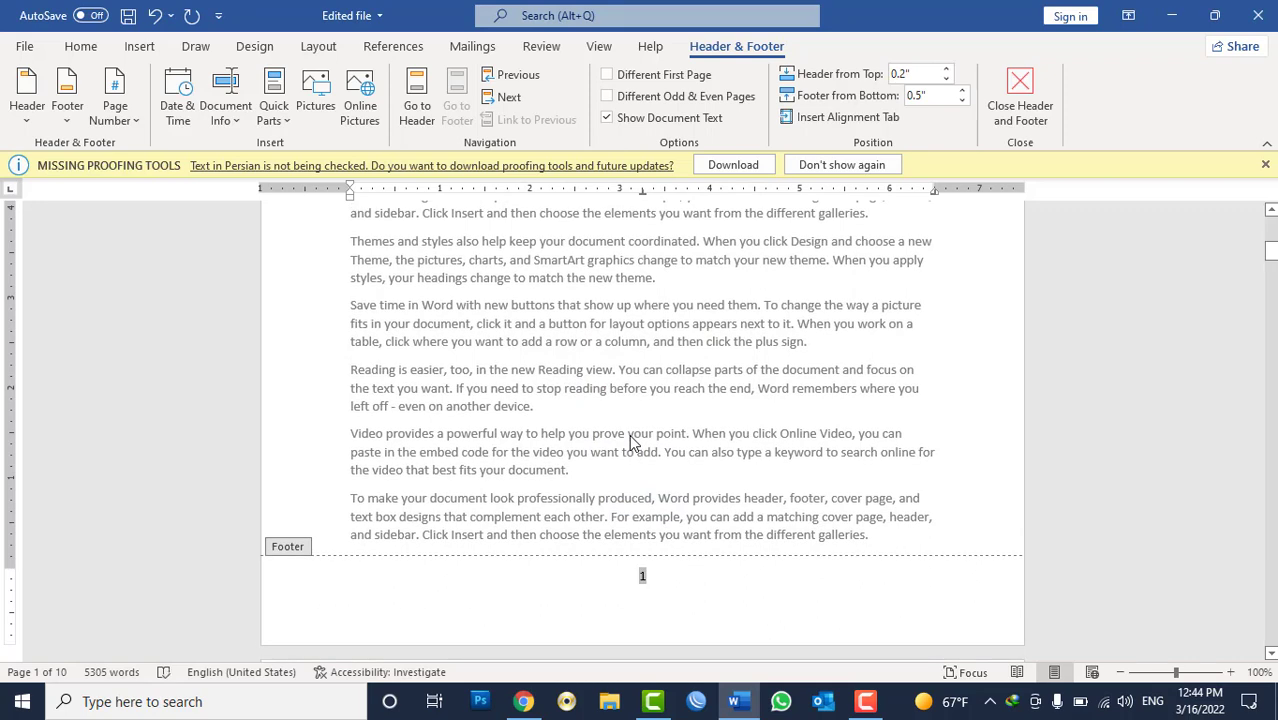
Step: Remove the page numbers and place the cursor in the empty page 2 footer
{"action": "left_click", "coordinate": [116, 108]}
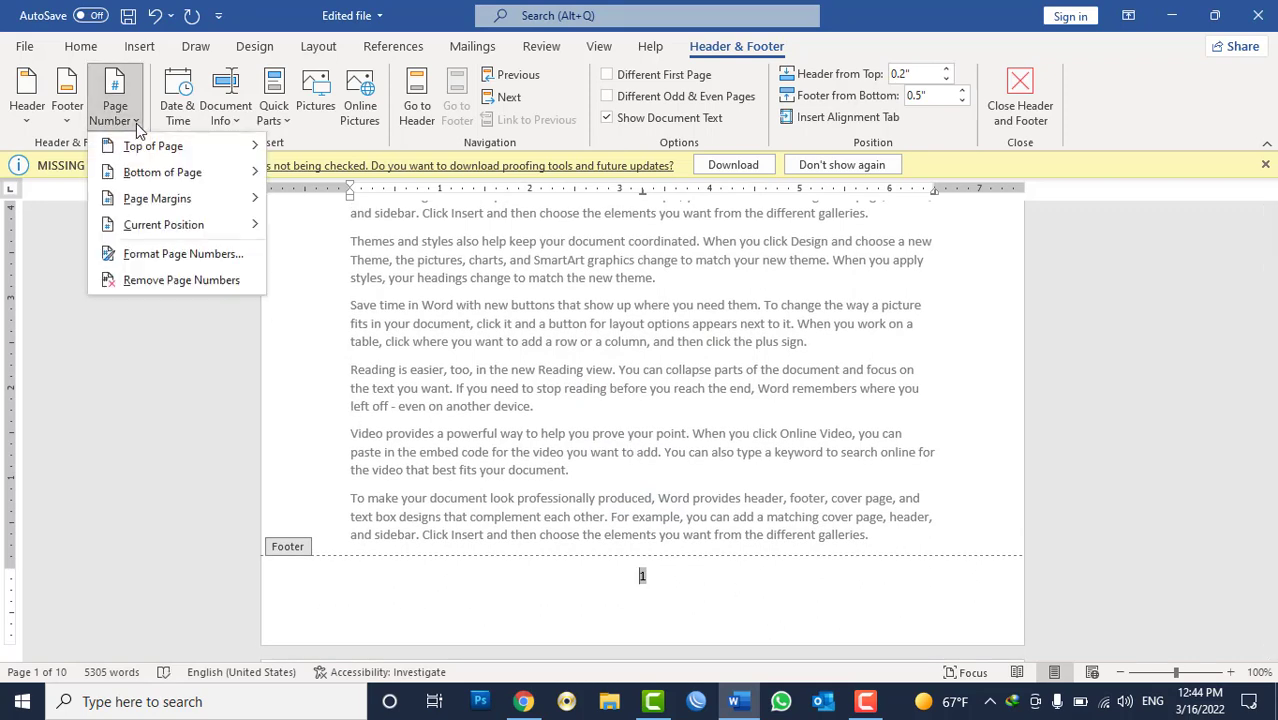
{"action": "left_click", "coordinate": [172, 281]}
{"action": "scroll", "coordinate": [735, 392], "scroll_direction": "down", "scroll_amount": 3}
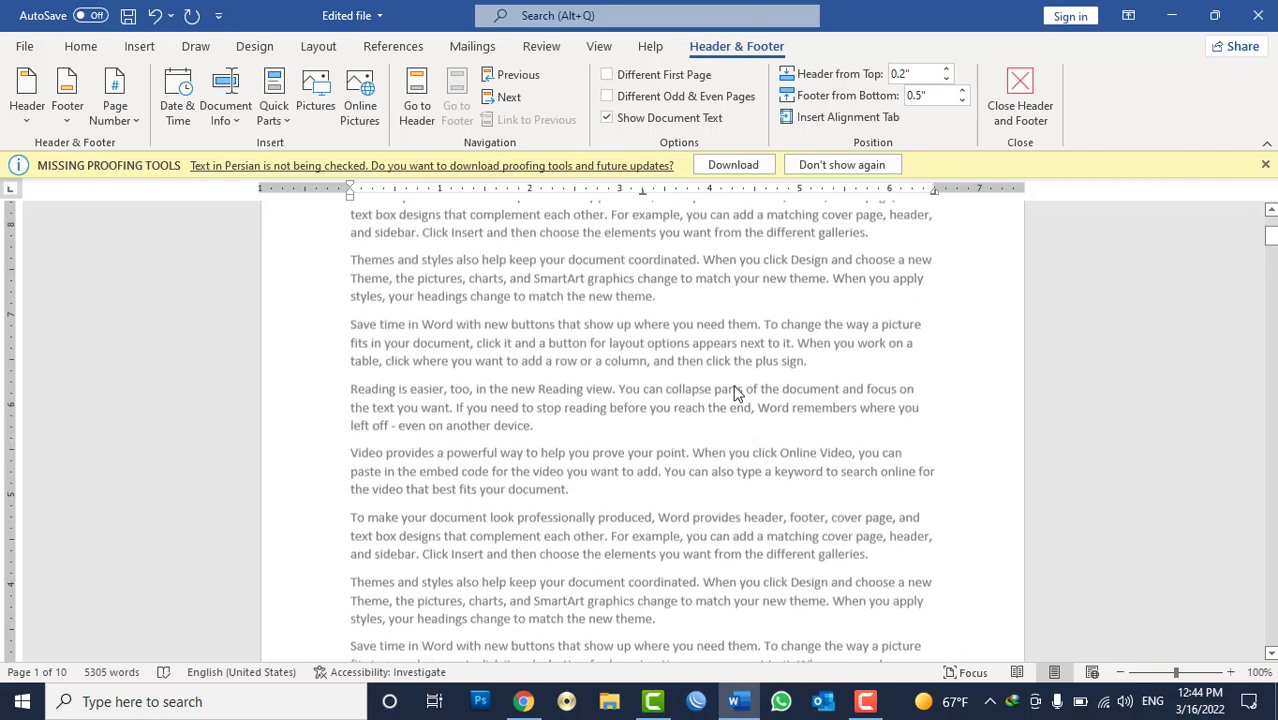
{"action": "scroll", "coordinate": [735, 392], "scroll_direction": "down", "scroll_amount": 3}
{"action": "scroll", "coordinate": [735, 392], "scroll_direction": "down", "scroll_amount": 3}
{"action": "scroll", "coordinate": [737, 392], "scroll_direction": "down", "scroll_amount": 3}
{"action": "scroll", "coordinate": [737, 392], "scroll_direction": "down", "scroll_amount": 3}
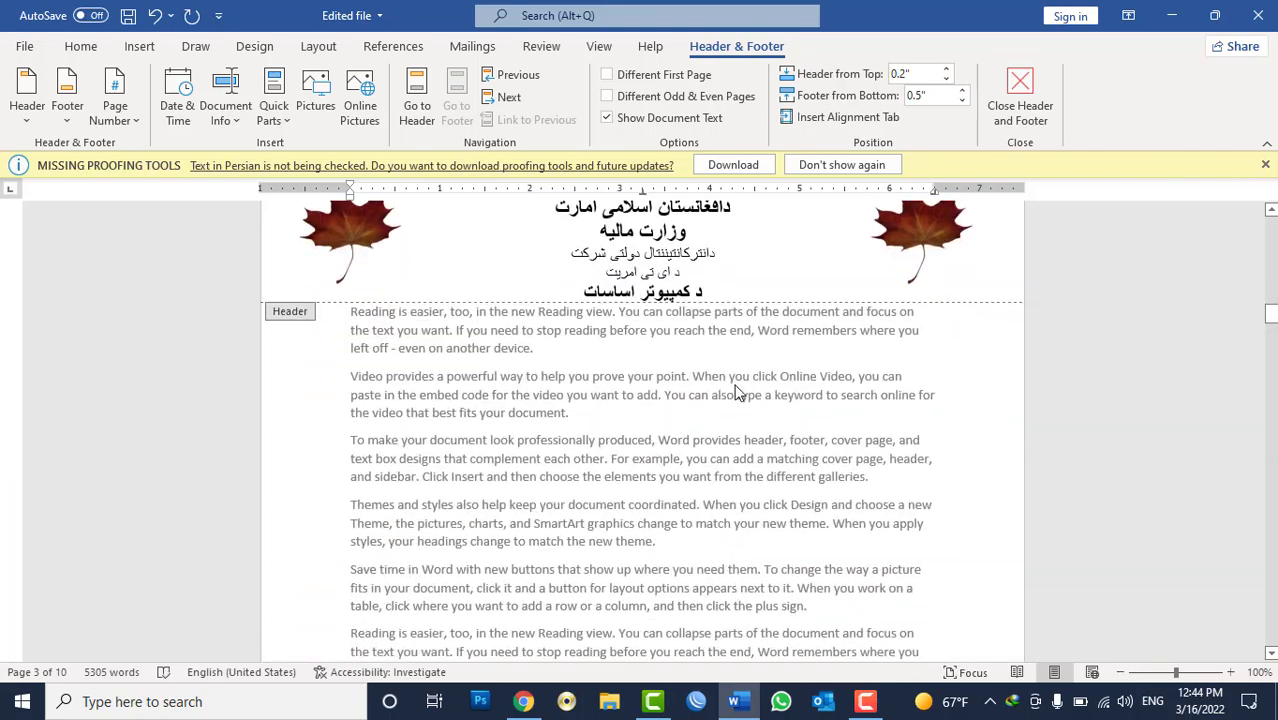
{"action": "scroll", "coordinate": [737, 391], "scroll_direction": "up", "scroll_amount": 3}
{"action": "scroll", "coordinate": [737, 391], "scroll_direction": "up", "scroll_amount": 4}
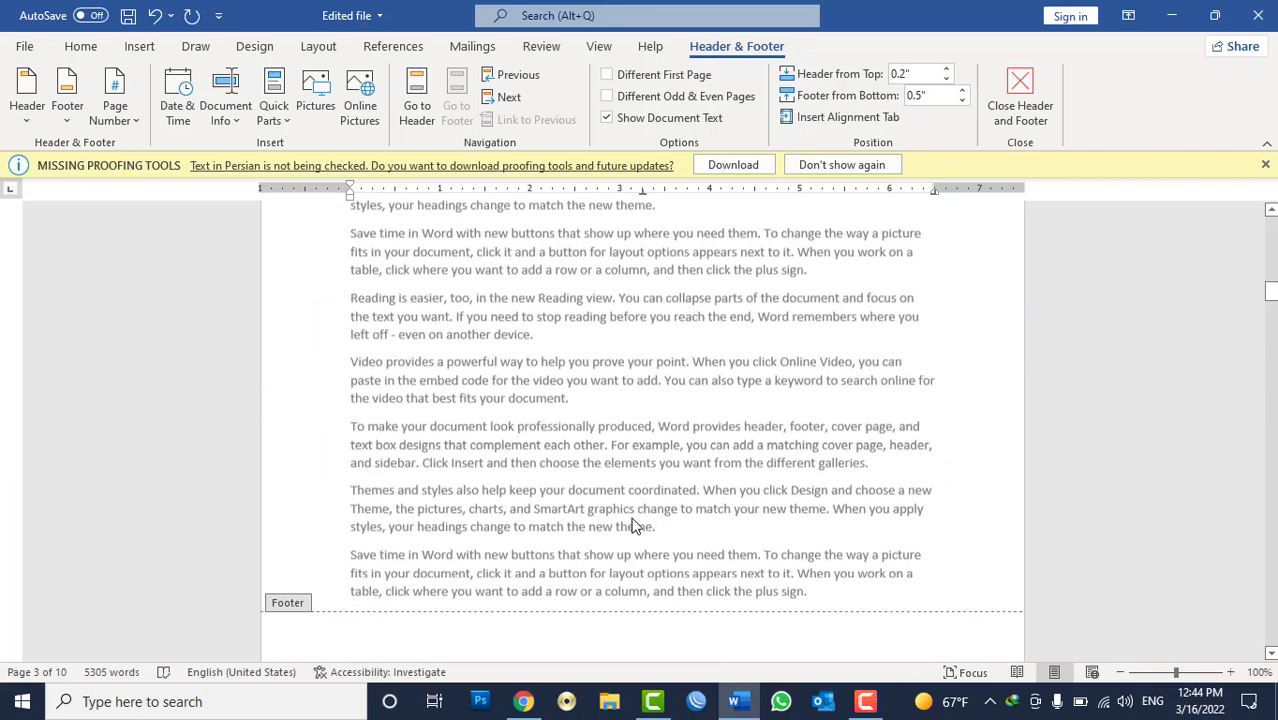
{"action": "scroll", "coordinate": [697, 501], "scroll_direction": "down", "scroll_amount": 3}
{"action": "left_click", "coordinate": [684, 505]}
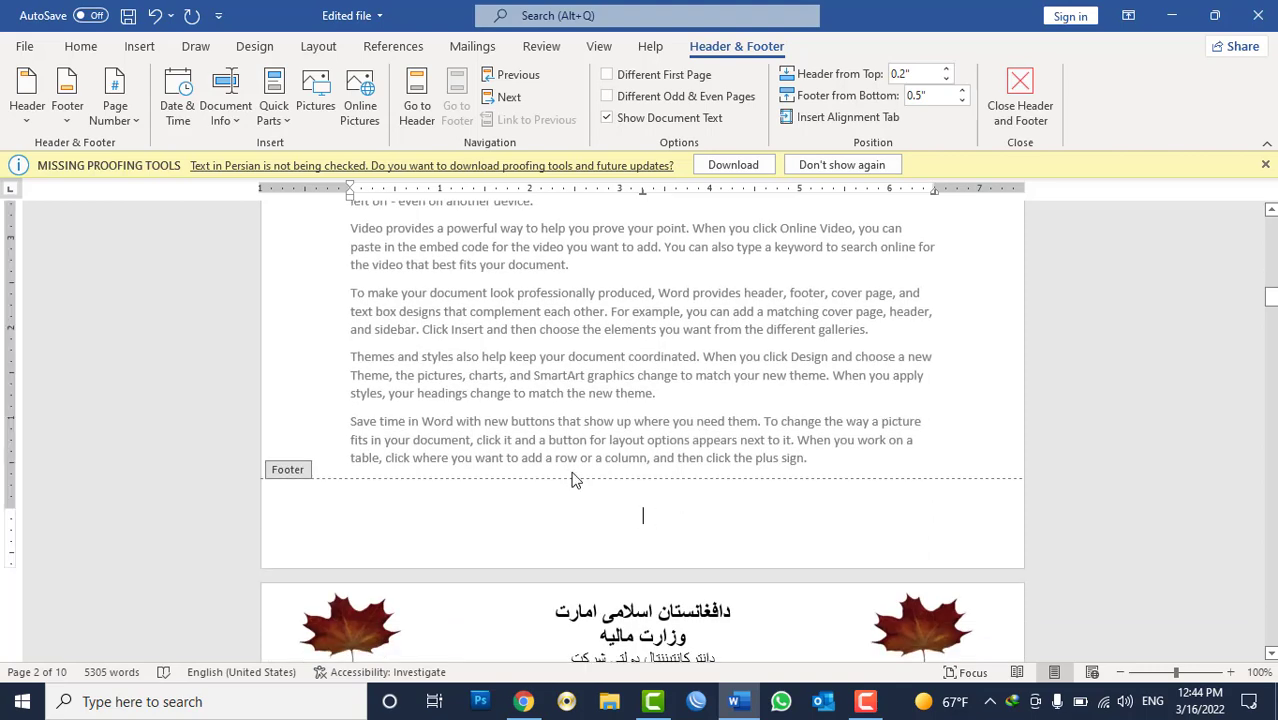
Step: Insert the date in the 'Wednesday, March 16, 2022' format into the footer
{"action": "left_click", "coordinate": [181, 113]}
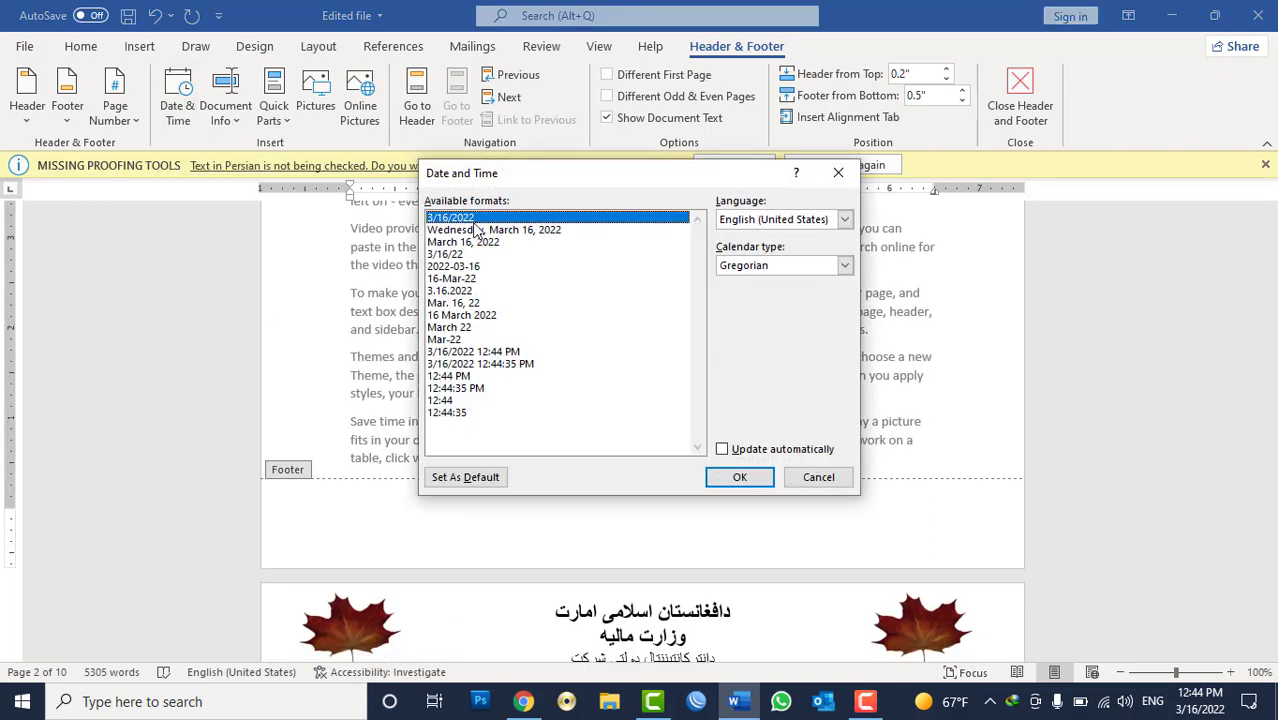
{"action": "left_click", "coordinate": [483, 233]}
{"action": "left_click", "coordinate": [739, 477]}
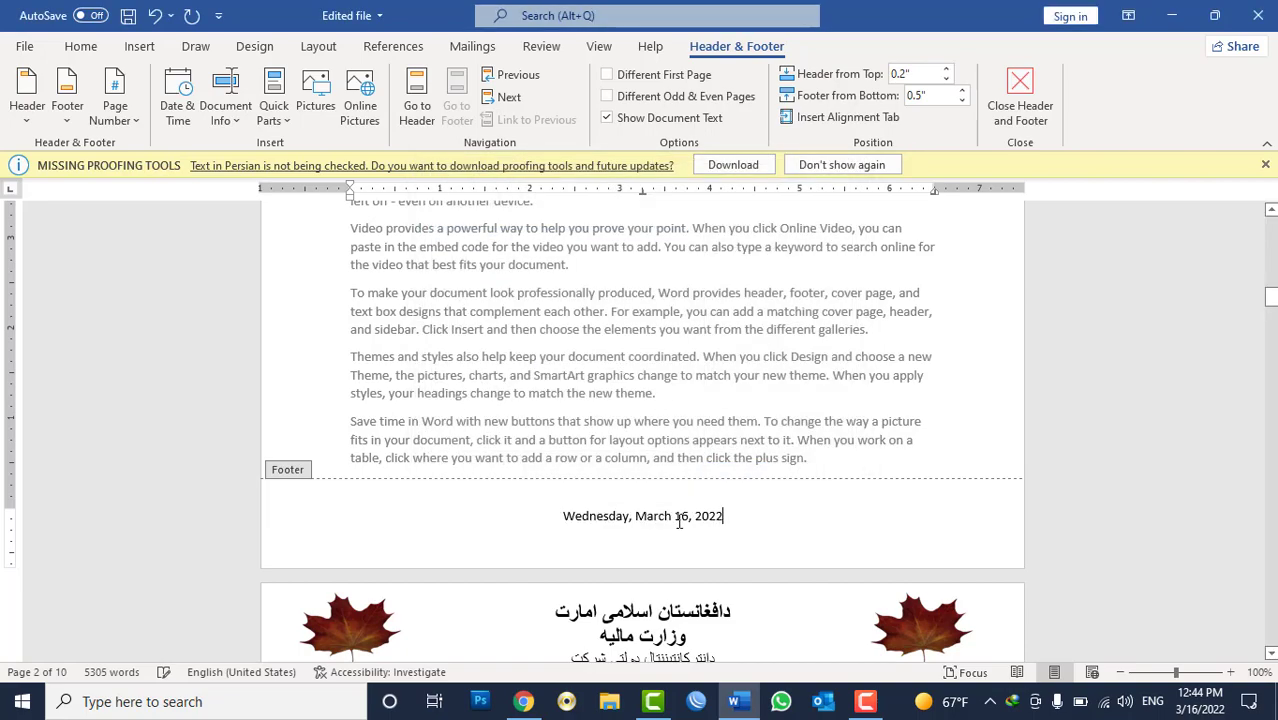
{"action": "scroll", "coordinate": [679, 520], "scroll_direction": "down", "scroll_amount": 1}
{"action": "scroll", "coordinate": [680, 519], "scroll_direction": "down", "scroll_amount": 10}
{"action": "scroll", "coordinate": [680, 519], "scroll_direction": "down", "scroll_amount": 10}
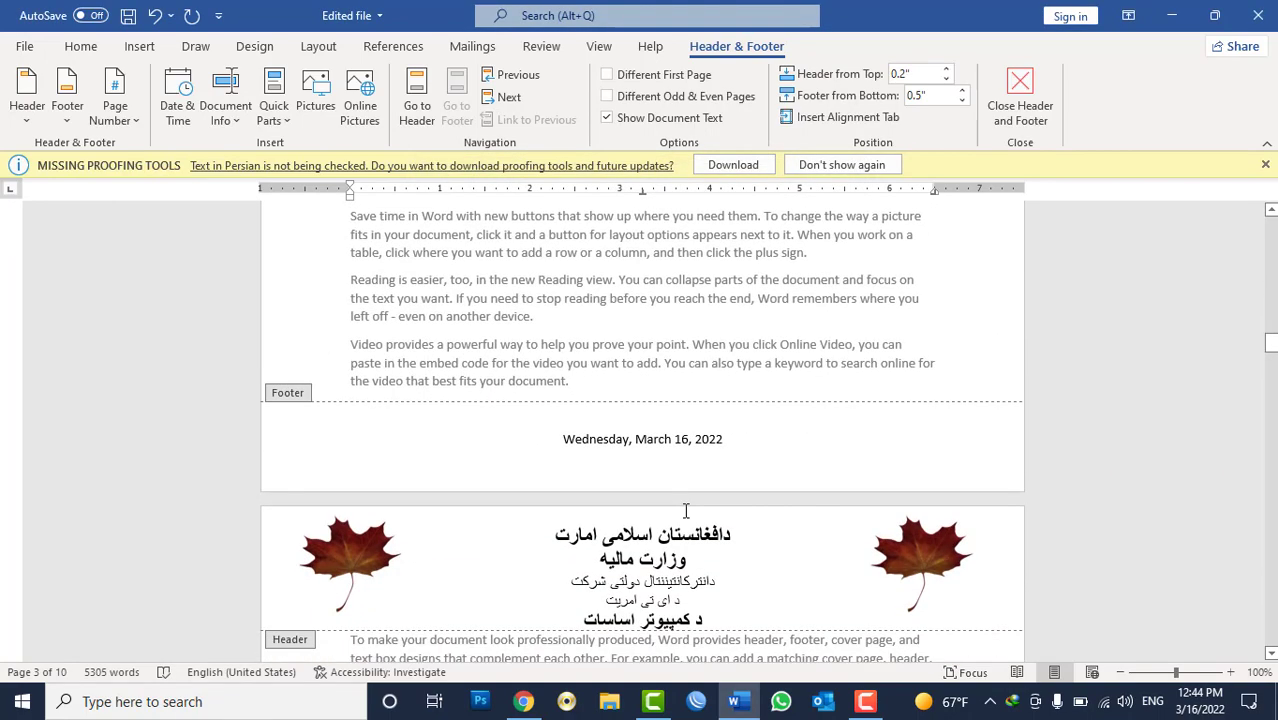
{"action": "scroll", "coordinate": [685, 518], "scroll_direction": "down", "scroll_amount": 8}
{"action": "scroll", "coordinate": [683, 509], "scroll_direction": "down", "scroll_amount": 10}
{"action": "scroll", "coordinate": [687, 508], "scroll_direction": "up", "scroll_amount": 5}
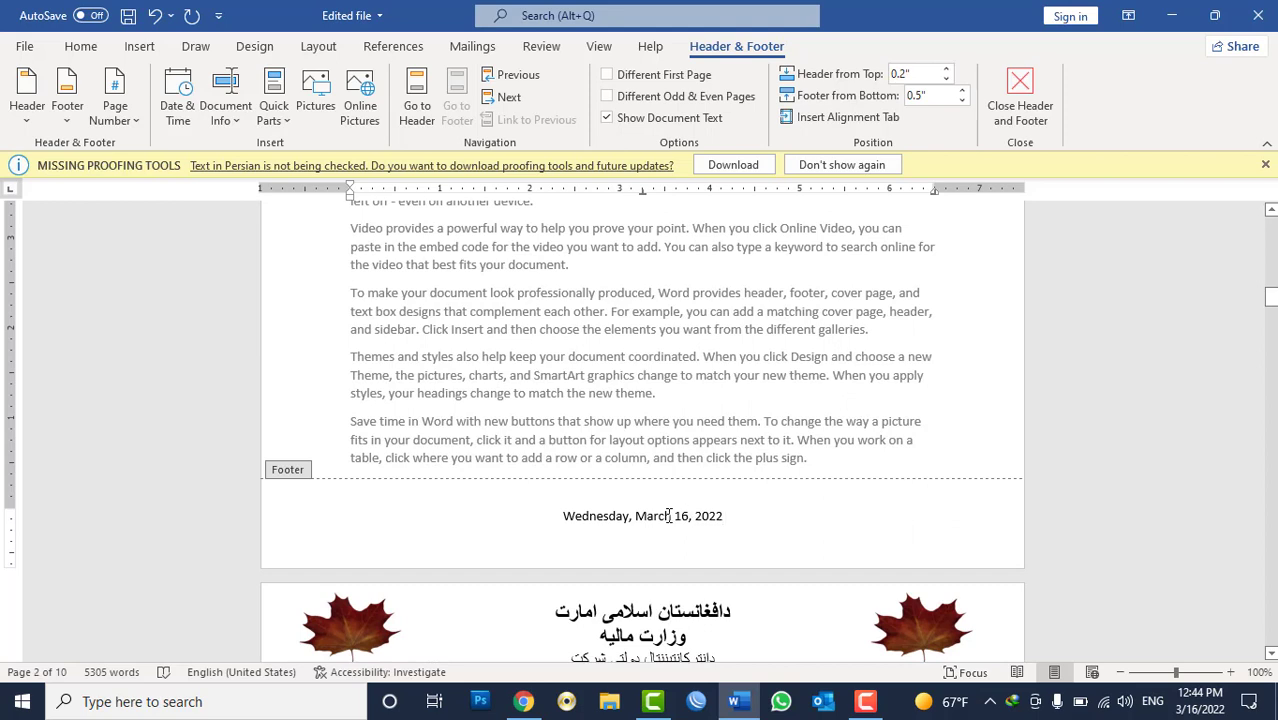
Step: Select the footer date and browse the Document Info and Quick Parts menus
{"action": "triple_click", "coordinate": [645, 516]}
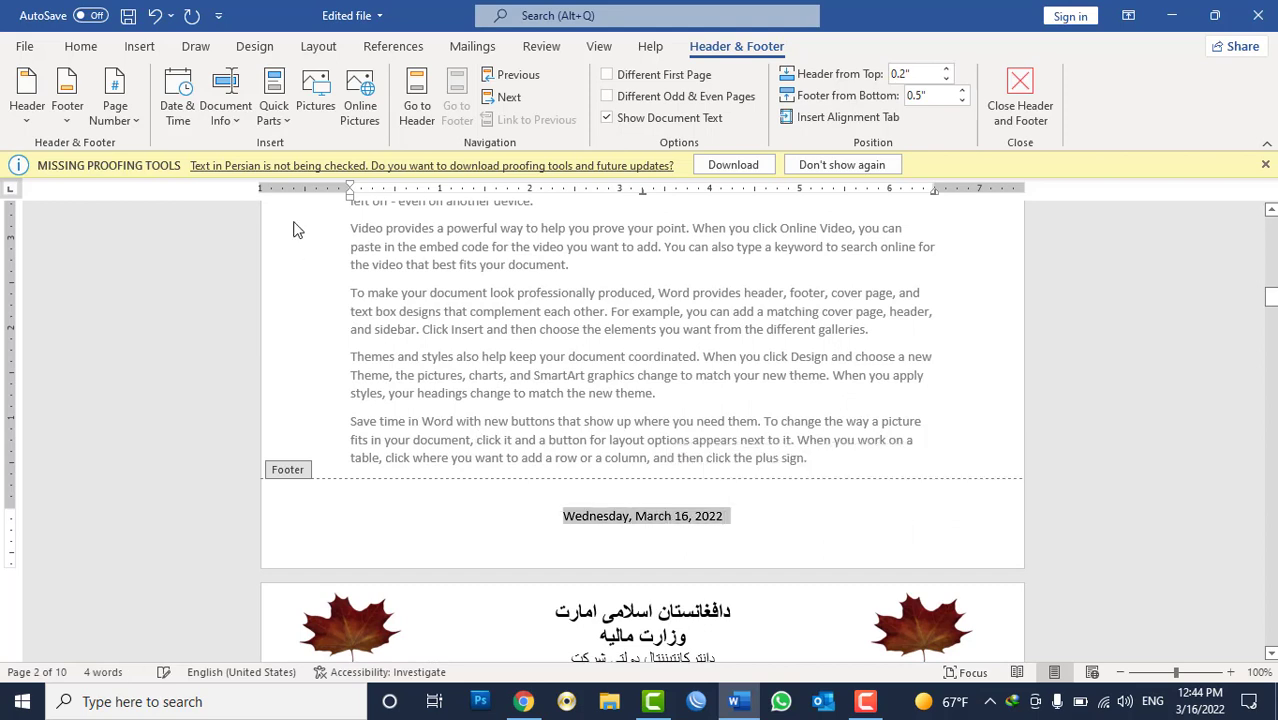
{"action": "left_click", "coordinate": [236, 121]}
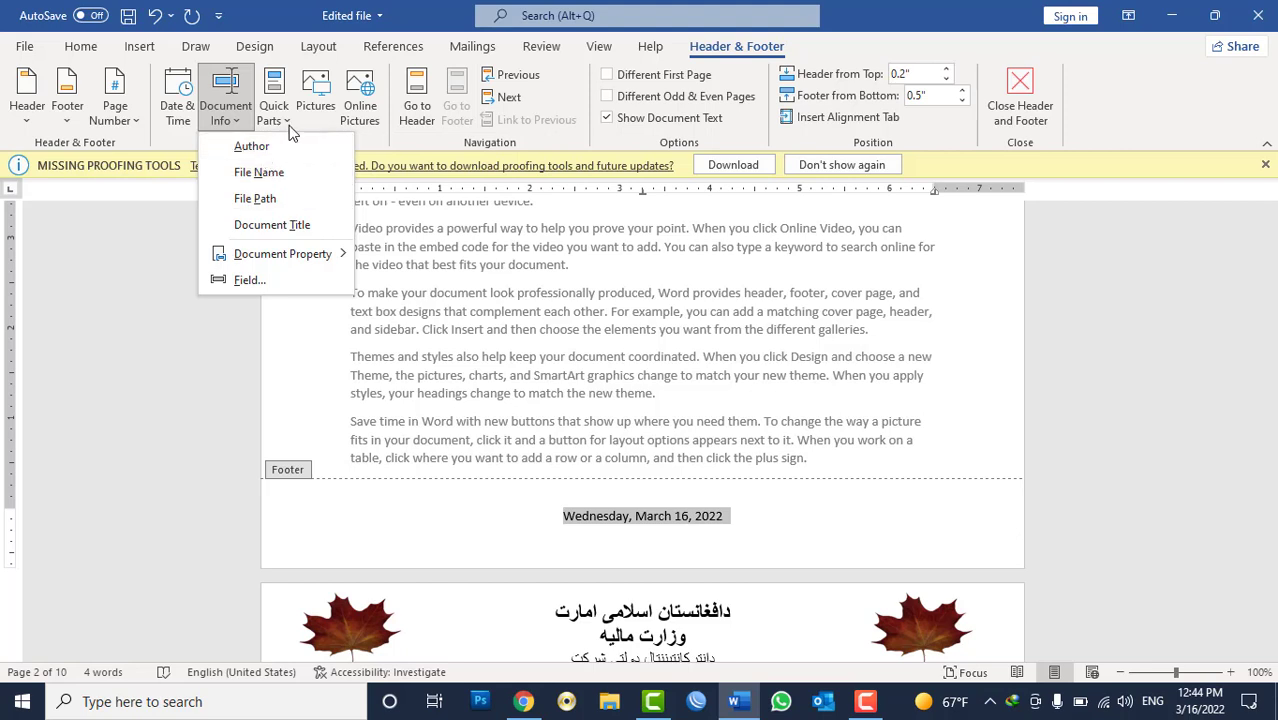
{"action": "left_click", "coordinate": [287, 122]}
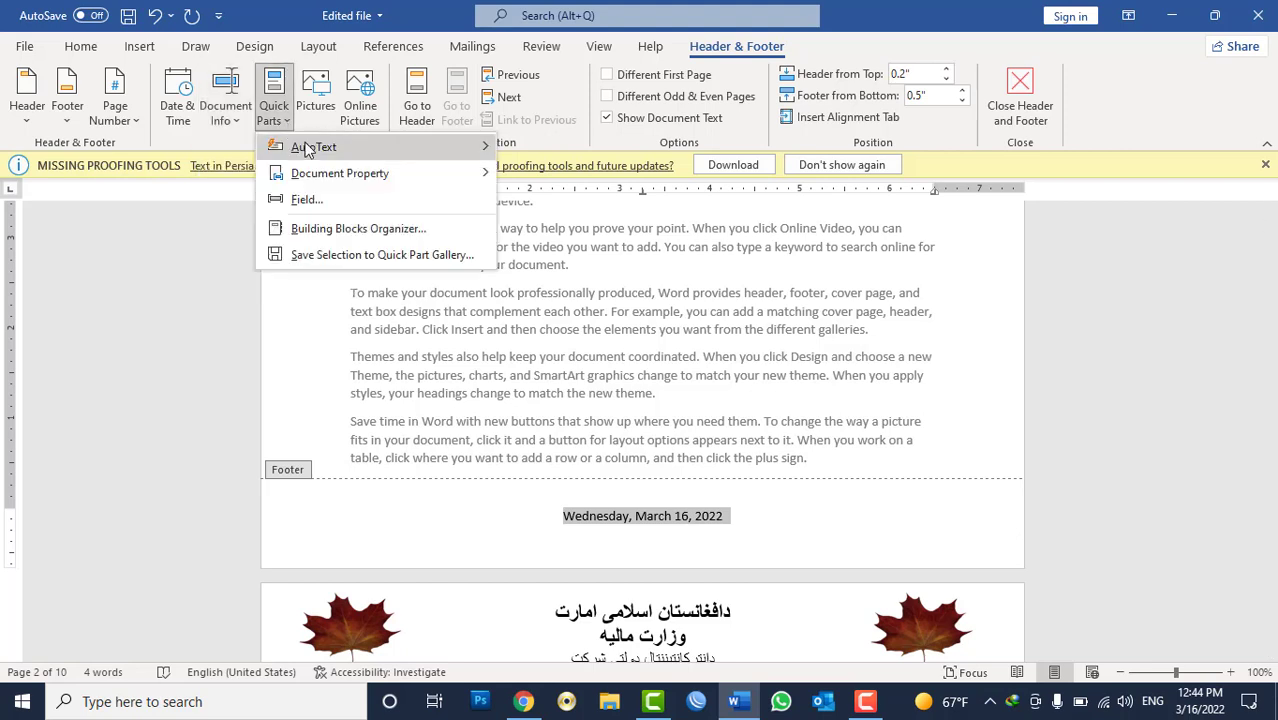
{"action": "mouse_move", "coordinate": [330, 180]}
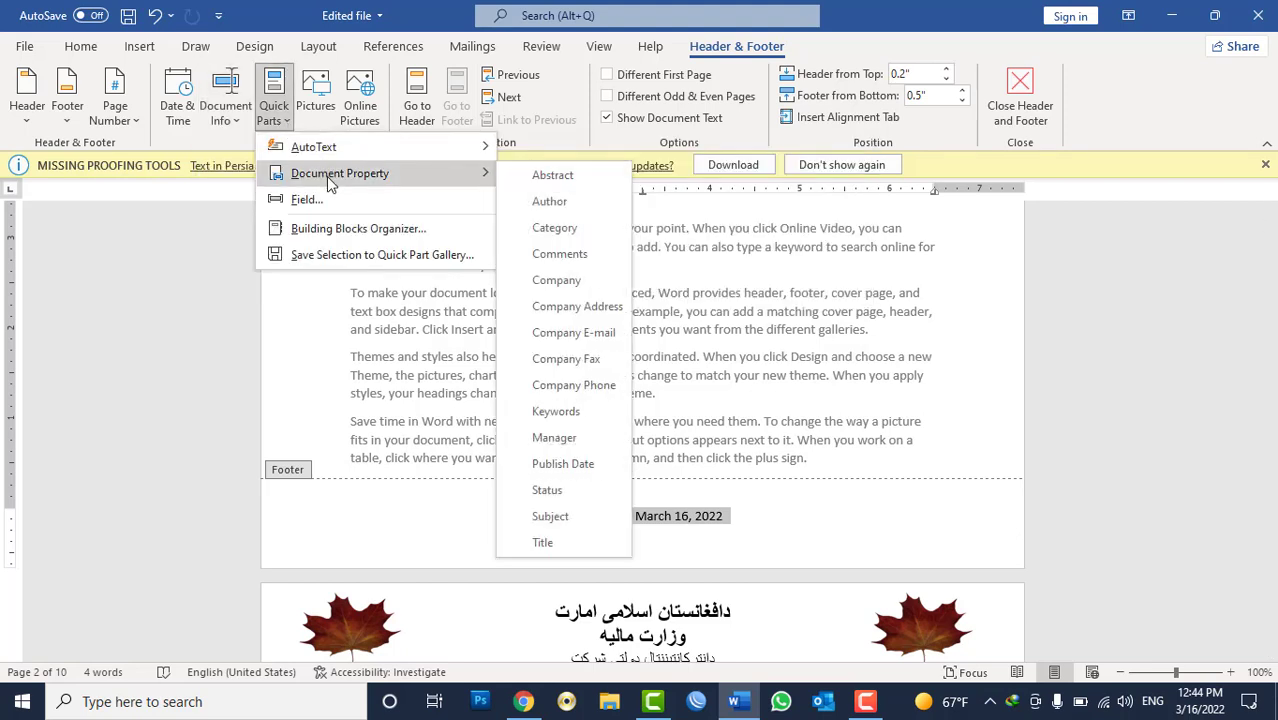
{"action": "left_click", "coordinate": [139, 46]}
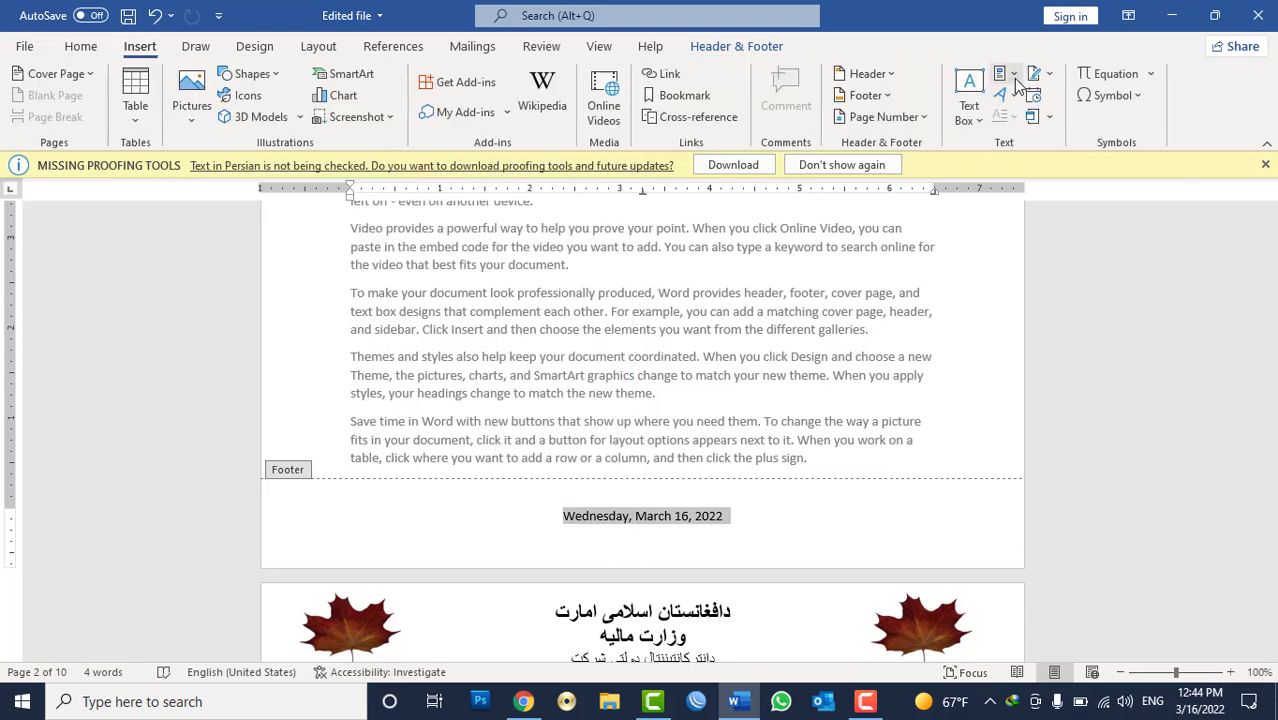
{"action": "left_click", "coordinate": [1052, 74]}
{"action": "left_click", "coordinate": [1013, 74]}
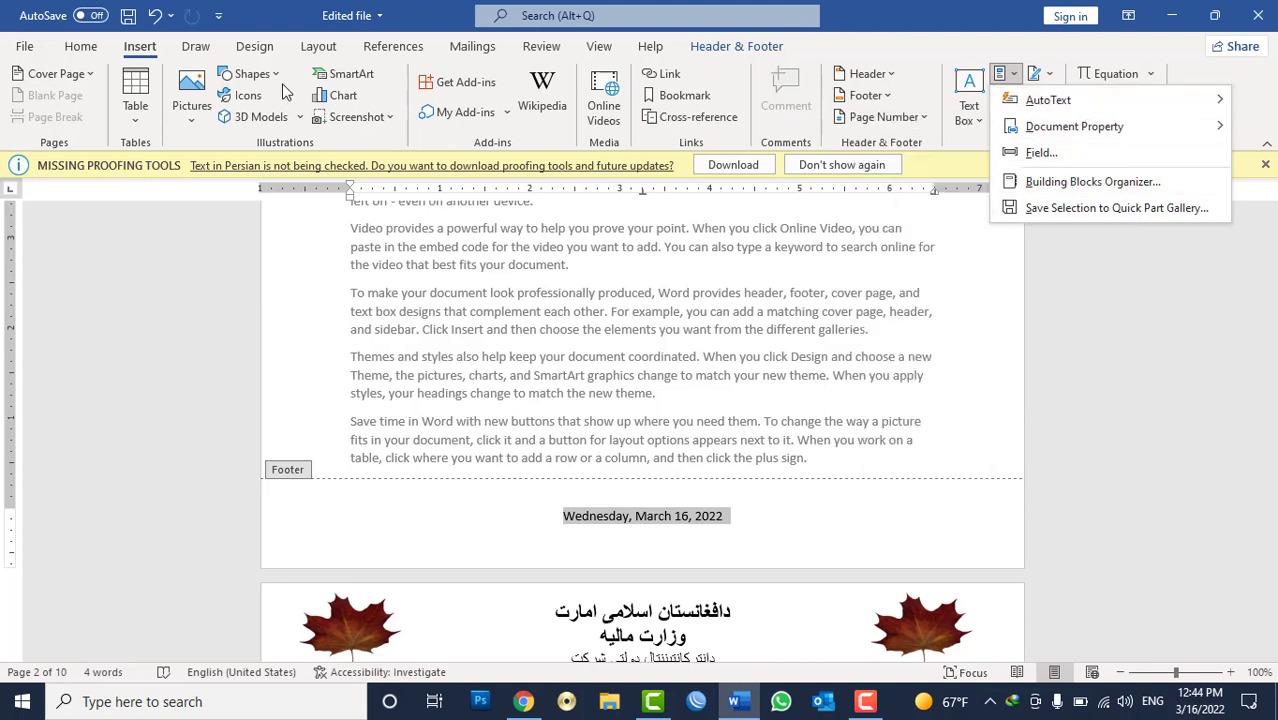
{"action": "left_click", "coordinate": [764, 50]}
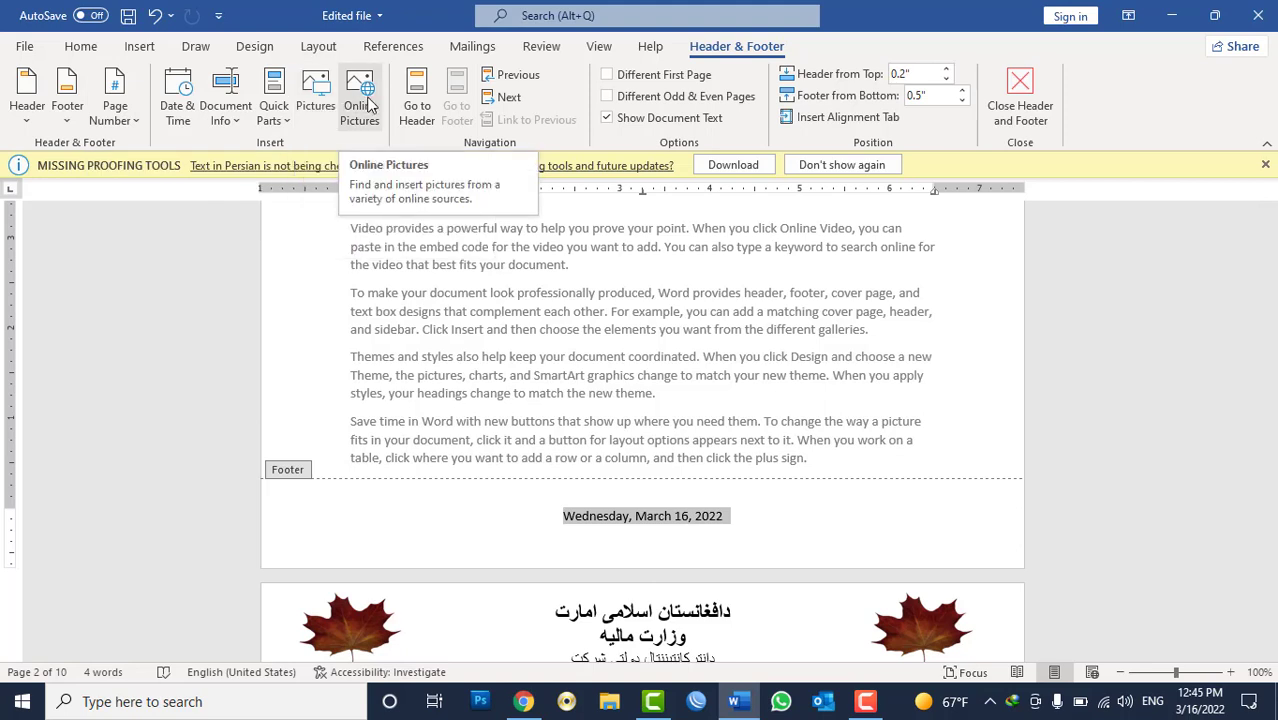
Step: Switch between the page-2 dated footer and header, then advance to page 3's maple-leaf Persian header
{"action": "double_click", "coordinate": [670, 522]}
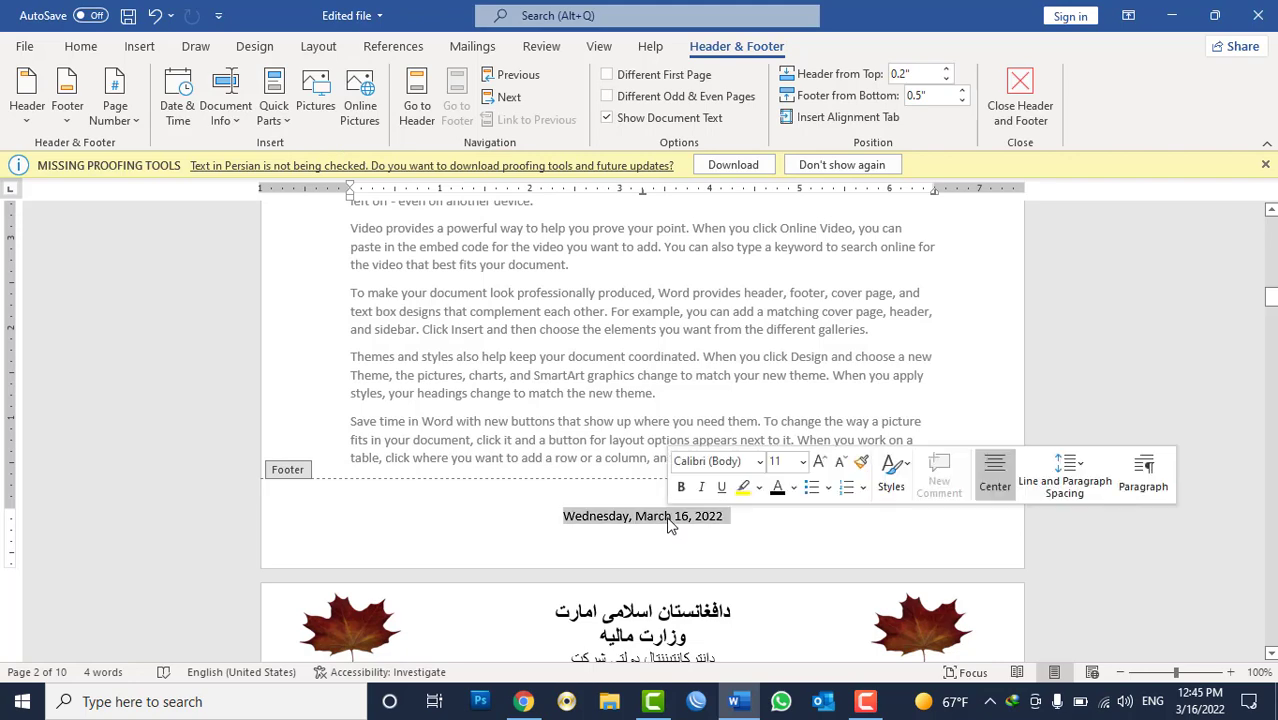
{"action": "left_click", "coordinate": [416, 112]}
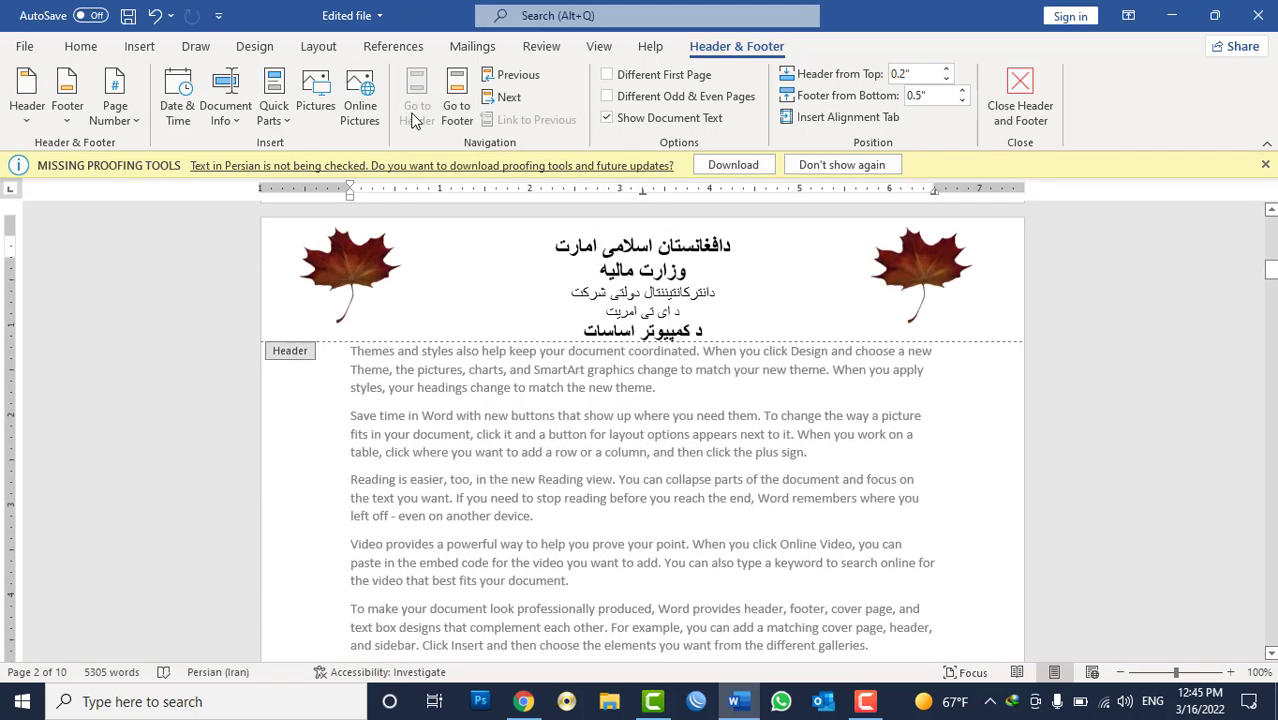
{"action": "left_click", "coordinate": [456, 110]}
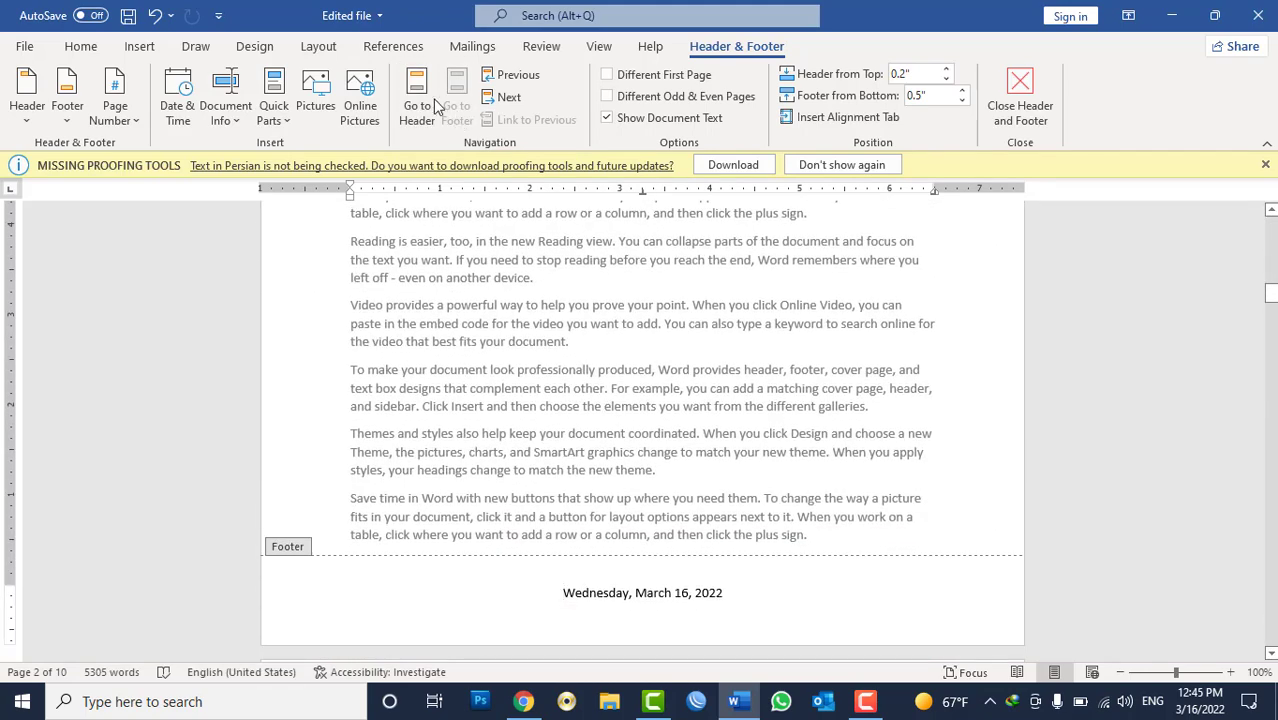
{"action": "left_click", "coordinate": [434, 105]}
{"action": "left_click", "coordinate": [445, 109]}
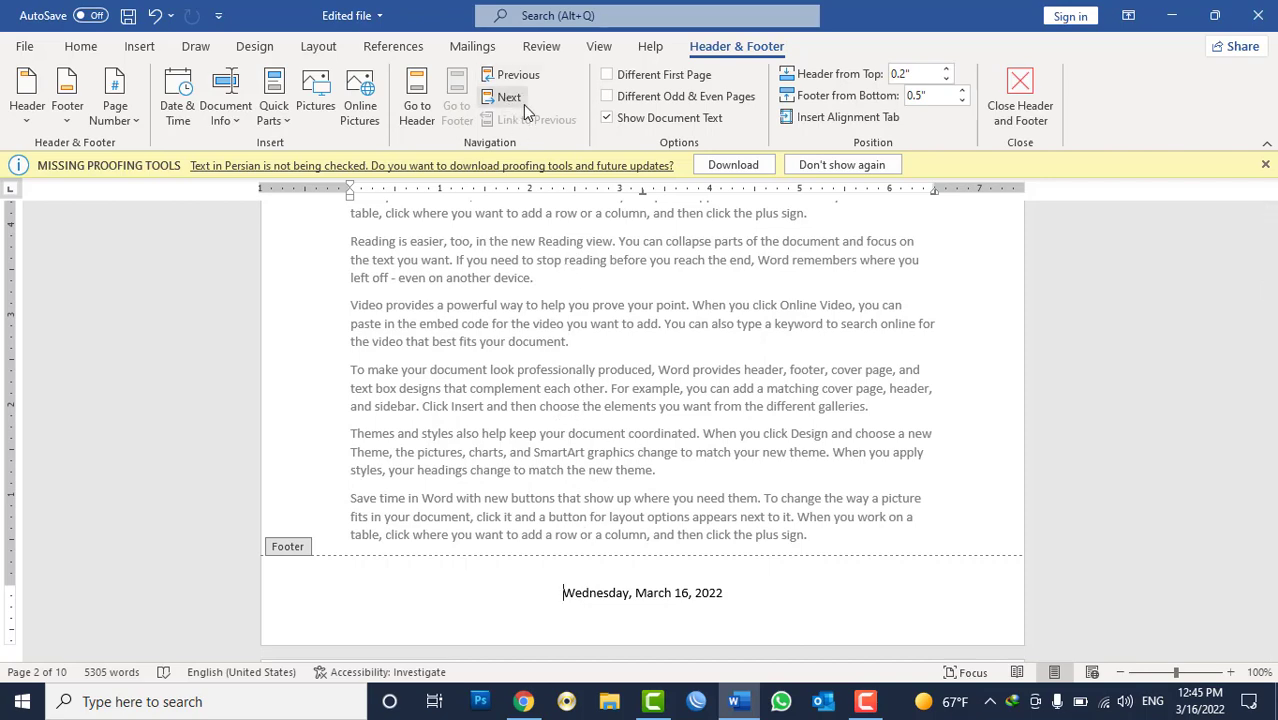
{"action": "left_click", "coordinate": [510, 98]}
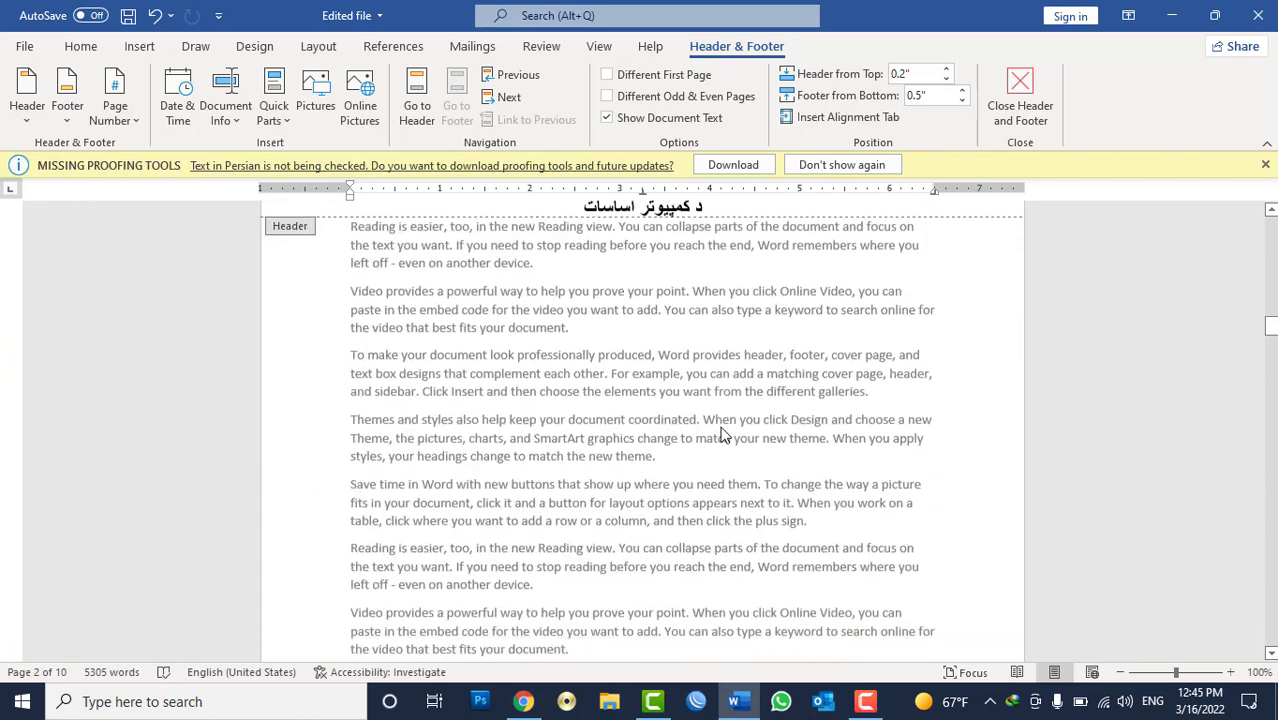
{"action": "scroll", "coordinate": [723, 428], "scroll_direction": "down", "scroll_amount": 4}
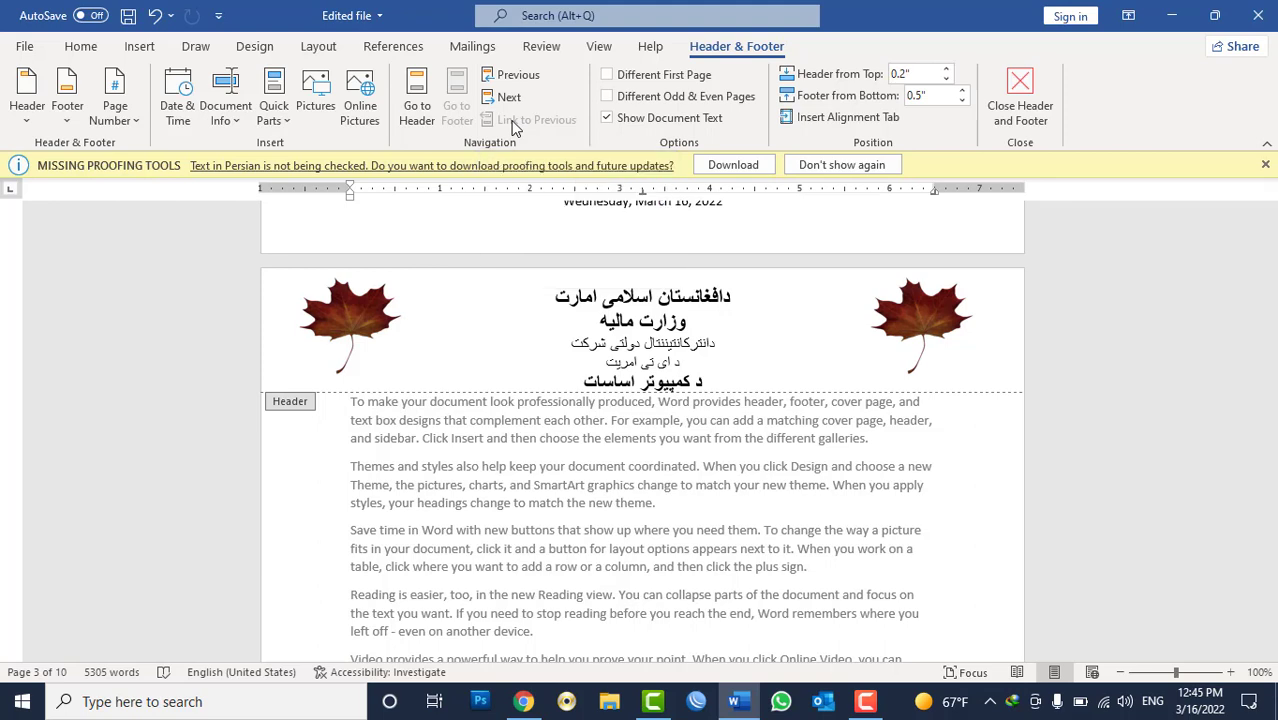
Step: Close the edited document and discard its unsaved changes
{"action": "key", "text": "alt+F4"}
{"action": "key", "text": "Tab"}
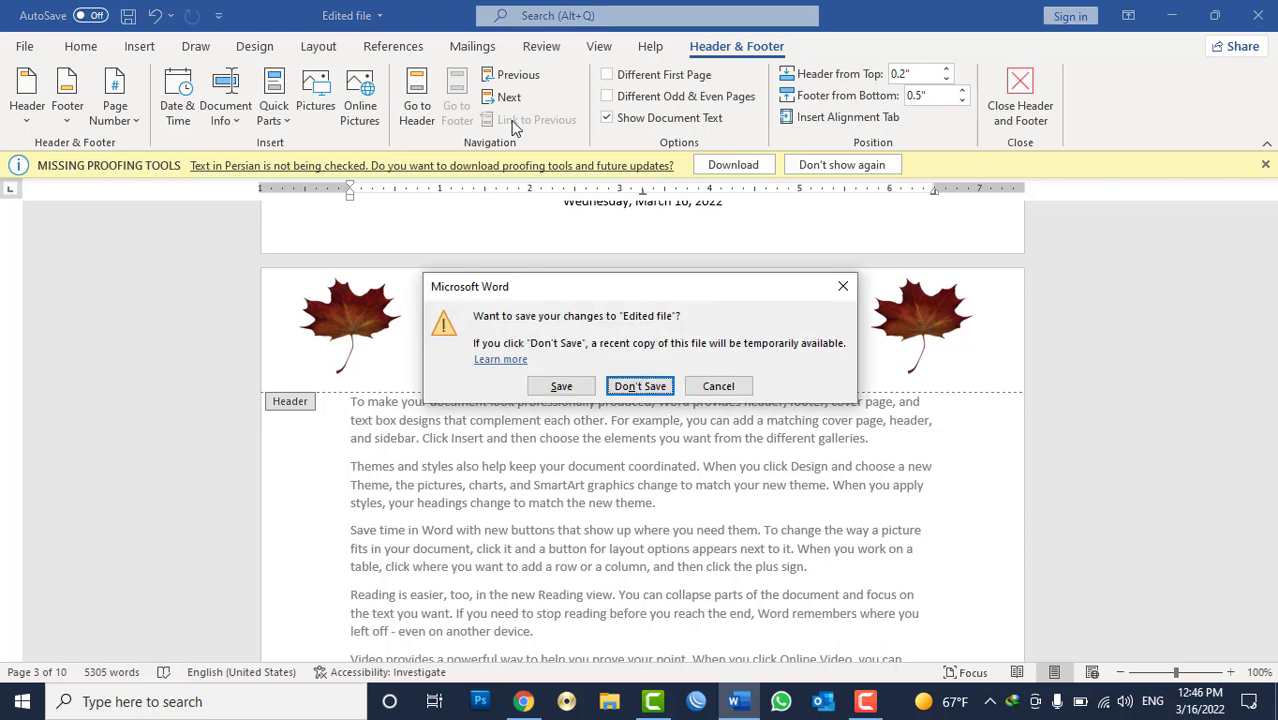
{"action": "key", "text": "Return"}
Step: Create a new blank document and fill it with sample text using =rand(11)
{"action": "key", "text": "ctrl+n"}
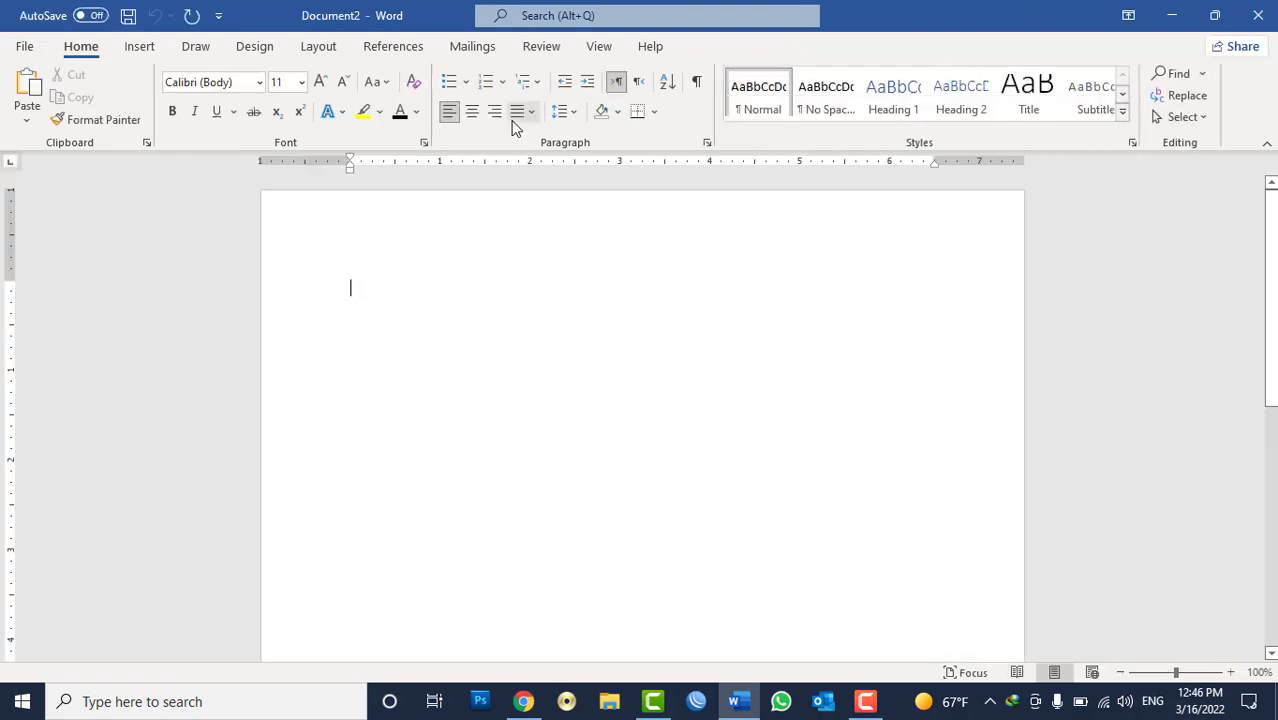
{"action": "type", "text": "=rand(1"}
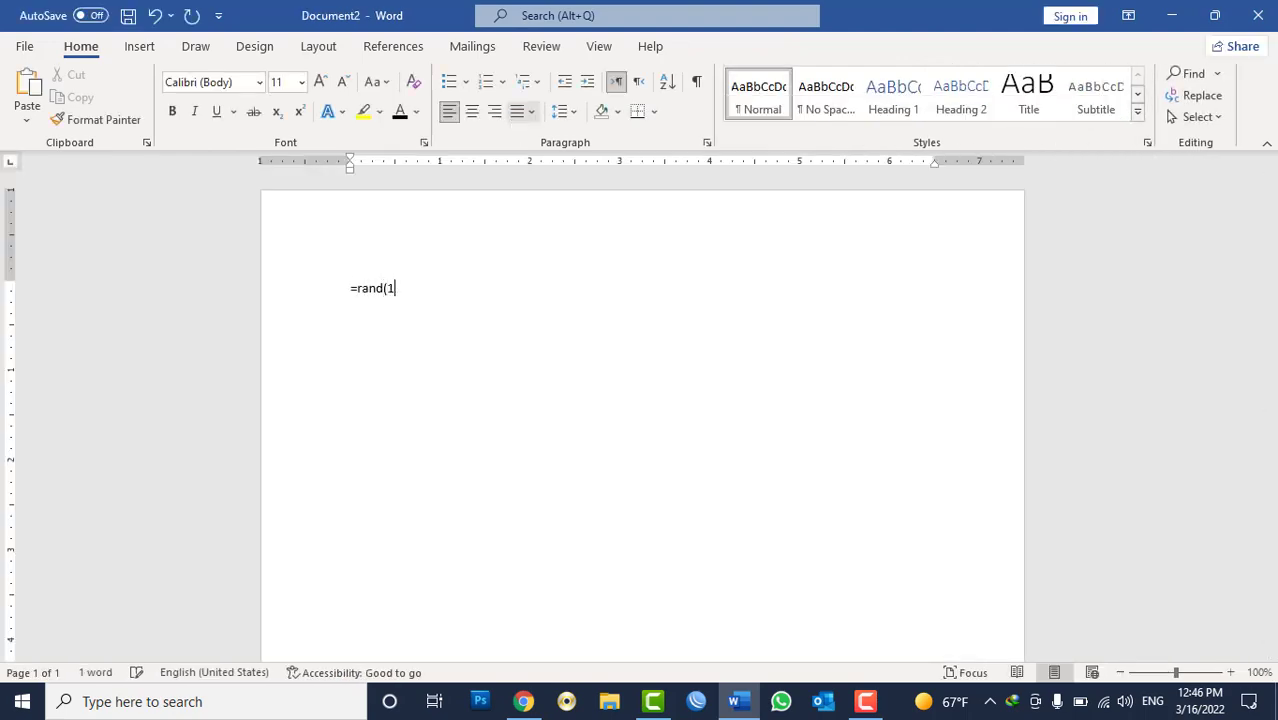
{"action": "type", "text": "1)"}
{"action": "key", "text": "Return"}
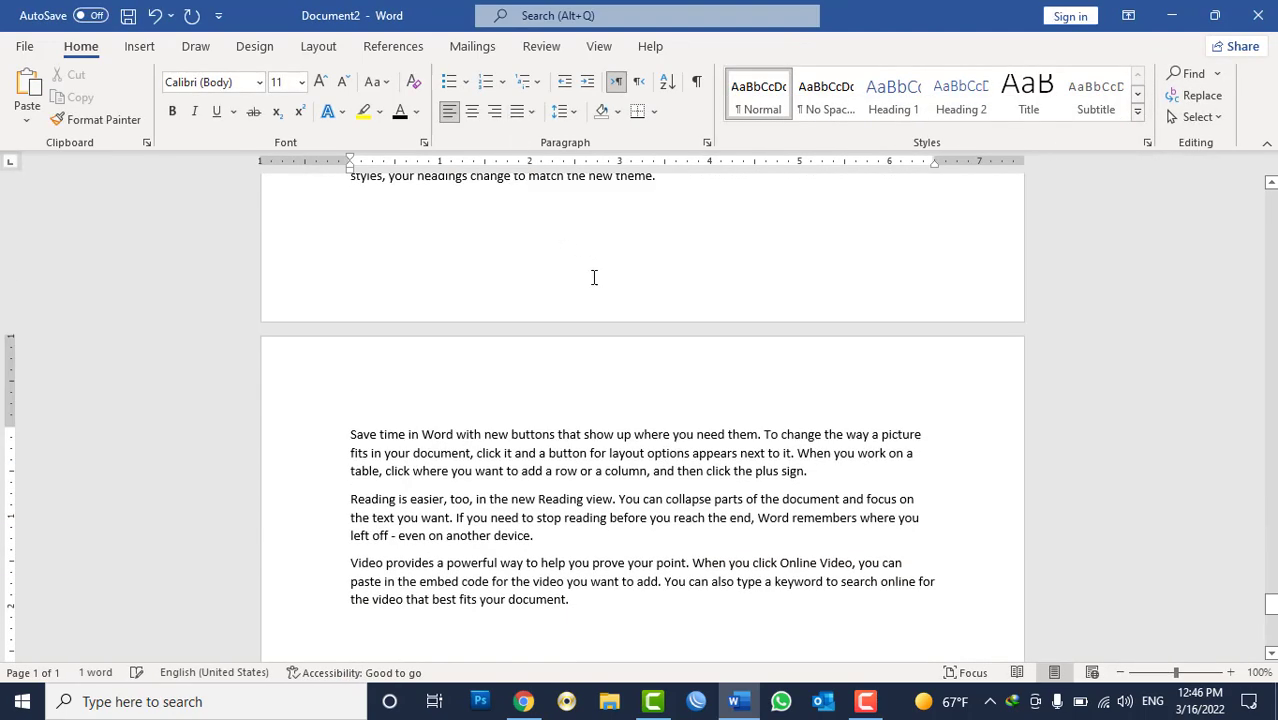
Step: Paste the sample text twice more so the document runs to 19 pages
{"action": "key", "text": "ctrl+a"}
{"action": "key", "text": "ctrl+v"}
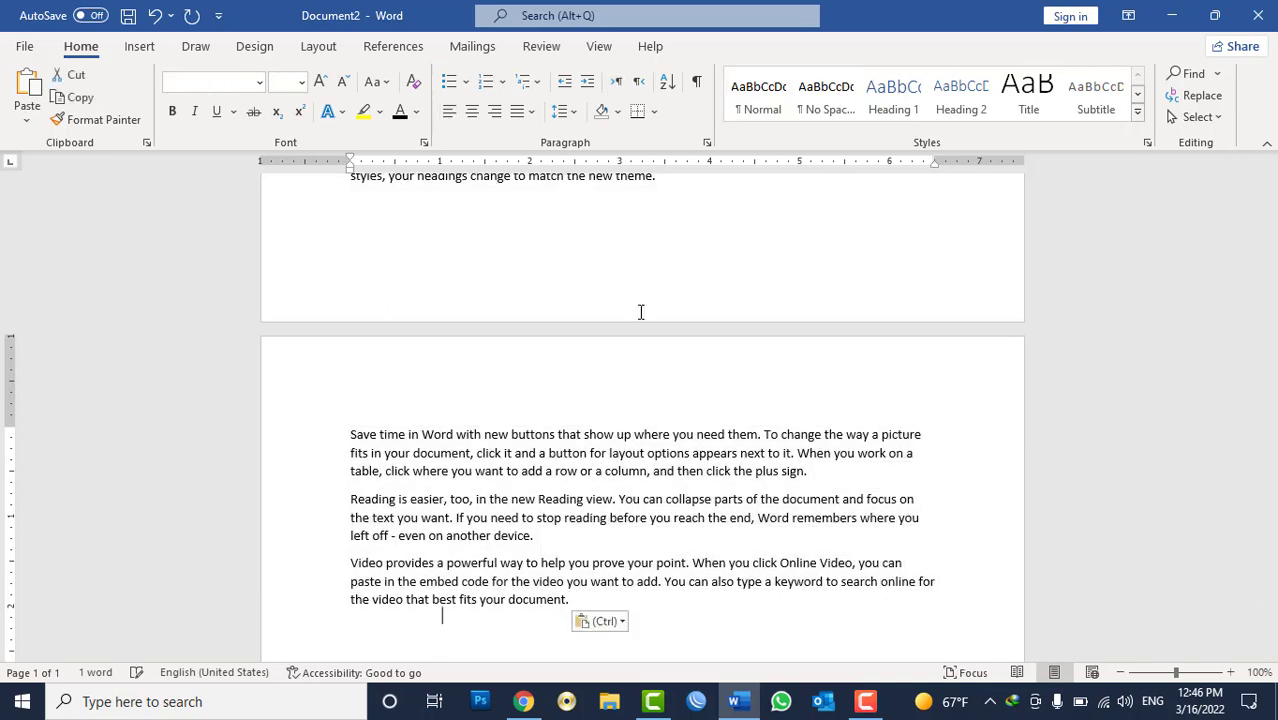
{"action": "key", "text": "ctrl+v"}
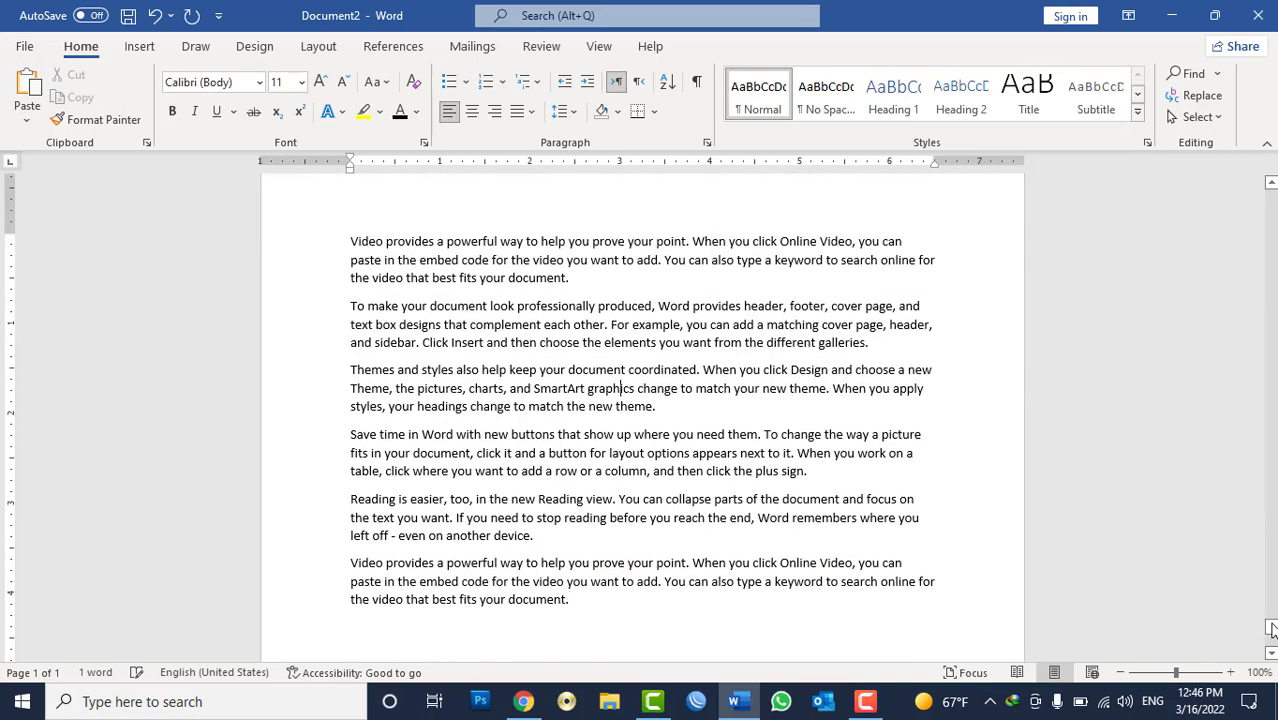
{"action": "scroll", "coordinate": [1270, 630], "scroll_direction": "down", "scroll_amount": 5}
{"action": "left_click_drag", "start_coordinate": [1270, 231], "coordinate": [1274, 160]}
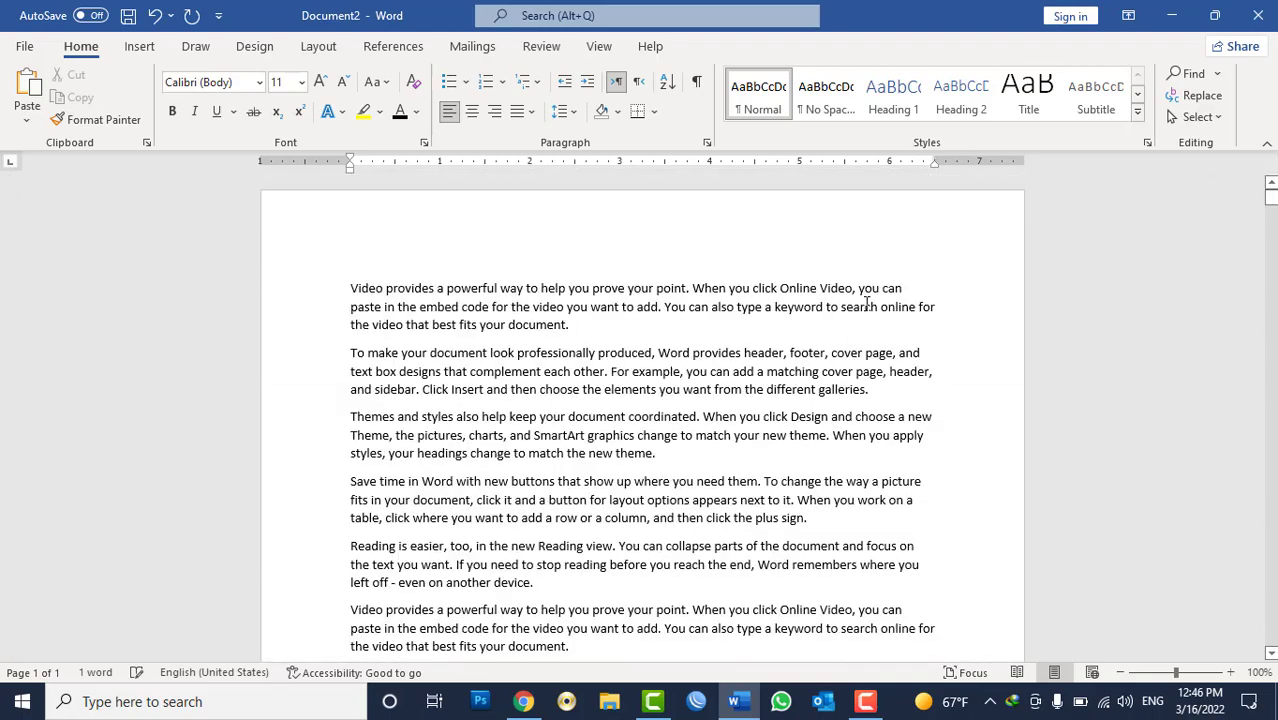
{"action": "scroll", "coordinate": [680, 290], "scroll_direction": "down", "scroll_amount": 5}
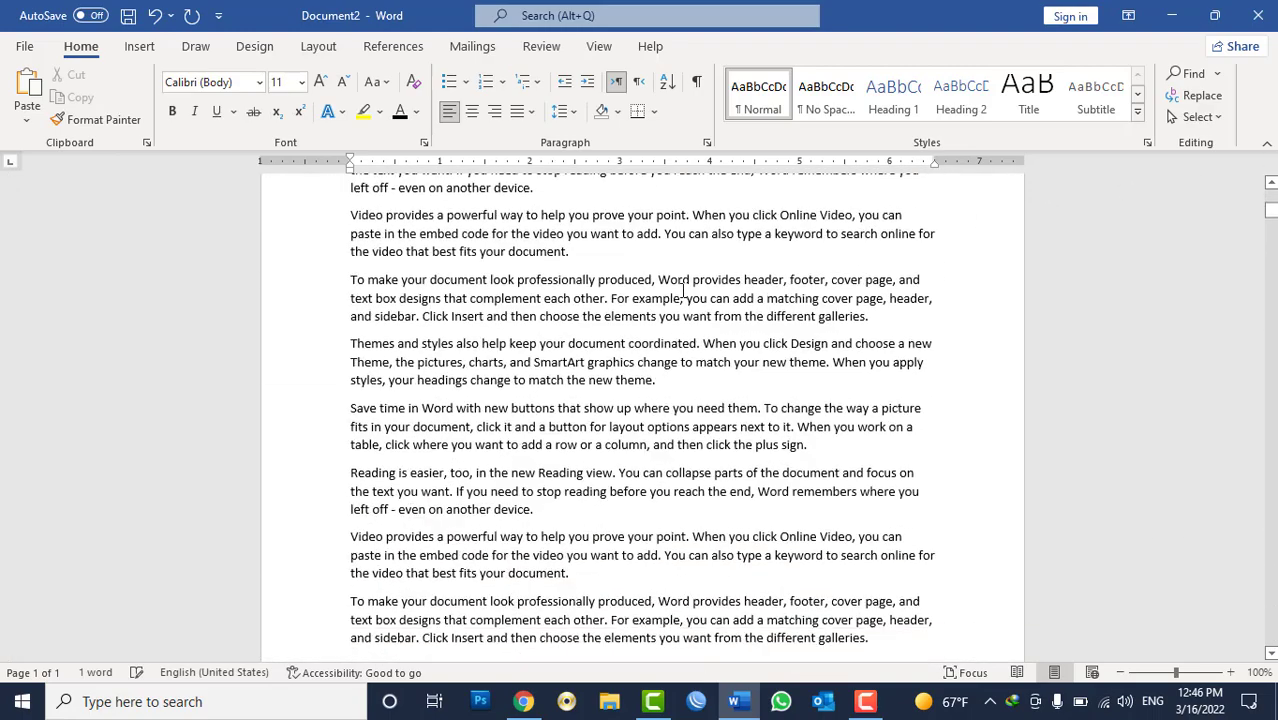
{"action": "scroll", "coordinate": [681, 292], "scroll_direction": "down", "scroll_amount": 5}
{"action": "scroll", "coordinate": [681, 293], "scroll_direction": "down", "scroll_amount": 5}
{"action": "scroll", "coordinate": [683, 292], "scroll_direction": "down", "scroll_amount": 3}
{"action": "scroll", "coordinate": [683, 292], "scroll_direction": "down", "scroll_amount": 3}
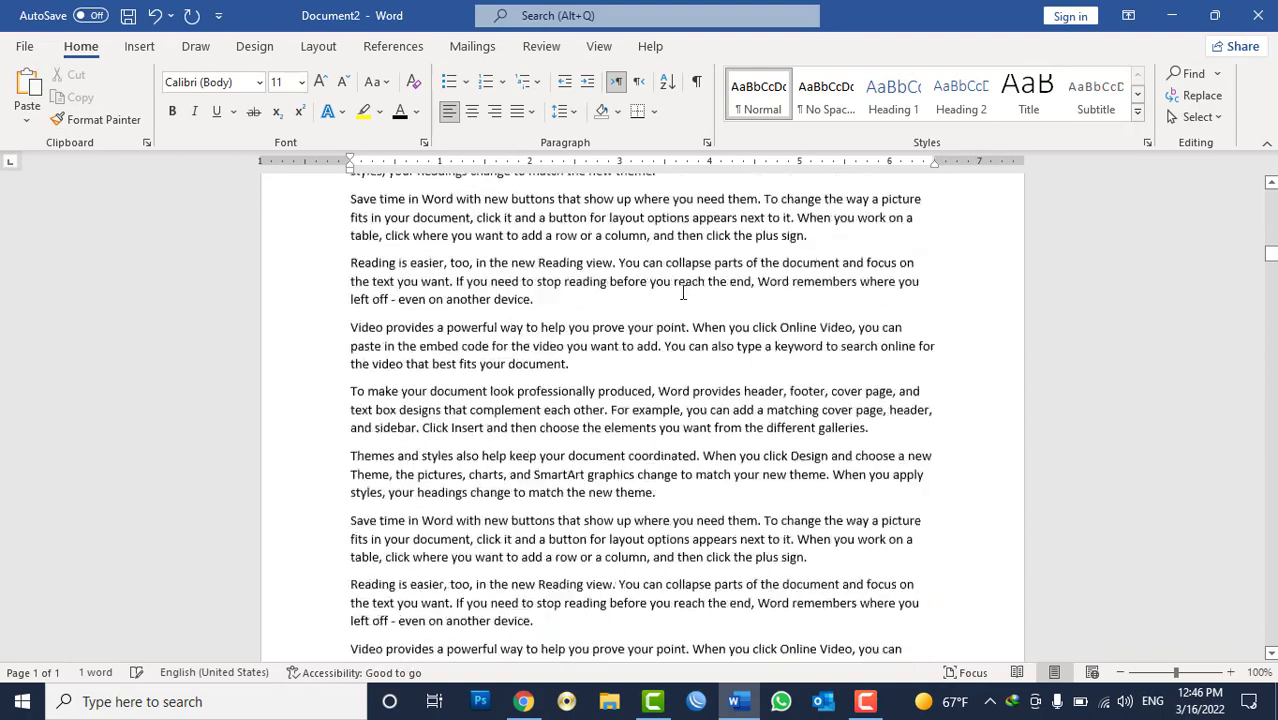
{"action": "scroll", "coordinate": [683, 292], "scroll_direction": "down", "scroll_amount": 3}
{"action": "scroll", "coordinate": [683, 292], "scroll_direction": "down", "scroll_amount": 3}
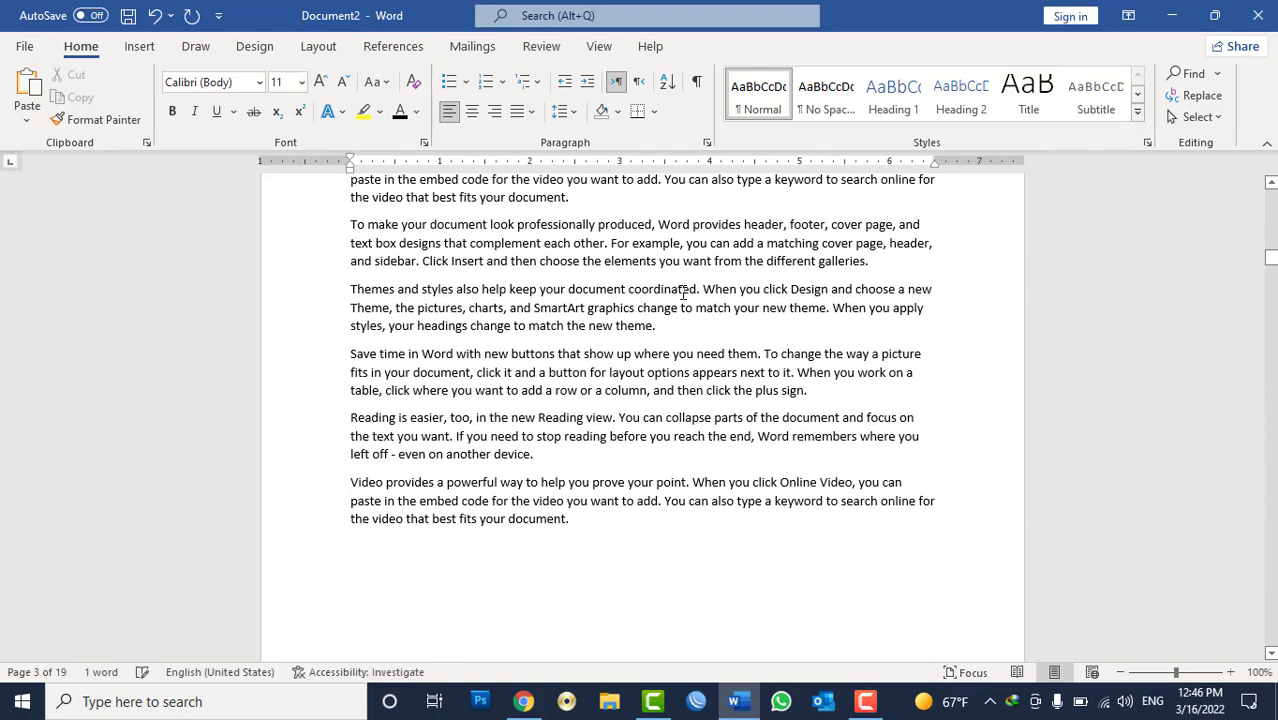
{"action": "scroll", "coordinate": [596, 374], "scroll_direction": "down", "scroll_amount": 5}
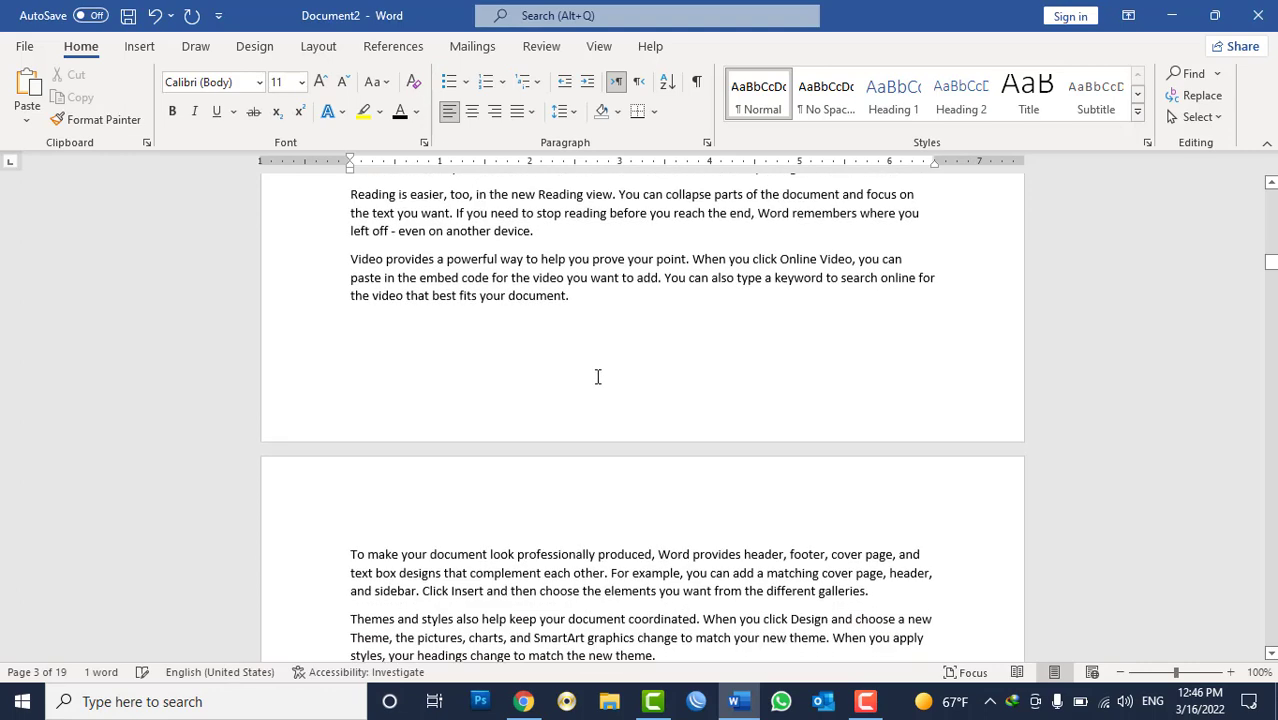
{"action": "scroll", "coordinate": [354, 558], "scroll_direction": "down", "scroll_amount": 1}
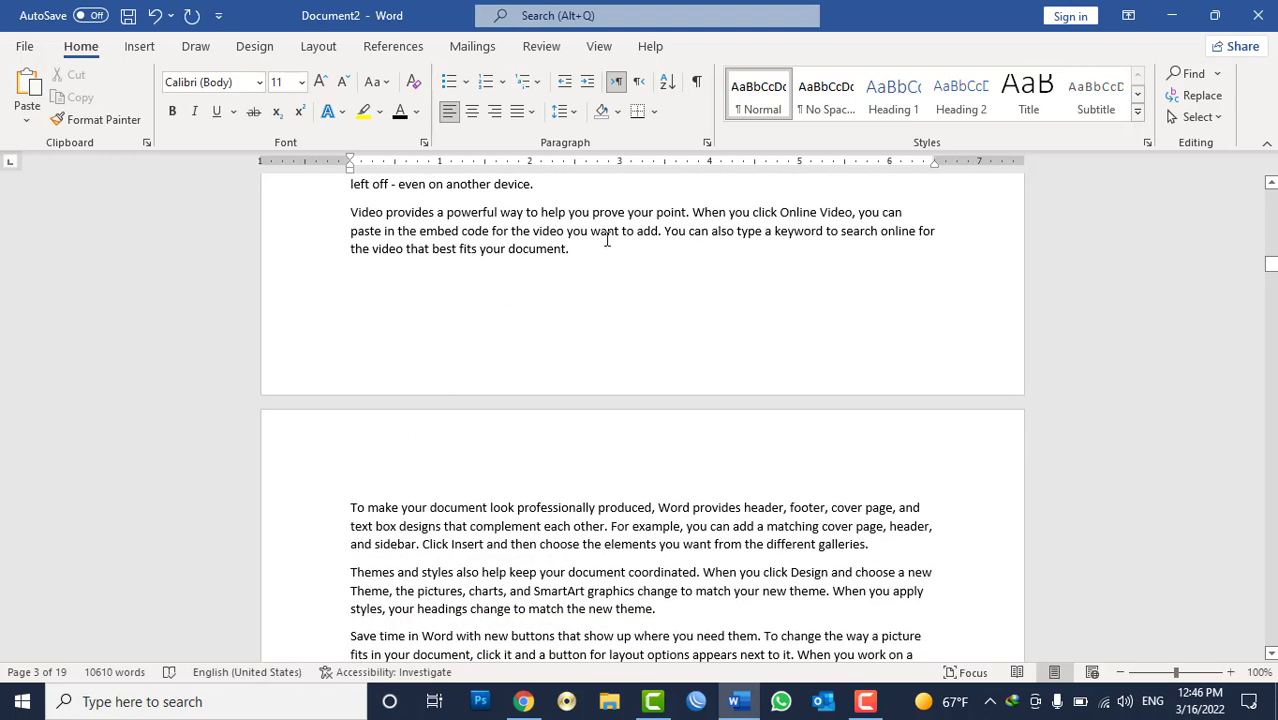
{"action": "scroll", "coordinate": [607, 240], "scroll_direction": "down", "scroll_amount": 8}
{"action": "scroll", "coordinate": [607, 240], "scroll_direction": "down", "scroll_amount": 4}
Step: Insert a continuous section break before the 'To make your document look professionally produced' paragraph
{"action": "left_click", "coordinate": [351, 505]}
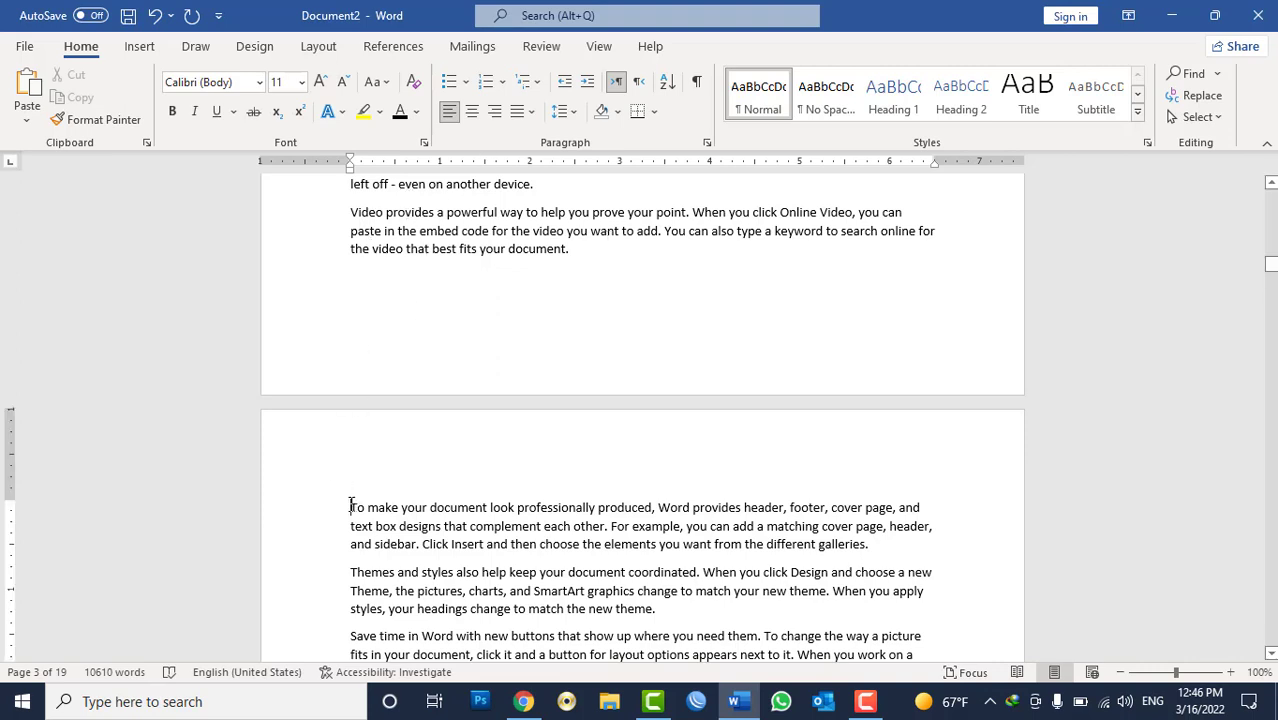
{"action": "left_click", "coordinate": [332, 57]}
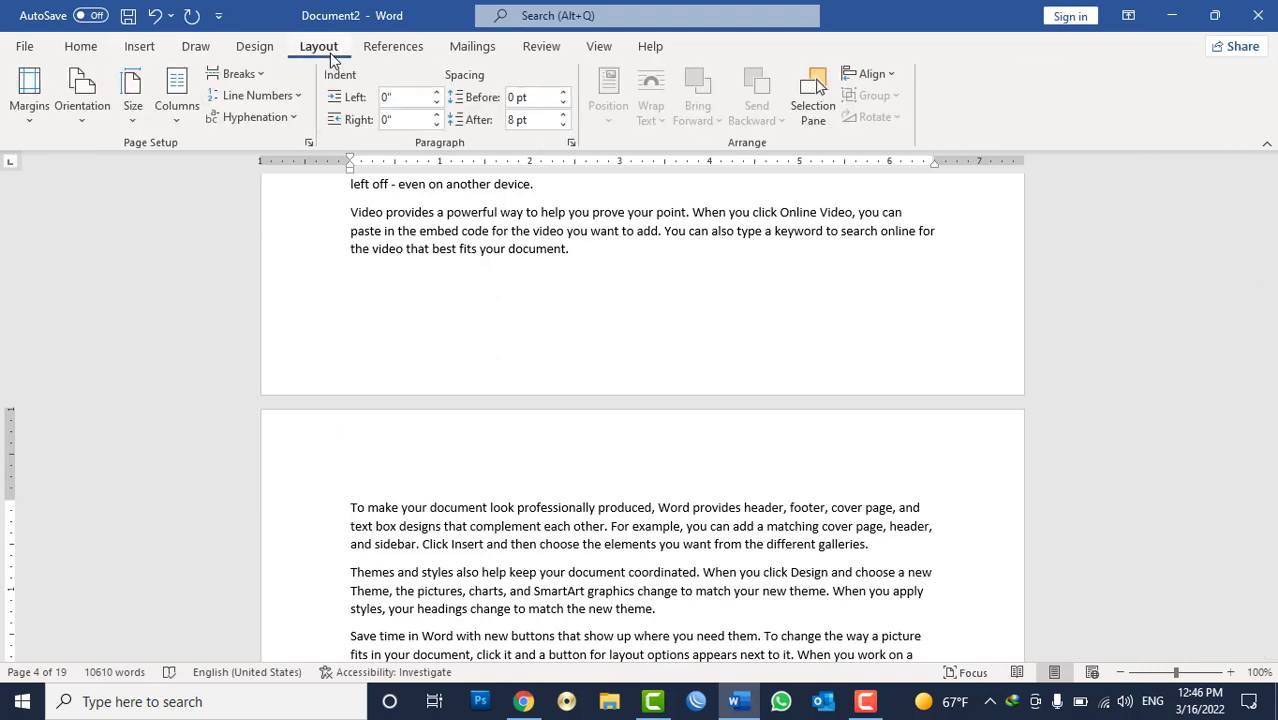
{"action": "left_click", "coordinate": [264, 78]}
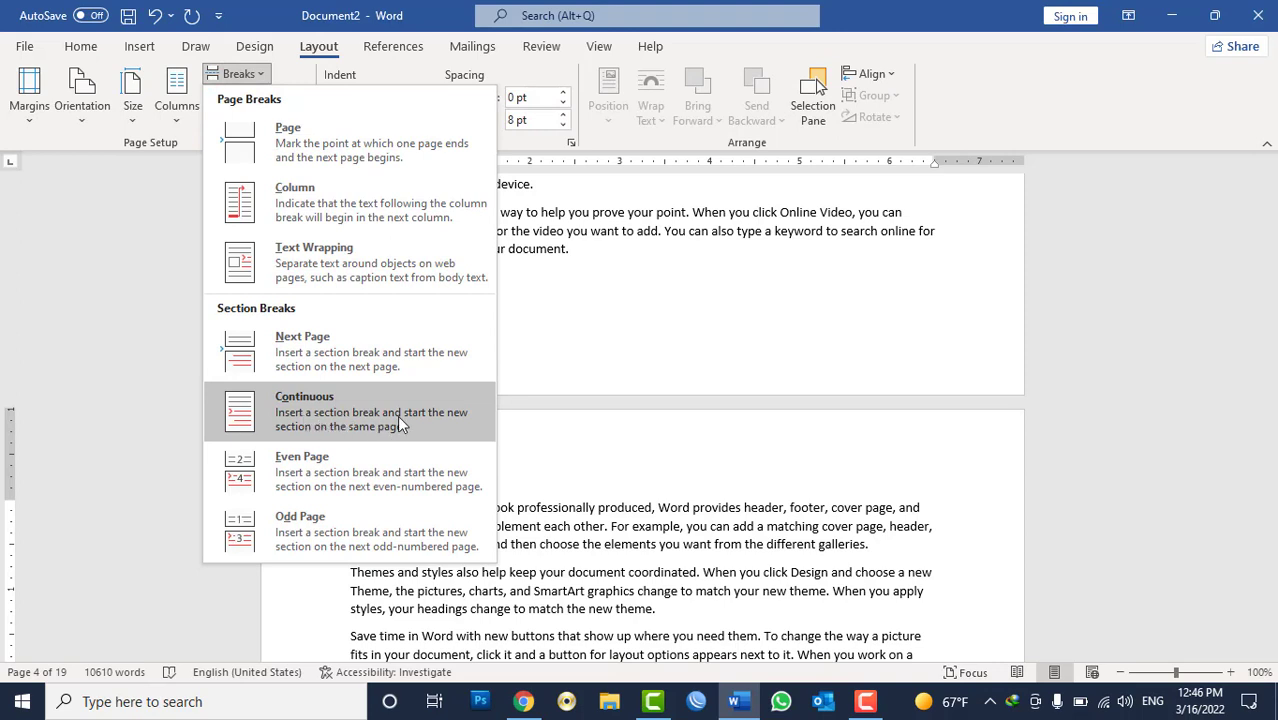
{"action": "left_click", "coordinate": [397, 415]}
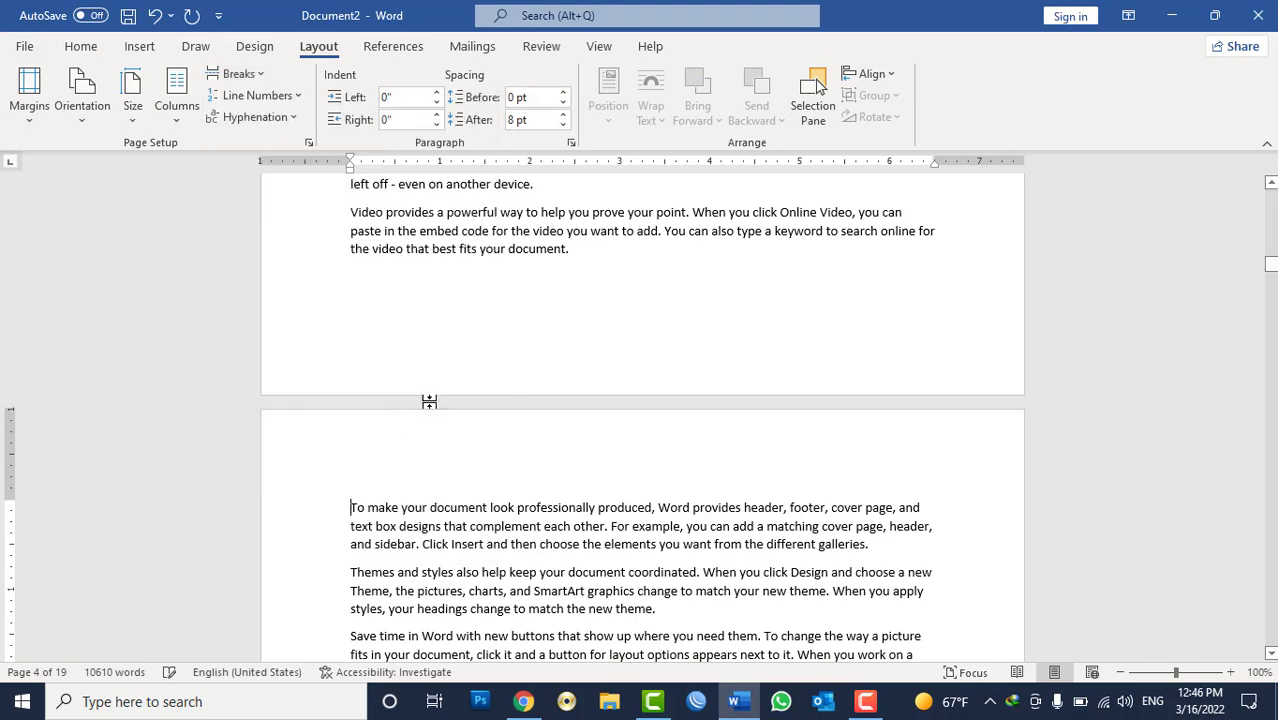
{"action": "left_click_drag", "start_coordinate": [566, 249], "coordinate": [442, 183]}
{"action": "left_click", "coordinate": [476, 612]}
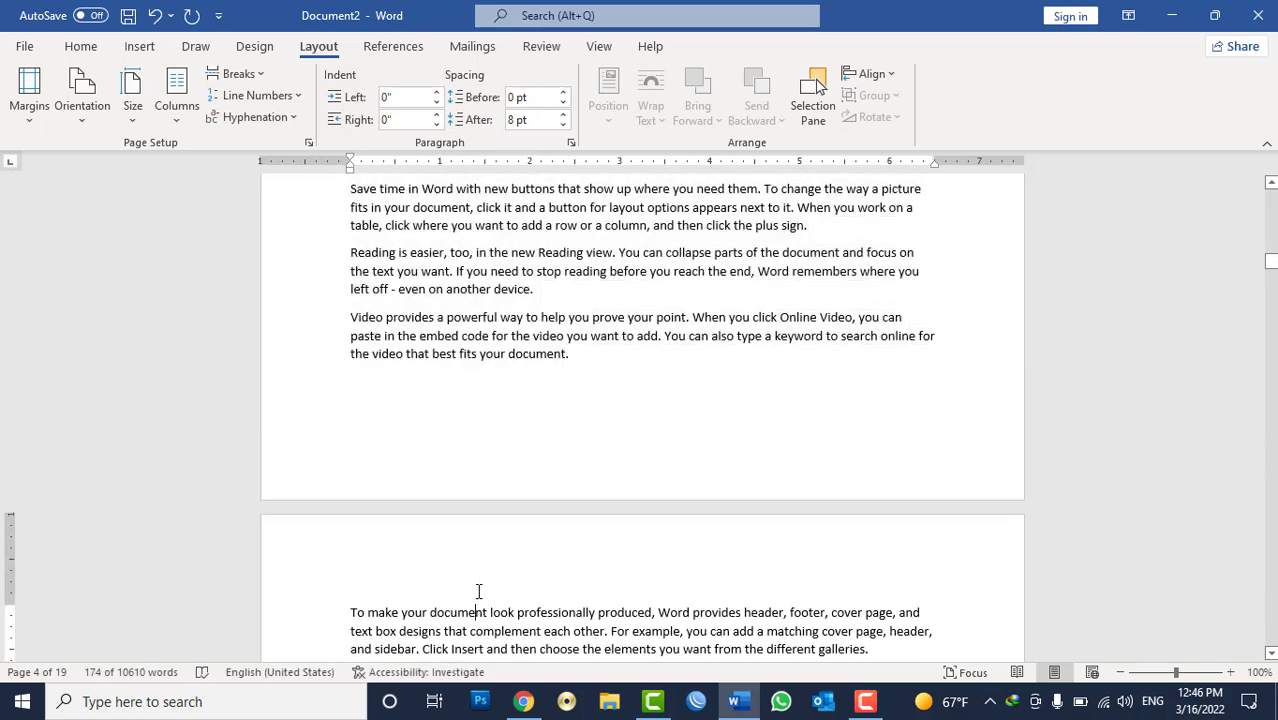
Step: Insert a second continuous section break before the 'Video provides' paragraph further down
{"action": "scroll", "coordinate": [477, 612], "scroll_direction": "down", "scroll_amount": 5}
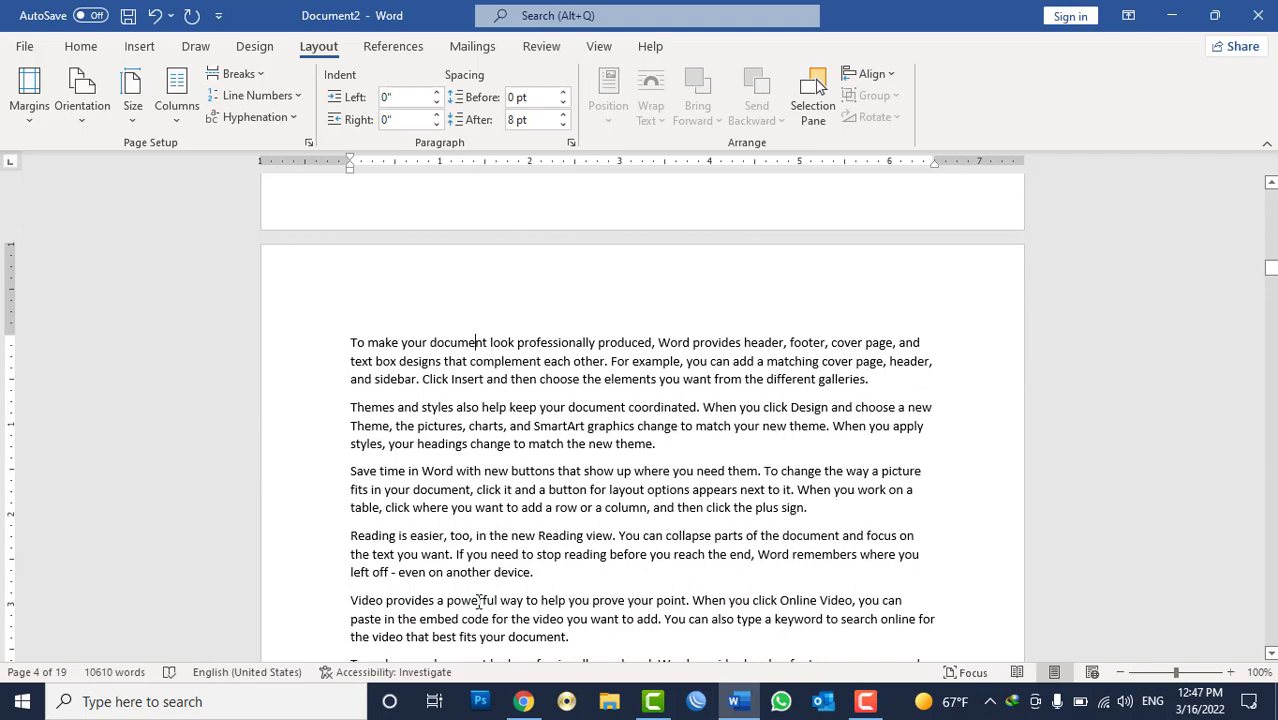
{"action": "scroll", "coordinate": [479, 601], "scroll_direction": "down", "scroll_amount": 5}
{"action": "scroll", "coordinate": [479, 601], "scroll_direction": "down", "scroll_amount": 5}
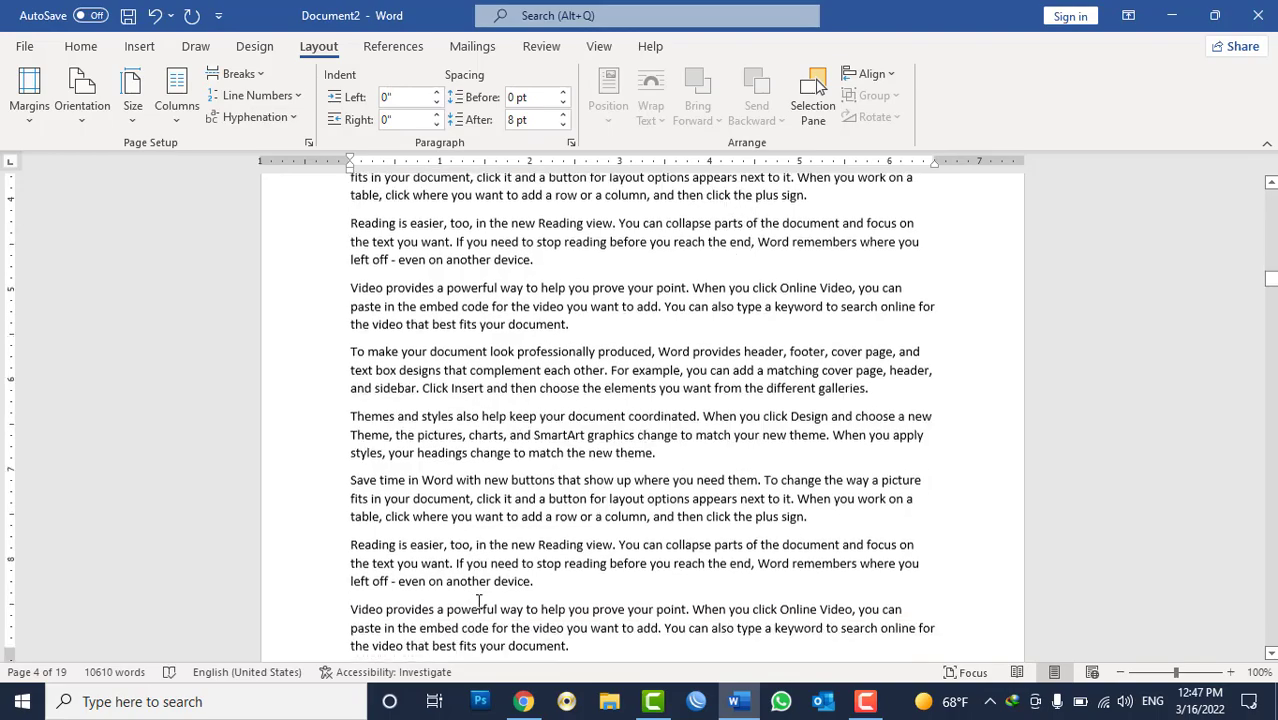
{"action": "scroll", "coordinate": [479, 601], "scroll_direction": "down", "scroll_amount": 5}
{"action": "scroll", "coordinate": [479, 601], "scroll_direction": "down", "scroll_amount": 5}
{"action": "scroll", "coordinate": [479, 601], "scroll_direction": "down", "scroll_amount": 8}
{"action": "scroll", "coordinate": [430, 560], "scroll_direction": "down", "scroll_amount": 2}
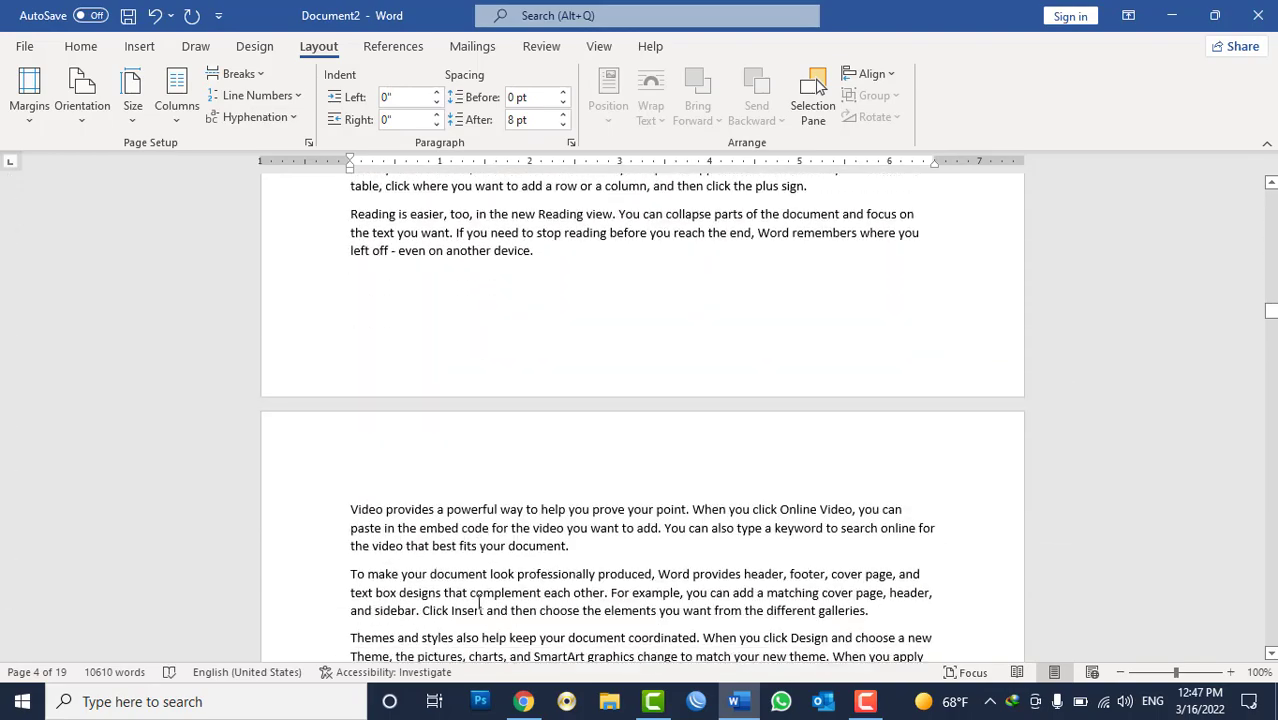
{"action": "left_click", "coordinate": [332, 510]}
{"action": "left_click", "coordinate": [351, 508]}
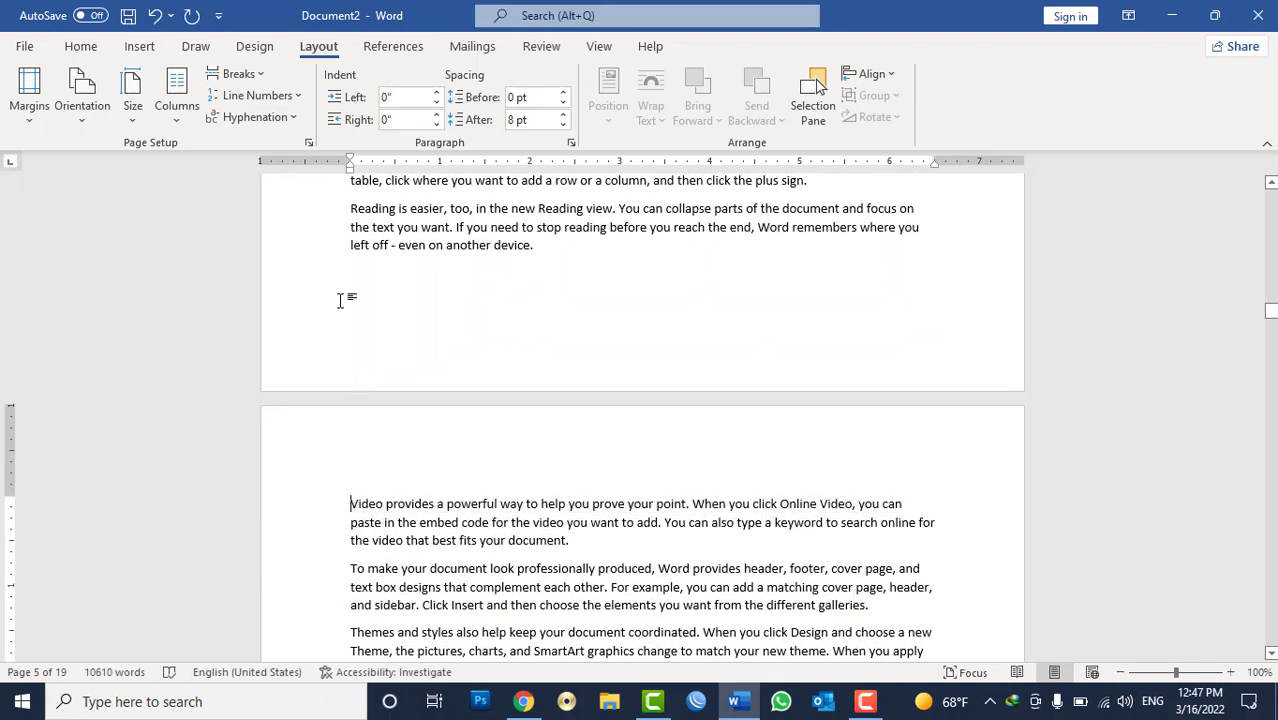
{"action": "left_click", "coordinate": [255, 72]}
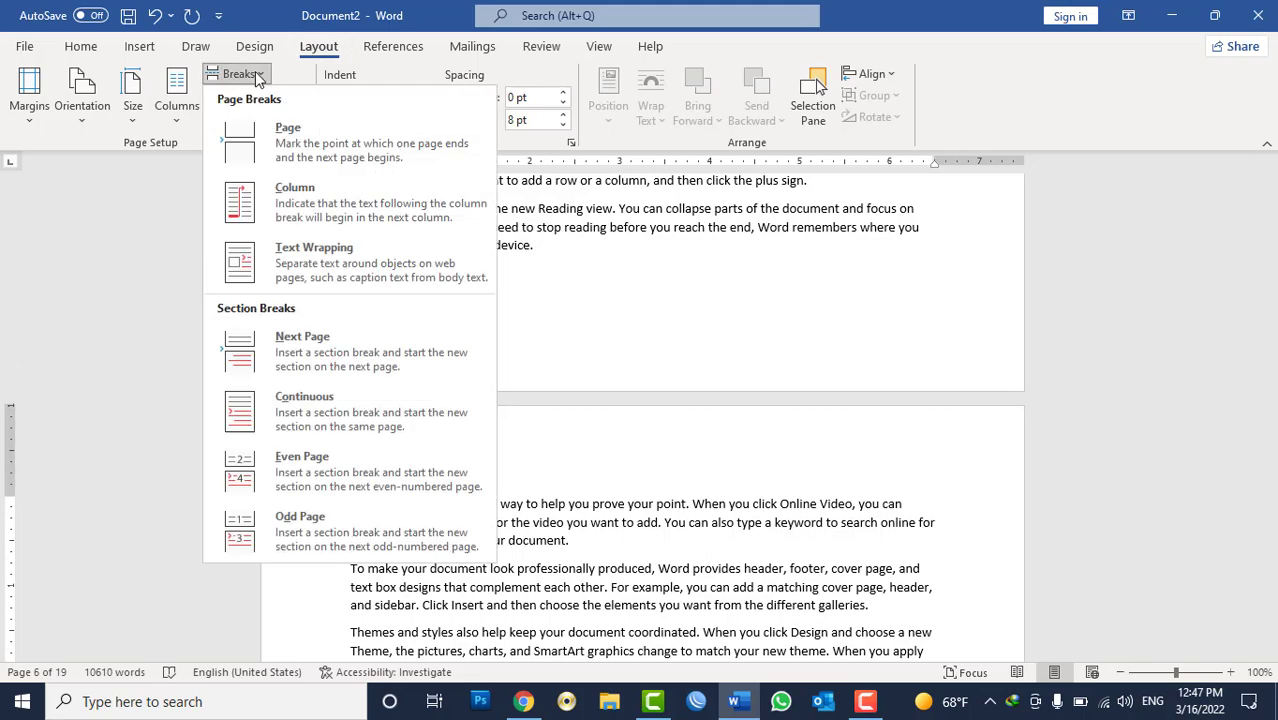
{"action": "left_click", "coordinate": [347, 413]}
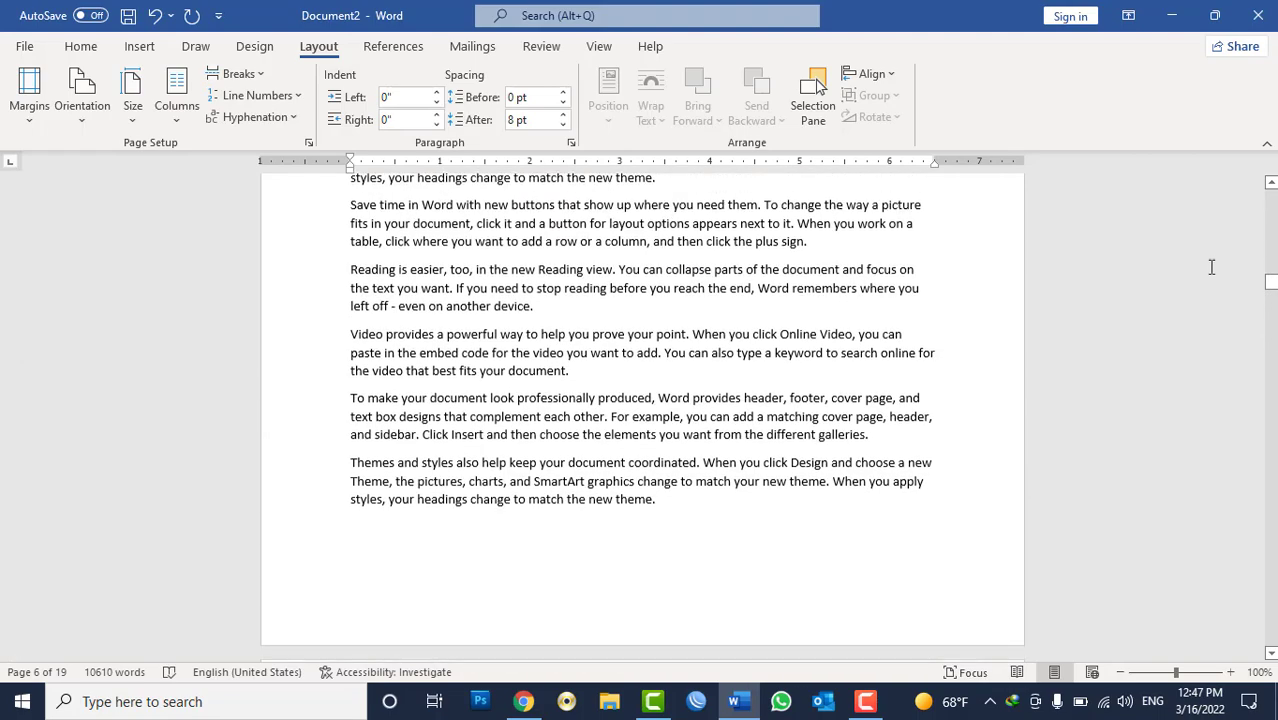
{"action": "left_click_drag", "start_coordinate": [1270, 287], "coordinate": [1270, 214]}
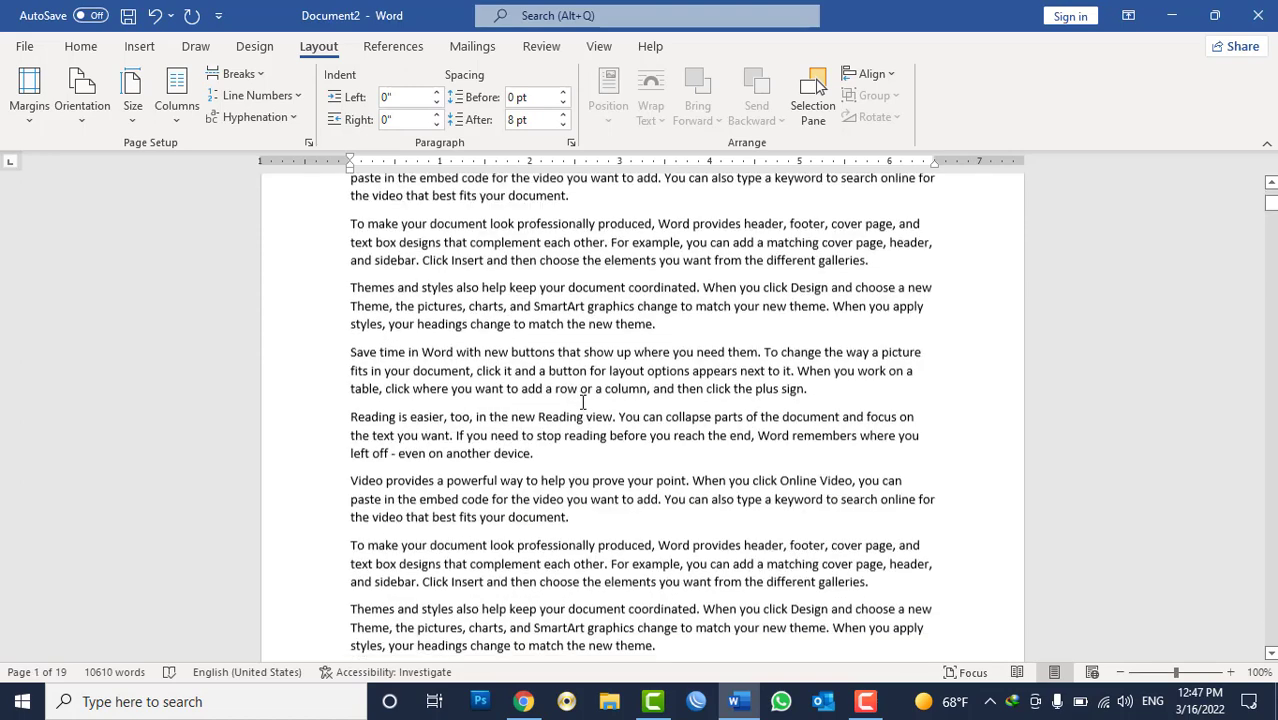
{"action": "scroll", "coordinate": [650, 446], "scroll_direction": "down", "scroll_amount": 2}
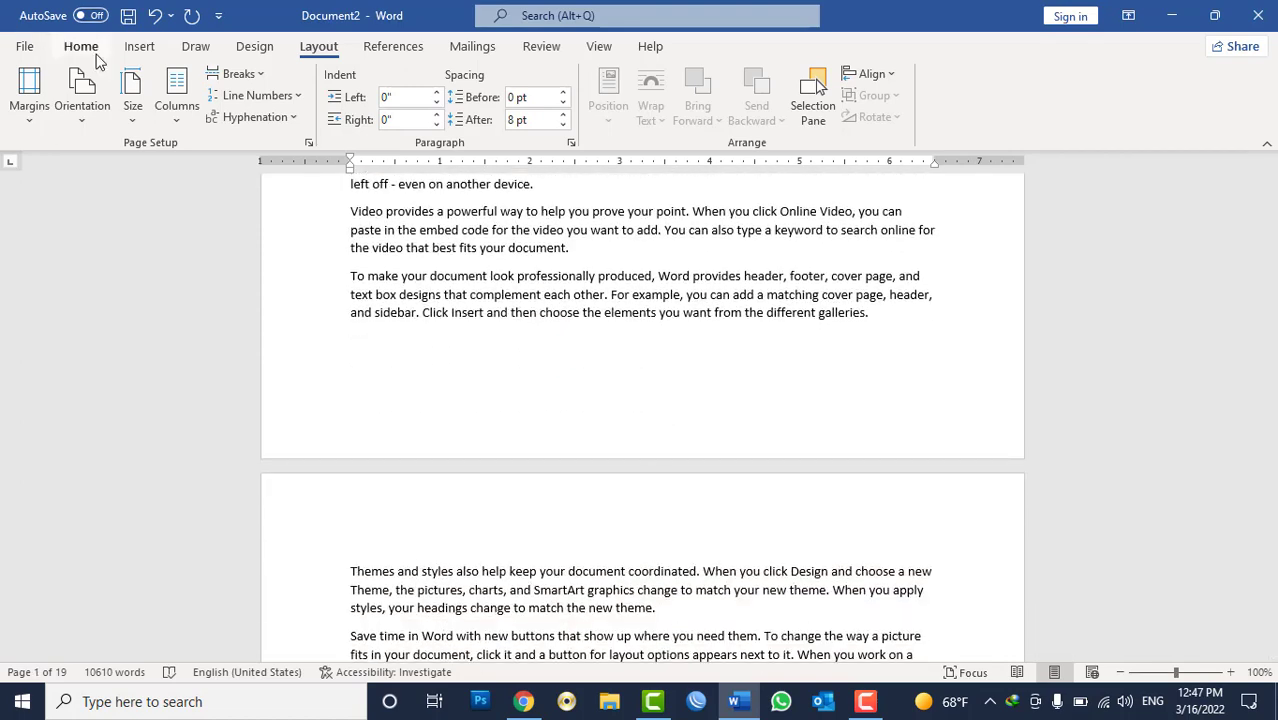
Step: Add a Plain Number 2 bottom-of-page number and check it across the section footers
{"action": "left_click", "coordinate": [140, 47]}
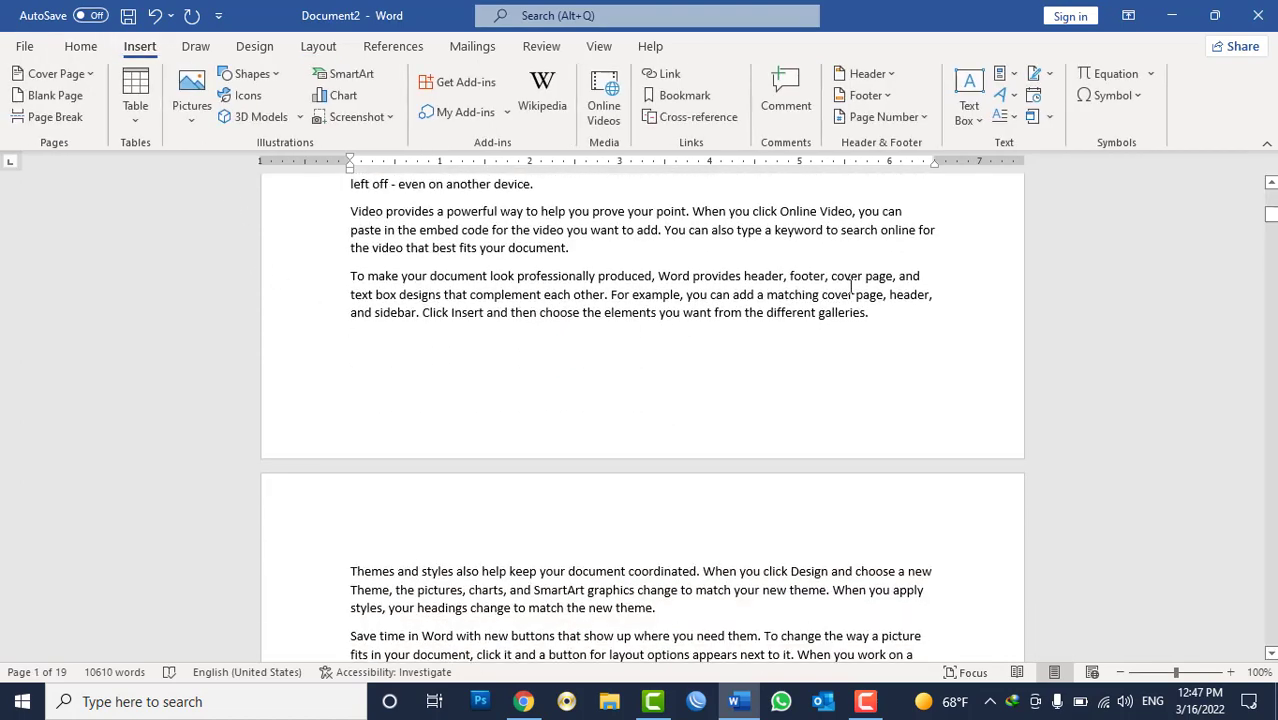
{"action": "left_click", "coordinate": [893, 118]}
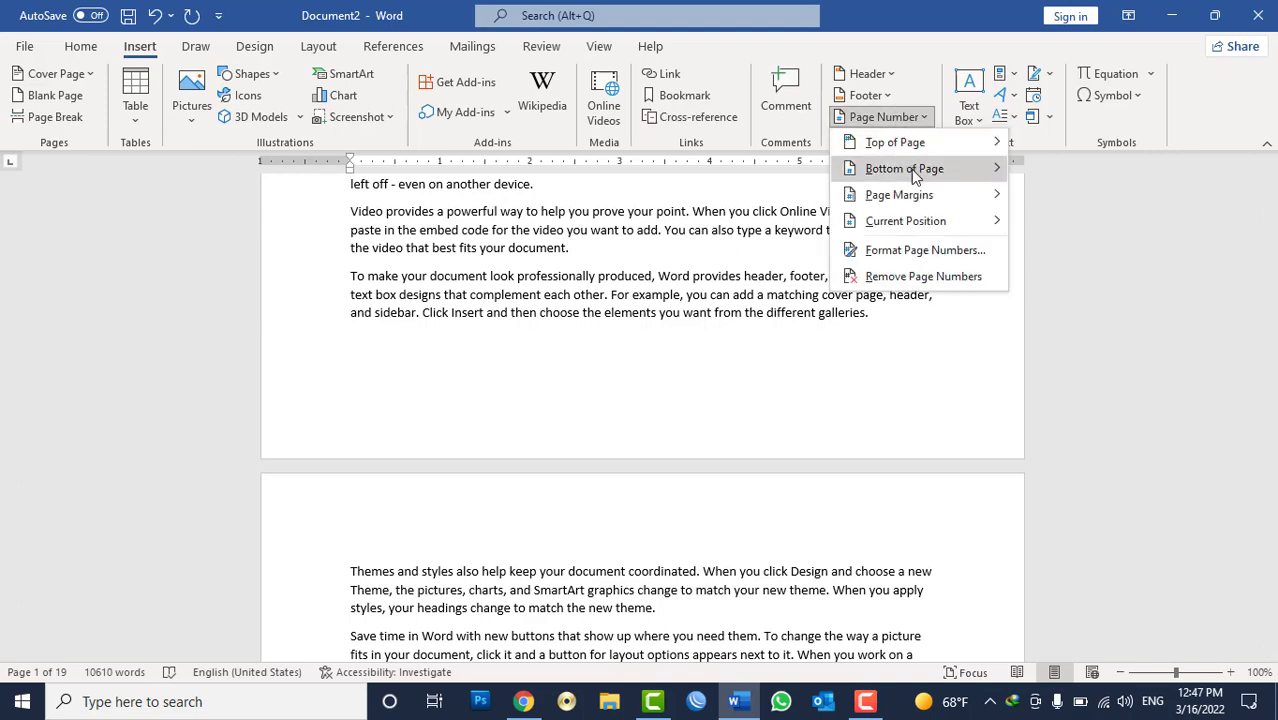
{"action": "mouse_move", "coordinate": [910, 170]}
{"action": "left_click", "coordinate": [628, 362]}
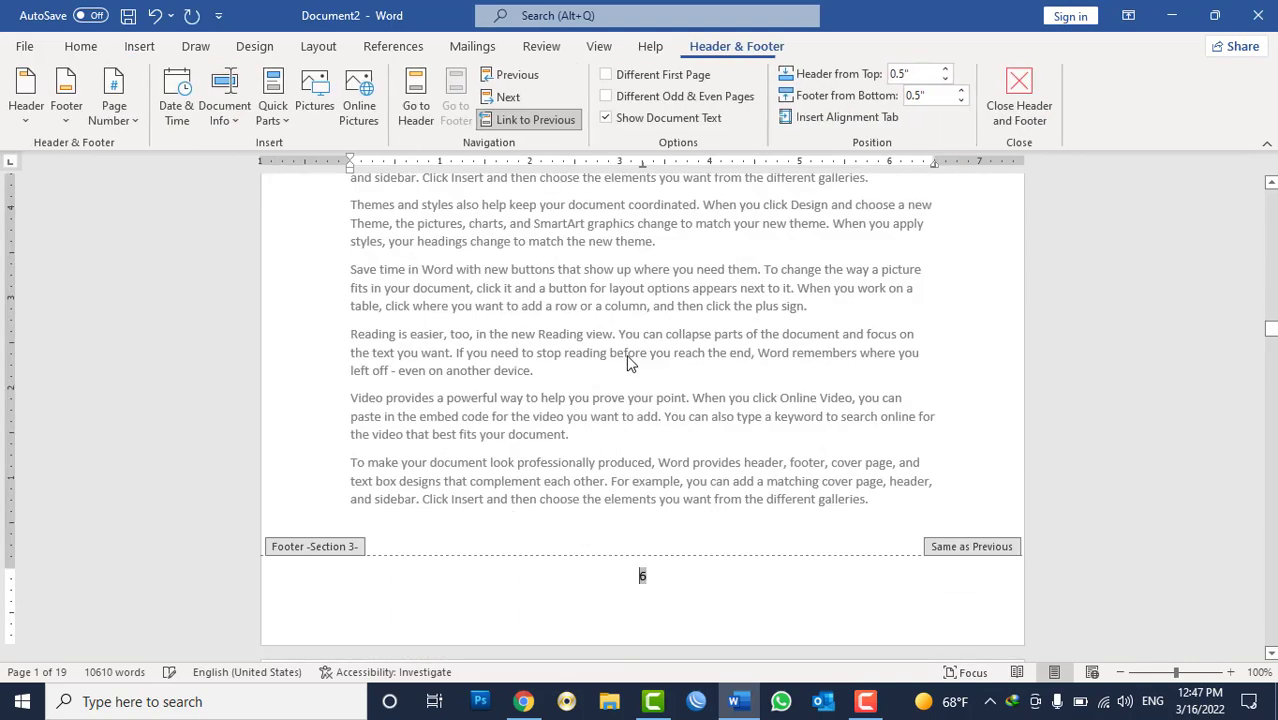
{"action": "scroll", "coordinate": [642, 505], "scroll_direction": "up", "scroll_amount": 3}
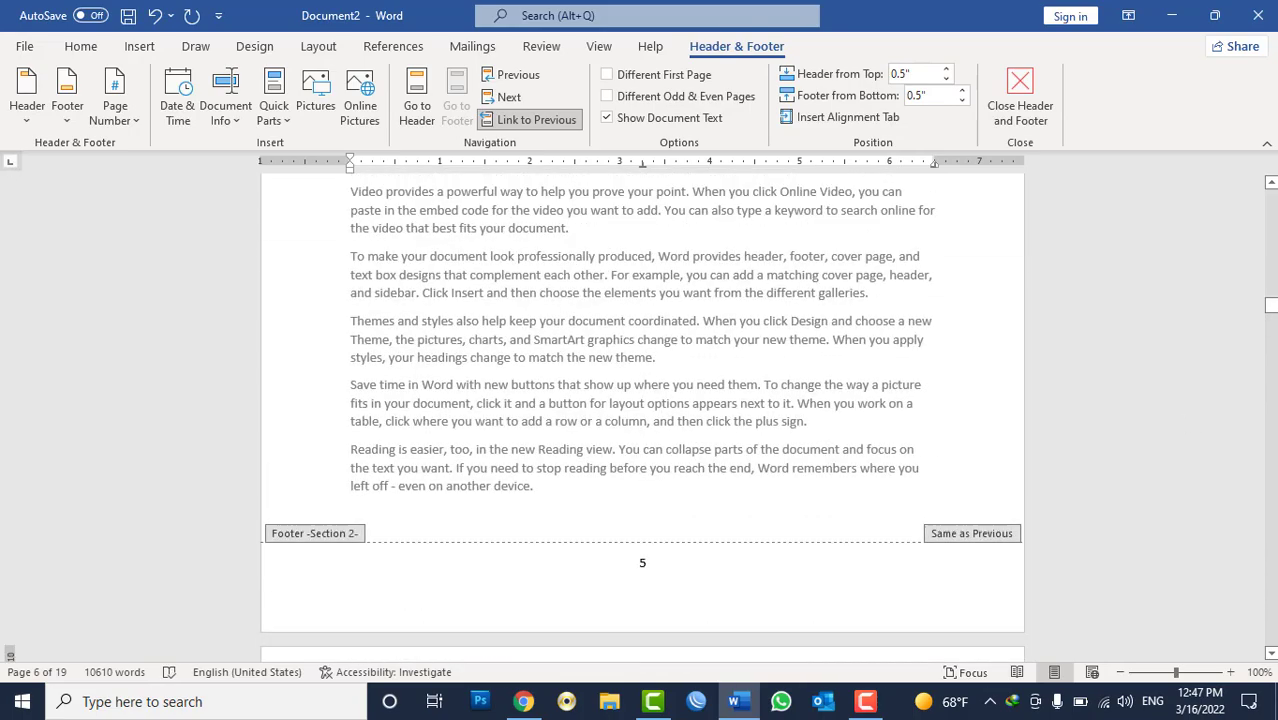
{"action": "scroll", "coordinate": [642, 505], "scroll_direction": "up", "scroll_amount": 2}
{"action": "scroll", "coordinate": [642, 505], "scroll_direction": "up", "scroll_amount": 3}
{"action": "scroll", "coordinate": [642, 420], "scroll_direction": "down", "scroll_amount": 5}
{"action": "scroll", "coordinate": [642, 420], "scroll_direction": "down", "scroll_amount": 3}
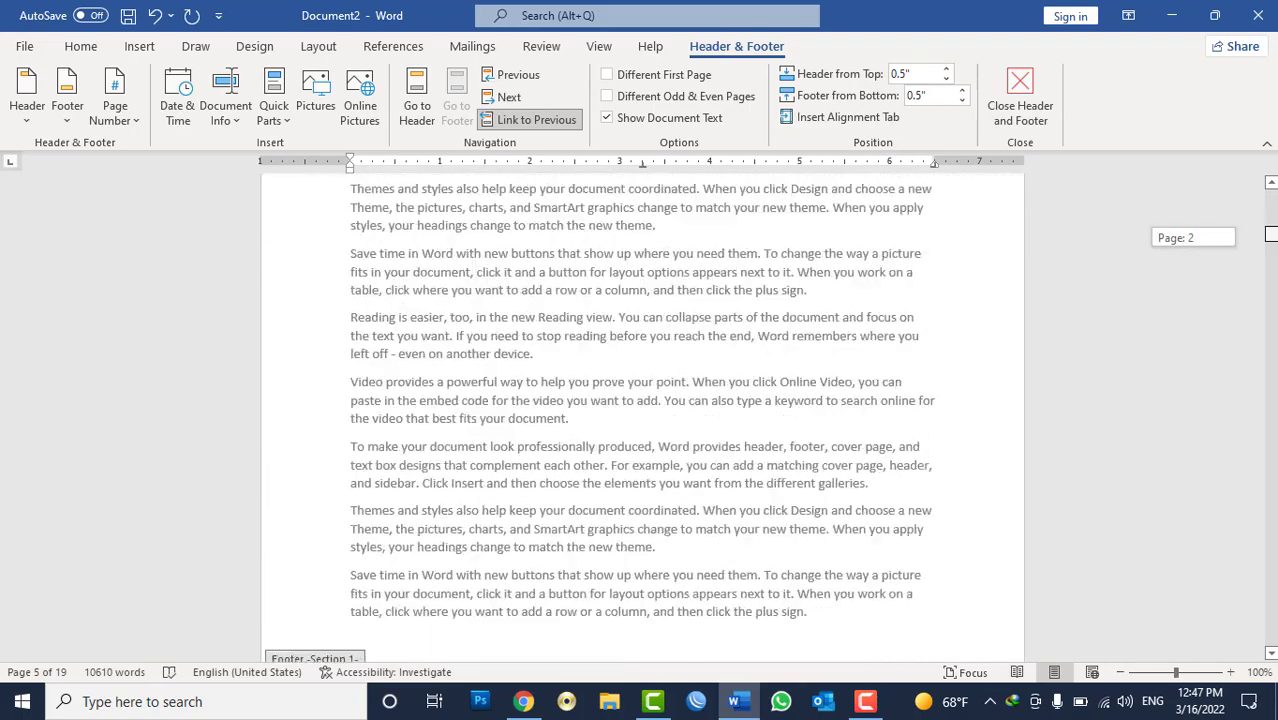
{"action": "scroll", "coordinate": [642, 420], "scroll_direction": "down", "scroll_amount": 4}
{"action": "scroll", "coordinate": [642, 420], "scroll_direction": "down", "scroll_amount": 4}
{"action": "left_click_drag", "start_coordinate": [1270, 330], "coordinate": [1270, 195]}
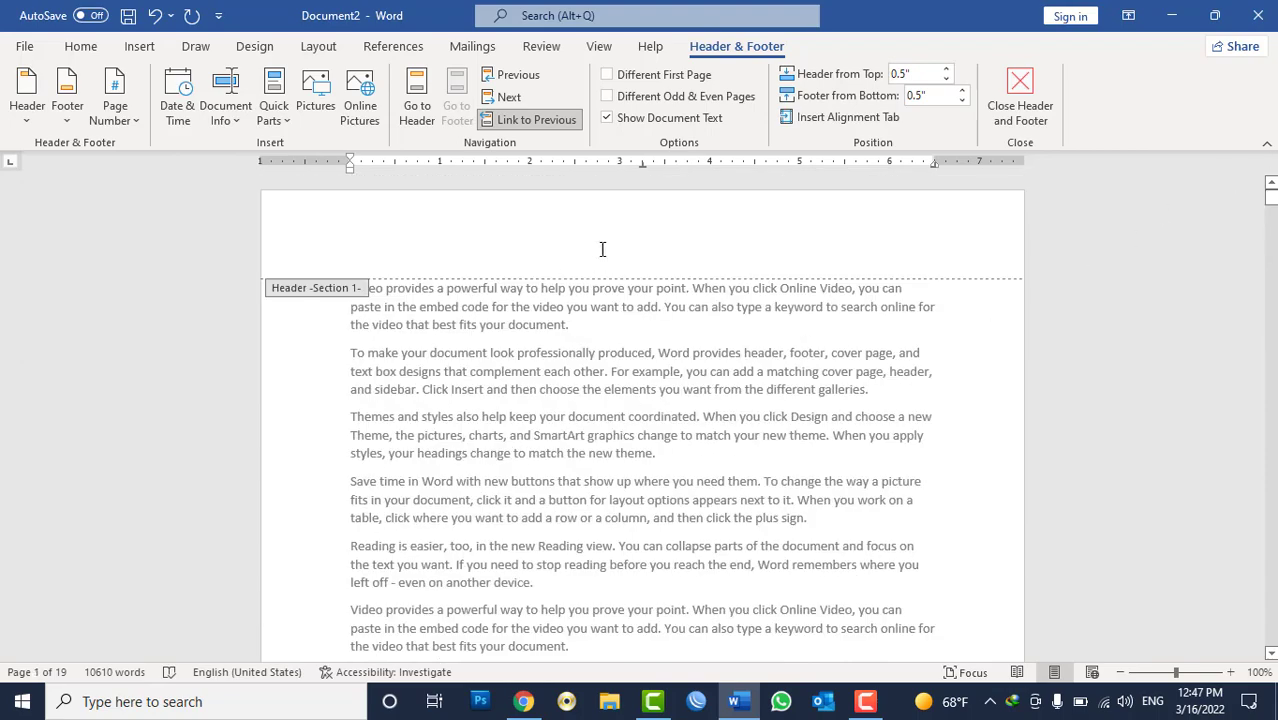
{"action": "scroll", "coordinate": [641, 357], "scroll_direction": "down", "scroll_amount": 5}
{"action": "scroll", "coordinate": [686, 525], "scroll_direction": "down", "scroll_amount": 8}
{"action": "scroll", "coordinate": [686, 525], "scroll_direction": "down", "scroll_amount": 8}
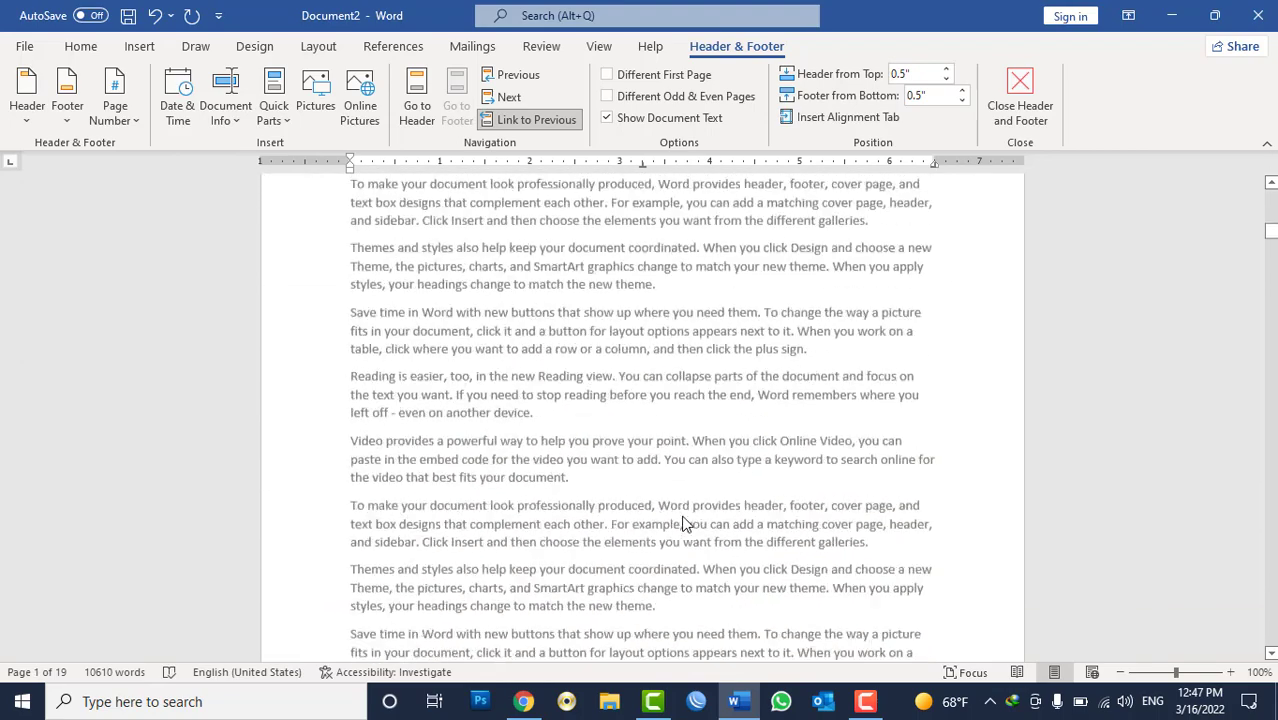
{"action": "scroll", "coordinate": [686, 525], "scroll_direction": "down", "scroll_amount": 9}
{"action": "scroll", "coordinate": [686, 525], "scroll_direction": "down", "scroll_amount": 1}
{"action": "scroll", "coordinate": [665, 326], "scroll_direction": "down", "scroll_amount": 13}
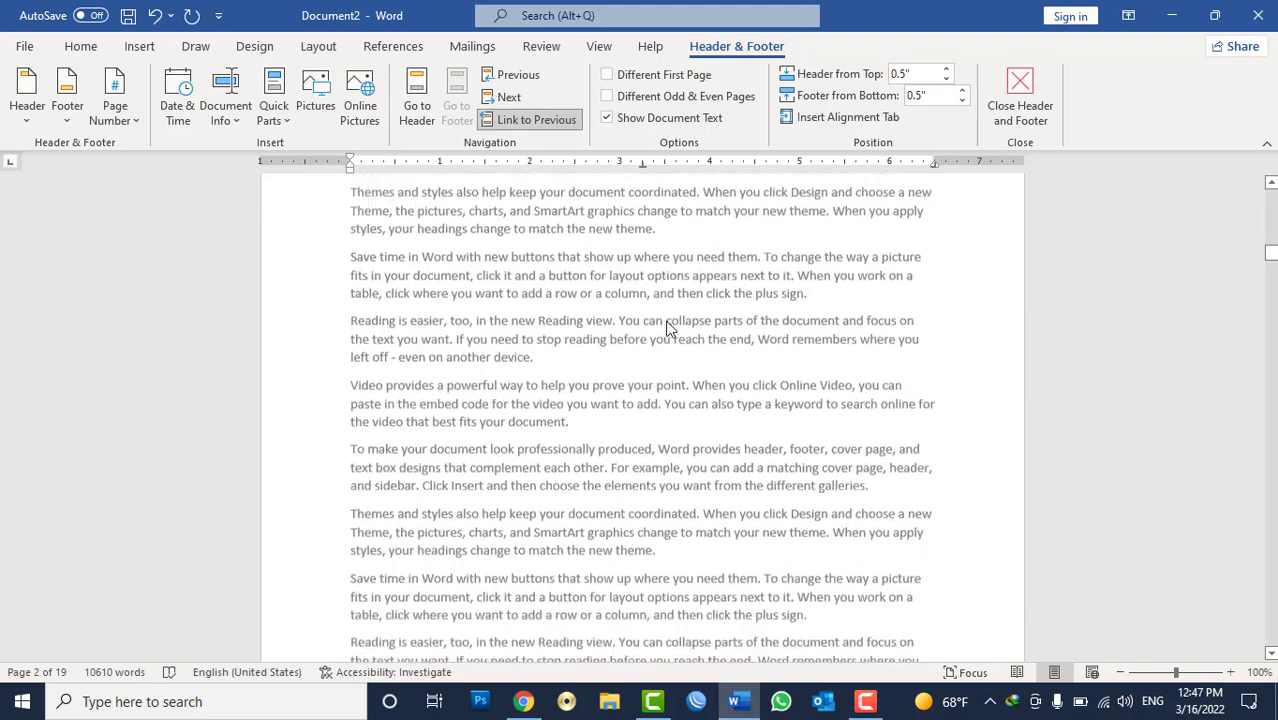
{"action": "scroll", "coordinate": [665, 326], "scroll_direction": "down", "scroll_amount": 13}
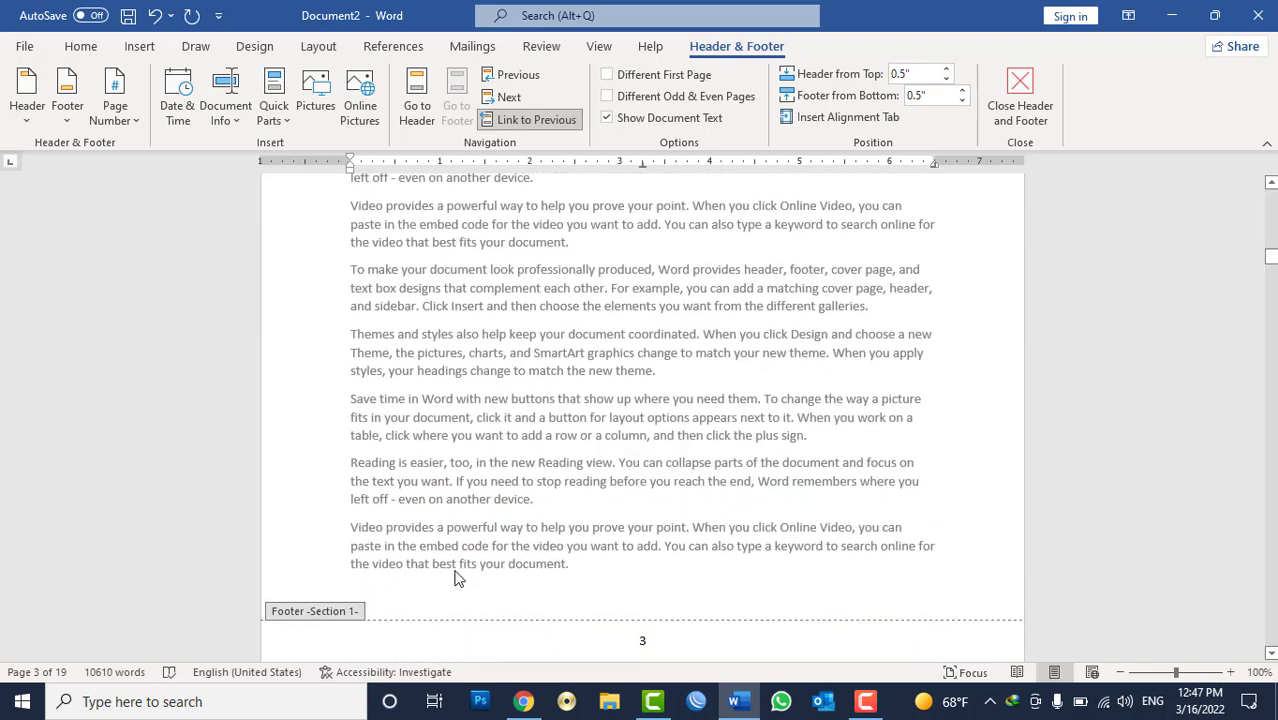
{"action": "scroll", "coordinate": [612, 509], "scroll_direction": "down", "scroll_amount": 5}
{"action": "scroll", "coordinate": [616, 518], "scroll_direction": "down", "scroll_amount": 3}
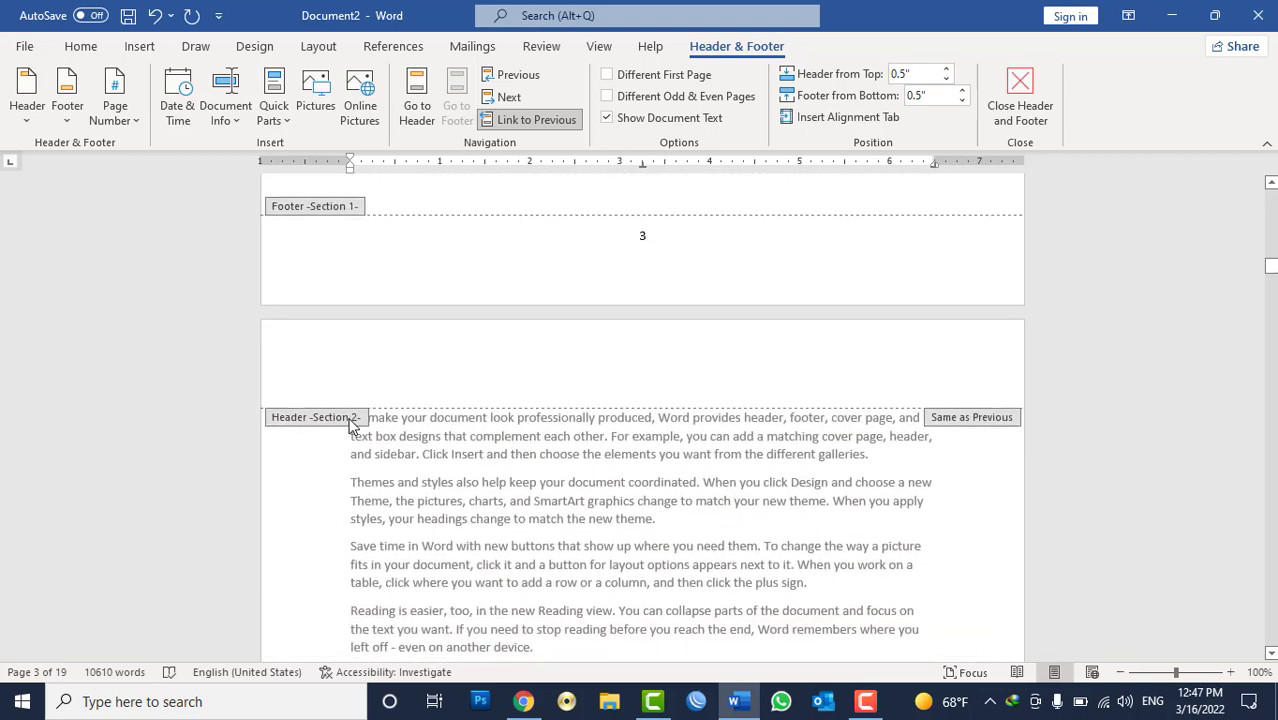
{"action": "scroll", "coordinate": [652, 410], "scroll_direction": "up", "scroll_amount": 1}
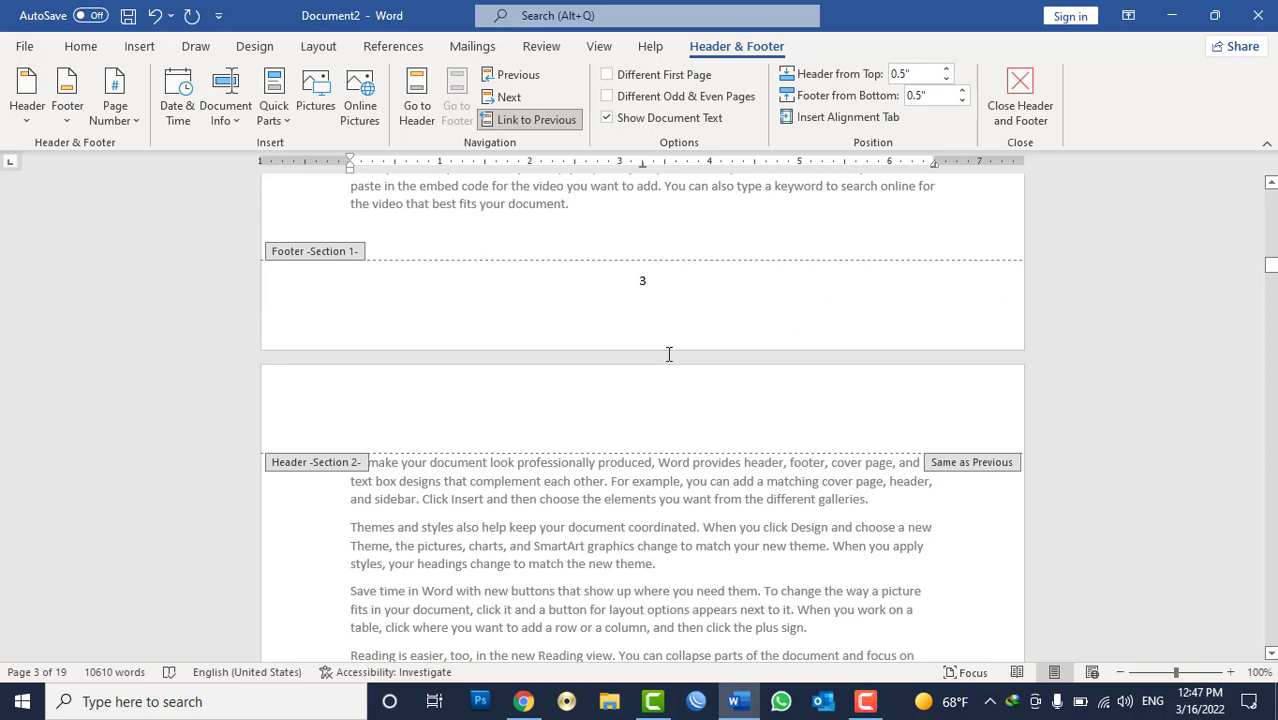
Step: Turn off Link to Previous for the Section 2 footer
{"action": "double_click", "coordinate": [642, 281]}
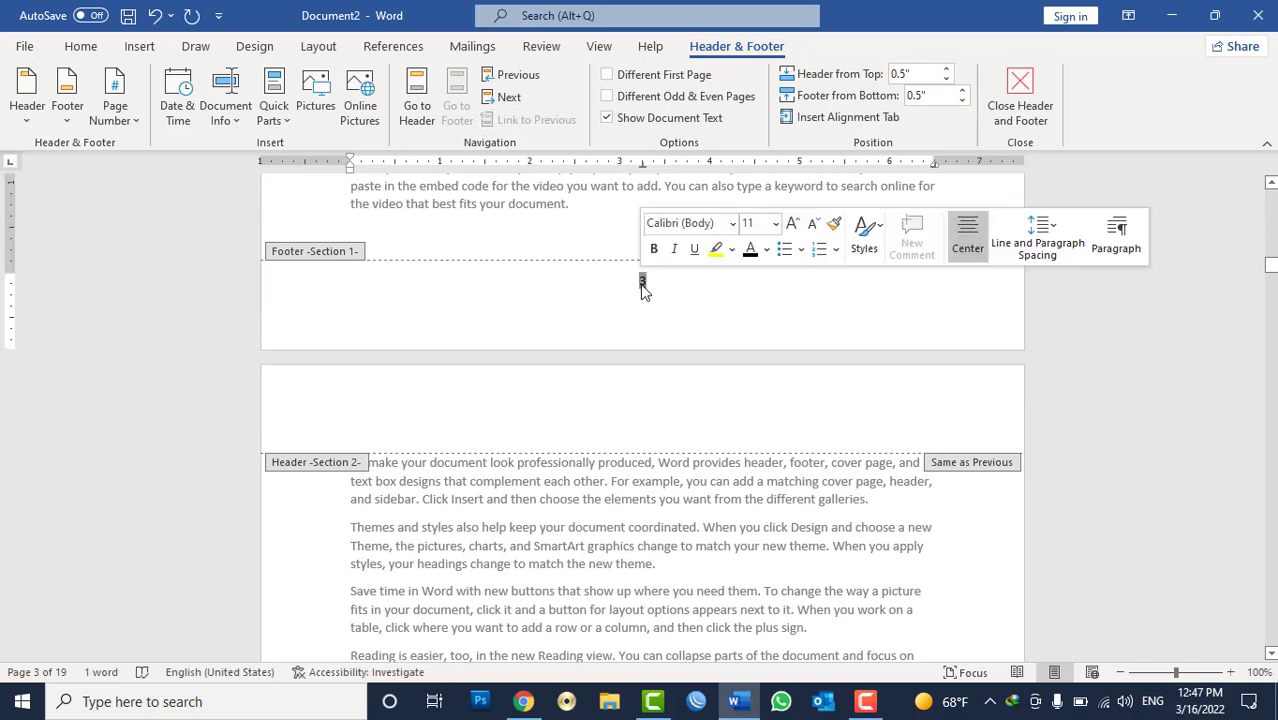
{"action": "scroll", "coordinate": [642, 393], "scroll_direction": "down", "scroll_amount": 15}
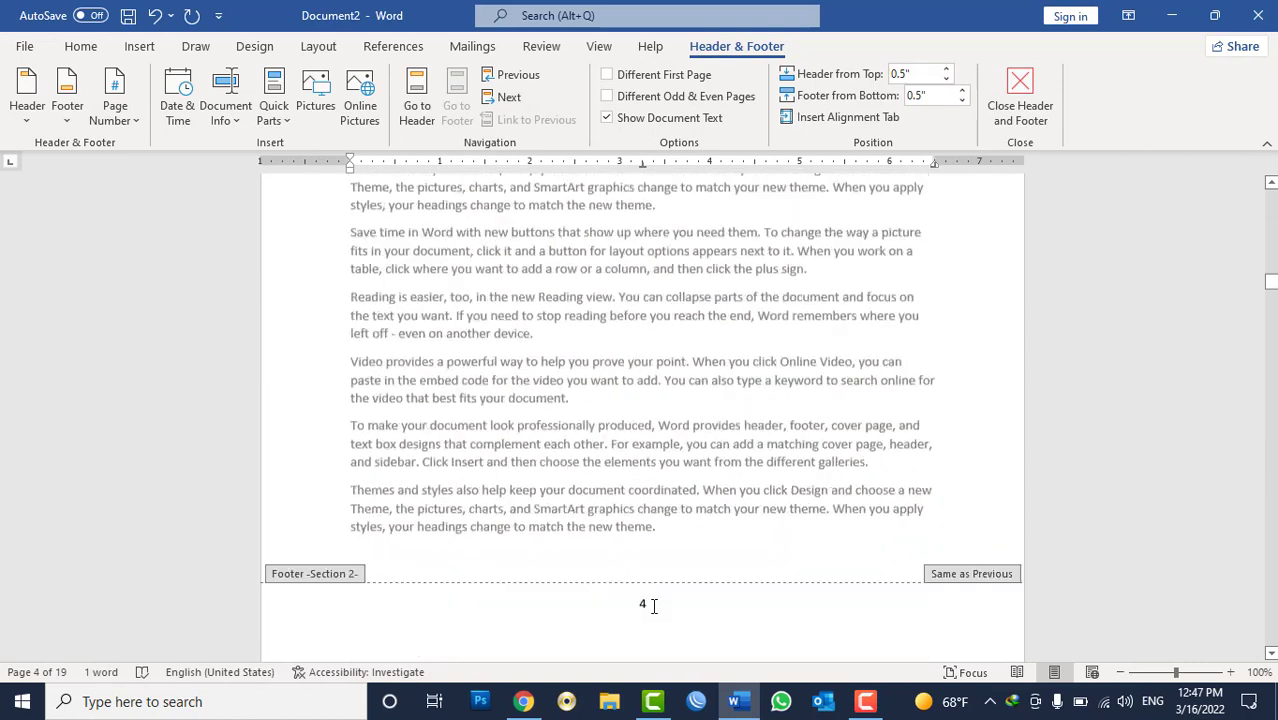
{"action": "double_click", "coordinate": [643, 566]}
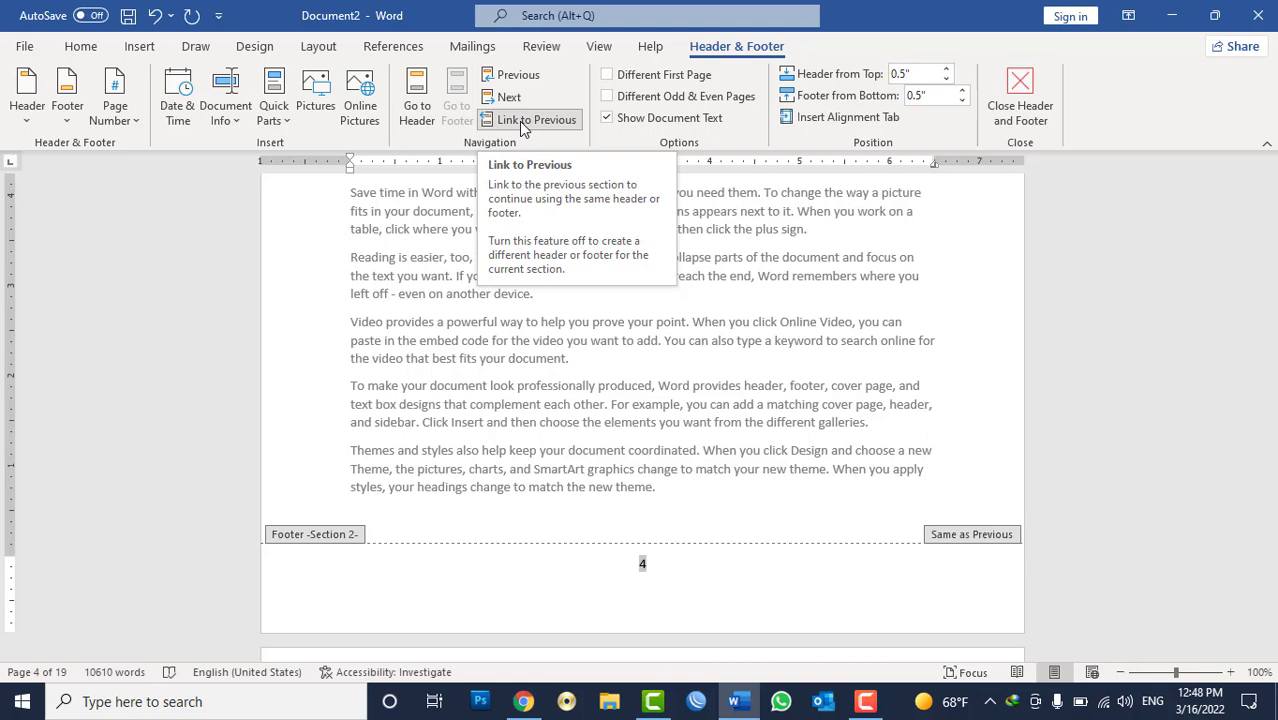
{"action": "left_click", "coordinate": [521, 122]}
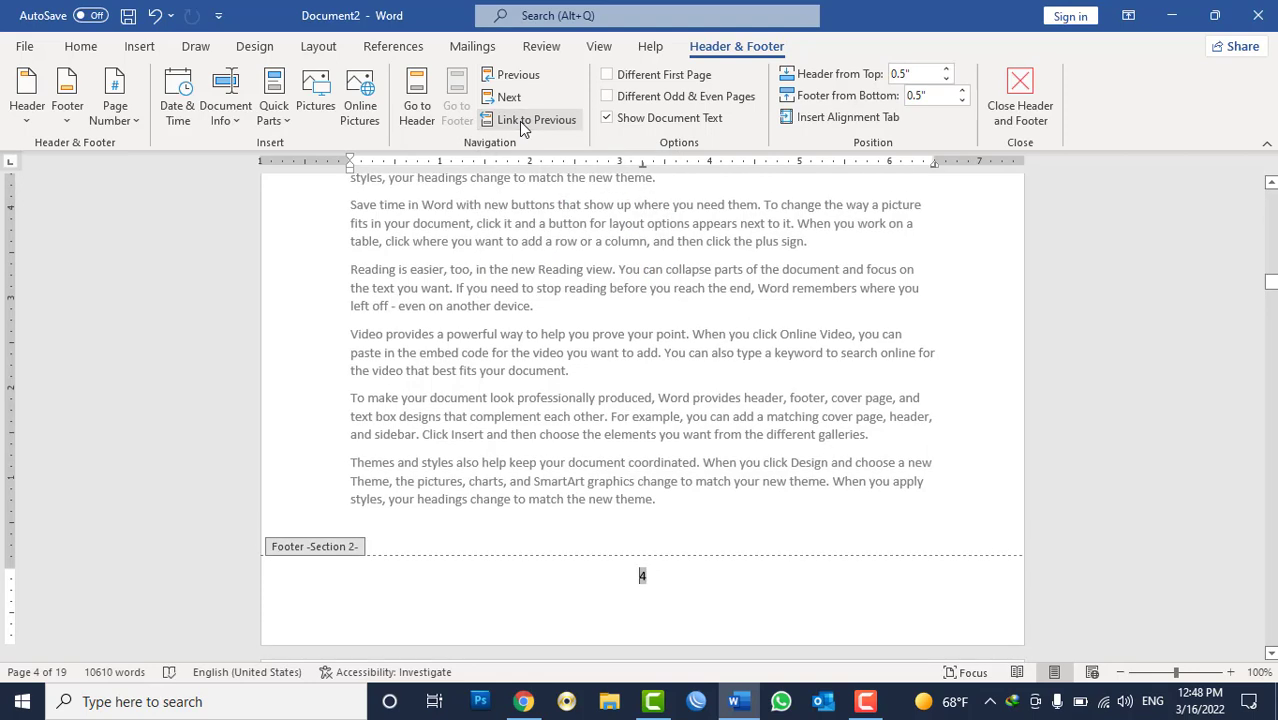
Step: Delete the page number 3 from the Section 1 footer and review the footers
{"action": "scroll", "coordinate": [608, 385], "scroll_direction": "down", "scroll_amount": 5}
{"action": "scroll", "coordinate": [643, 293], "scroll_direction": "down", "scroll_amount": 5}
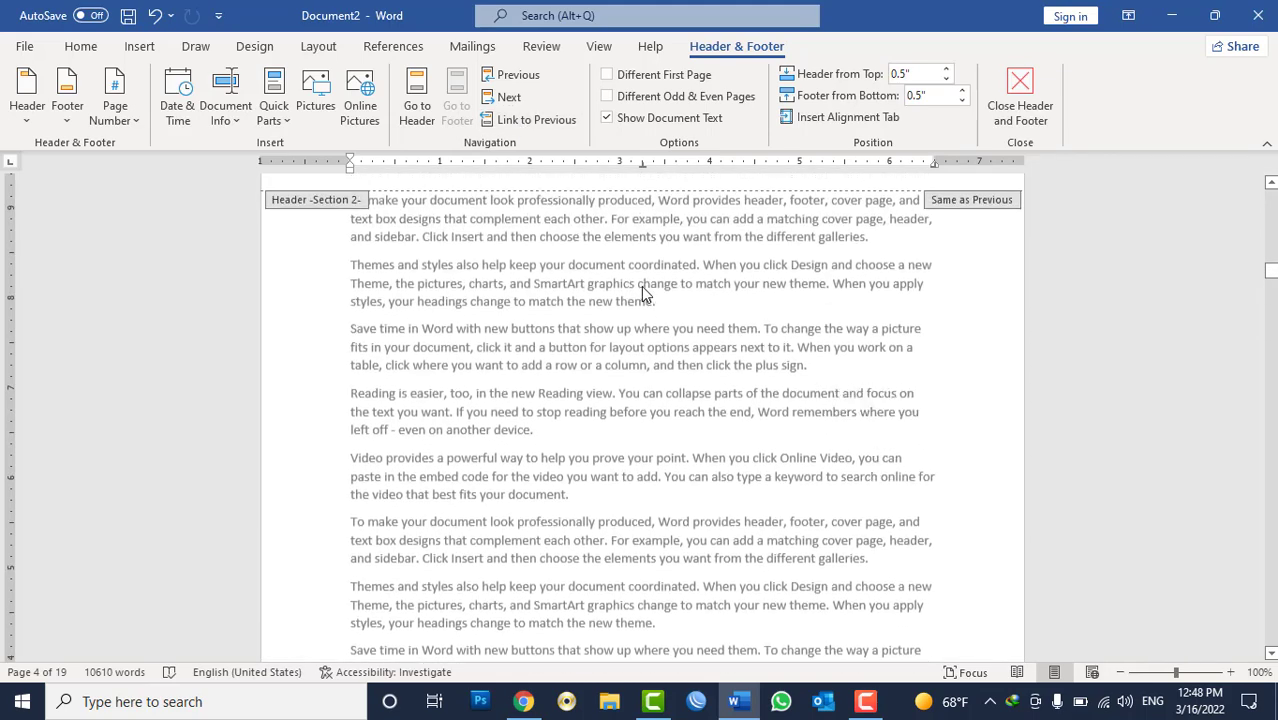
{"action": "scroll", "coordinate": [643, 293], "scroll_direction": "up", "scroll_amount": 3}
{"action": "left_click", "coordinate": [645, 206]}
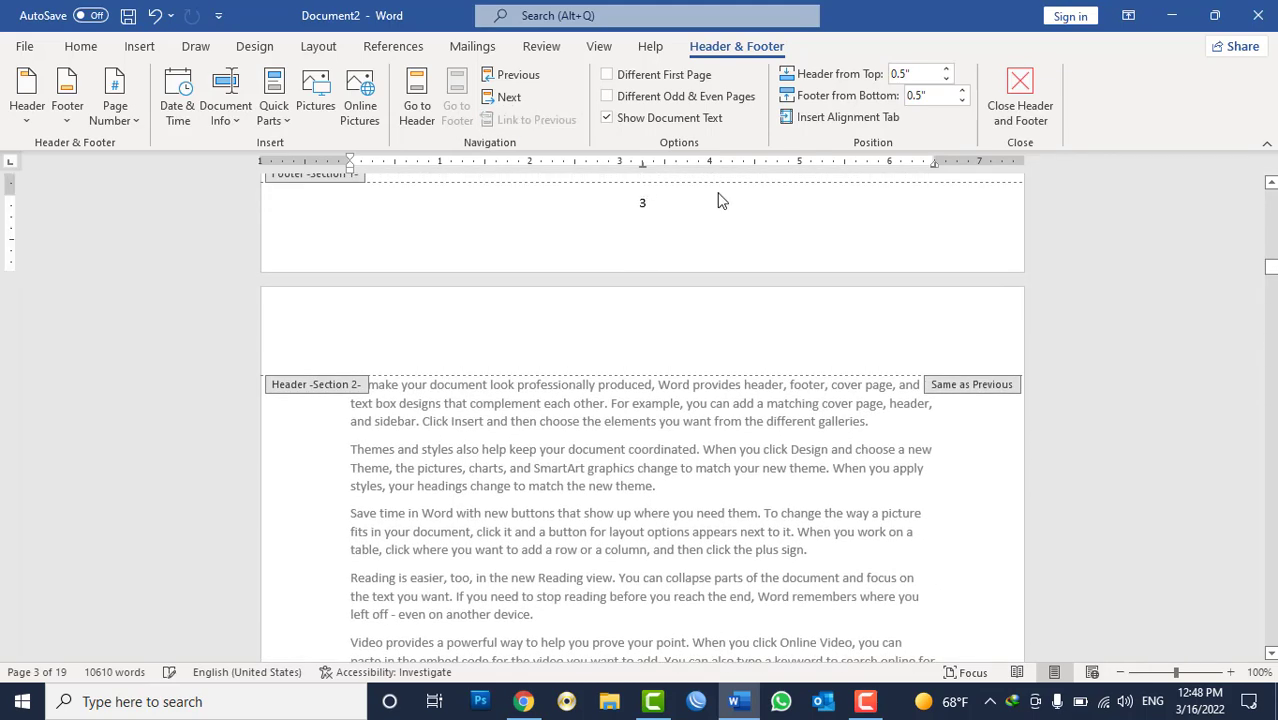
{"action": "key", "text": "BackSpace"}
{"action": "key", "text": "BackSpace"}
{"action": "scroll", "coordinate": [722, 201], "scroll_direction": "up", "scroll_amount": 1}
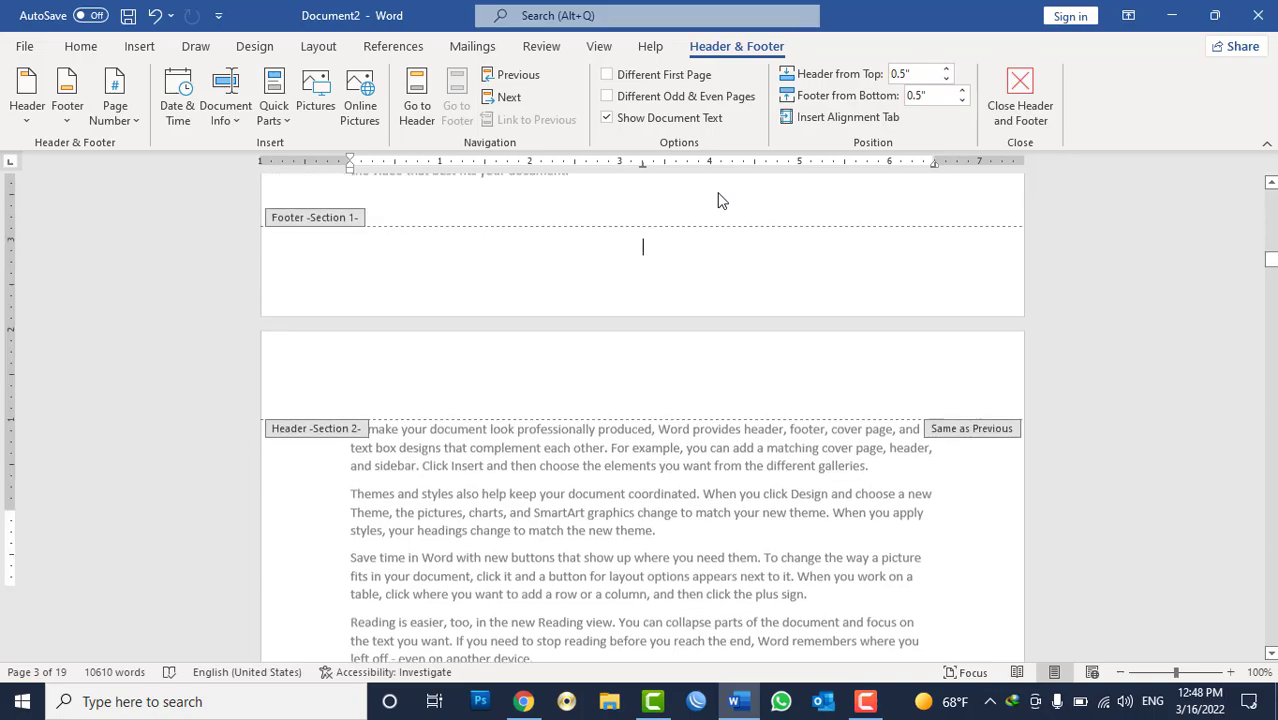
{"action": "scroll", "coordinate": [722, 201], "scroll_direction": "up", "scroll_amount": 5}
{"action": "scroll", "coordinate": [725, 204], "scroll_direction": "up", "scroll_amount": 5}
{"action": "scroll", "coordinate": [729, 207], "scroll_direction": "up", "scroll_amount": 5}
{"action": "scroll", "coordinate": [733, 211], "scroll_direction": "up", "scroll_amount": 5}
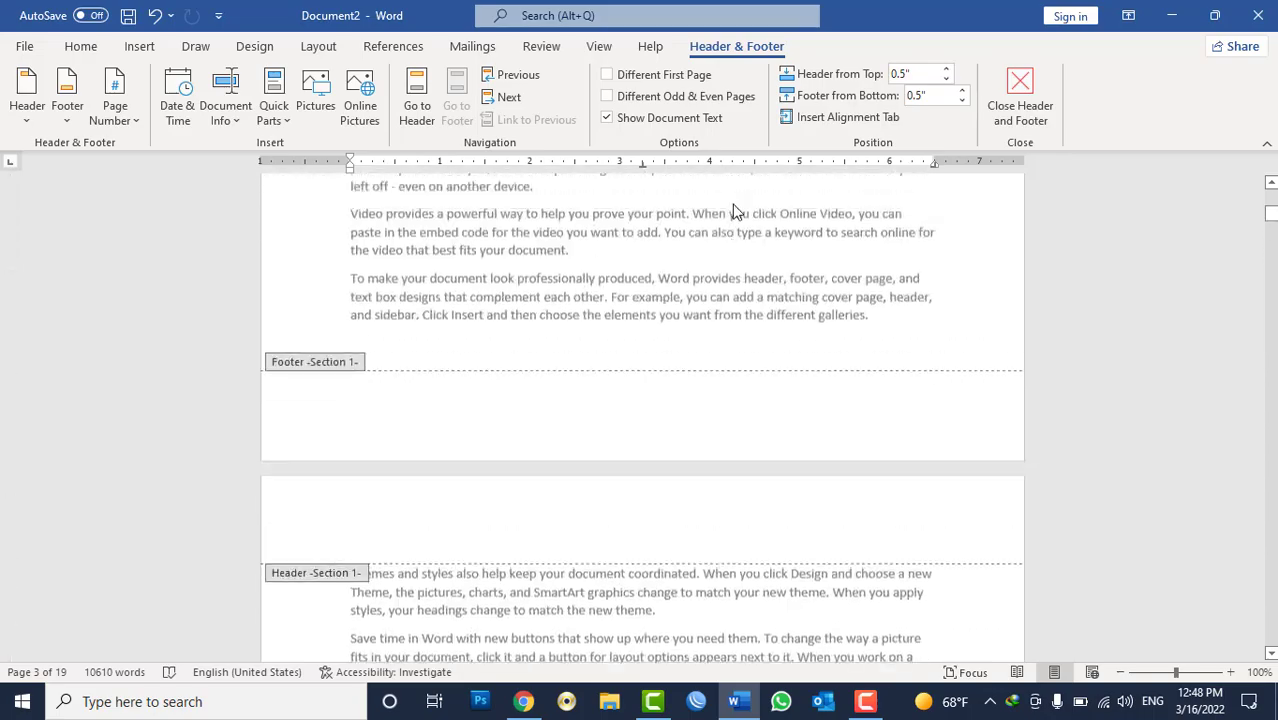
{"action": "scroll", "coordinate": [733, 211], "scroll_direction": "up", "scroll_amount": 10}
{"action": "scroll", "coordinate": [734, 204], "scroll_direction": "up", "scroll_amount": 10}
{"action": "scroll", "coordinate": [734, 205], "scroll_direction": "down", "scroll_amount": 8}
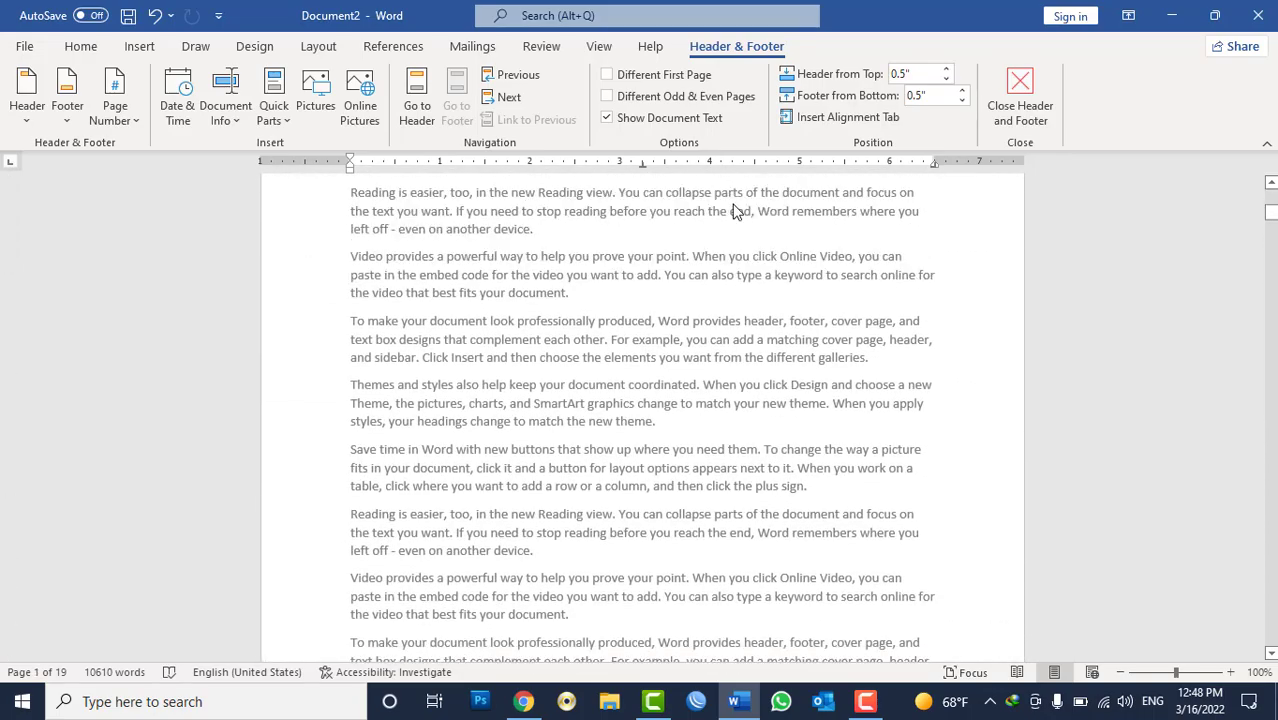
{"action": "scroll", "coordinate": [734, 207], "scroll_direction": "down", "scroll_amount": 8}
{"action": "scroll", "coordinate": [735, 210], "scroll_direction": "down", "scroll_amount": 8}
{"action": "scroll", "coordinate": [735, 214], "scroll_direction": "down", "scroll_amount": 8}
{"action": "scroll", "coordinate": [735, 214], "scroll_direction": "down", "scroll_amount": 8}
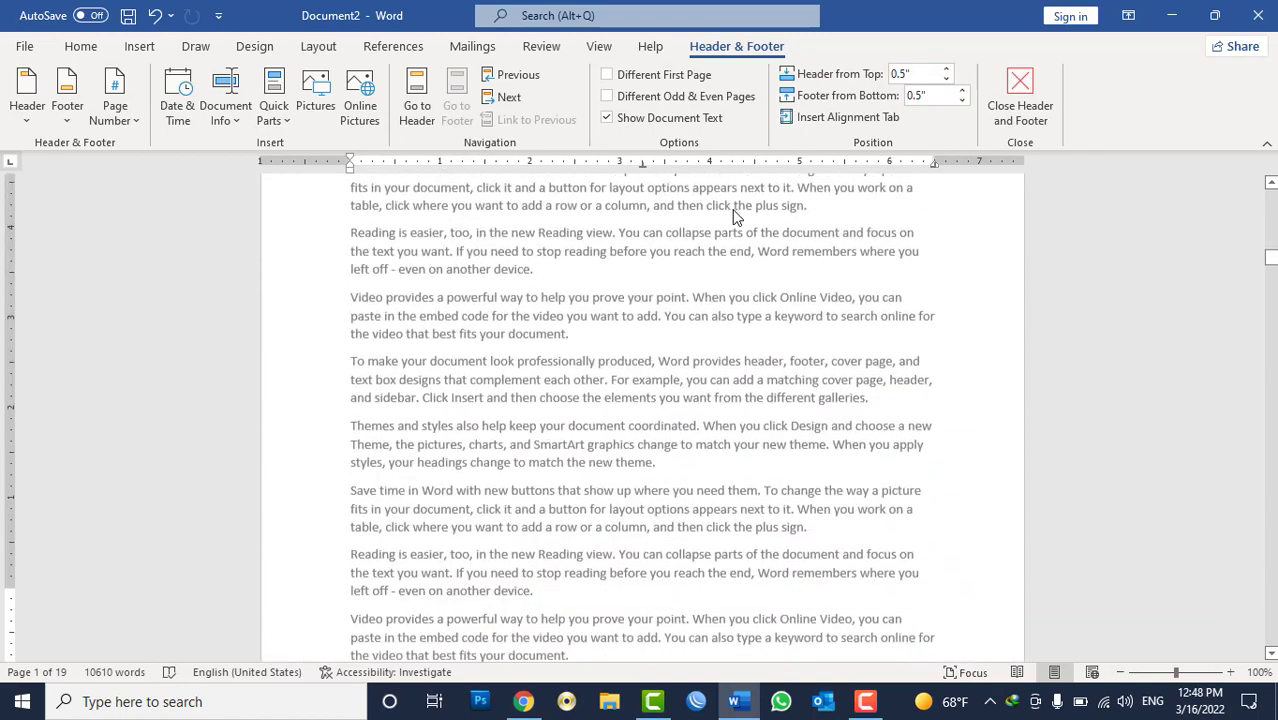
{"action": "scroll", "coordinate": [735, 214], "scroll_direction": "down", "scroll_amount": 8}
{"action": "scroll", "coordinate": [735, 215], "scroll_direction": "down", "scroll_amount": 8}
{"action": "scroll", "coordinate": [735, 215], "scroll_direction": "down", "scroll_amount": 8}
{"action": "scroll", "coordinate": [733, 215], "scroll_direction": "down", "scroll_amount": 5}
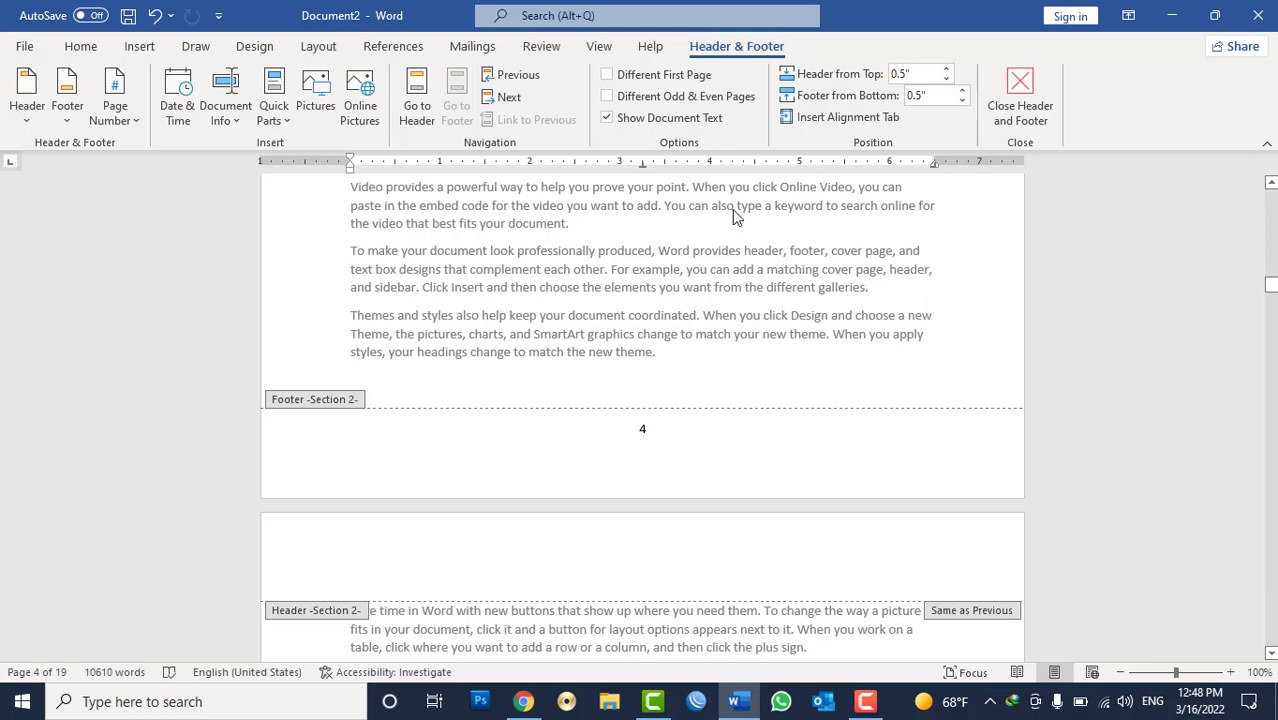
Step: Set the Section 2 page number format to Arabic letters (أ, ب, ت)
{"action": "double_click", "coordinate": [643, 430]}
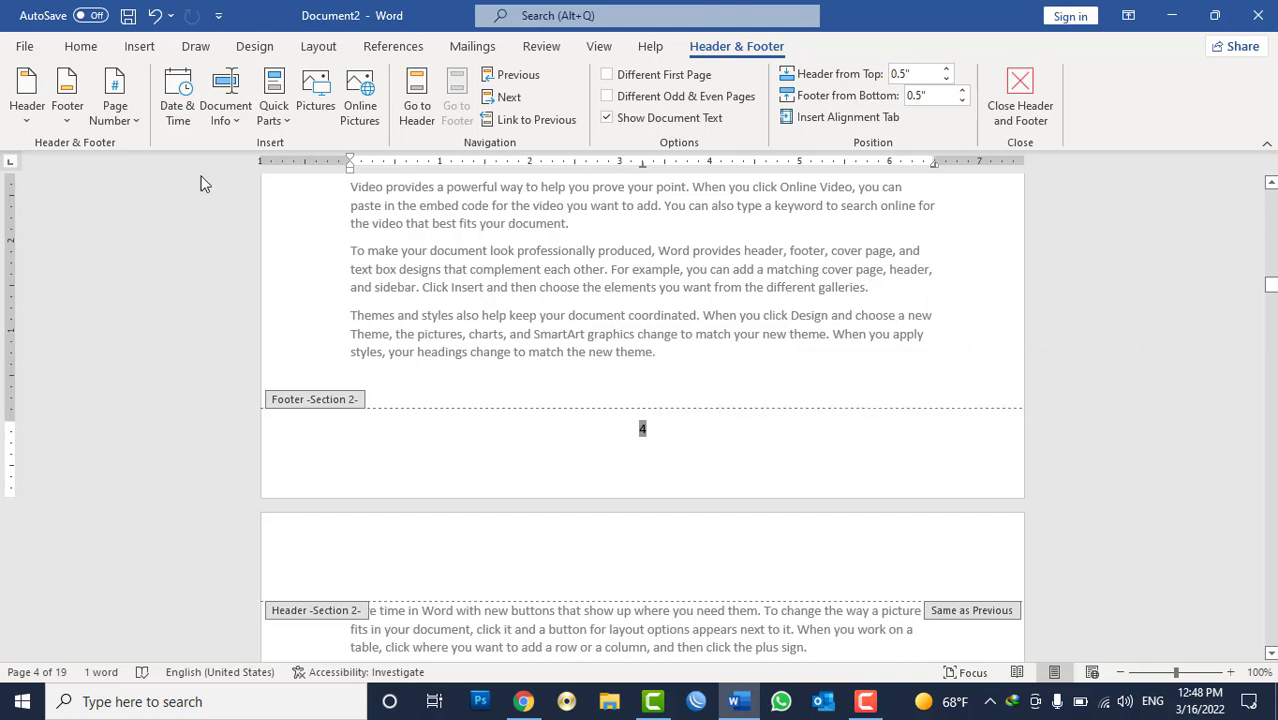
{"action": "left_click", "coordinate": [112, 116]}
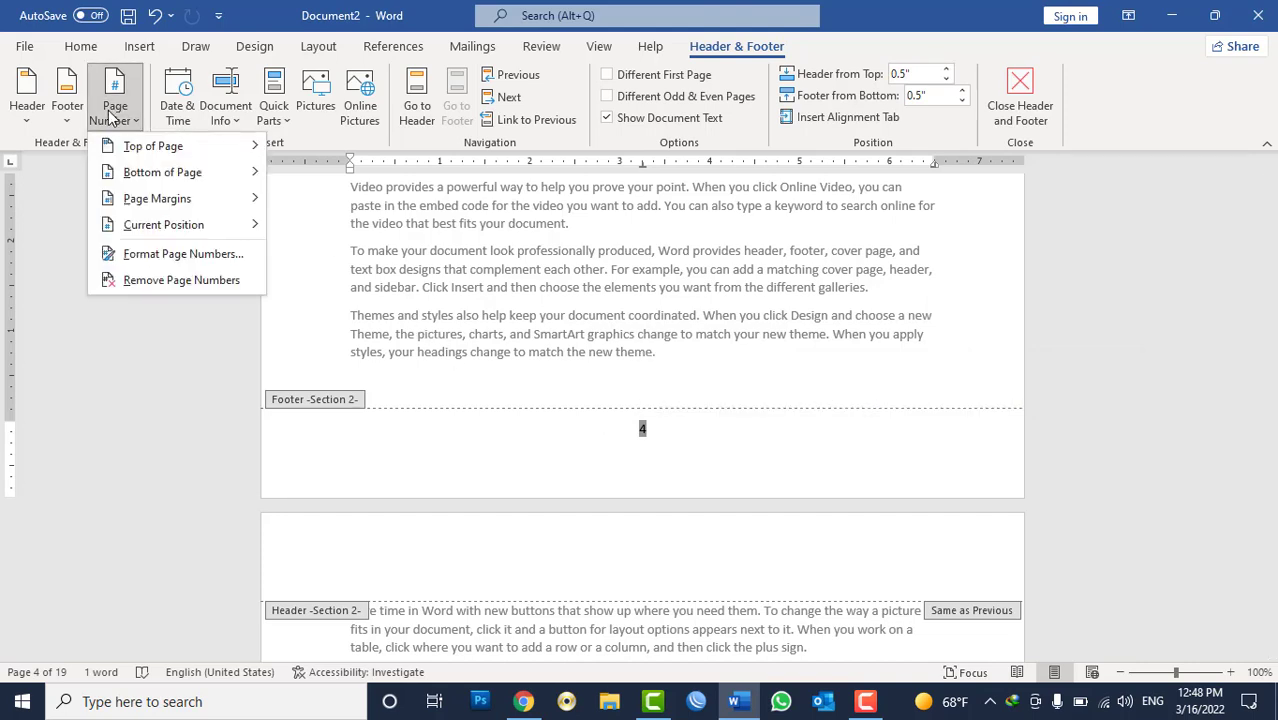
{"action": "left_click", "coordinate": [176, 255]}
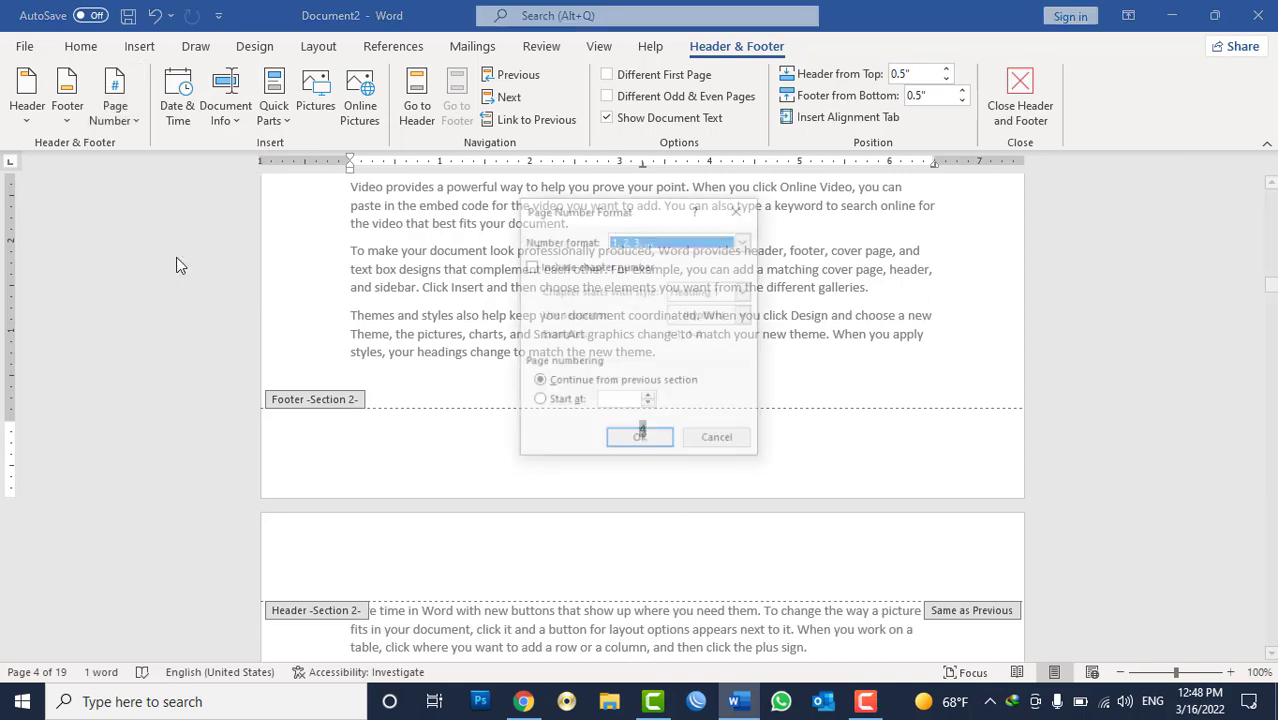
{"action": "left_click", "coordinate": [652, 243]}
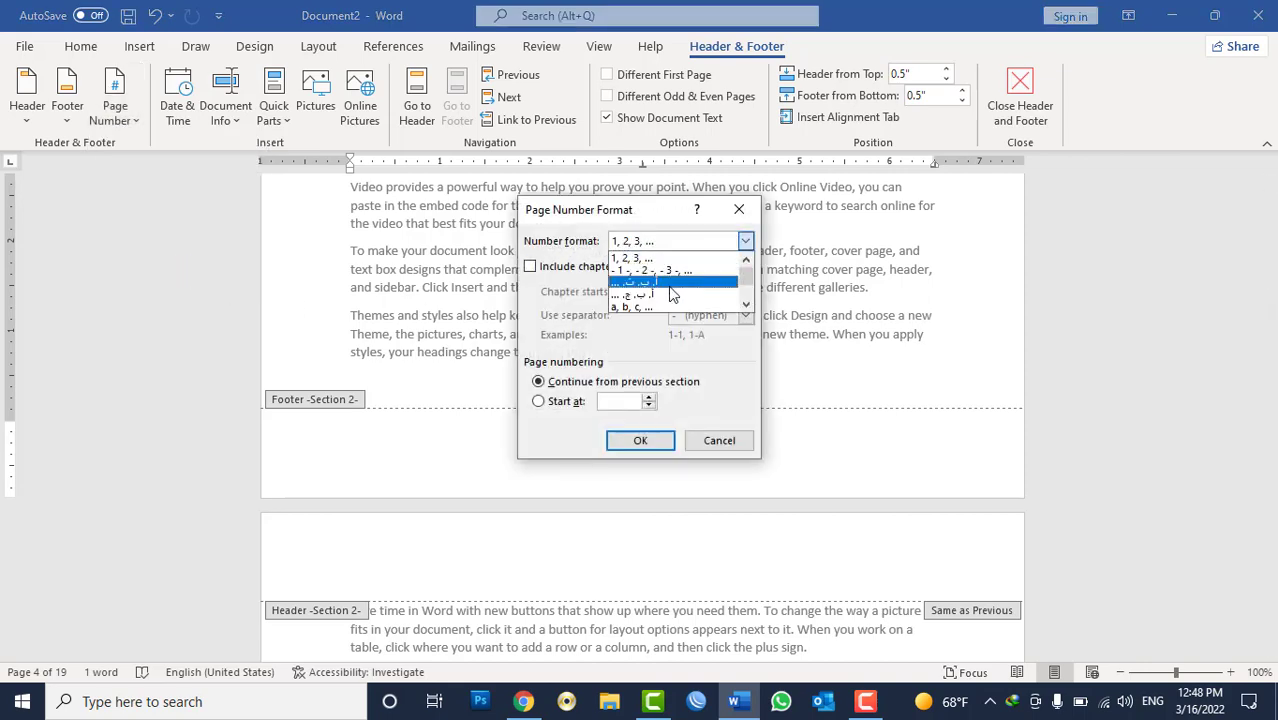
{"action": "left_click", "coordinate": [668, 284]}
{"action": "left_click", "coordinate": [658, 449]}
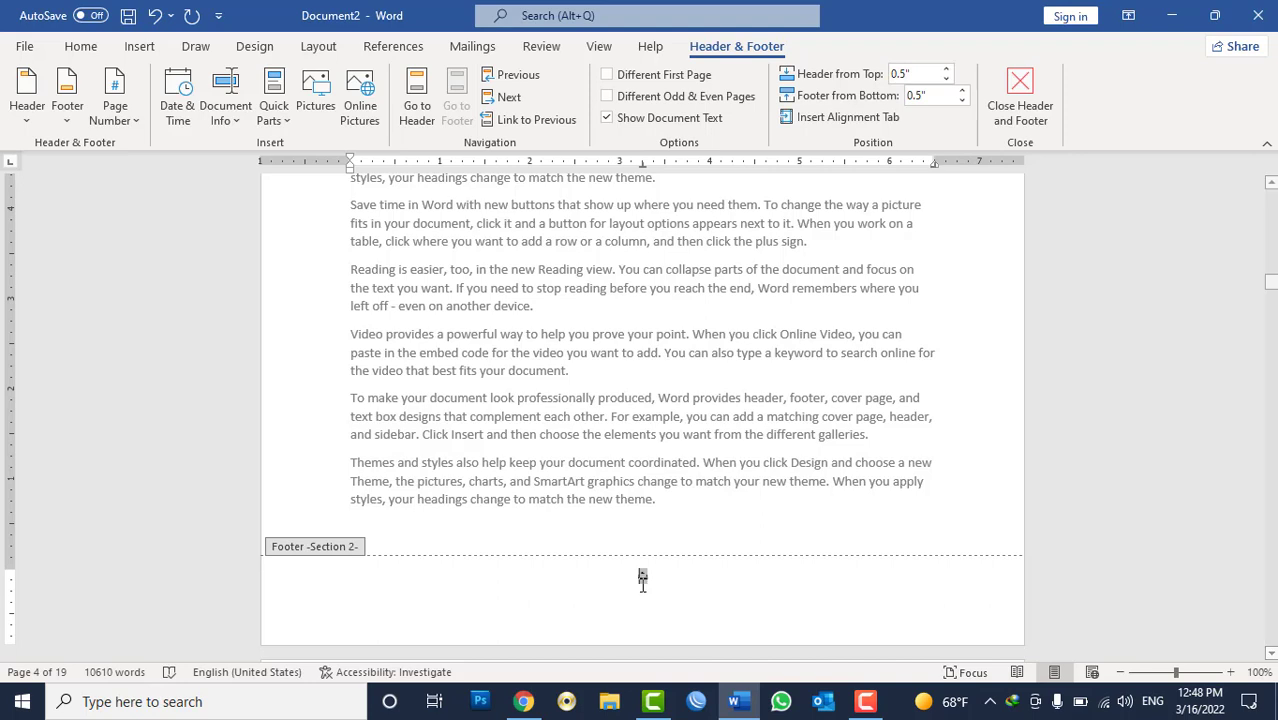
Step: Make Section 2's page numbering restart at the first value
{"action": "left_click", "coordinate": [118, 110]}
{"action": "left_click", "coordinate": [175, 255]}
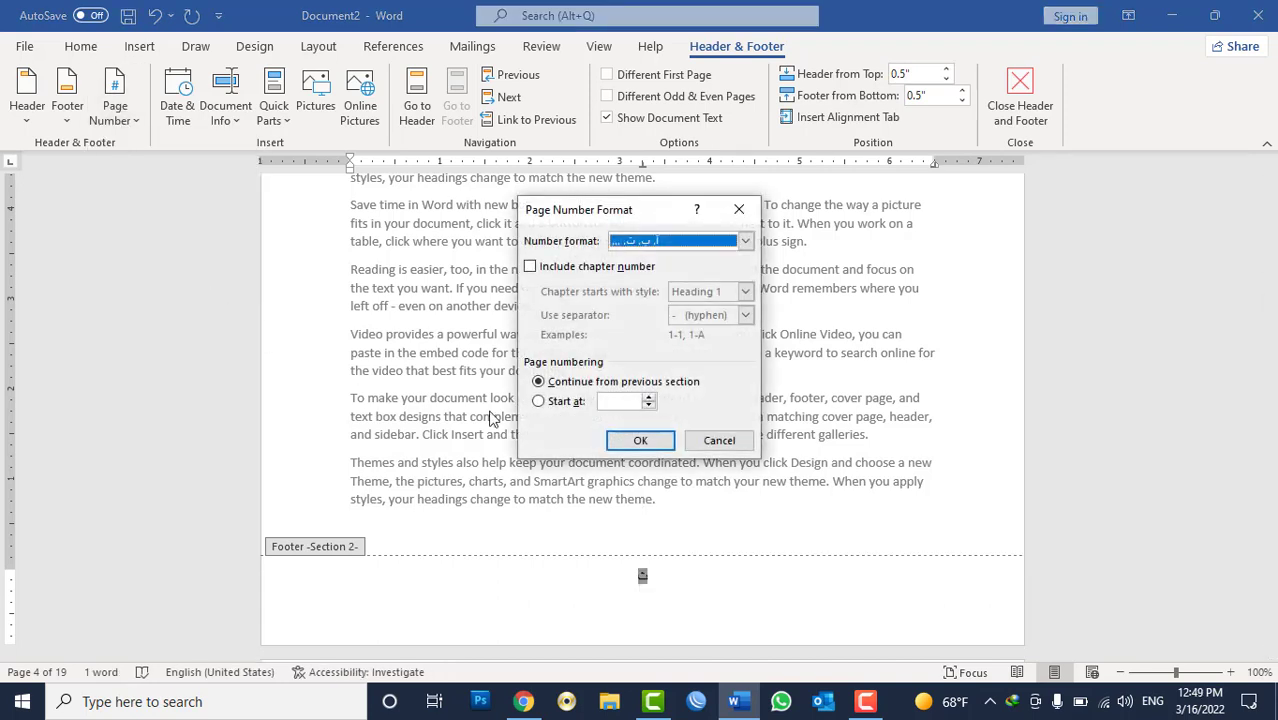
{"action": "left_click", "coordinate": [576, 405]}
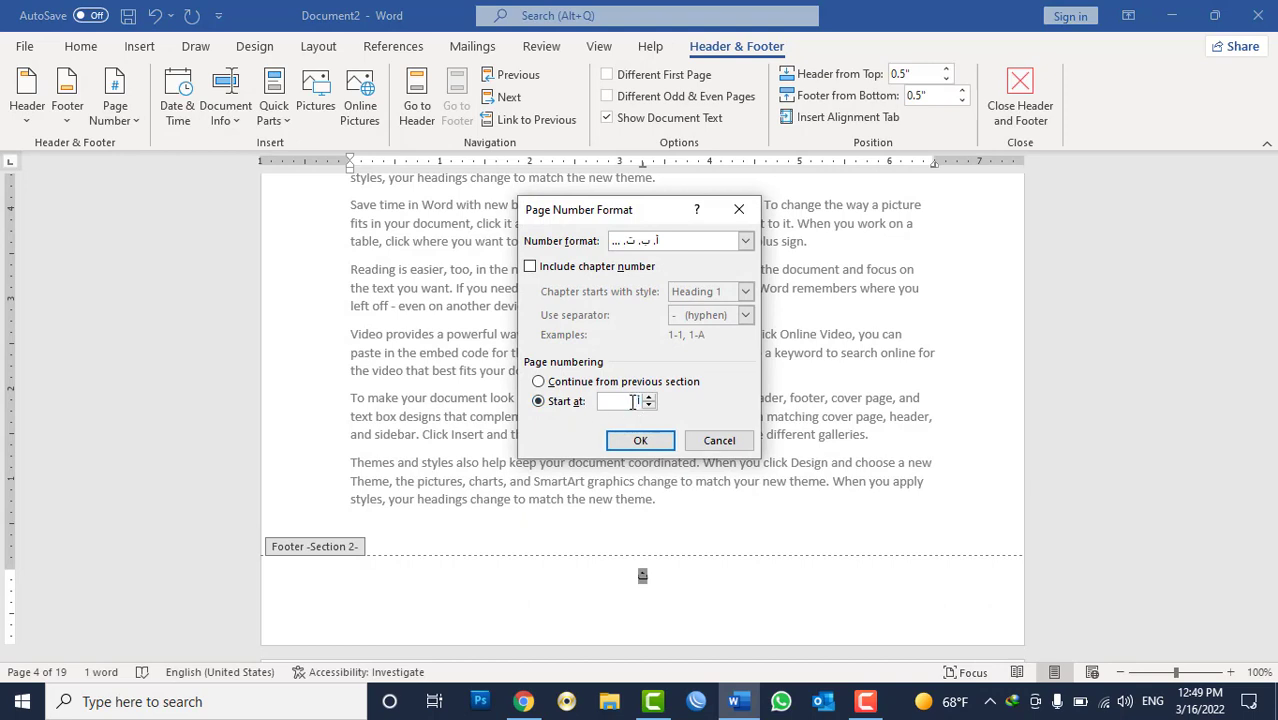
{"action": "left_click", "coordinate": [649, 243]}
{"action": "left_click", "coordinate": [650, 248]}
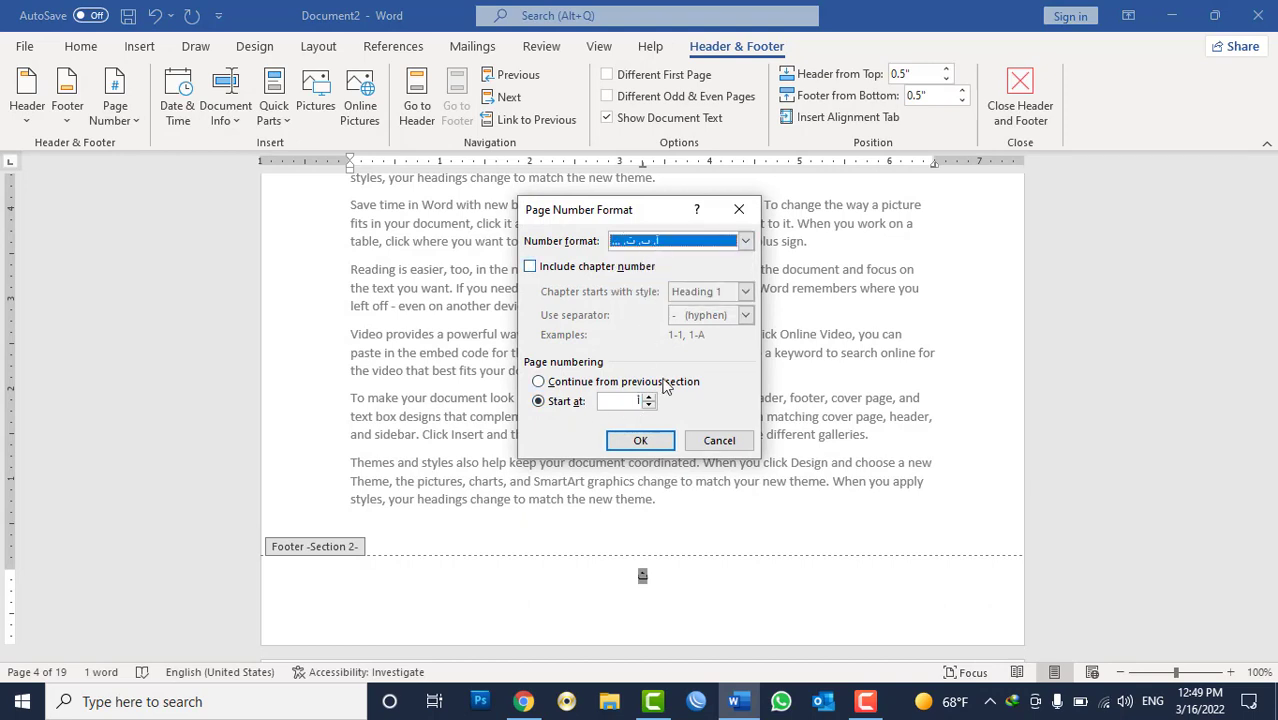
{"action": "left_click", "coordinate": [655, 441]}
Step: Format the Section 3 footer numbers as 1, 2, 3 with Start at 1
{"action": "scroll", "coordinate": [666, 573], "scroll_direction": "down", "scroll_amount": 5}
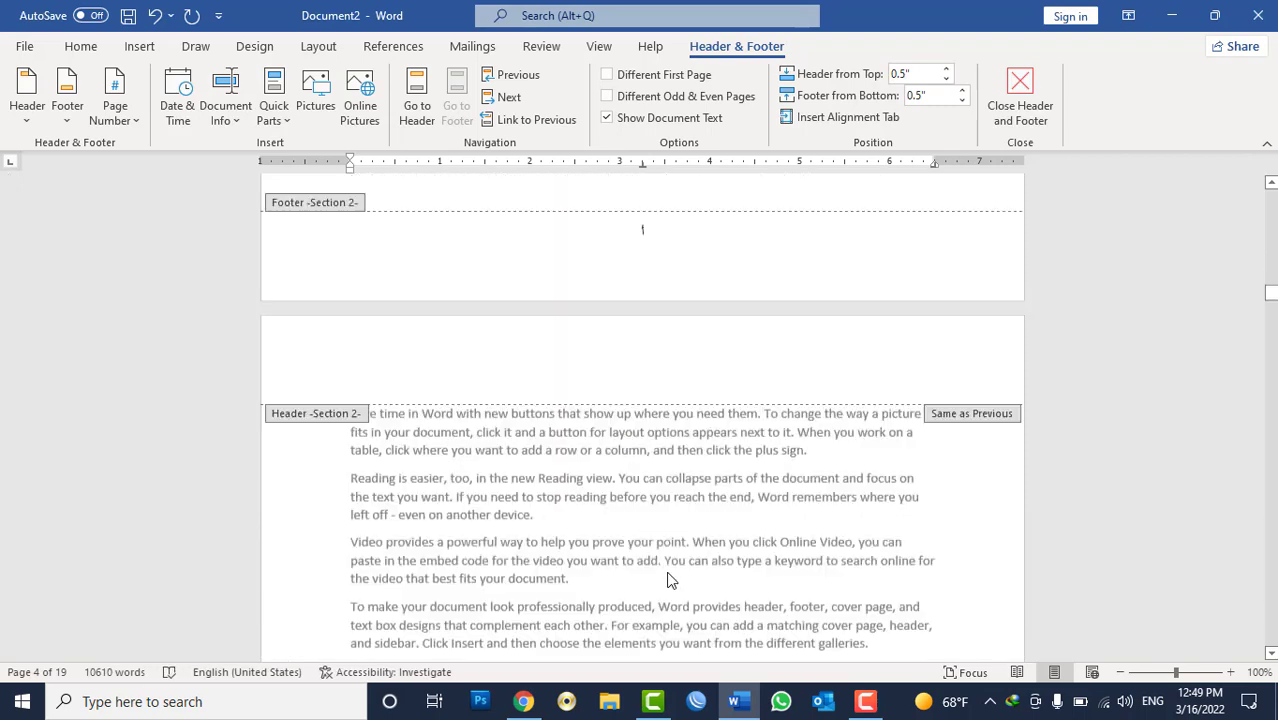
{"action": "scroll", "coordinate": [666, 575], "scroll_direction": "down", "scroll_amount": 5}
{"action": "scroll", "coordinate": [668, 577], "scroll_direction": "down", "scroll_amount": 5}
{"action": "scroll", "coordinate": [670, 580], "scroll_direction": "down", "scroll_amount": 5}
{"action": "scroll", "coordinate": [670, 578], "scroll_direction": "down", "scroll_amount": 3}
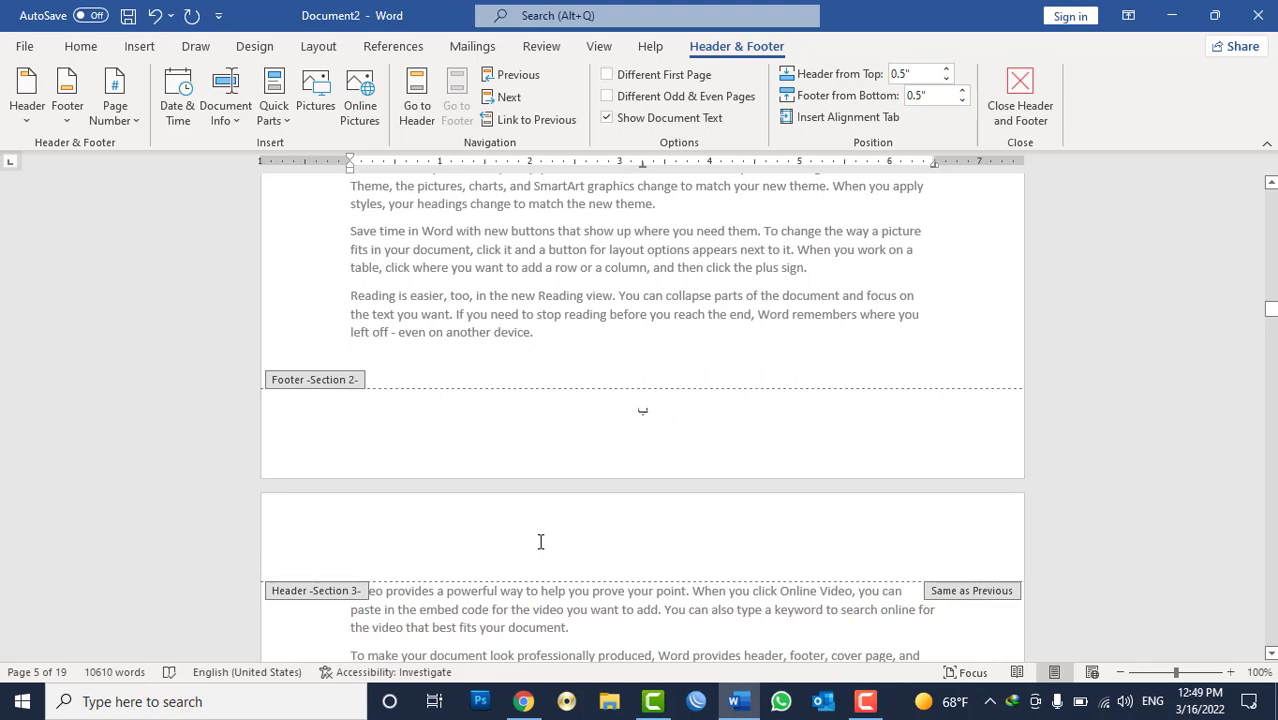
{"action": "scroll", "coordinate": [540, 541], "scroll_direction": "down", "scroll_amount": 3}
{"action": "scroll", "coordinate": [538, 460], "scroll_direction": "down", "scroll_amount": 1}
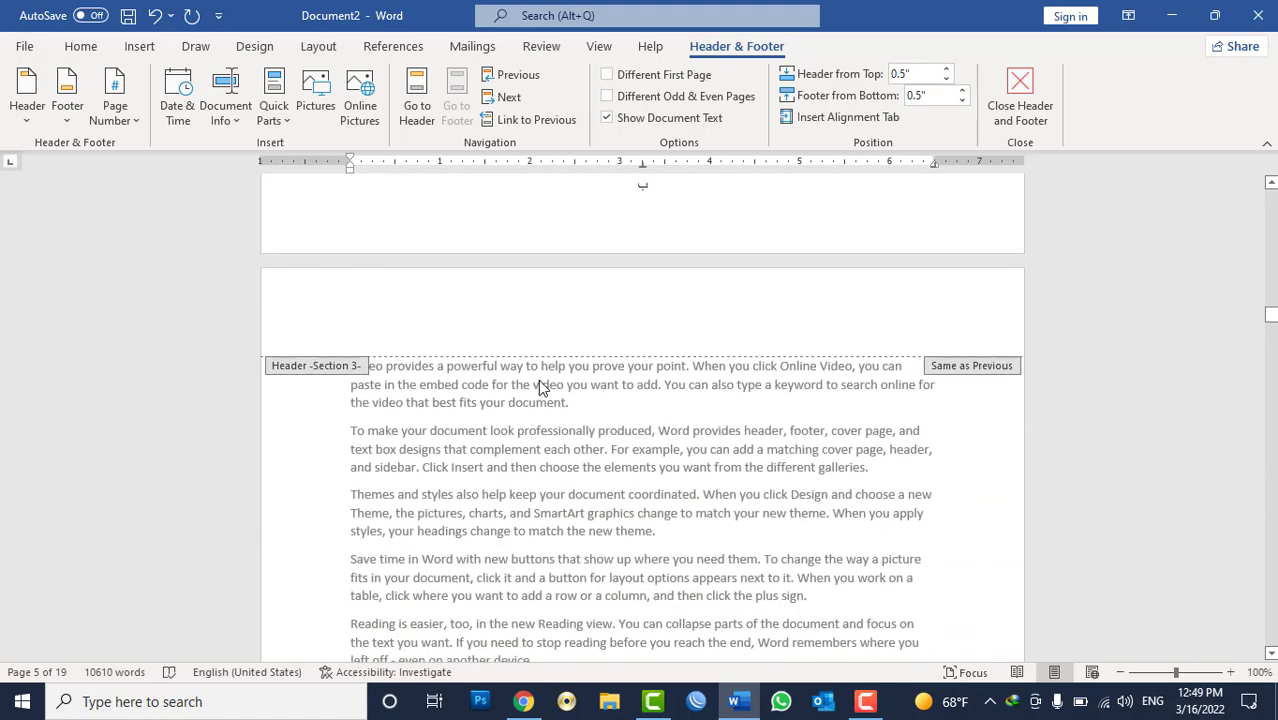
{"action": "scroll", "coordinate": [538, 379], "scroll_direction": "down", "scroll_amount": 5}
{"action": "scroll", "coordinate": [556, 393], "scroll_direction": "down", "scroll_amount": 5}
{"action": "scroll", "coordinate": [556, 393], "scroll_direction": "down", "scroll_amount": 2}
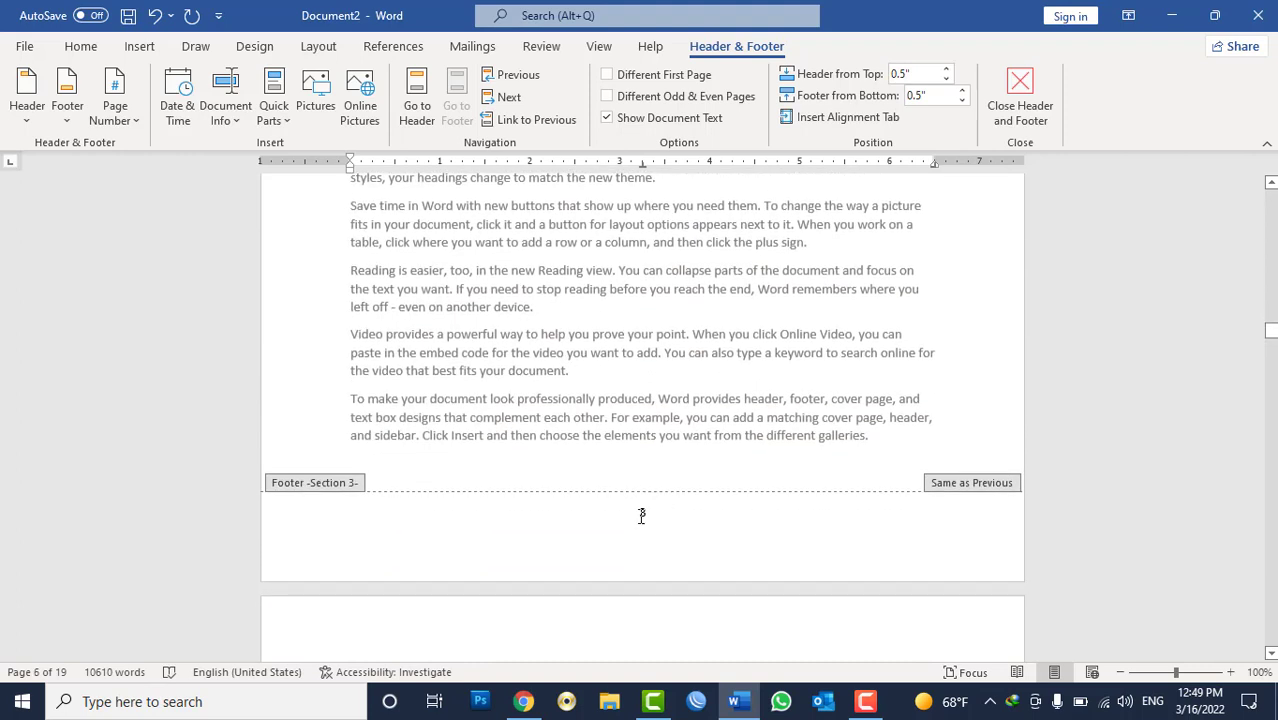
{"action": "double_click", "coordinate": [641, 515]}
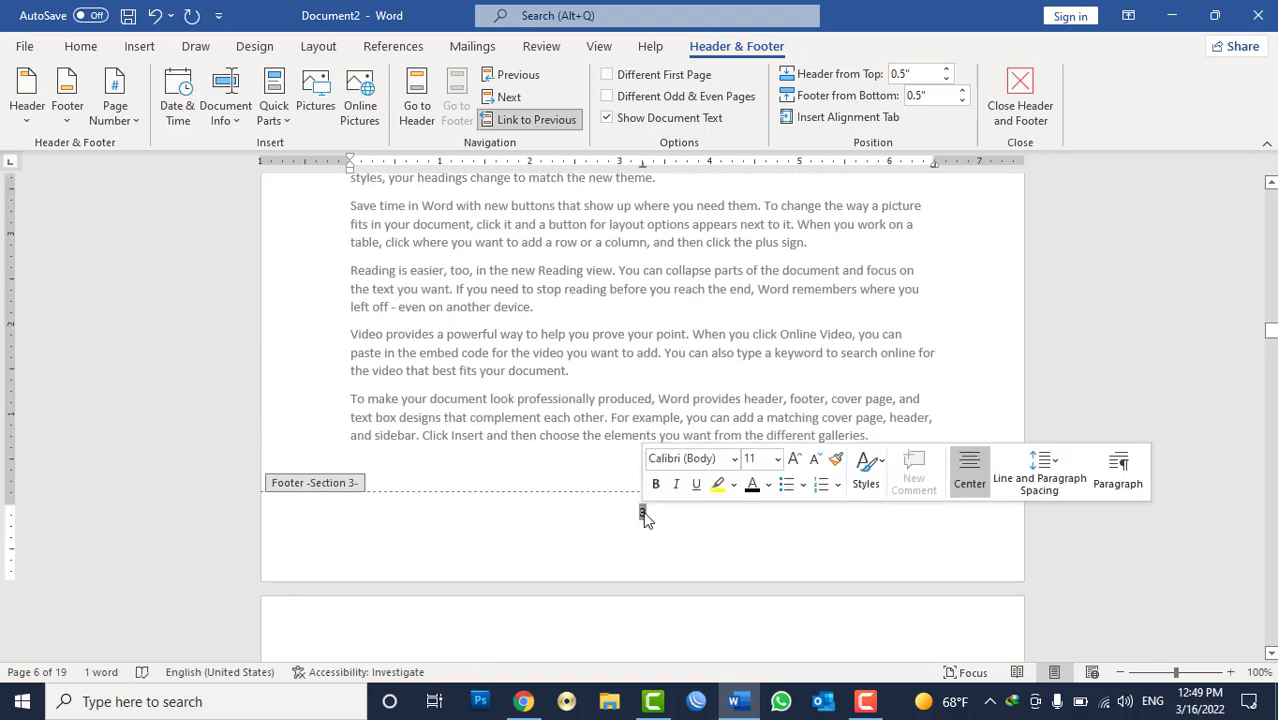
{"action": "left_click", "coordinate": [124, 120]}
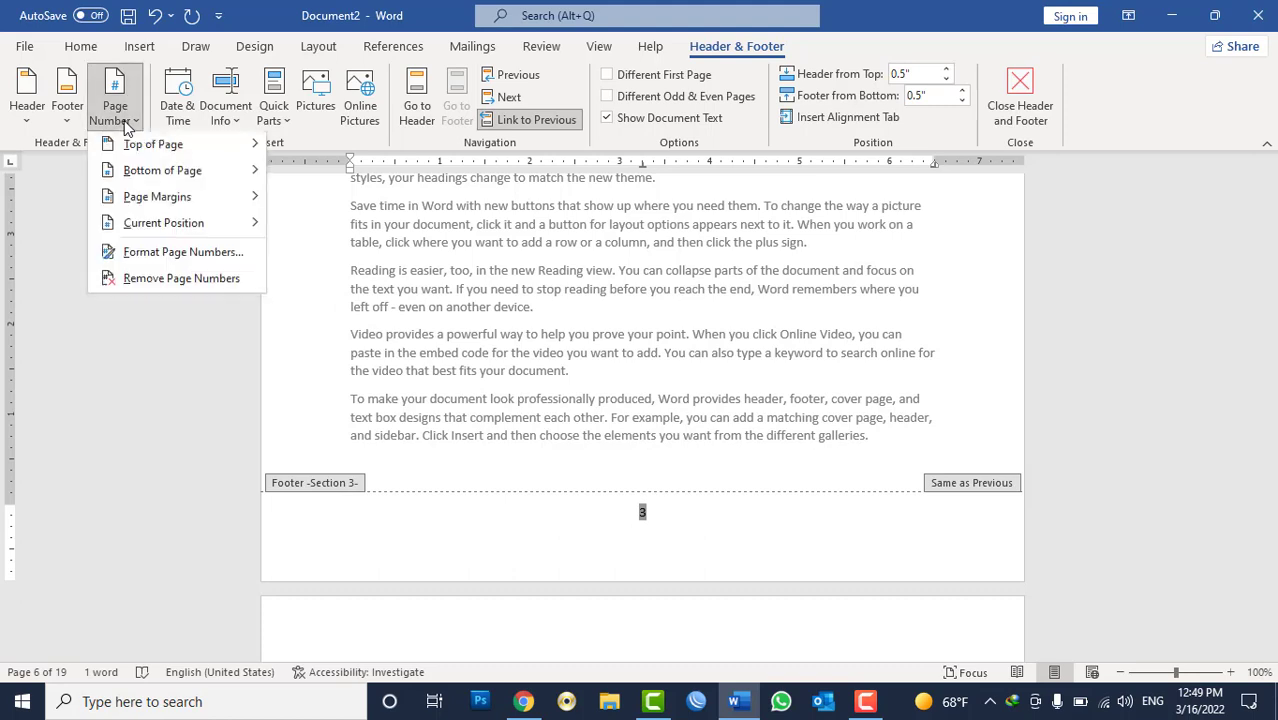
{"action": "left_click", "coordinate": [185, 252]}
{"action": "left_click", "coordinate": [698, 239]}
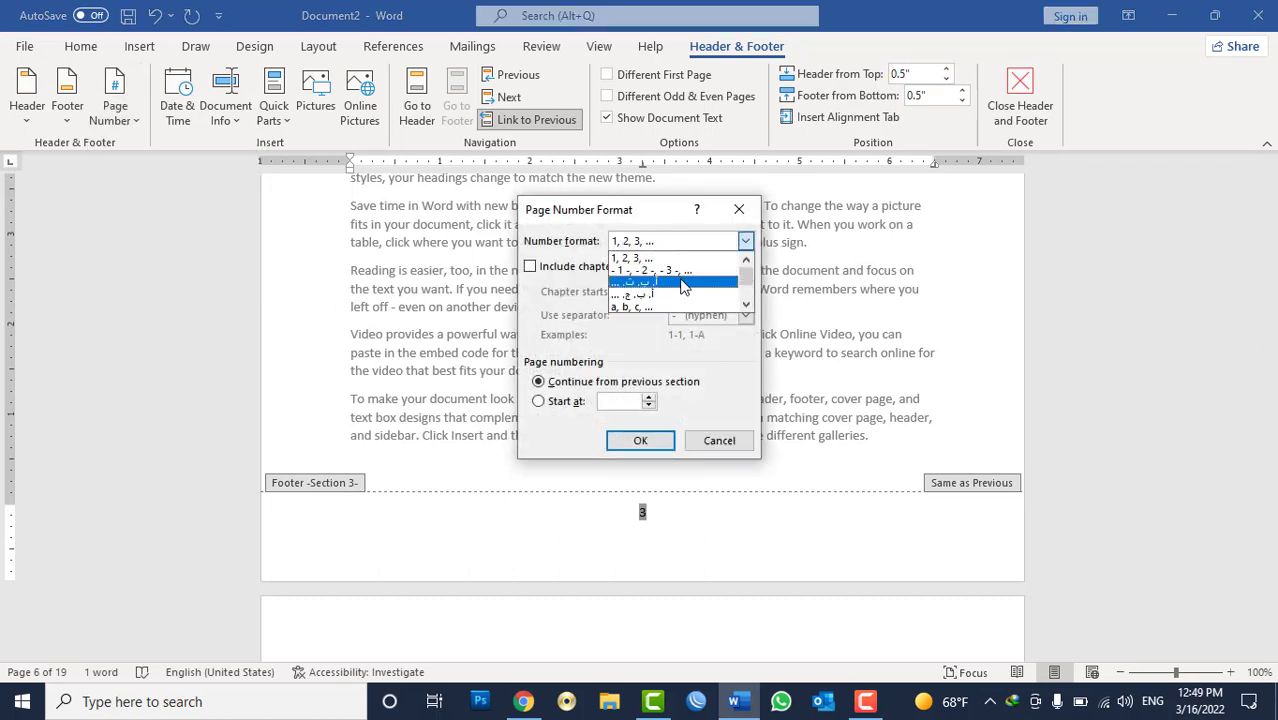
{"action": "left_click", "coordinate": [681, 286]}
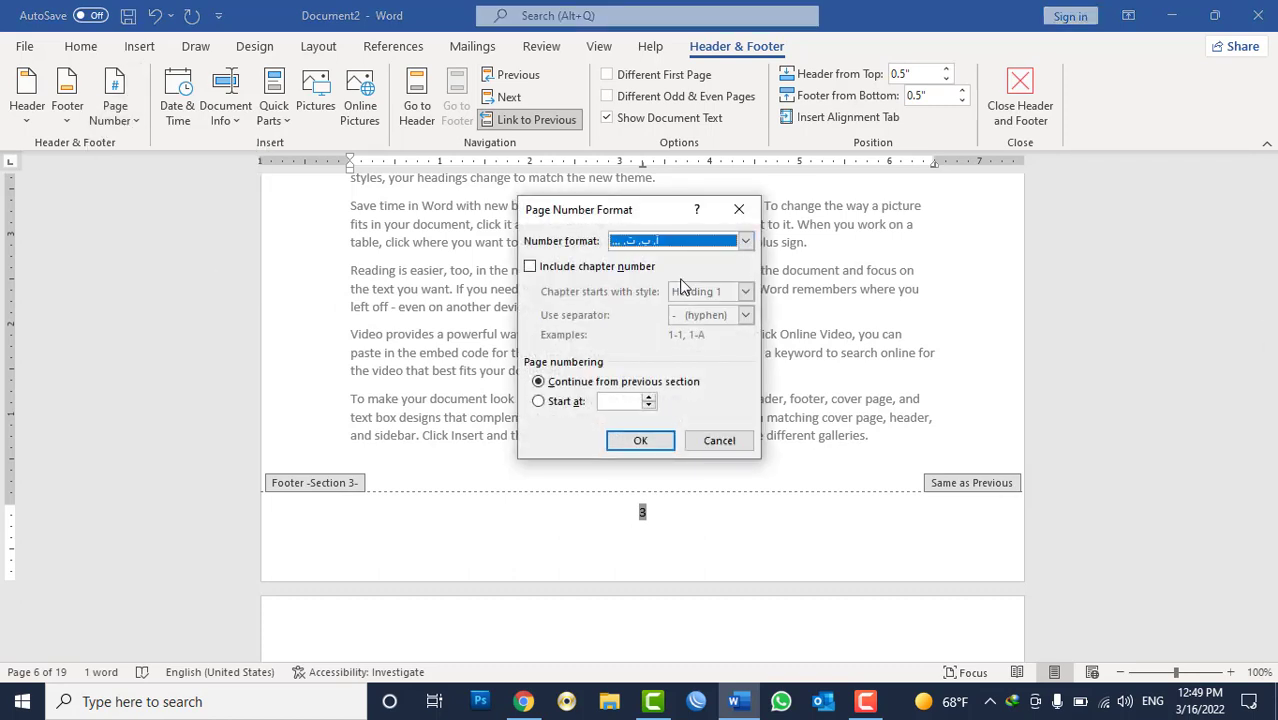
{"action": "left_click", "coordinate": [745, 241]}
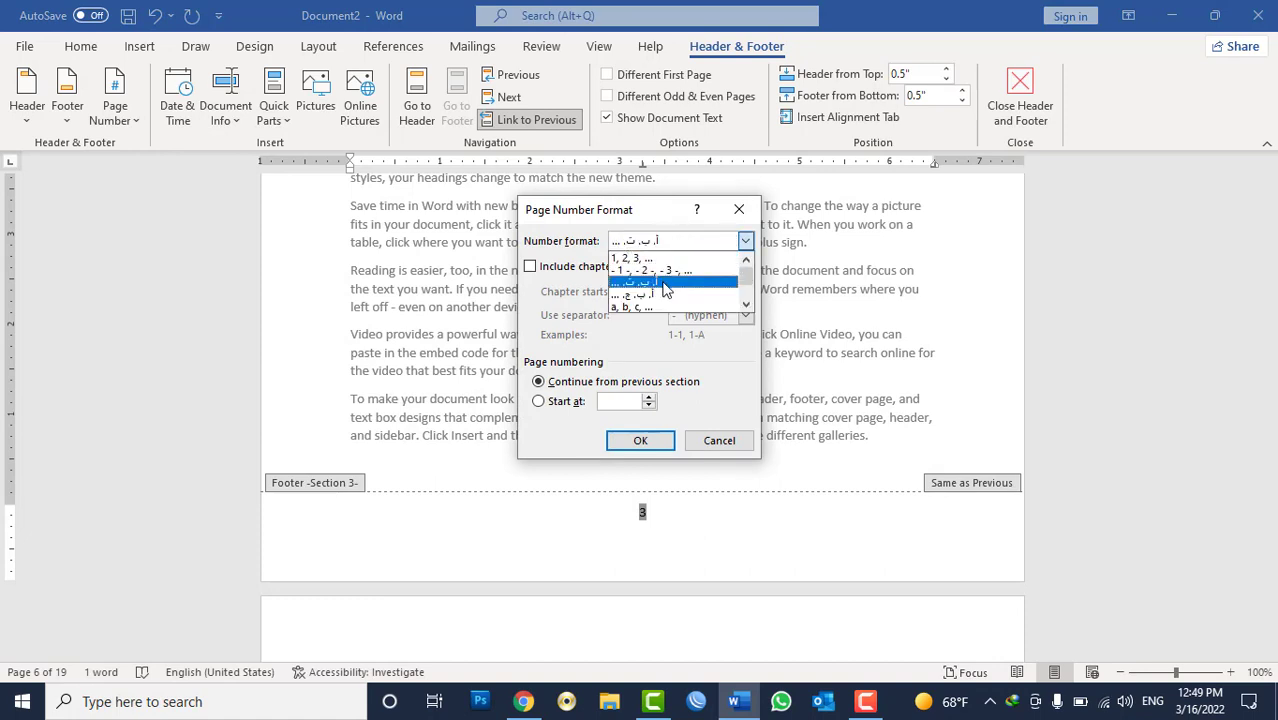
{"action": "left_click", "coordinate": [650, 258]}
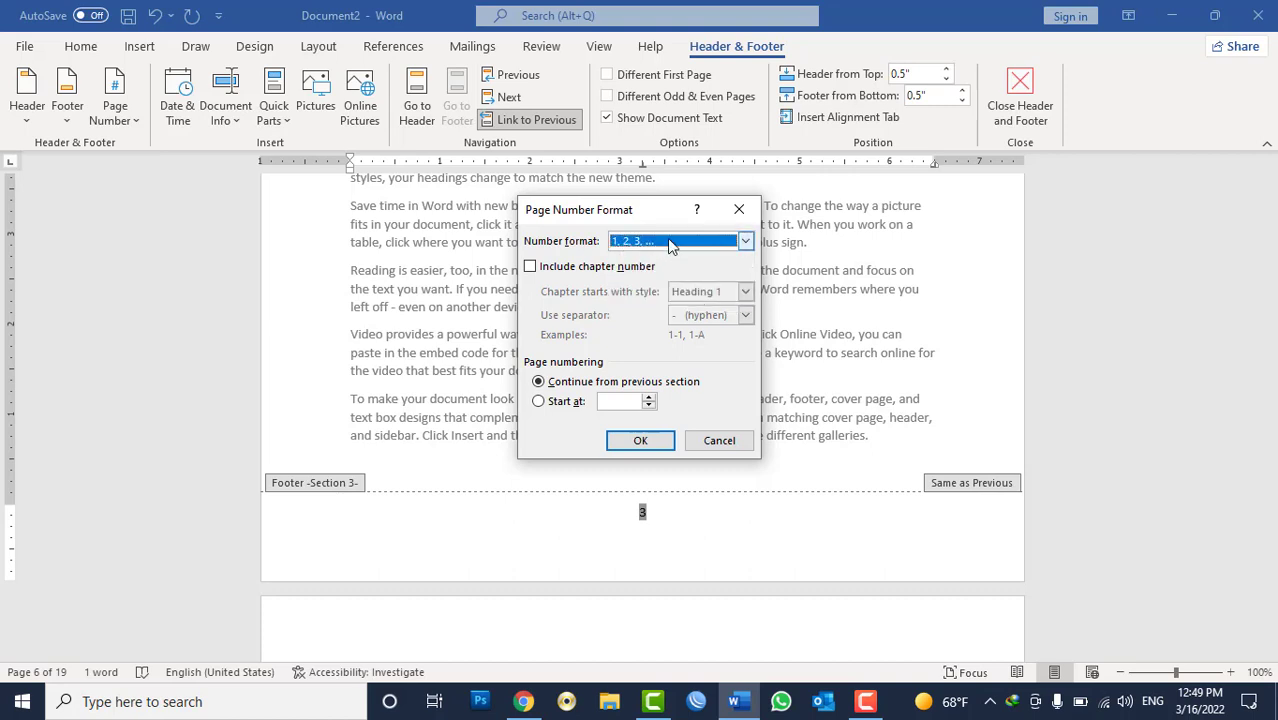
{"action": "left_click", "coordinate": [572, 401]}
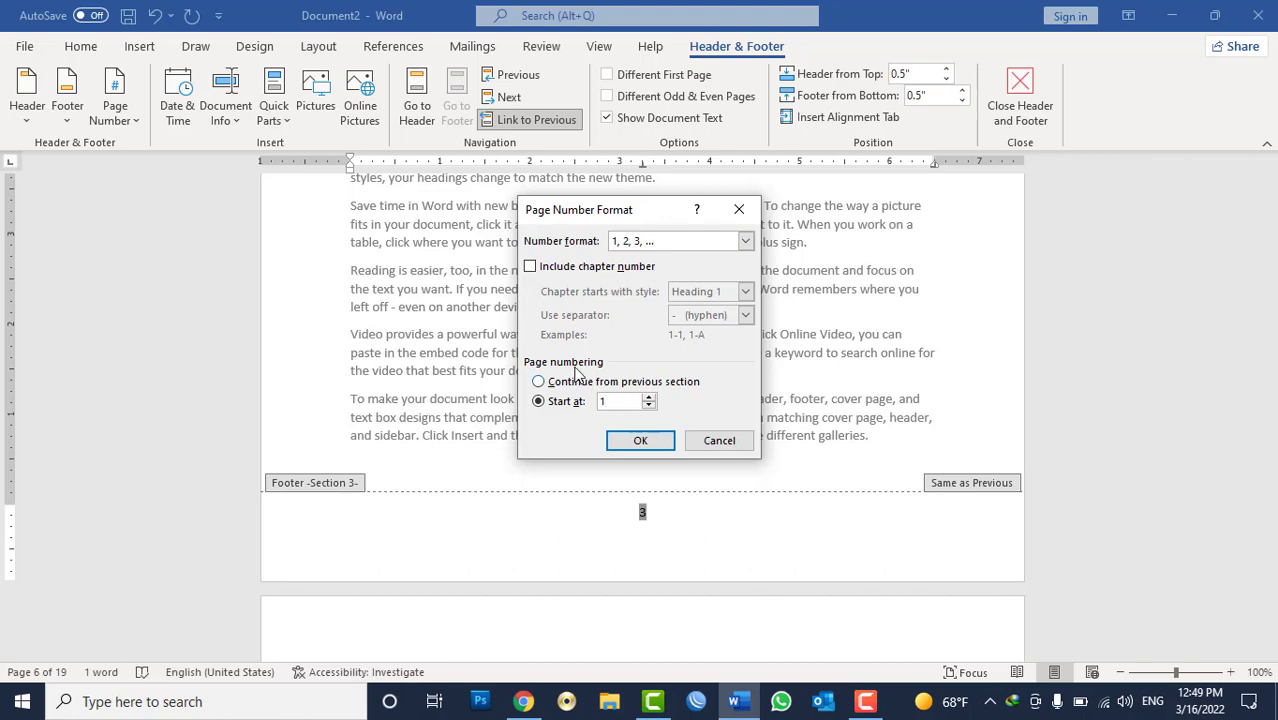
{"action": "left_click", "coordinate": [640, 441]}
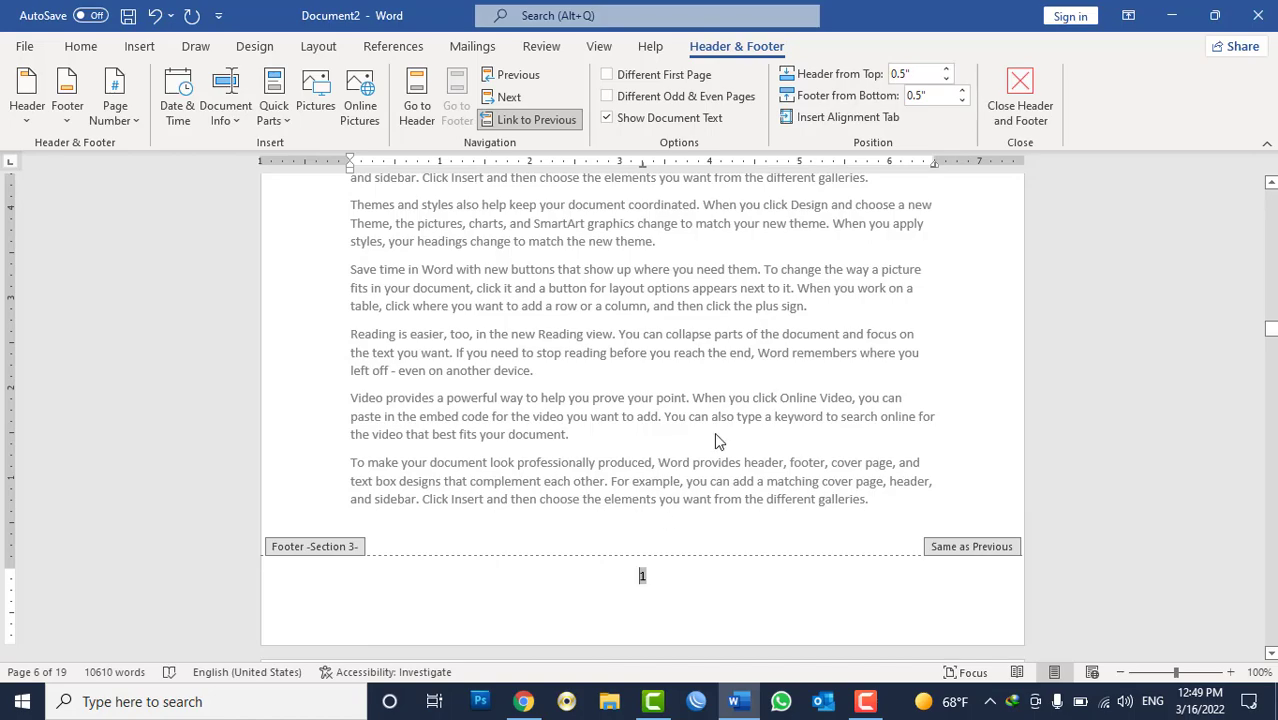
Step: Check the footers down through Section 3, then close Header and Footer
{"action": "left_click_drag", "start_coordinate": [1270, 338], "coordinate": [1270, 203]}
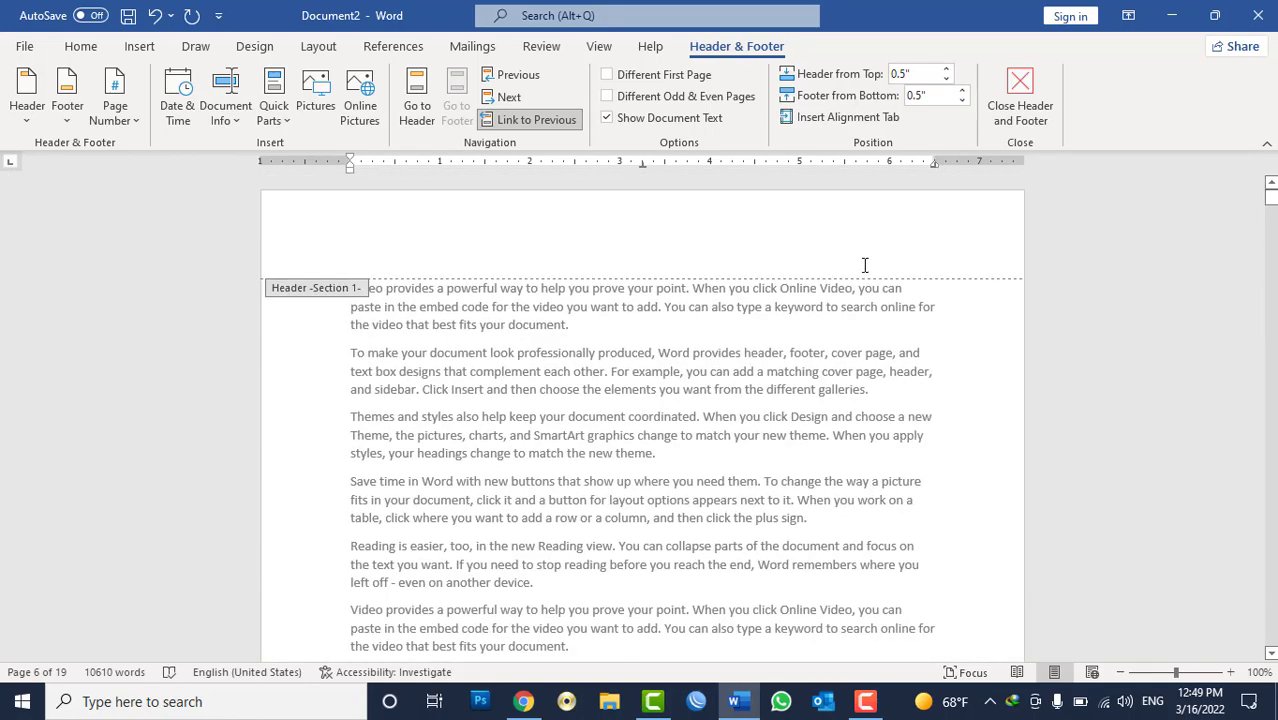
{"action": "scroll", "coordinate": [770, 377], "scroll_direction": "down", "scroll_amount": 3}
{"action": "scroll", "coordinate": [770, 377], "scroll_direction": "down", "scroll_amount": 3}
{"action": "scroll", "coordinate": [770, 377], "scroll_direction": "down", "scroll_amount": 2}
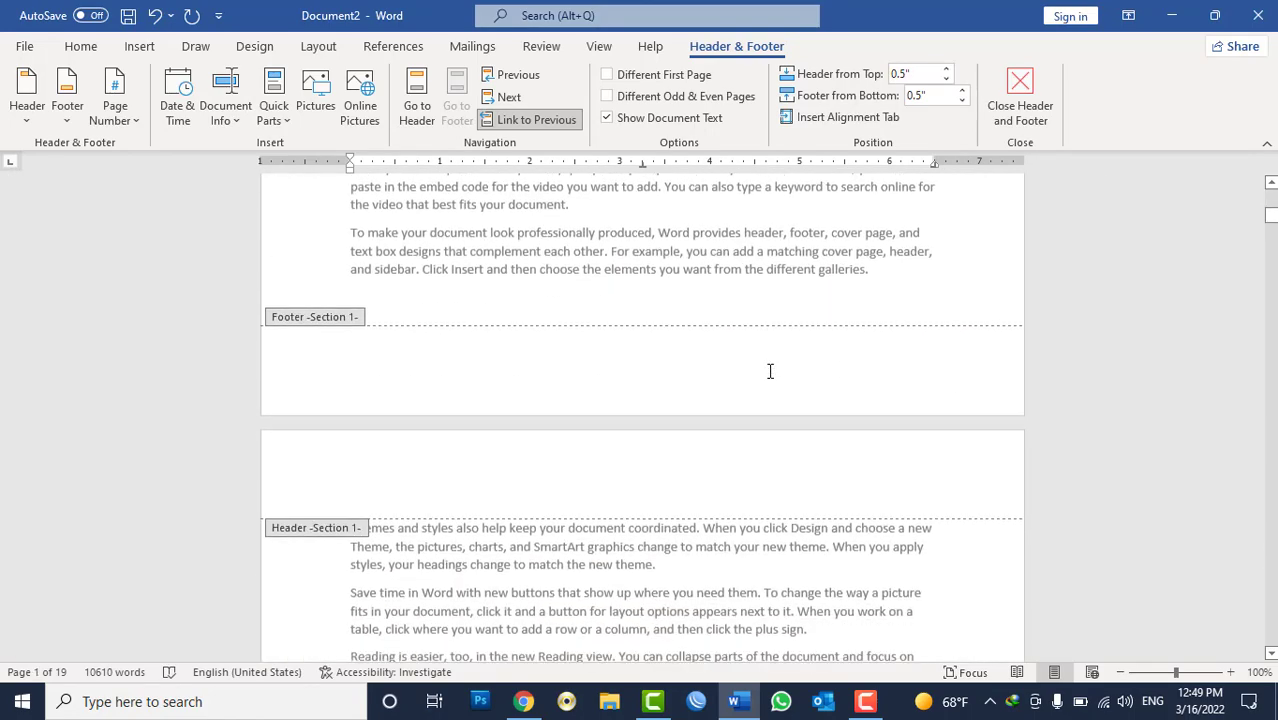
{"action": "scroll", "coordinate": [770, 377], "scroll_direction": "down", "scroll_amount": 1}
{"action": "scroll", "coordinate": [770, 377], "scroll_direction": "down", "scroll_amount": 5}
{"action": "scroll", "coordinate": [770, 377], "scroll_direction": "down", "scroll_amount": 5}
{"action": "scroll", "coordinate": [770, 375], "scroll_direction": "down", "scroll_amount": 5}
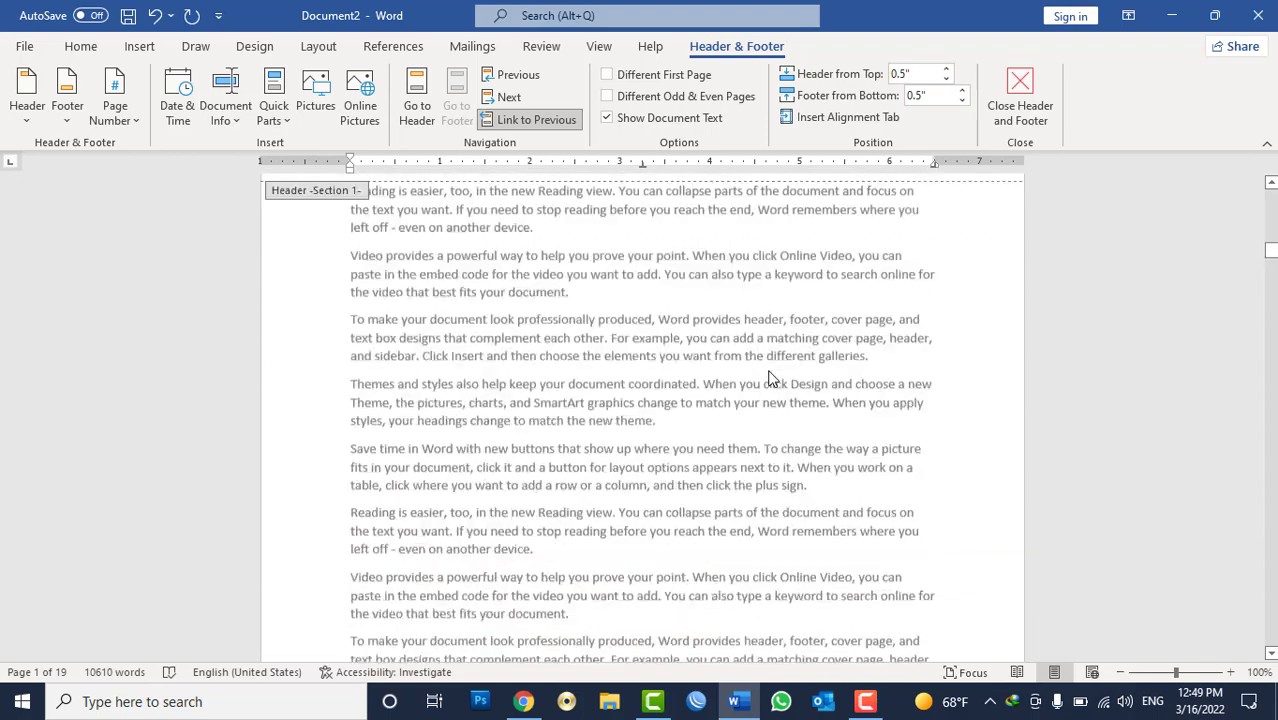
{"action": "scroll", "coordinate": [770, 372], "scroll_direction": "down", "scroll_amount": 5}
{"action": "scroll", "coordinate": [770, 371], "scroll_direction": "down", "scroll_amount": 5}
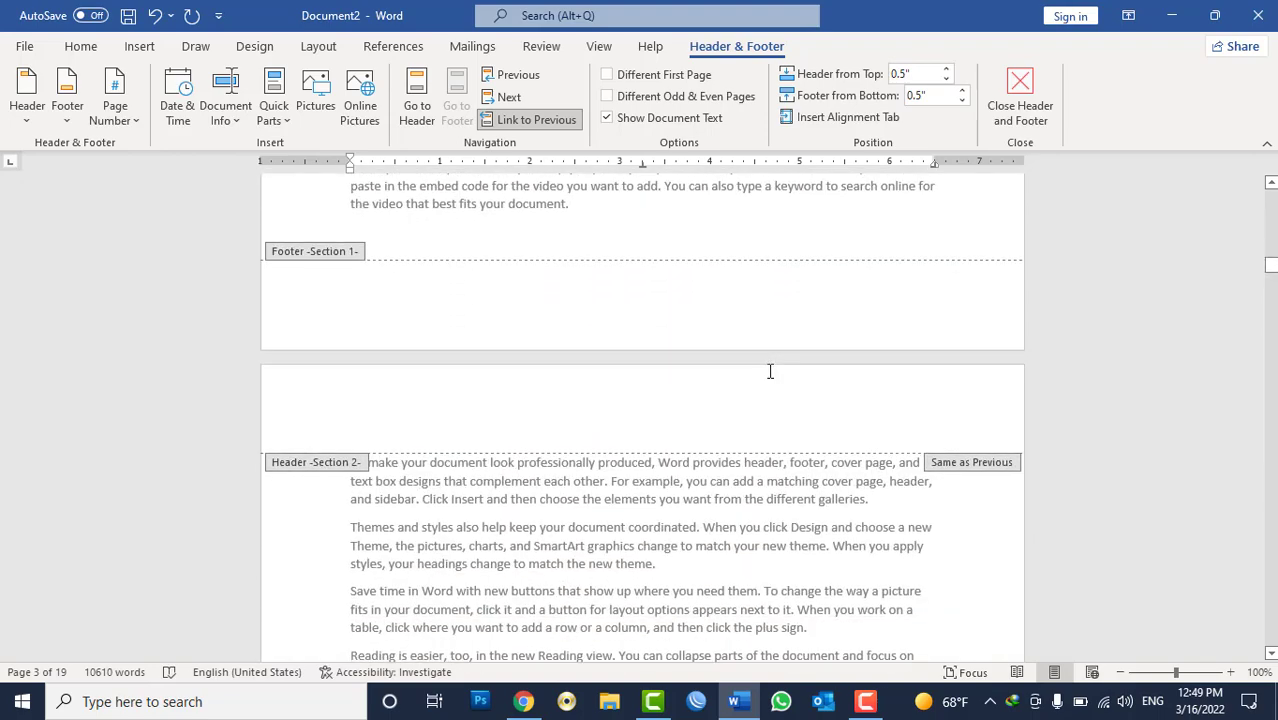
{"action": "scroll", "coordinate": [770, 371], "scroll_direction": "down", "scroll_amount": 1}
{"action": "scroll", "coordinate": [770, 371], "scroll_direction": "down", "scroll_amount": 6}
{"action": "scroll", "coordinate": [770, 371], "scroll_direction": "down", "scroll_amount": 6}
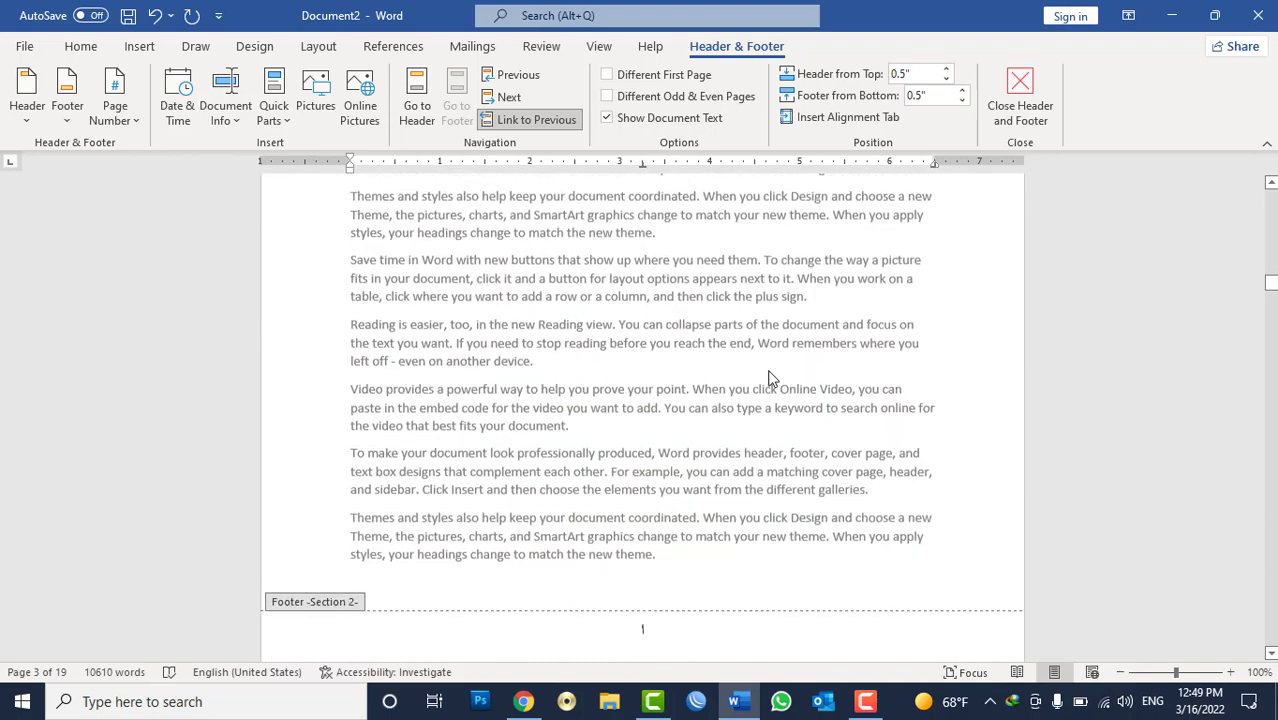
{"action": "scroll", "coordinate": [770, 371], "scroll_direction": "down", "scroll_amount": 5}
{"action": "scroll", "coordinate": [770, 371], "scroll_direction": "down", "scroll_amount": 6}
{"action": "scroll", "coordinate": [770, 373], "scroll_direction": "down", "scroll_amount": 6}
{"action": "scroll", "coordinate": [772, 378], "scroll_direction": "down", "scroll_amount": 3}
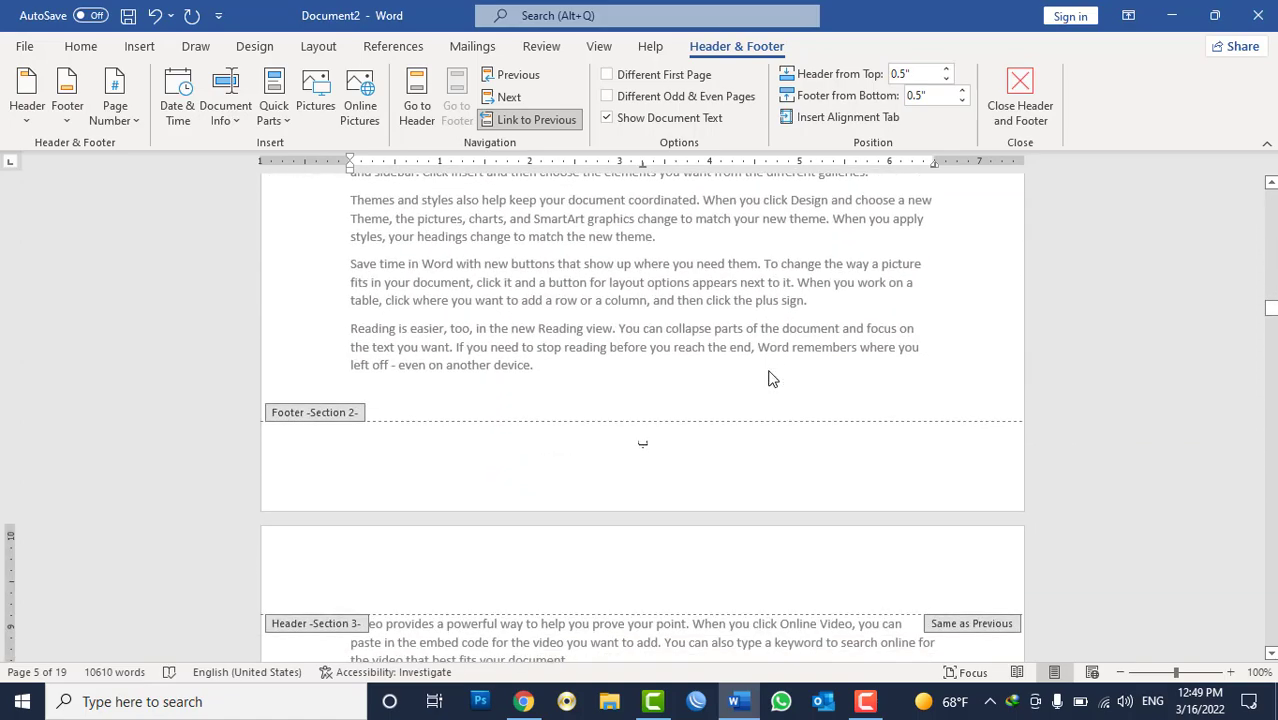
{"action": "scroll", "coordinate": [770, 378], "scroll_direction": "down", "scroll_amount": 5}
{"action": "scroll", "coordinate": [770, 378], "scroll_direction": "down", "scroll_amount": 6}
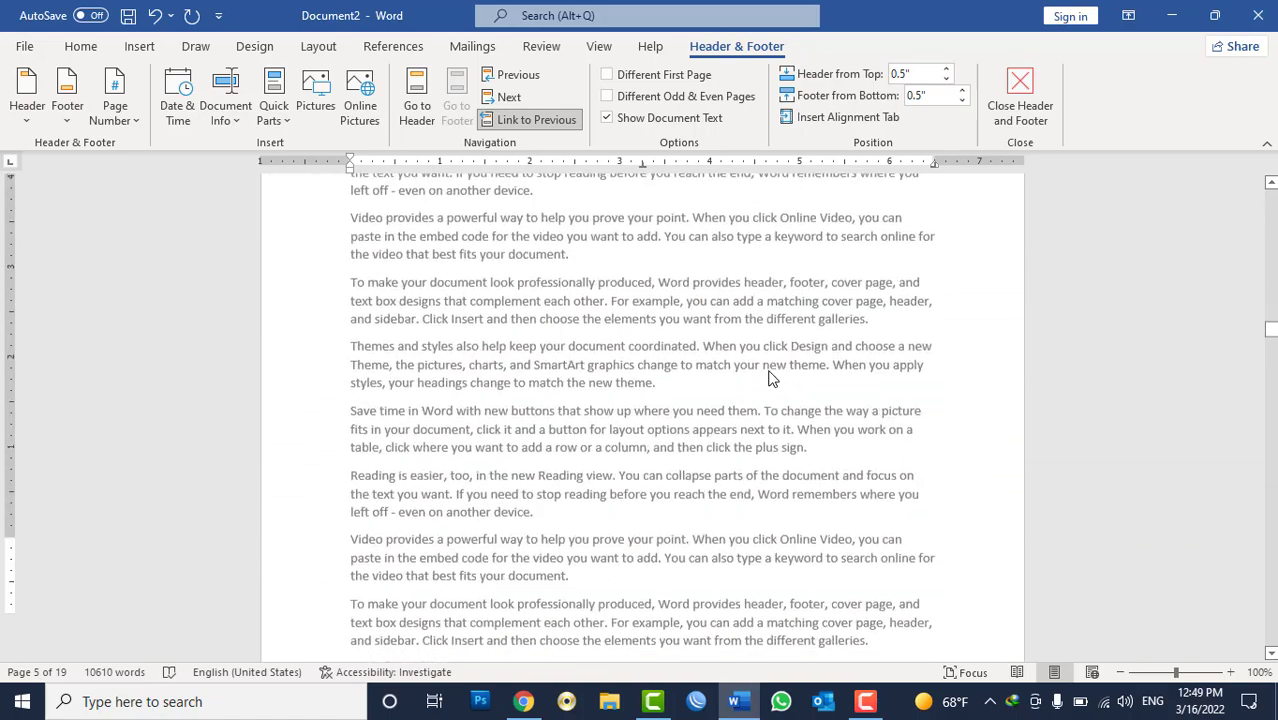
{"action": "scroll", "coordinate": [770, 378], "scroll_direction": "down", "scroll_amount": 6}
{"action": "scroll", "coordinate": [770, 378], "scroll_direction": "down", "scroll_amount": 4}
{"action": "scroll", "coordinate": [770, 378], "scroll_direction": "down", "scroll_amount": 5}
{"action": "scroll", "coordinate": [770, 378], "scroll_direction": "down", "scroll_amount": 6}
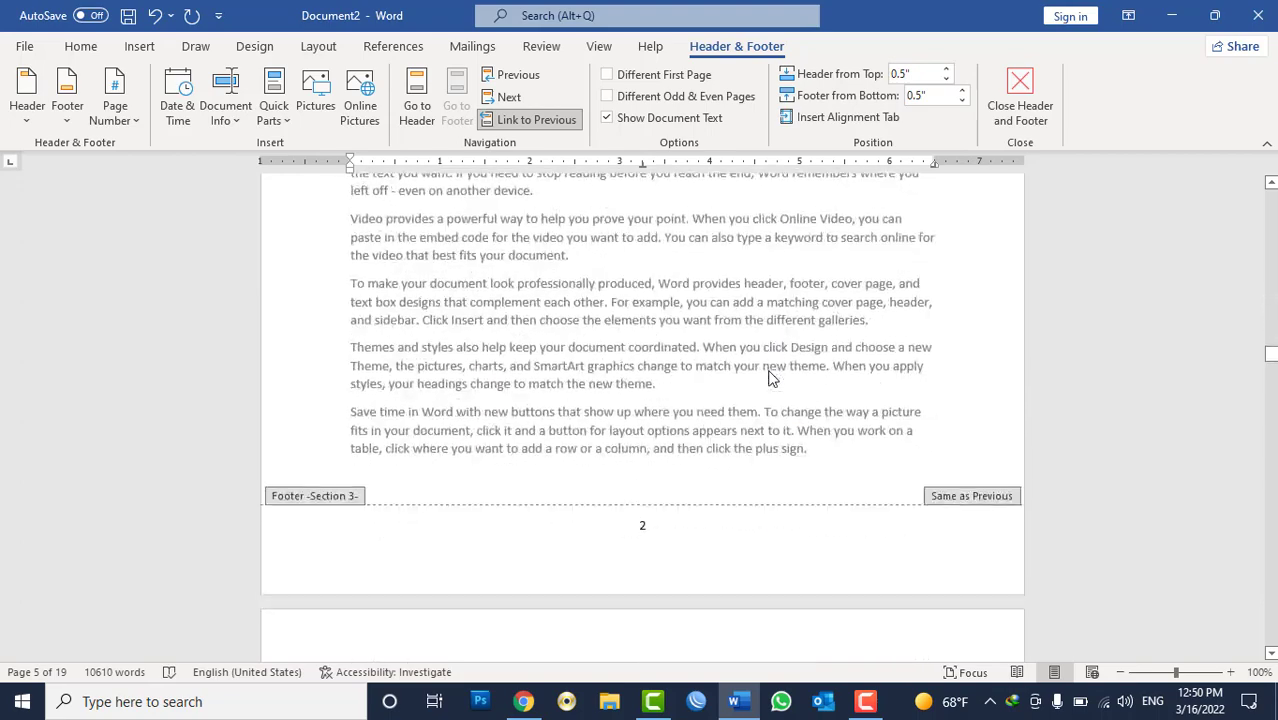
{"action": "scroll", "coordinate": [770, 378], "scroll_direction": "down", "scroll_amount": 6}
{"action": "scroll", "coordinate": [770, 378], "scroll_direction": "down", "scroll_amount": 4}
{"action": "scroll", "coordinate": [772, 370], "scroll_direction": "down", "scroll_amount": 10}
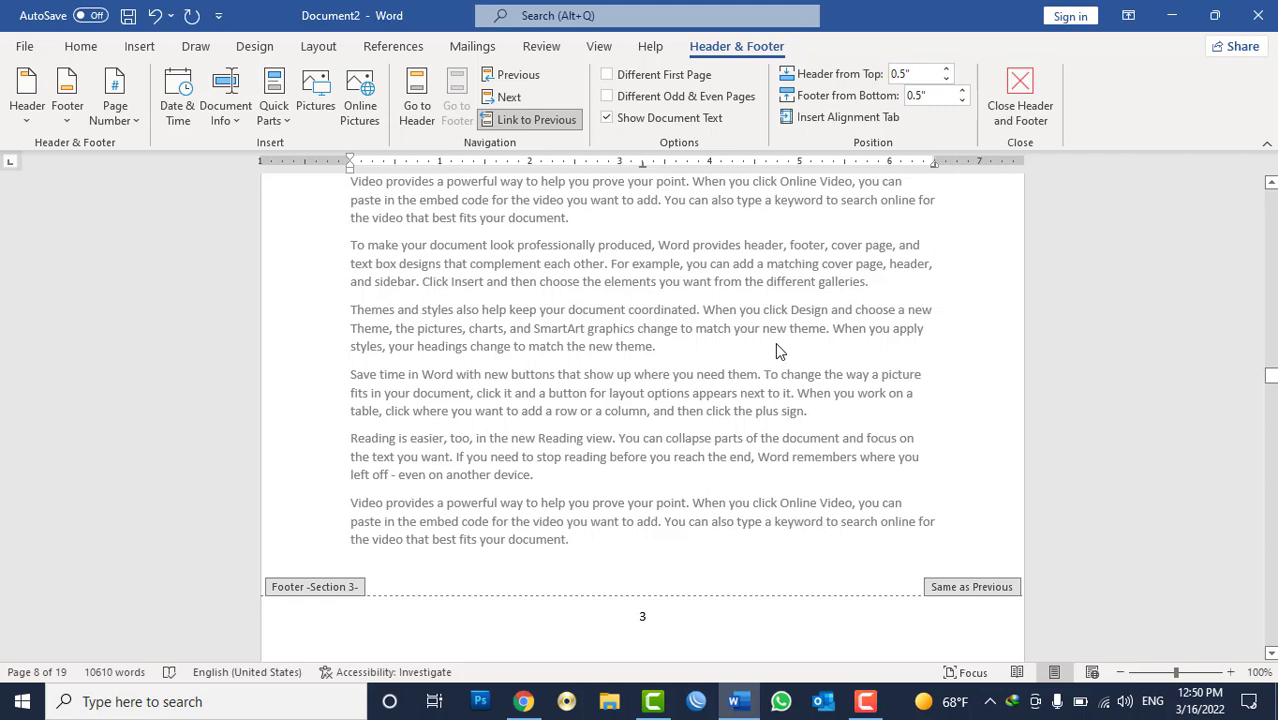
{"action": "left_click", "coordinate": [1020, 97]}
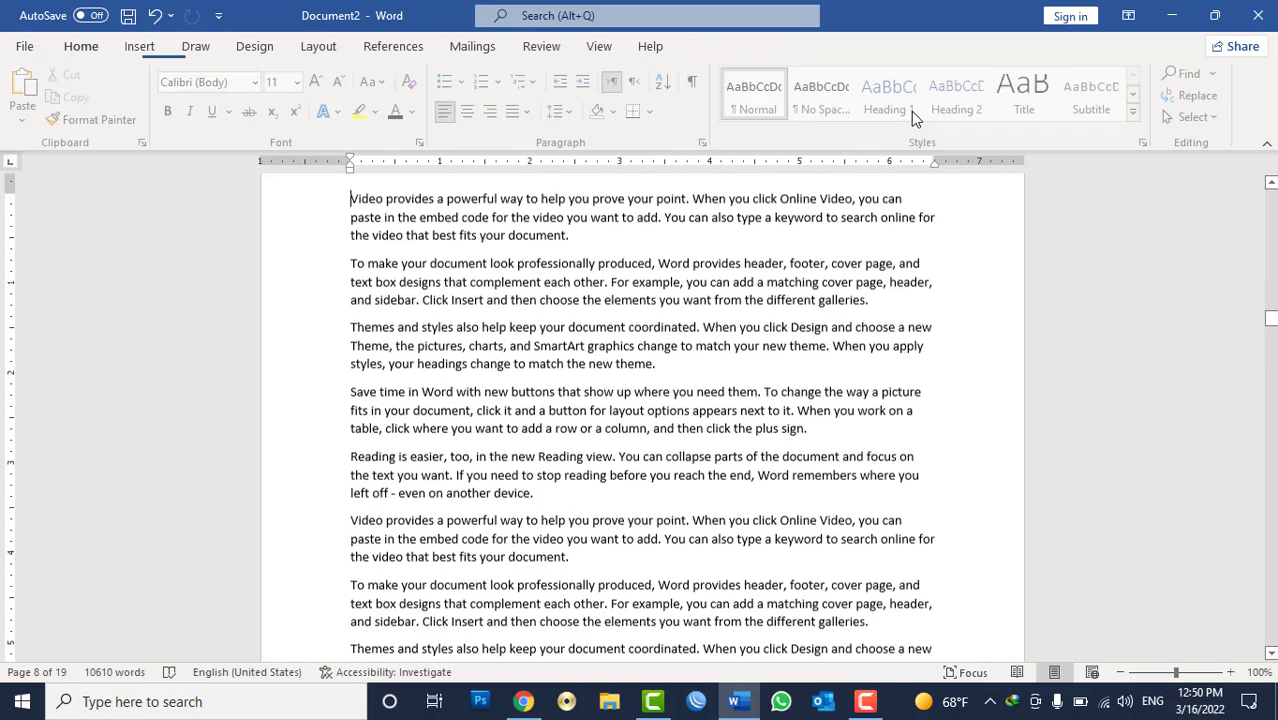
Step: Reopen footer editing via Insert > Footer > Edit Footer, close it again, and minimize Word
{"action": "left_click", "coordinate": [137, 47]}
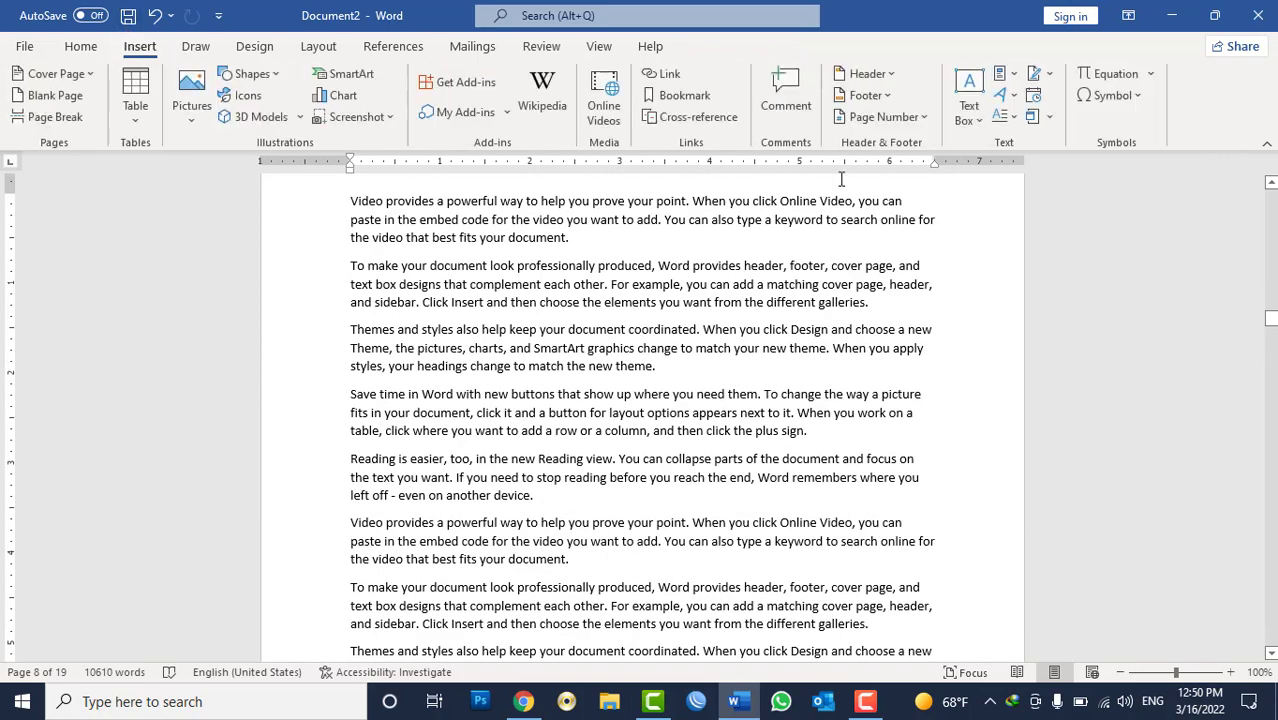
{"action": "left_click", "coordinate": [887, 100]}
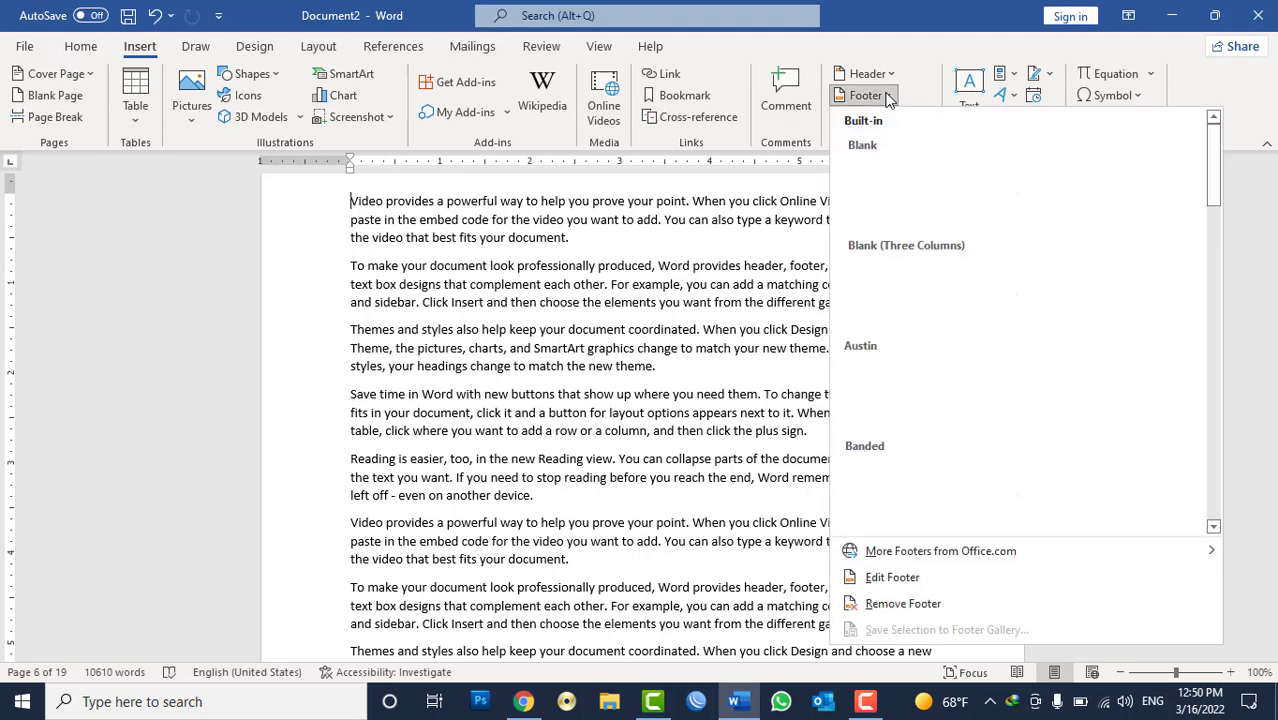
{"action": "left_click", "coordinate": [932, 579]}
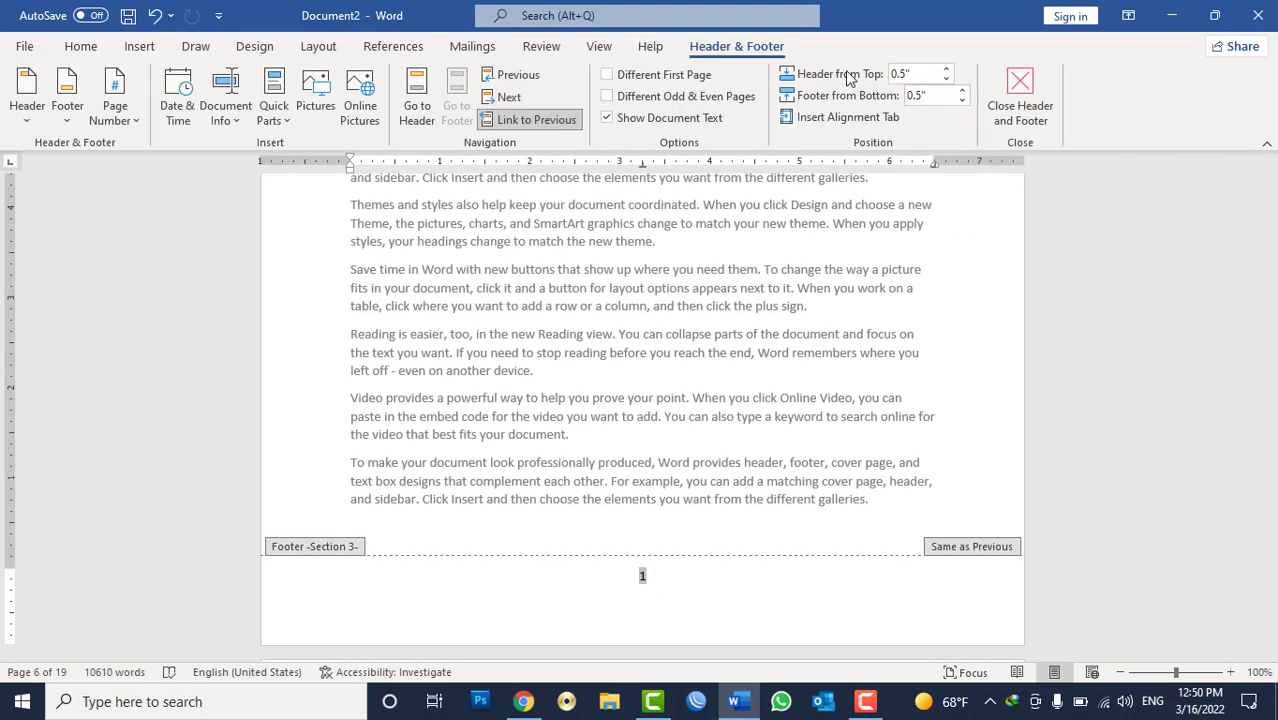
{"action": "left_click", "coordinate": [1022, 95]}
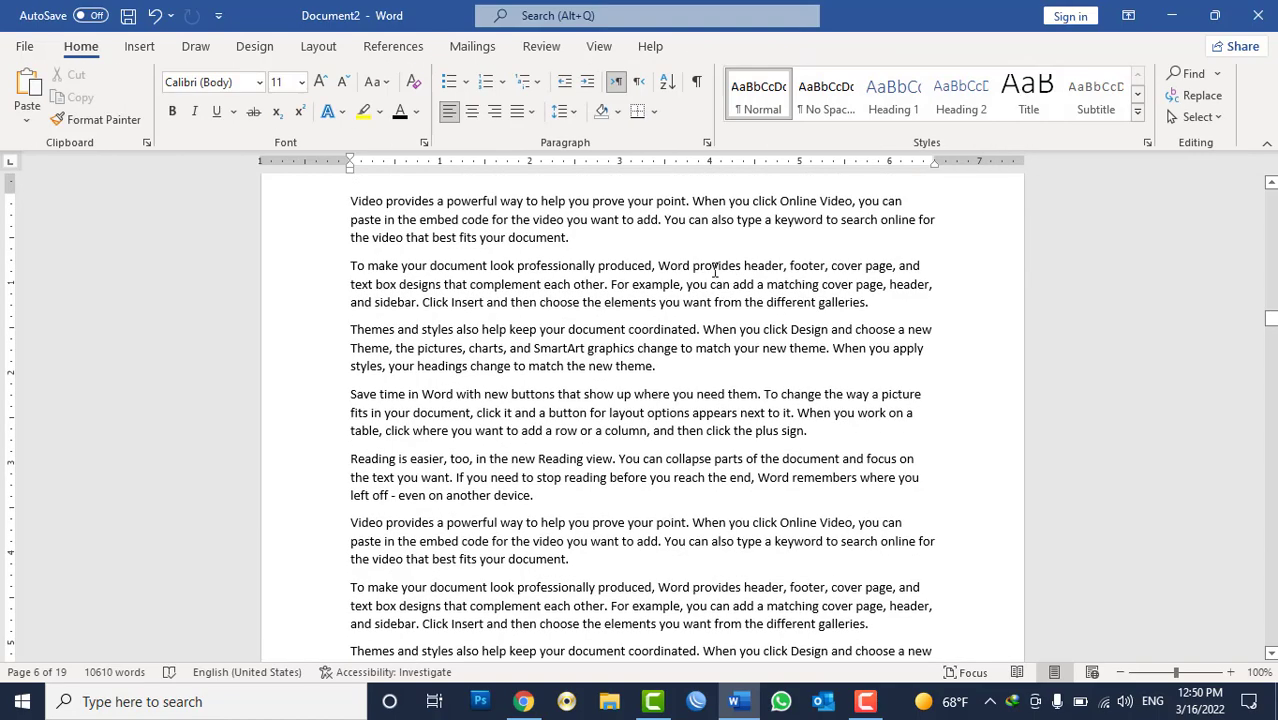
{"action": "left_click", "coordinate": [735, 701]}
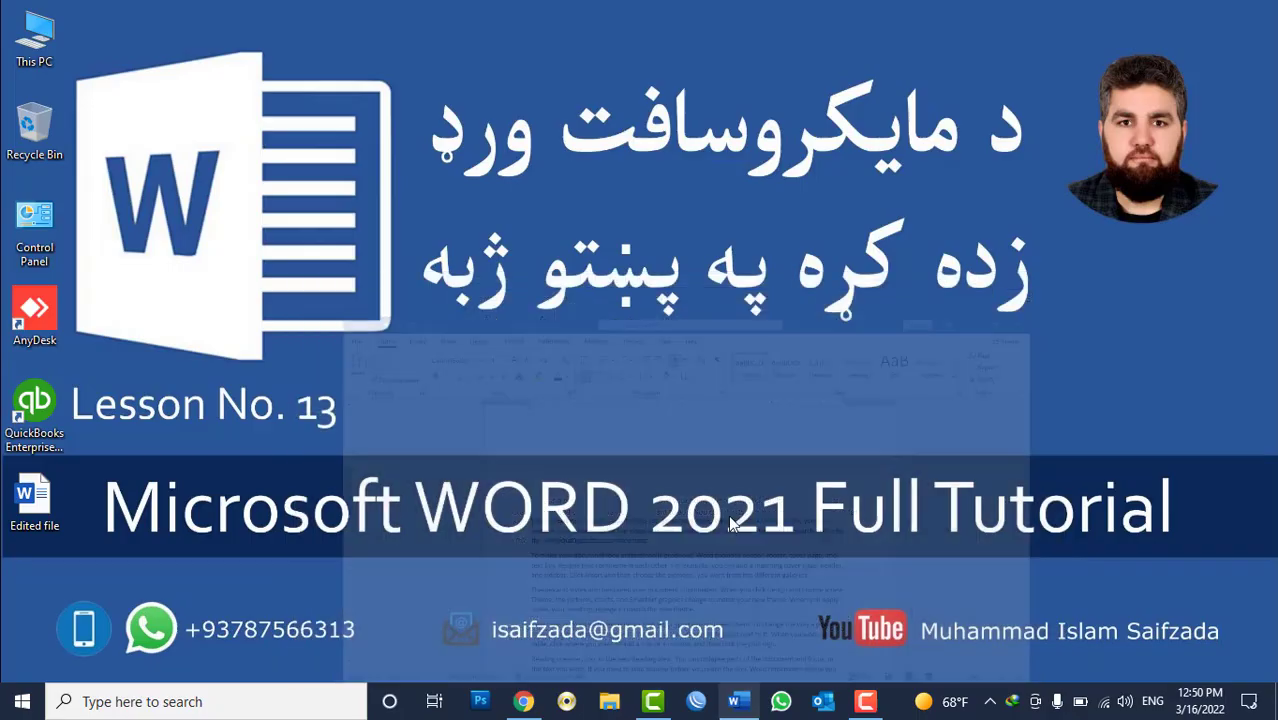